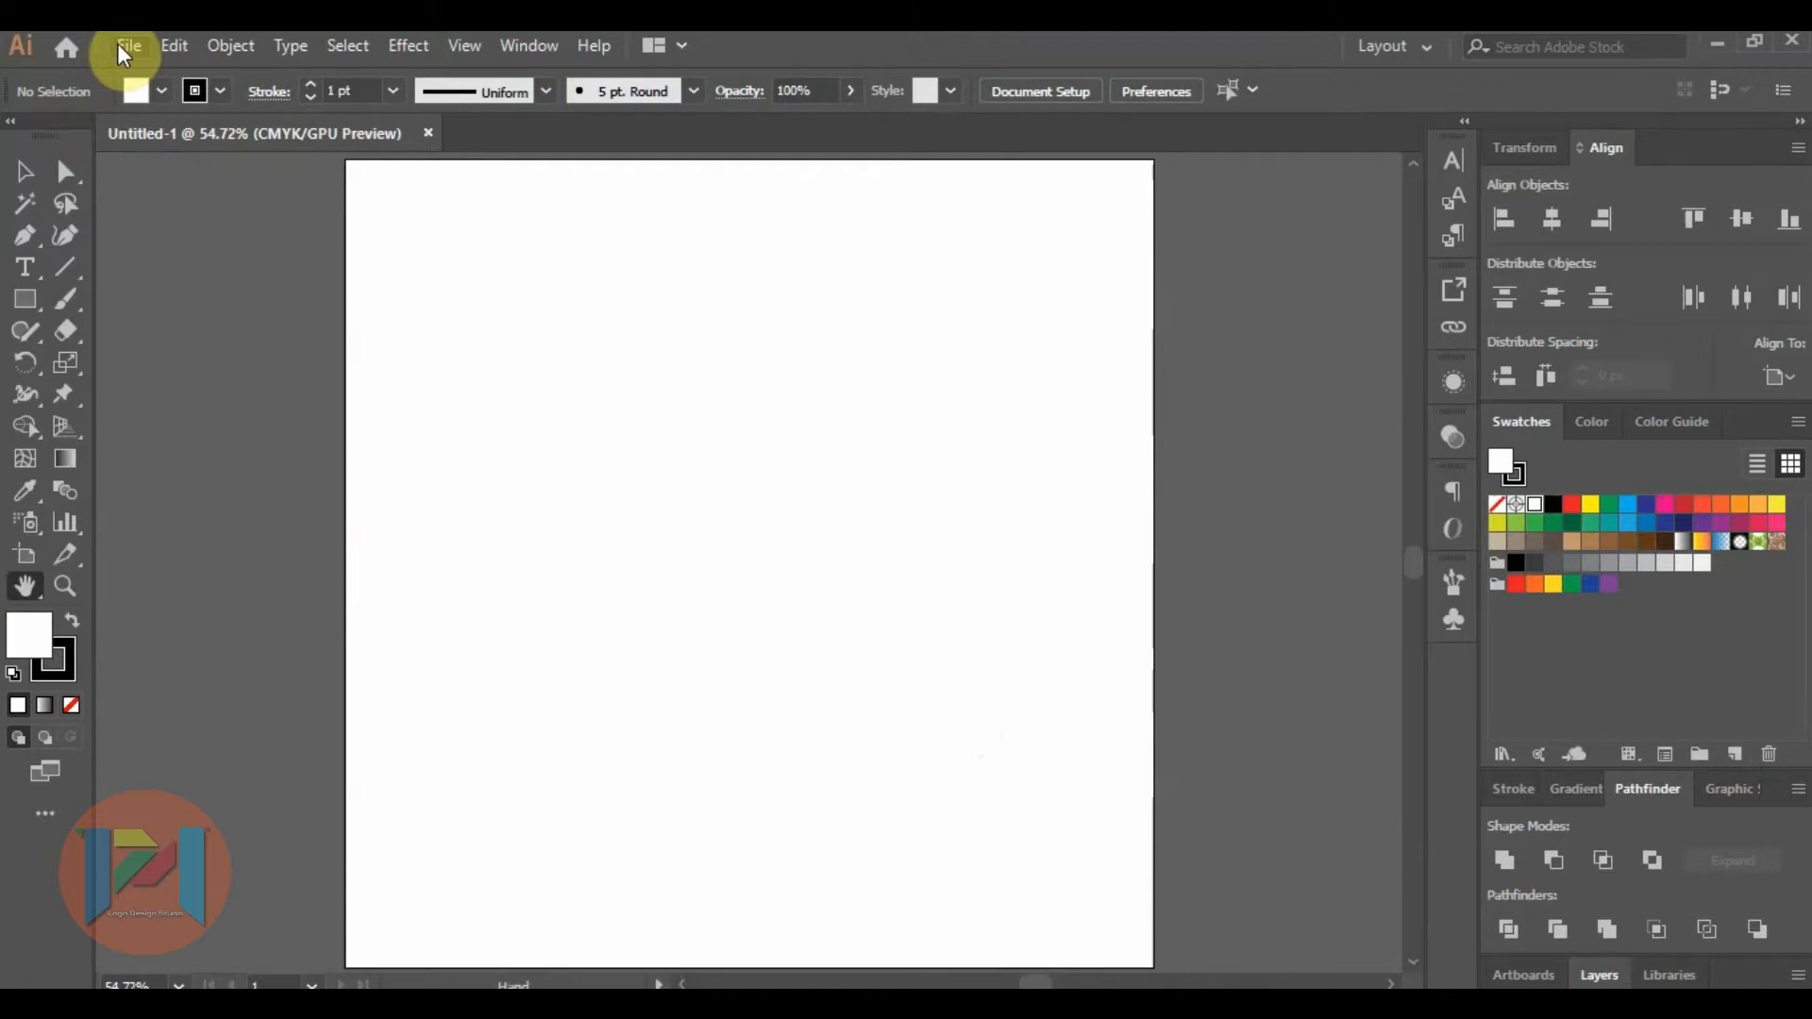
# Place the sketch image IMG_20210715_211542 from the Downloads folder on the artboard.
pyautogui.click(123, 47)
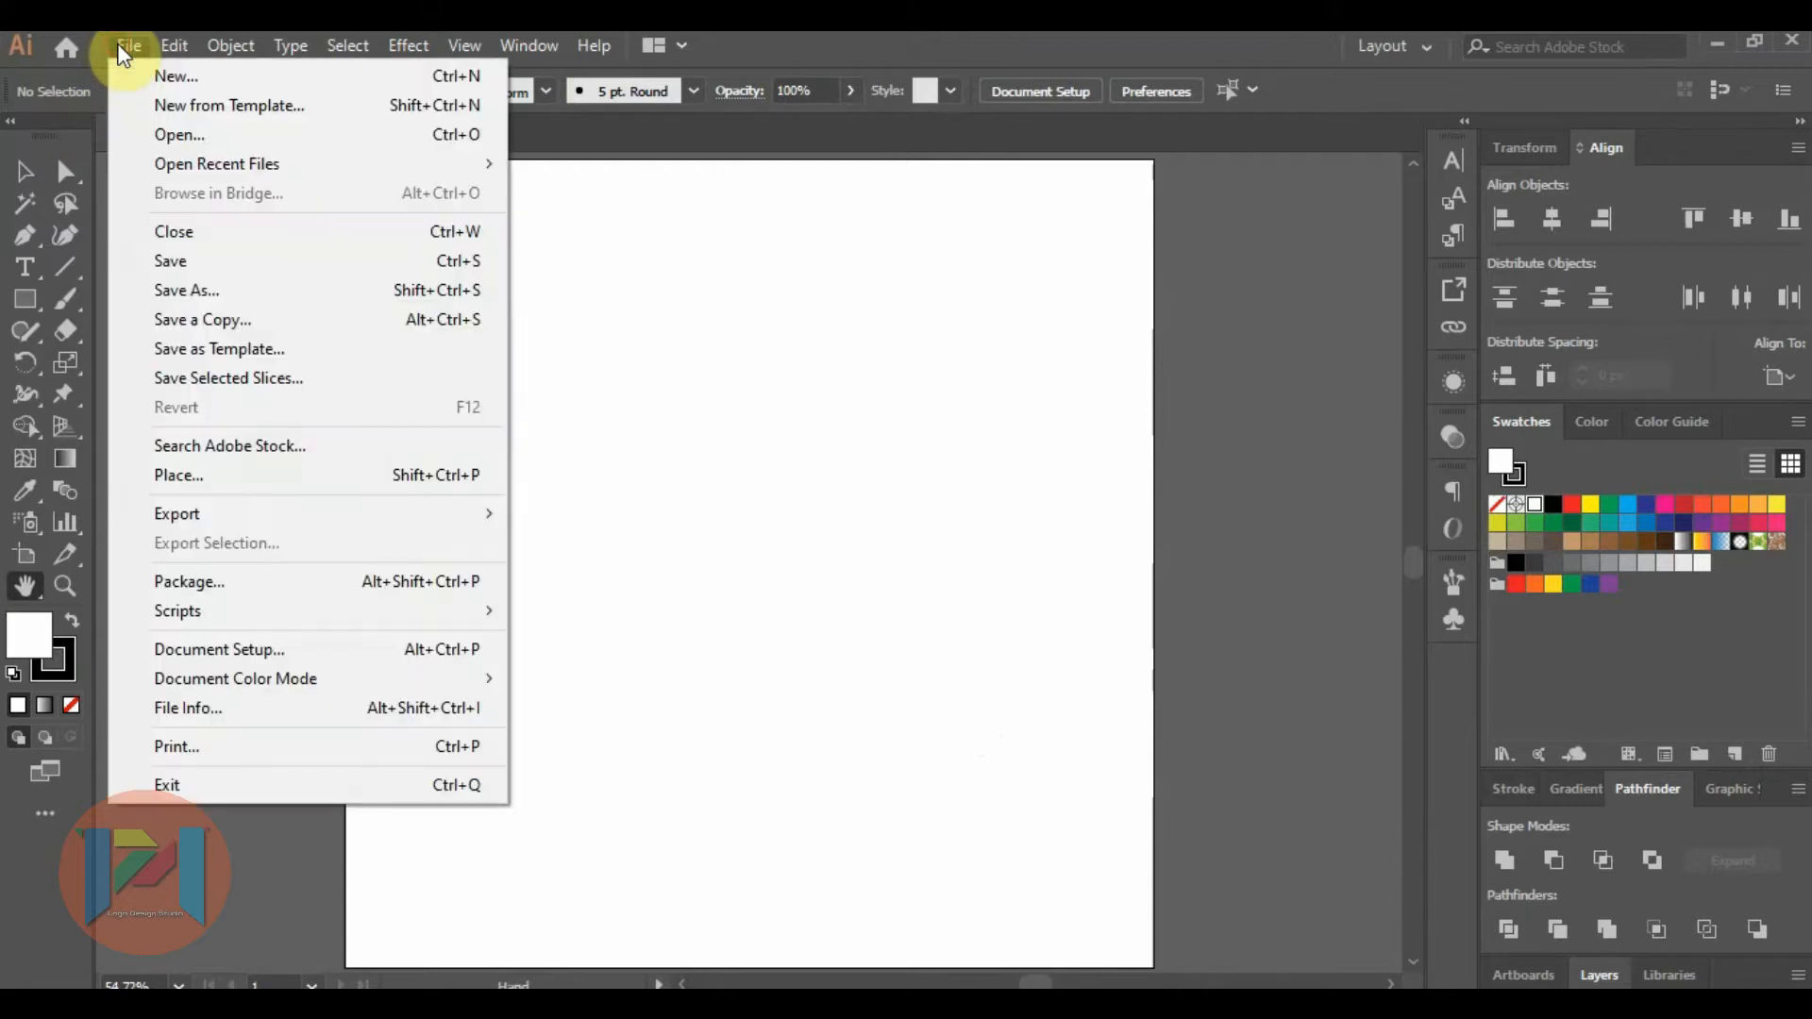
pyautogui.click(194, 477)
pyautogui.click(175, 319)
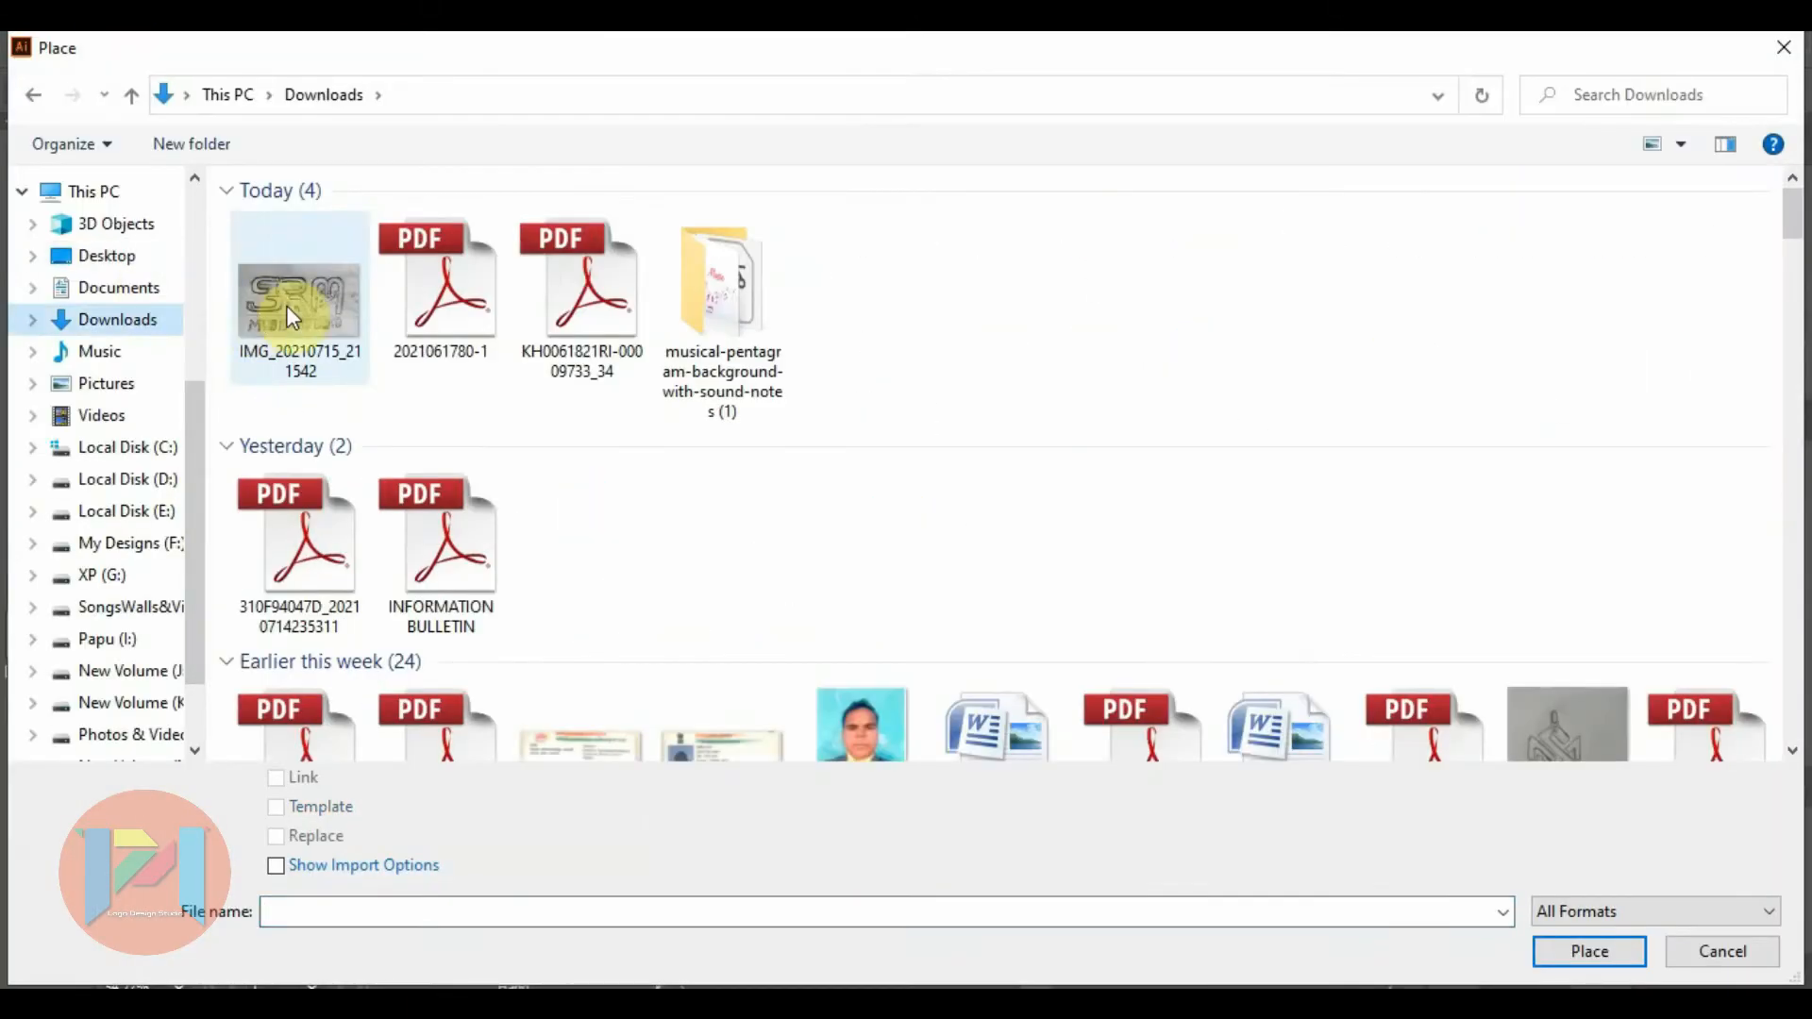
pyautogui.doubleClick(286, 304)
pyautogui.click(424, 321)
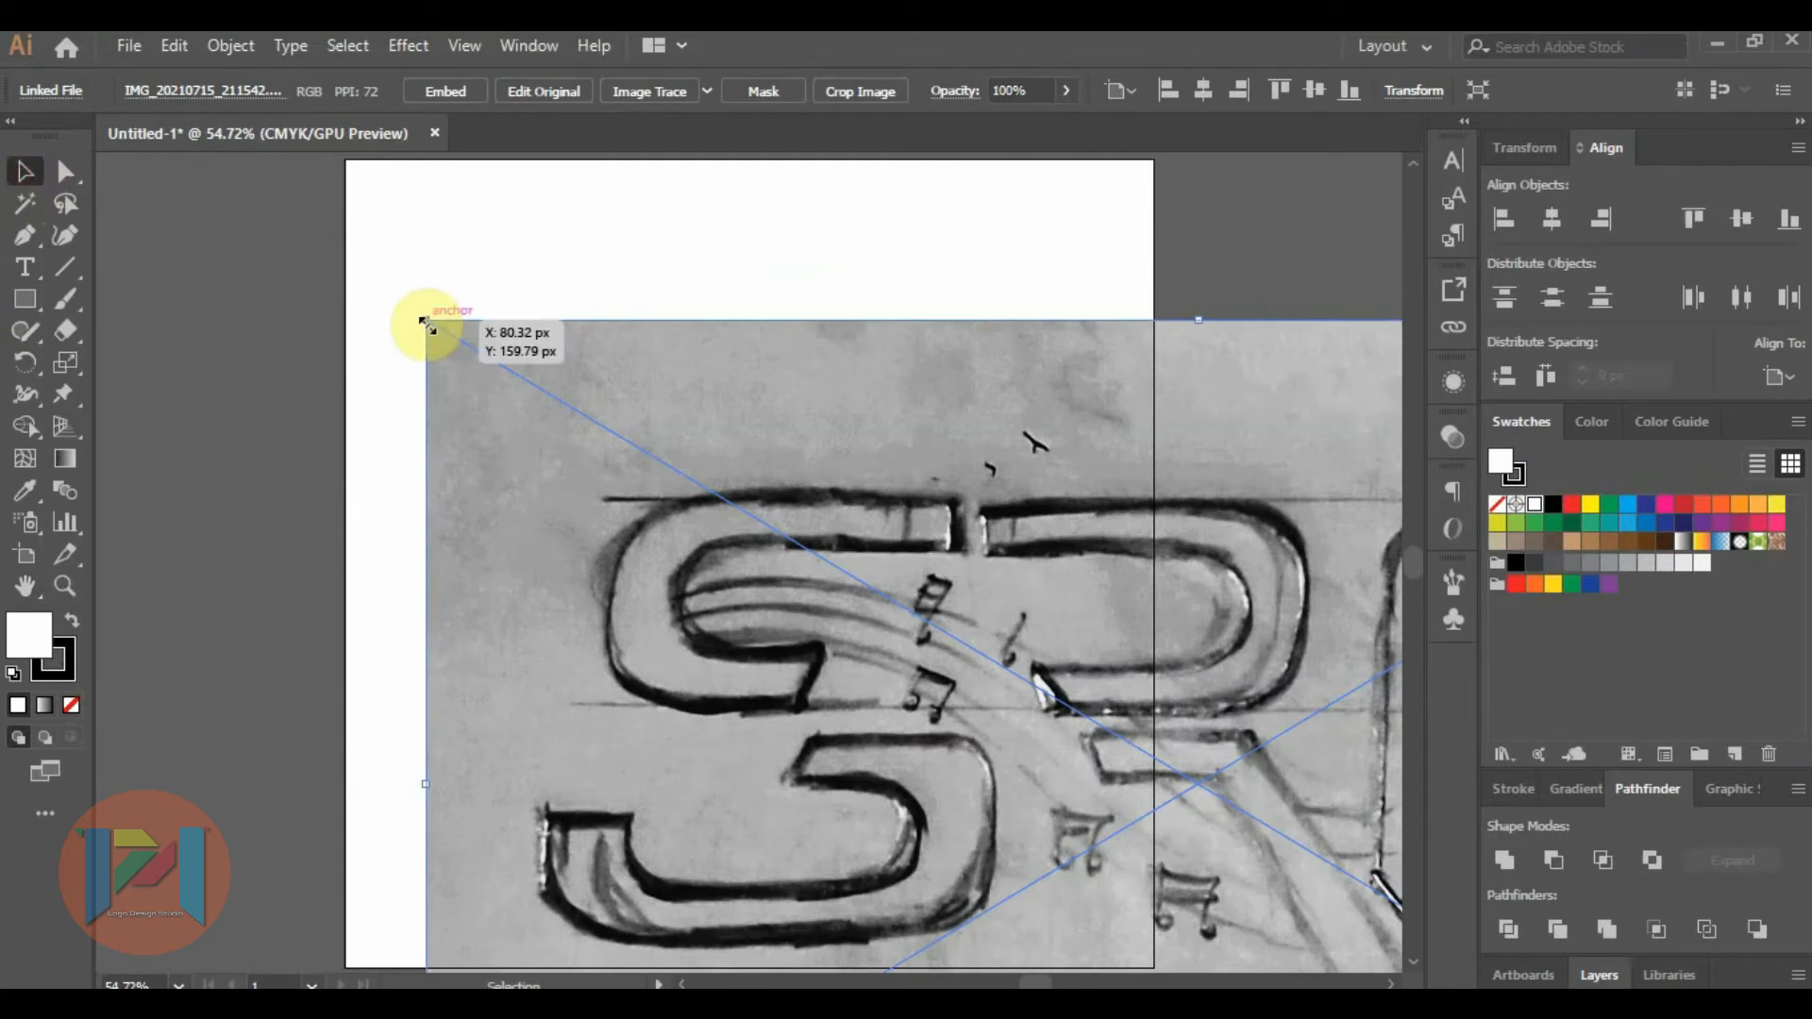
# Scale down the placed sketch and position it so that it fits within the artboard's width.
pyautogui.moveTo(425, 321); pyautogui.dragTo(796, 614)
pyautogui.moveTo(1011, 643); pyautogui.dragTo(528, 299)
pyautogui.moveTo(679, 392); pyautogui.dragTo(760, 454)
pyautogui.moveTo(1037, 642); pyautogui.dragTo(1132, 696)
pyautogui.click(1188, 629)
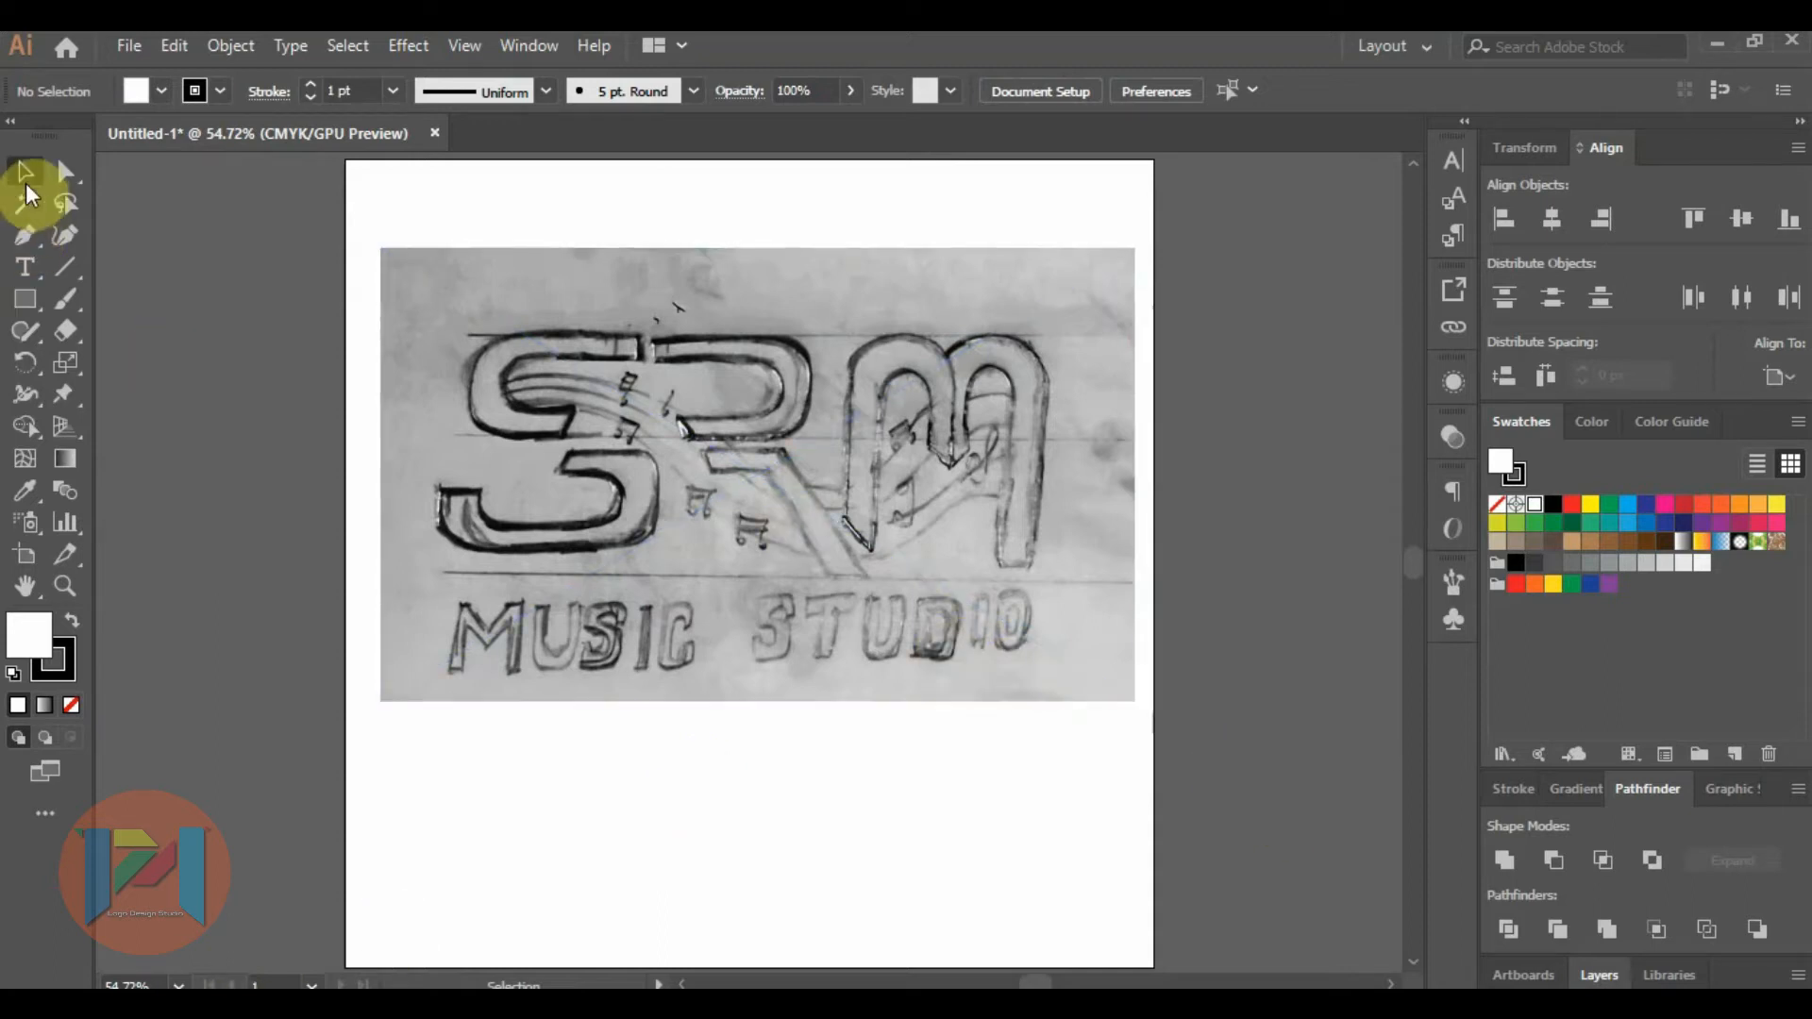
# Draw a rectangle covering the upper half of the sketched letter S.
pyautogui.click(607, 352)
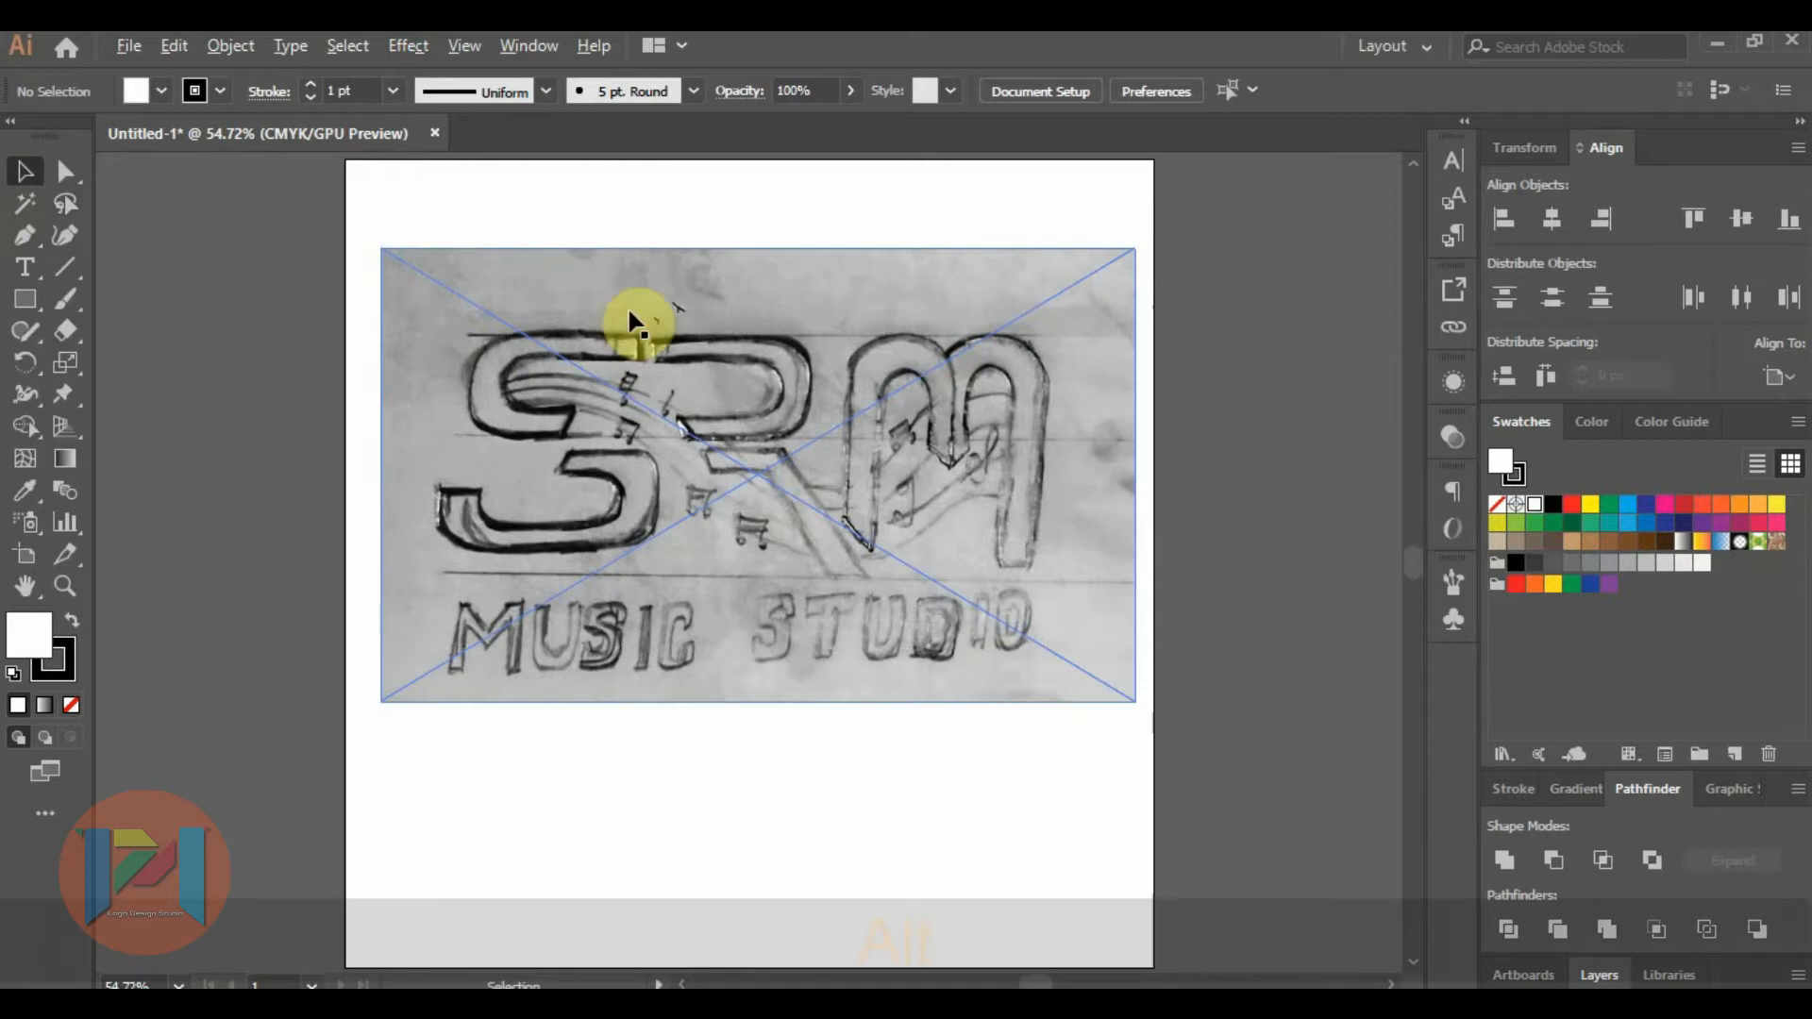
pyautogui.keyDown('alt'); pyautogui.scroll(1, 628, 312); pyautogui.keyUp('alt')
pyautogui.keyDown('alt'); pyautogui.scroll(1, 631, 316); pyautogui.keyUp('alt')
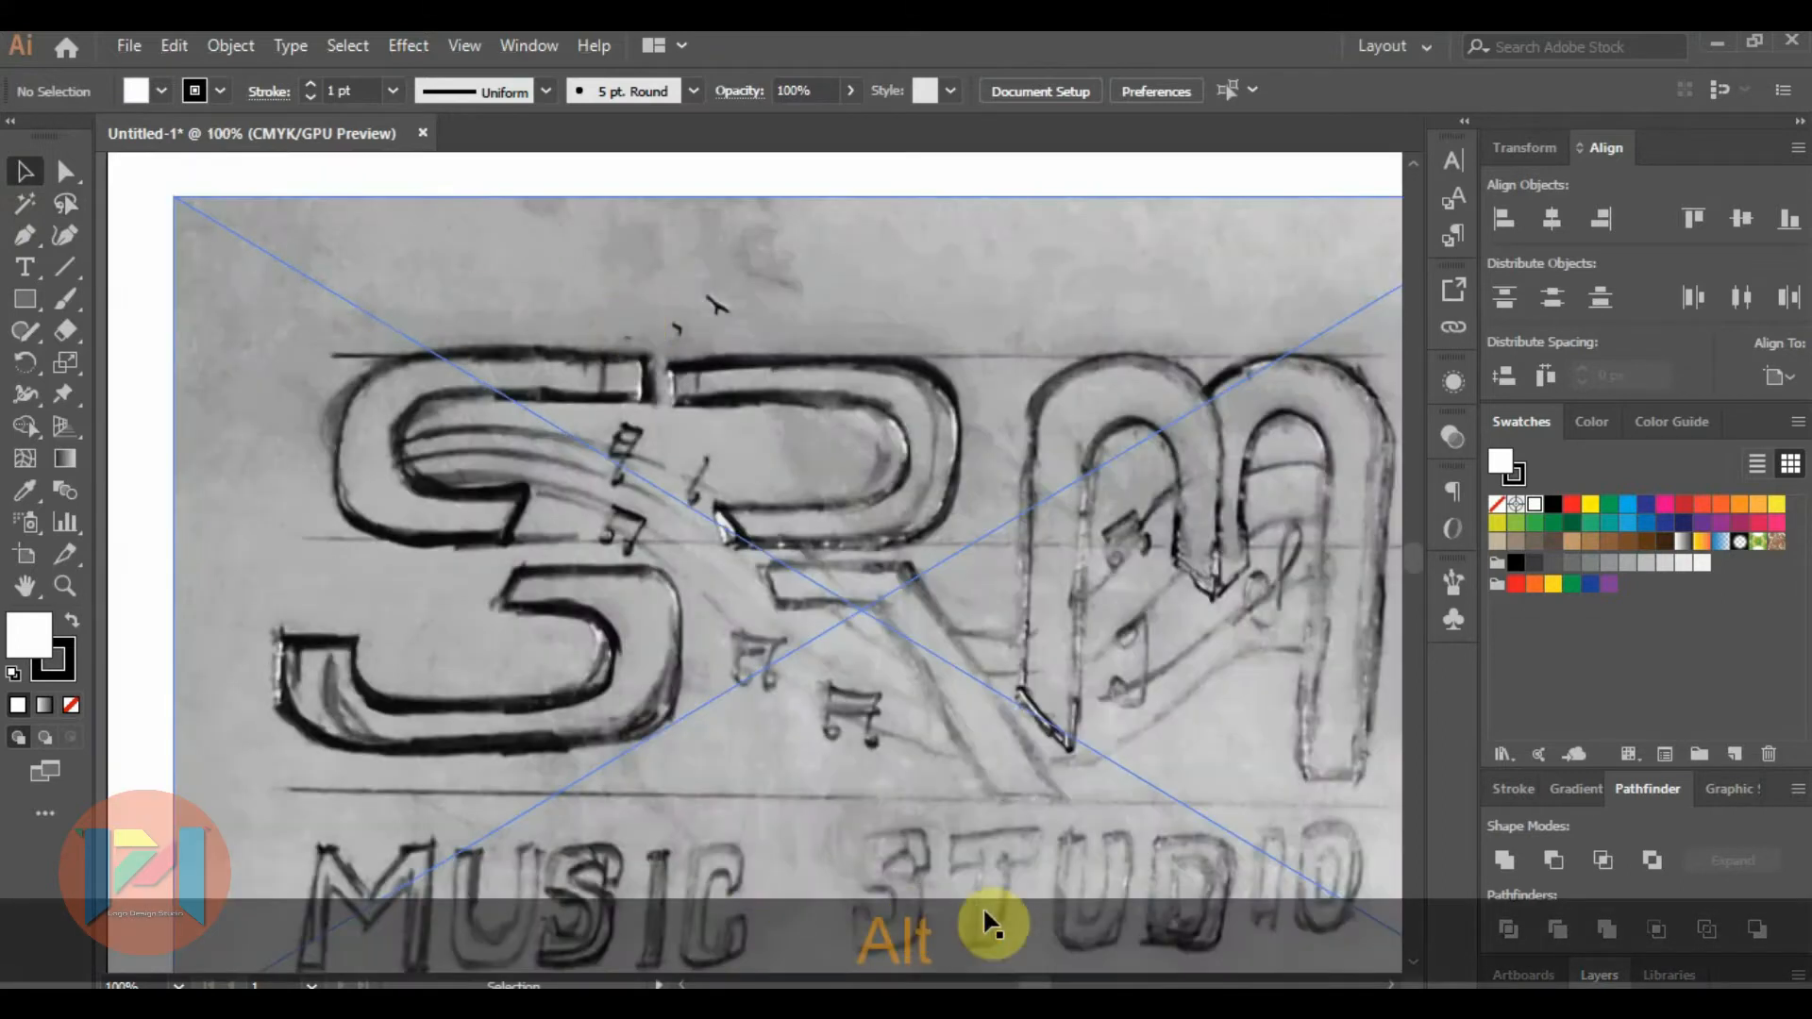
pyautogui.click(1391, 983)
pyautogui.click(1391, 983)
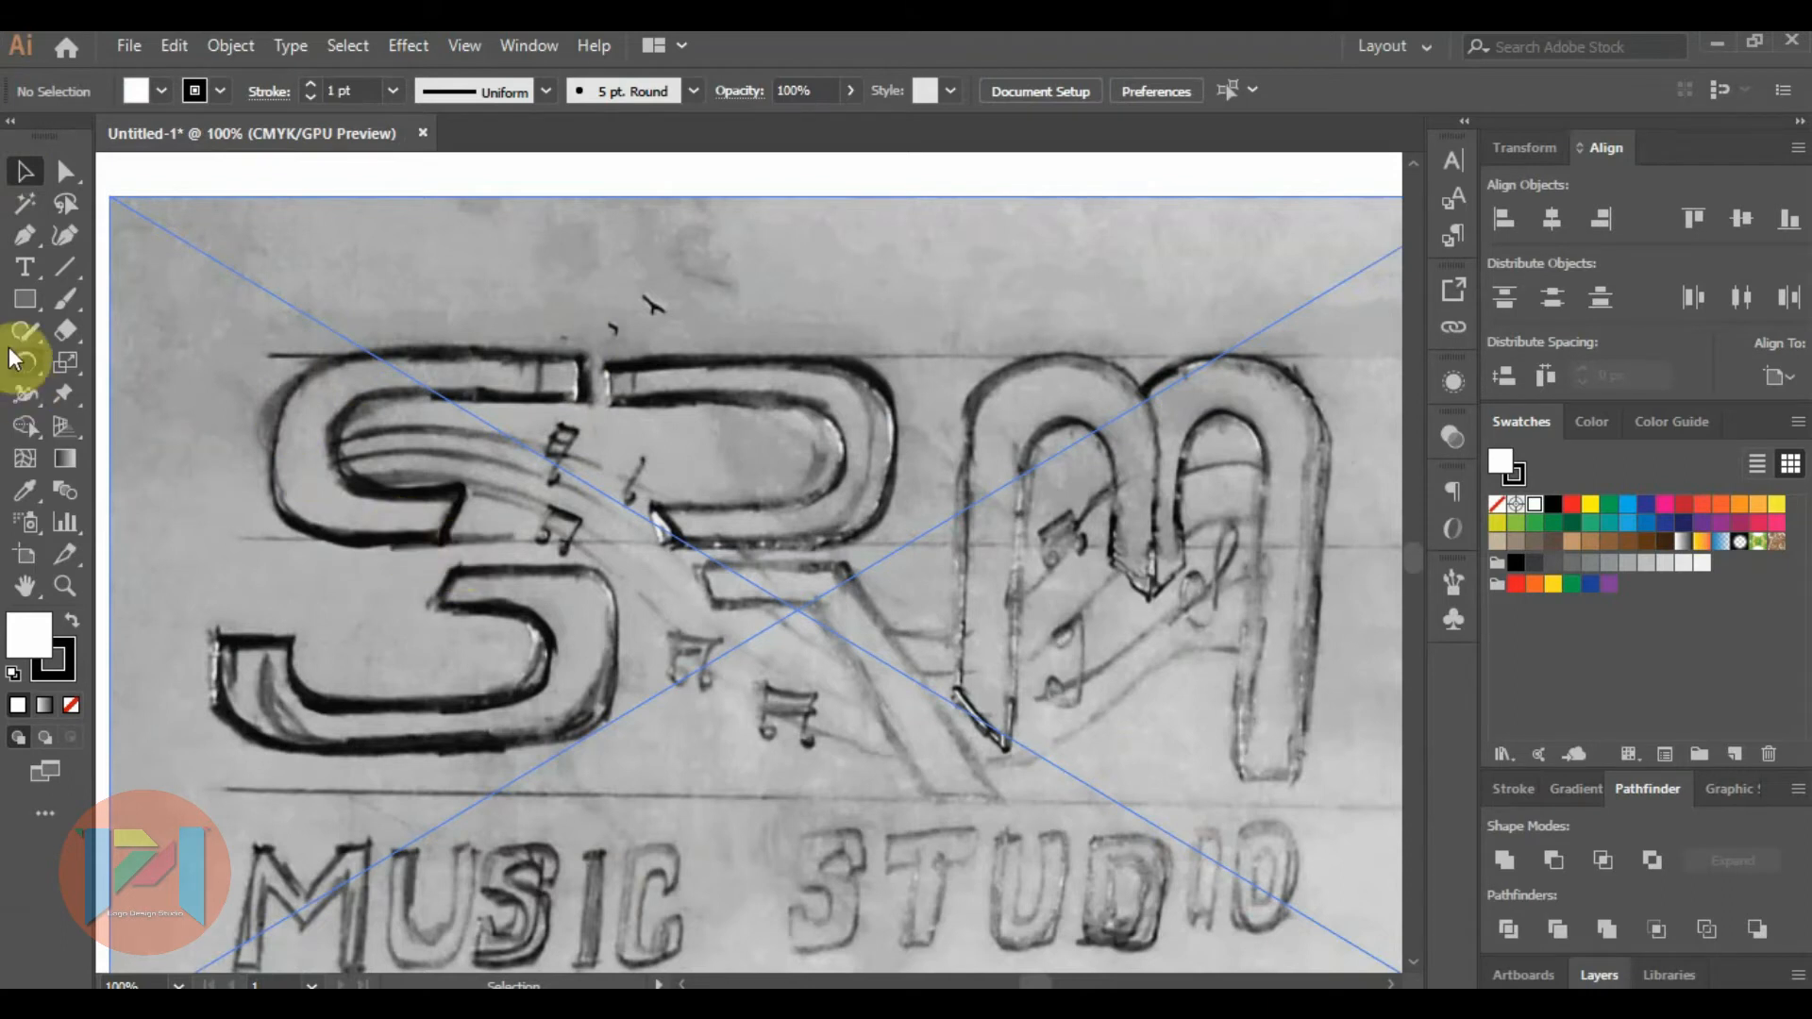
pyautogui.click(24, 299)
pyautogui.moveTo(272, 352); pyautogui.dragTo(602, 545)
pyautogui.click(24, 172)
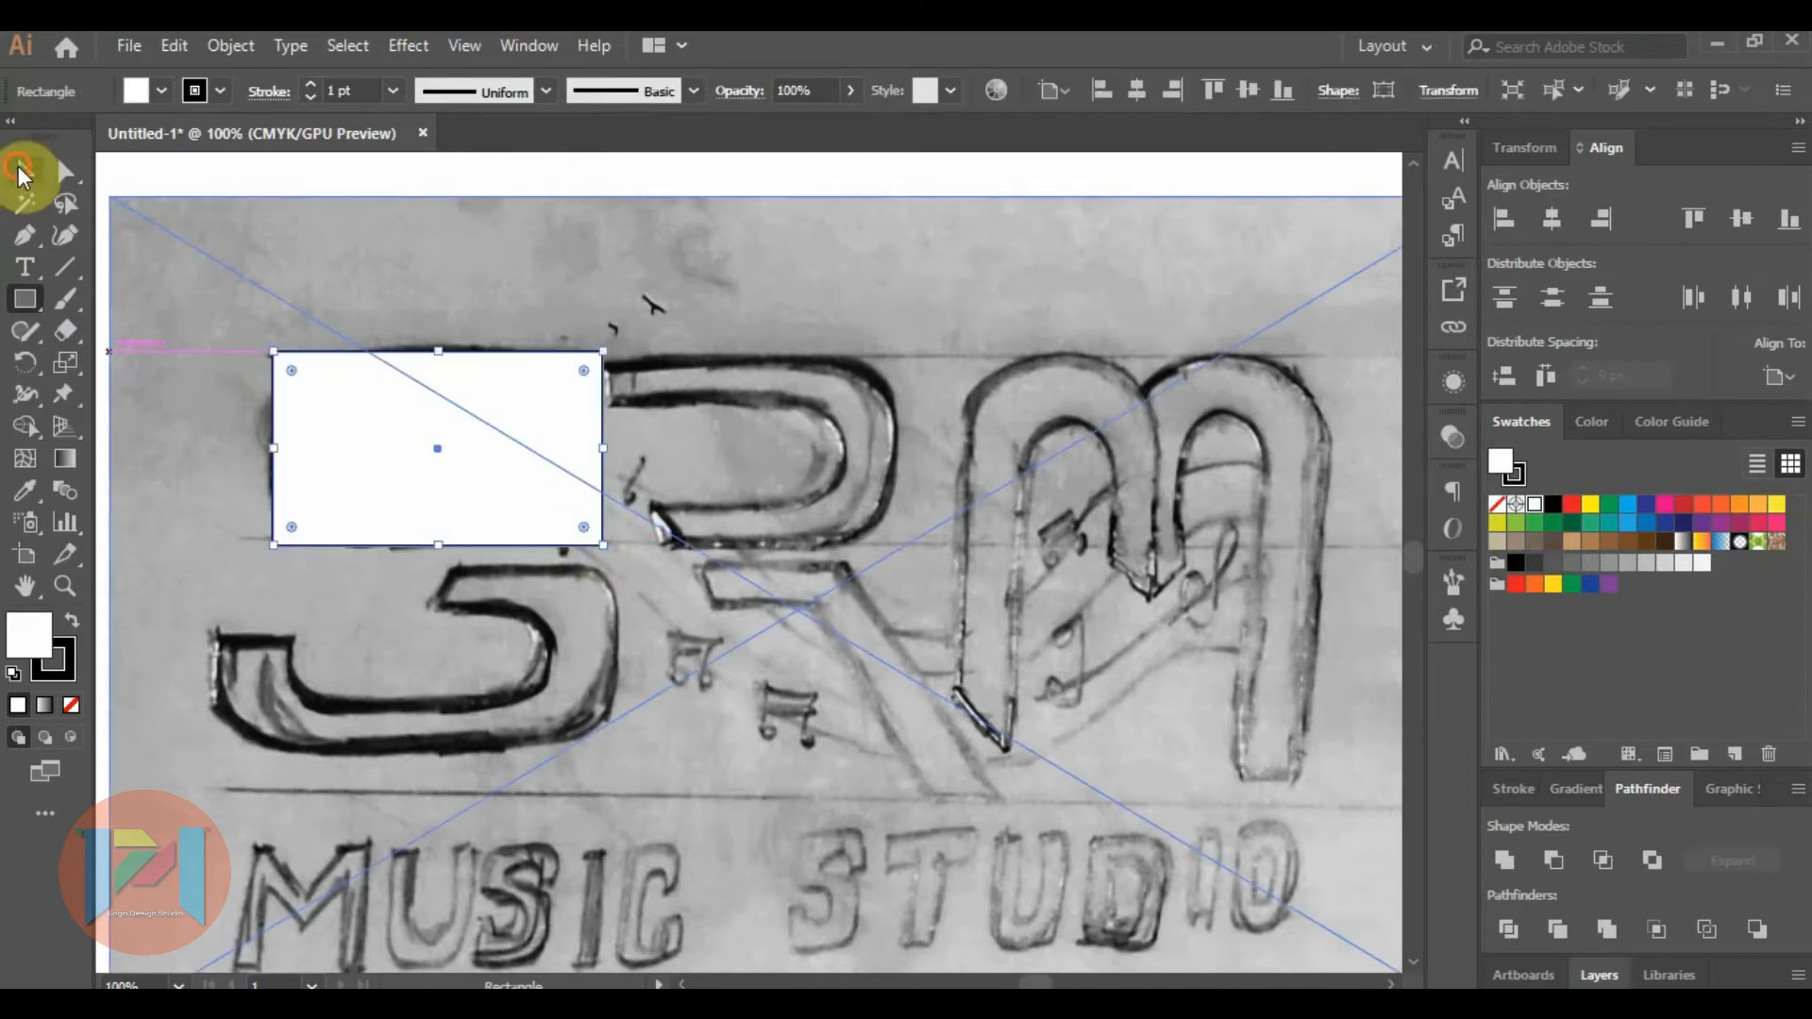
# Remove the rectangle's stroke and give it a pale cream fill.
pyautogui.click(68, 665)
pyautogui.click(68, 703)
pyautogui.click(28, 630)
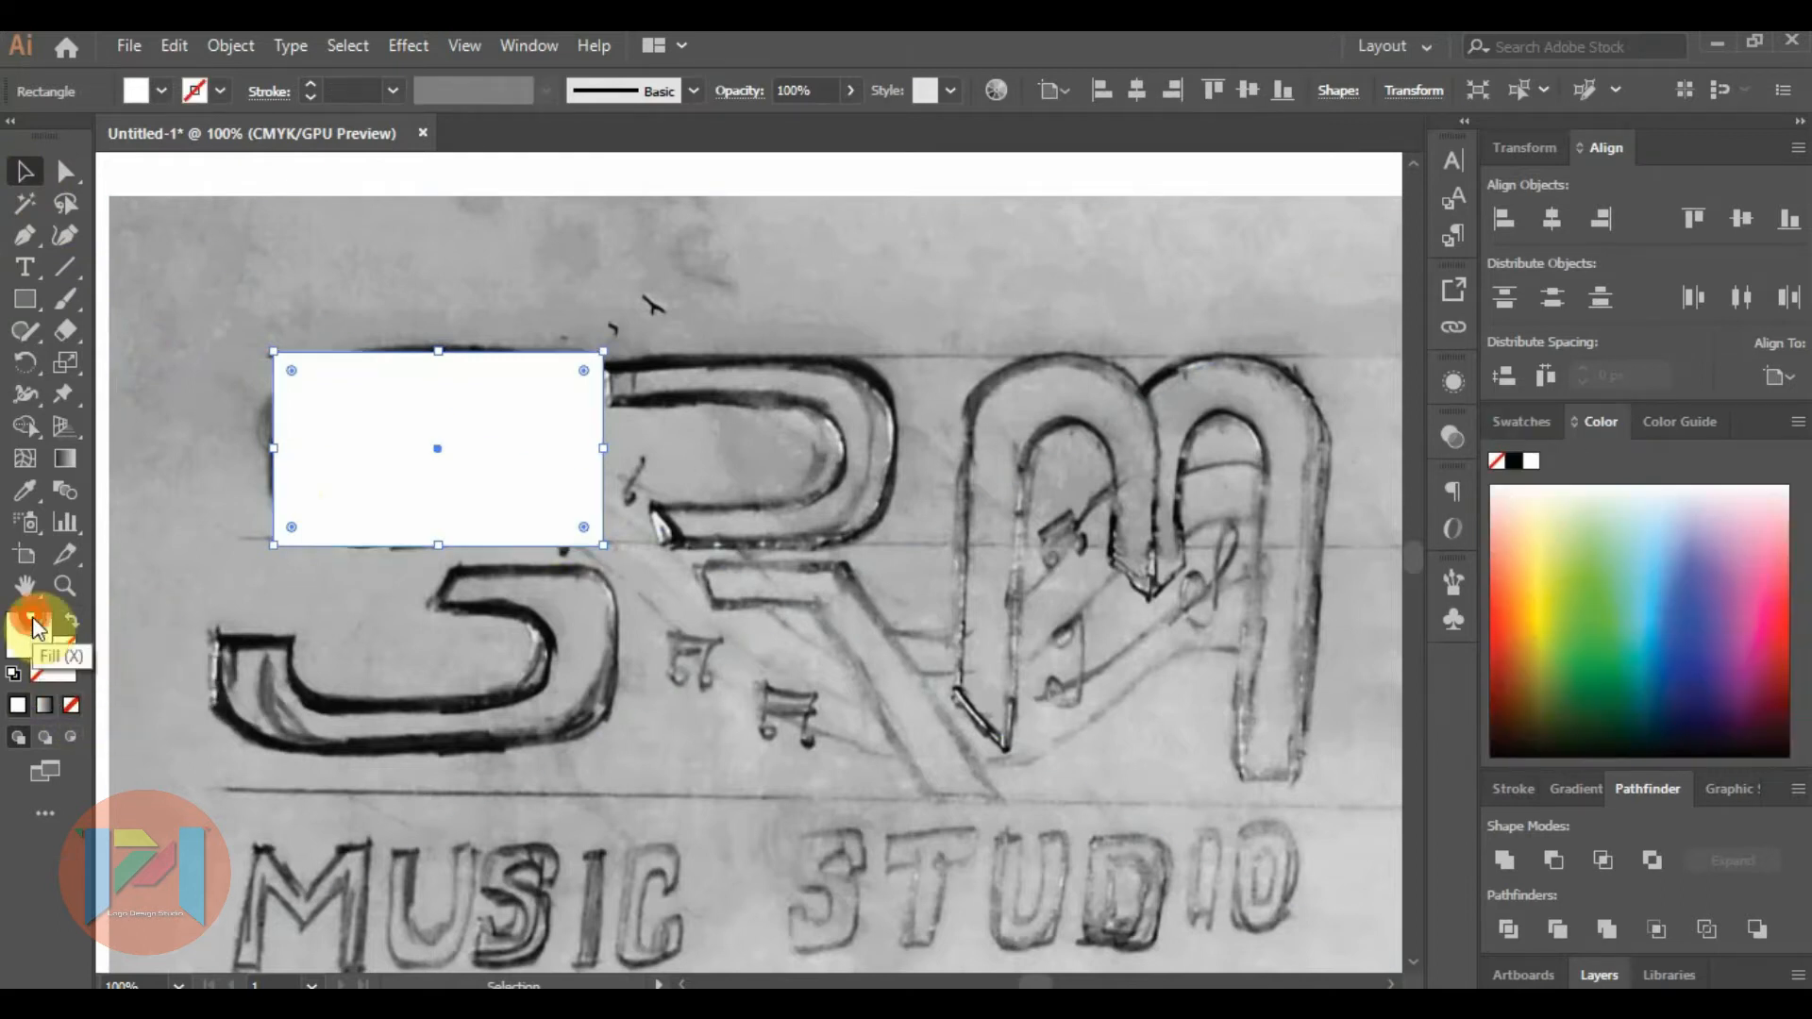
pyautogui.click(1547, 500)
pyautogui.click(472, 184)
pyautogui.click(450, 398)
# Set the cream rectangle's opacity to 54% so the sketch shows through.
pyautogui.click(1454, 433)
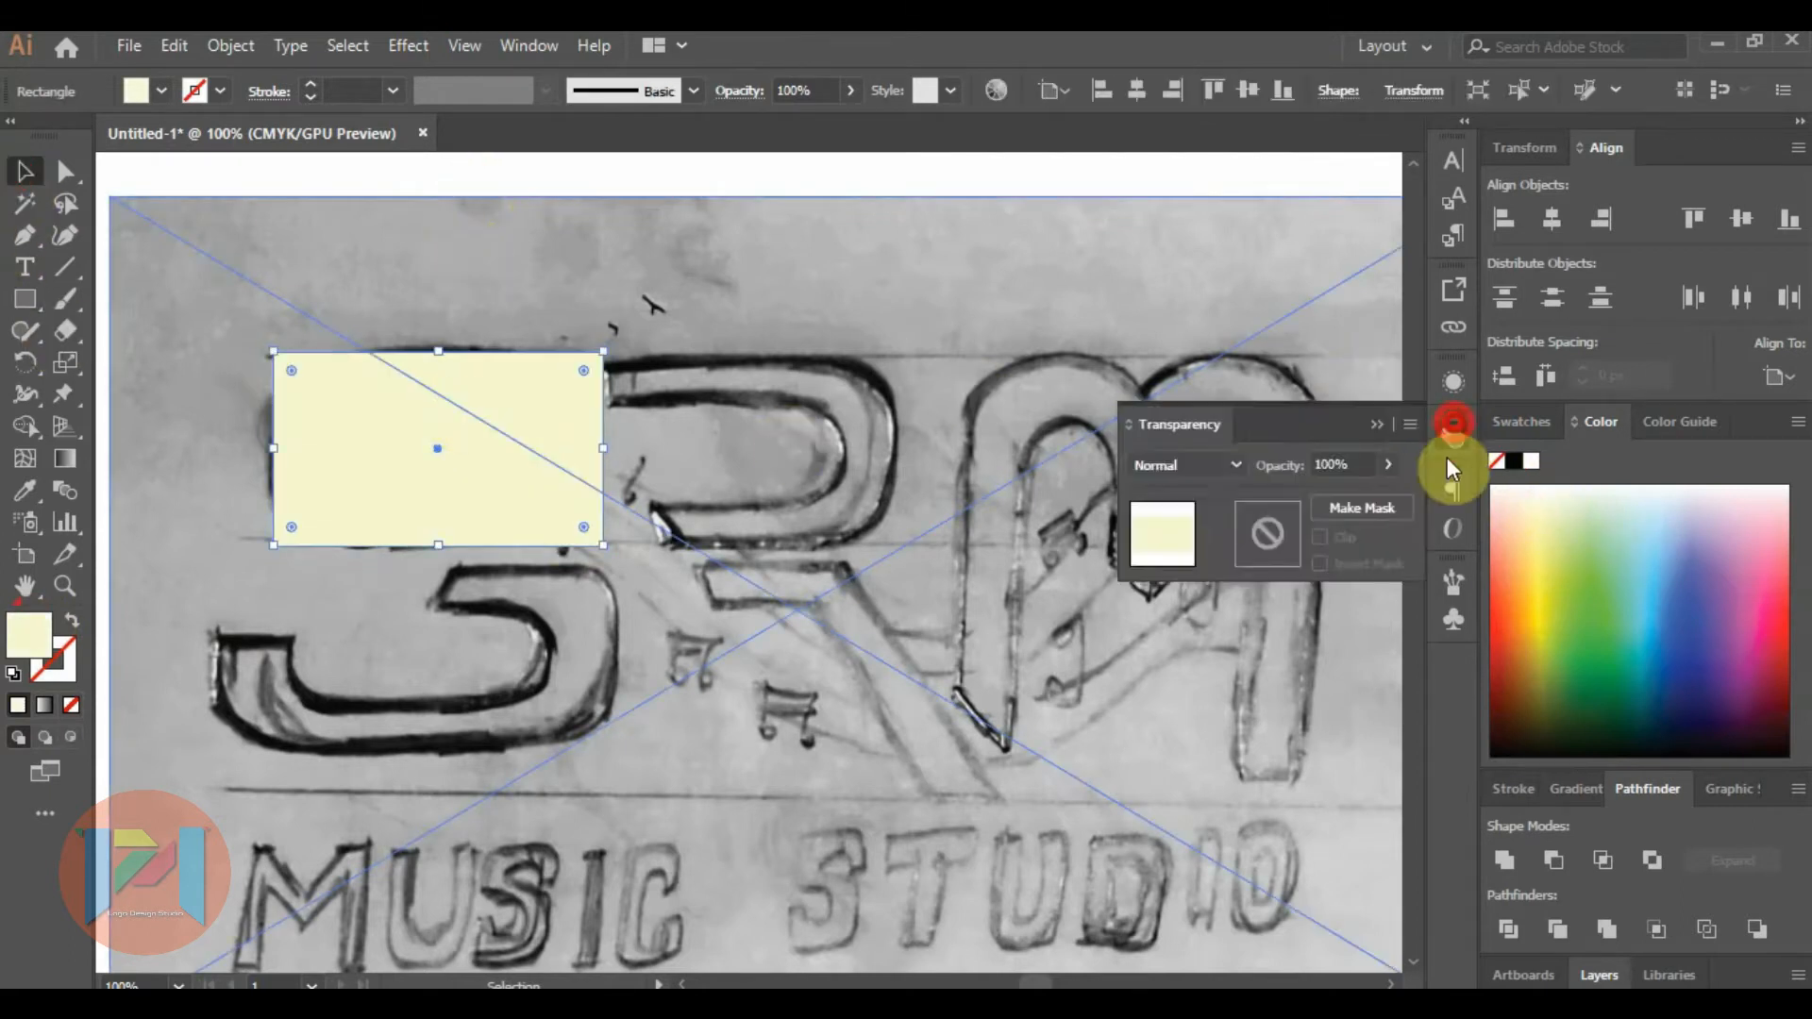
pyautogui.click(1321, 496)
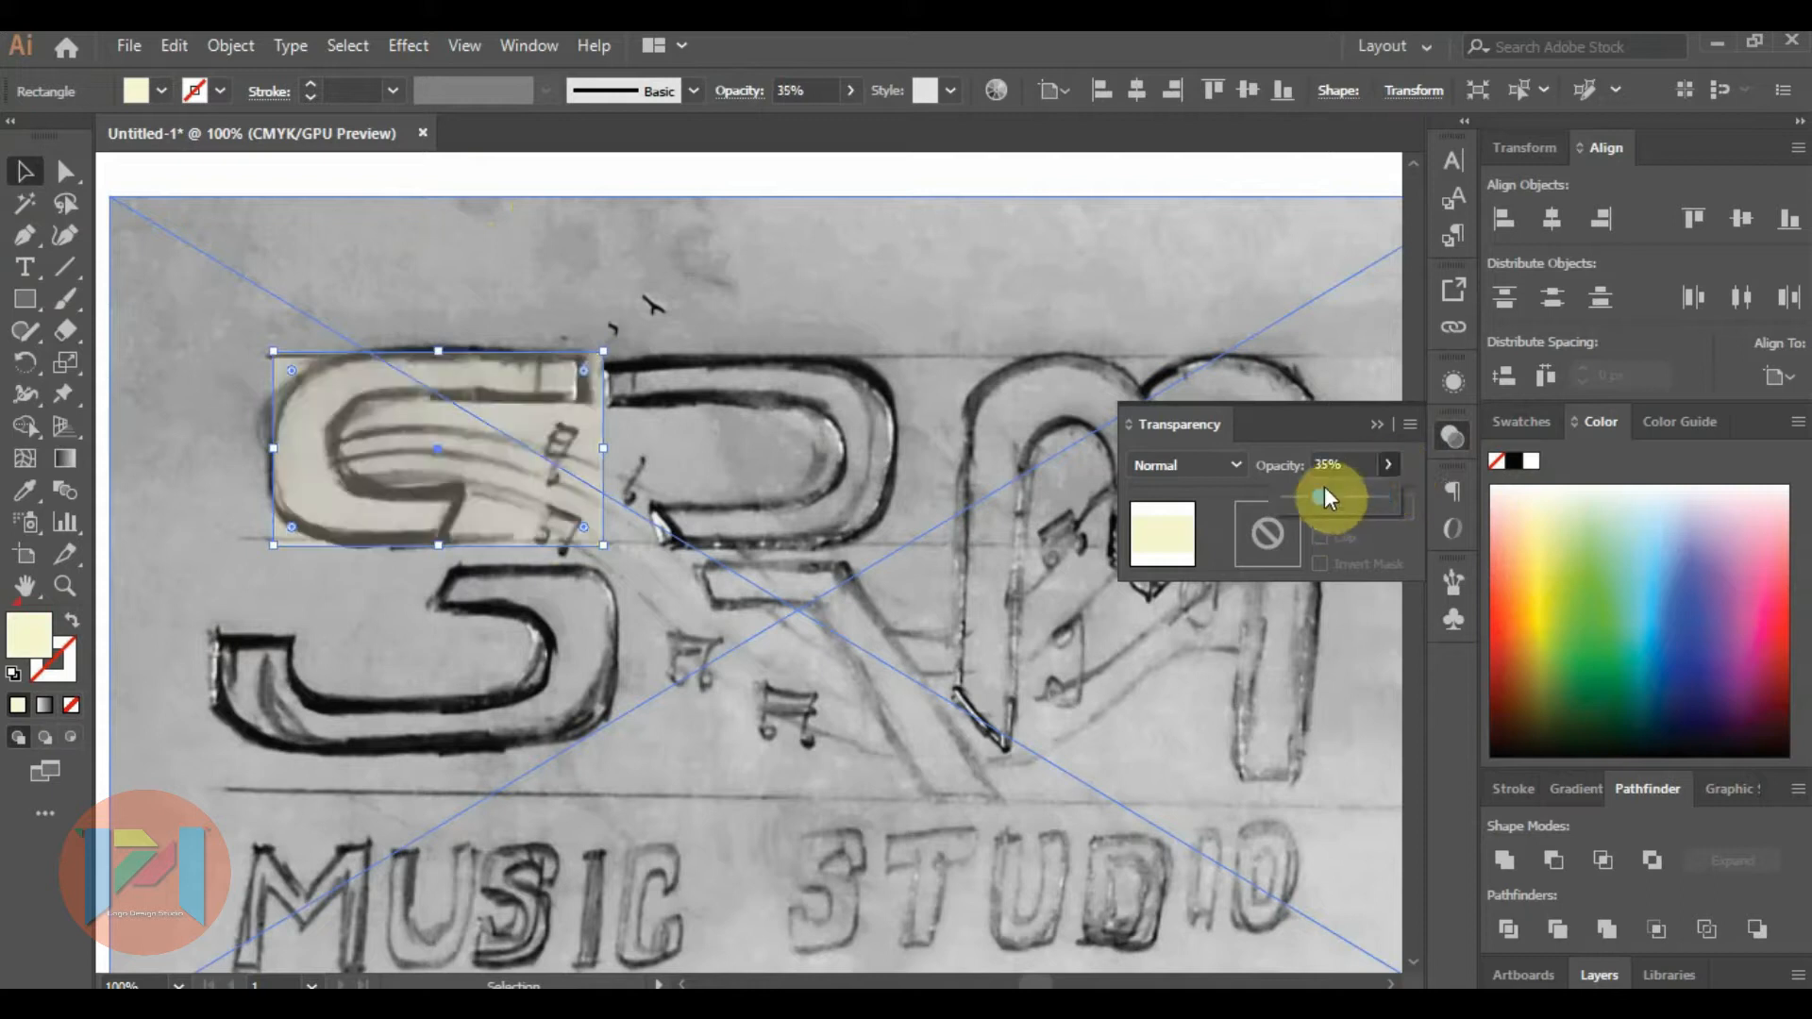
pyautogui.click(1338, 496)
pyautogui.click(1376, 425)
pyautogui.click(303, 171)
# Extend the rectangle's left edge to the S outline and round its corners, keeping the upper-right corner nearly square.
pyautogui.click(311, 415)
pyautogui.moveTo(273, 445); pyautogui.dragTo(263, 445)
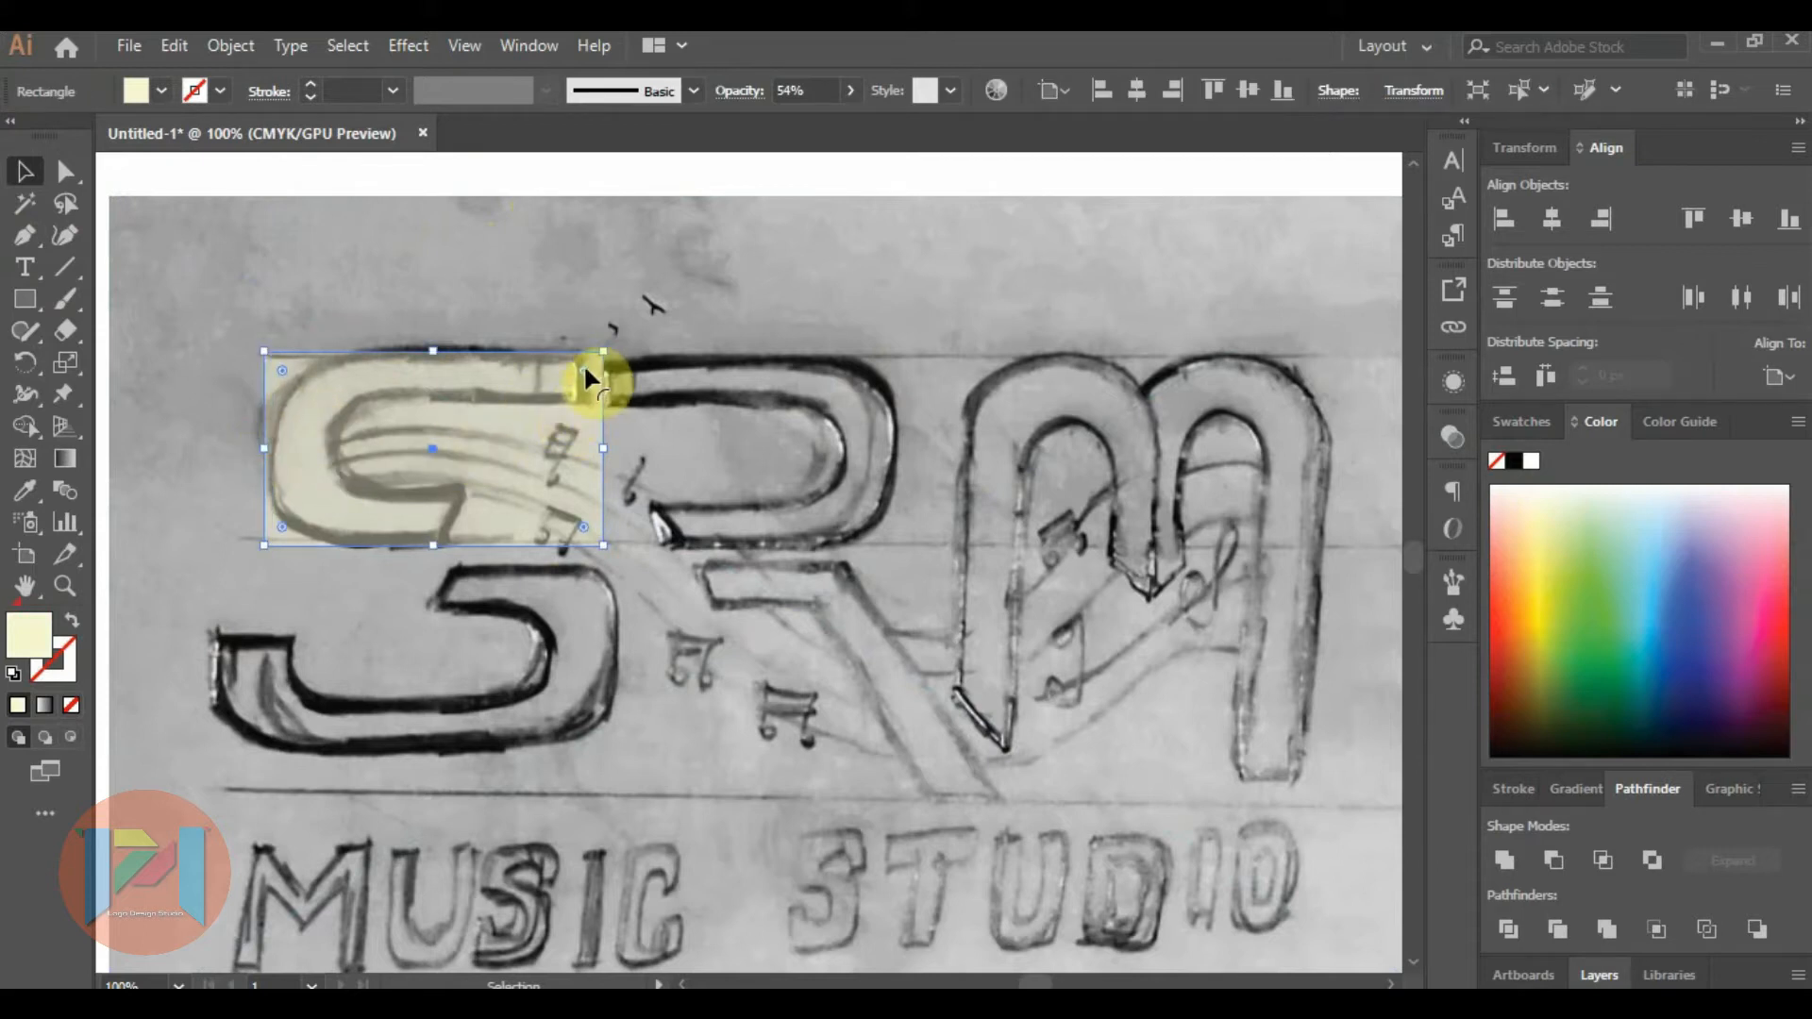
pyautogui.moveTo(580, 366); pyautogui.dragTo(510, 416)
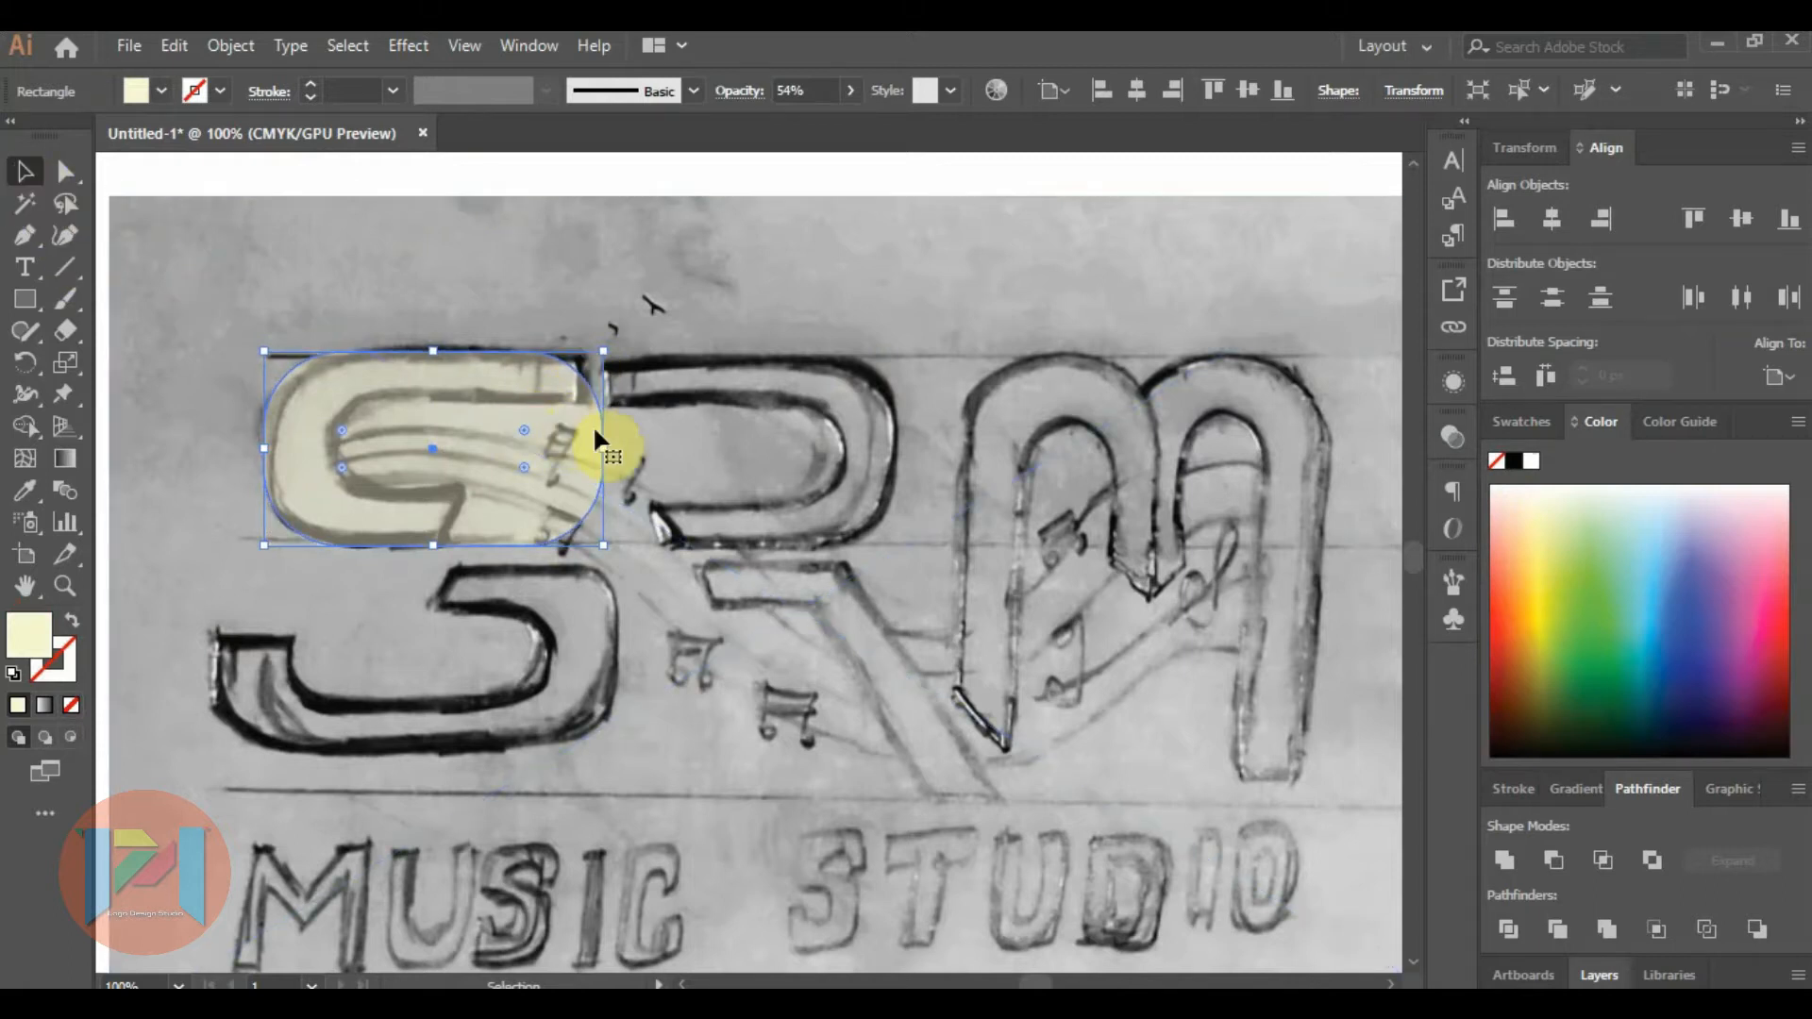
pyautogui.moveTo(522, 422); pyautogui.dragTo(597, 375)
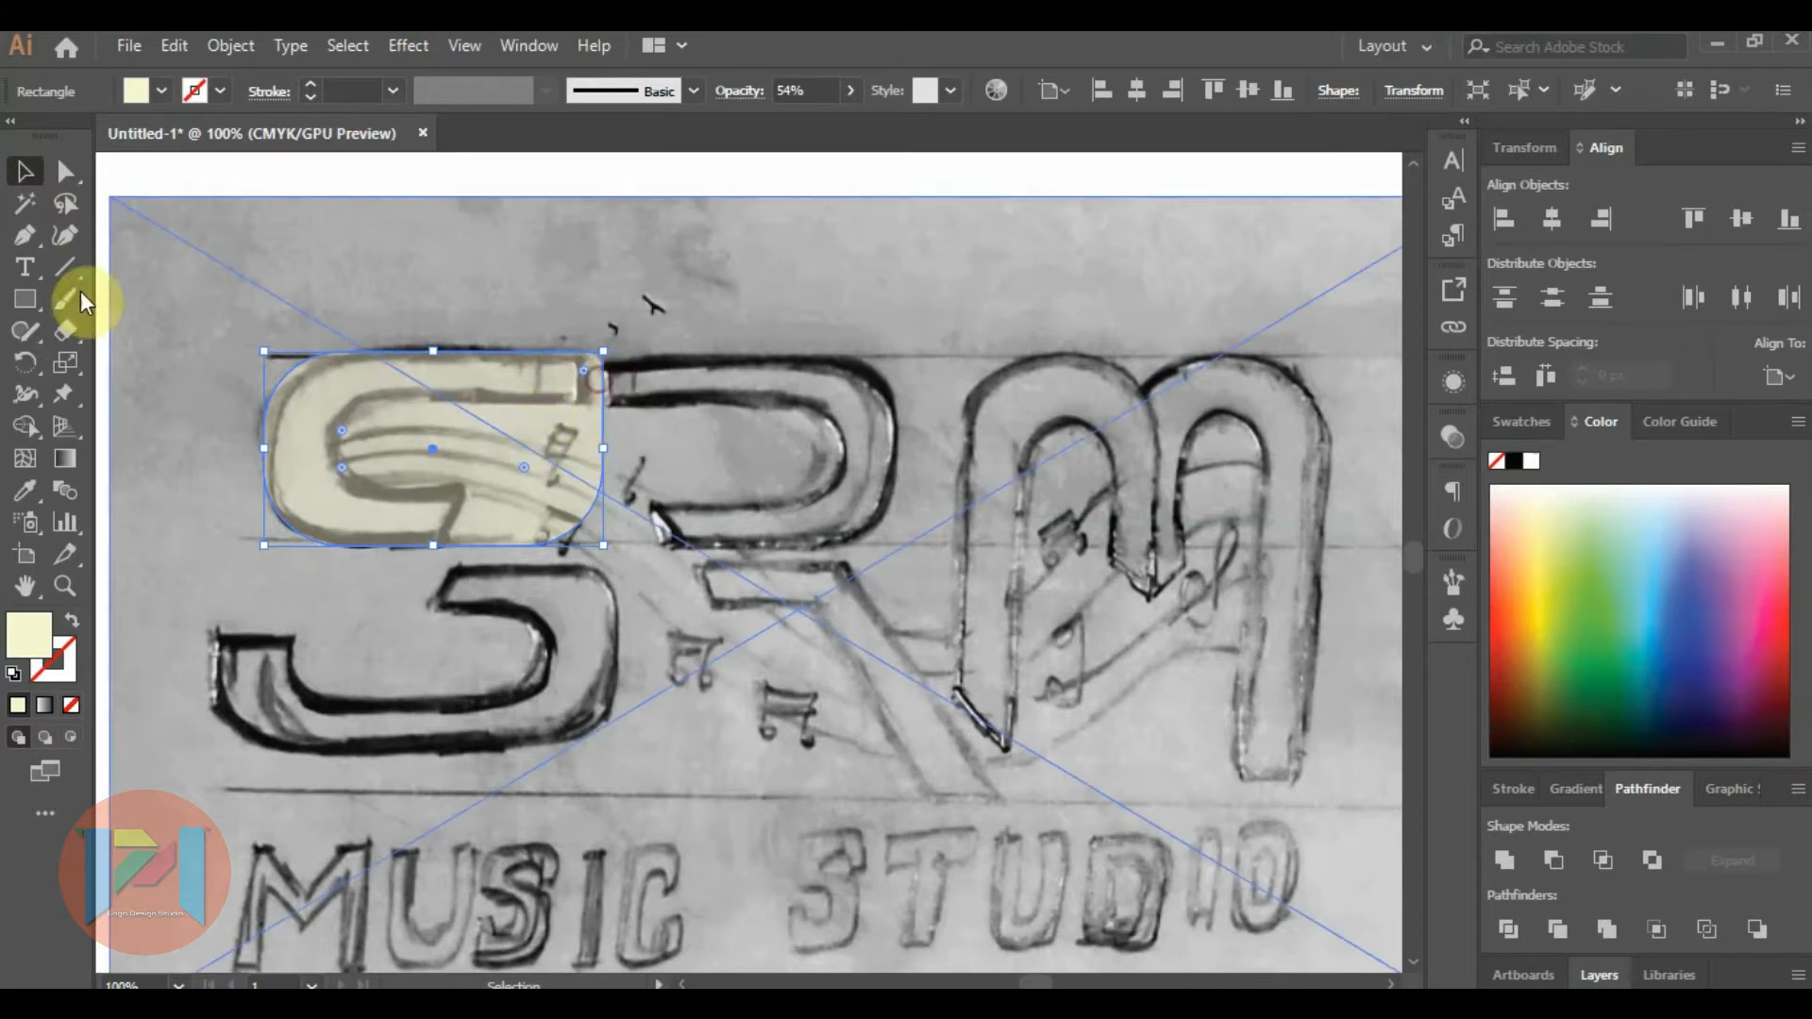
pyautogui.click(216, 164)
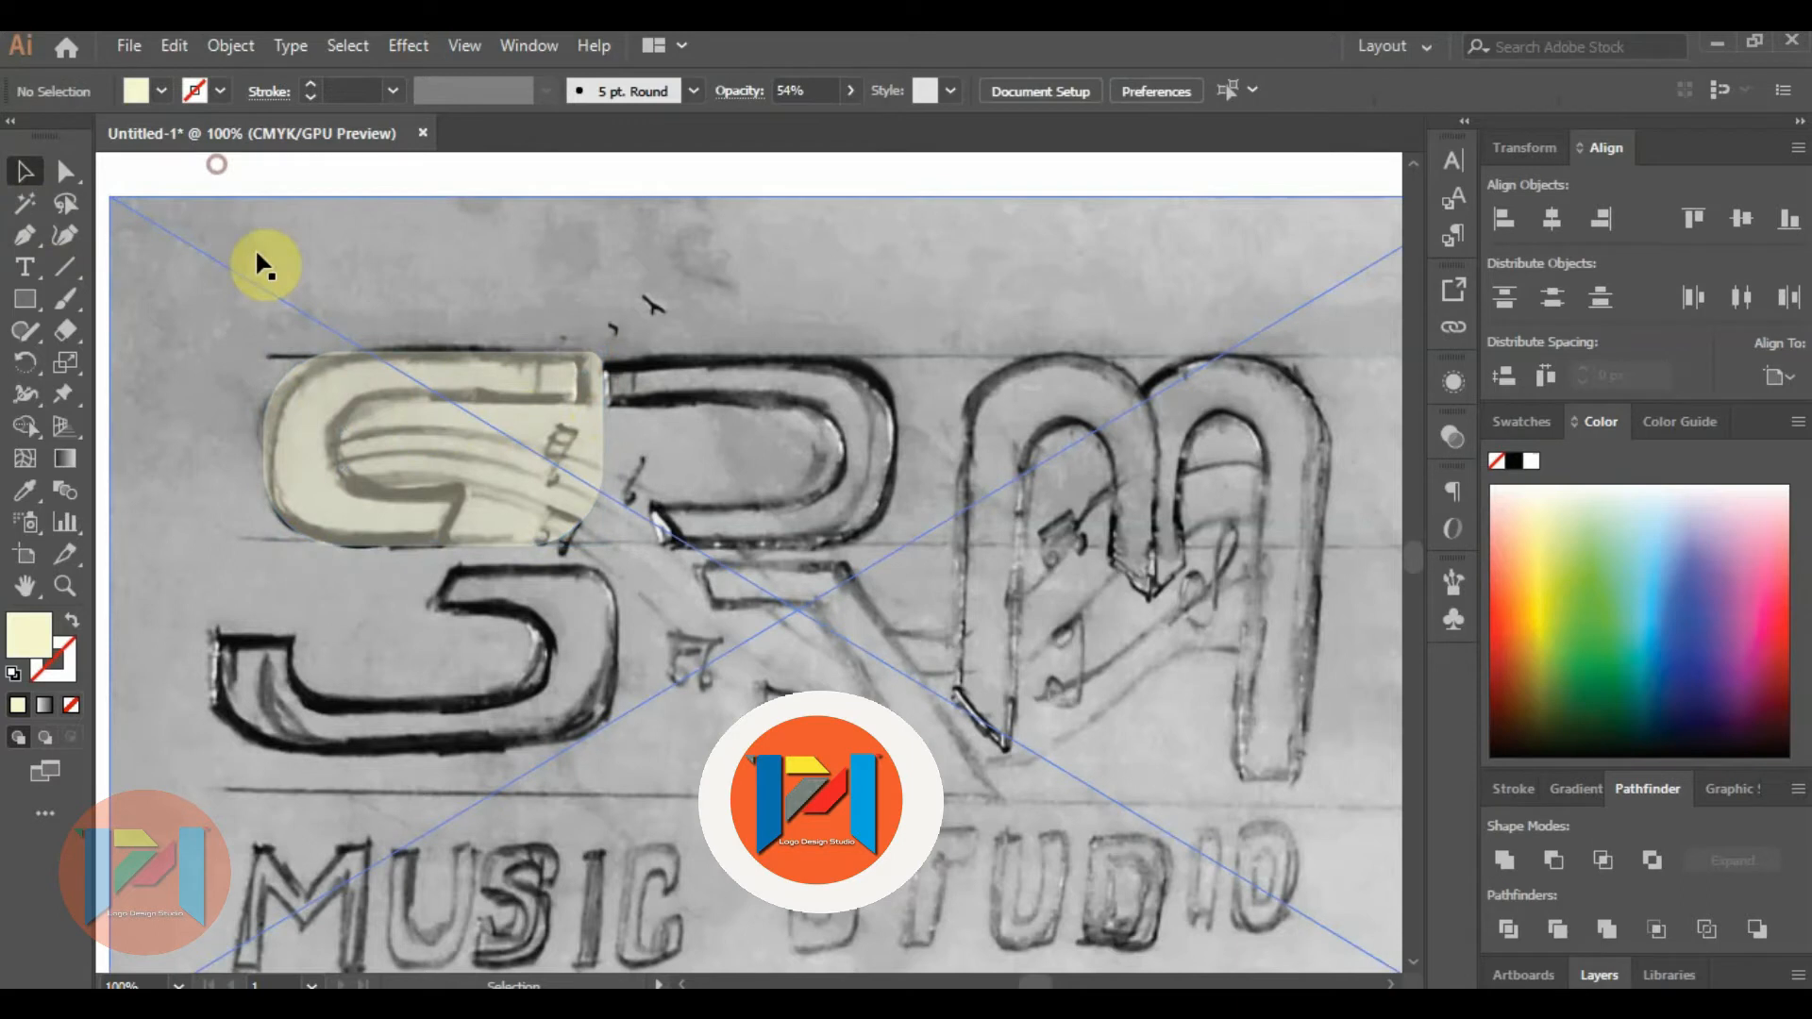
# Duplicate the rounded rectangle and shrink the copy to sit inside the original along the sketched S's inner contour.
pyautogui.click(326, 410)
pyautogui.moveTo(365, 422); pyautogui.dragTo(396, 422)
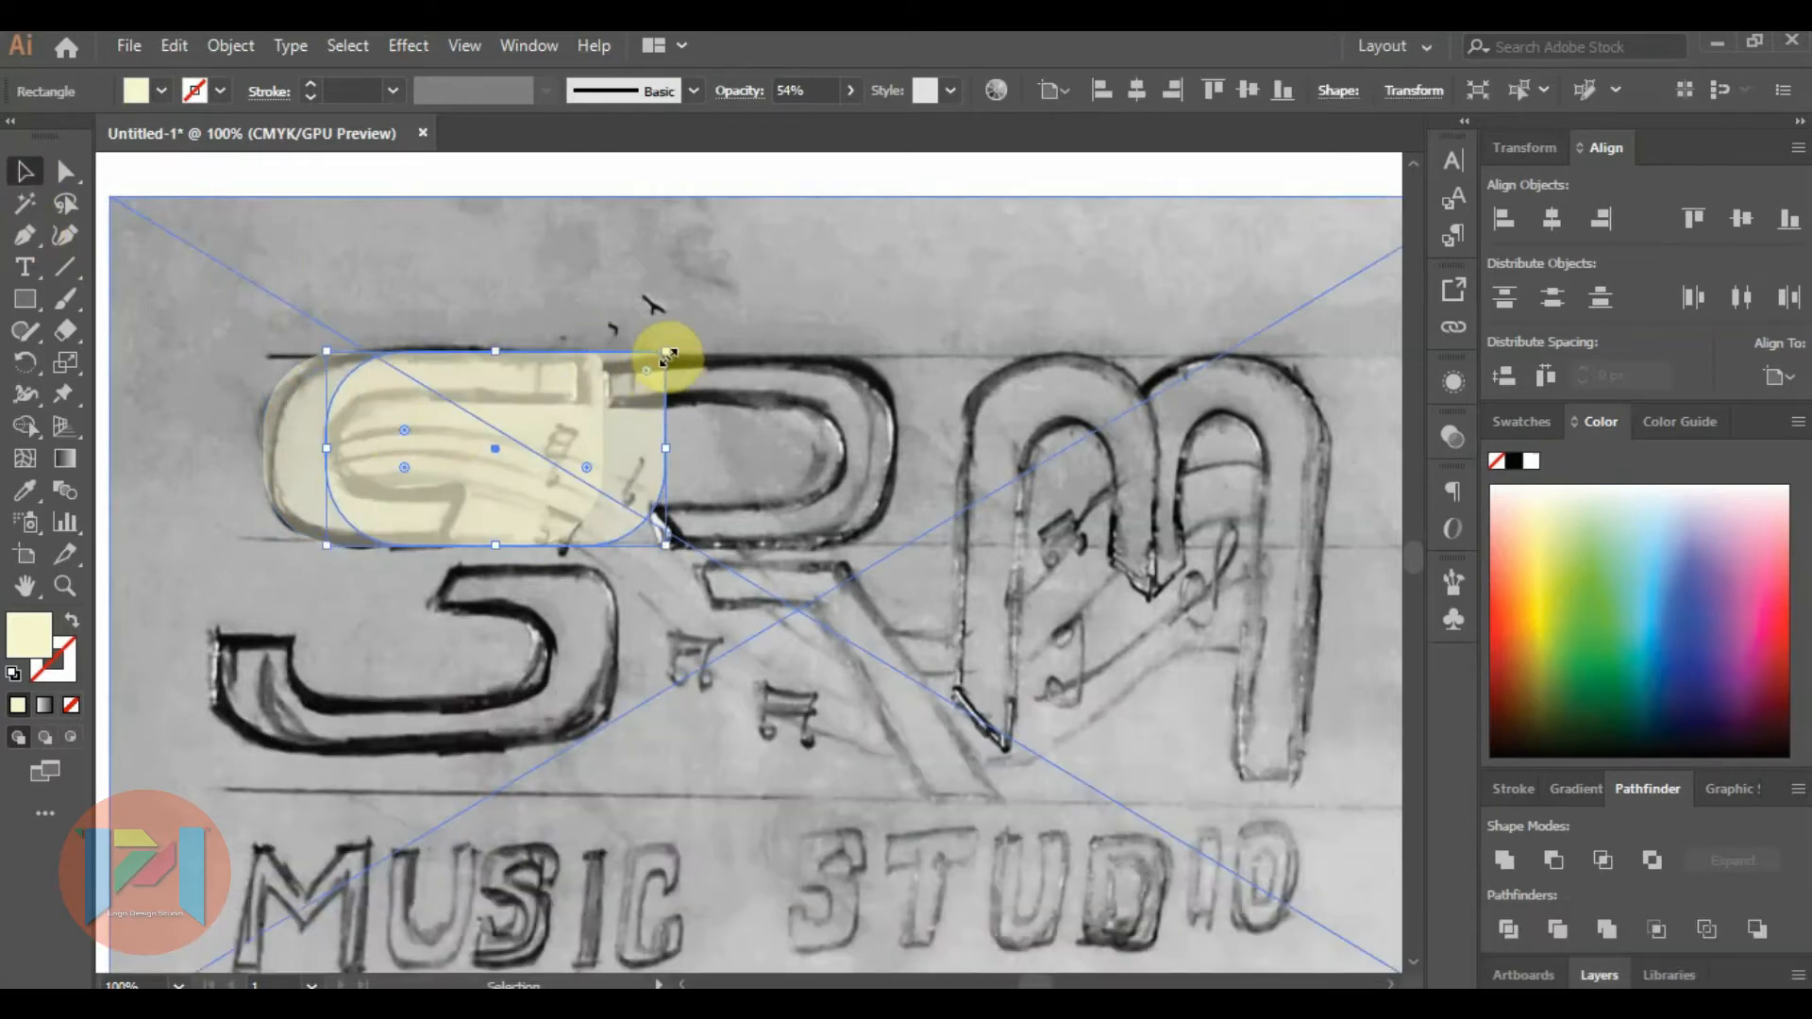
pyautogui.moveTo(666, 354); pyautogui.dragTo(647, 389)
pyautogui.moveTo(385, 450); pyautogui.dragTo(335, 449)
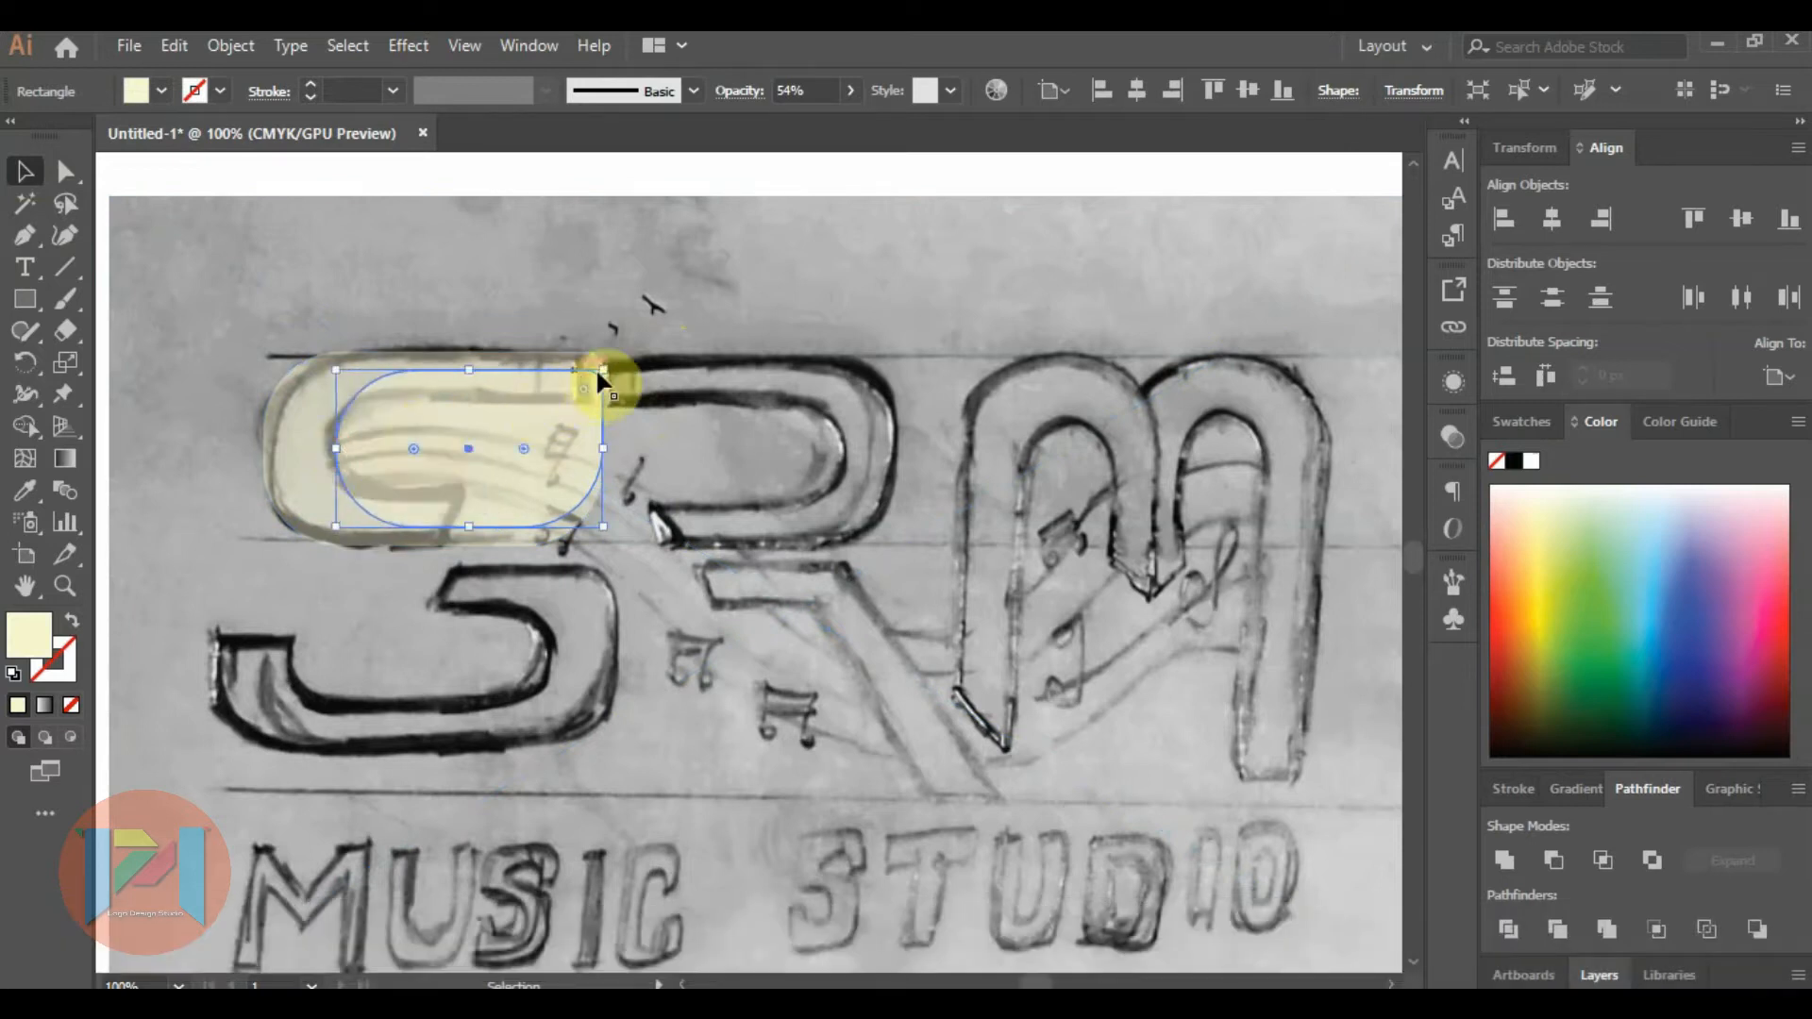
pyautogui.moveTo(598, 369); pyautogui.dragTo(579, 370)
pyautogui.moveTo(454, 369); pyautogui.dragTo(454, 388)
pyautogui.hotkey('ctrl', 'z')
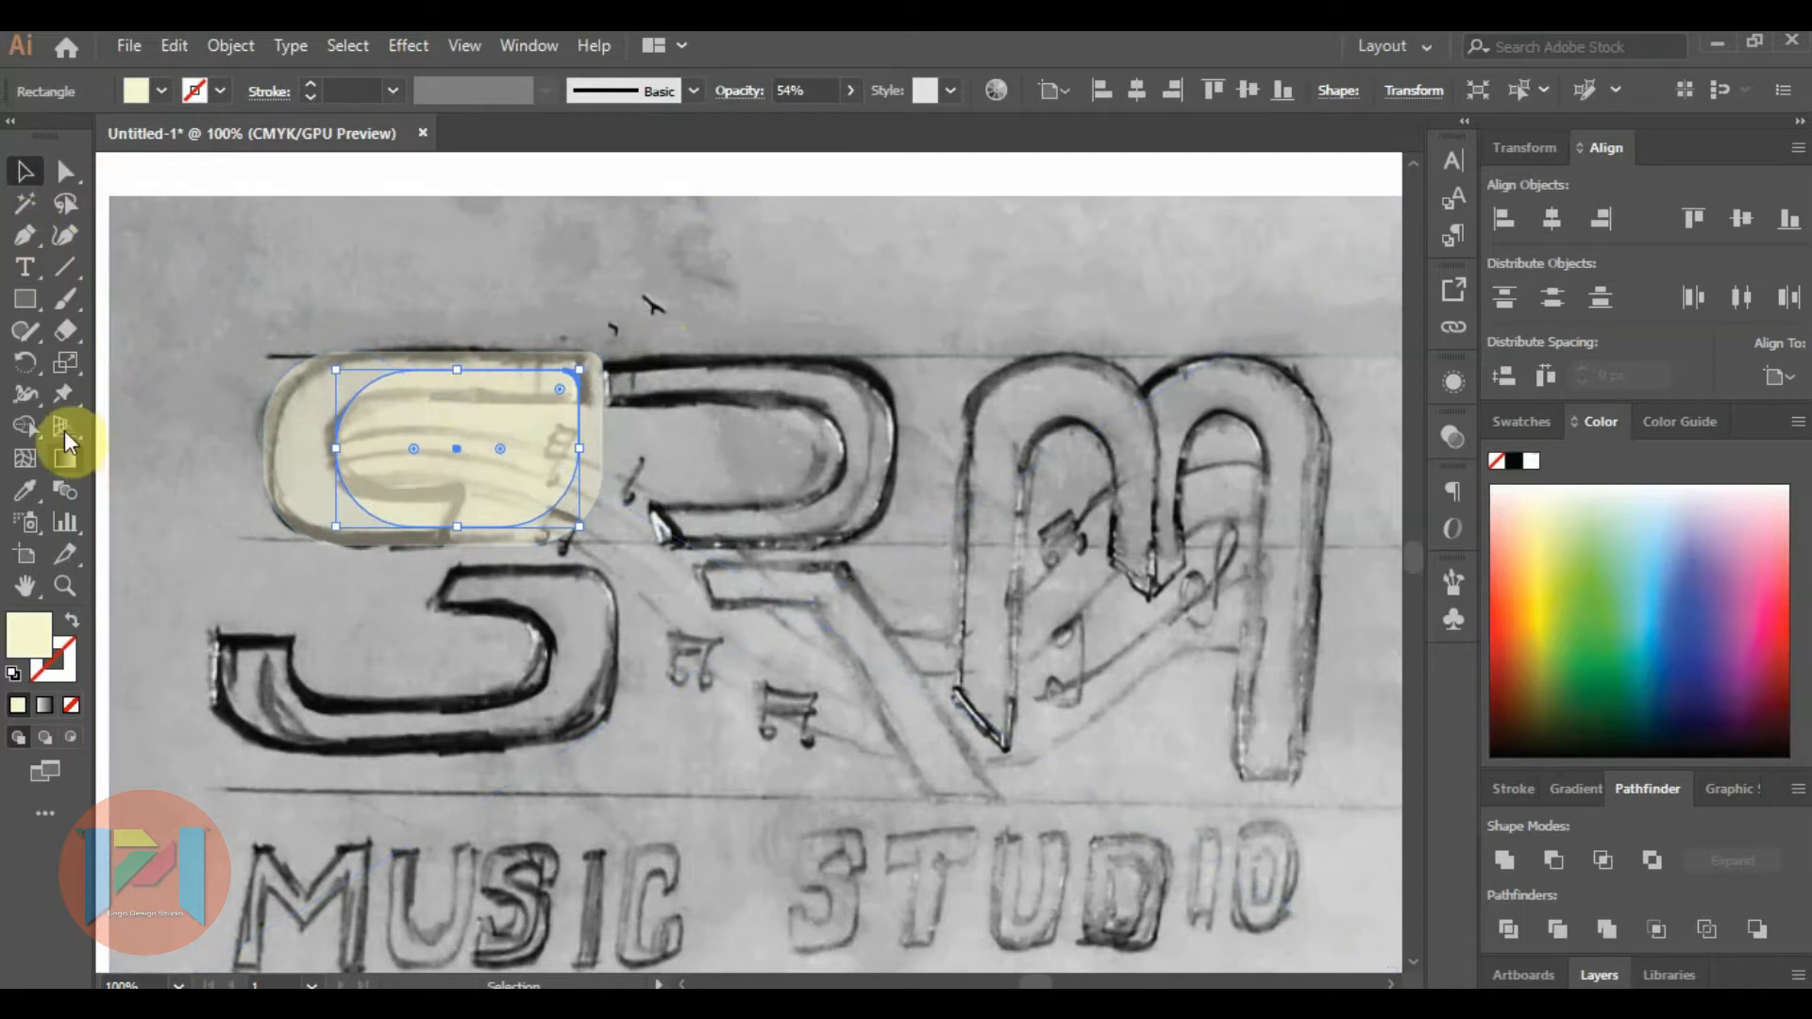
# Reduce the inner copy's height with the Scale tool and nudge it left to match the inner outline of the S.
pyautogui.click(61, 366)
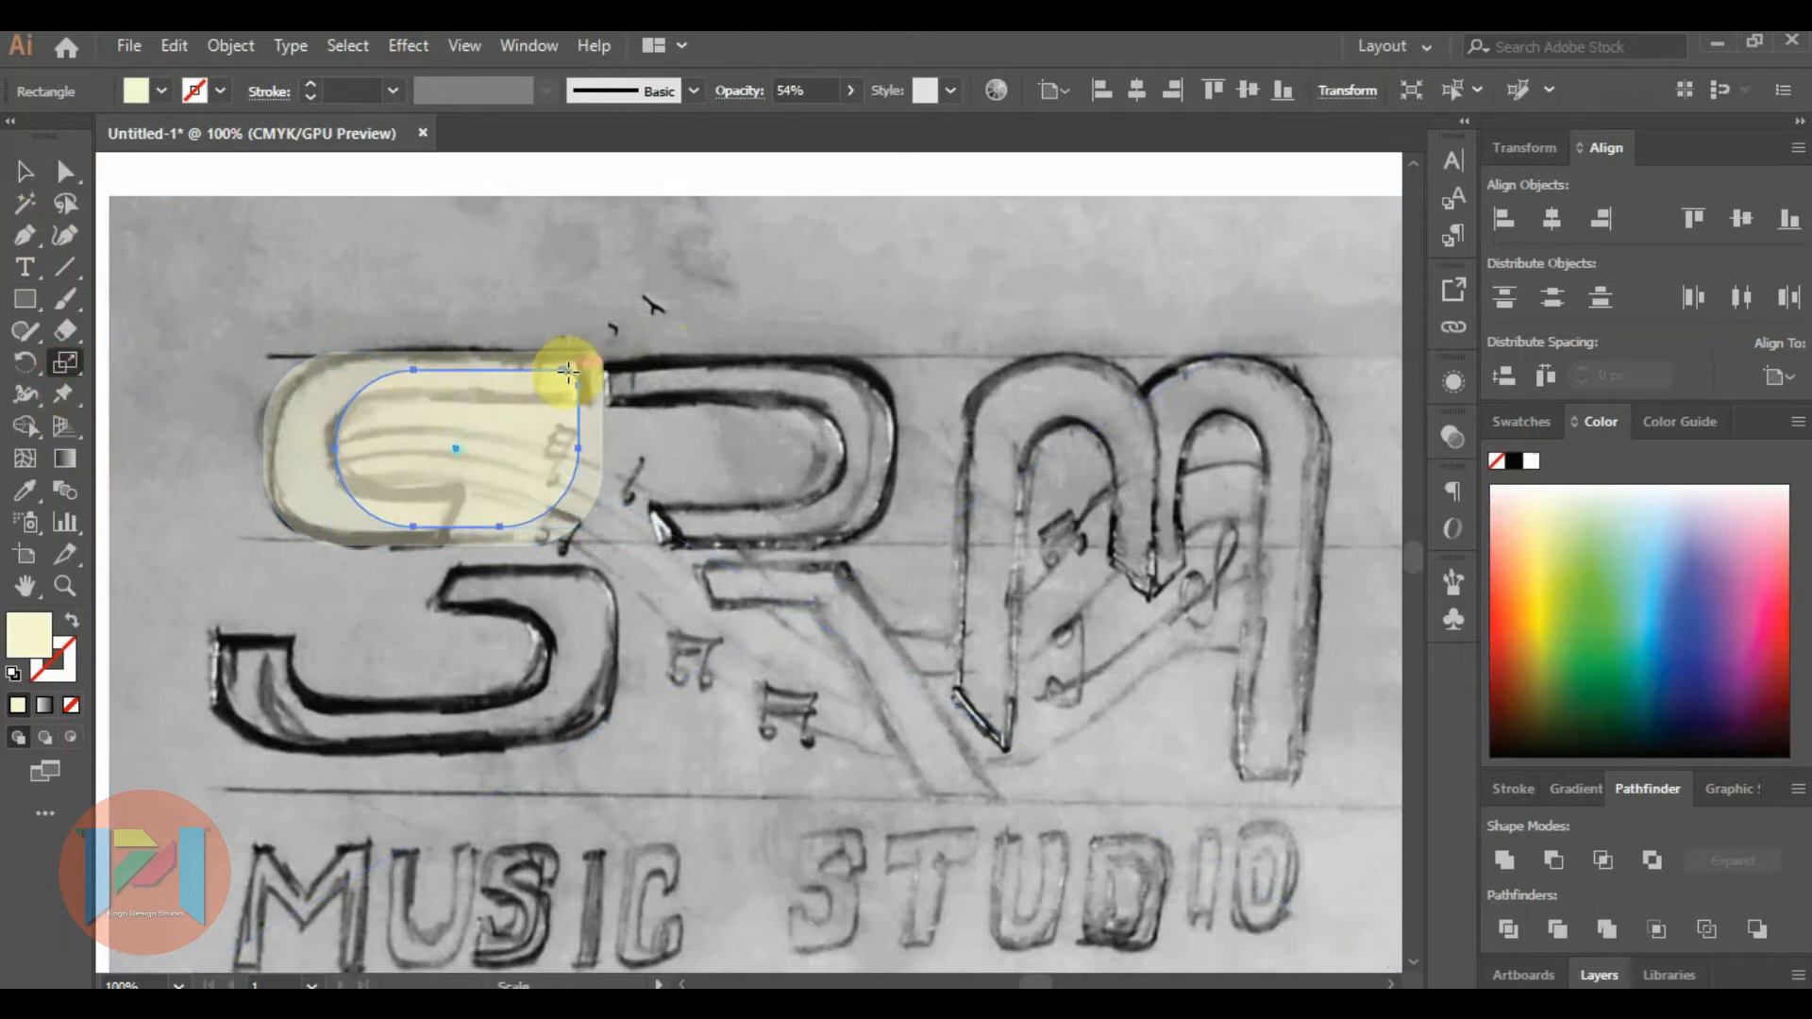
pyautogui.moveTo(558, 373)
pyautogui.mouseDown()
pyautogui.moveTo(546, 387)
pyautogui.moveTo(563, 394)
pyautogui.mouseUp()
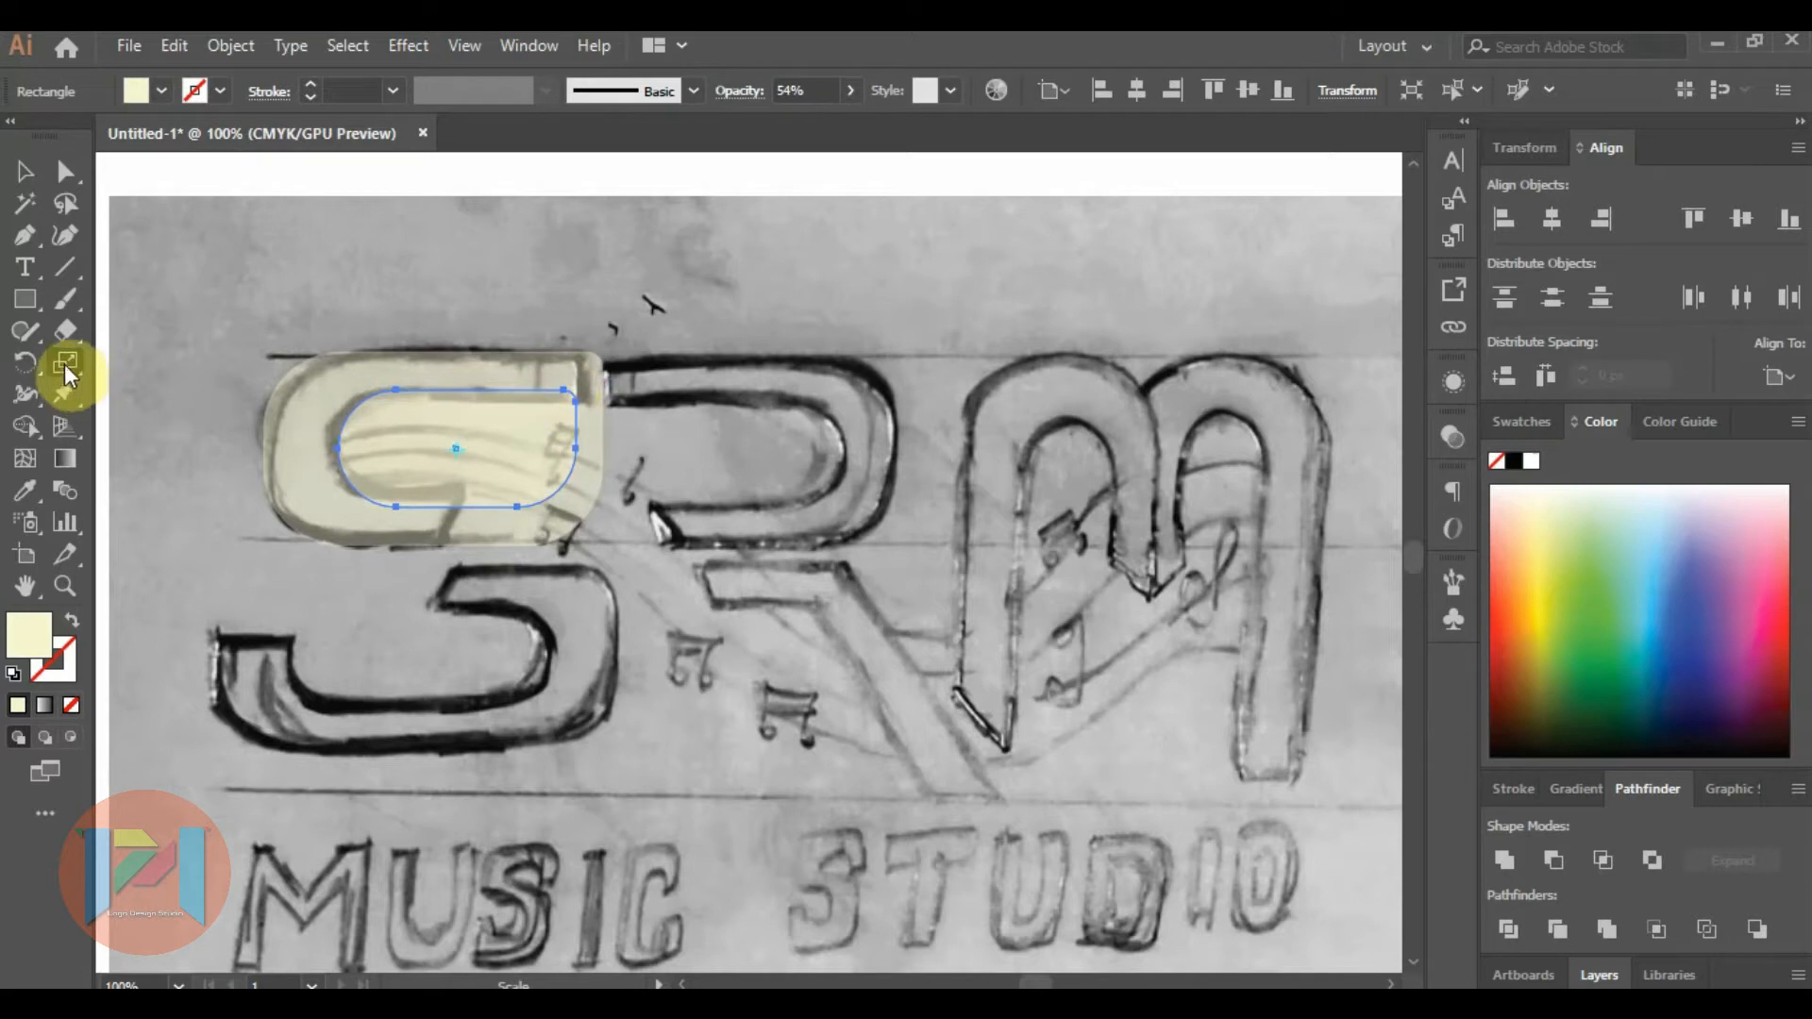
pyautogui.click(25, 171)
pyautogui.press('Left')
pyautogui.press('Left')
pyautogui.press('Left')
pyautogui.press('Left')
pyautogui.press('Left')
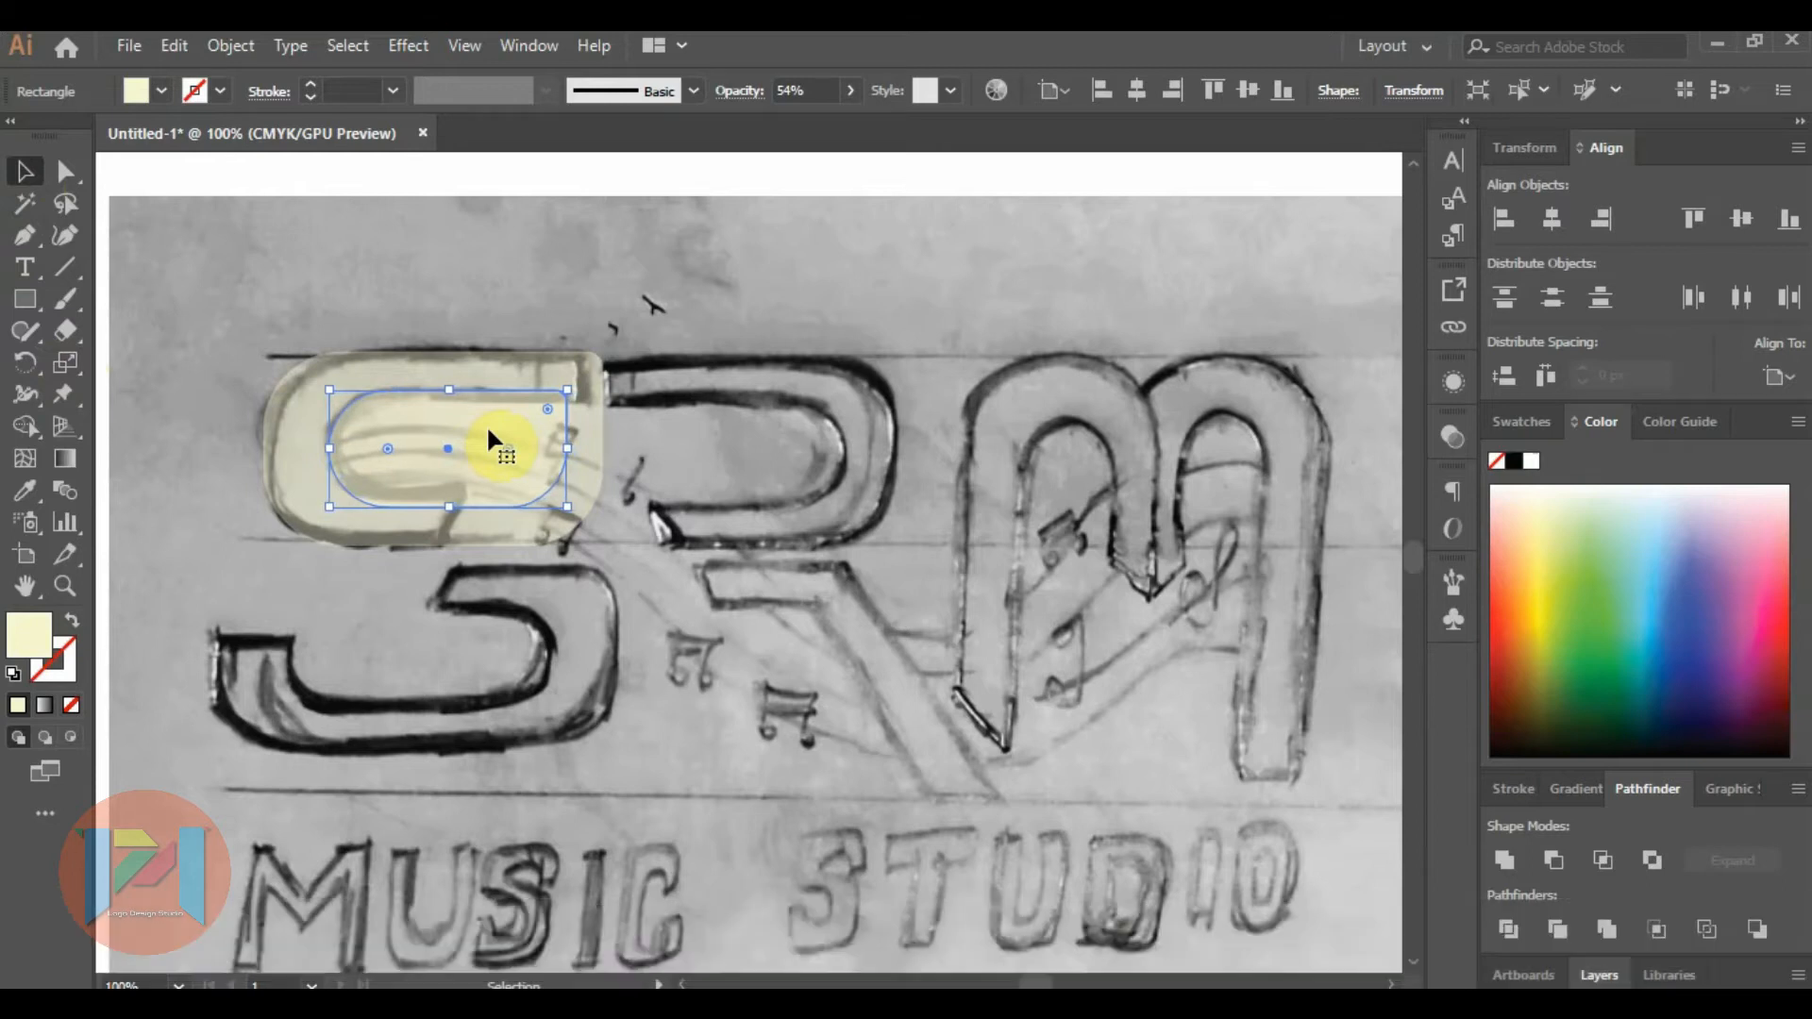
# Subtract the inner rounded shape from the outer one with Minus Front.
pyautogui.click(296, 418)
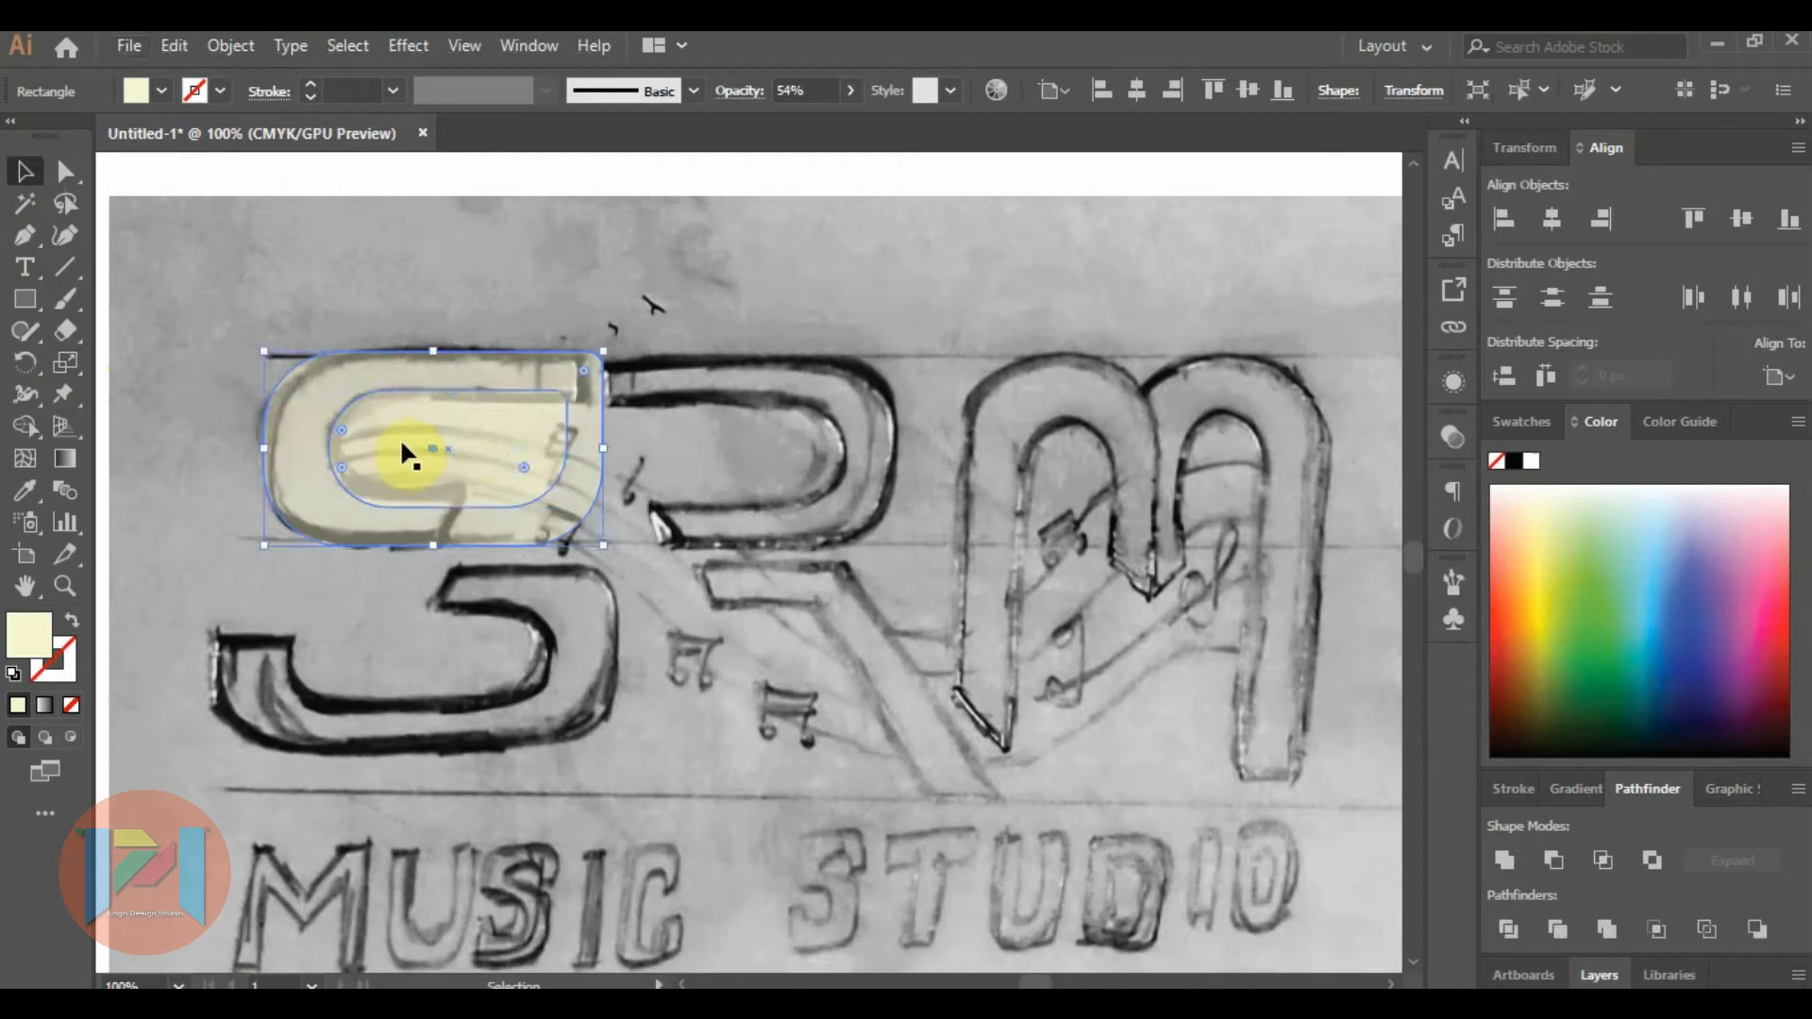
pyautogui.keyDown('shift'); pyautogui.click(1355, 769); pyautogui.keyUp('shift')
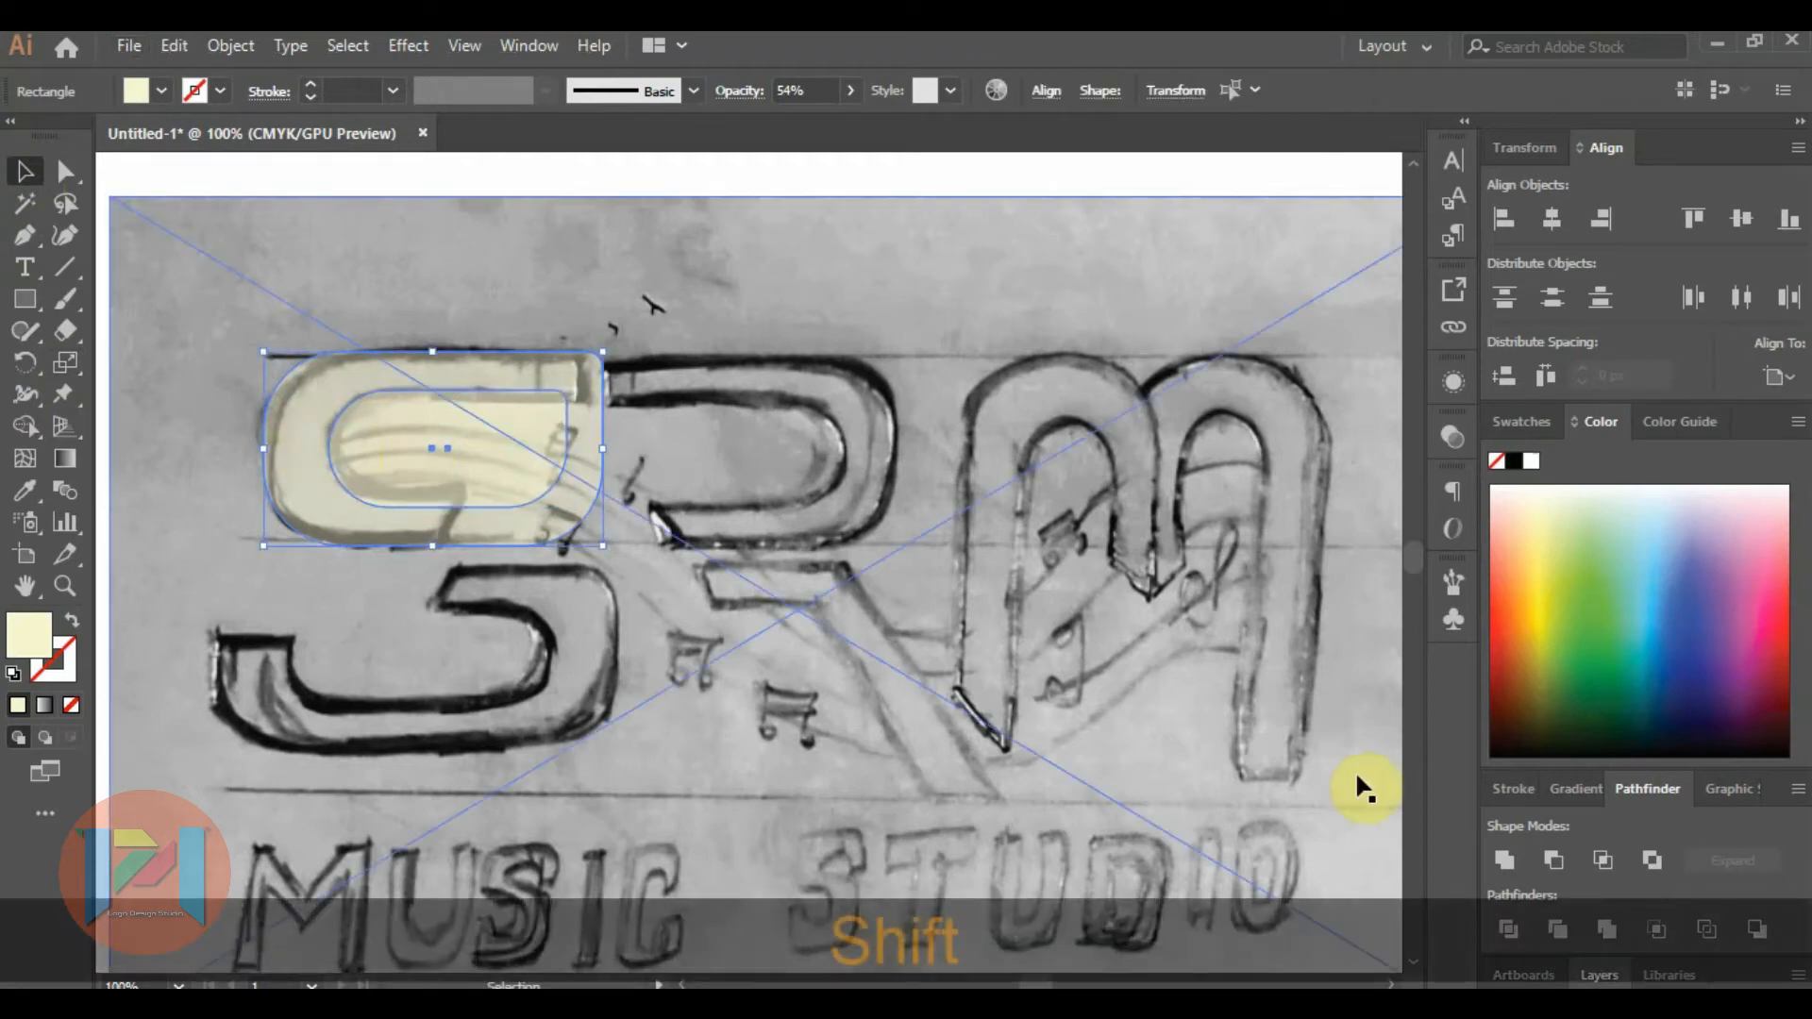
pyautogui.click(1547, 868)
pyautogui.click(644, 324)
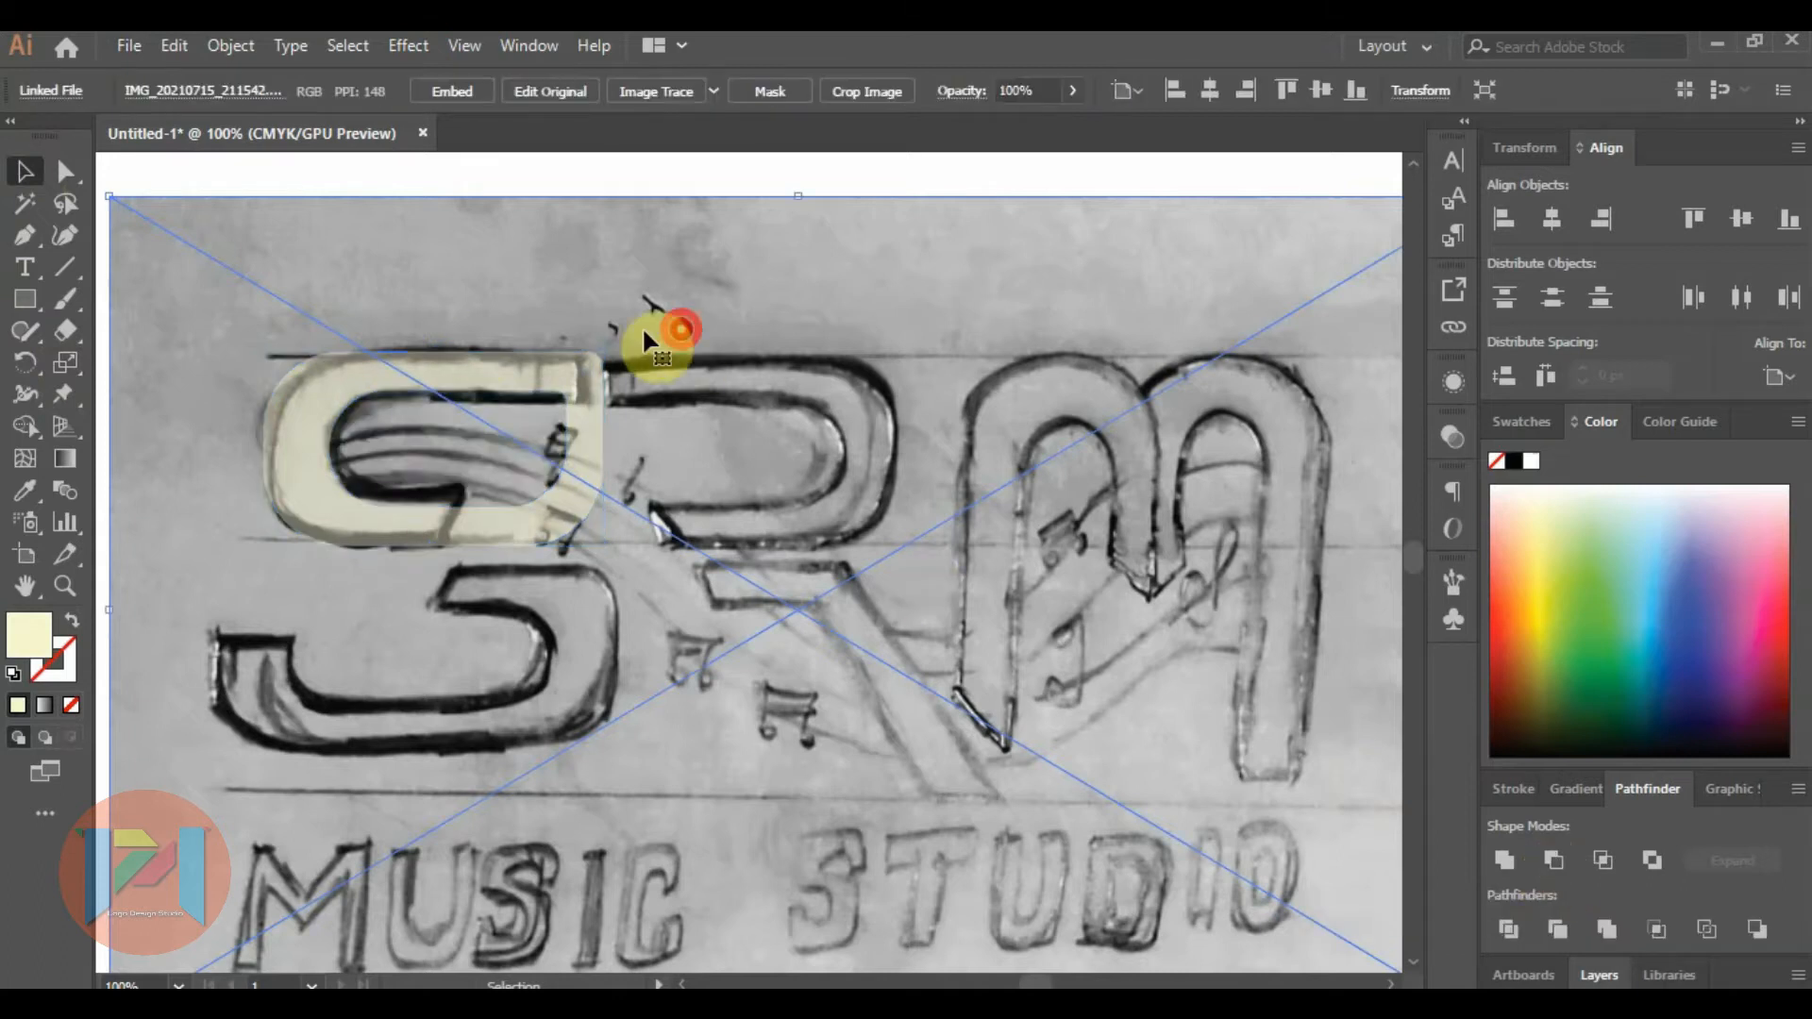
# Set the cream ring shape's opacity to 100%.
pyautogui.scroll(-1, 454, 493)
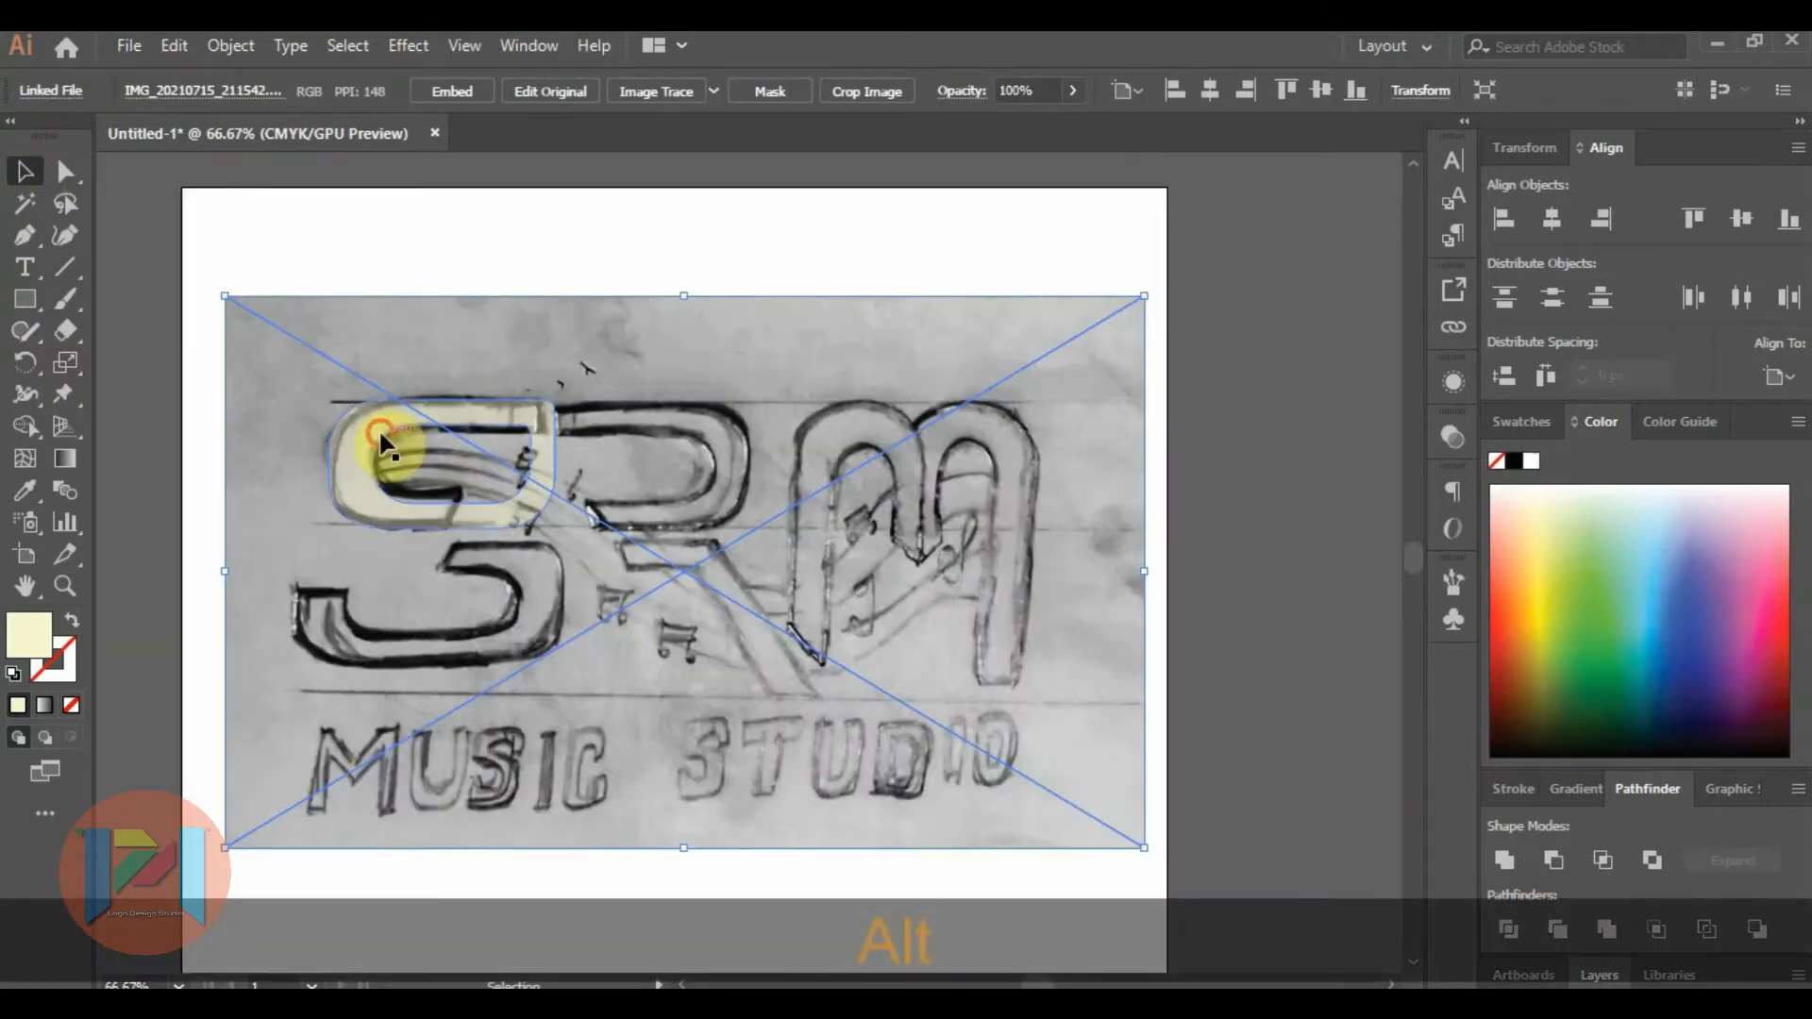
pyautogui.click(382, 443)
pyautogui.click(1451, 441)
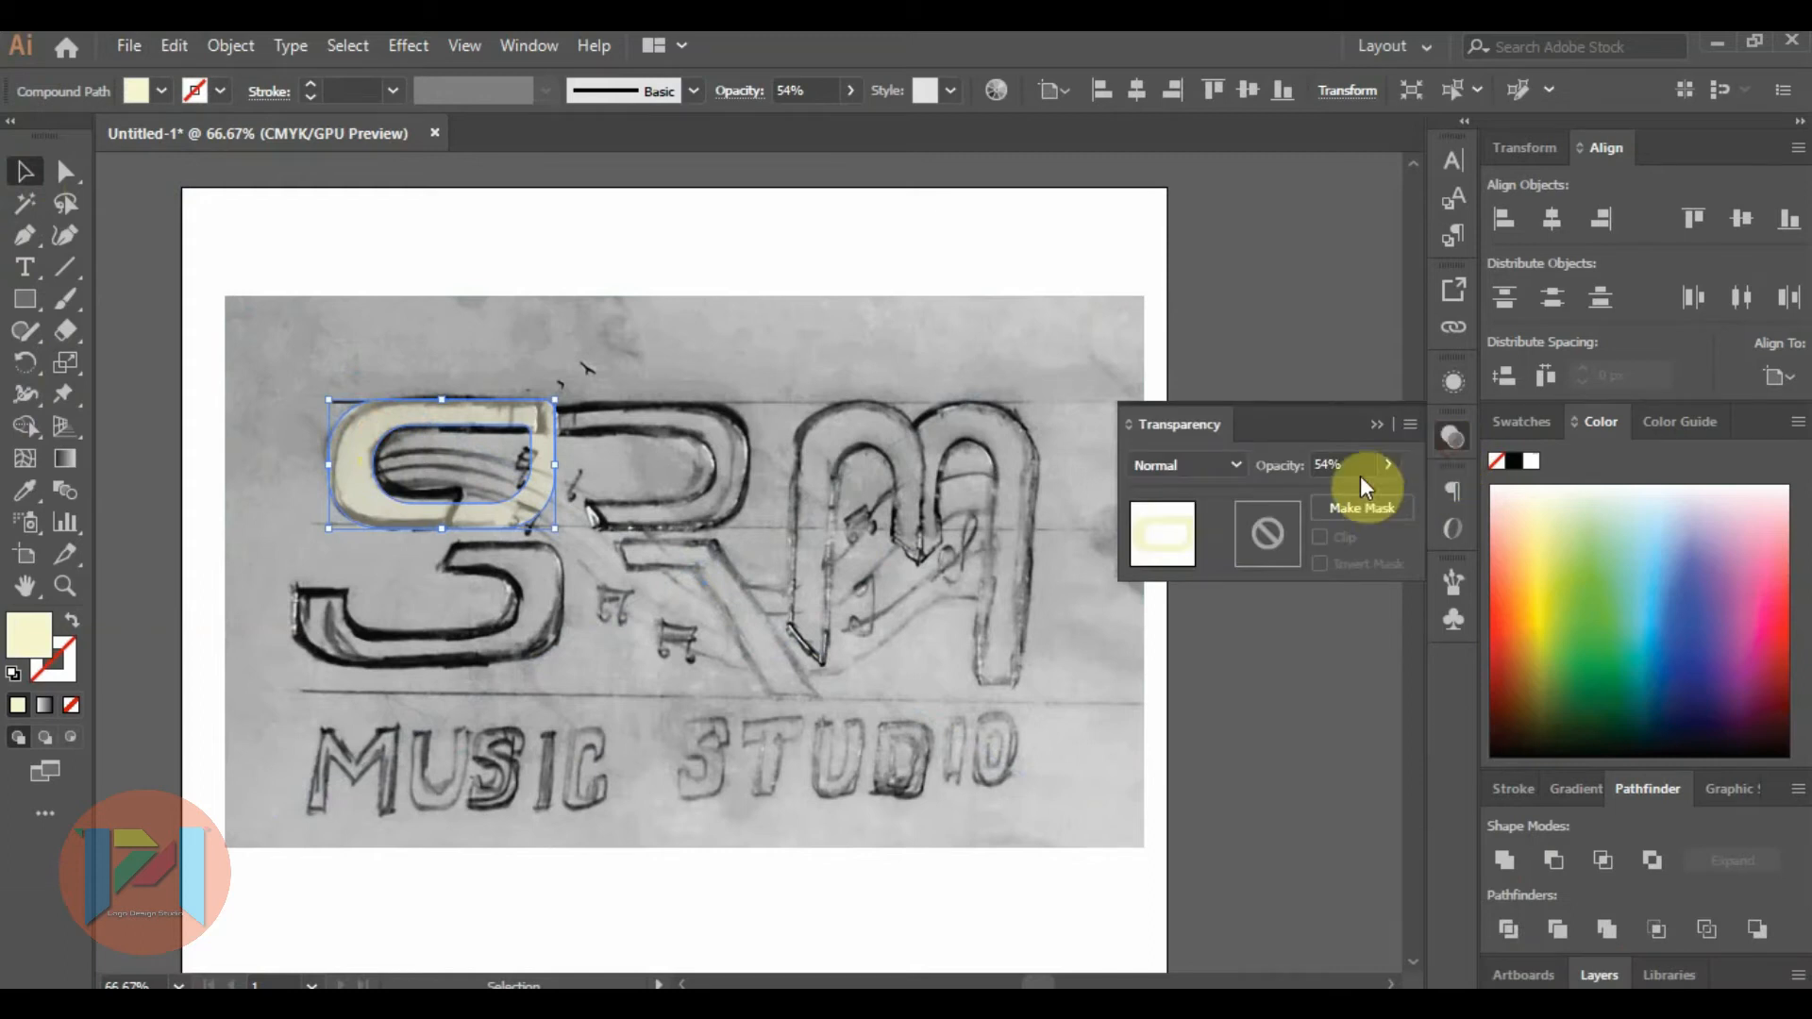
pyautogui.moveTo(1333, 497); pyautogui.dragTo(1406, 496)
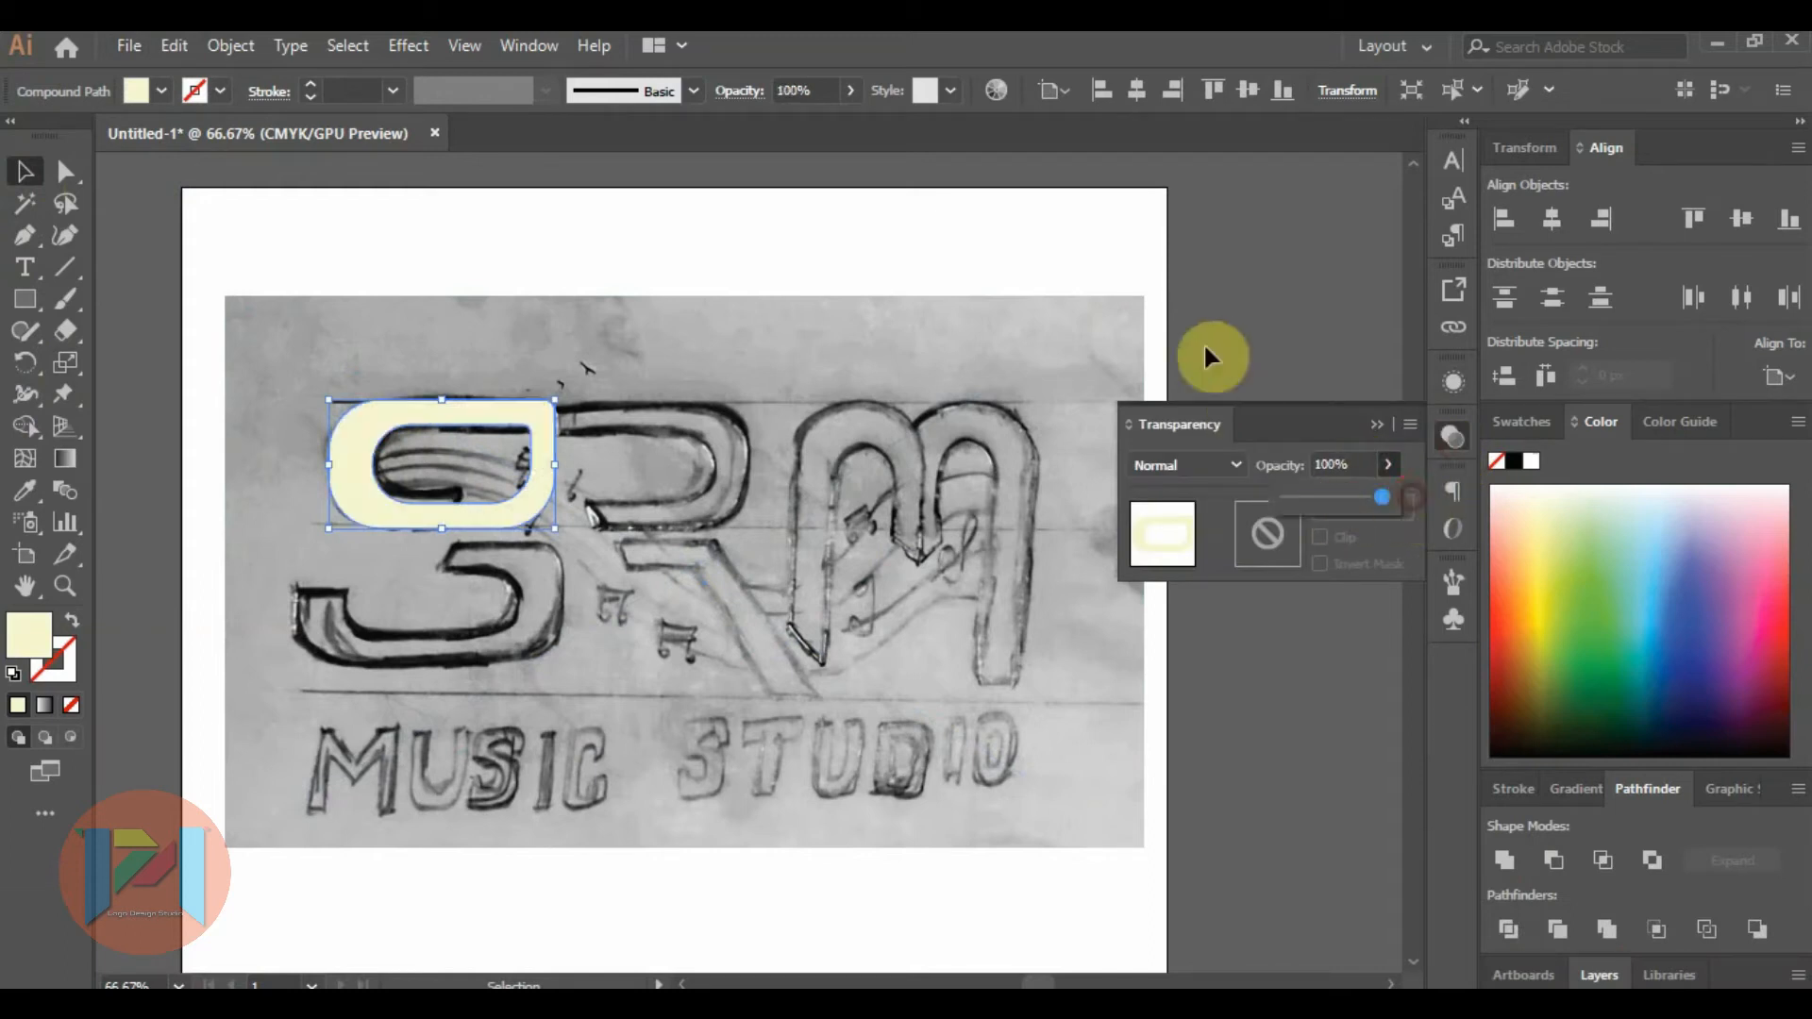
pyautogui.click(1370, 424)
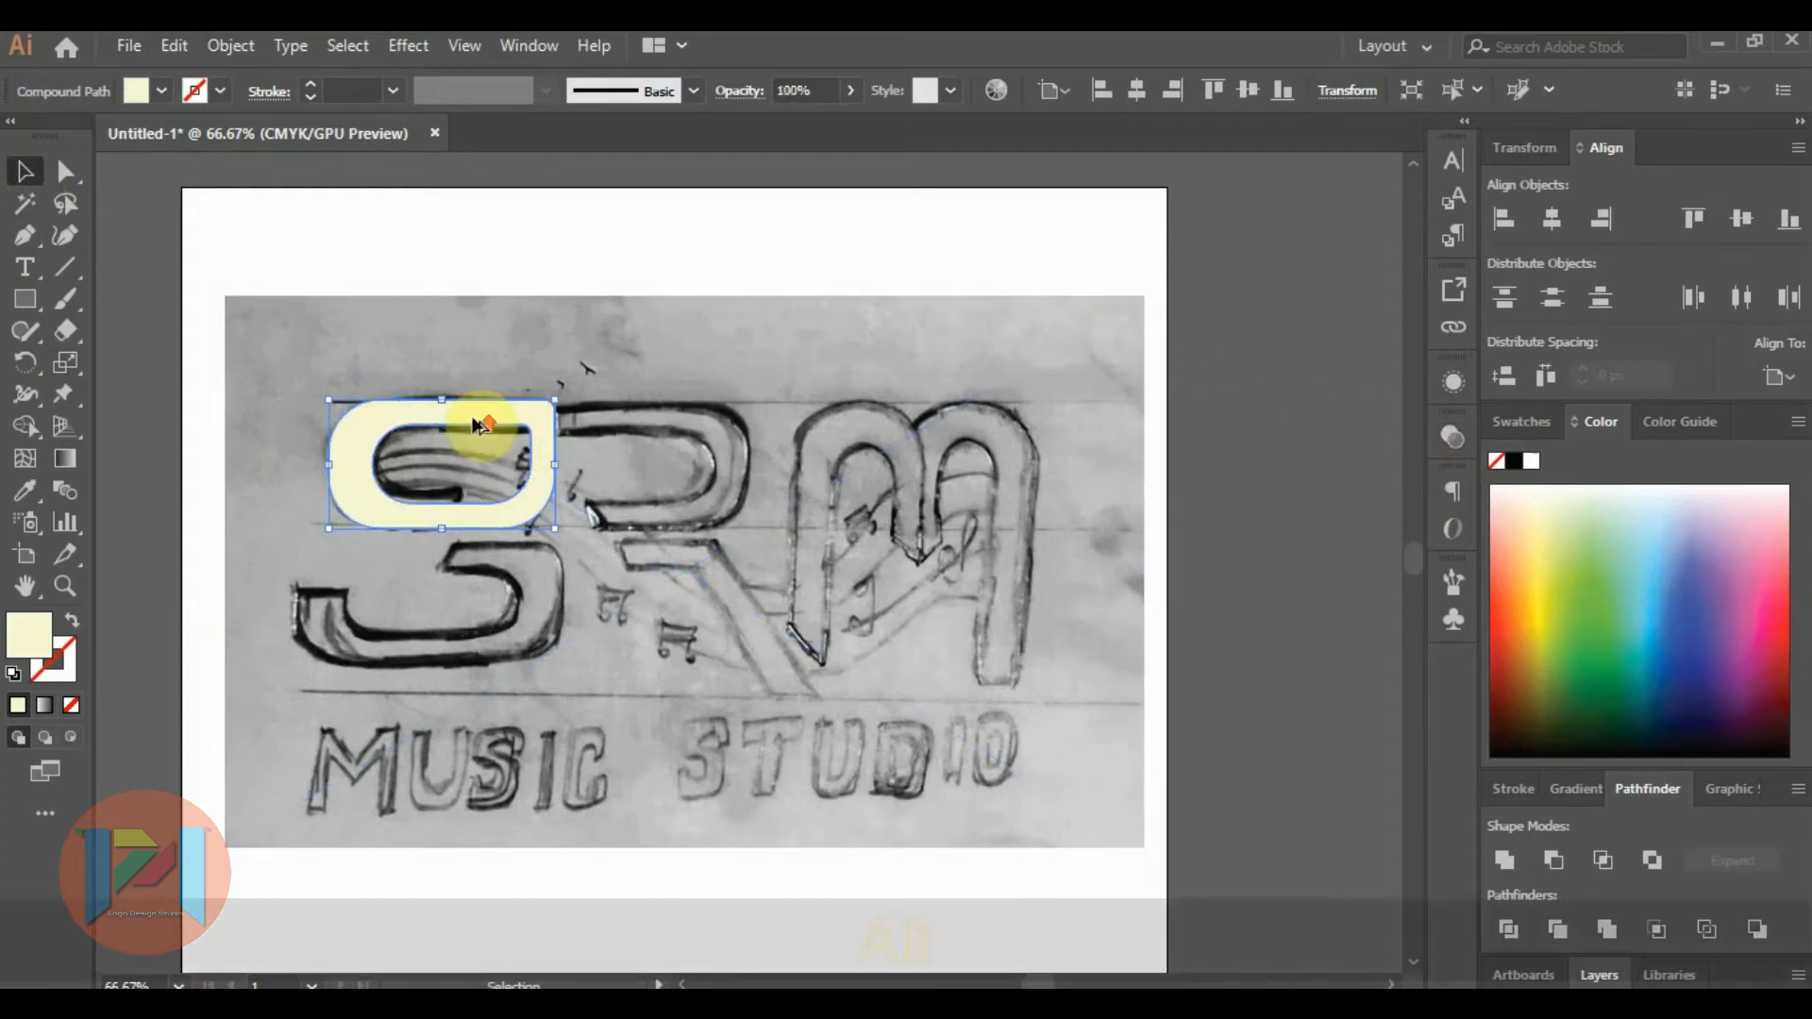
# Draw a tall rectangle covering the right end of the cream ring shape.
pyautogui.scroll(3, 477, 416)
pyautogui.scroll(-1, 734, 403)
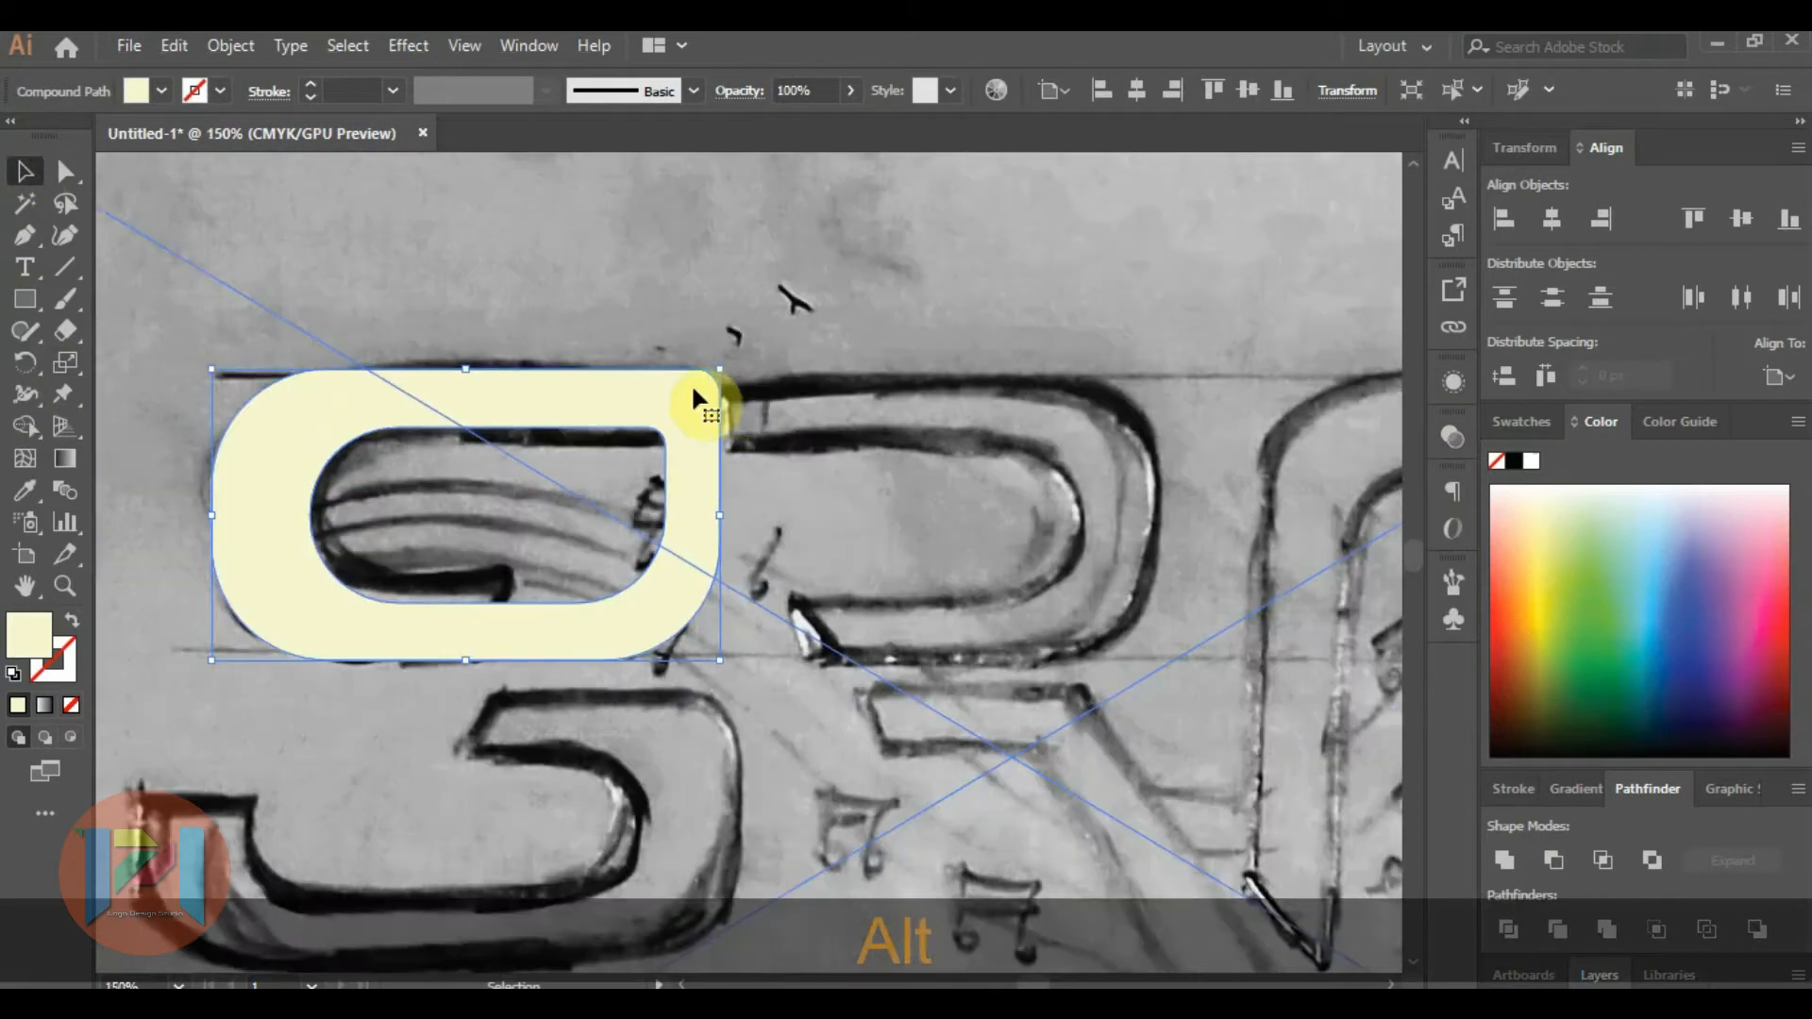
pyautogui.click(24, 298)
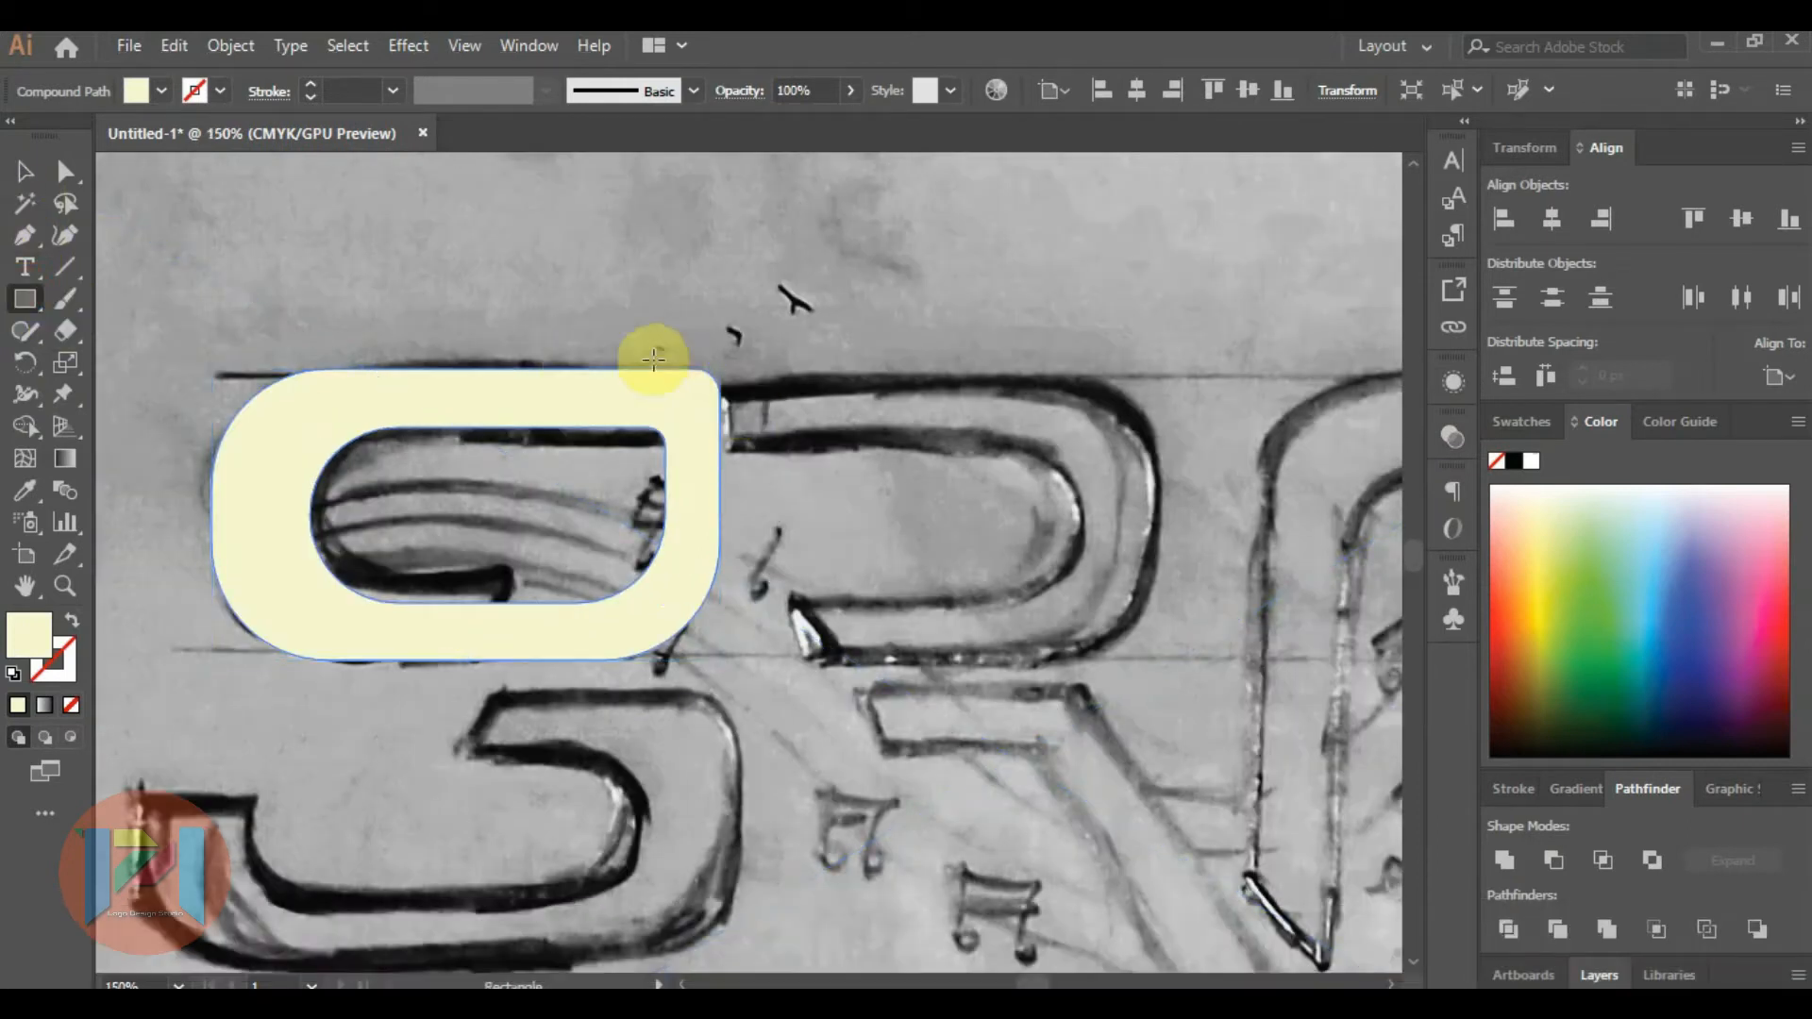
pyautogui.moveTo(650, 353); pyautogui.dragTo(900, 706)
pyautogui.click(24, 171)
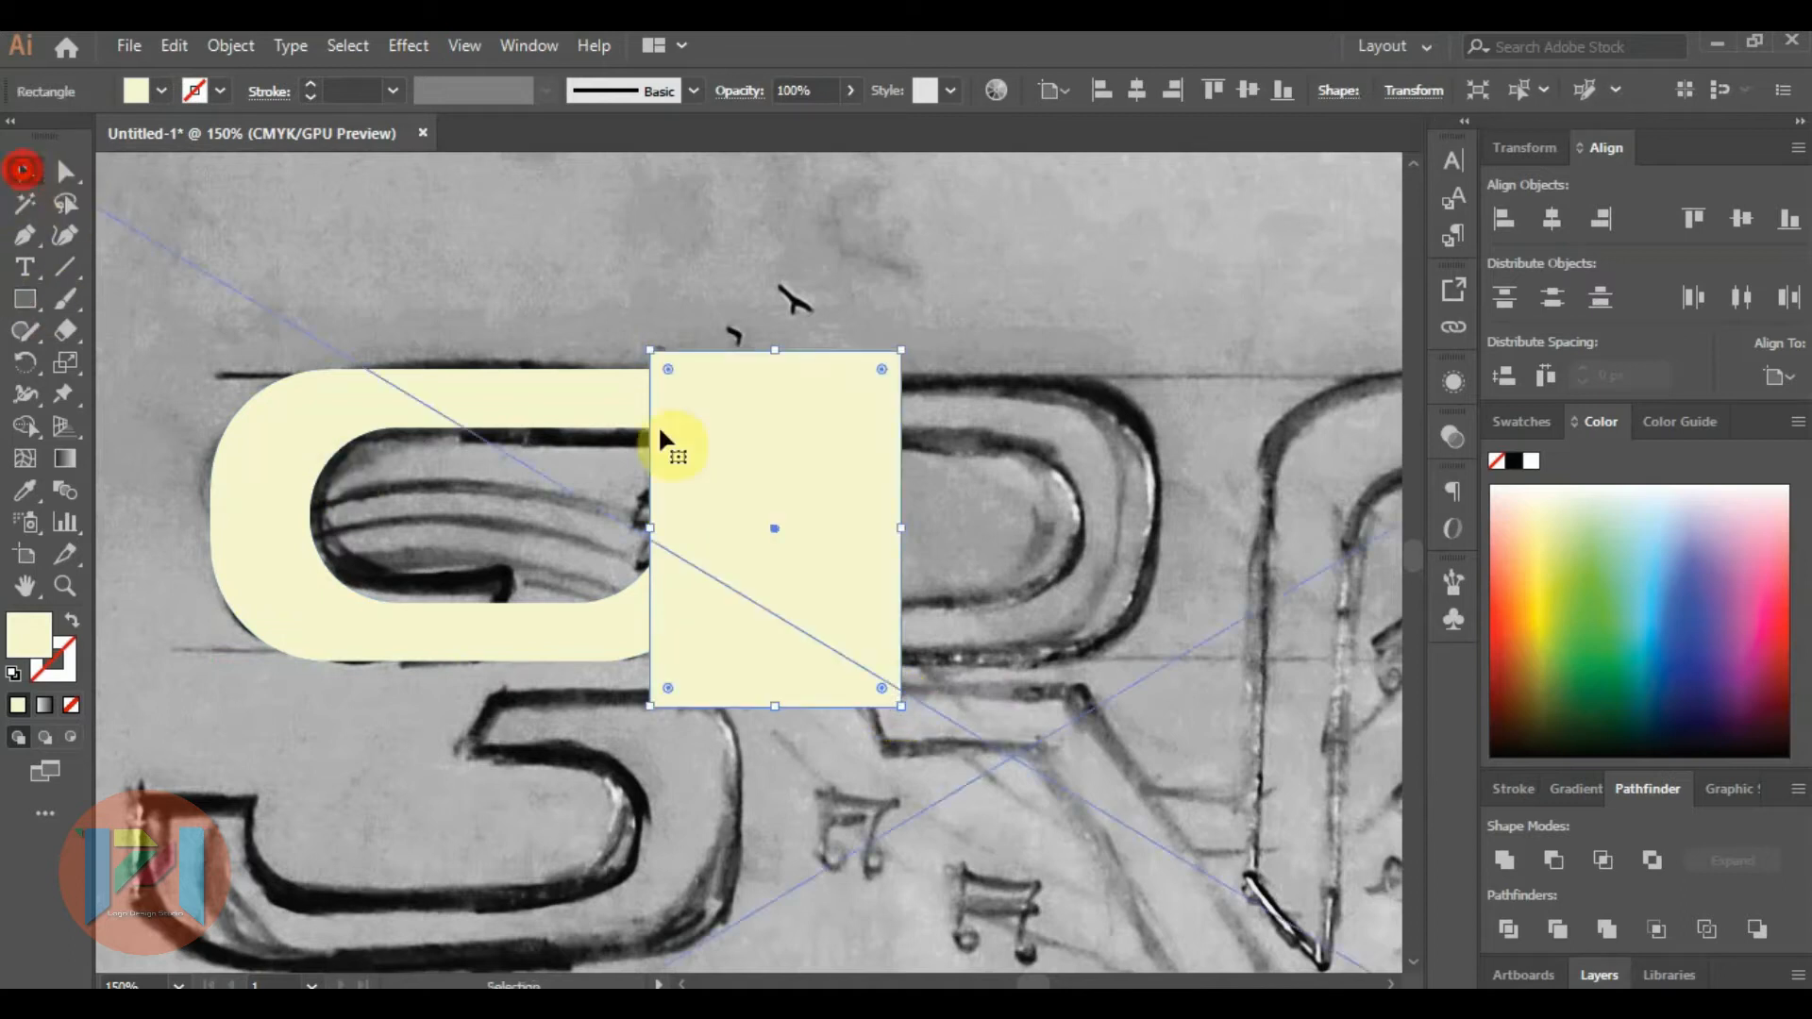
# Cut the covering rectangle out of the cream ring with Minus Front, opening its right side.
pyautogui.keyDown('shift'); pyautogui.click(708, 457); pyautogui.keyUp('shift')
pyautogui.keyDown('shift'); pyautogui.click(538, 410); pyautogui.keyUp('shift')
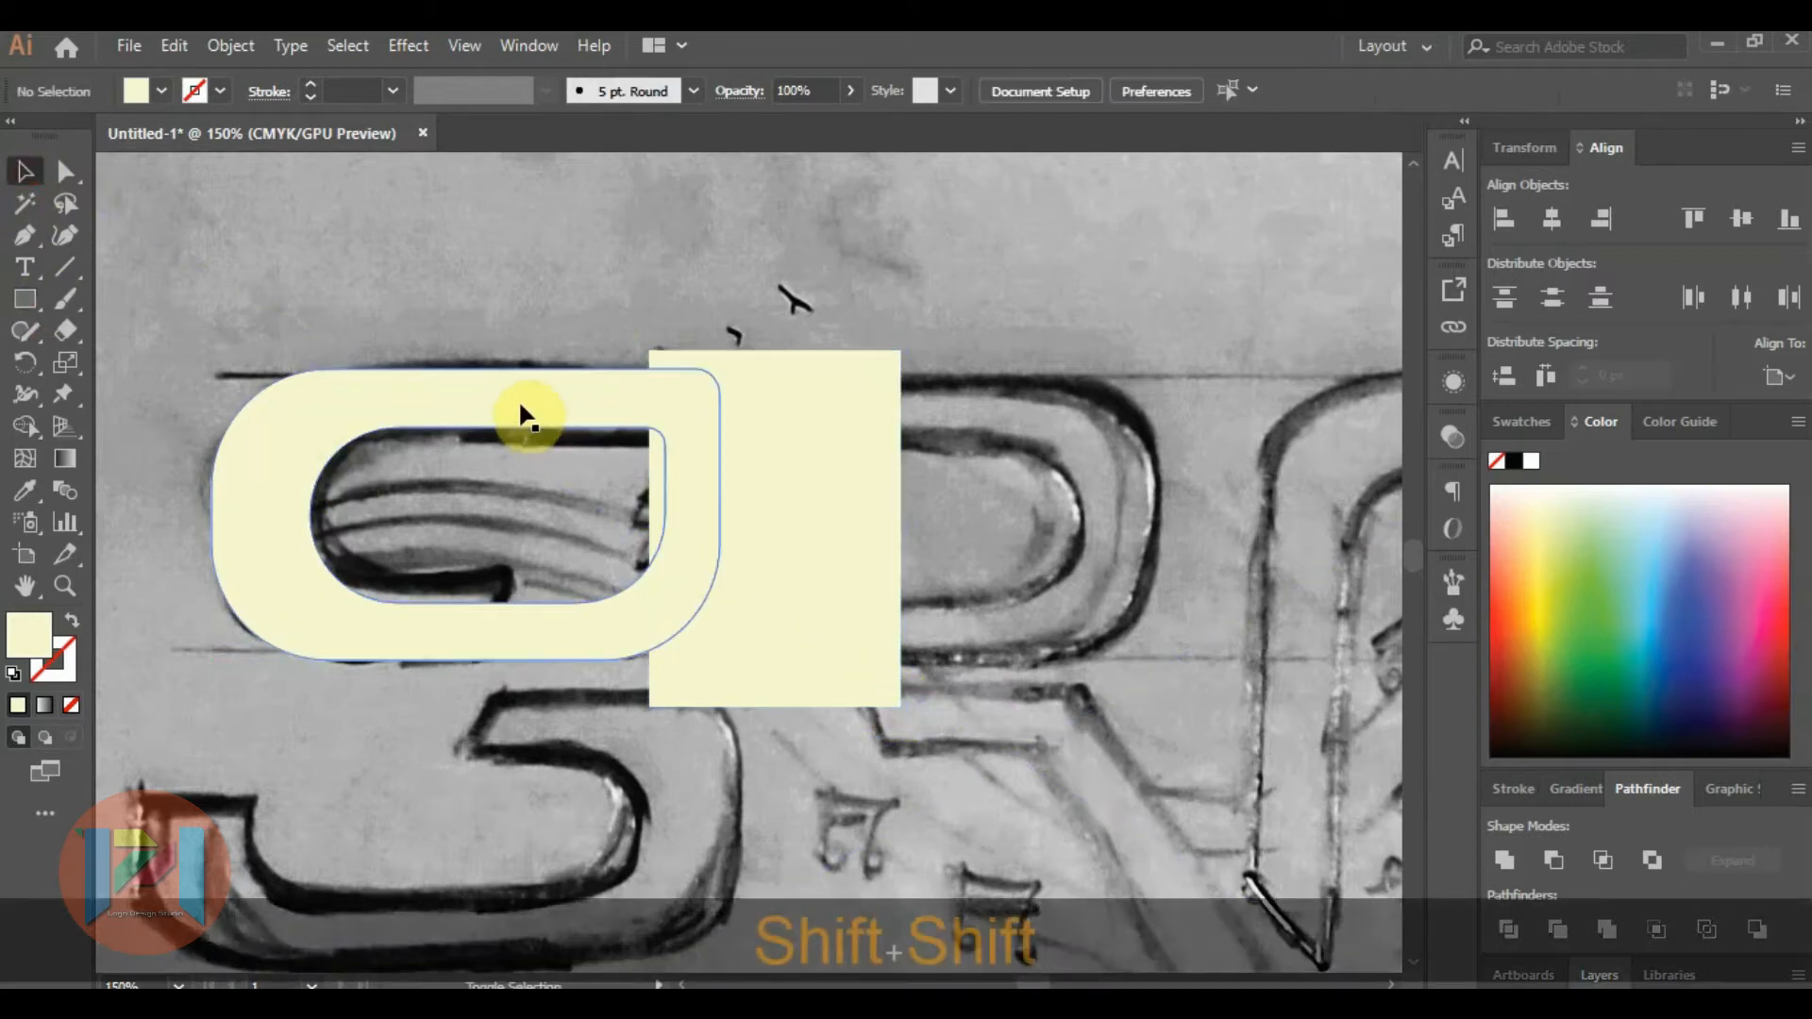
pyautogui.keyDown('shift'); pyautogui.click(766, 440); pyautogui.keyUp('shift')
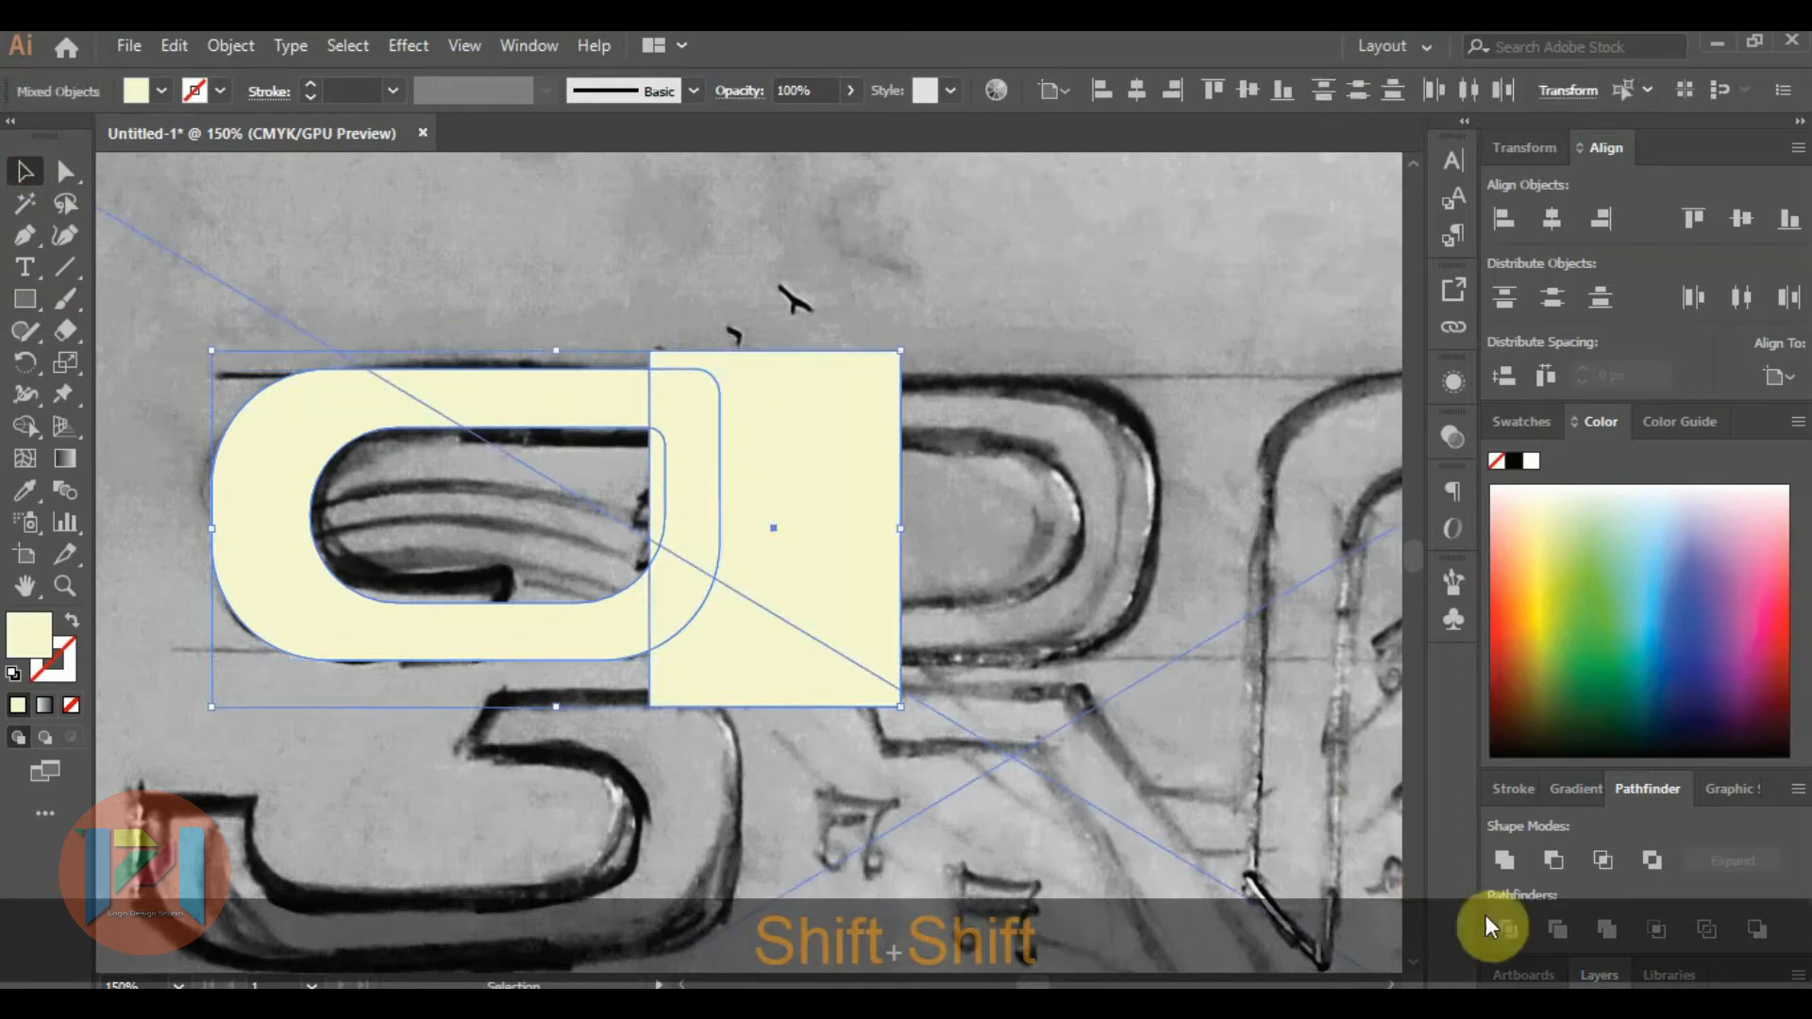
pyautogui.click(1553, 860)
pyautogui.click(869, 453)
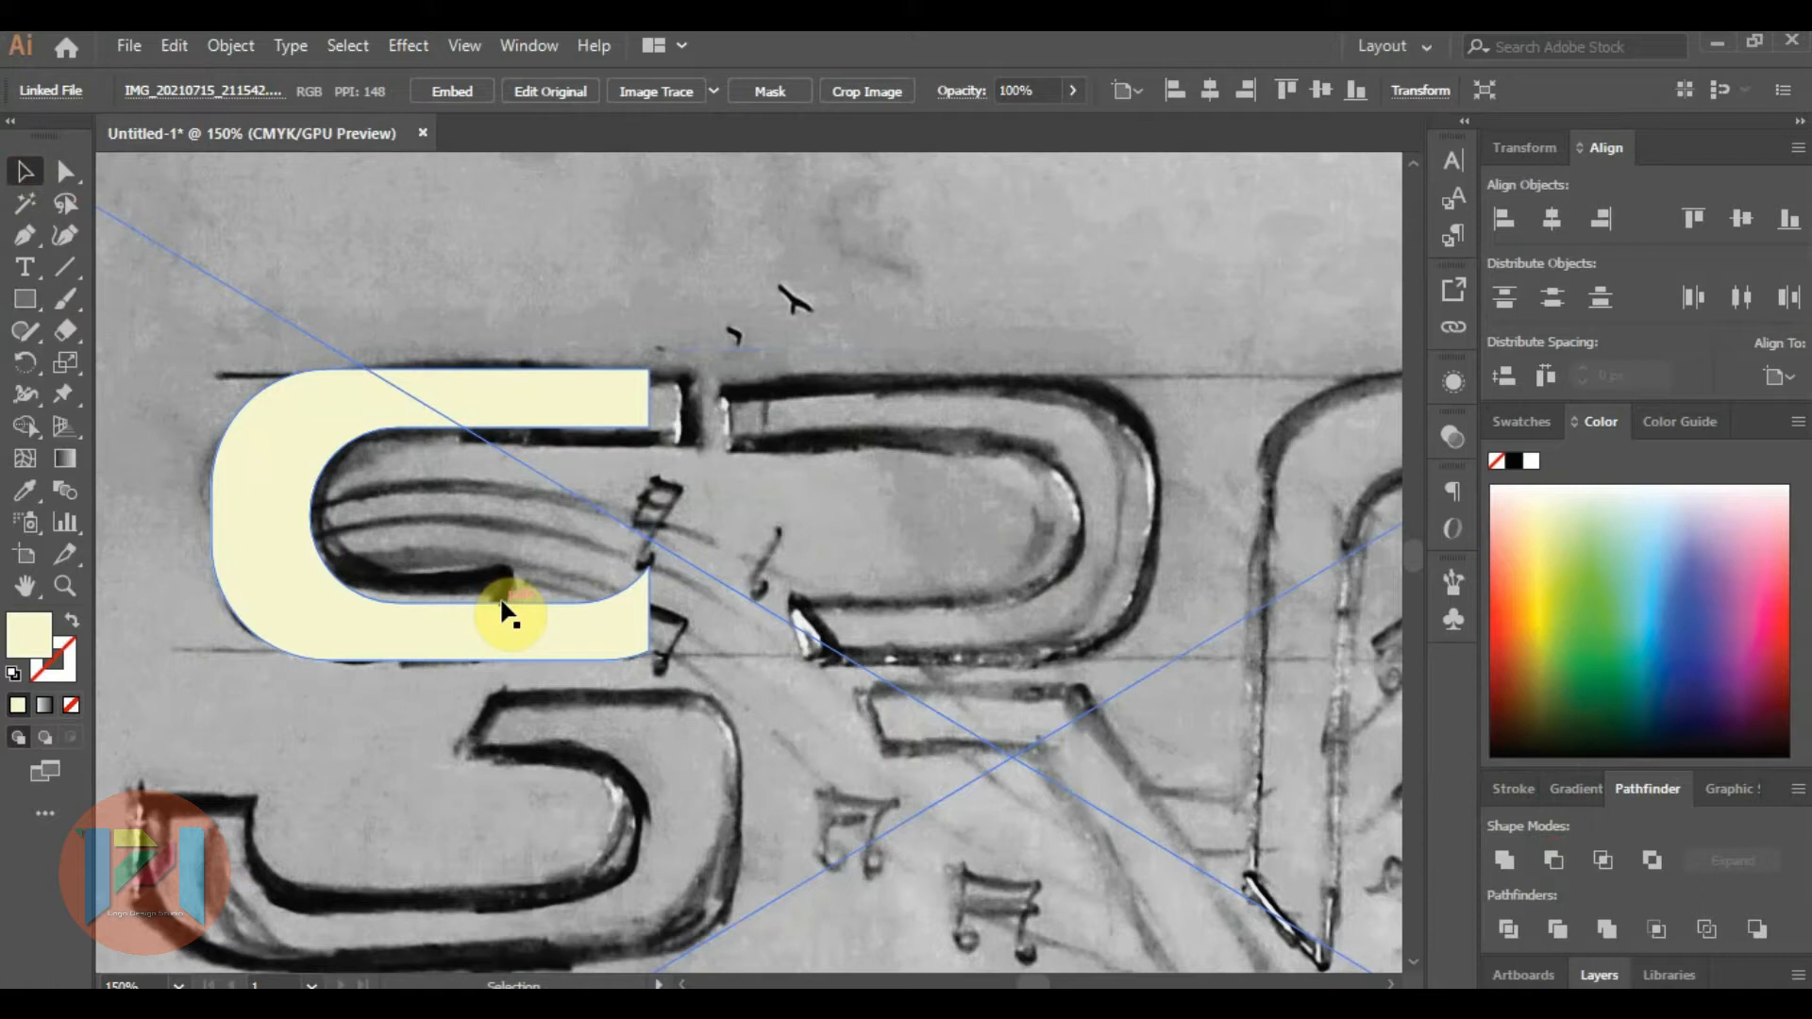
# Draw a slanted line with the Pen tool across the cream S shape's lower arm, along the sketched end of the stroke.
pyautogui.click(402, 406)
pyautogui.click(17, 240)
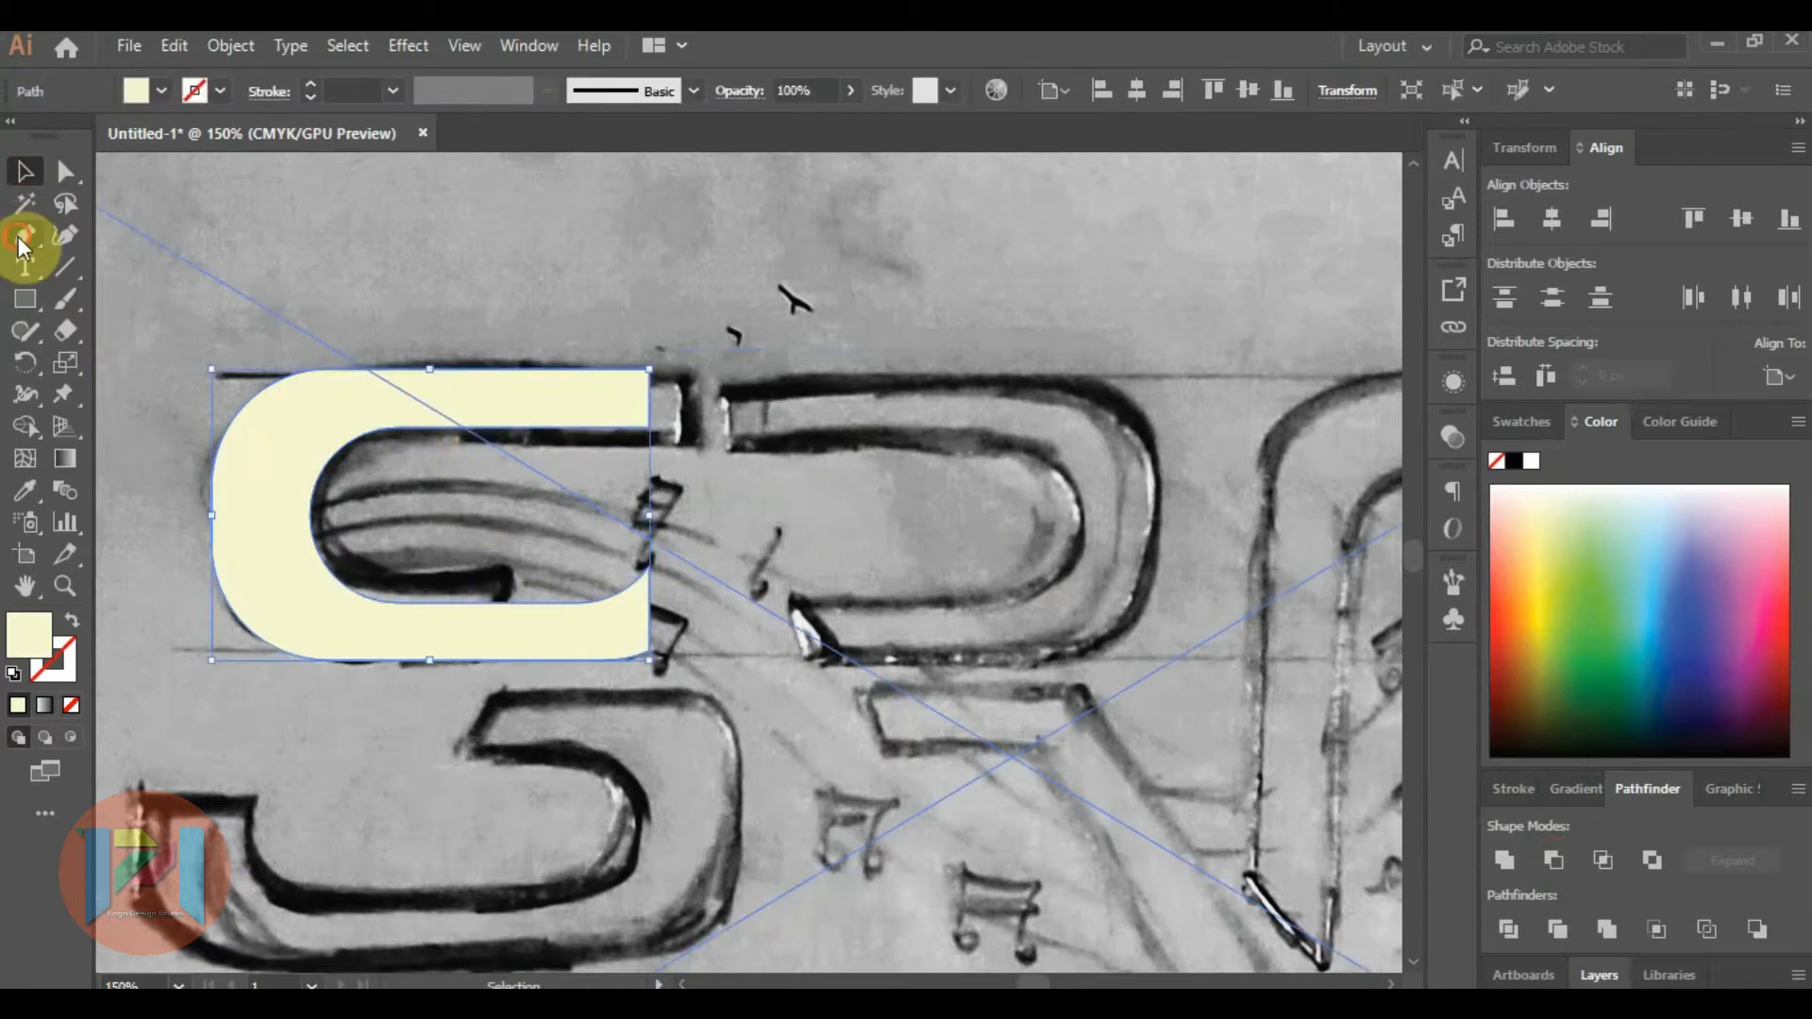
pyautogui.click(526, 547)
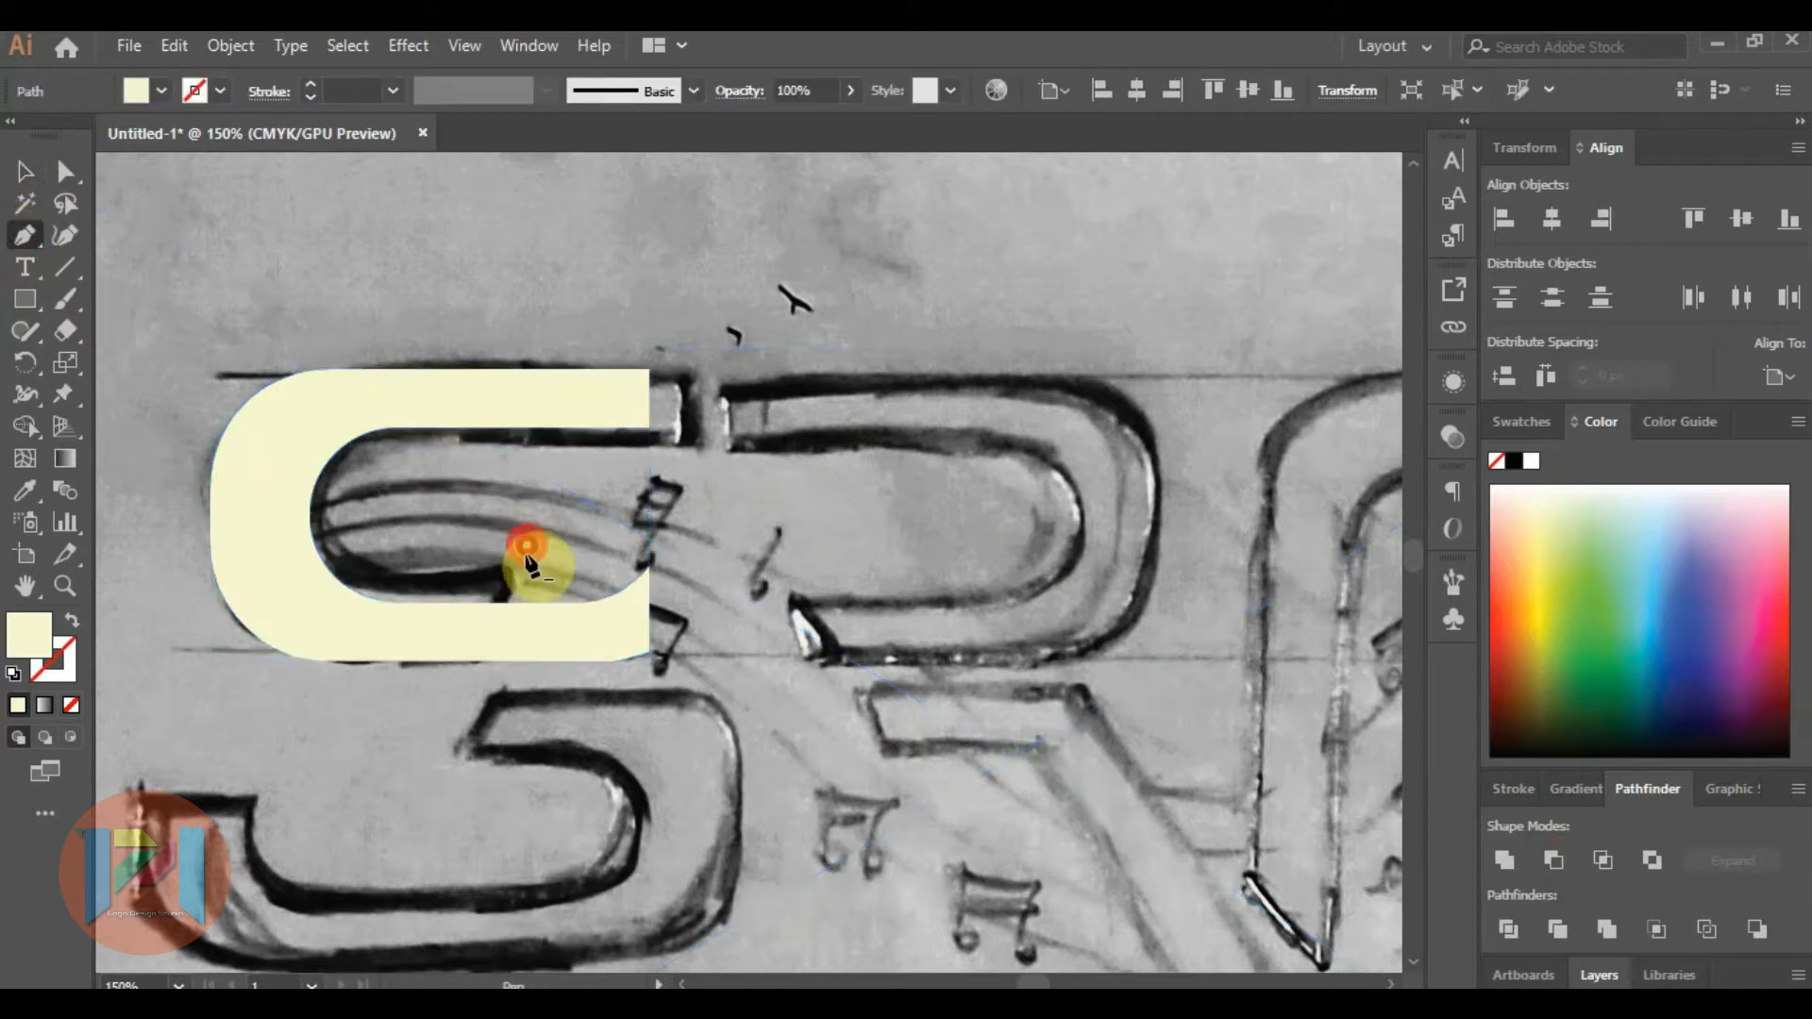
pyautogui.click(462, 686)
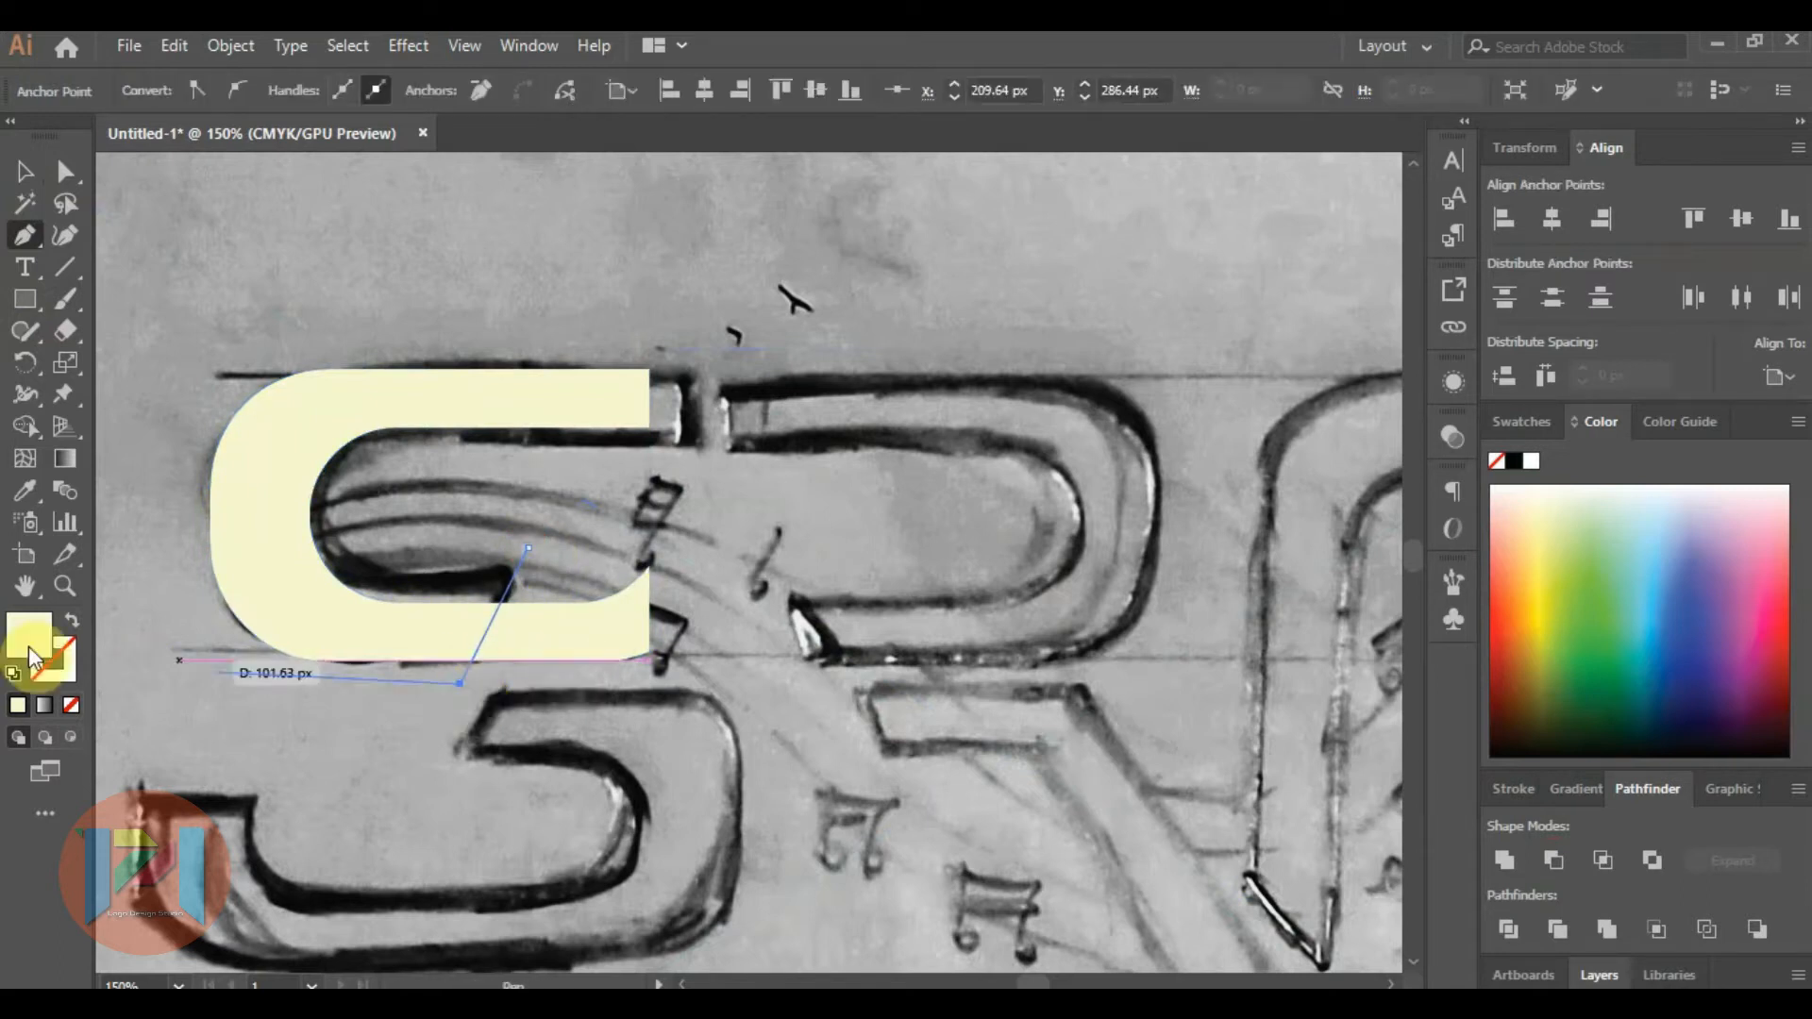
# Remove the part of the lower arm beyond the slanted line with the Shape Builder tool, leaving an angled end.
pyautogui.click(24, 174)
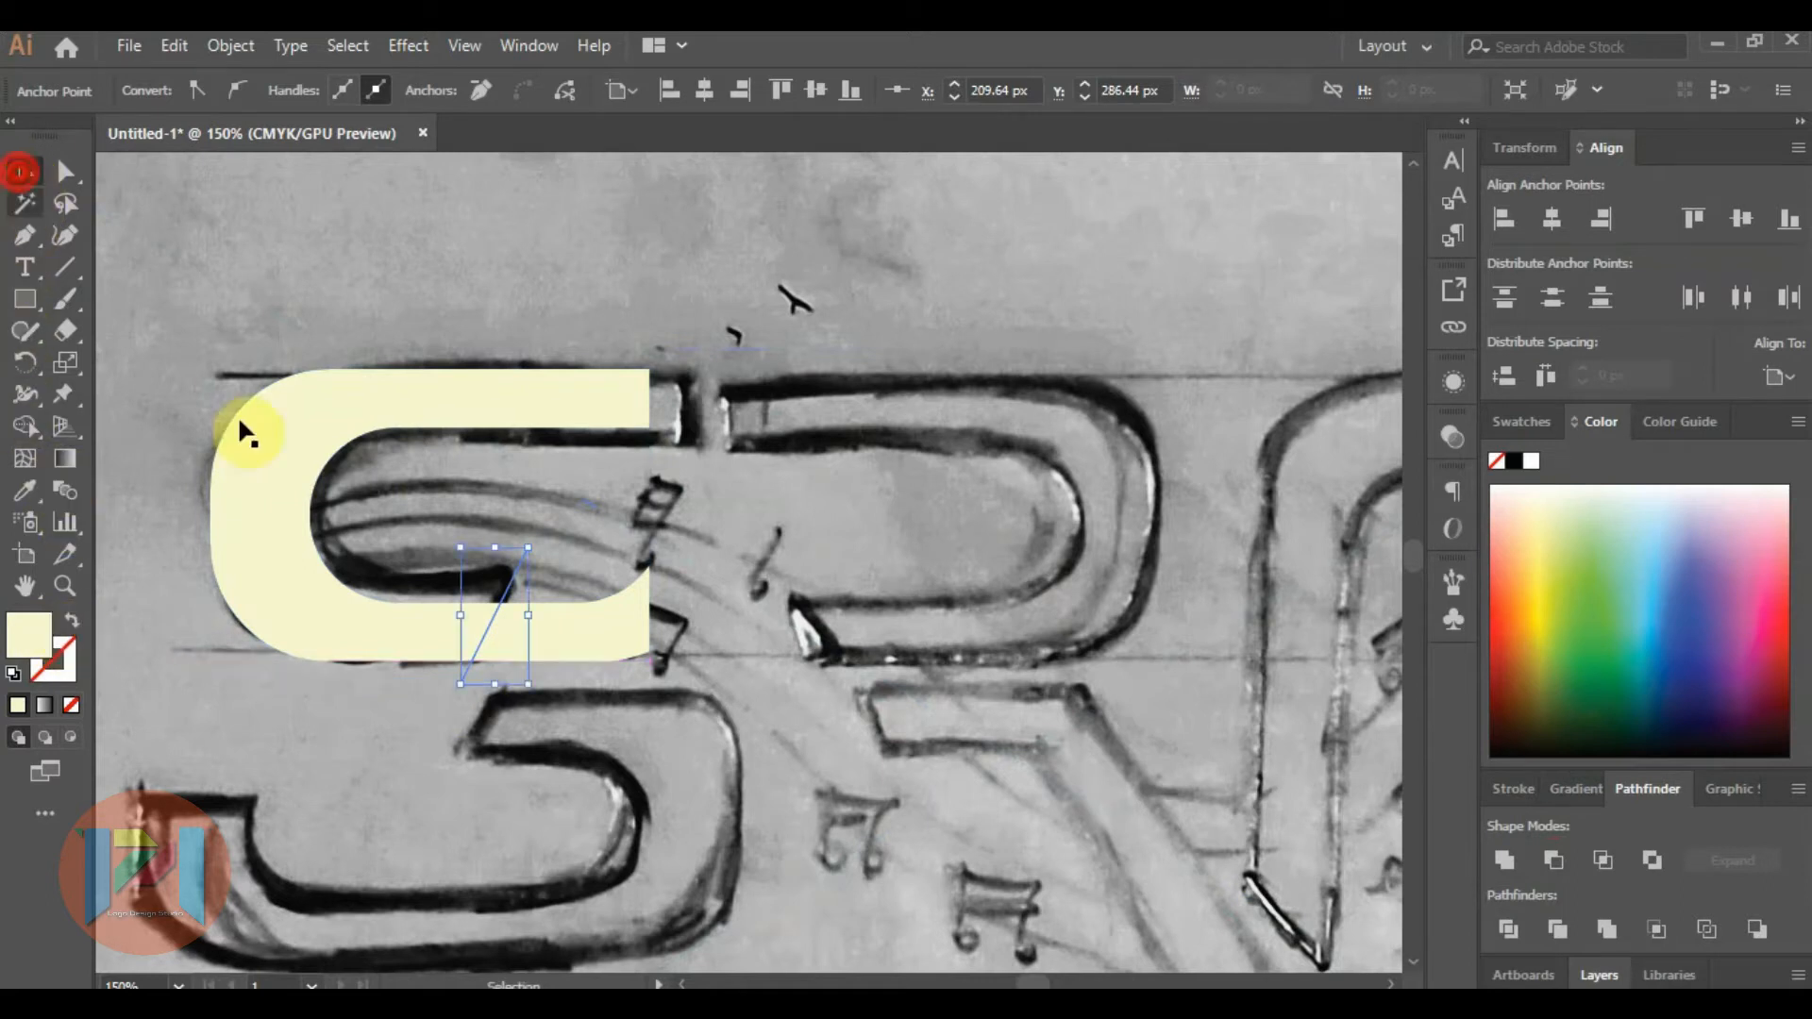
pyautogui.keyDown('shift'); pyautogui.click(375, 620); pyautogui.keyUp('shift')
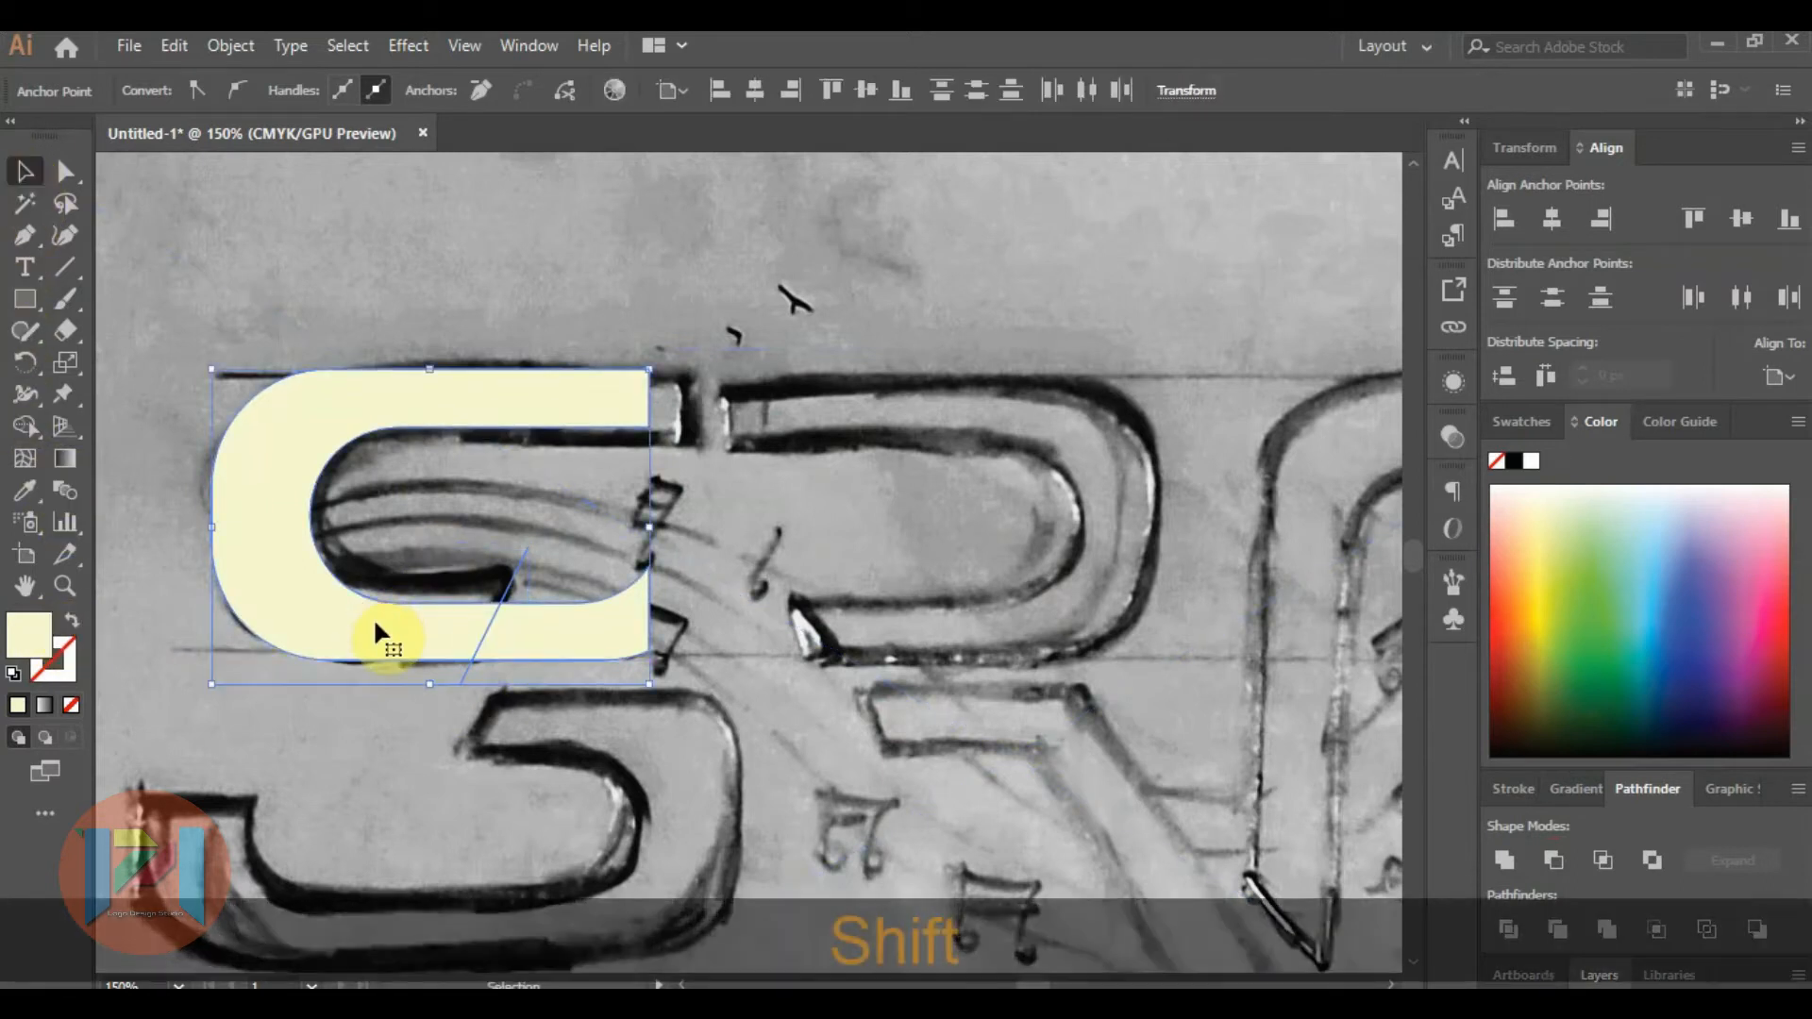
pyautogui.click(25, 430)
pyautogui.click(517, 619)
pyautogui.scroll(2, 521, 549)
pyautogui.keyDown('alt'); pyautogui.click(580, 500); pyautogui.keyUp('alt')
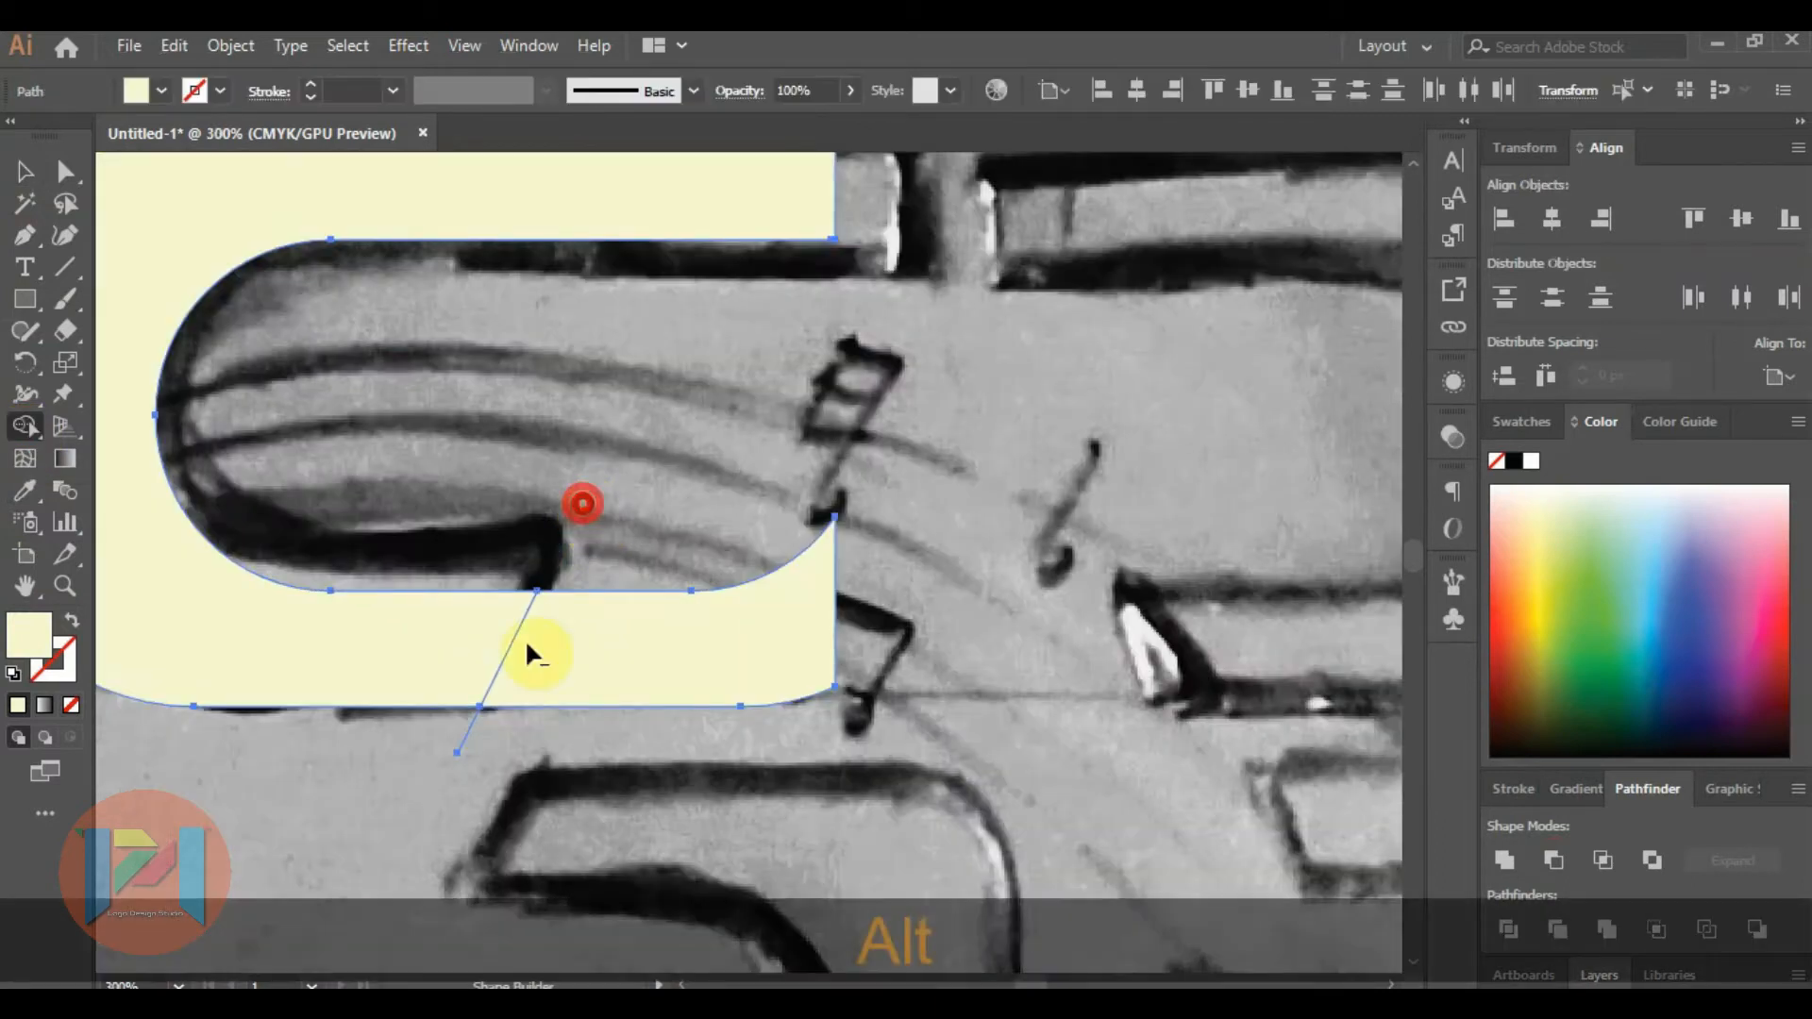
pyautogui.keyDown('alt'); pyautogui.click(620, 659); pyautogui.keyUp('alt')
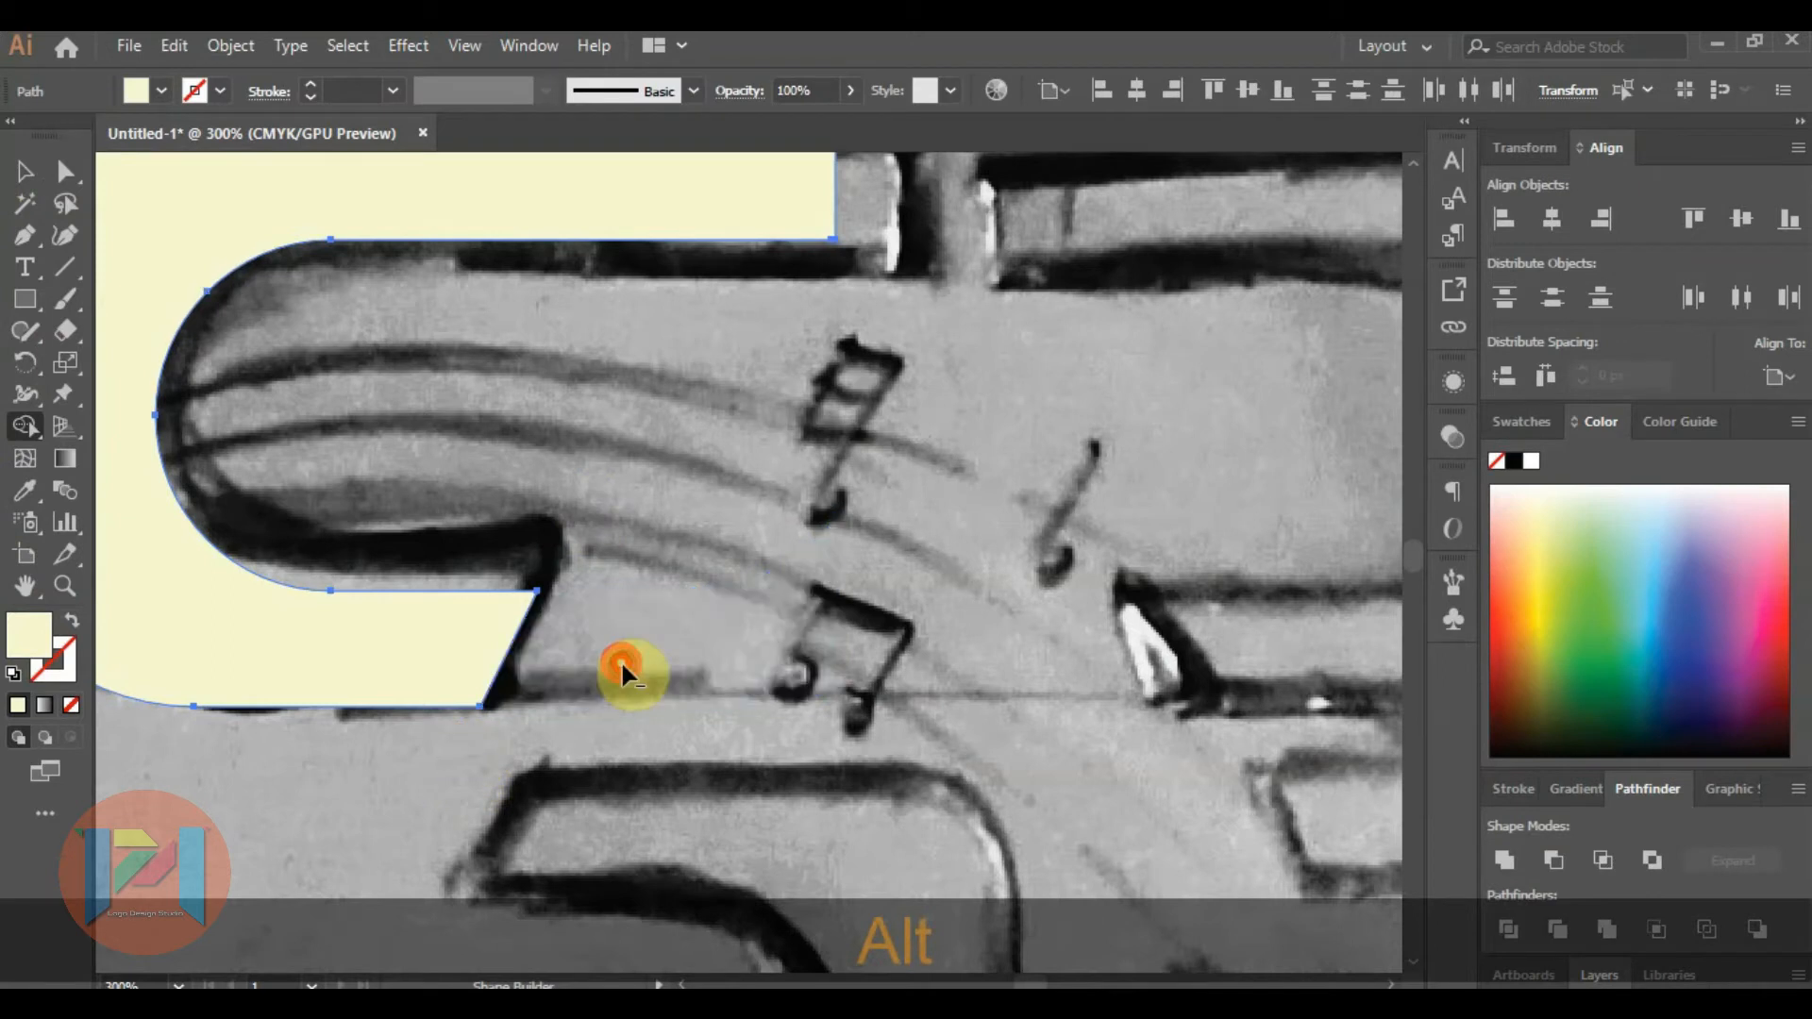
pyautogui.scroll(-2, 557, 614)
pyautogui.click(25, 171)
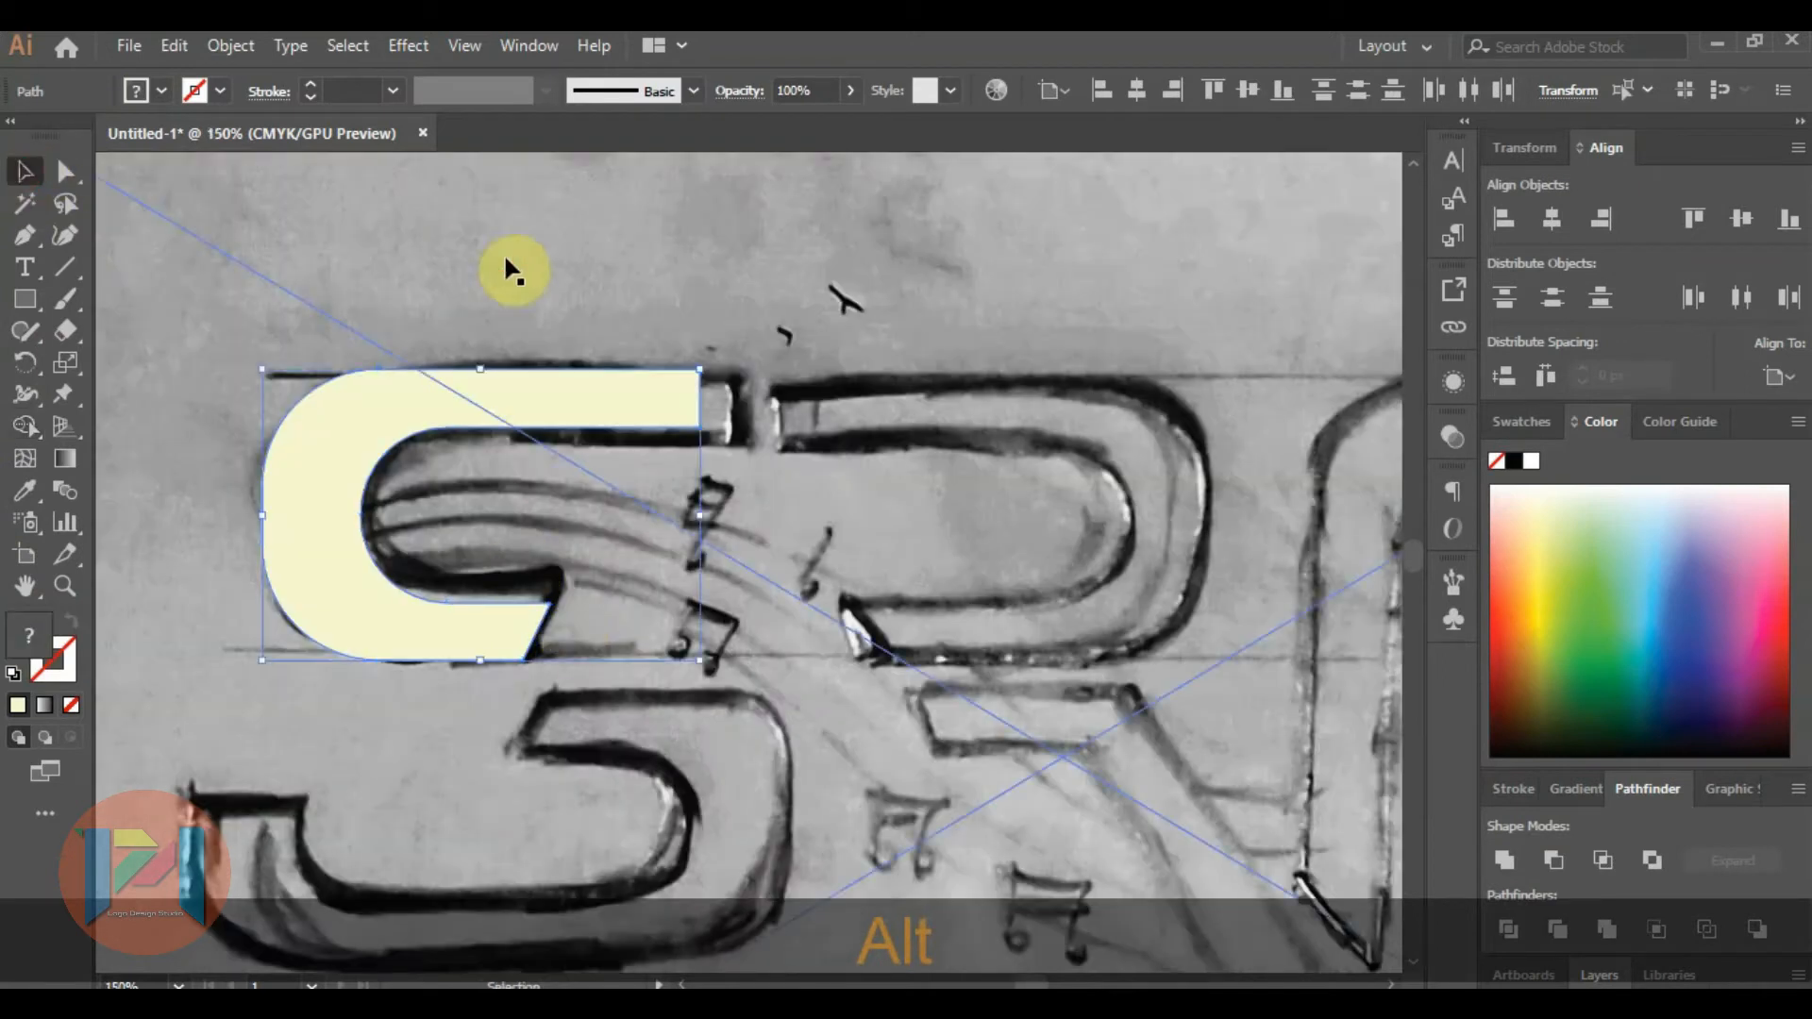
pyautogui.click(506, 270)
# Extend the S shape's upper arm by shifting its two end anchor points outward to the sketched stroke end.
pyautogui.scroll(-2, 667, 356)
pyautogui.scroll(2, 654, 366)
pyautogui.click(667, 370)
pyautogui.click(64, 171)
pyautogui.click(716, 355)
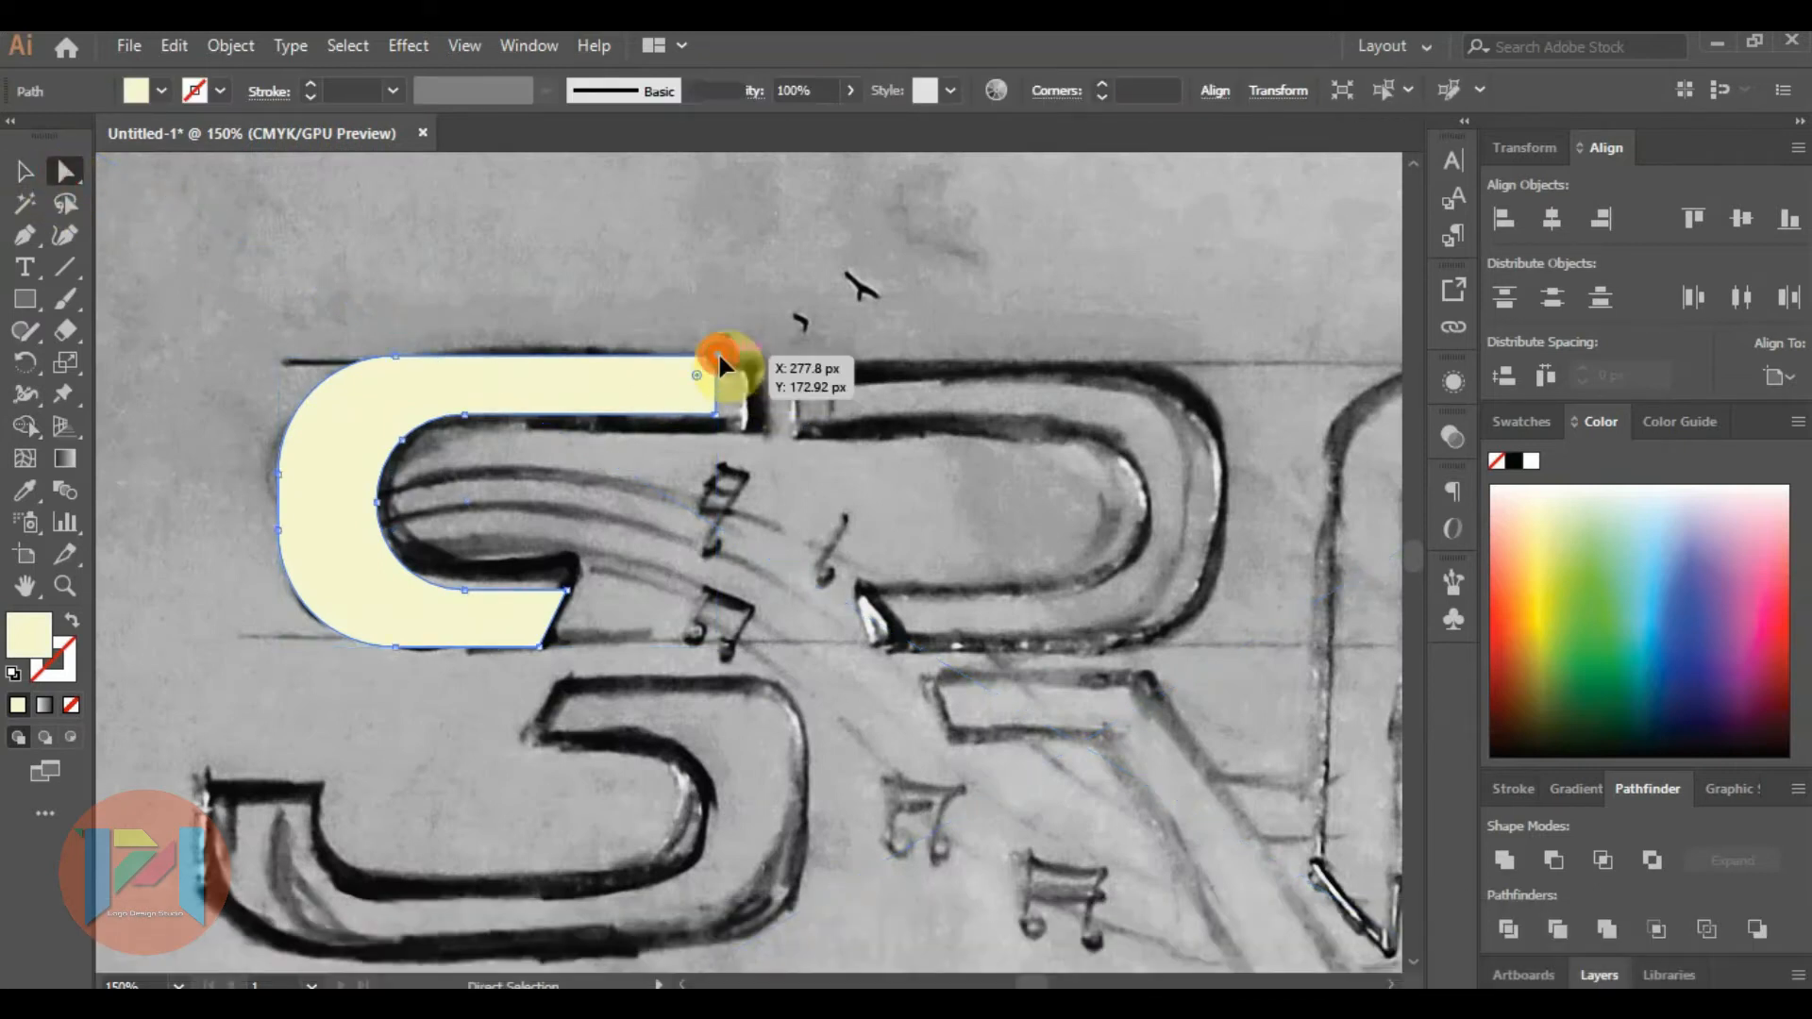
pyautogui.keyDown('shift'); pyautogui.click(716, 416); pyautogui.keyUp('shift')
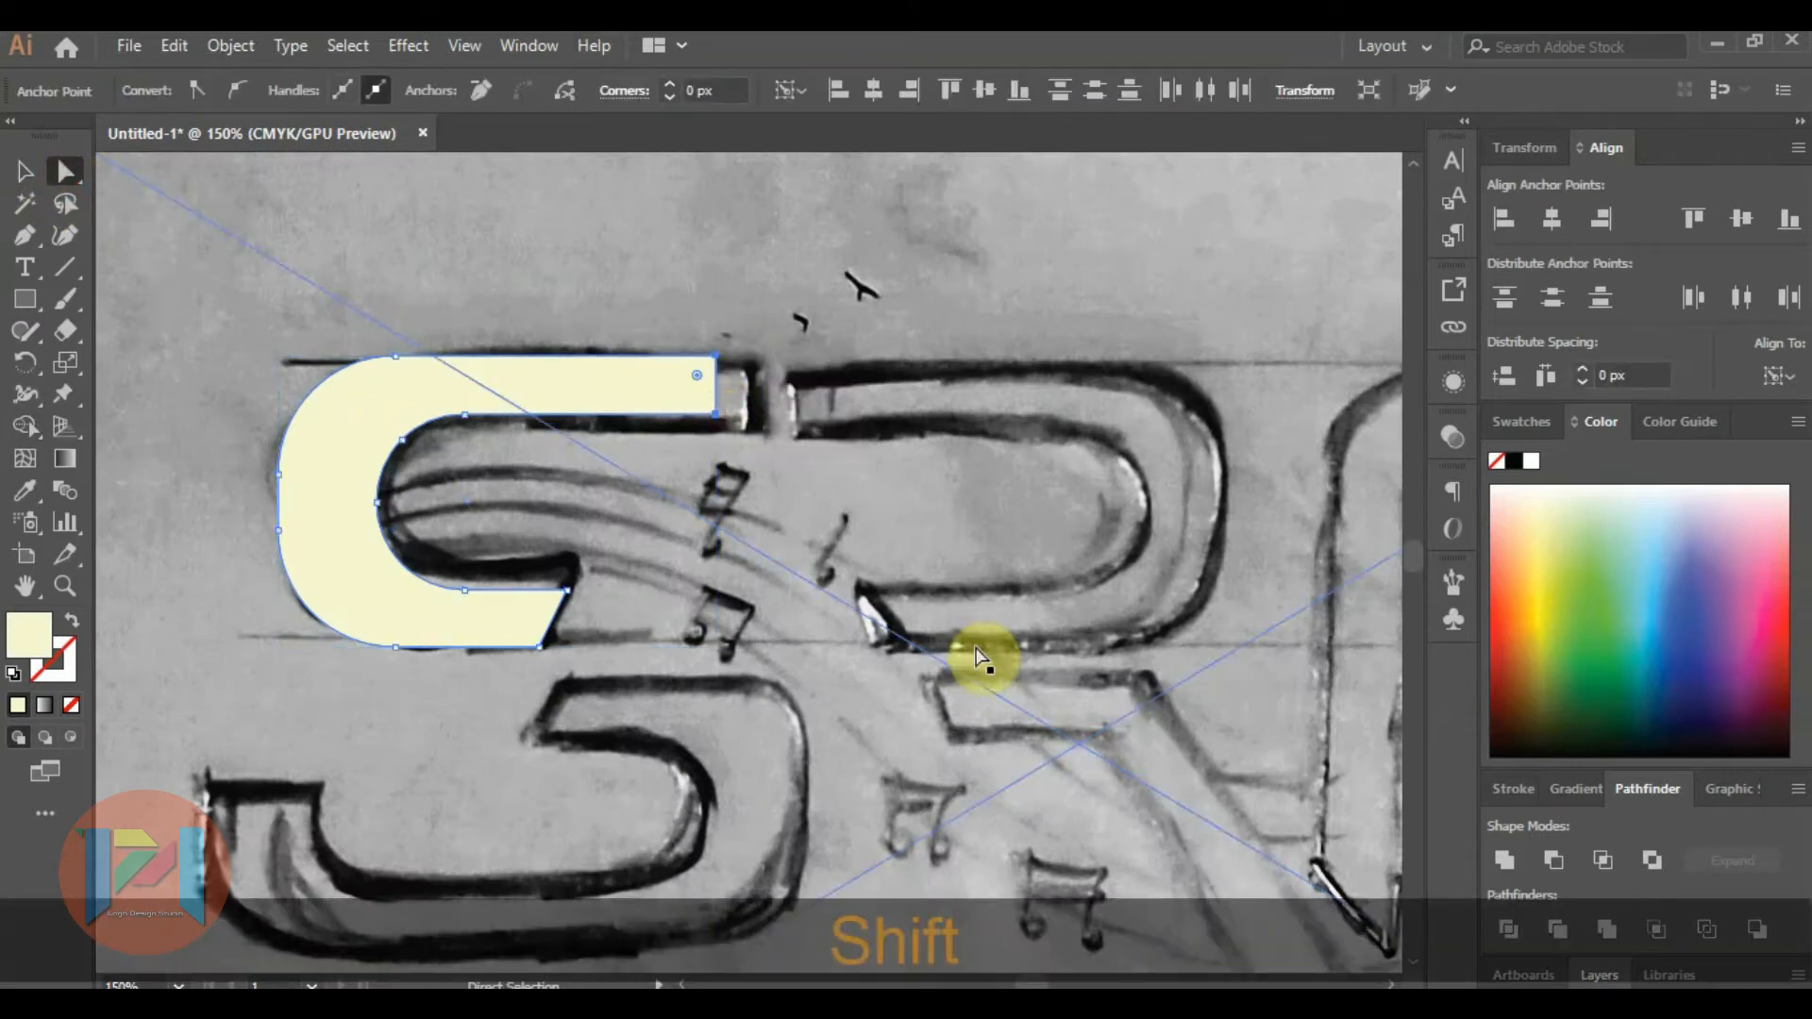
pyautogui.press('Right')
pyautogui.press('Right')
pyautogui.press('Right')
pyautogui.press('Right')
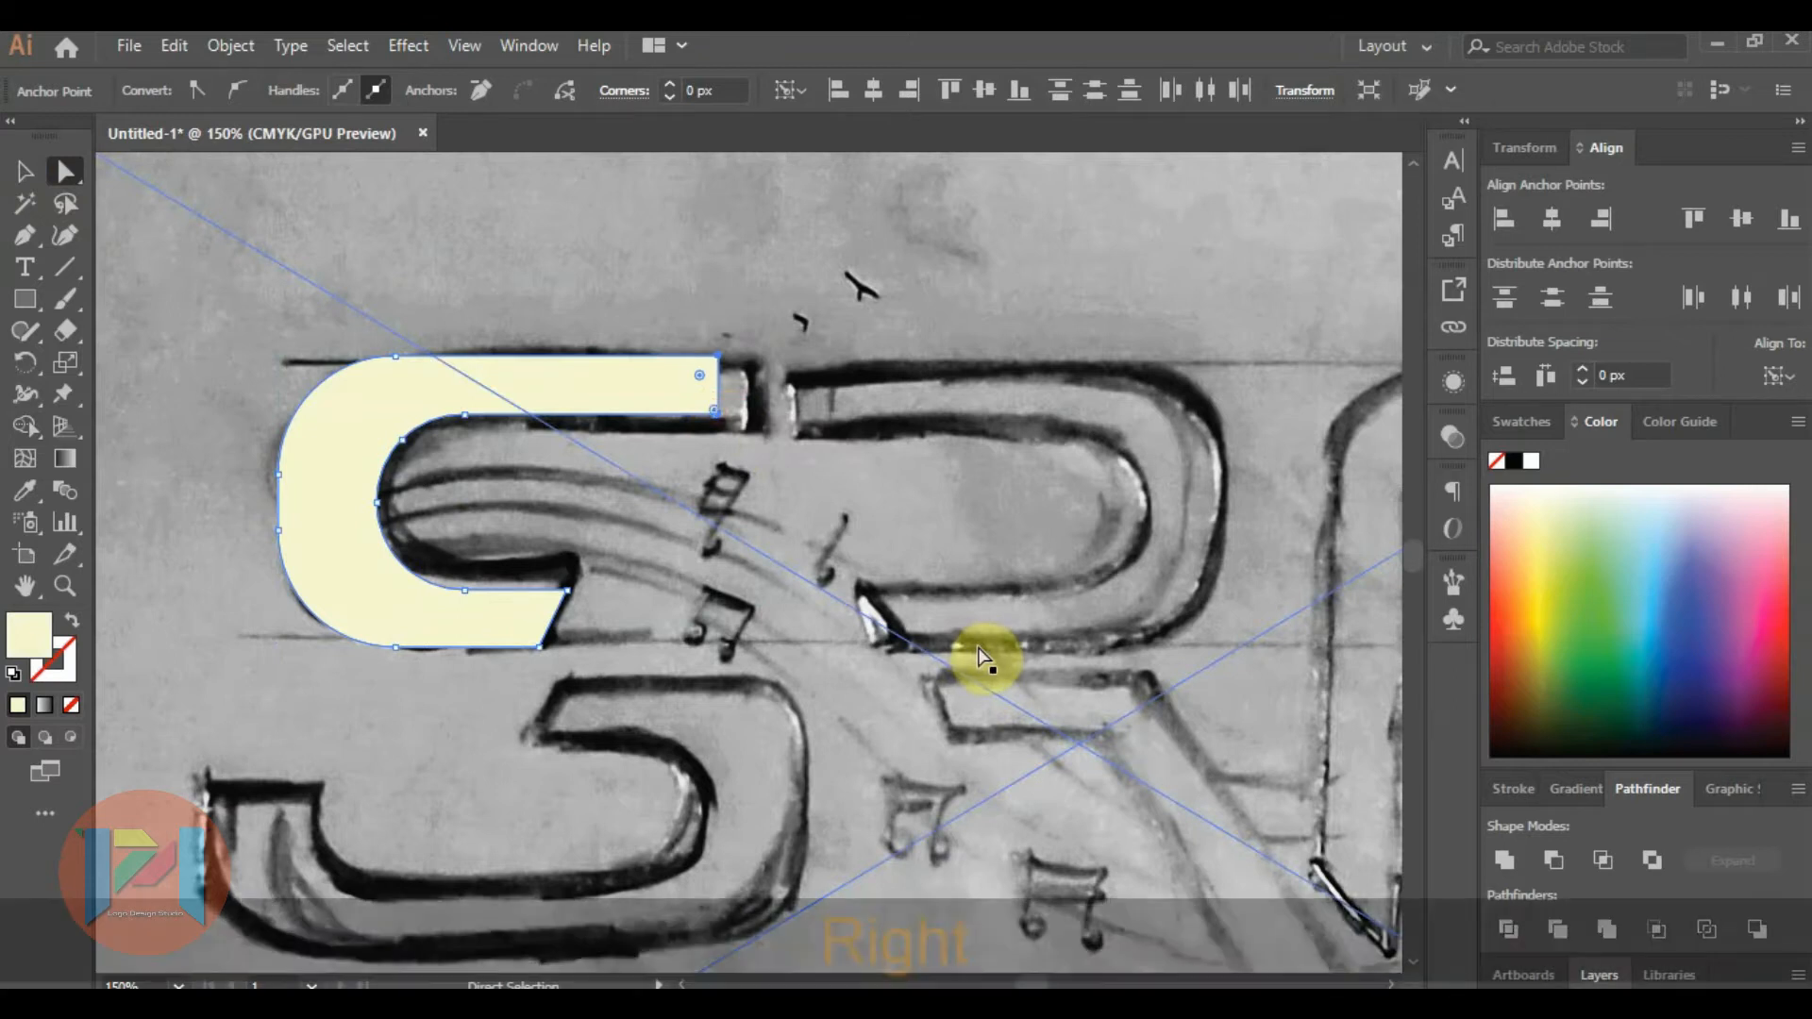
pyautogui.press('Right')
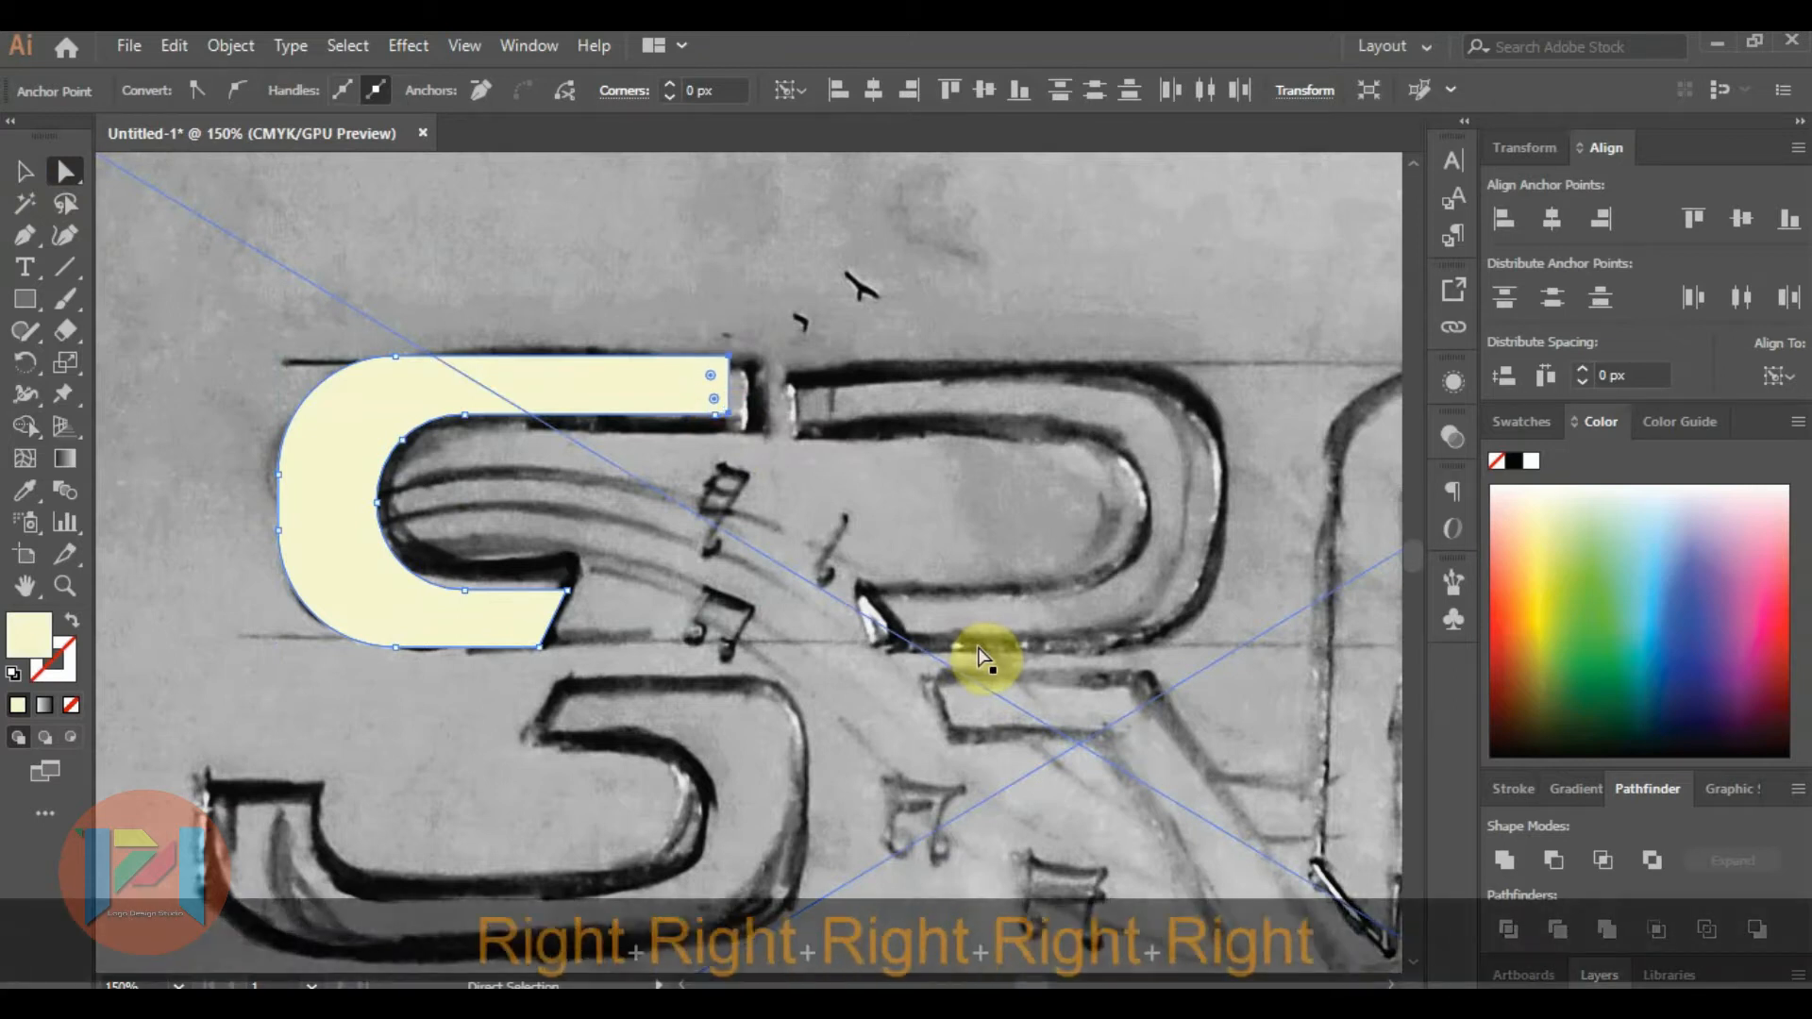
pyautogui.press('Right')
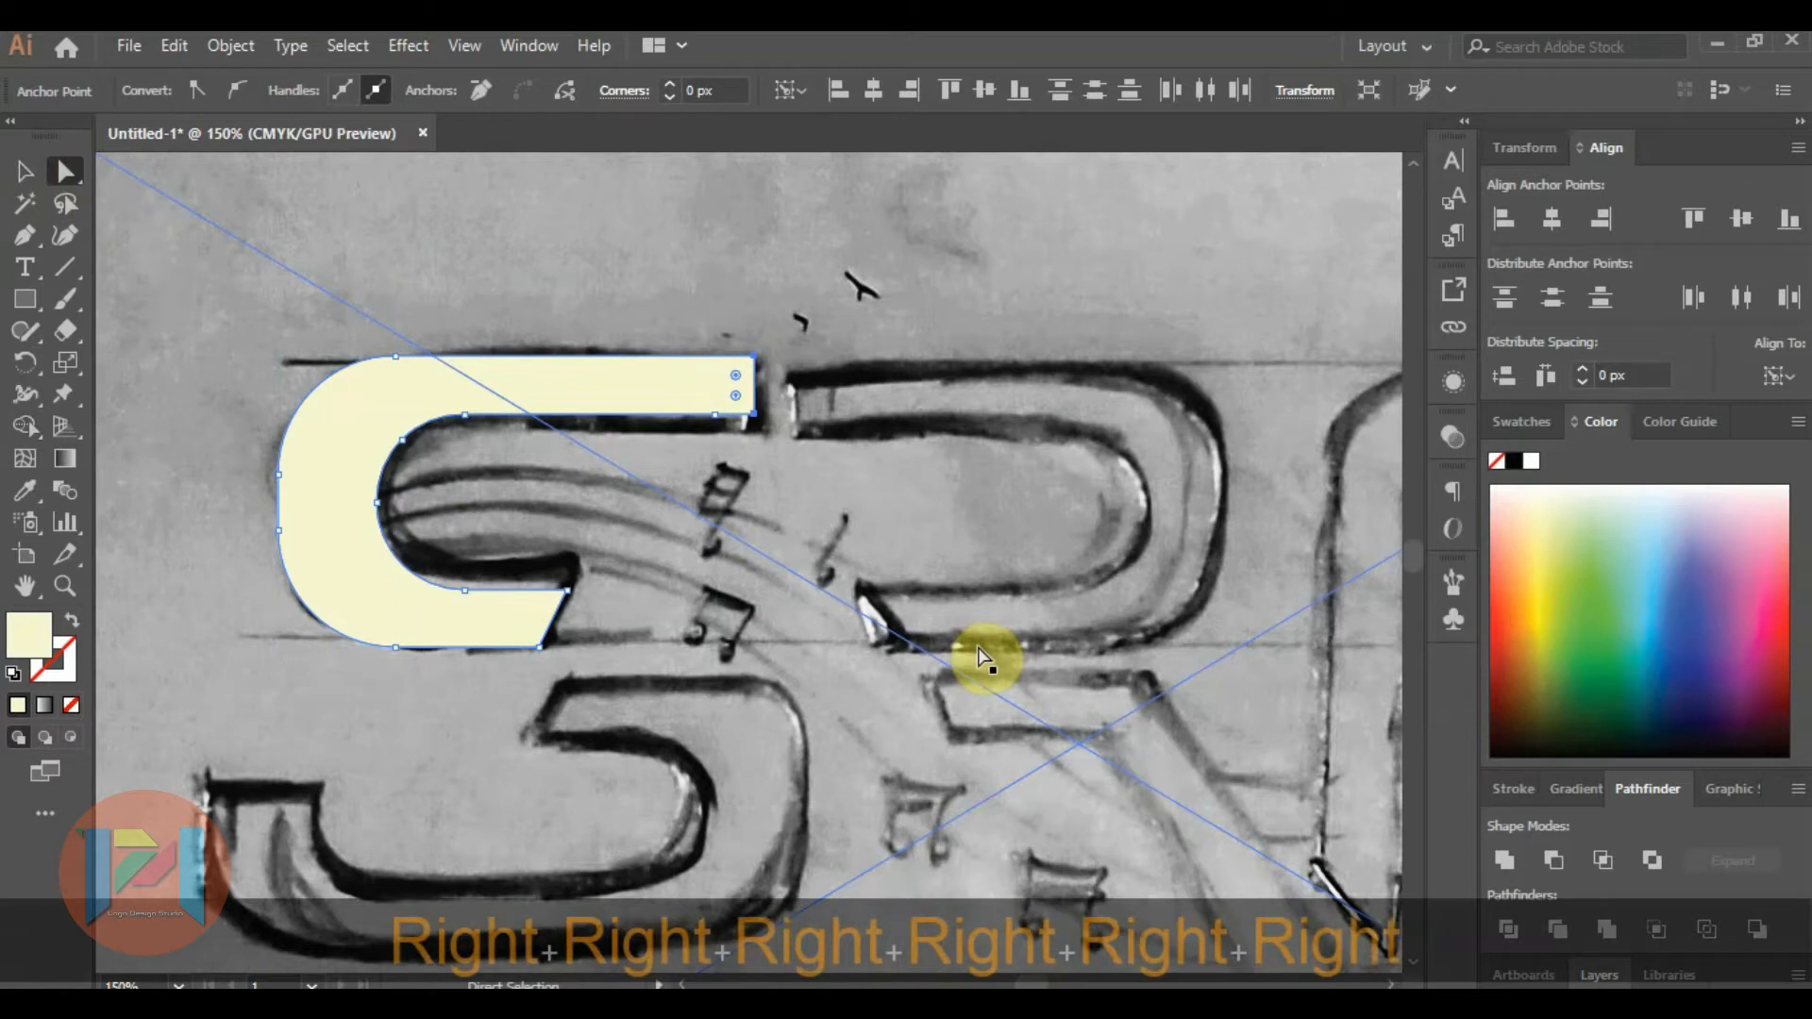
pyautogui.click(25, 172)
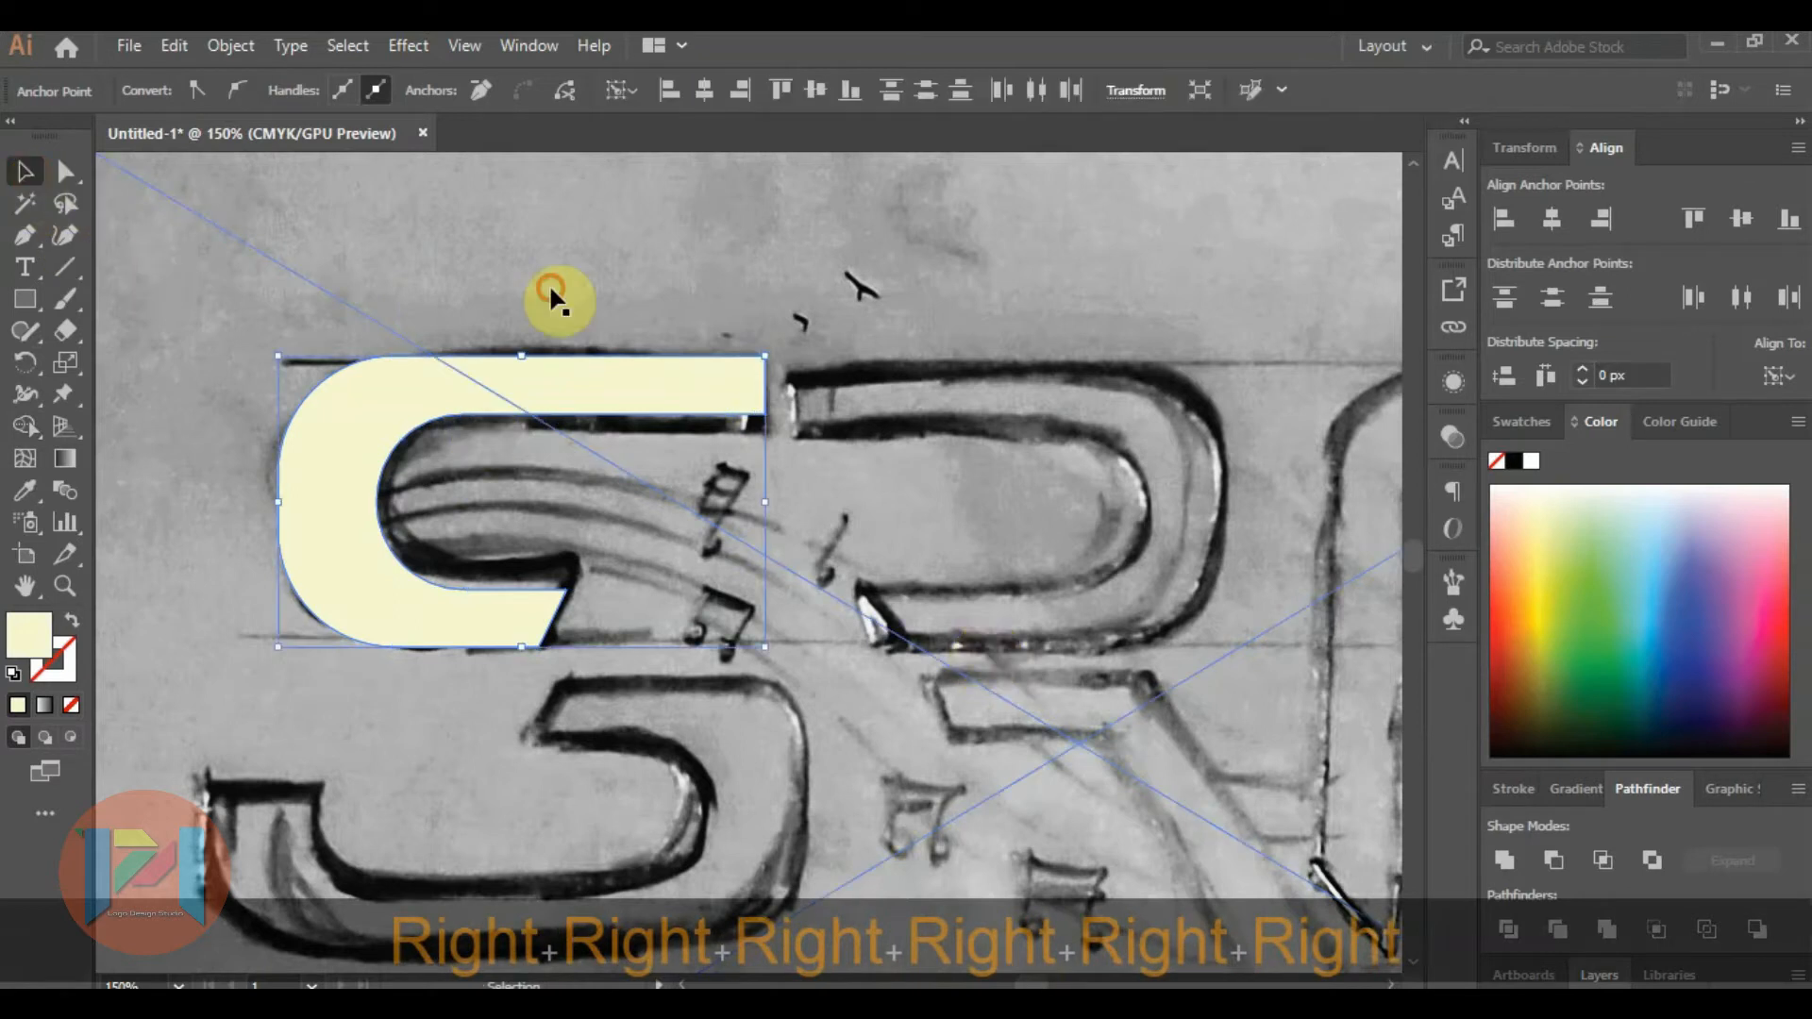
pyautogui.click(372, 303)
# Duplicate the cream S shape and place the copy over the upper part of the sketched R.
pyautogui.scroll(-2, 373, 303)
pyautogui.click(353, 368)
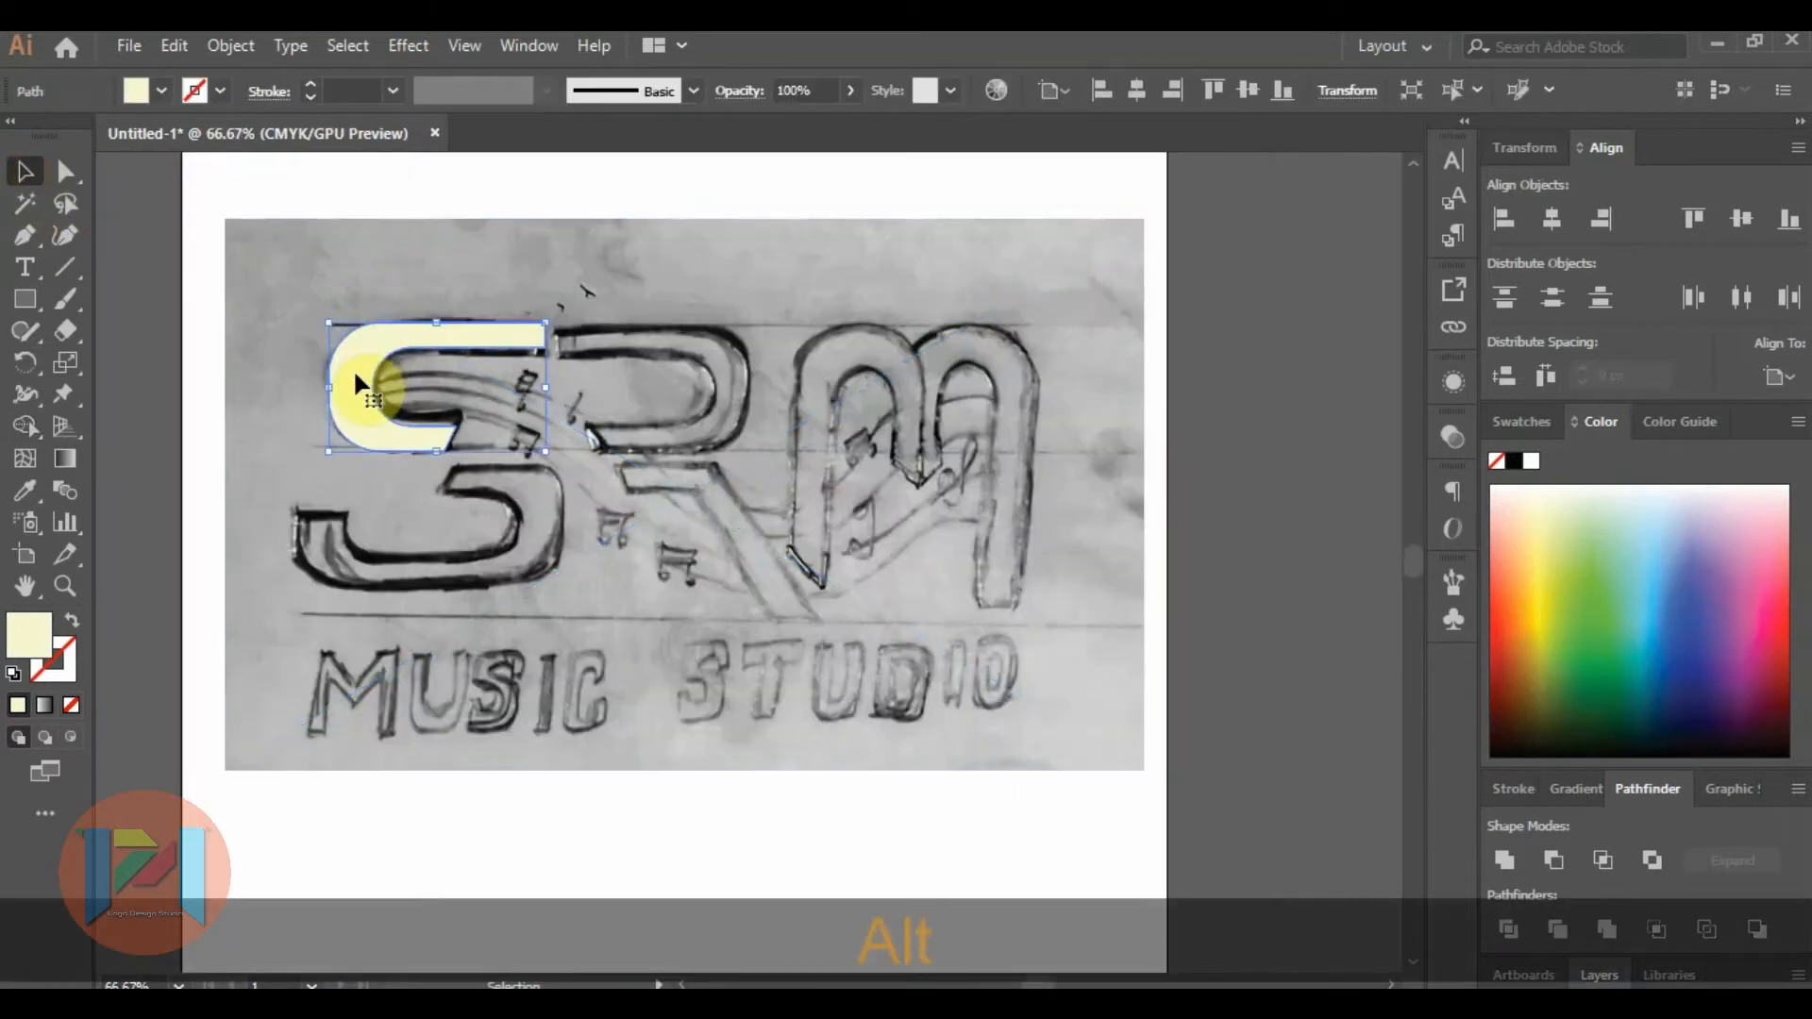
pyautogui.click(43, 172)
pyautogui.moveTo(360, 351); pyautogui.dragTo(645, 356)
# Reflect the copy about the vertical axis and move it into line with the upper part of the sketched R.
pyautogui.rightClick(645, 356)
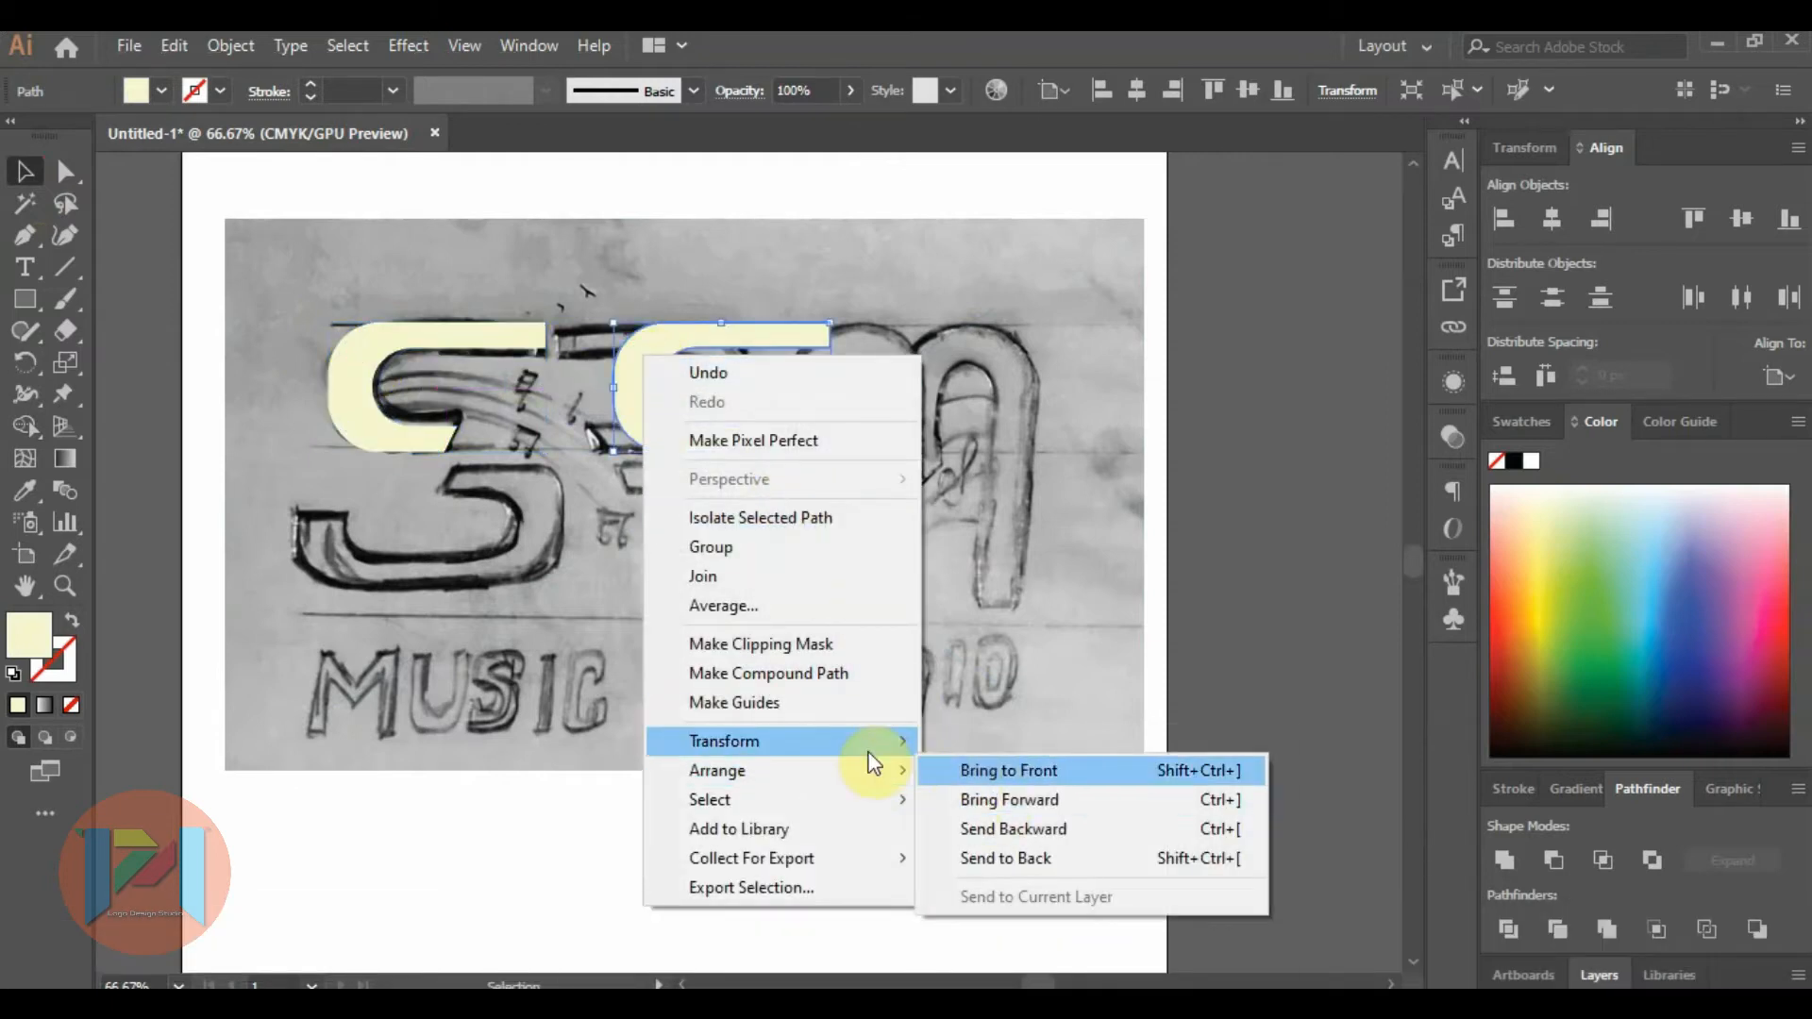
pyautogui.moveTo(876, 753)
pyautogui.click(1032, 832)
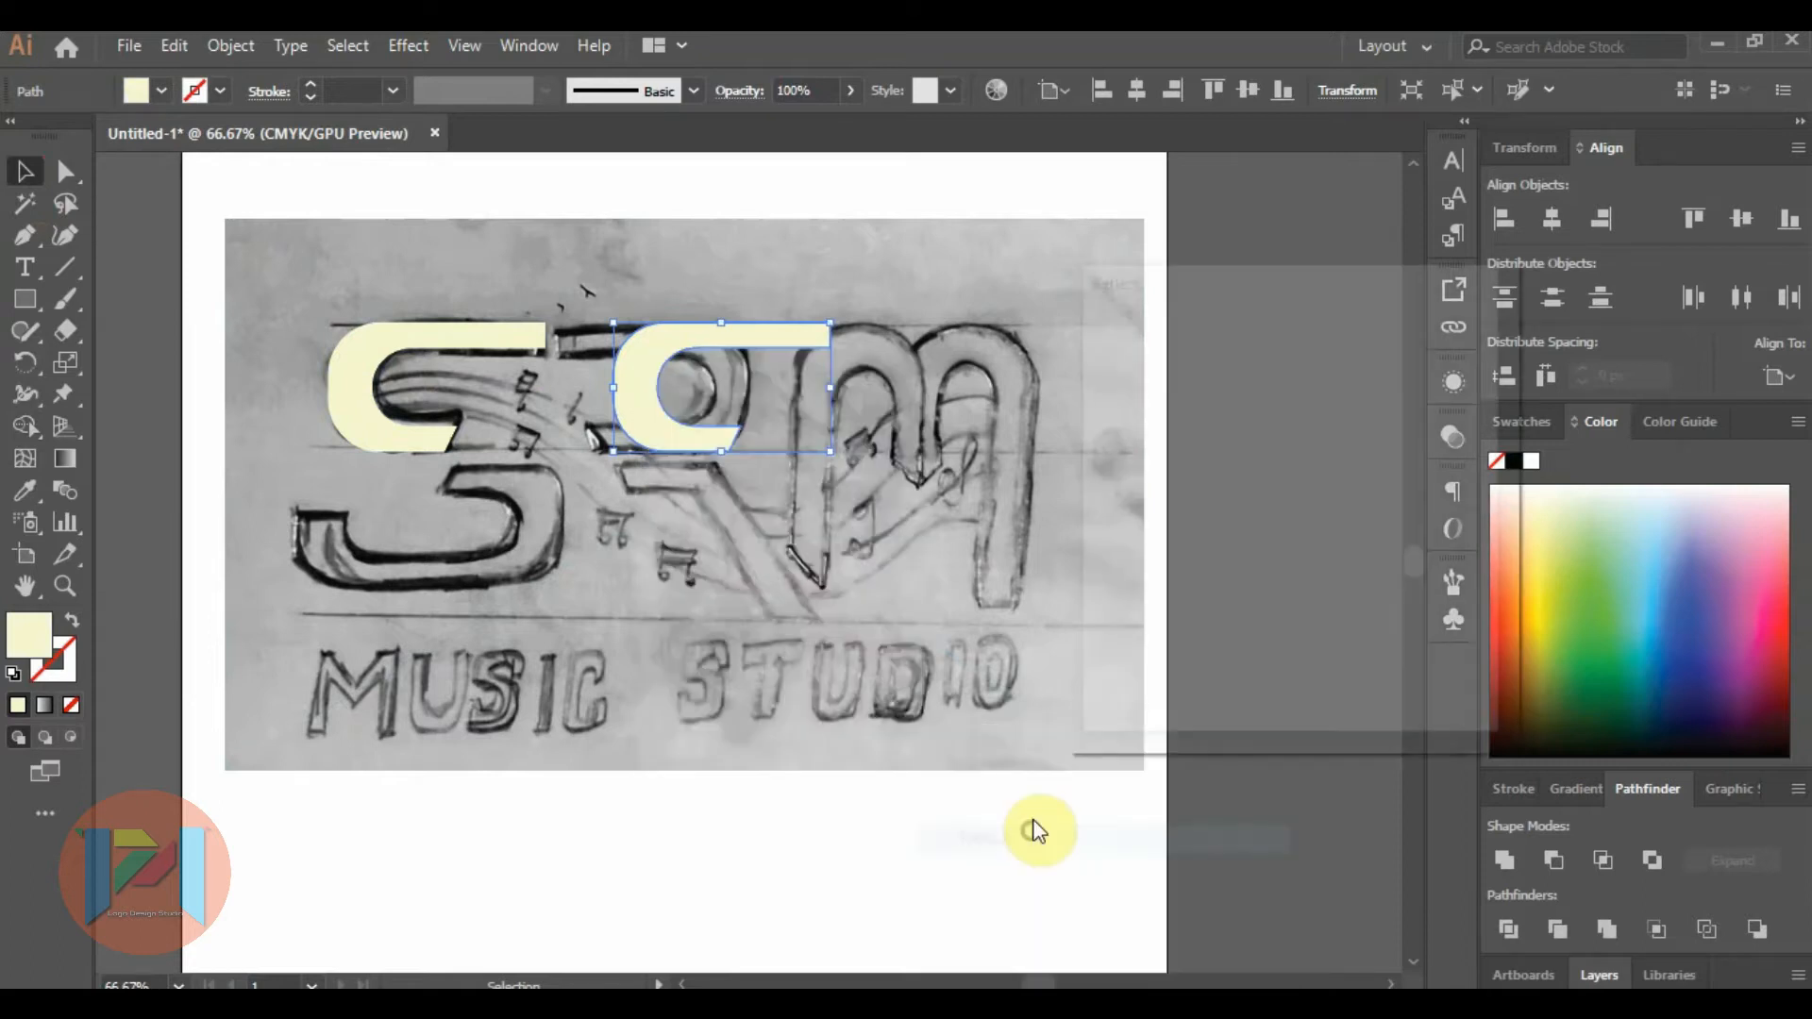
pyautogui.click(1104, 629)
pyautogui.click(1298, 686)
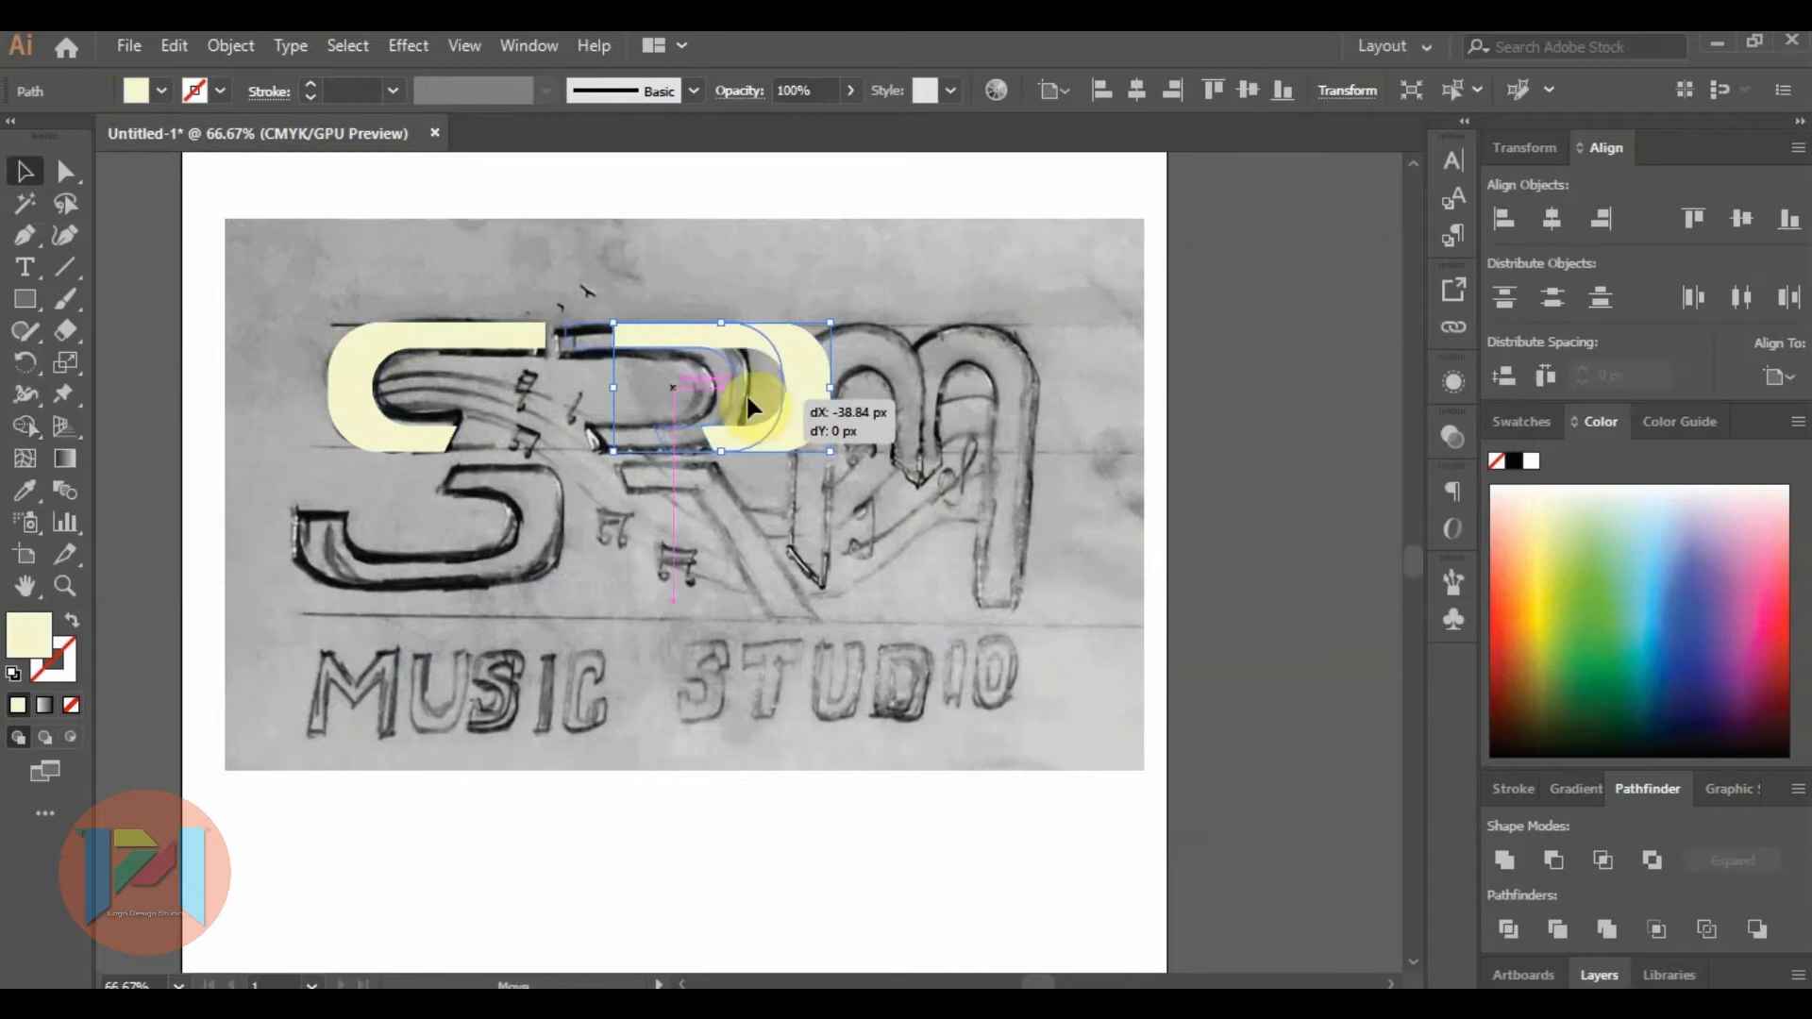
pyautogui.moveTo(748, 401); pyautogui.dragTo(745, 393)
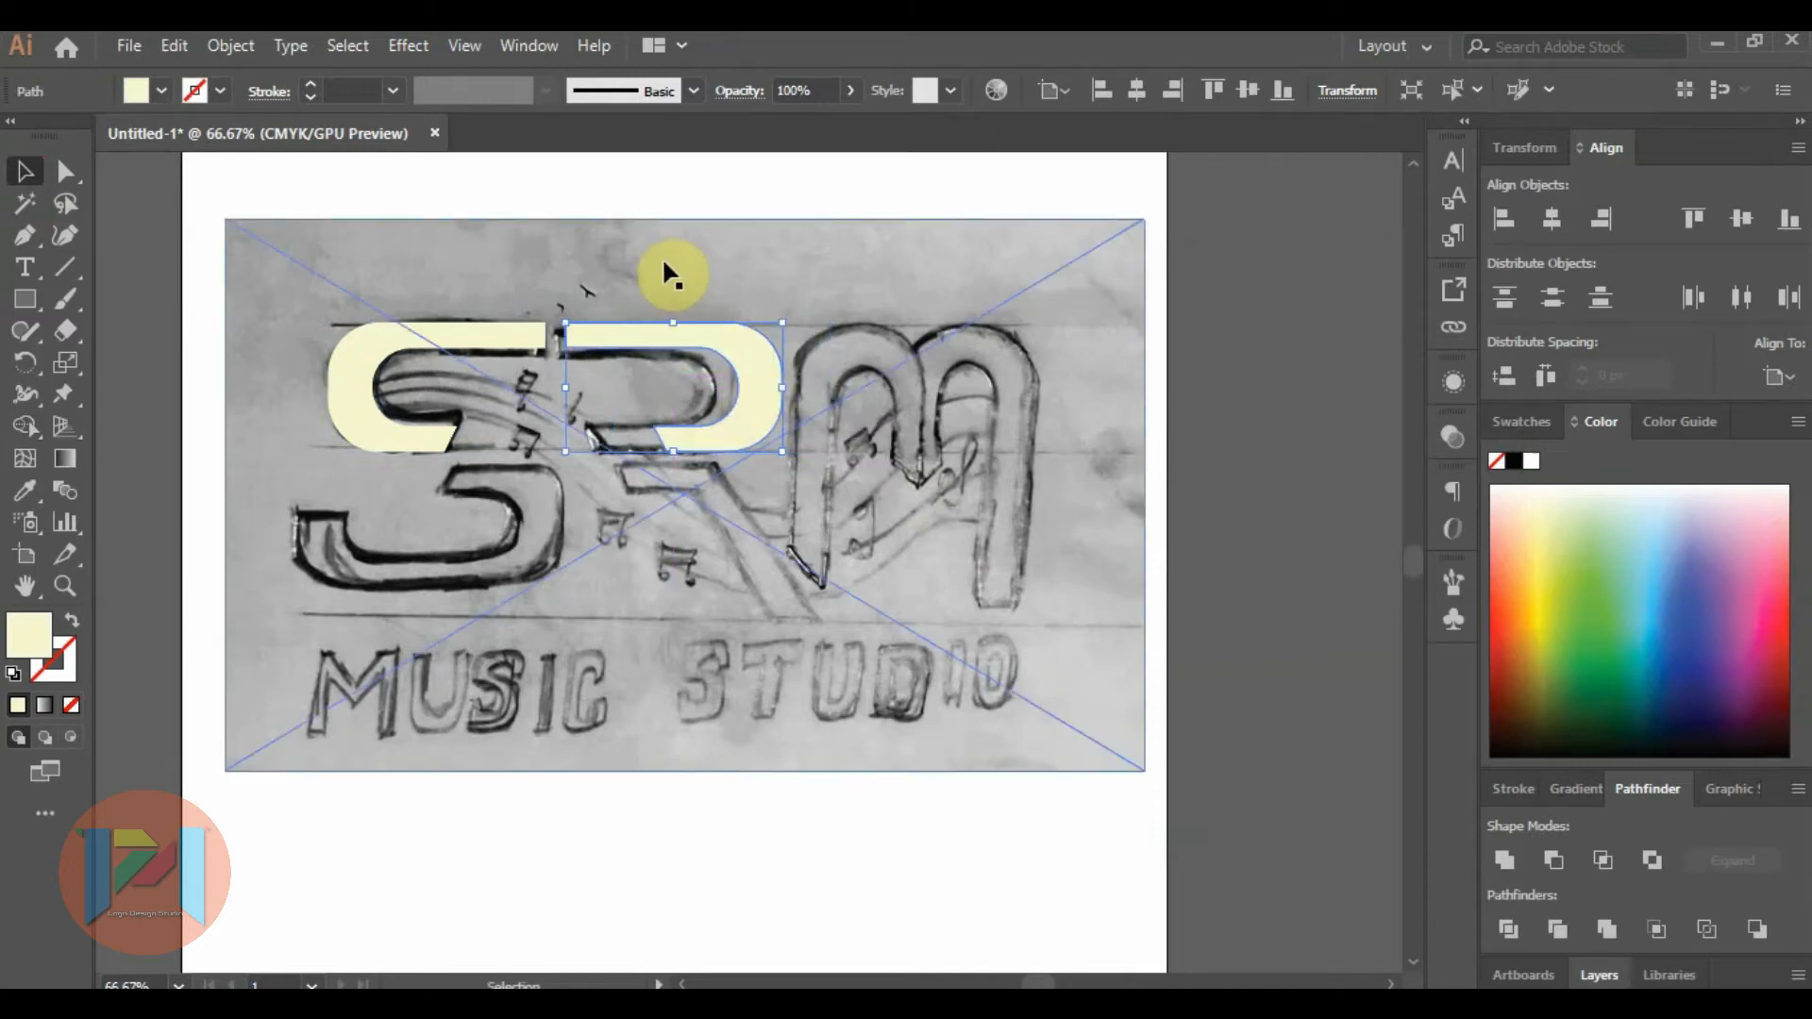
pyautogui.click(1268, 343)
# Lengthen the R shape's lower arm by shifting its two slanted end anchor points toward the S, up to the sketched stroke end.
pyautogui.keyDown('alt'); pyautogui.scroll(1, 449, 351); pyautogui.keyUp('alt')
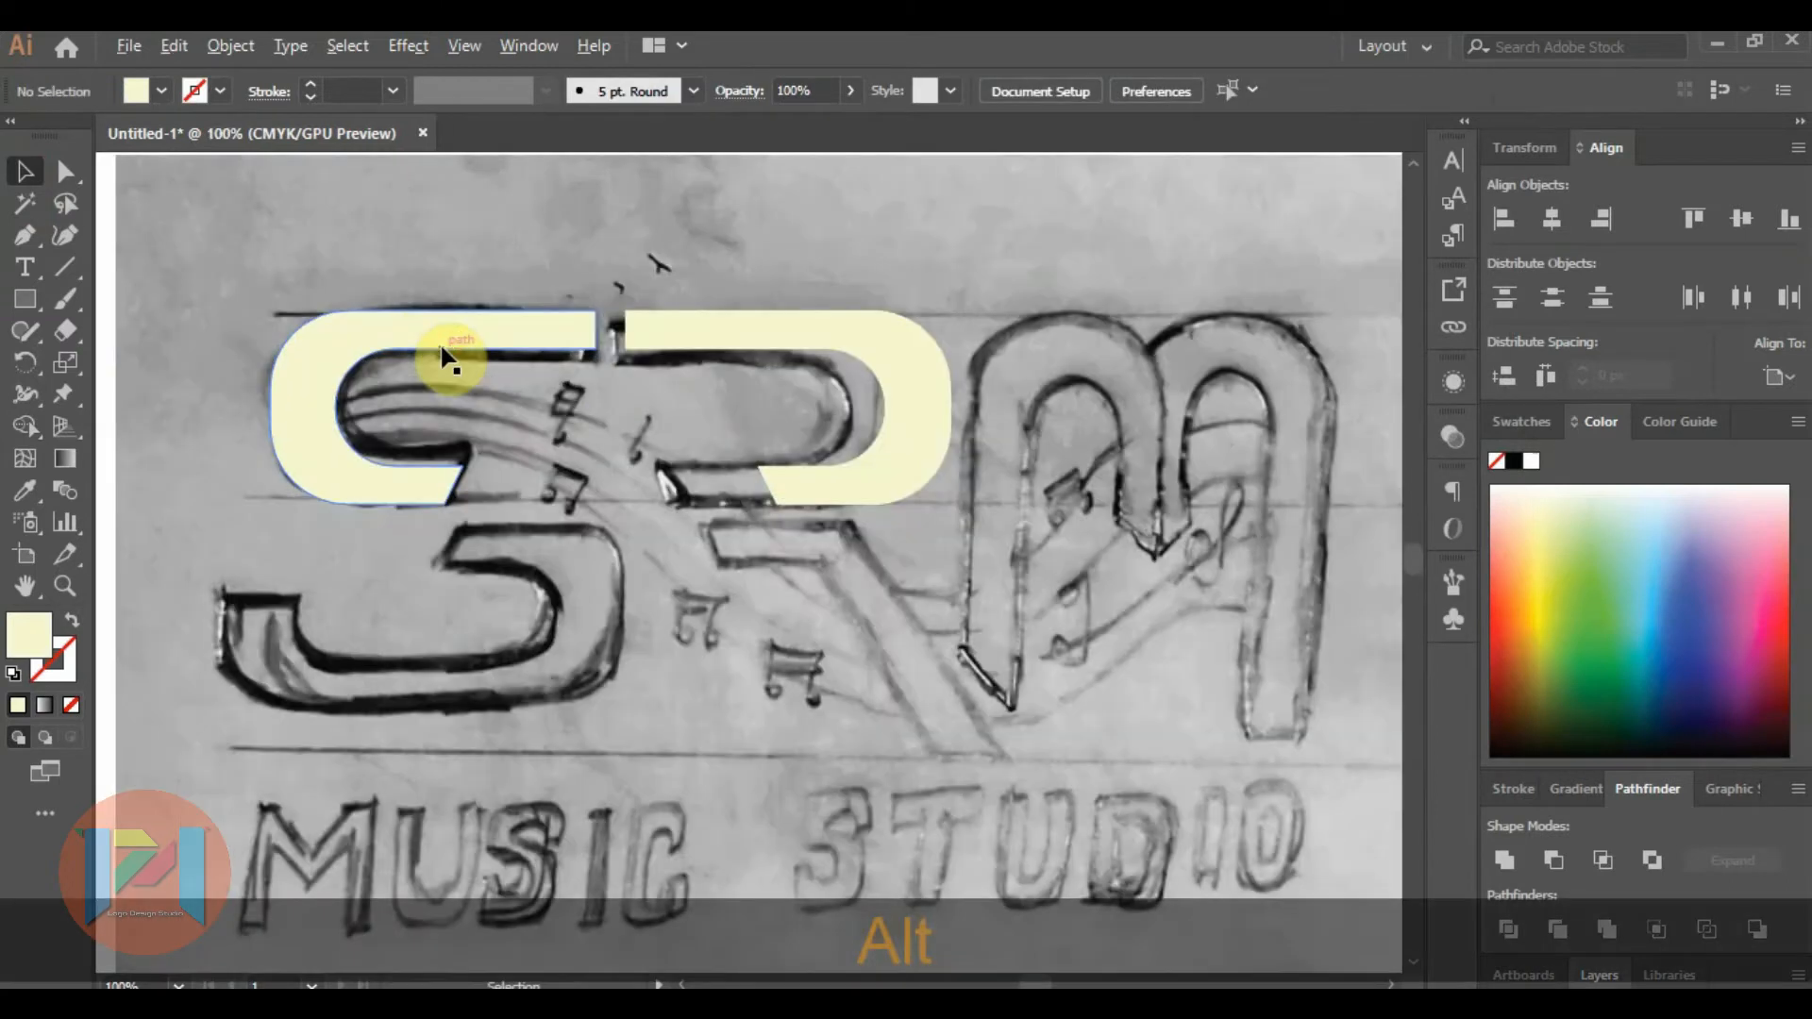
pyautogui.keyDown('alt'); pyautogui.scroll(1, 688, 464); pyautogui.keyUp('alt')
pyautogui.click(821, 503)
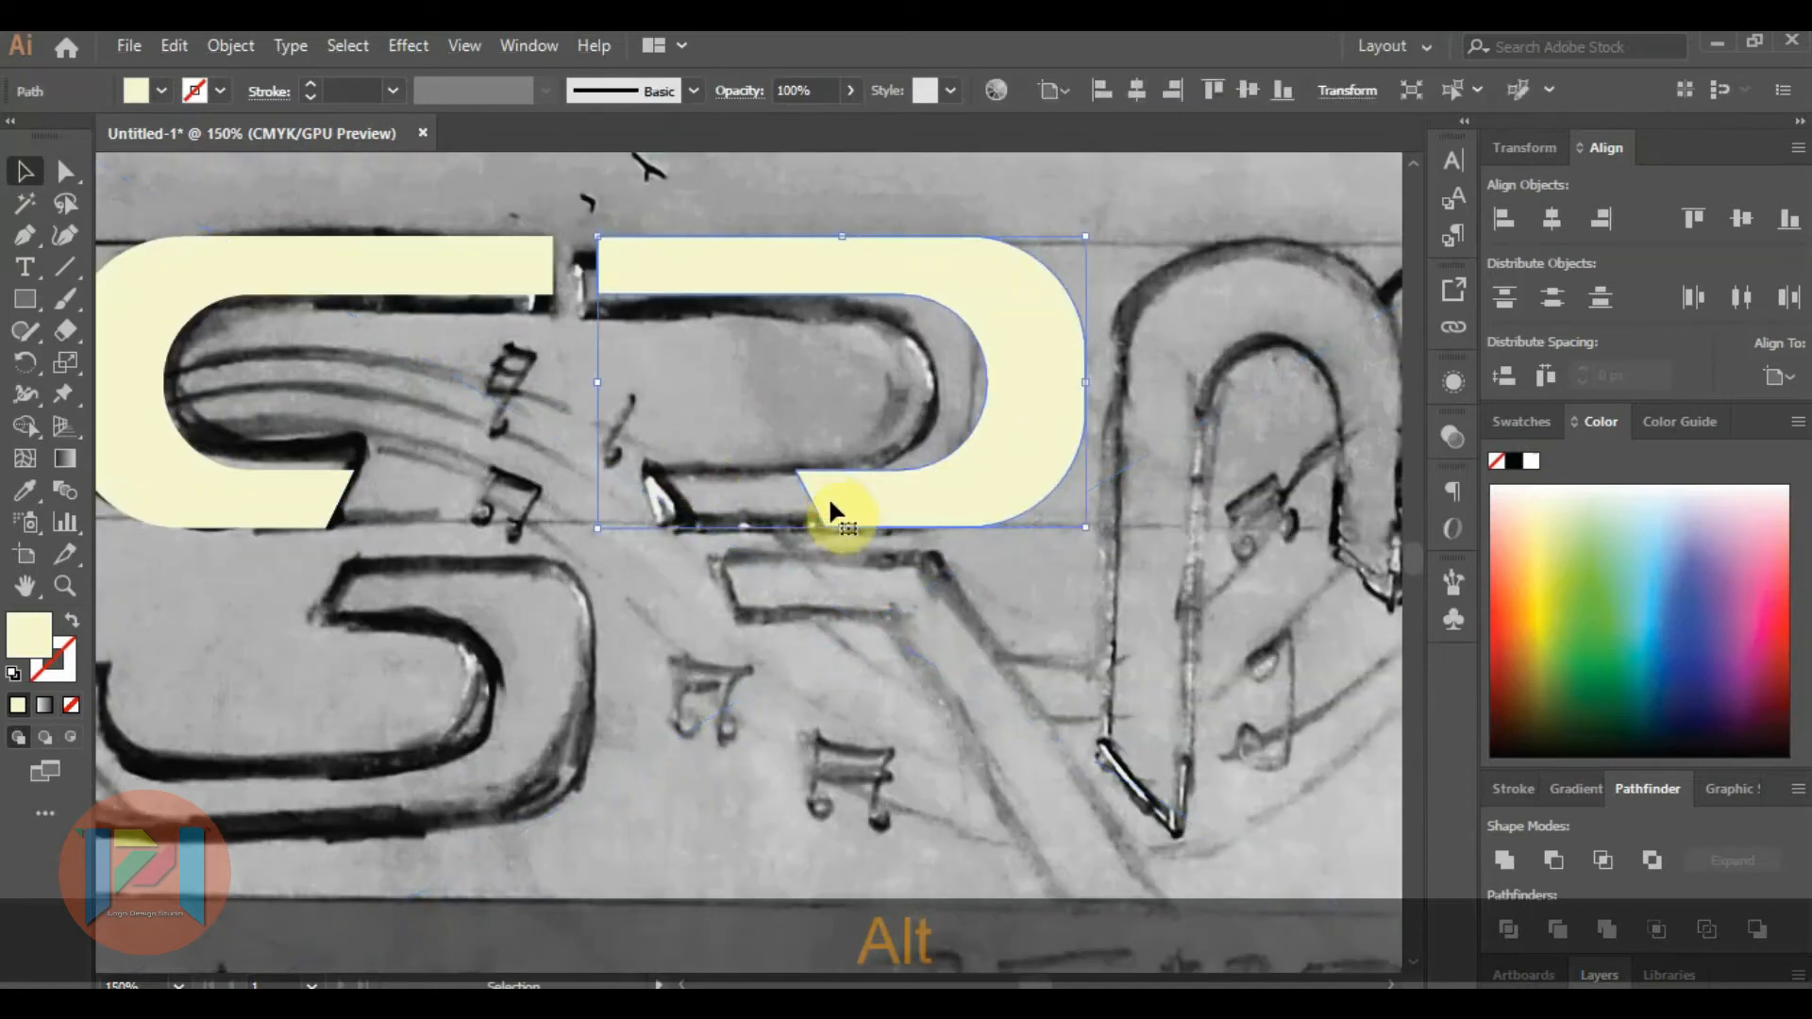
pyautogui.click(79, 179)
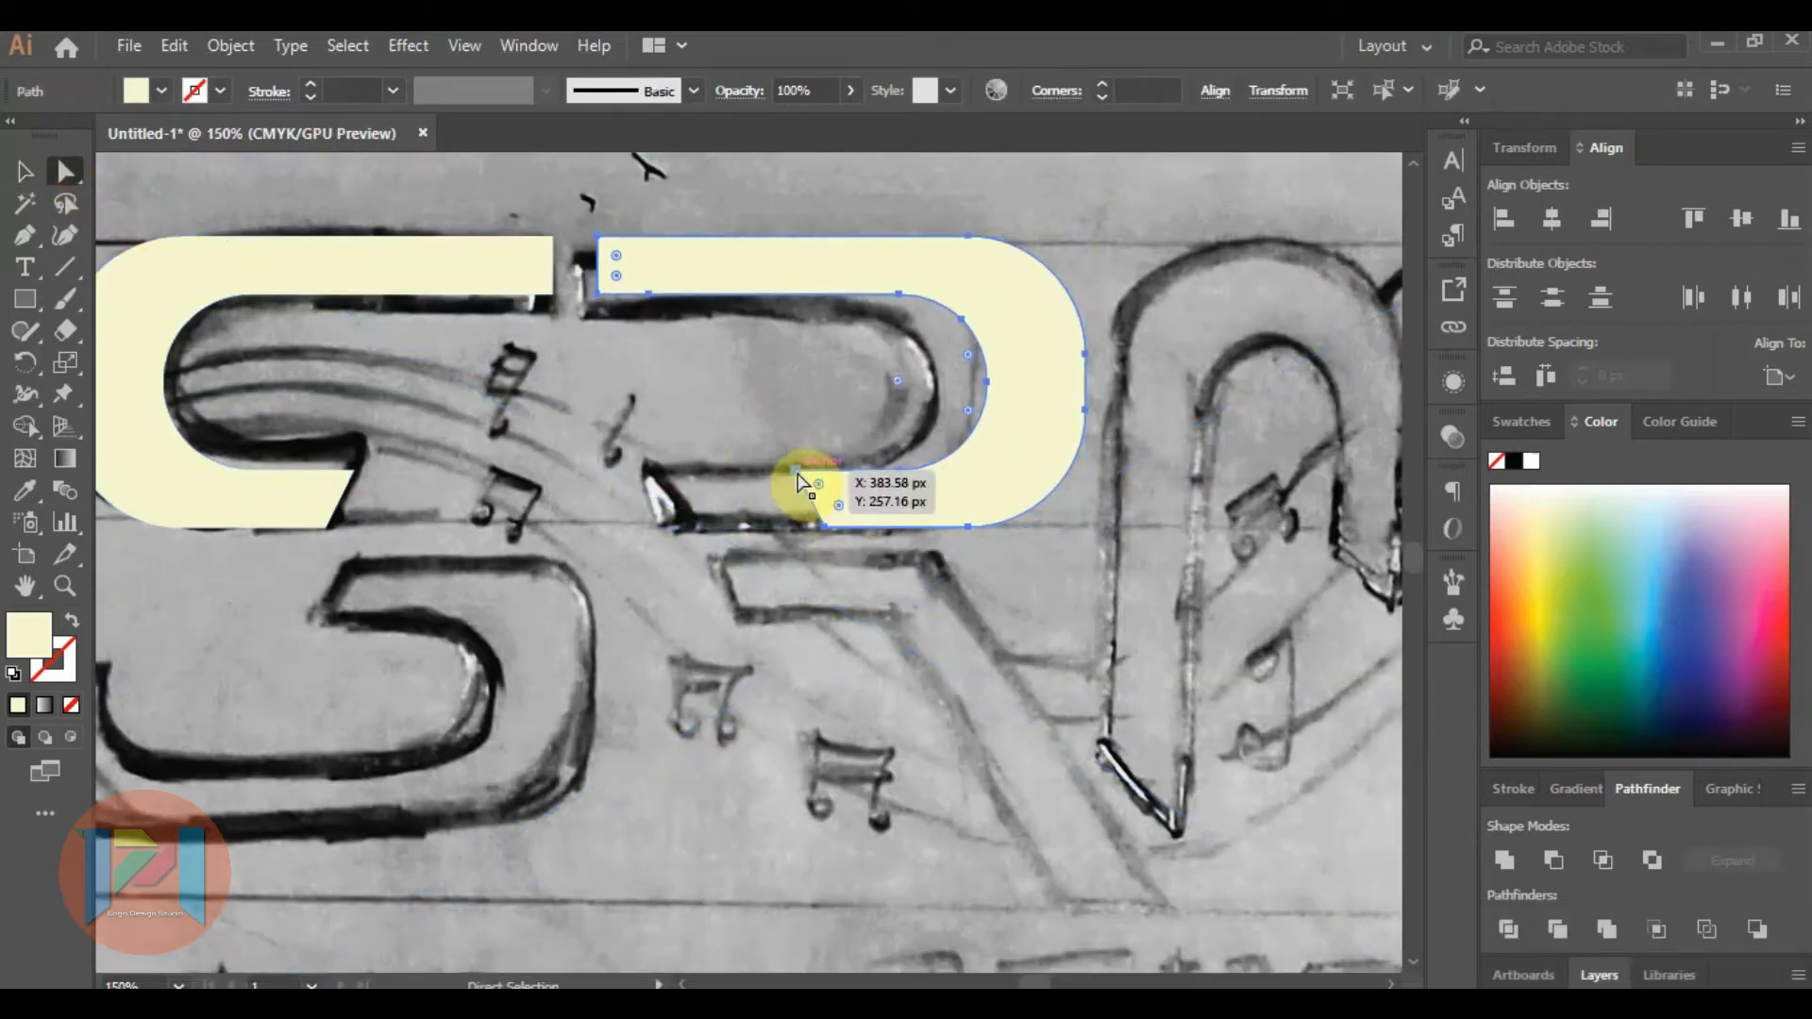
pyautogui.click(797, 470)
pyautogui.moveTo(802, 491); pyautogui.dragTo(821, 526)
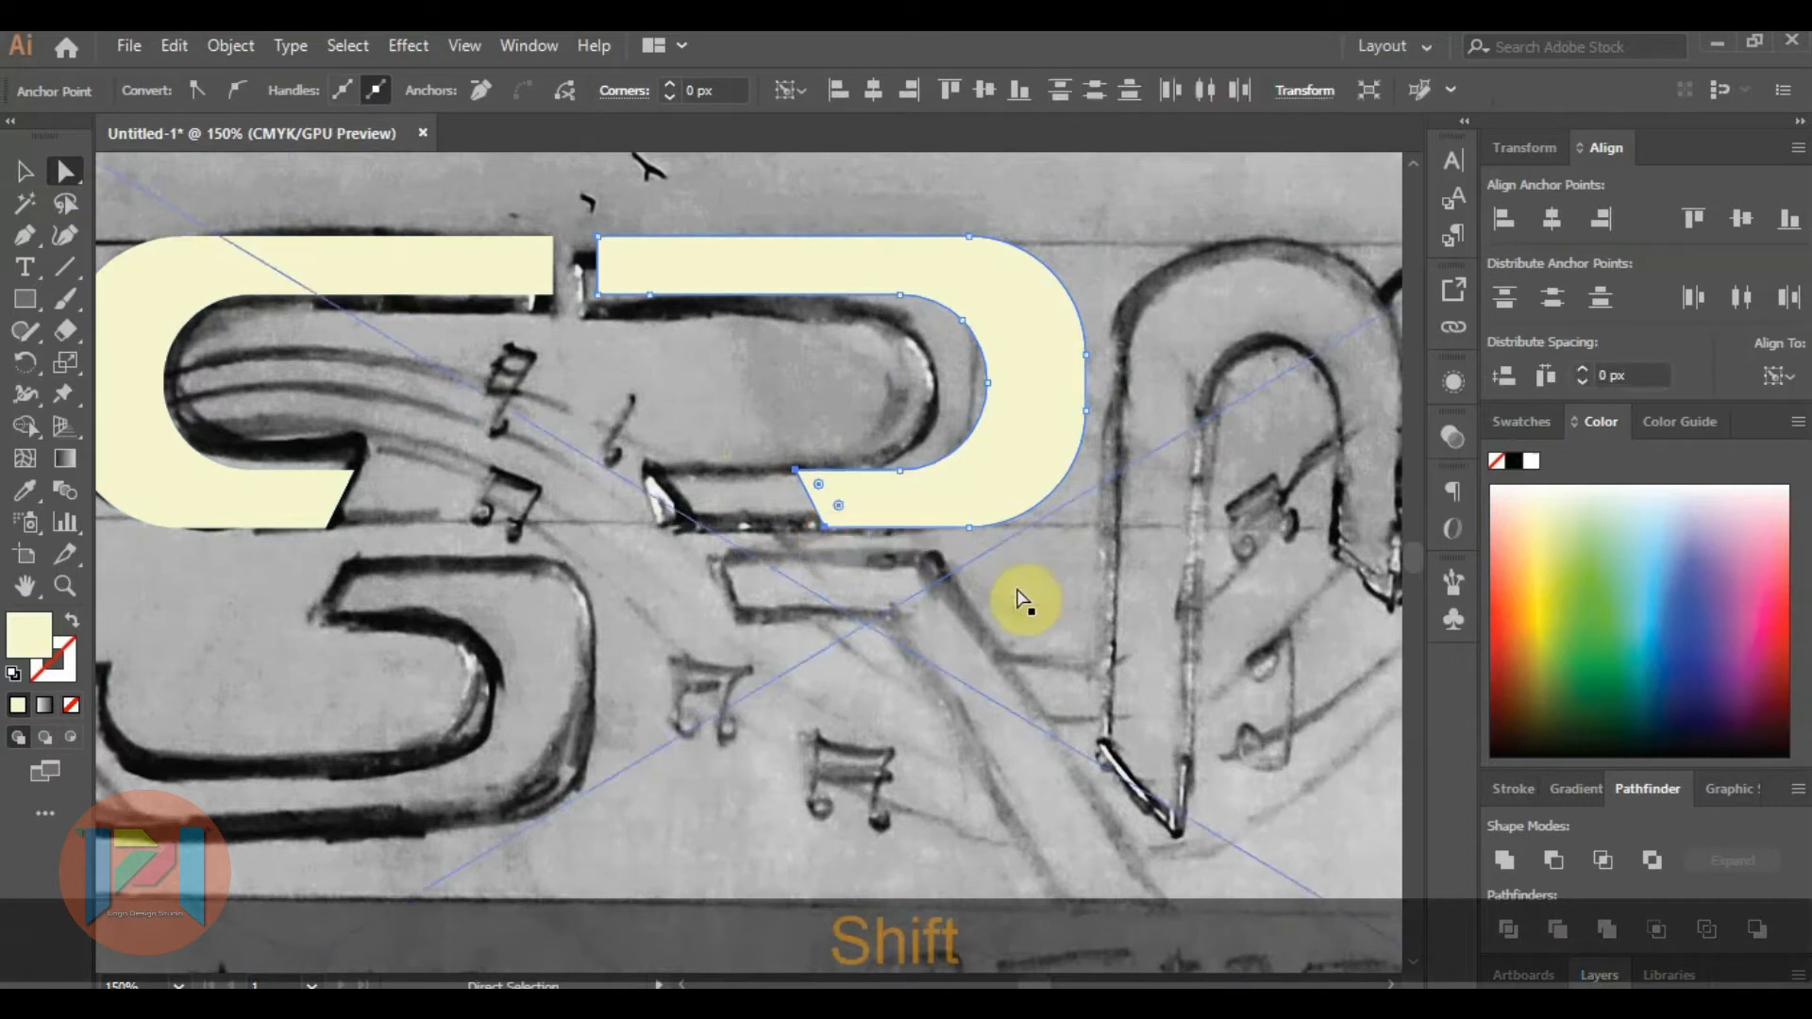
pyautogui.hotkey('shift', 'Left')
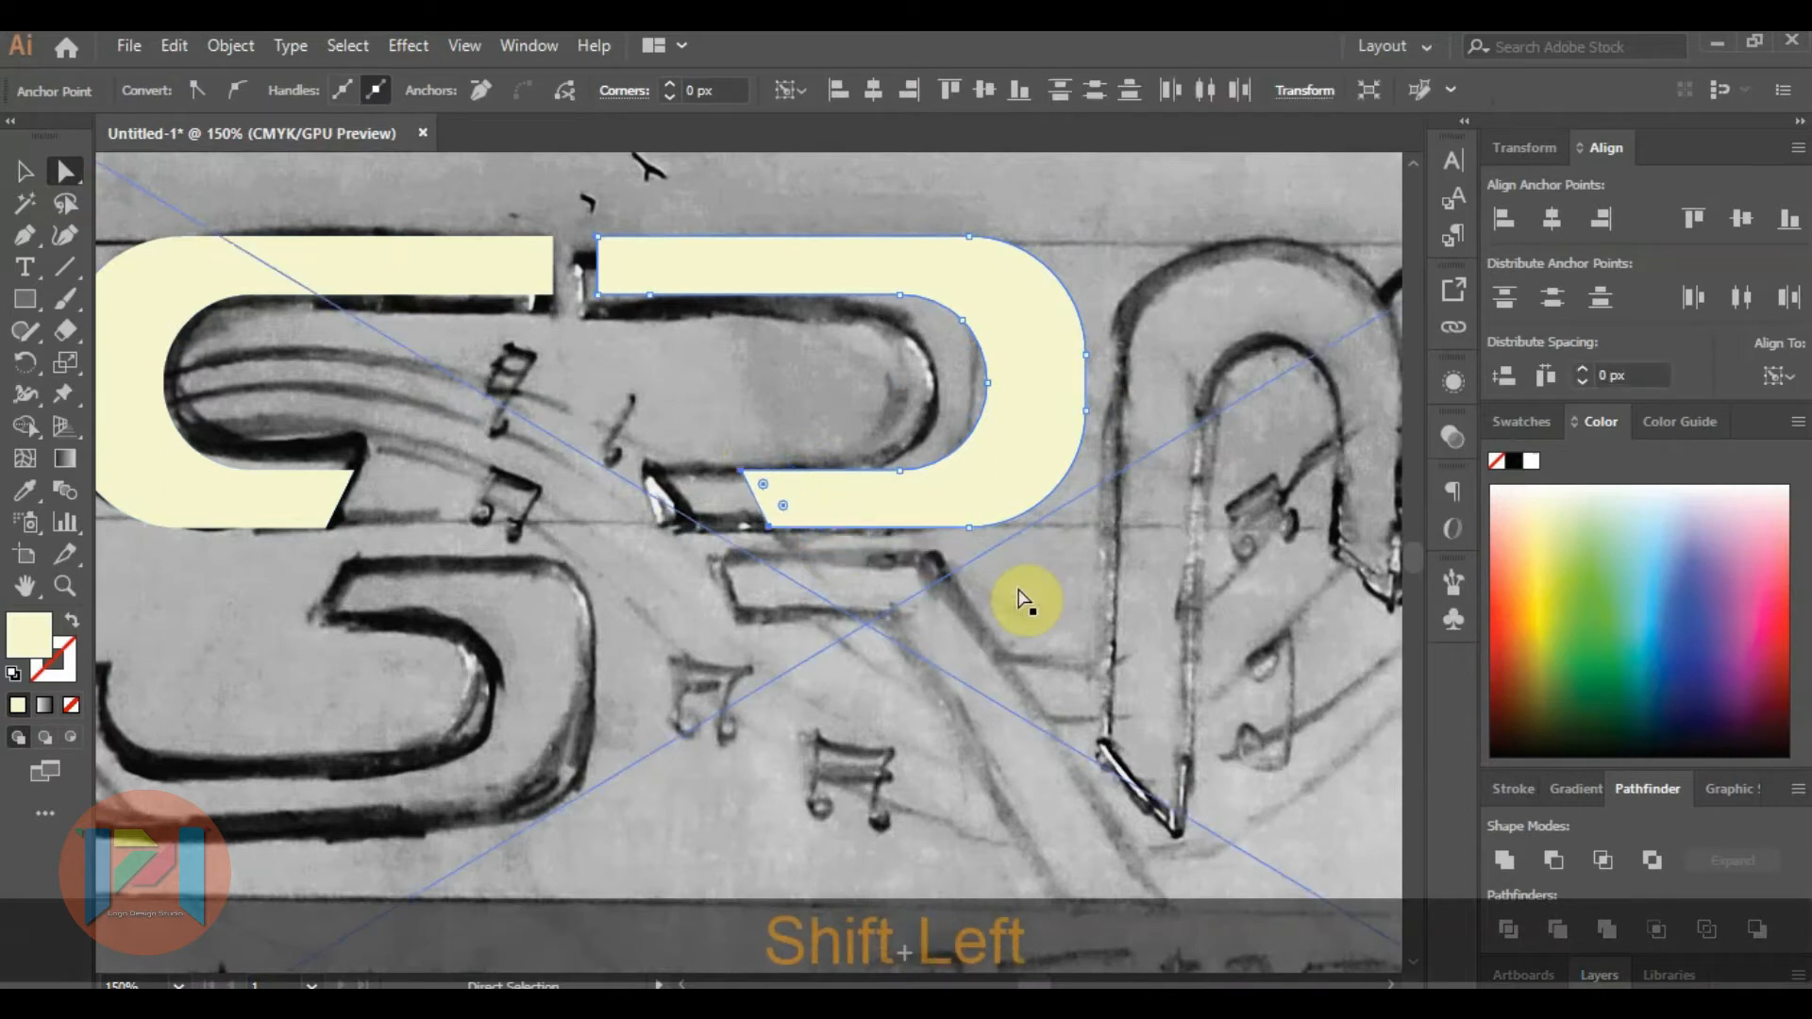
pyautogui.hotkey('shift', 'Left')
pyautogui.hotkey('shift', 'Left')
pyautogui.hotkey('shift', 'Left')
pyautogui.hotkey('shift', 'Left')
pyautogui.hotkey('shift', 'Left')
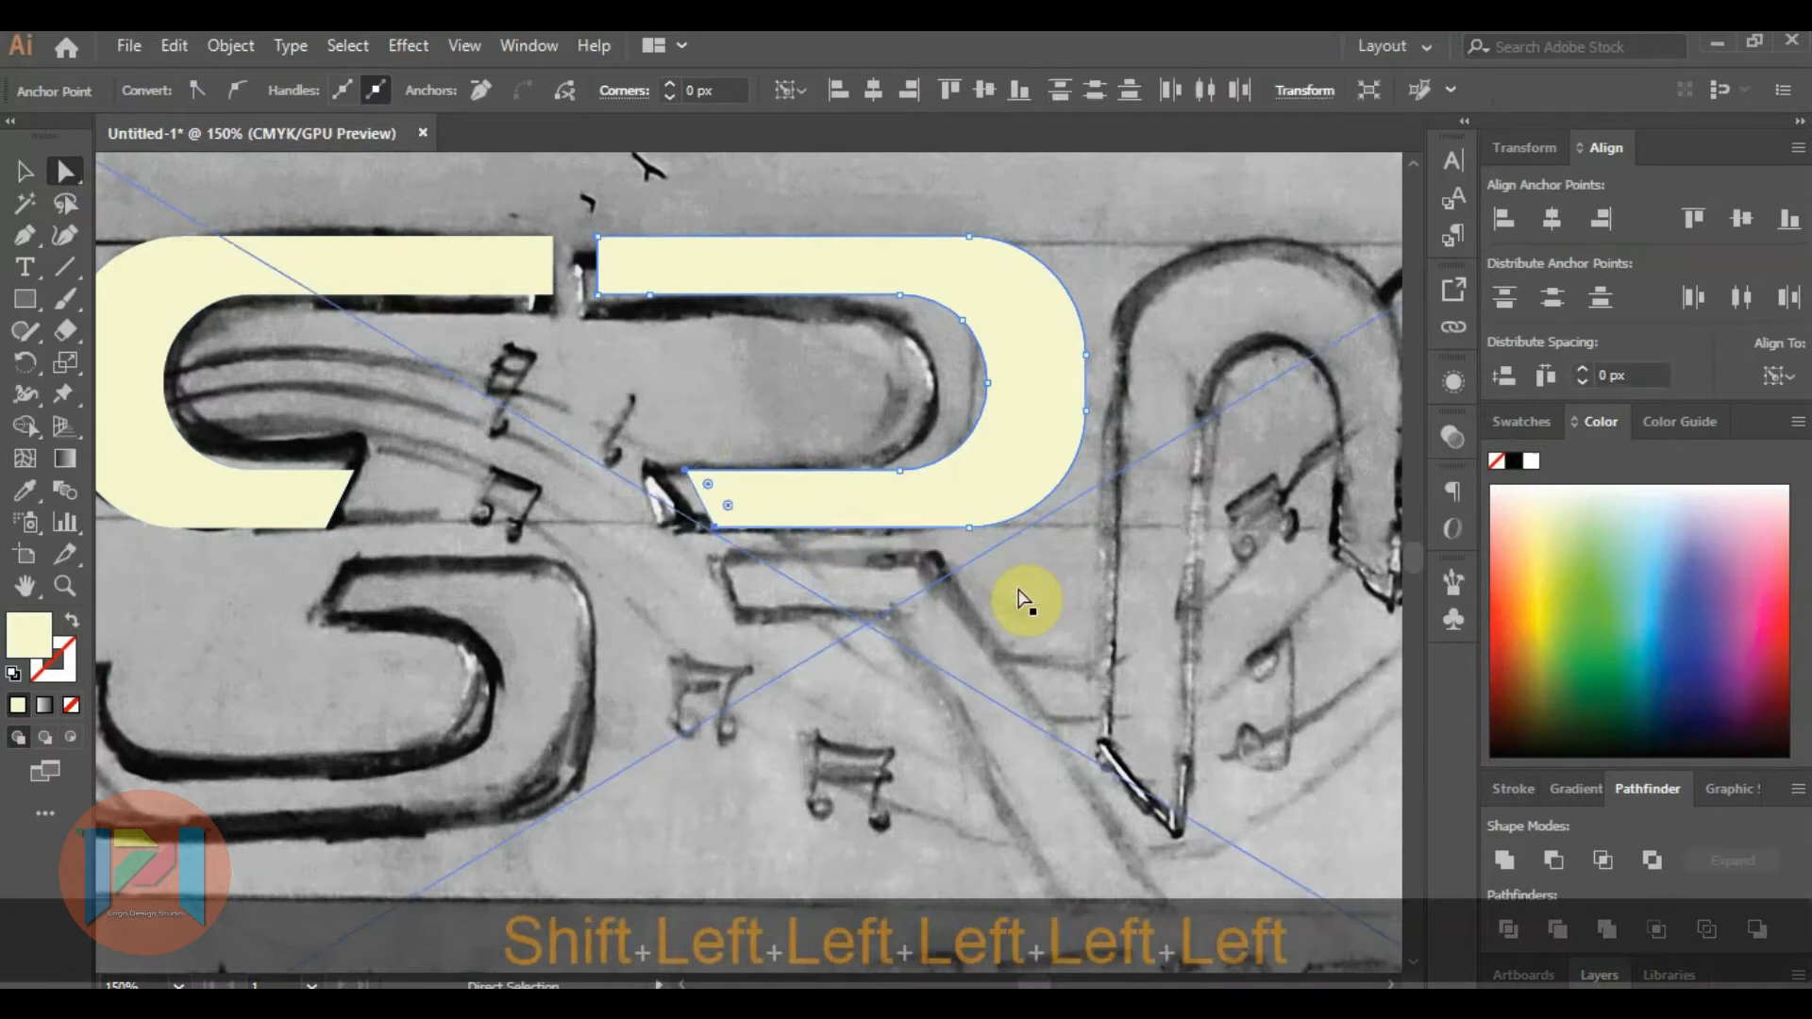
pyautogui.hotkey('shift', 'Left')
pyautogui.hotkey('shift', 'Left')
pyautogui.hotkey('shift', 'Left')
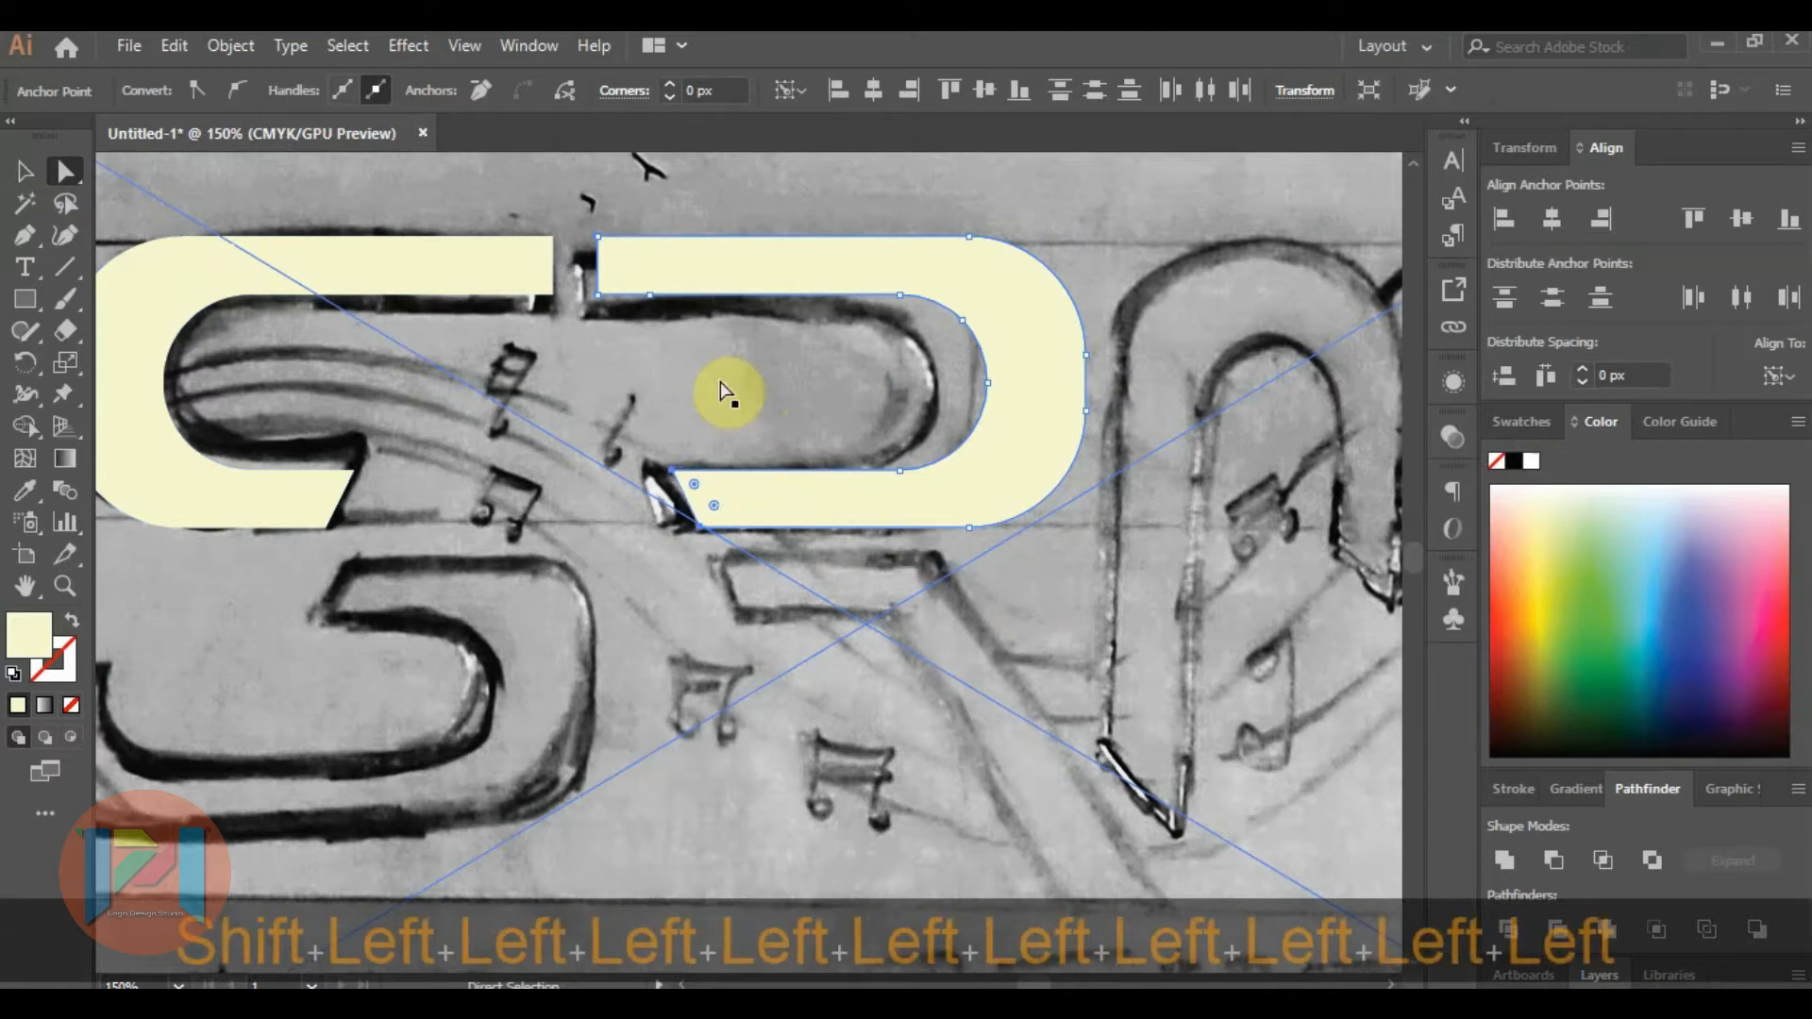
pyautogui.keyDown('alt'); pyautogui.scroll(-1, 714, 368); pyautogui.keyUp('alt')
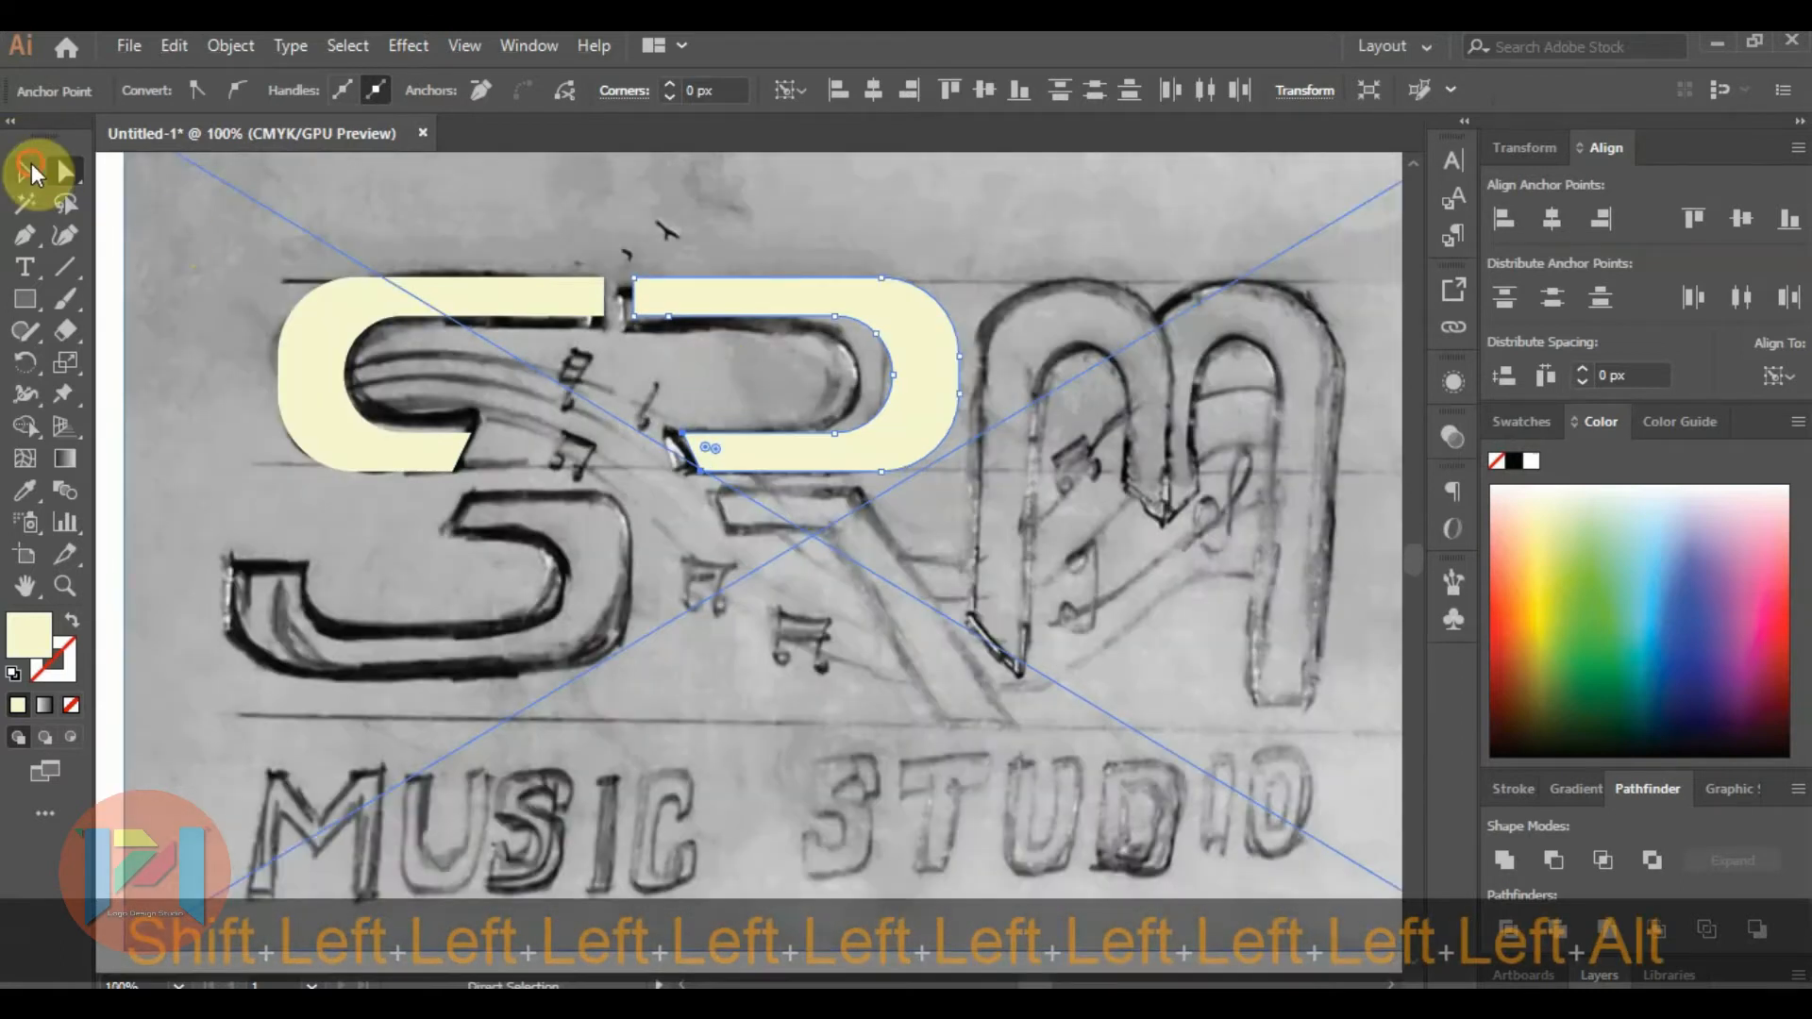
pyautogui.click(33, 172)
pyautogui.click(807, 236)
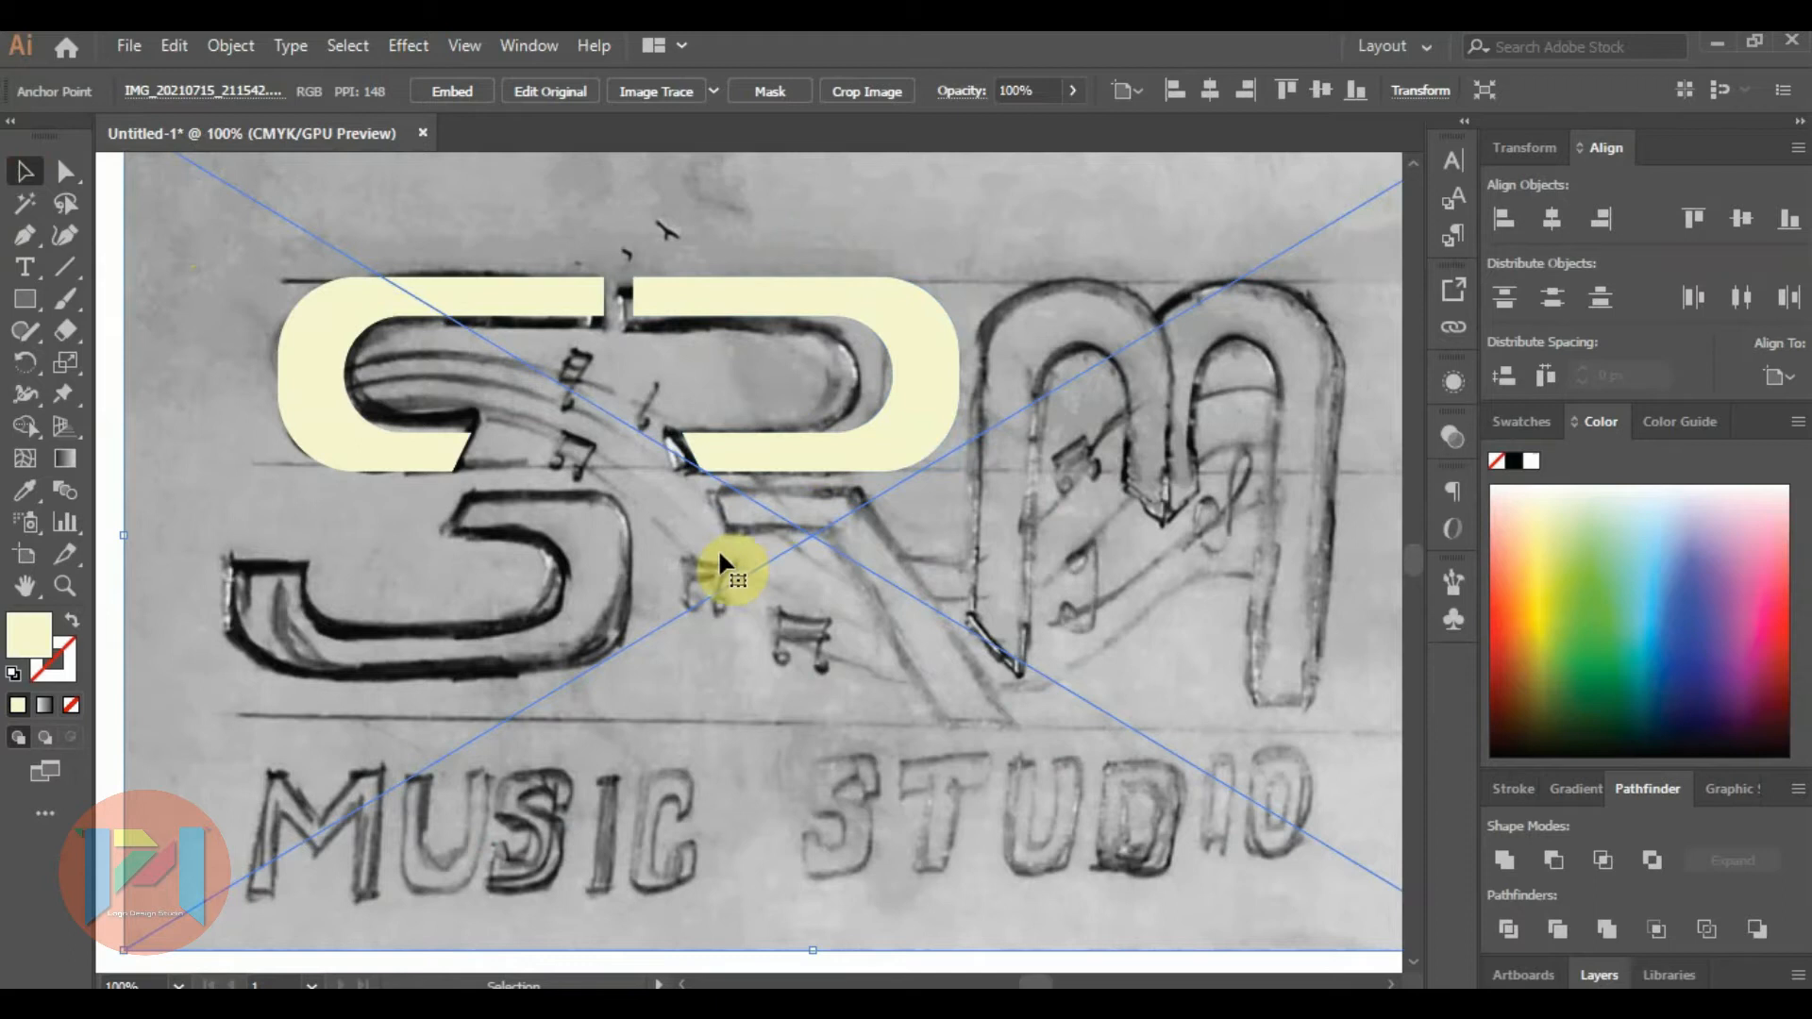
# Copy the upper S shape down onto the sketched lower half of the S and reflect the copy about the horizontal axis.
pyautogui.click(351, 440)
pyautogui.moveTo(351, 439); pyautogui.dragTo(384, 661)
pyautogui.rightClick(385, 660)
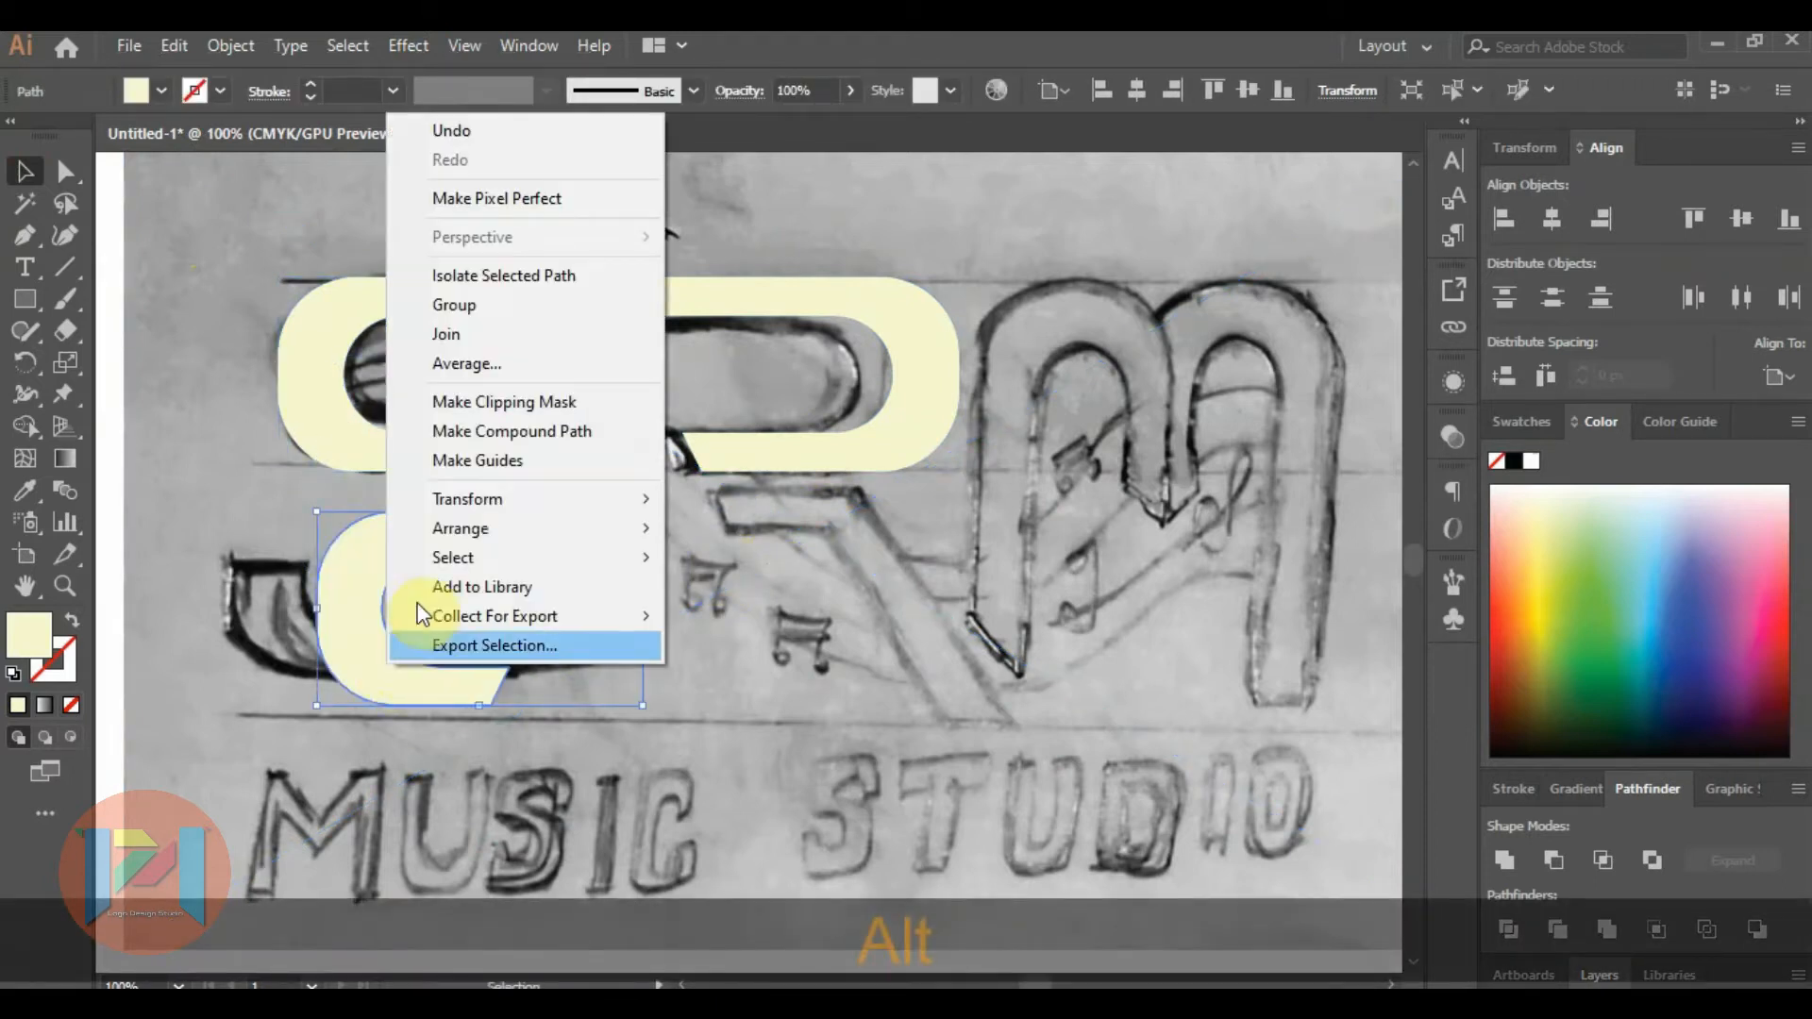
pyautogui.moveTo(518, 513)
pyautogui.click(770, 596)
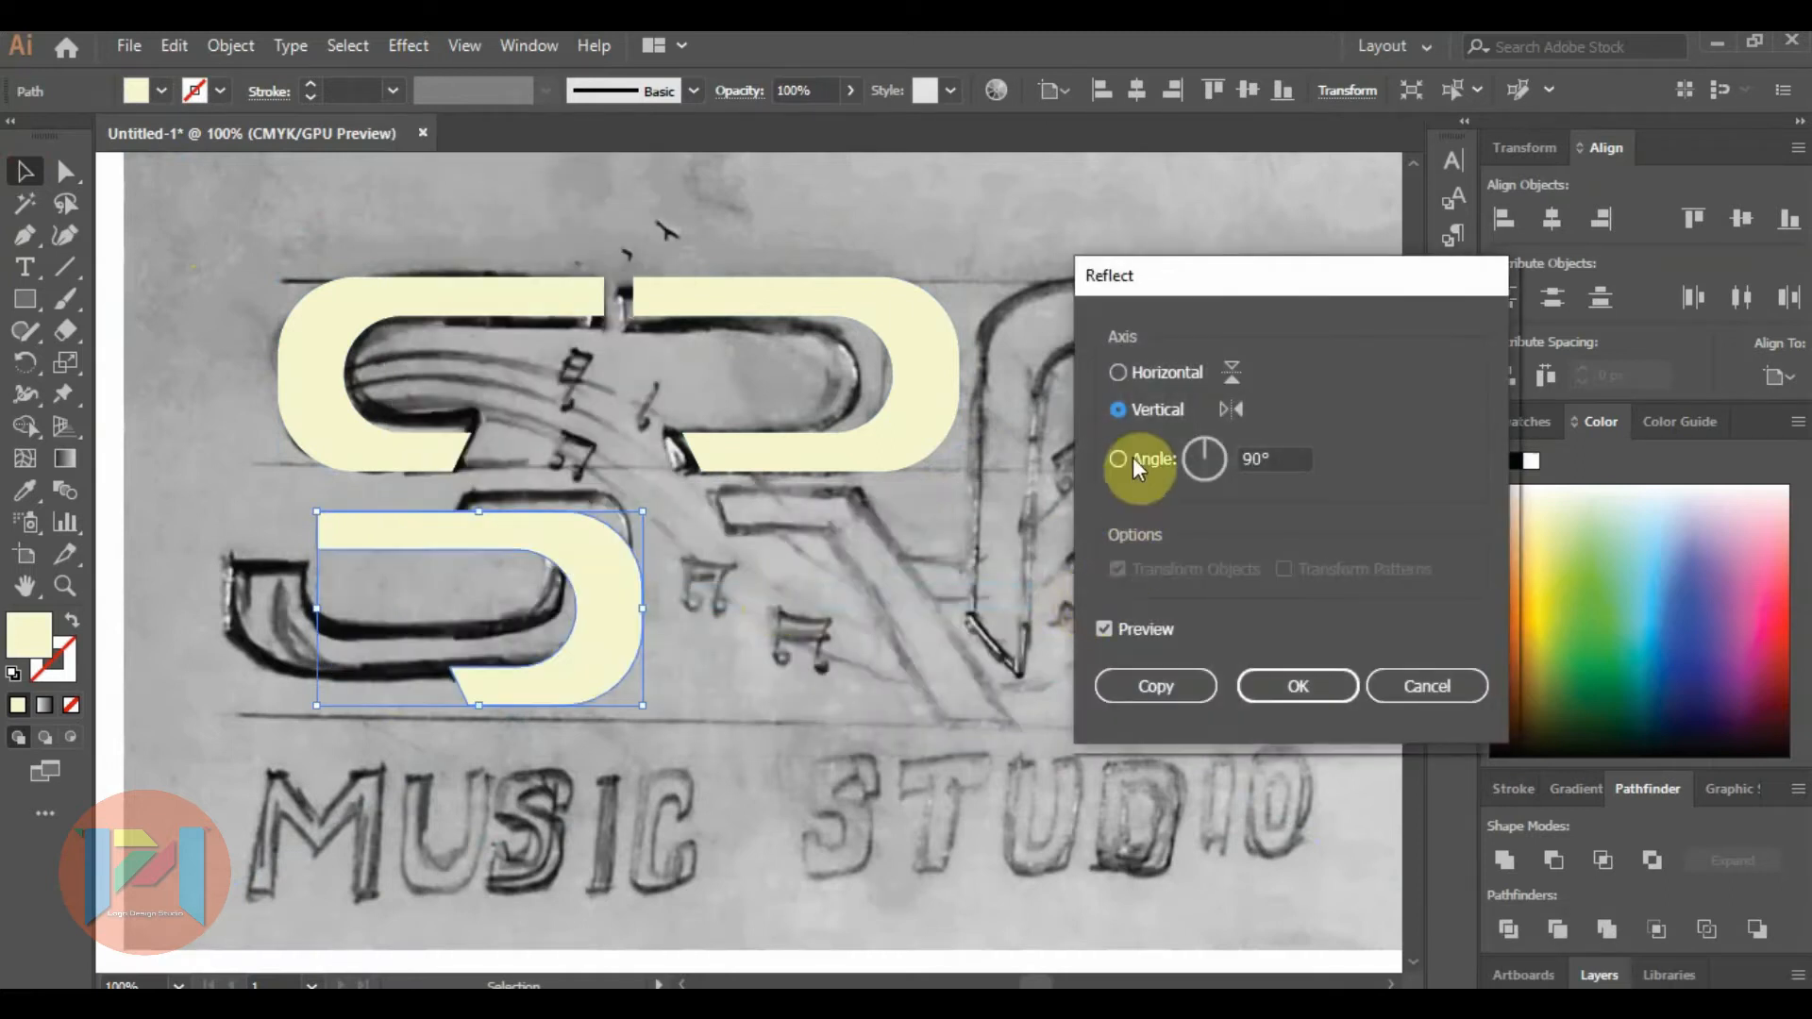
pyautogui.click(1117, 371)
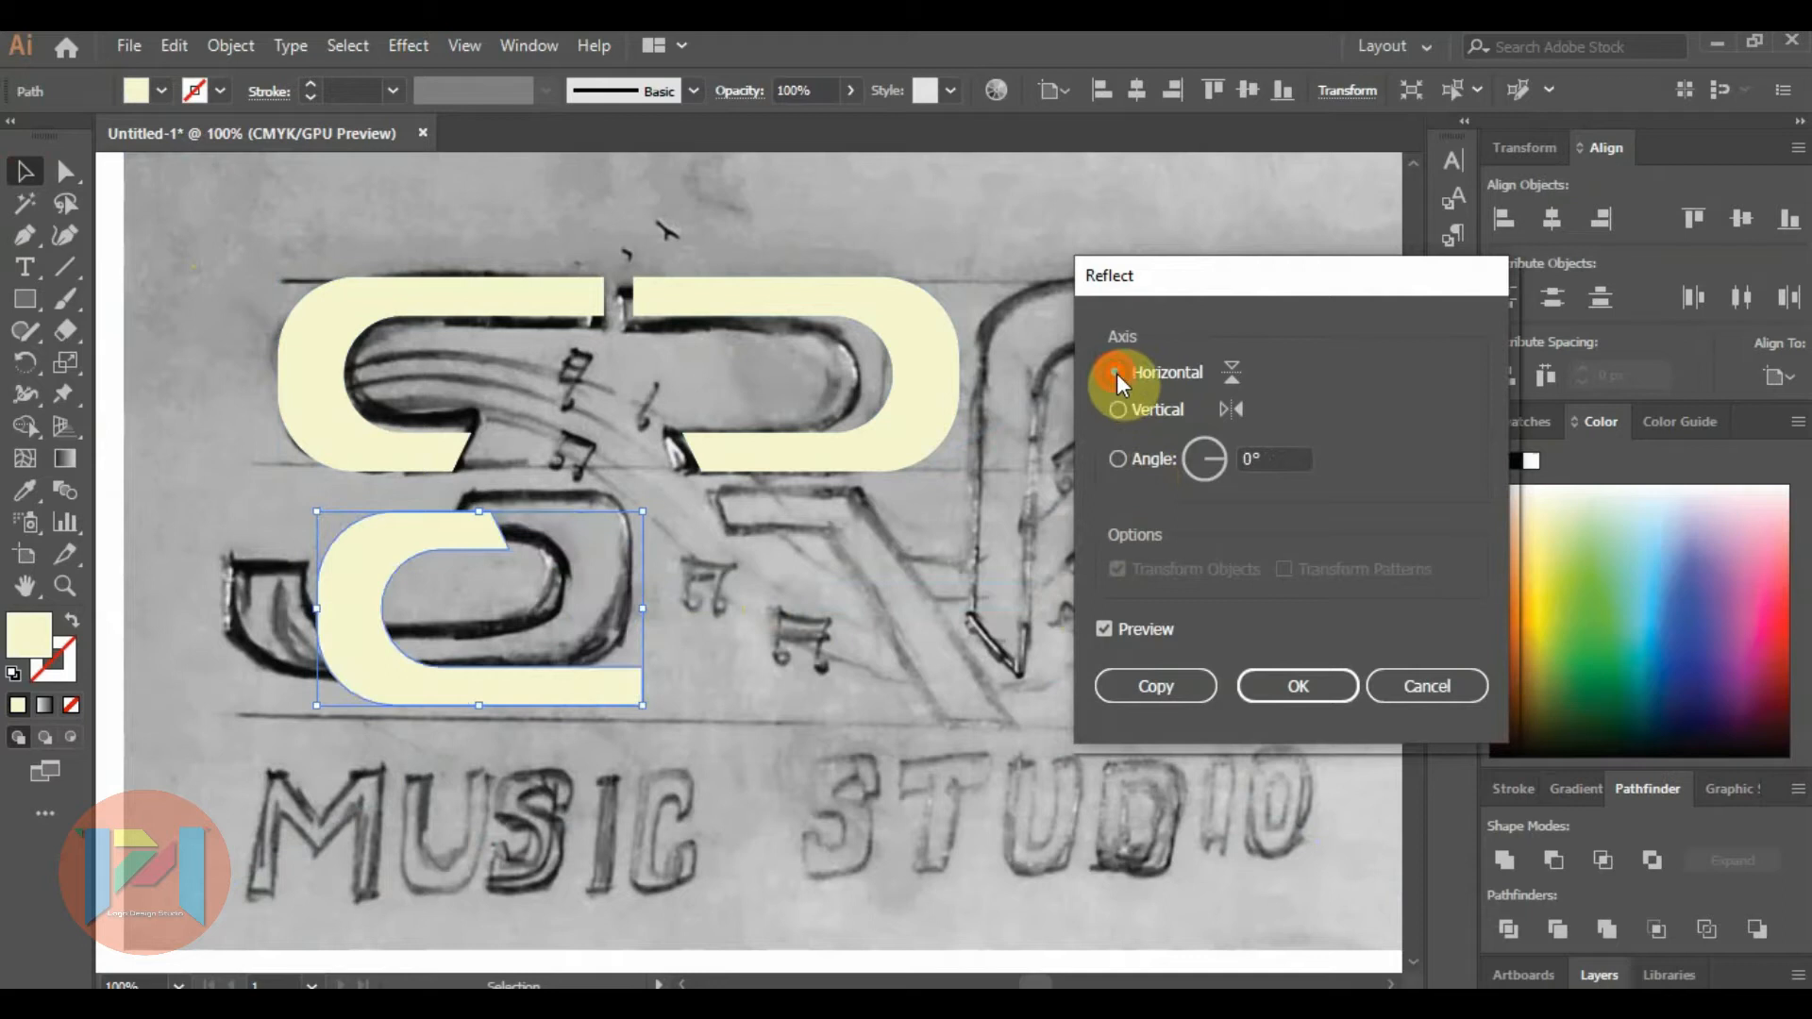
pyautogui.click(1288, 686)
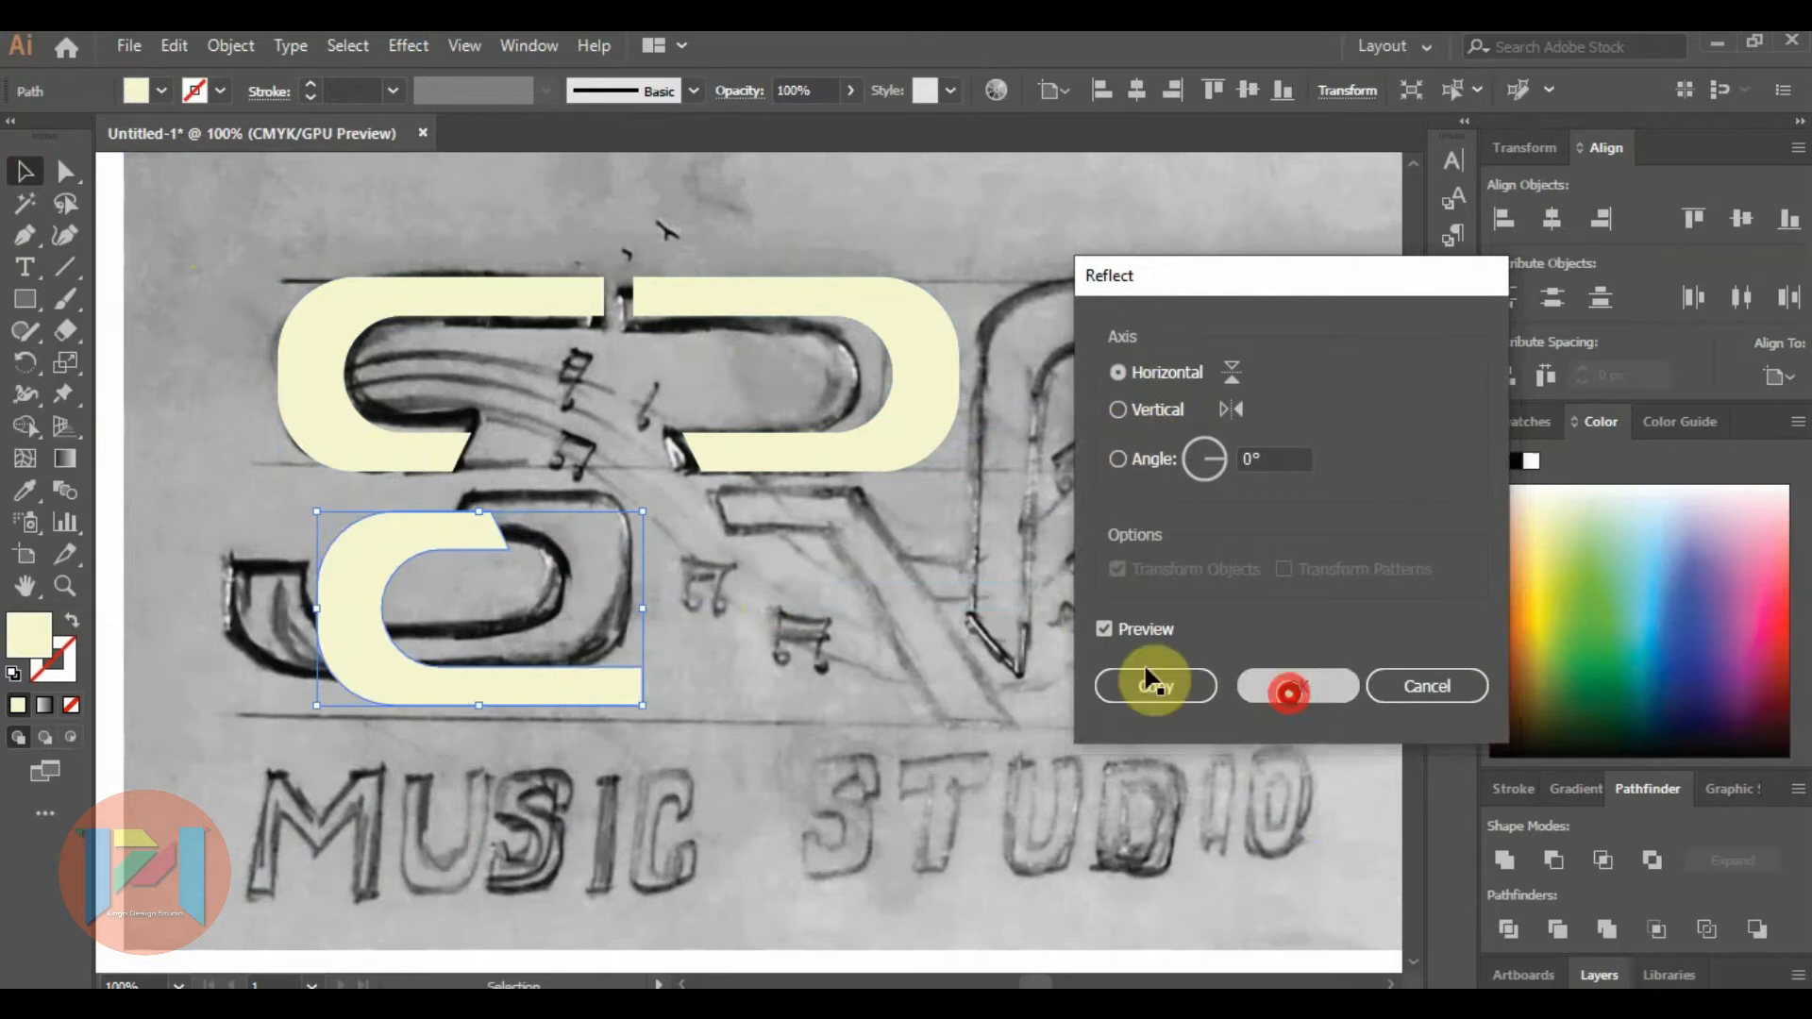
# Reflect the lower S copy about the vertical axis and shift it slightly into line with the sketched lower curve.
pyautogui.rightClick(365, 571)
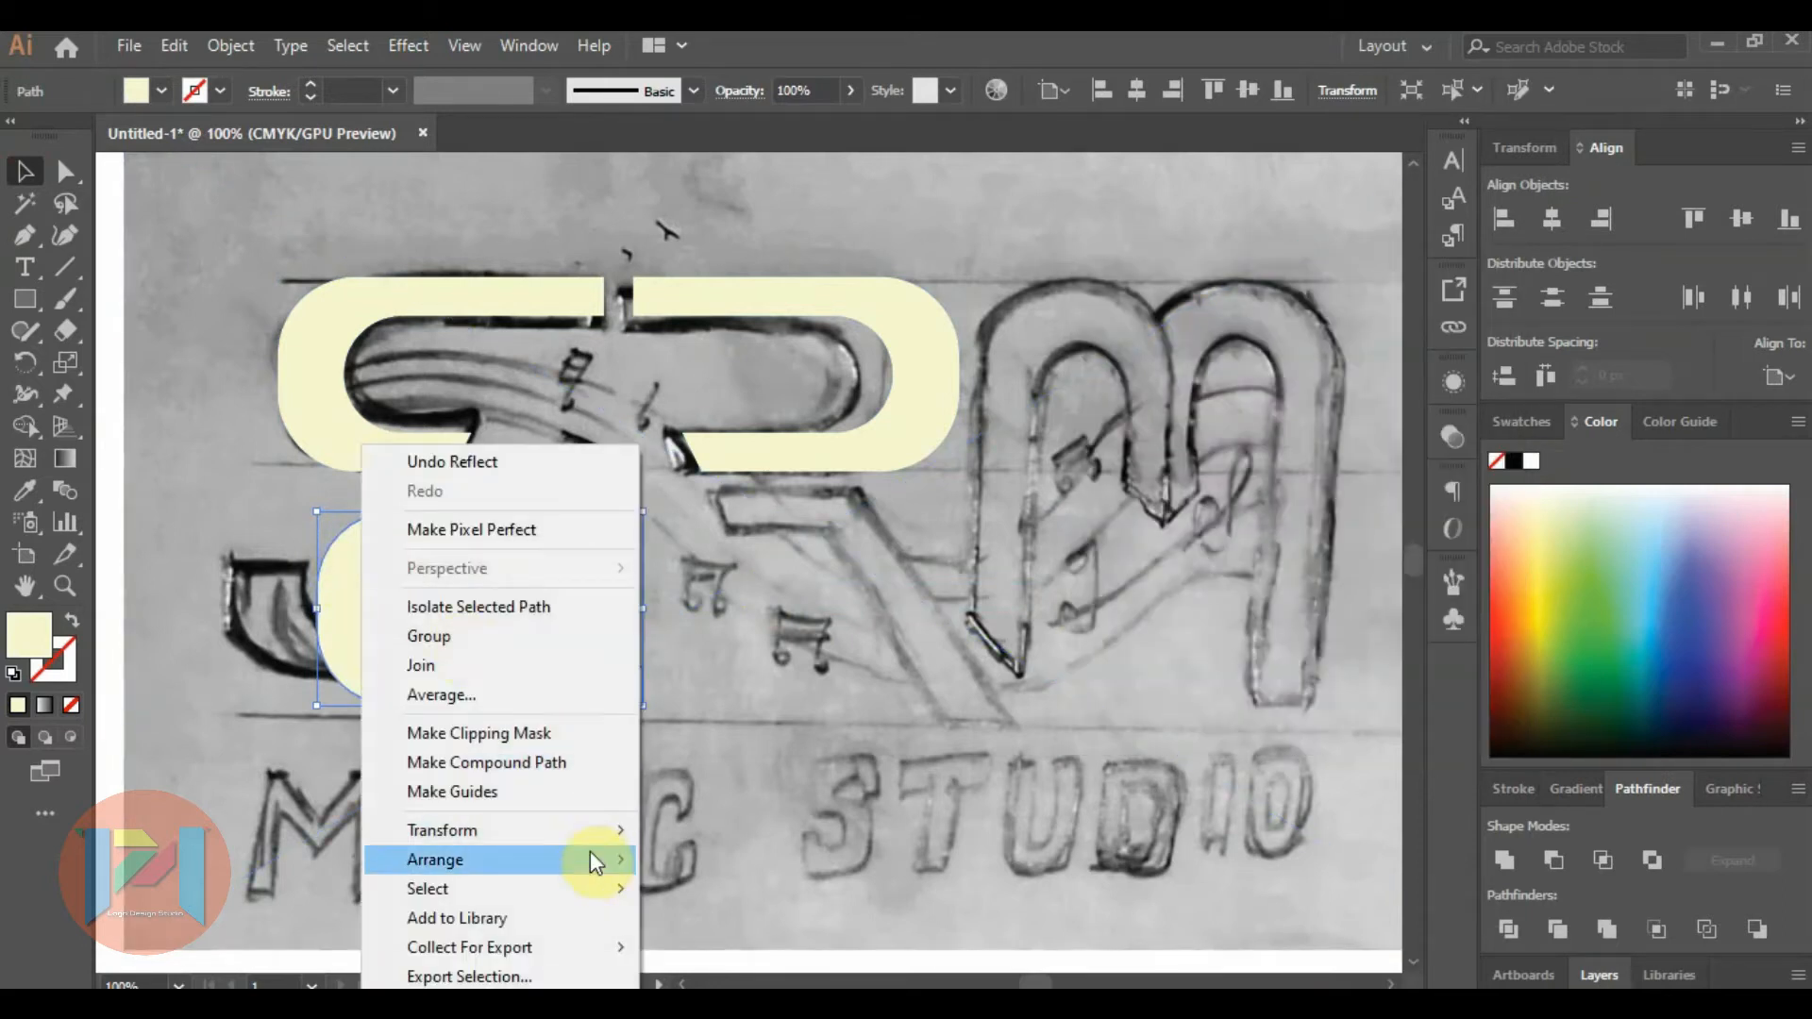
pyautogui.moveTo(598, 835)
pyautogui.click(739, 694)
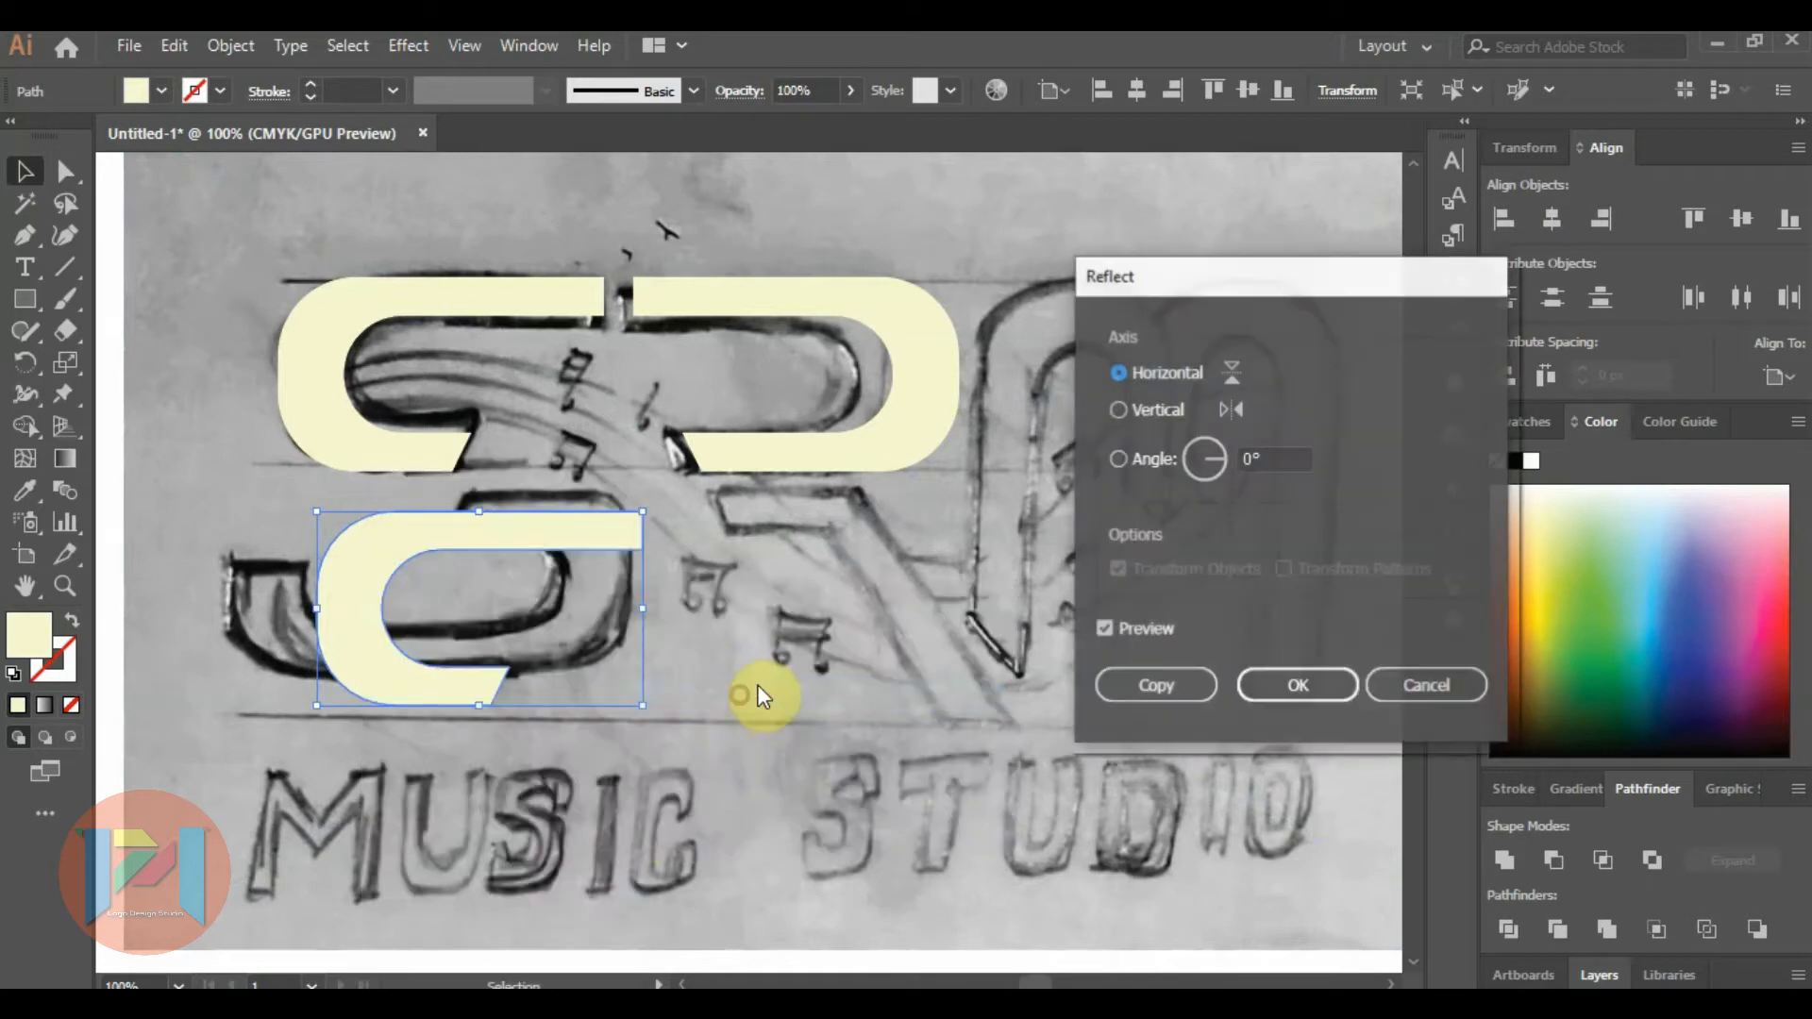
pyautogui.click(1115, 416)
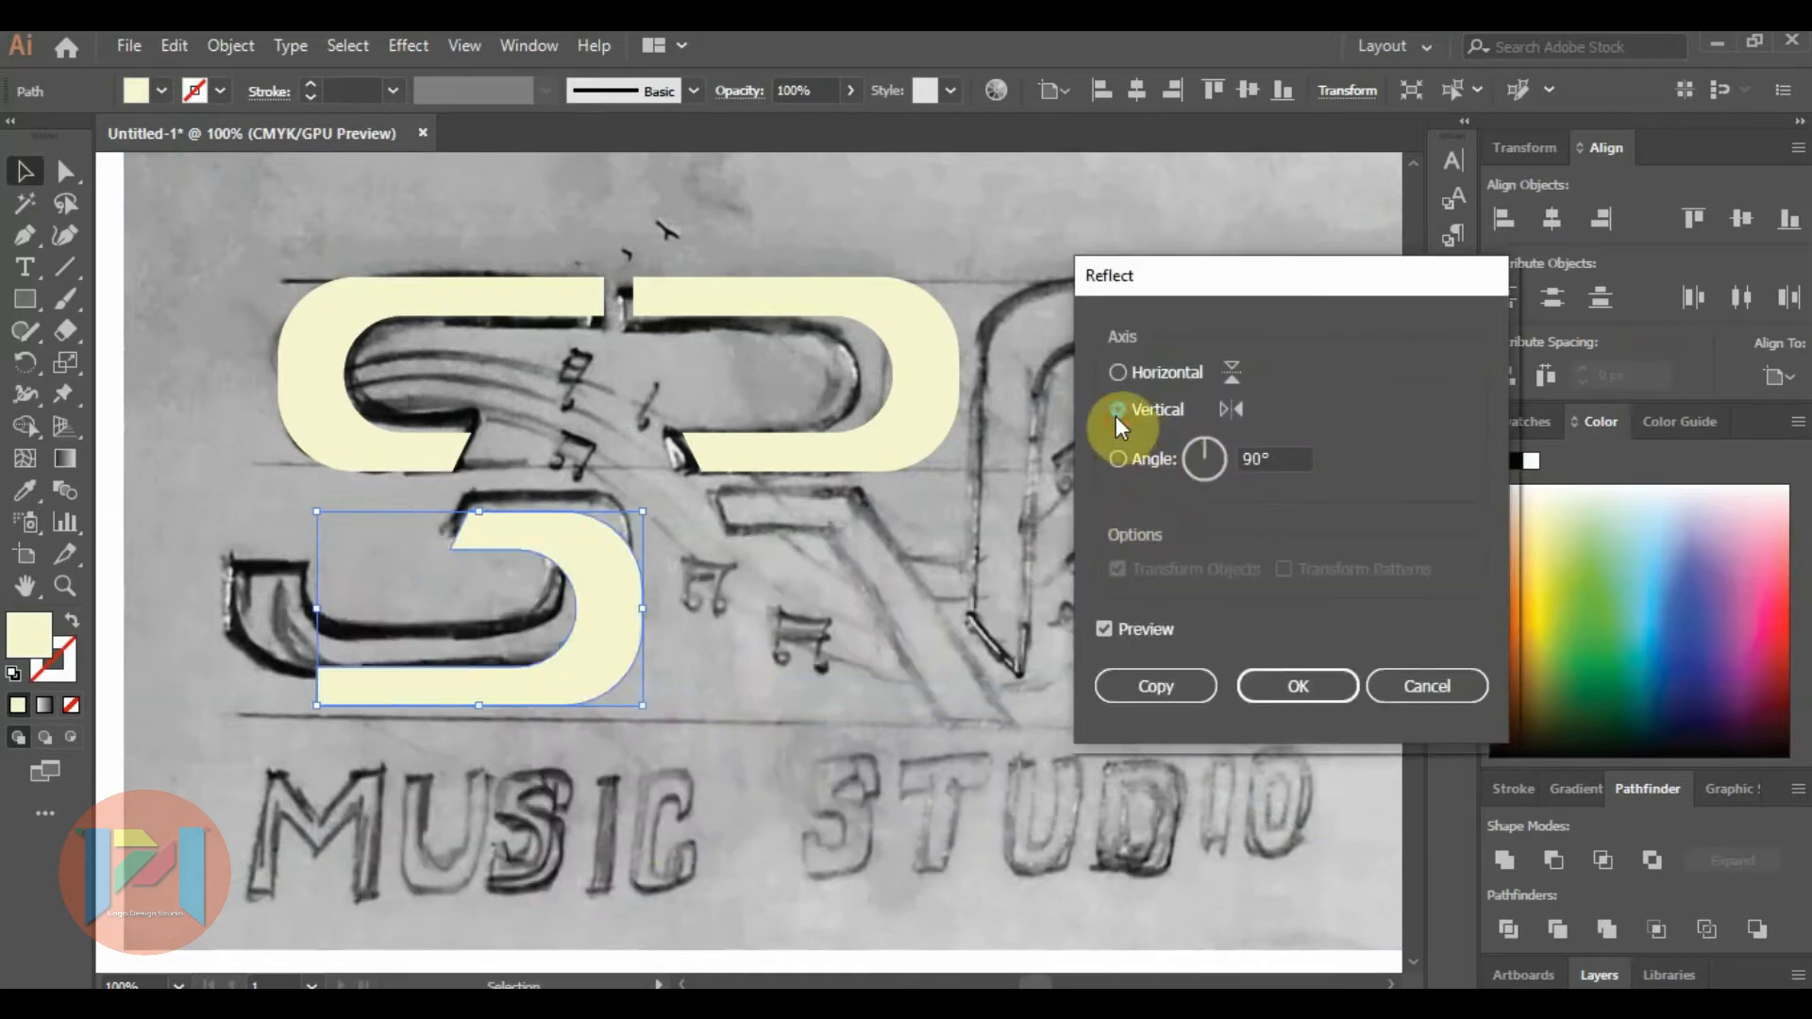
pyautogui.click(1298, 688)
pyautogui.moveTo(587, 572); pyautogui.dragTo(585, 555)
pyautogui.click(772, 631)
# Duplicate the lower S shape and place the copy beside it, beyond the open end of its bottom arm.
pyautogui.scroll(-1, 425, 595)
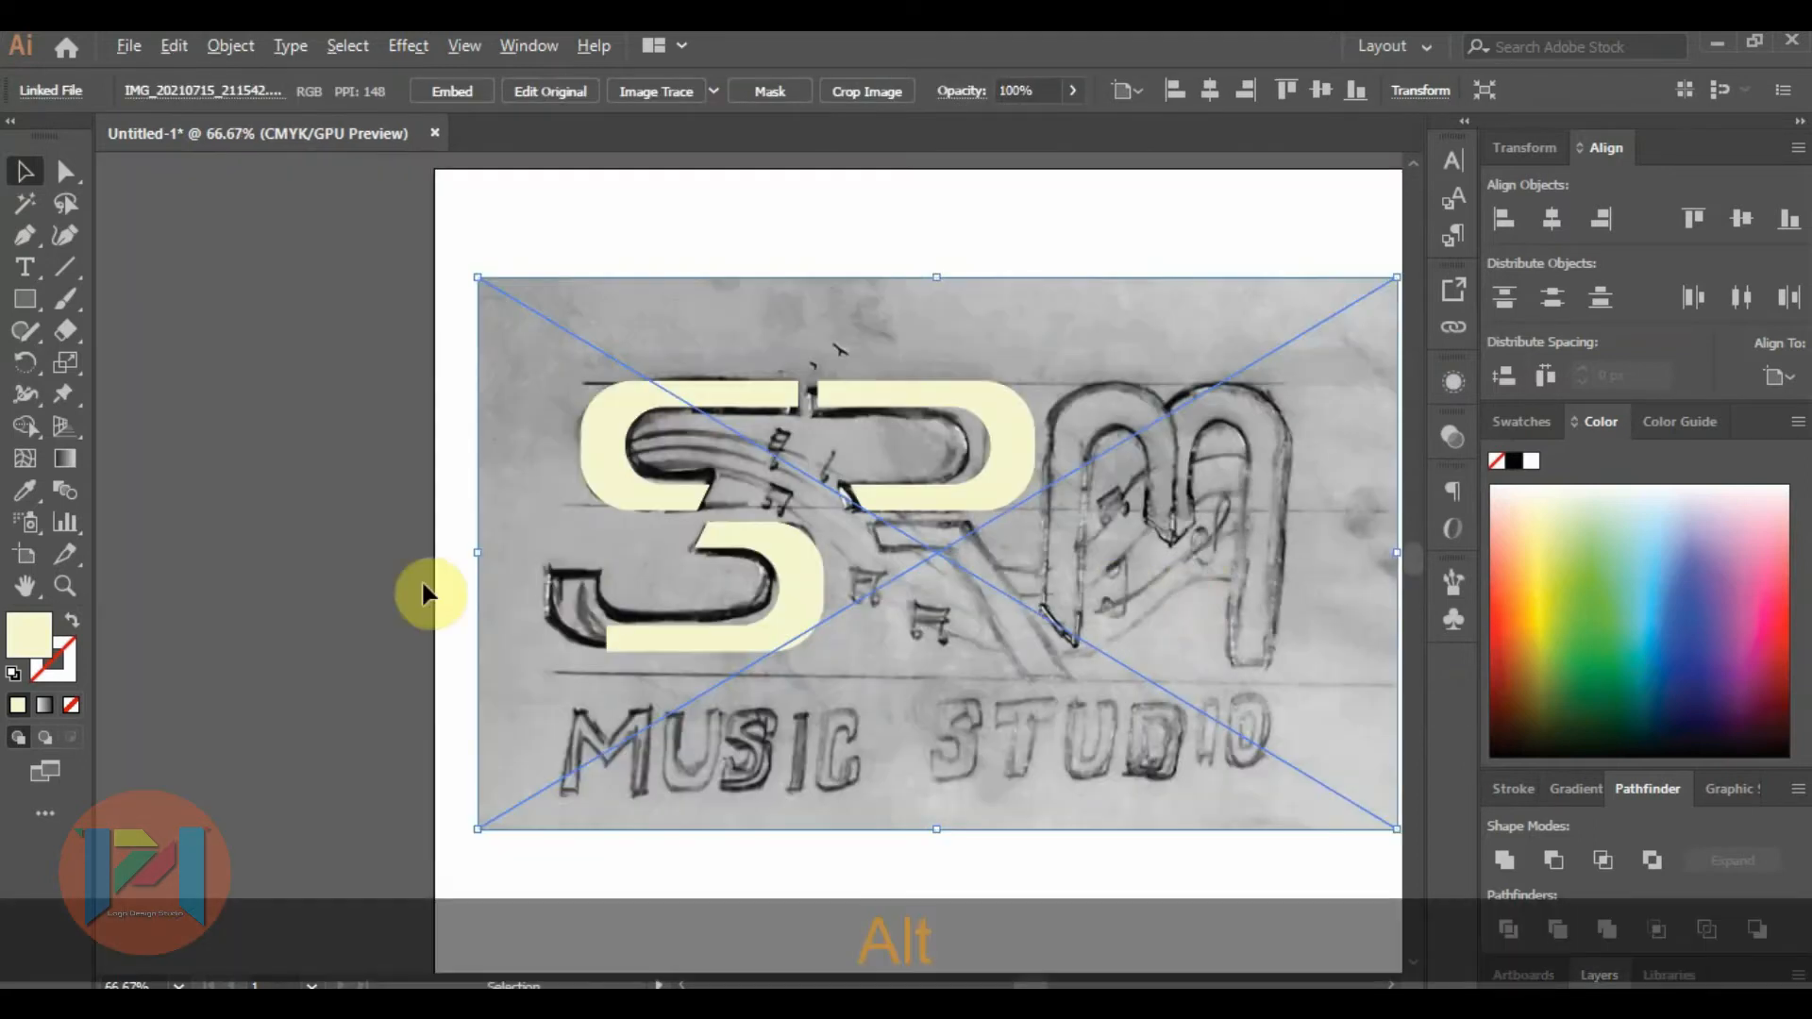
pyautogui.scroll(2, 420, 579)
pyautogui.moveTo(1264, 614); pyautogui.dragTo(721, 587)
# Reflect the duplicate about the vertical axis and move it so its bottom arm overlaps the original's bottom arm.
pyautogui.rightClick(723, 591)
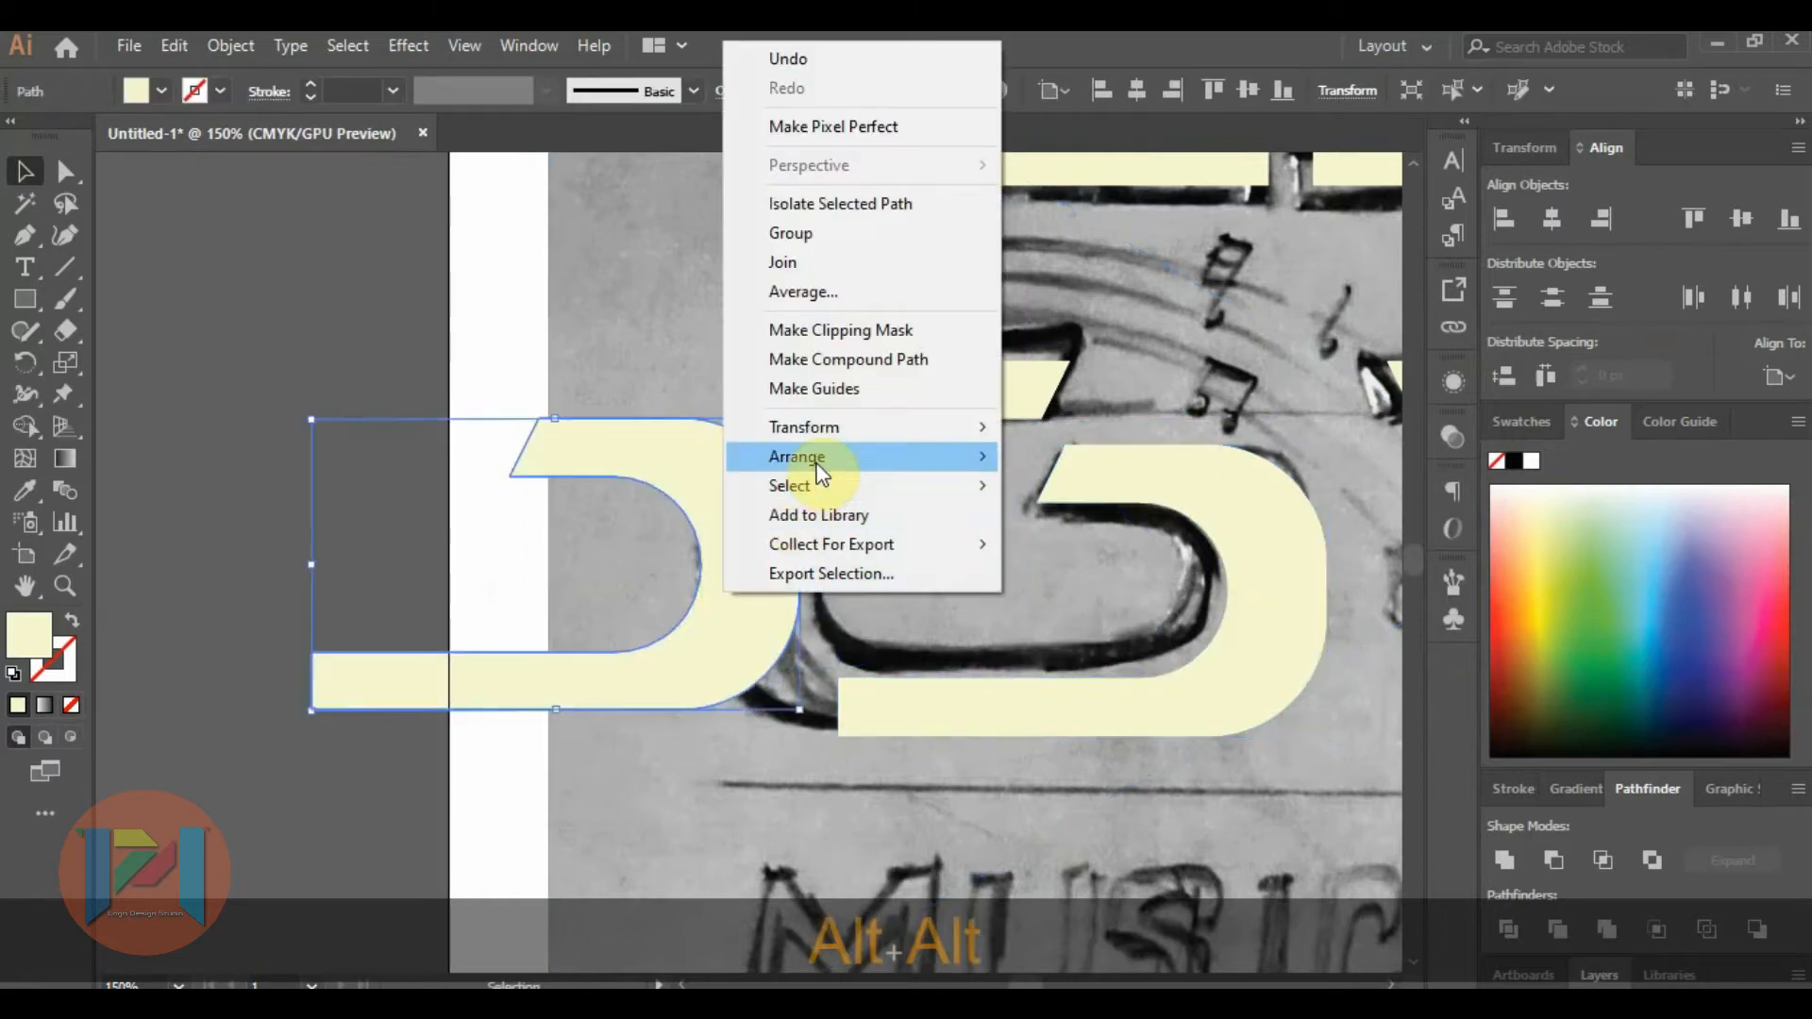
pyautogui.moveTo(819, 470)
pyautogui.moveTo(890, 429)
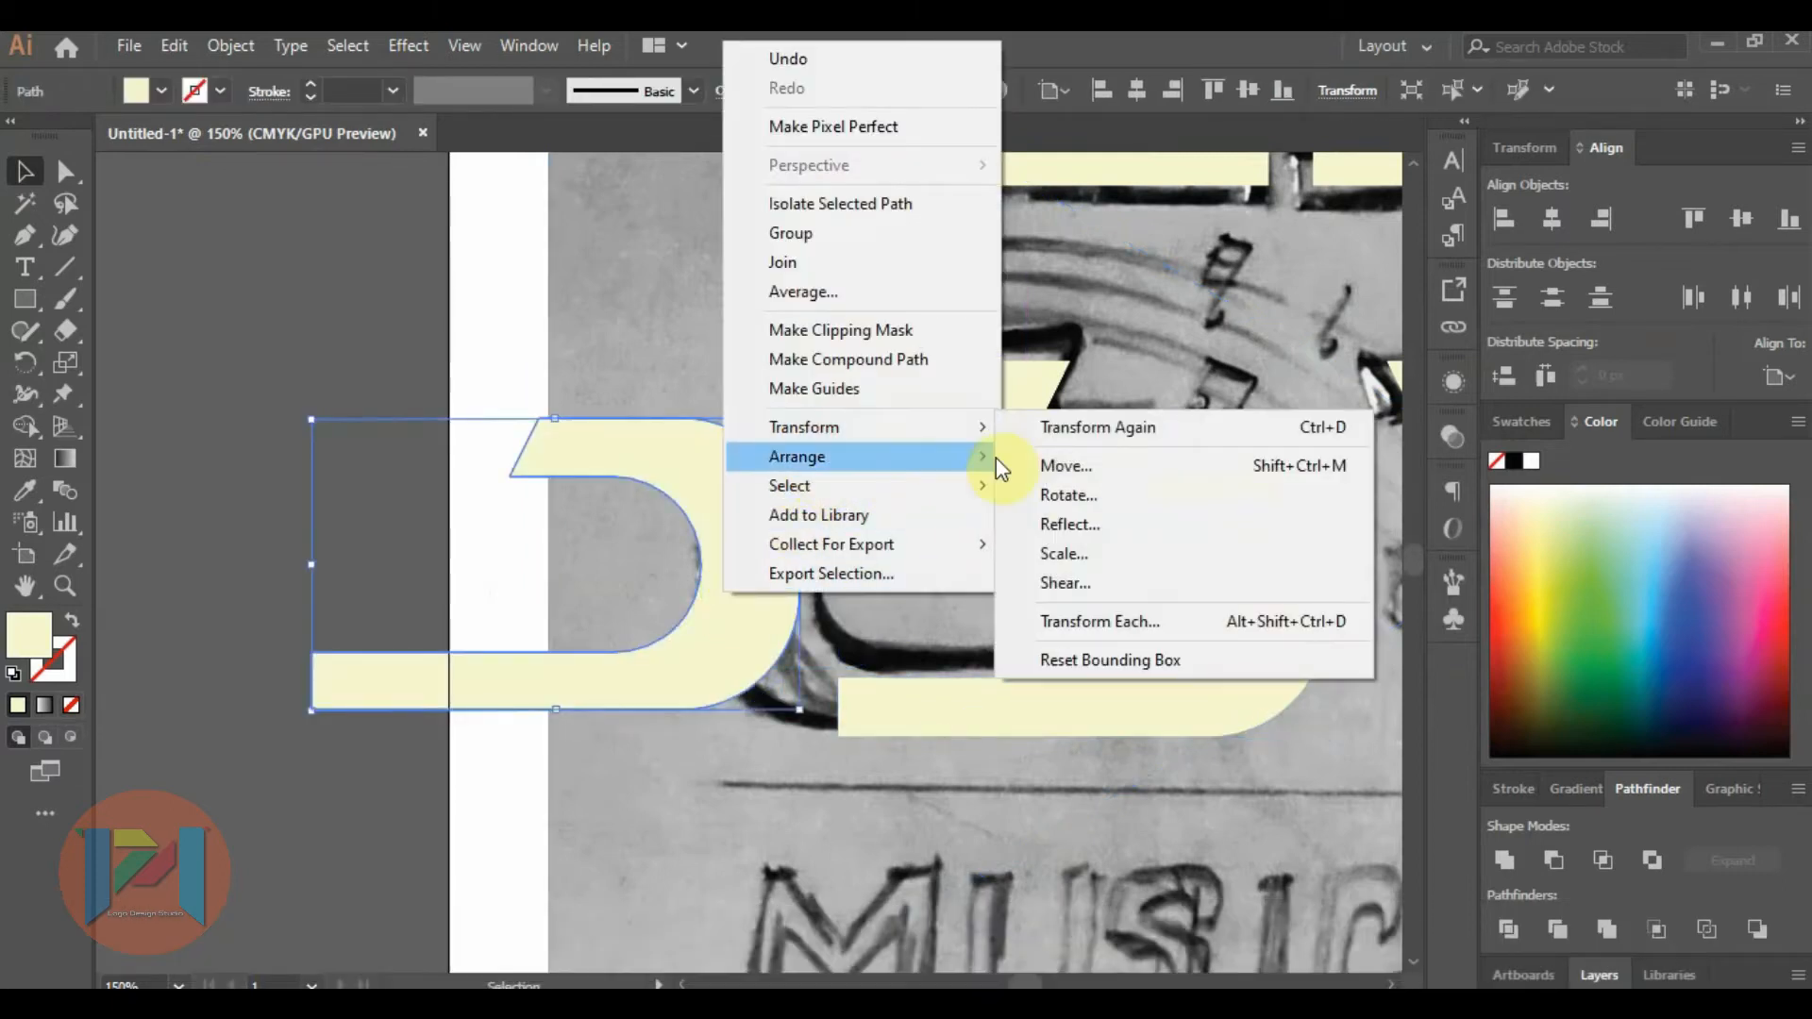
pyautogui.click(1072, 521)
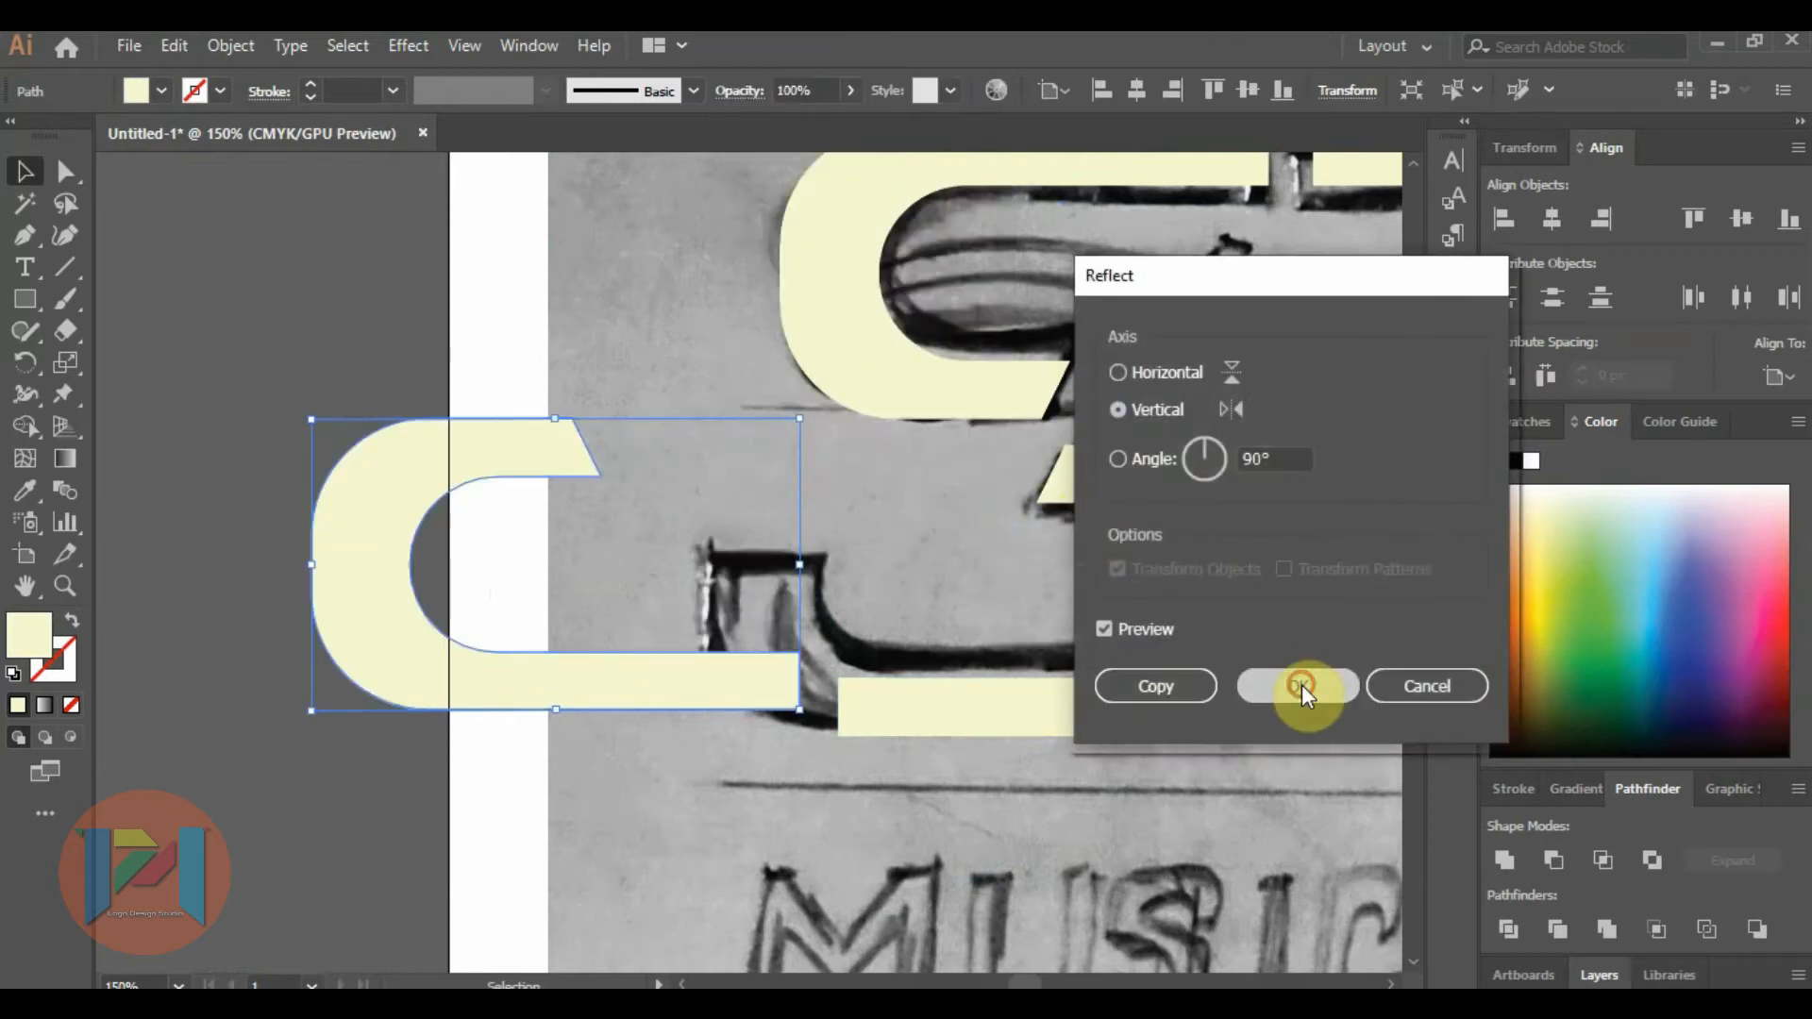
pyautogui.click(1301, 683)
pyautogui.moveTo(565, 678); pyautogui.dragTo(932, 706)
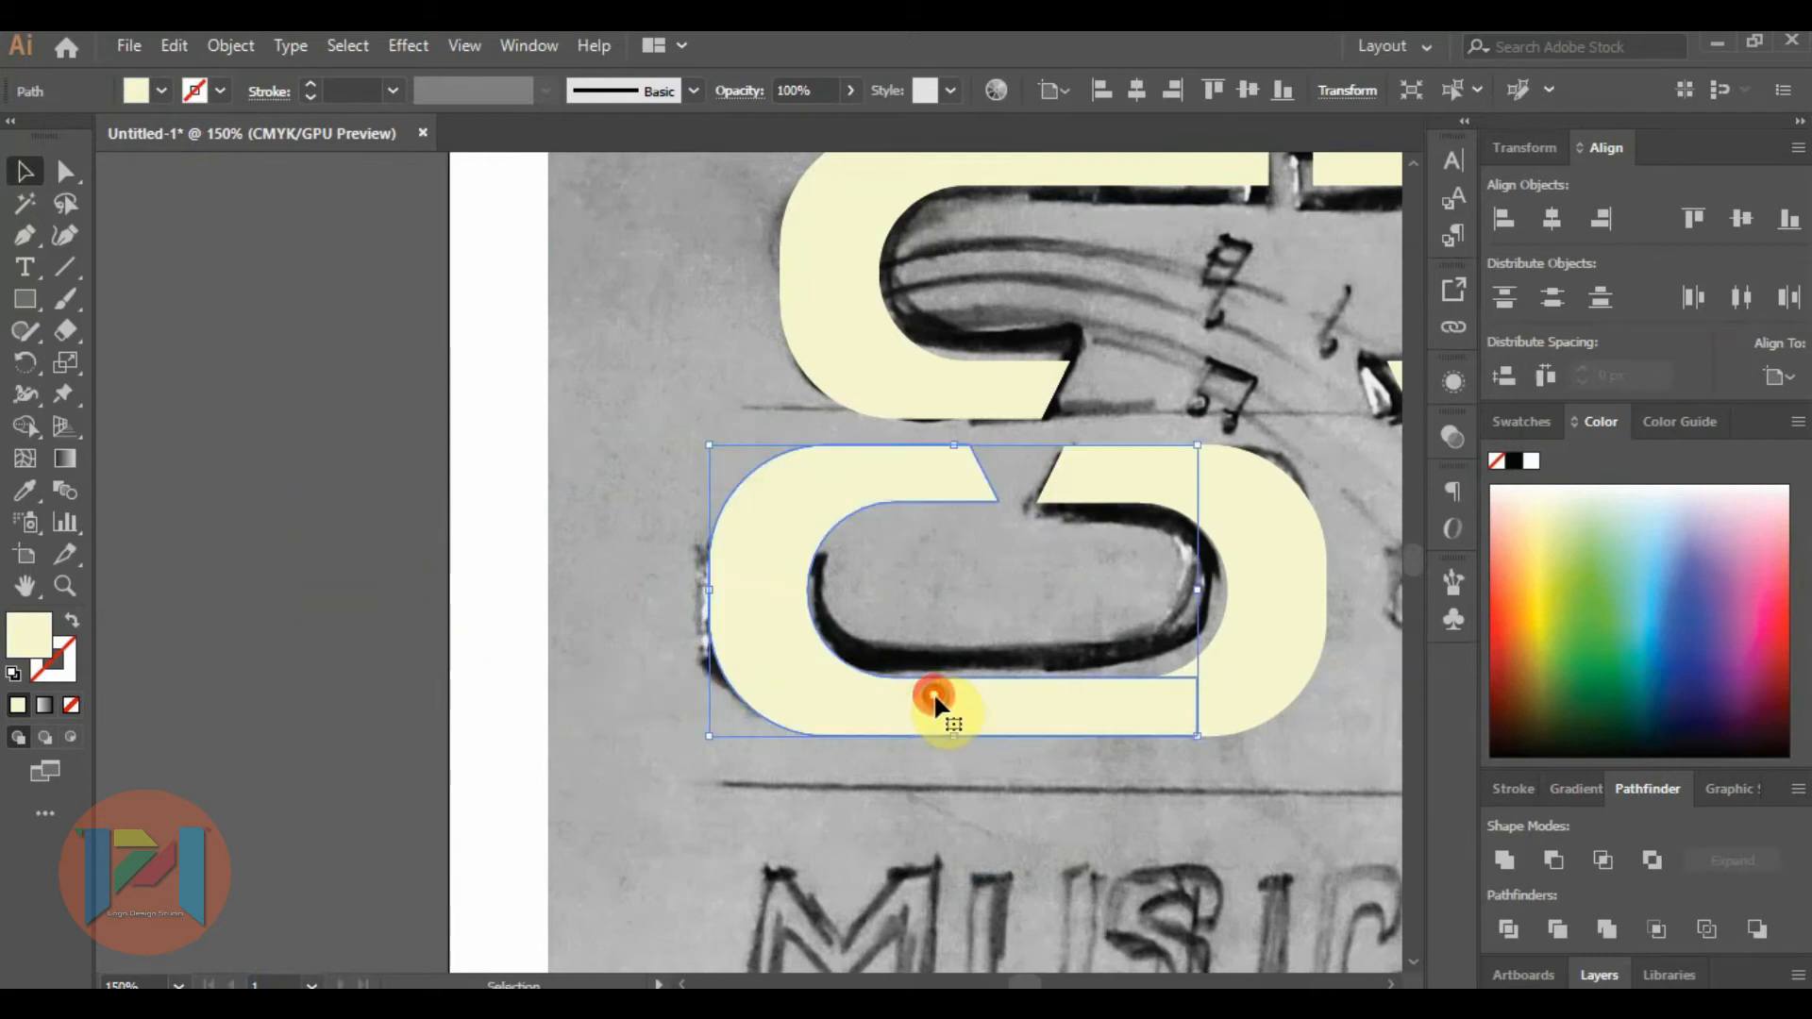
pyautogui.click(285, 472)
# Draw a rectangle covering the upper arm of the reflected duplicate, down to the sketched end of the S's lower stroke.
pyautogui.click(25, 300)
pyautogui.scroll(-1, 610, 518)
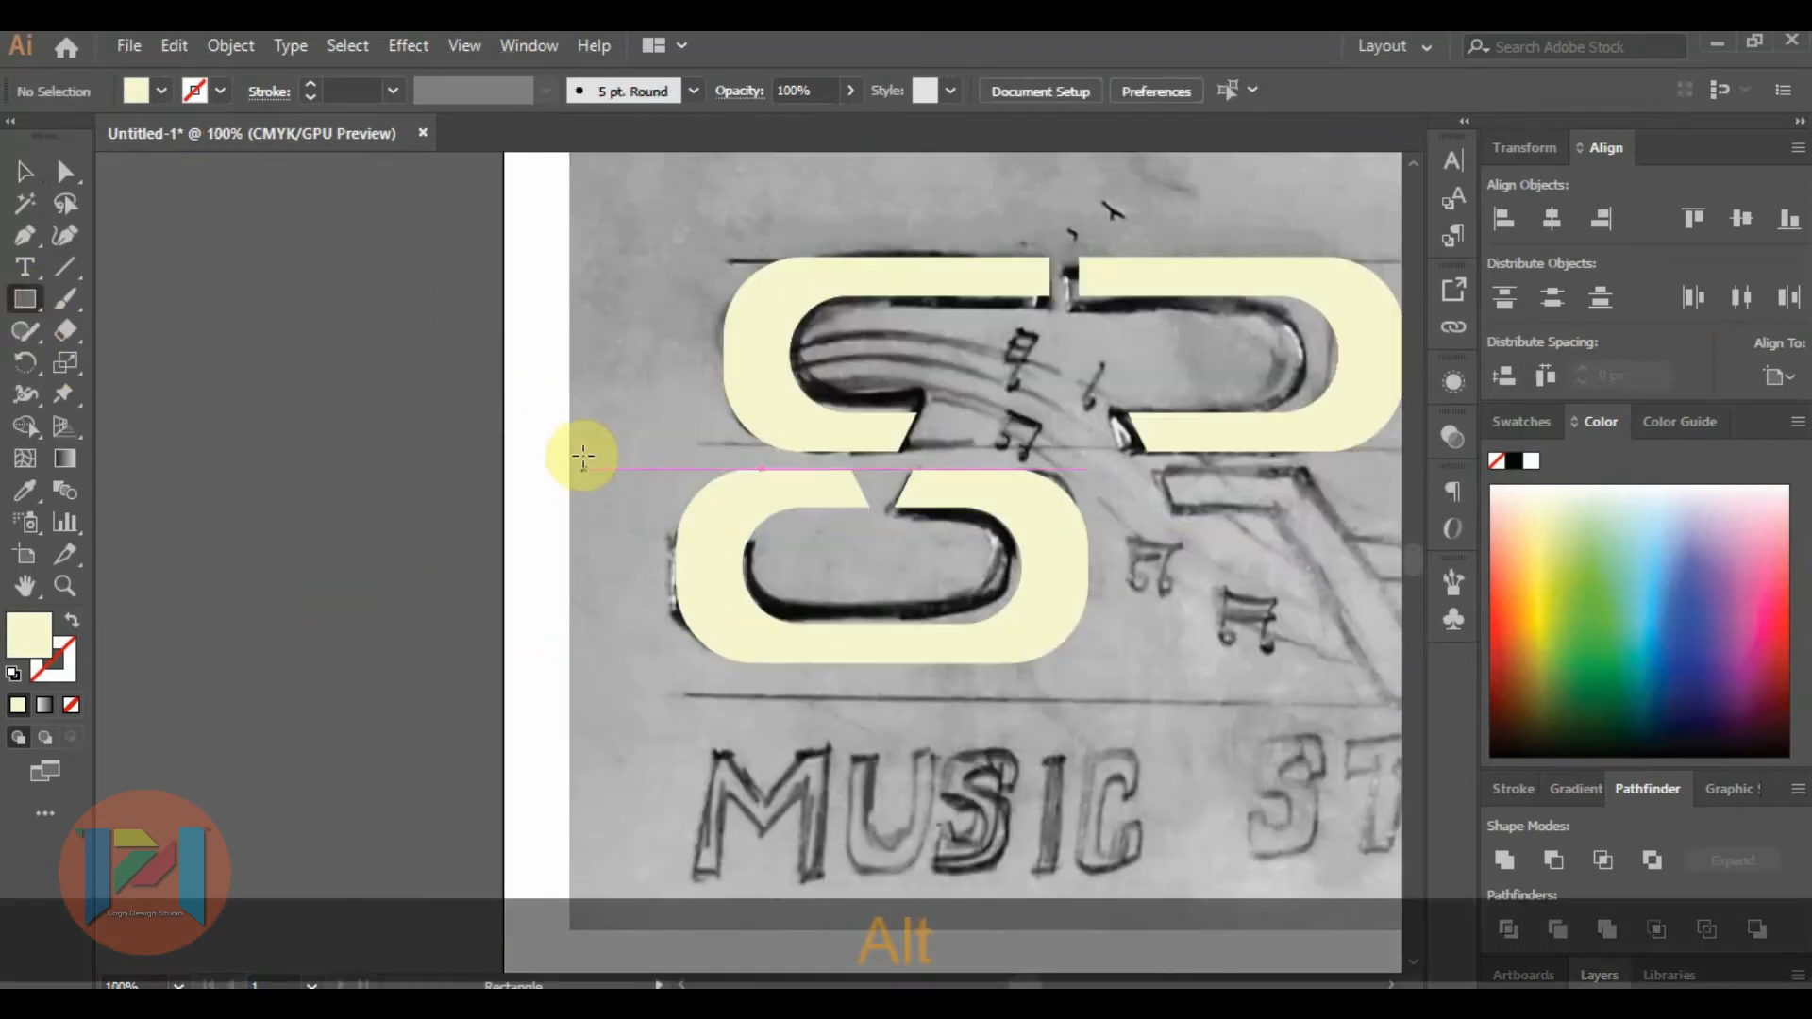
pyautogui.moveTo(563, 434); pyautogui.dragTo(885, 542)
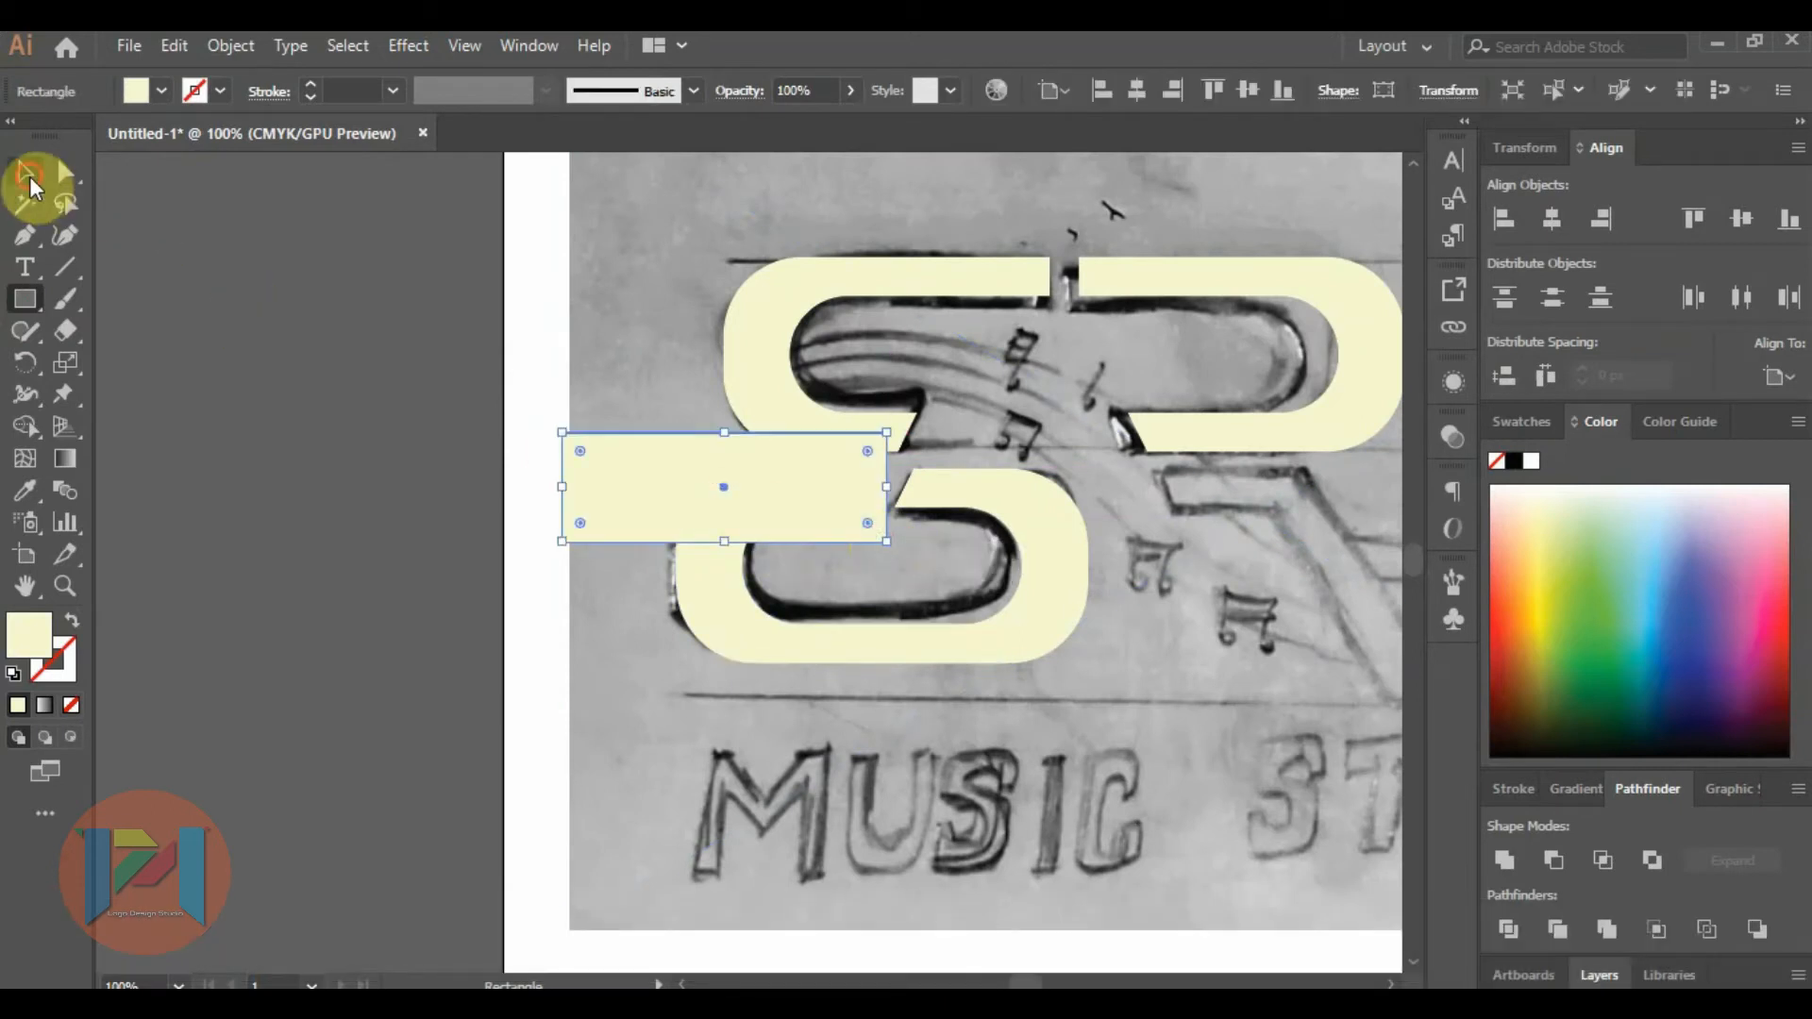
# Subtract the rectangle from the reflected duplicate with Minus Front to cut away its upper arm.
pyautogui.click(31, 185)
pyautogui.keyDown('shift'); pyautogui.click(1027, 517); pyautogui.keyUp('shift')
pyautogui.keyDown('shift'); pyautogui.click(721, 594); pyautogui.keyUp('shift')
pyautogui.keyDown('shift'); pyautogui.click(1064, 591); pyautogui.keyUp('shift')
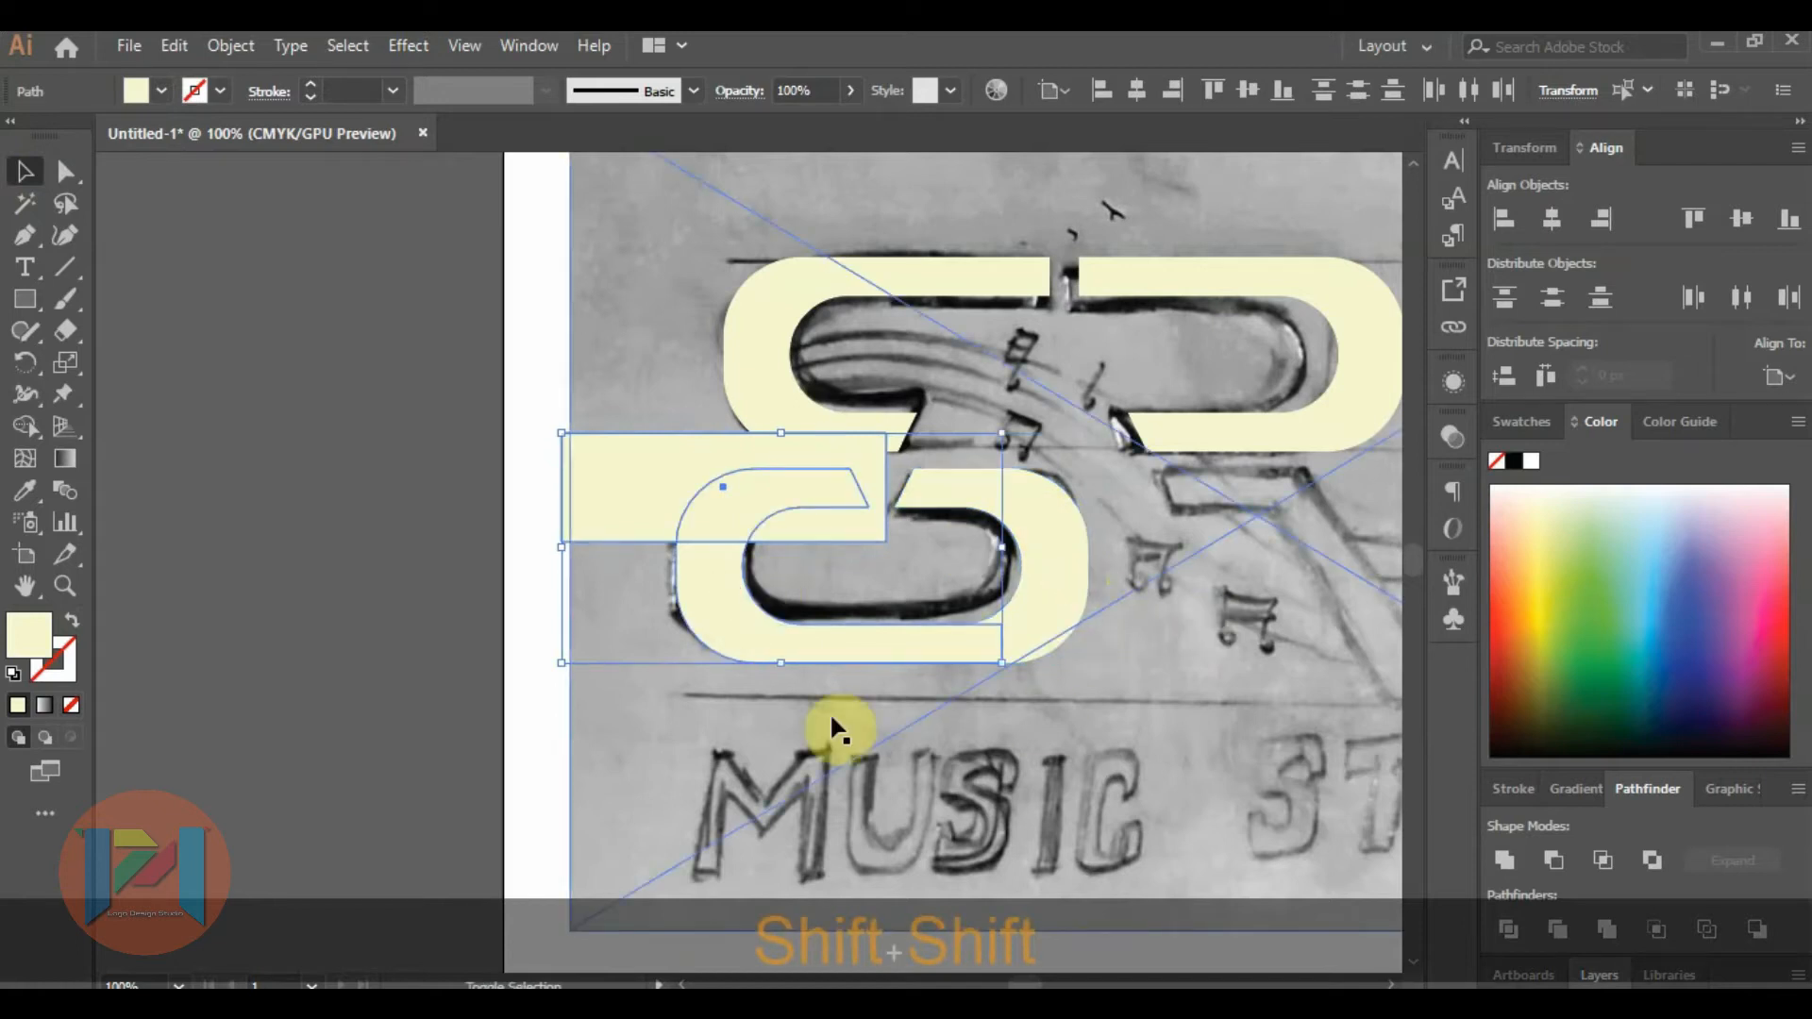
pyautogui.click(1550, 859)
pyautogui.click(22, 173)
pyautogui.click(240, 266)
# Unite the trimmed duplicate with the lower S shape into one shape.
pyautogui.click(722, 590)
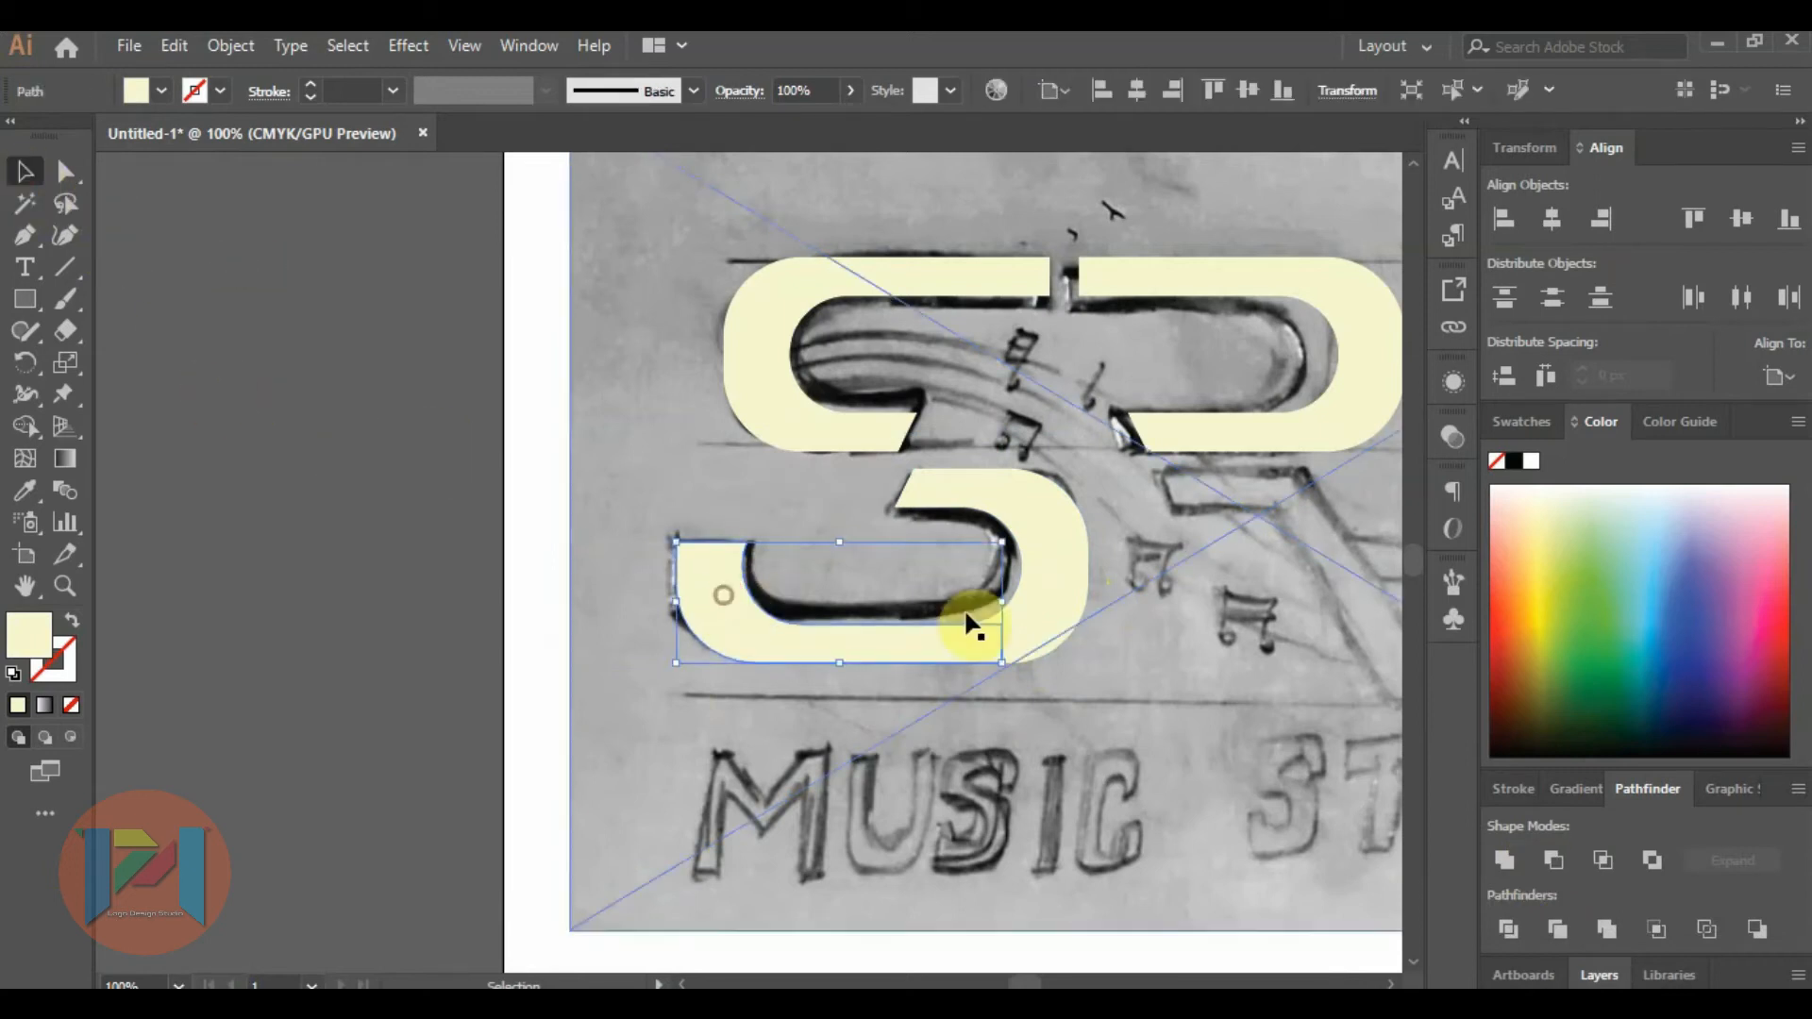
pyautogui.keyDown('shift'); pyautogui.click(1041, 578); pyautogui.keyUp('shift')
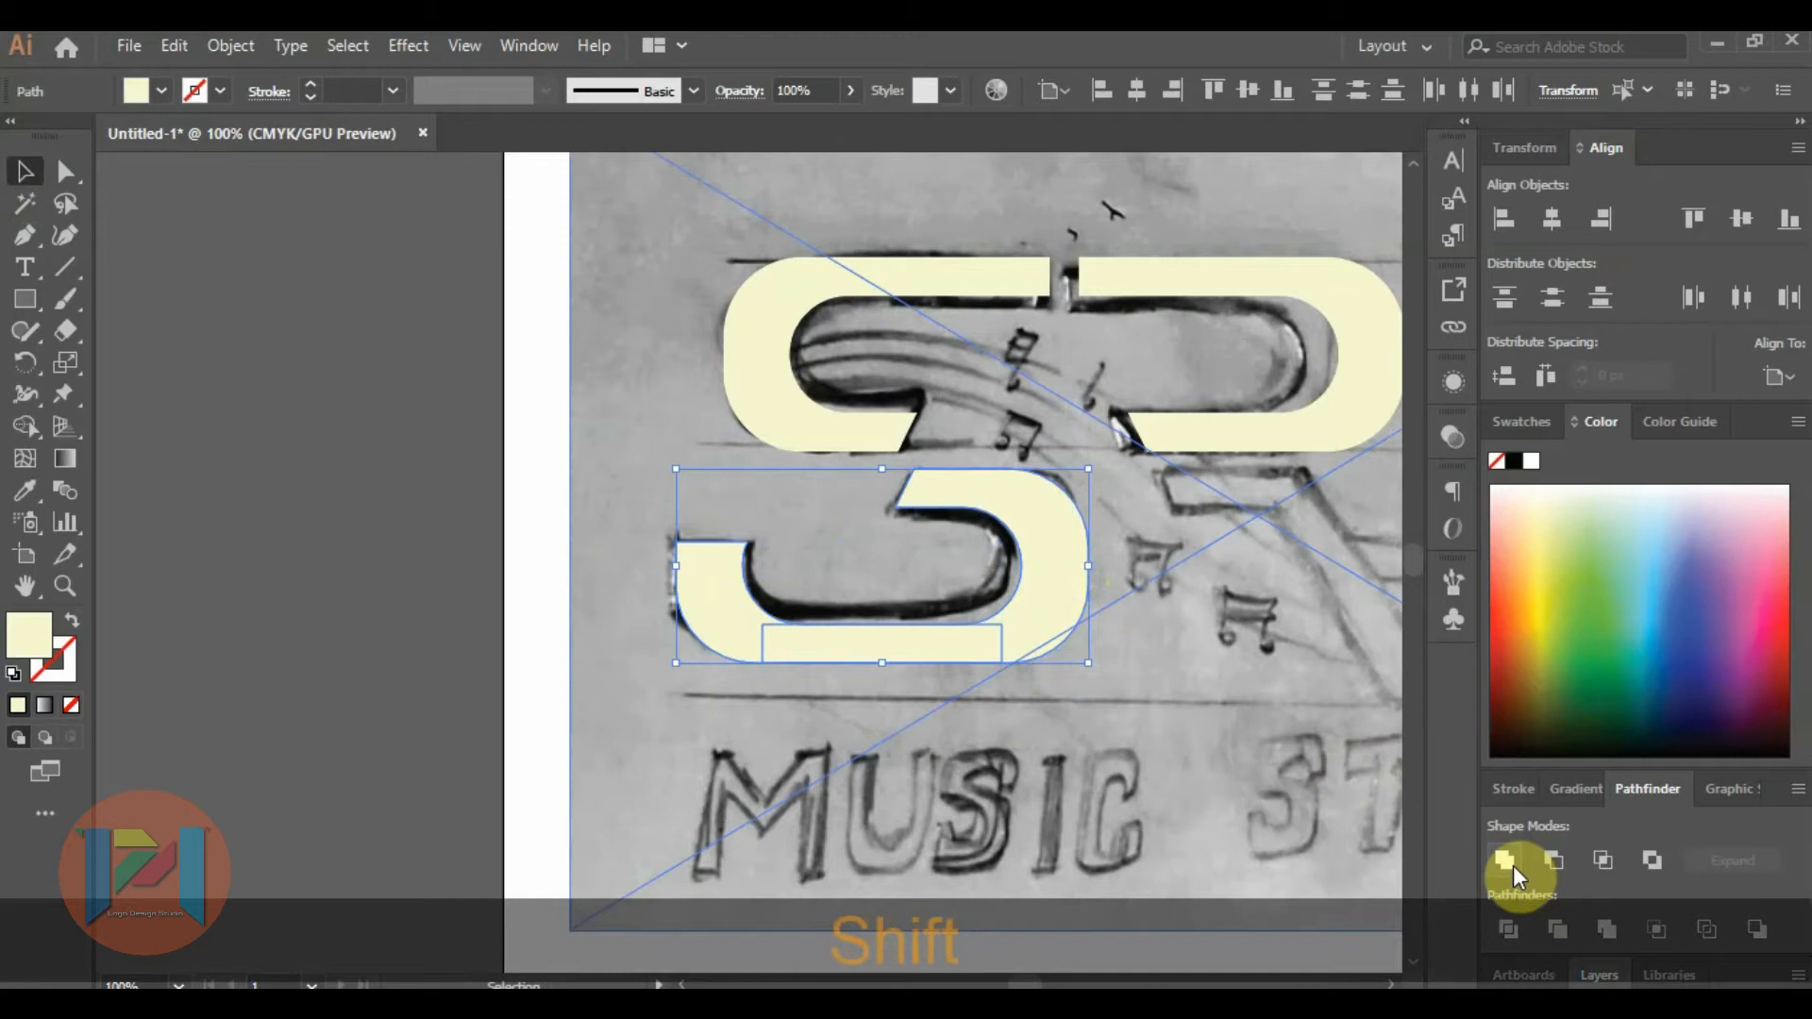
pyautogui.click(1514, 864)
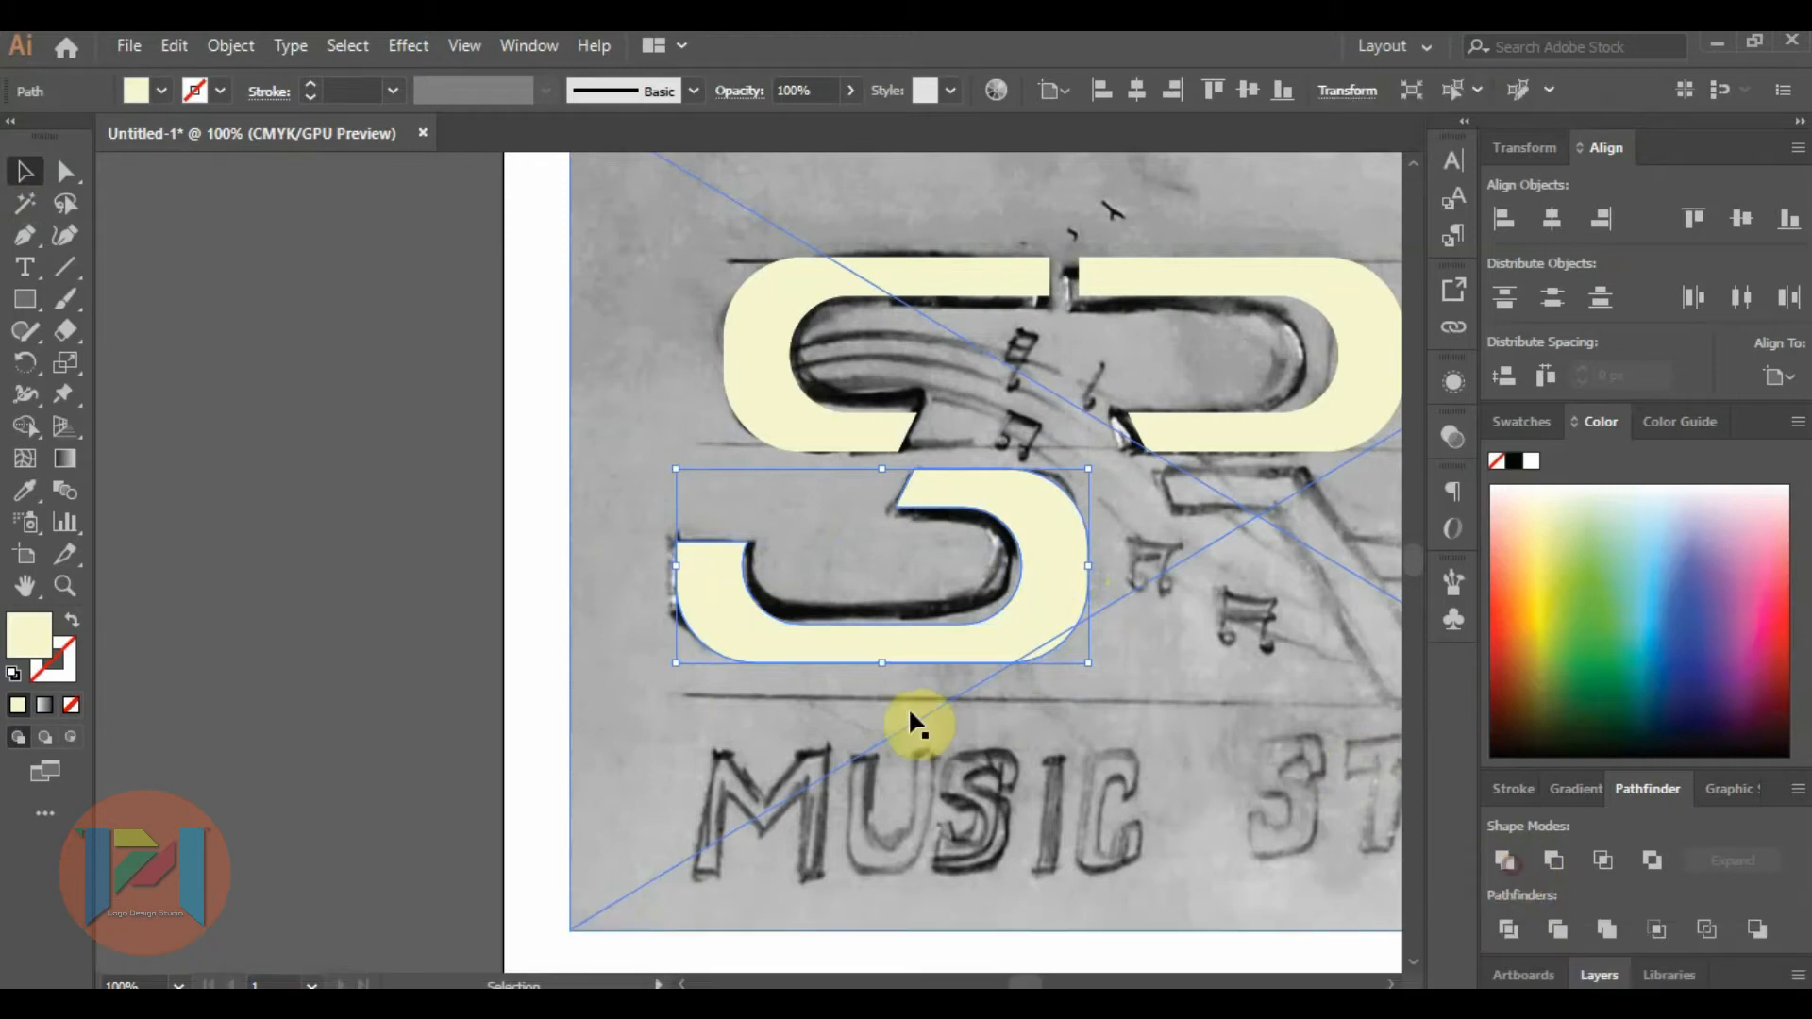
pyautogui.click(471, 618)
# Start tracing the sketched R leg with the Pen tool along its top edge, outer diagonal and foot, ending level with the S's base.
pyautogui.scroll(-2, 377, 546)
pyautogui.scroll(1, 982, 557)
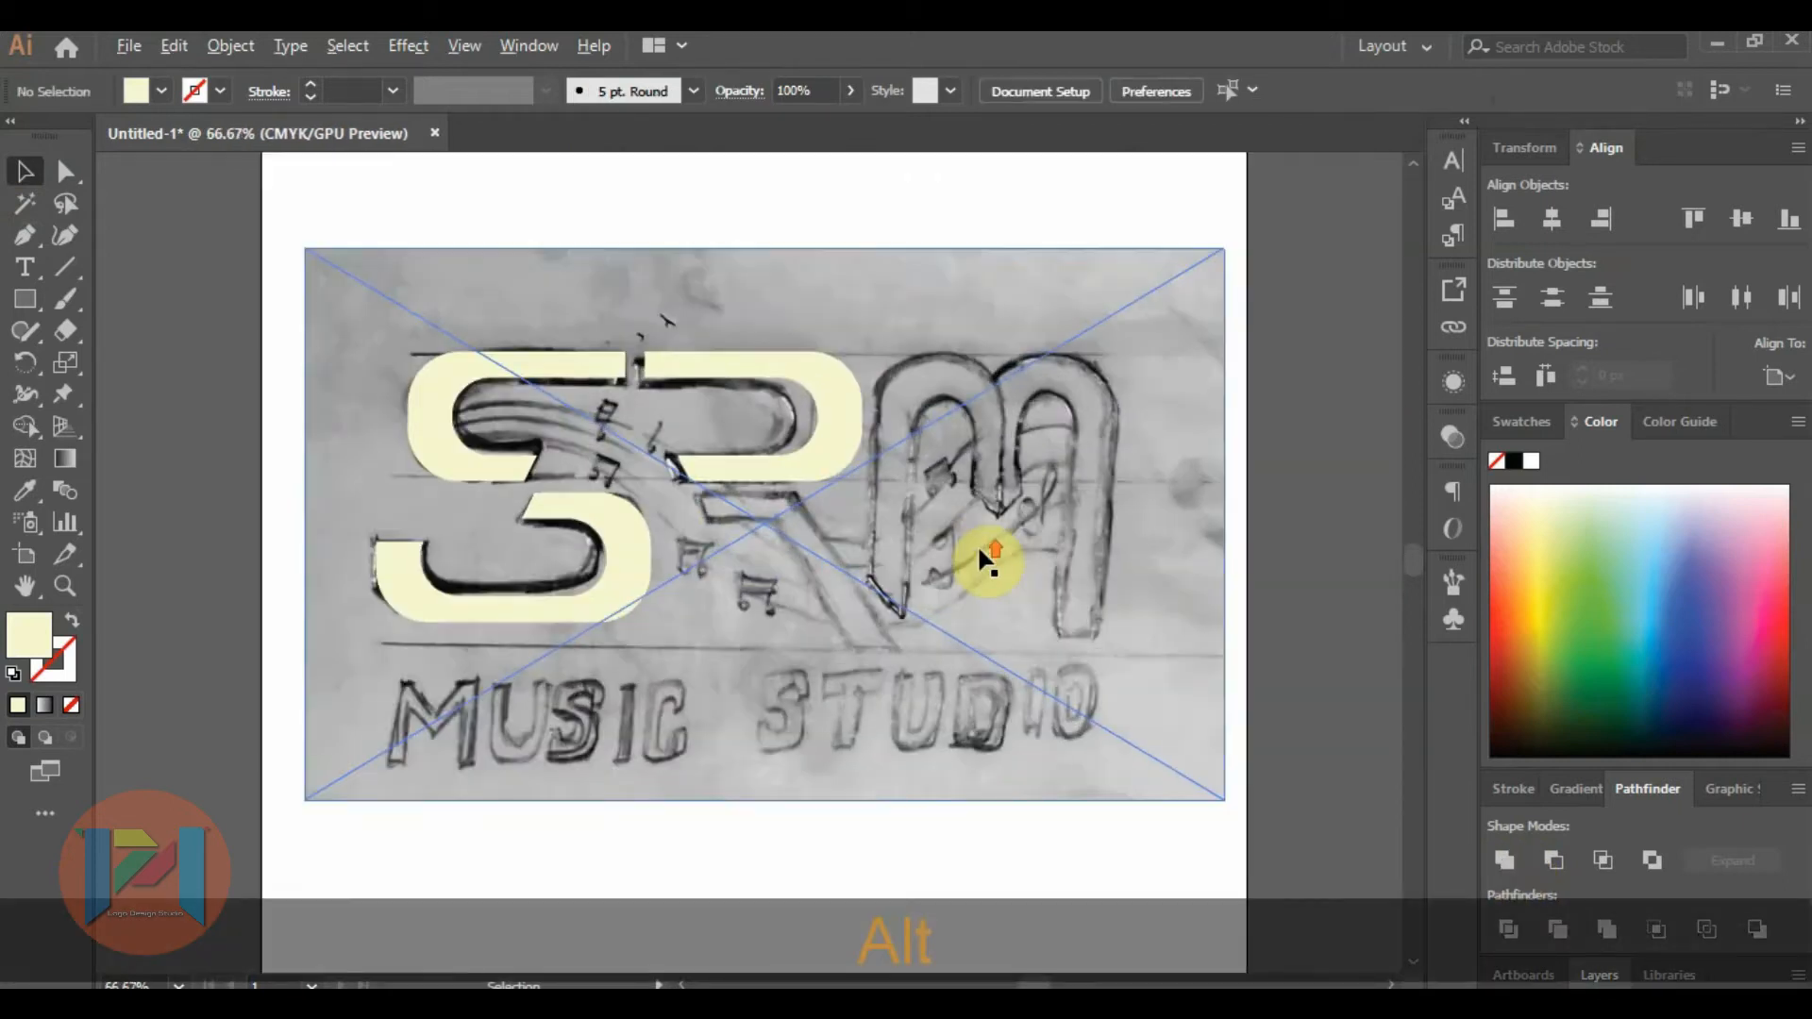
pyautogui.scroll(1, 981, 557)
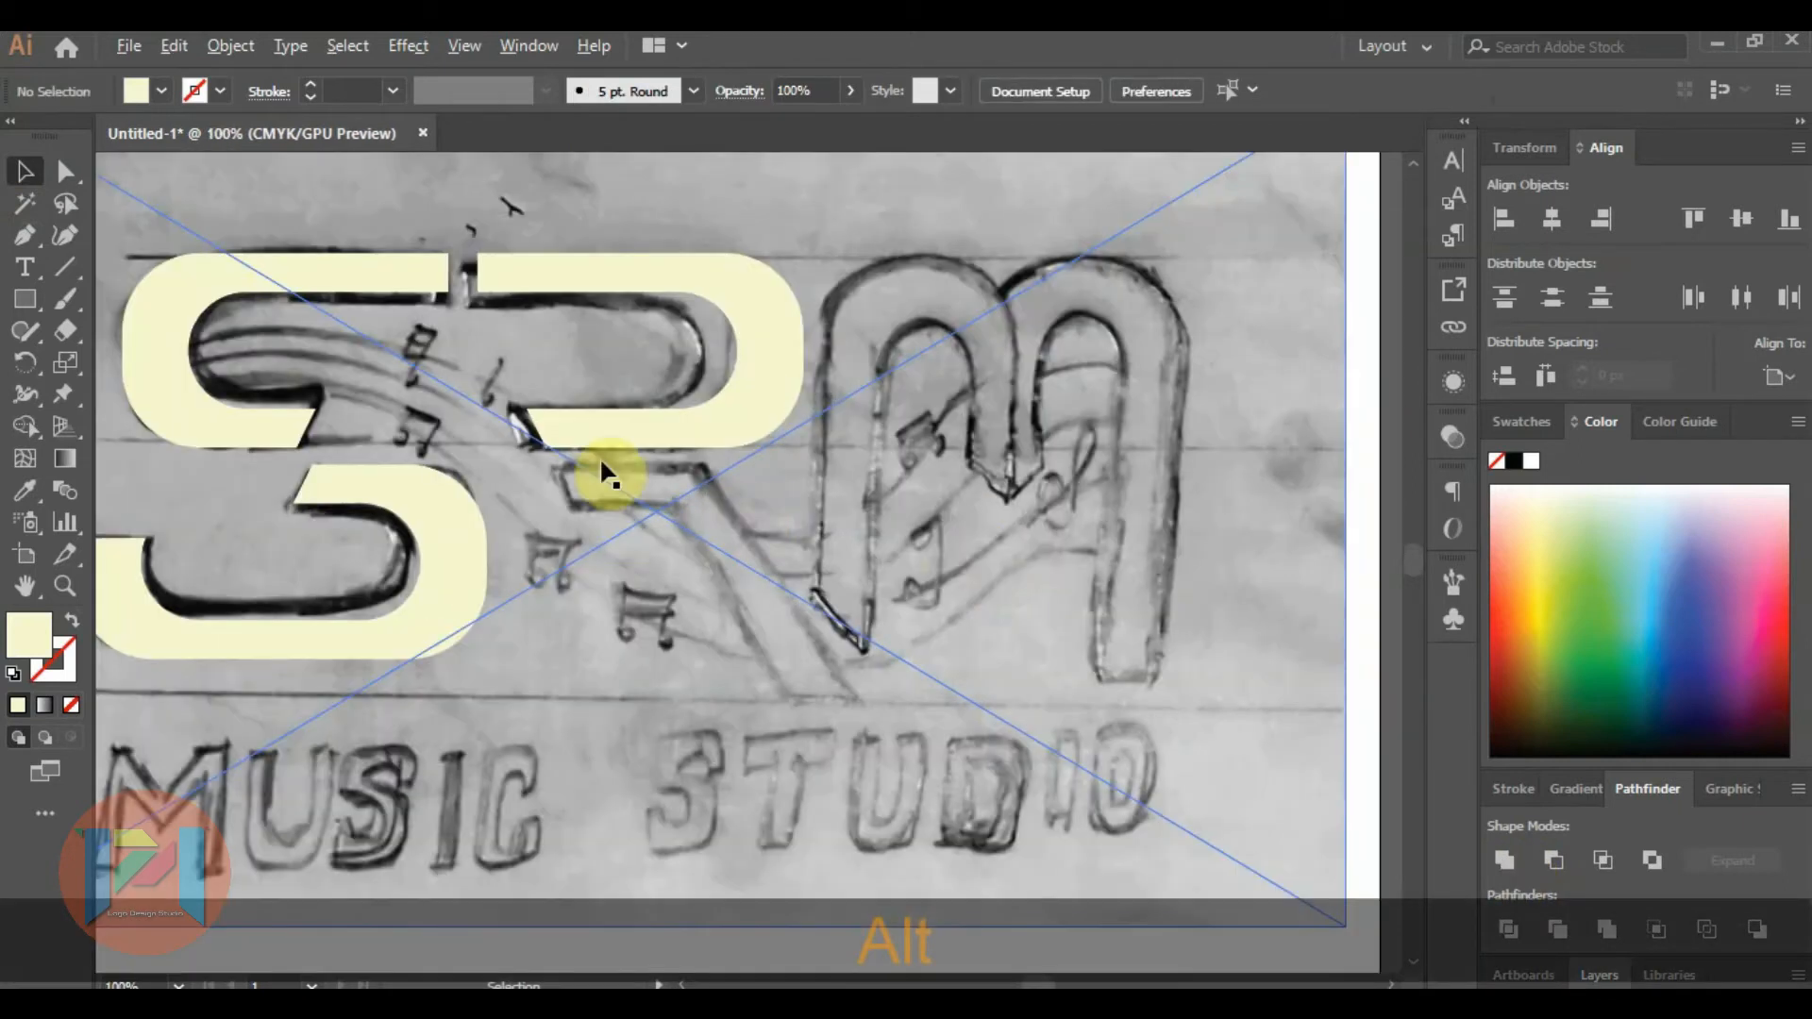
pyautogui.click(23, 235)
pyautogui.moveTo(562, 465); pyautogui.dragTo(705, 479)
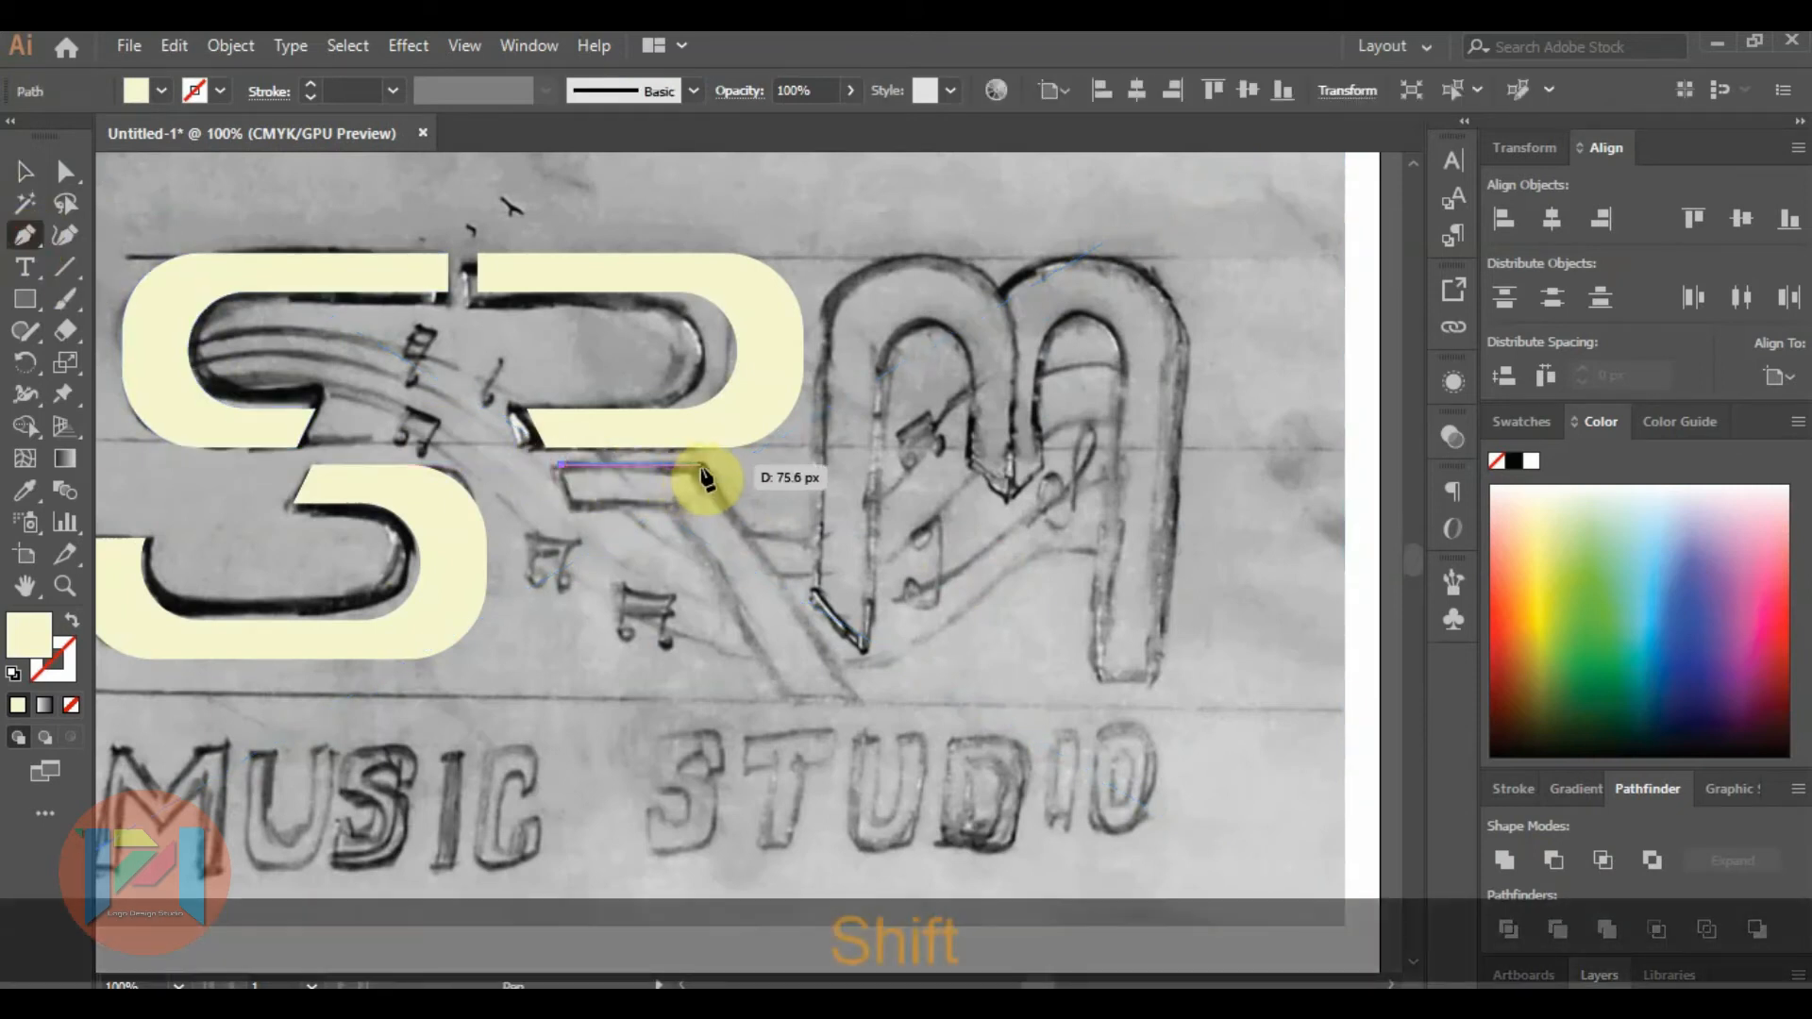
pyautogui.keyDown('shift'); pyautogui.click(703, 468); pyautogui.keyUp('shift')
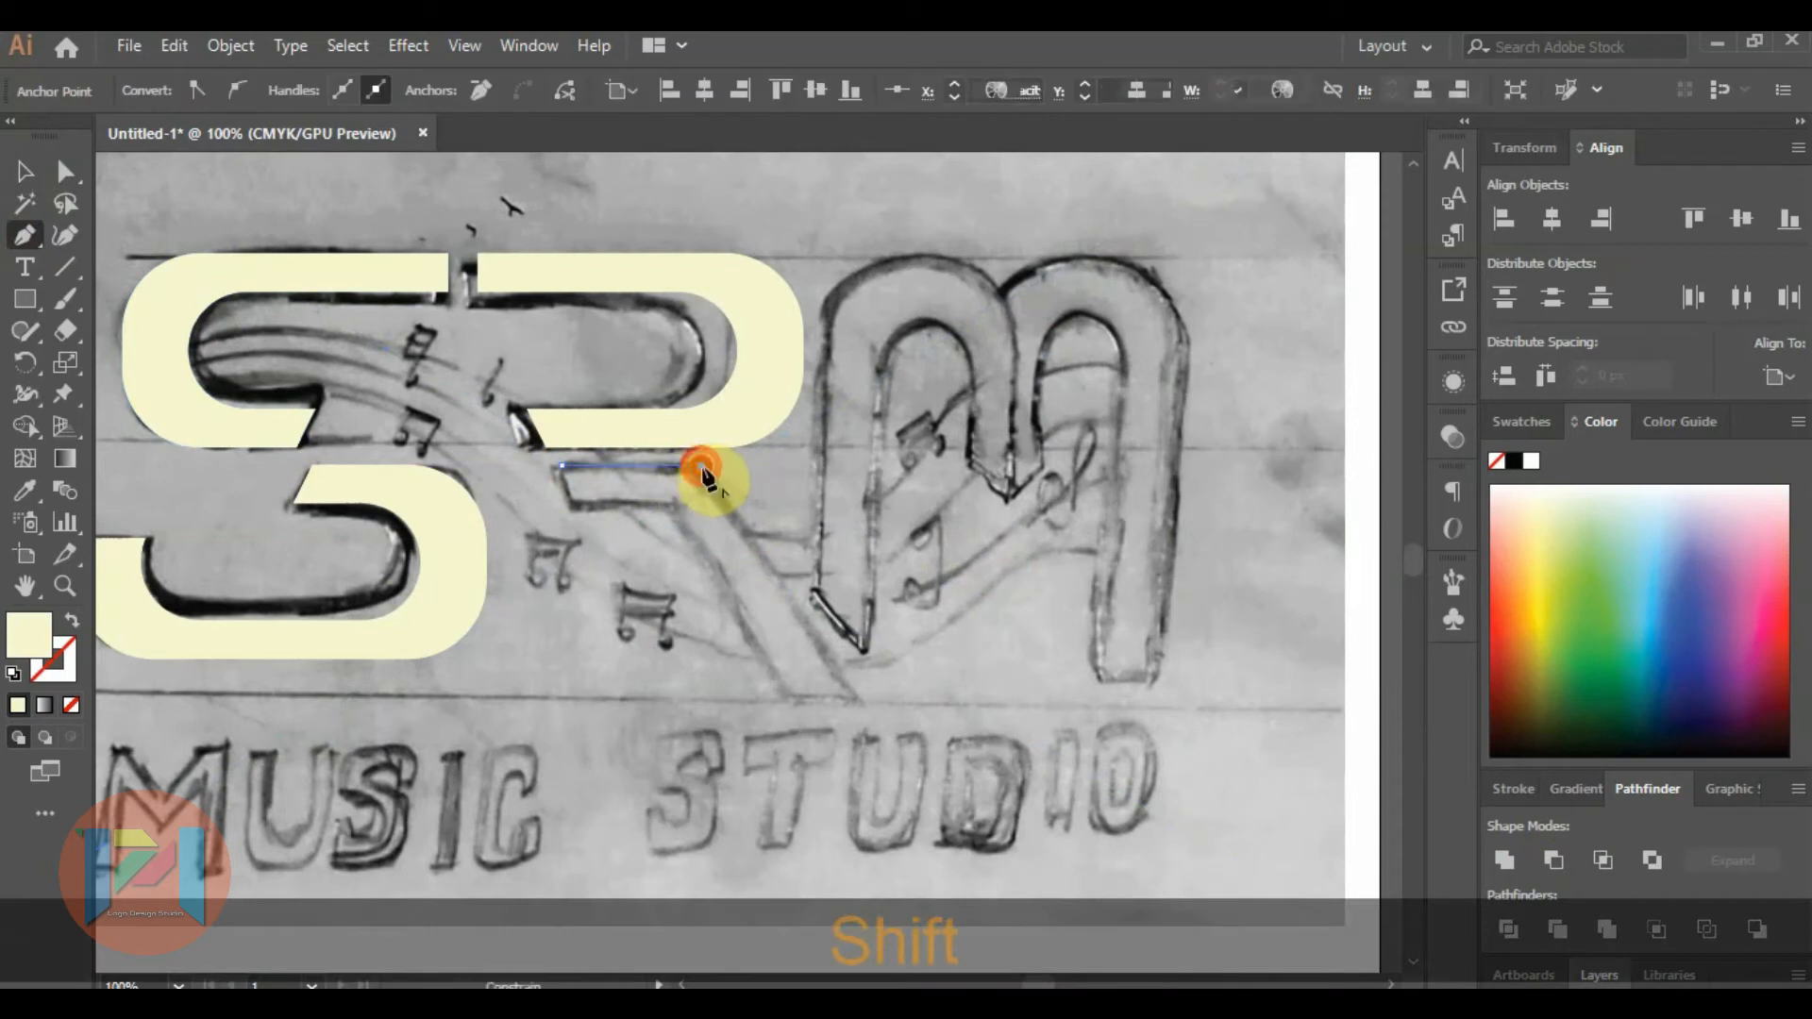
pyautogui.click(827, 664)
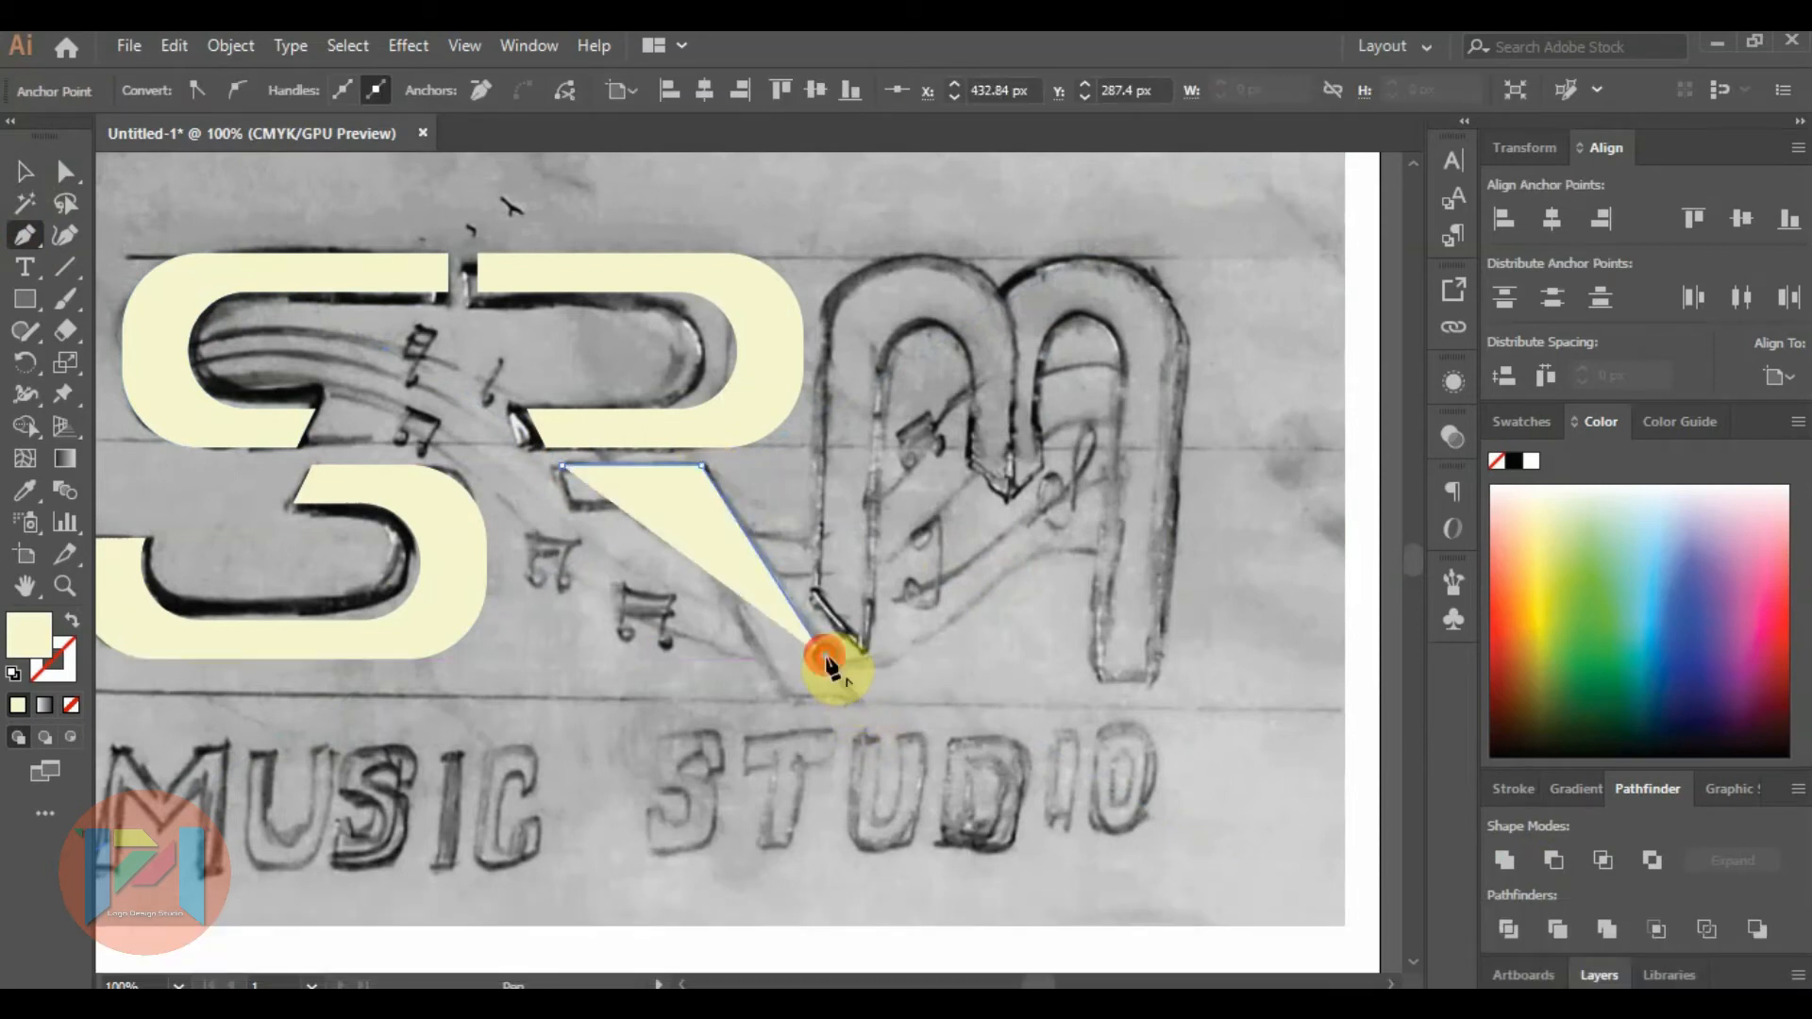
pyautogui.click(763, 658)
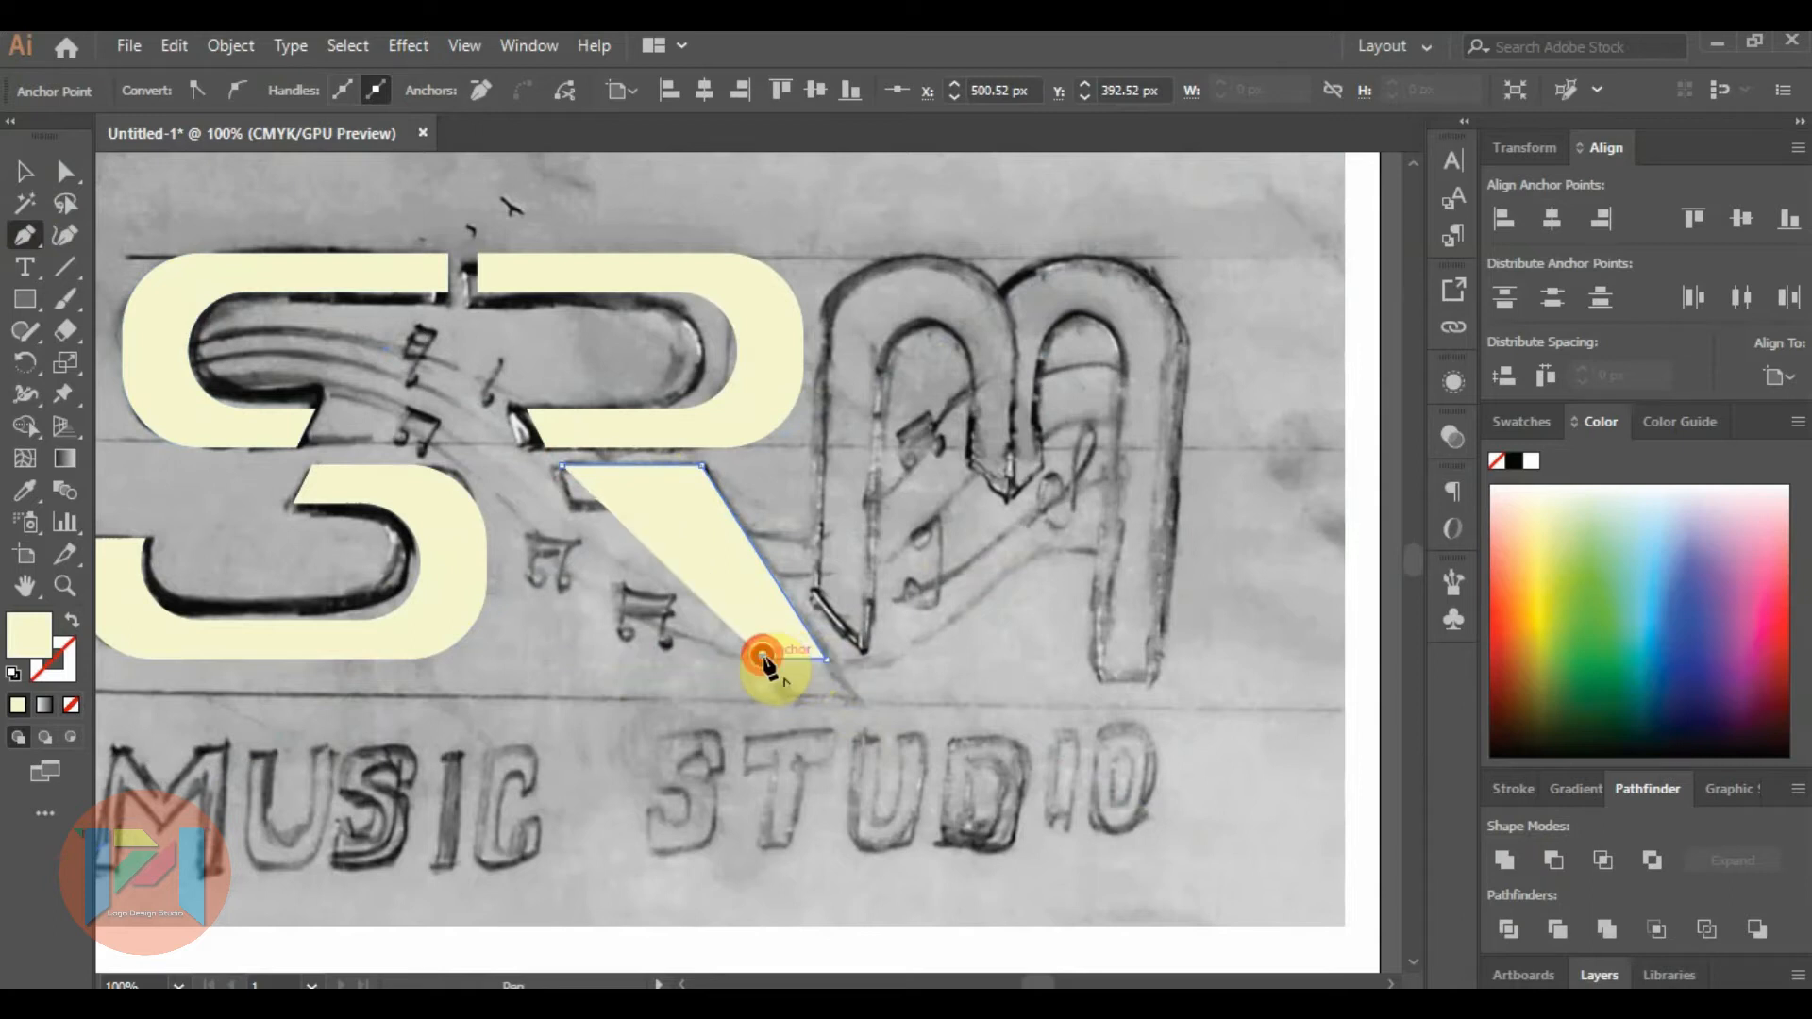
# Lower the opacity of the R leg path to 49%.
pyautogui.click(1453, 436)
pyautogui.click(1387, 465)
pyautogui.moveTo(1381, 497); pyautogui.dragTo(1333, 500)
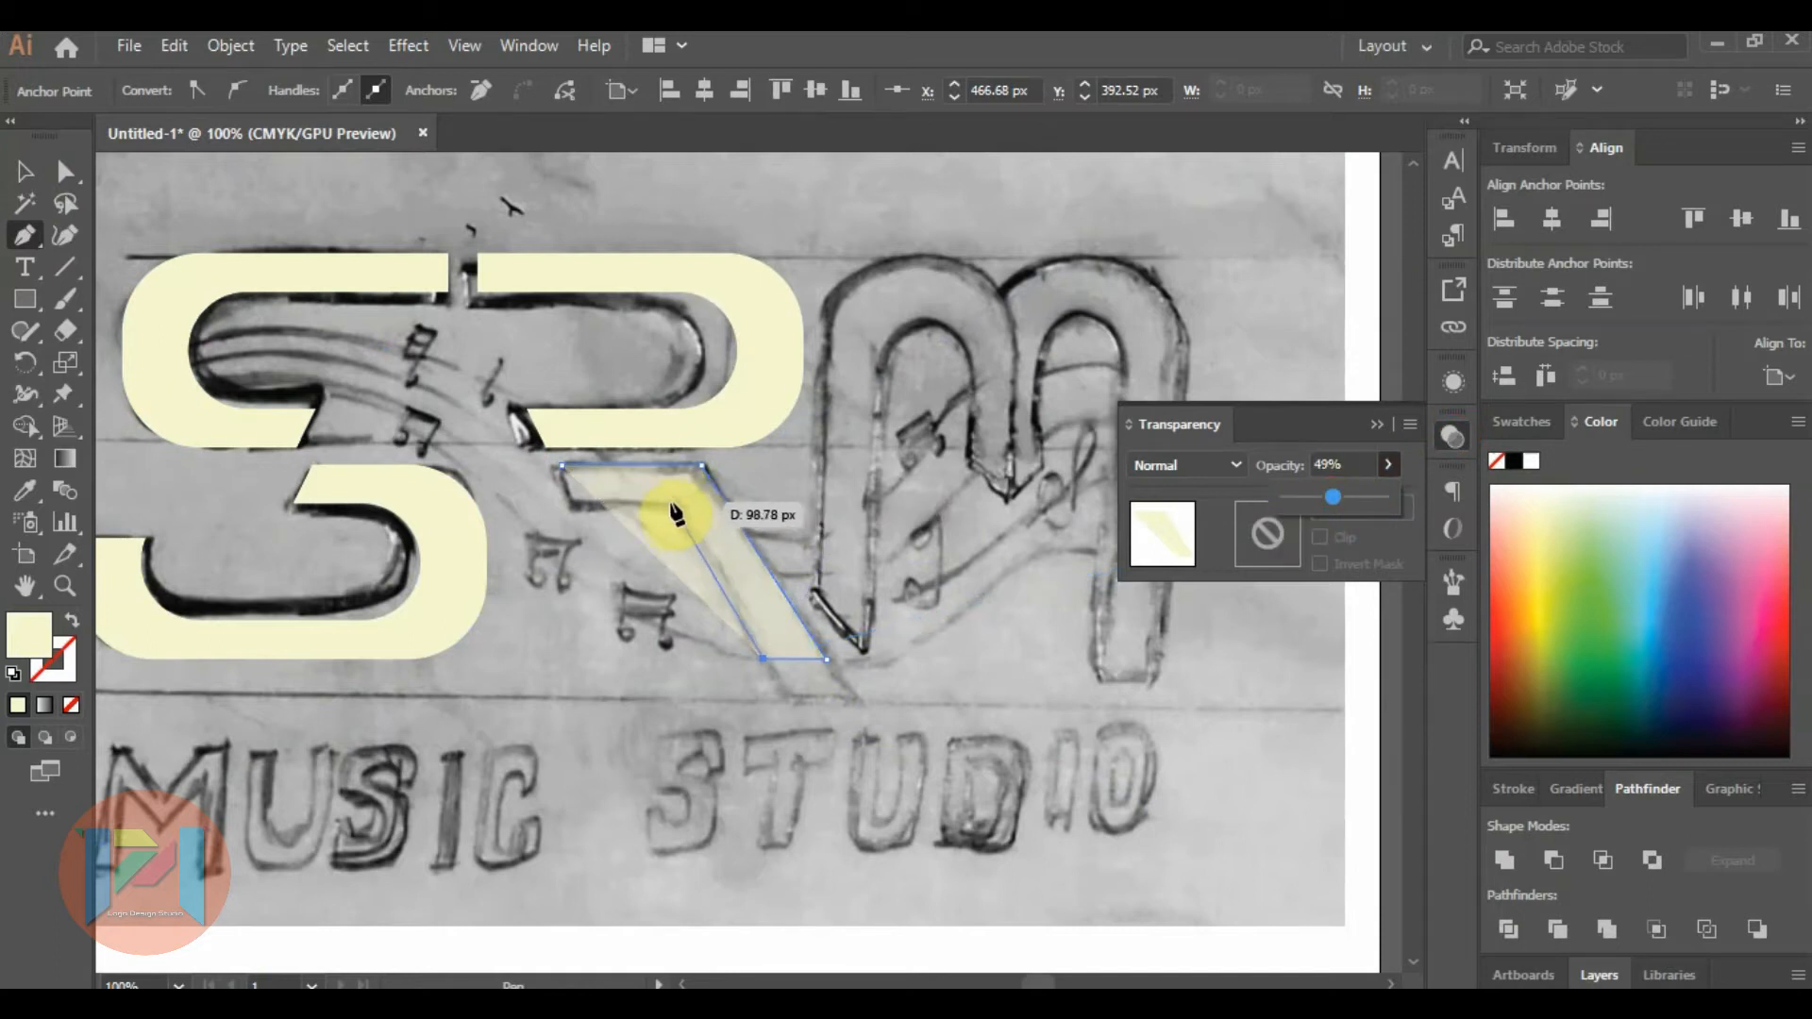
# Complete the R leg outline along its inner diagonal and the underside of its short arm, and close the path.
pyautogui.click(671, 509)
pyautogui.moveTo(629, 517); pyautogui.dragTo(564, 514)
pyautogui.press('shift')
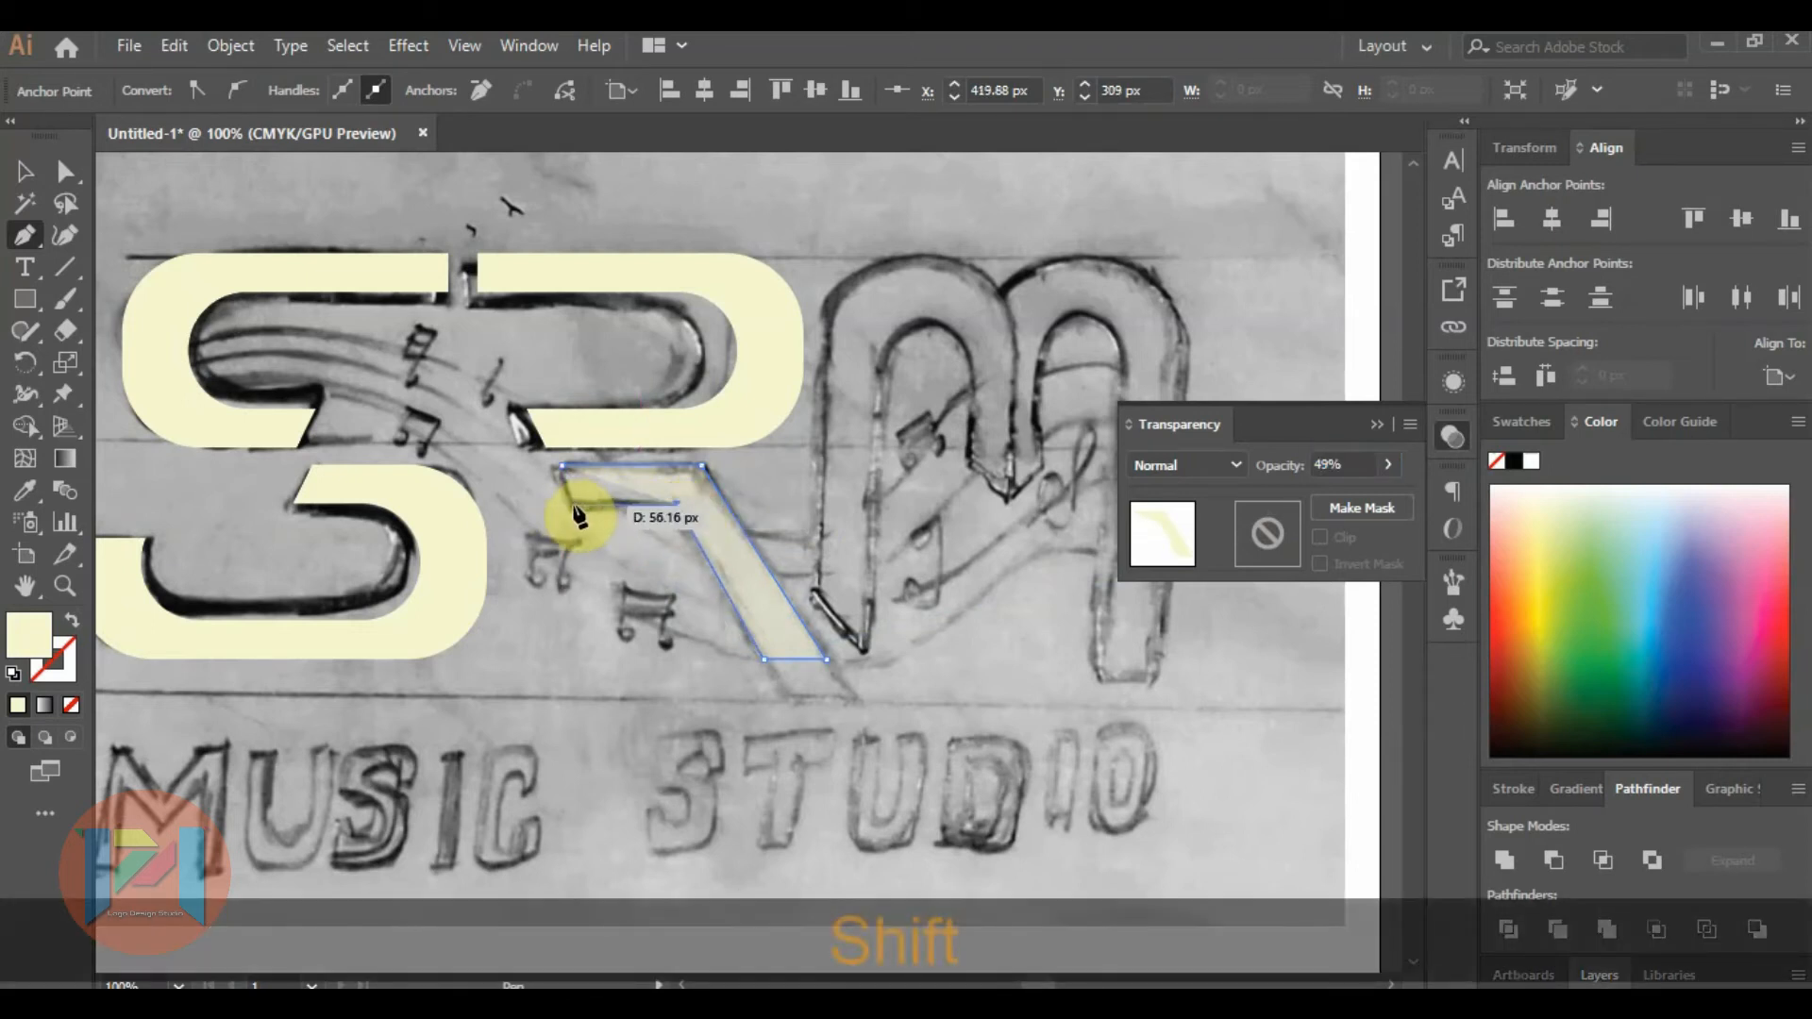
pyautogui.keyDown('shift'); pyautogui.click(571, 505); pyautogui.keyUp('shift')
pyautogui.scroll(4, 556, 474)
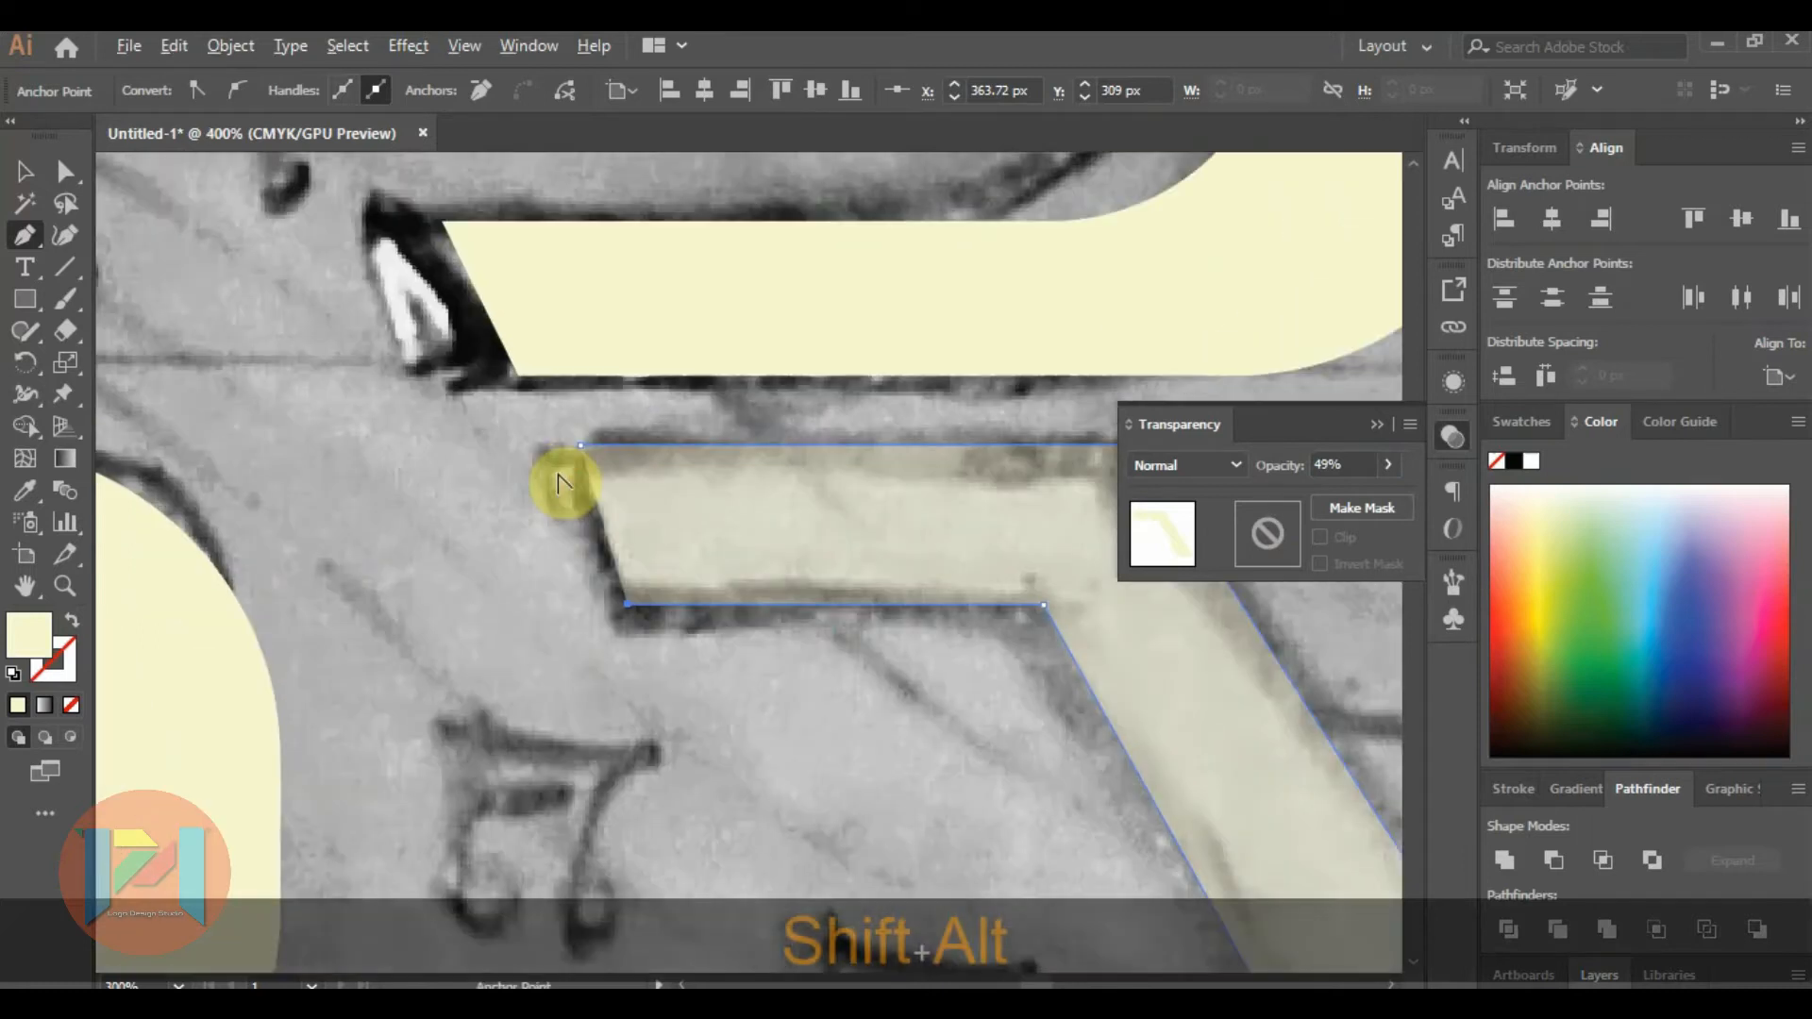
# Set the R leg's opacity to 100%.
pyautogui.click(25, 171)
pyautogui.scroll(-5, 393, 356)
pyautogui.click(533, 448)
pyautogui.scroll(-2, 526, 437)
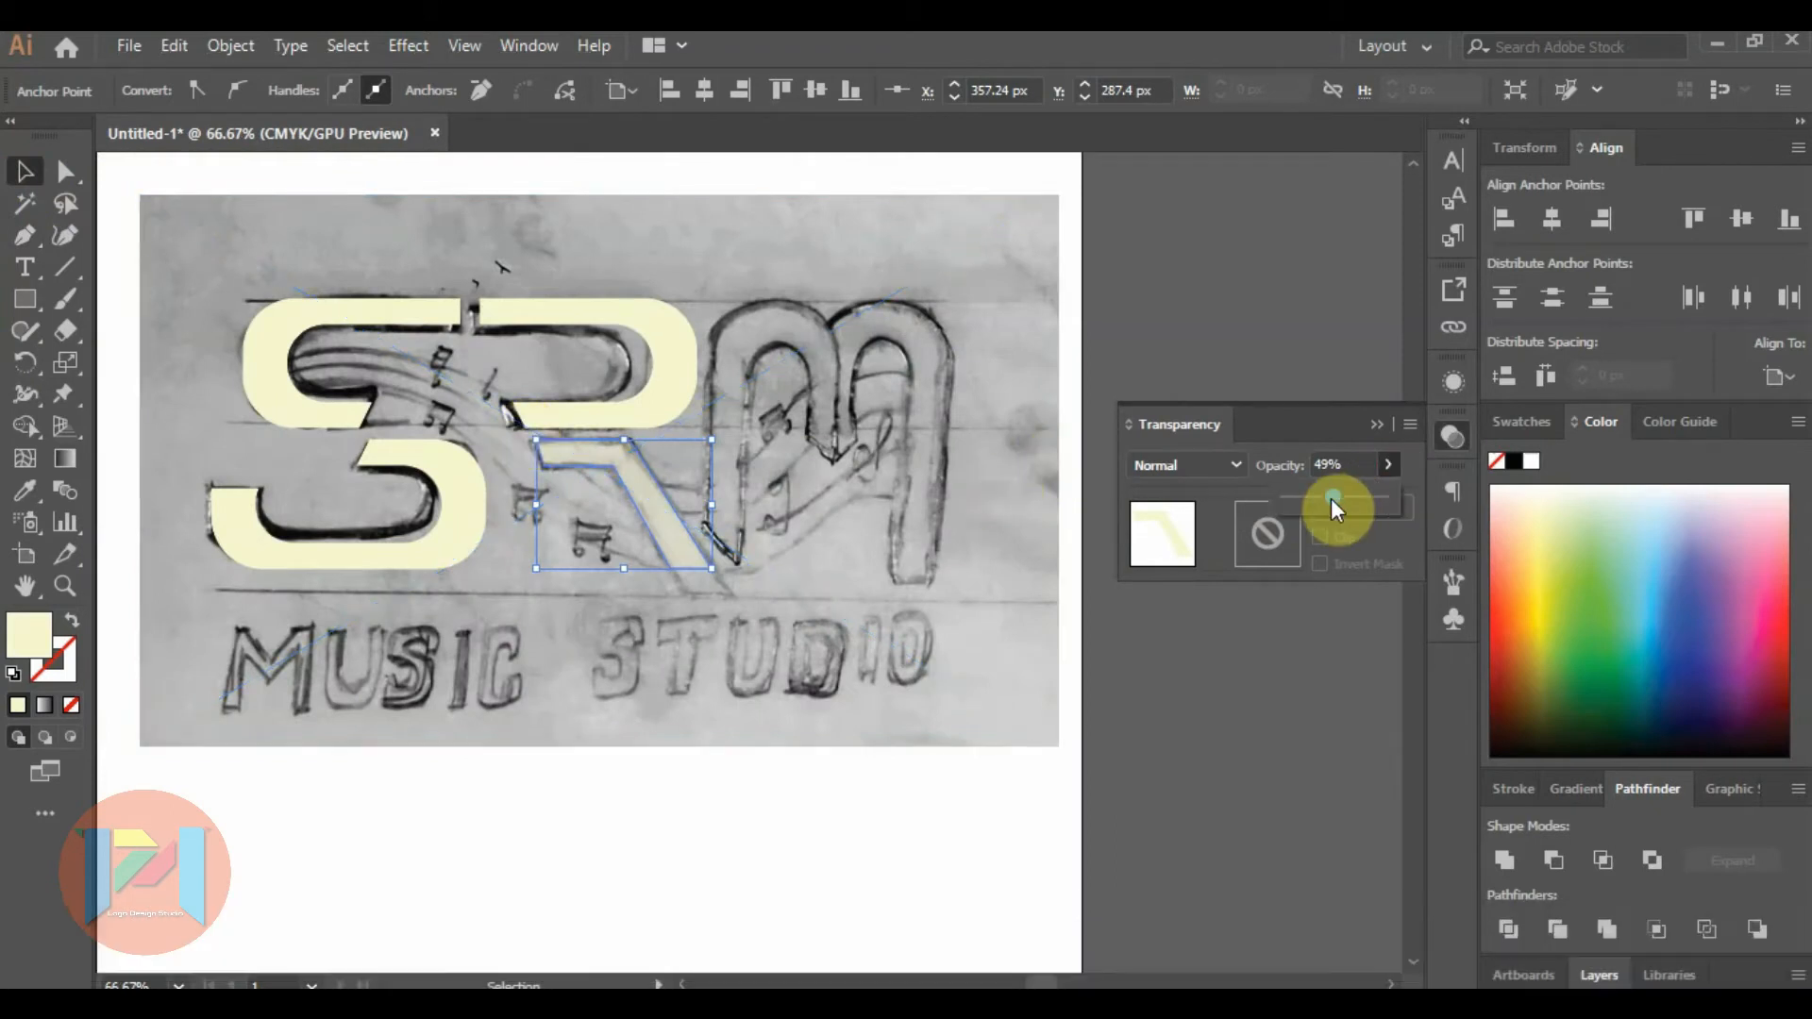
pyautogui.click(733, 377)
# Copy the upper R shape onto the sketched M and reflect the copy about a 90° axis.
pyautogui.click(661, 366)
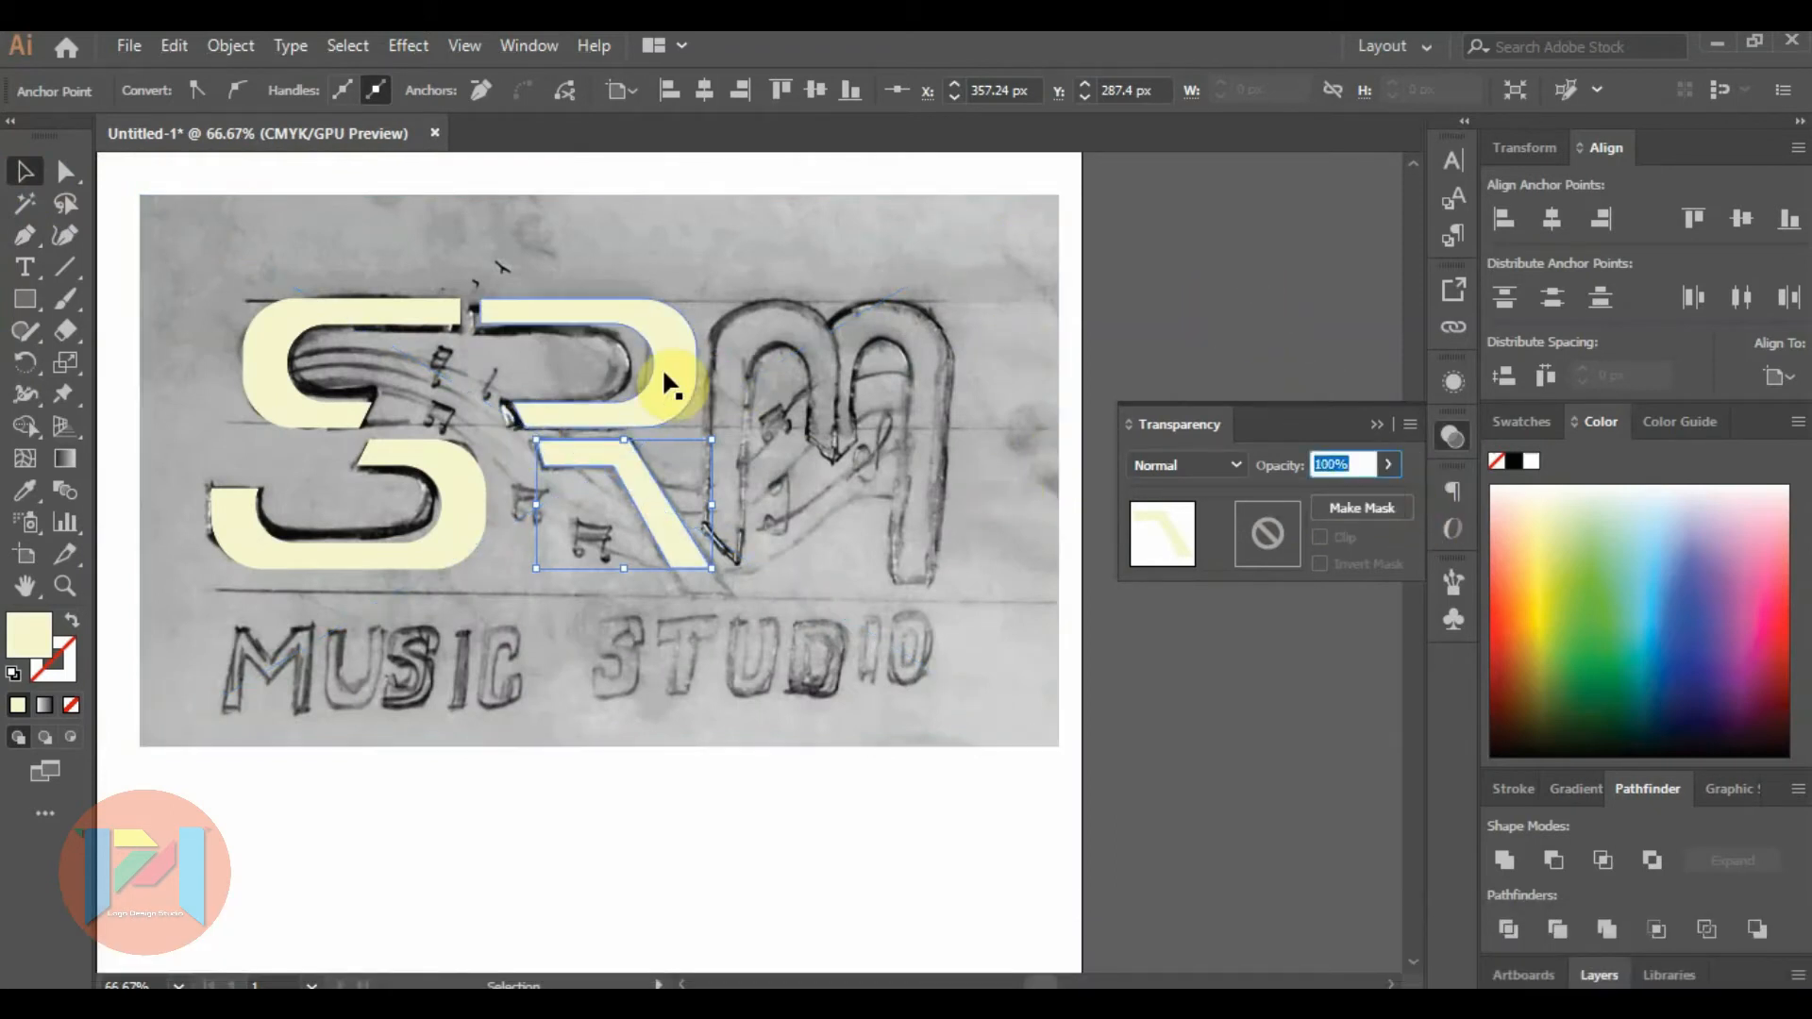
pyautogui.moveTo(661, 366); pyautogui.dragTo(942, 400)
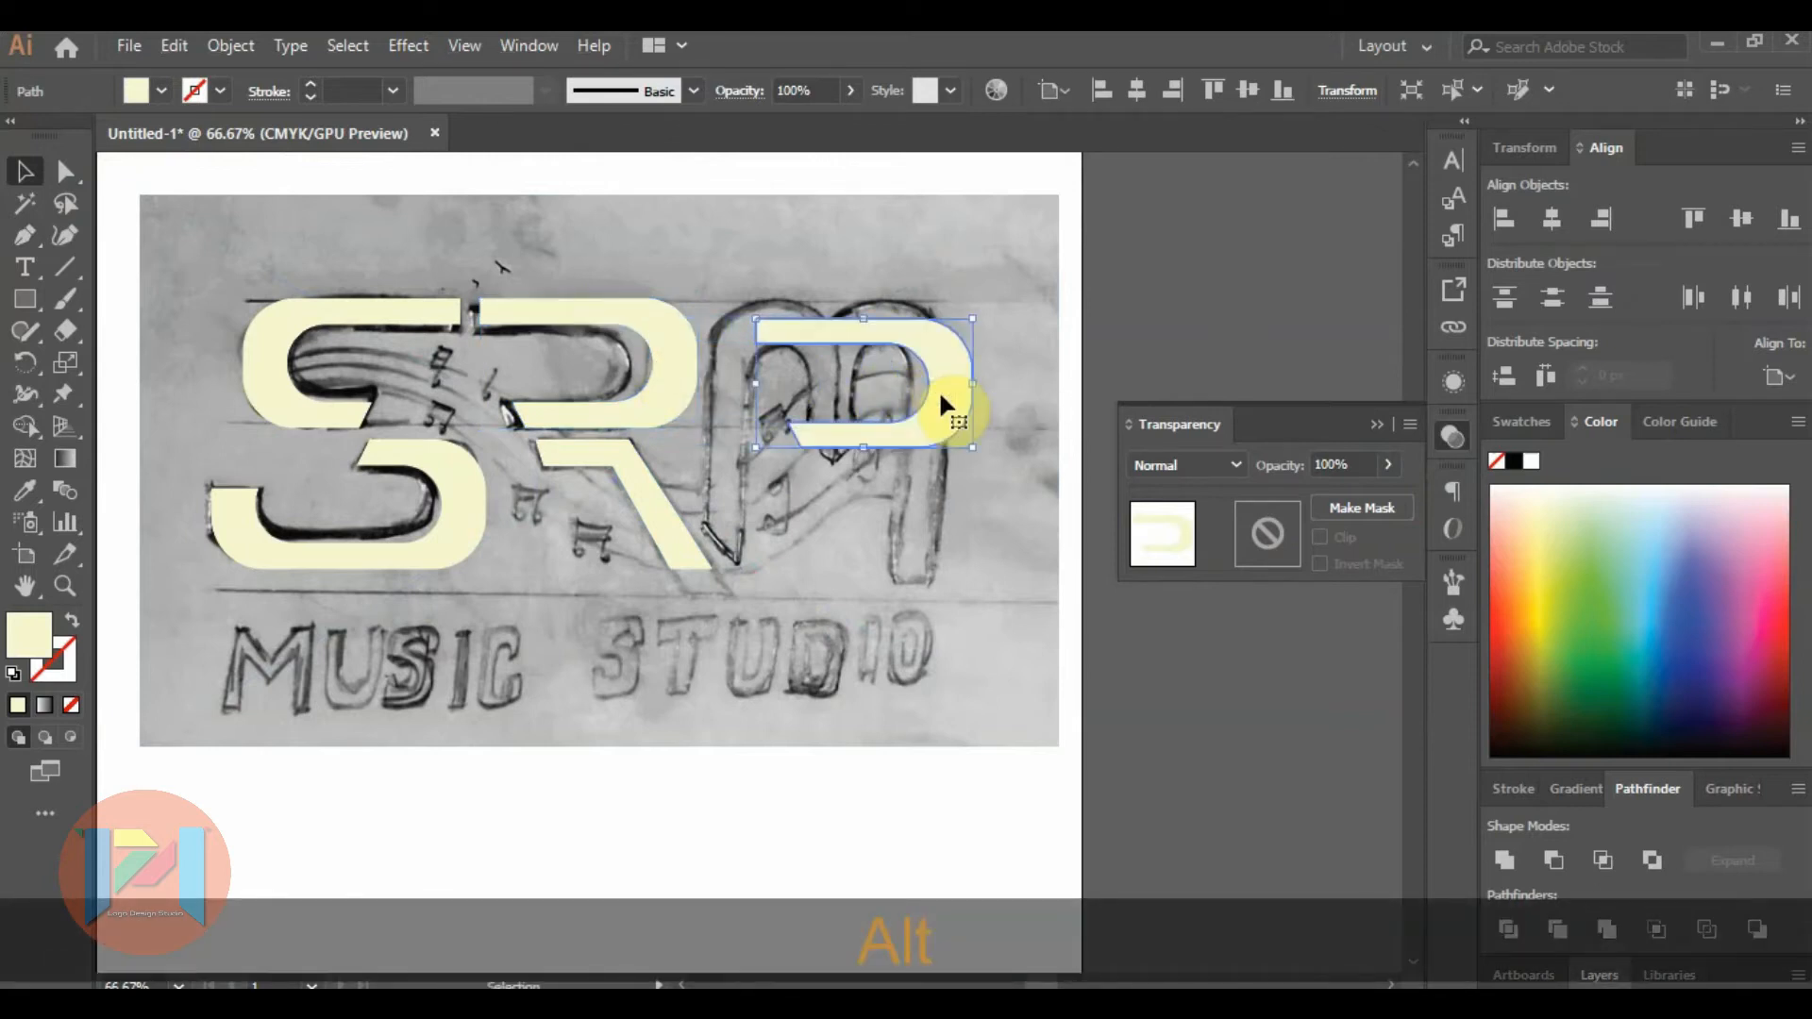
pyautogui.rightClick(937, 396)
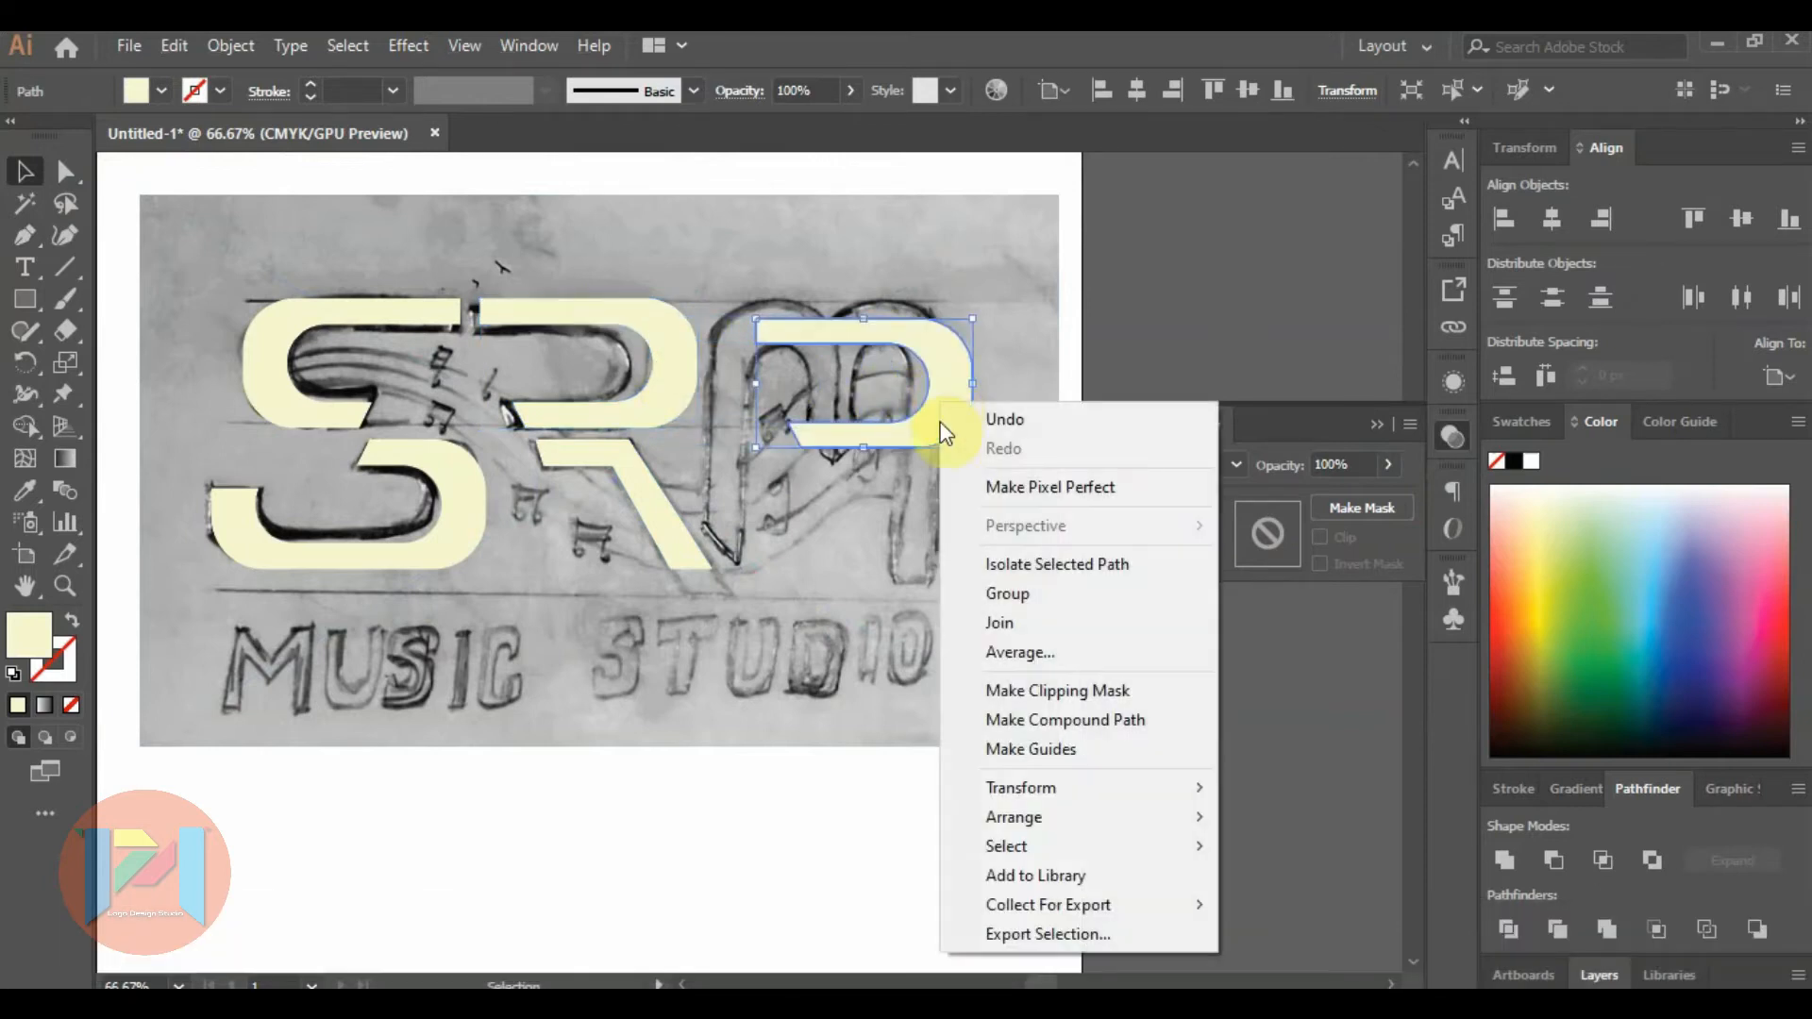
pyautogui.moveTo(1090, 790)
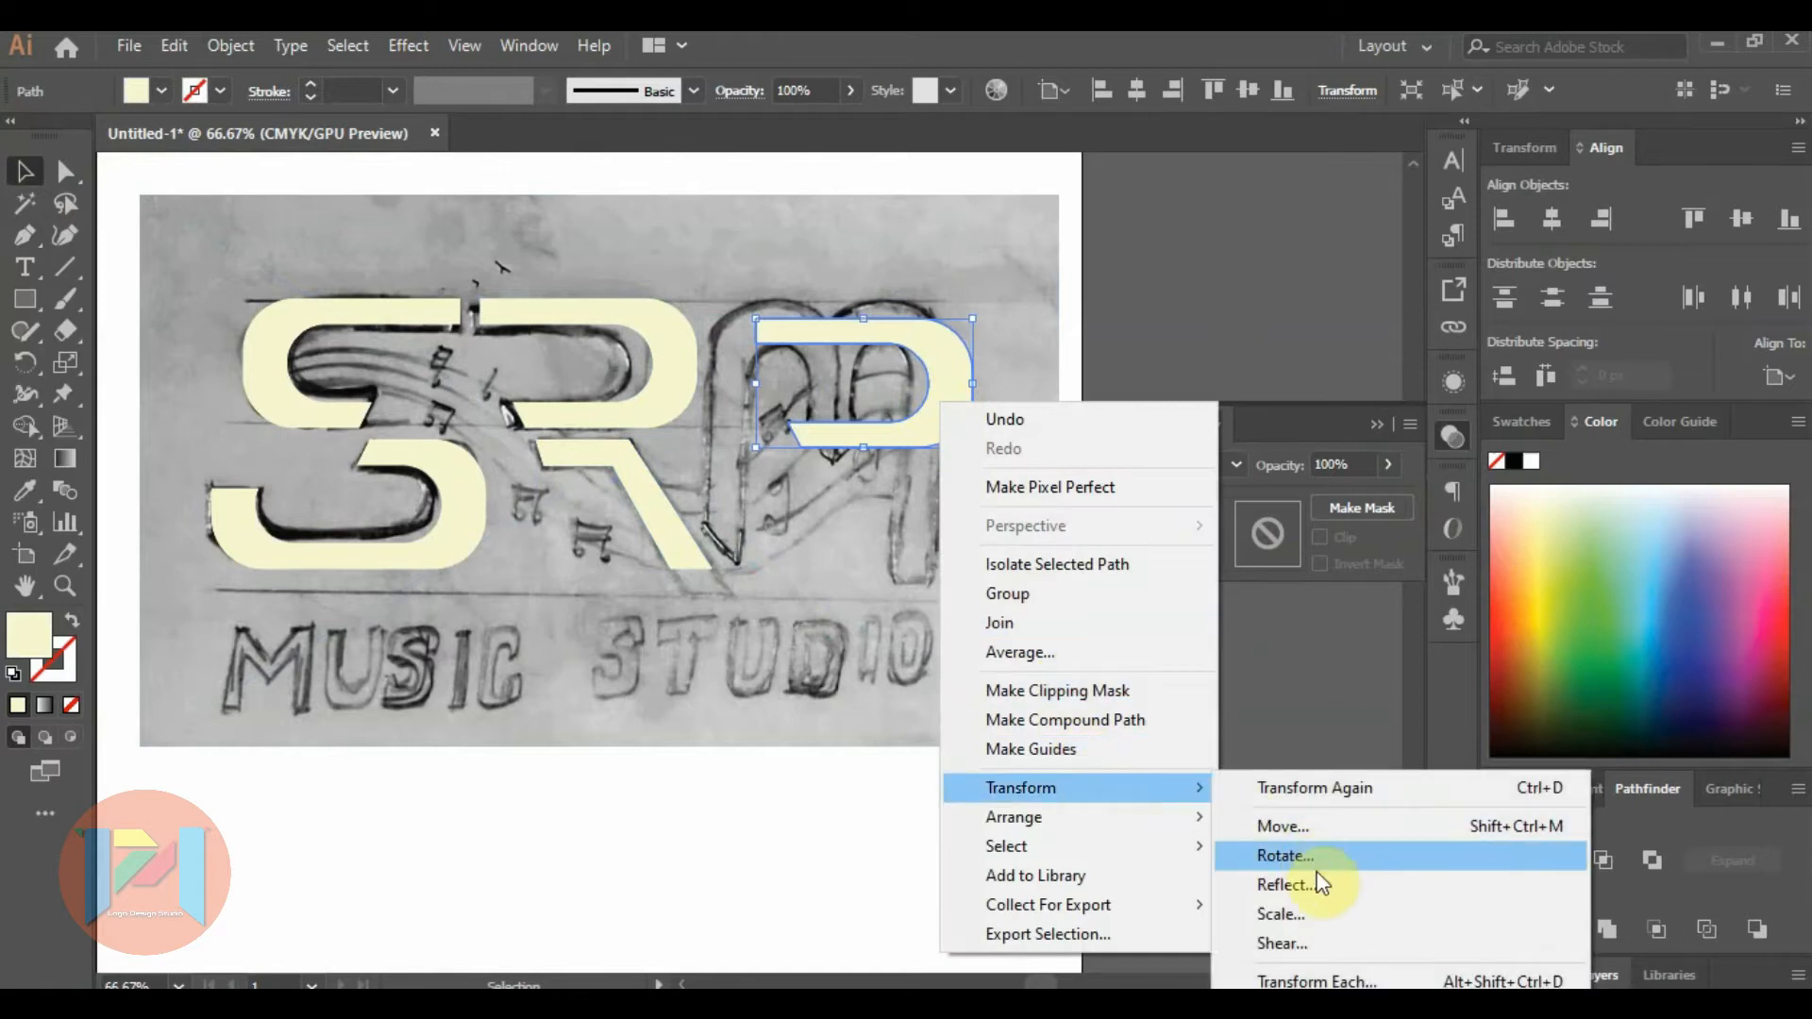
pyautogui.click(1315, 881)
pyautogui.click(1120, 373)
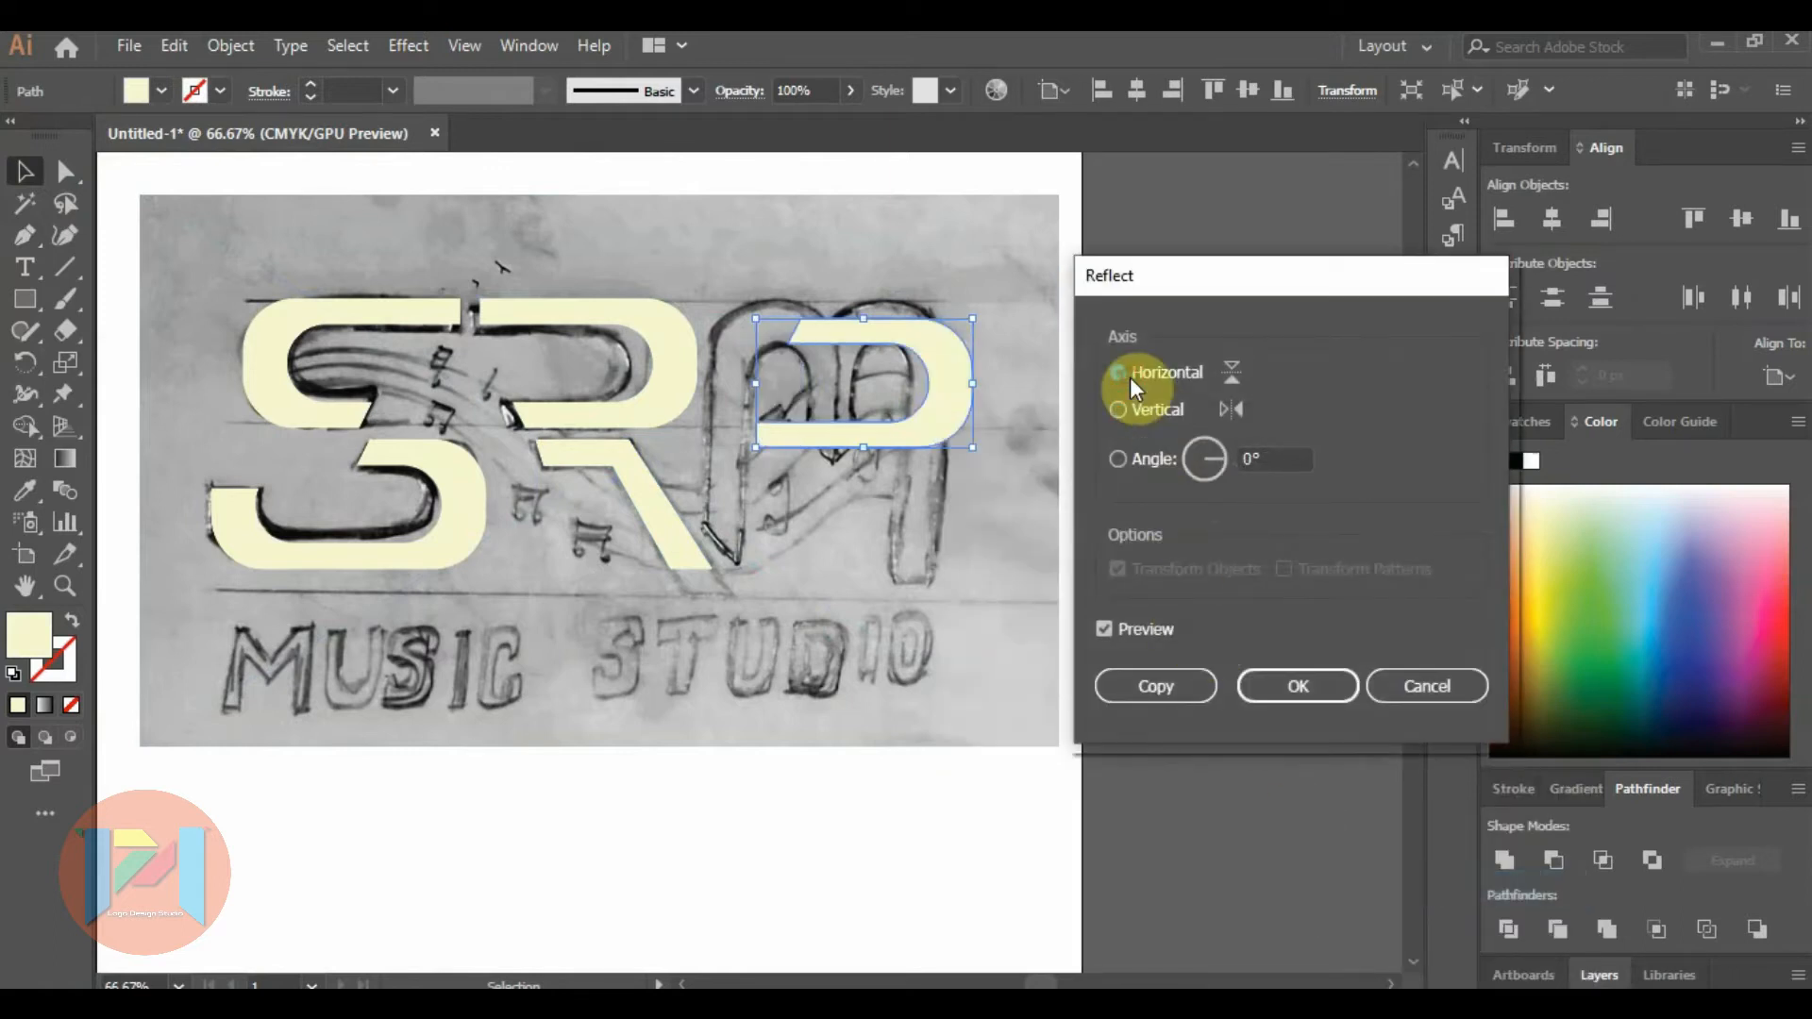
pyautogui.click(1117, 459)
pyautogui.click(1269, 460)
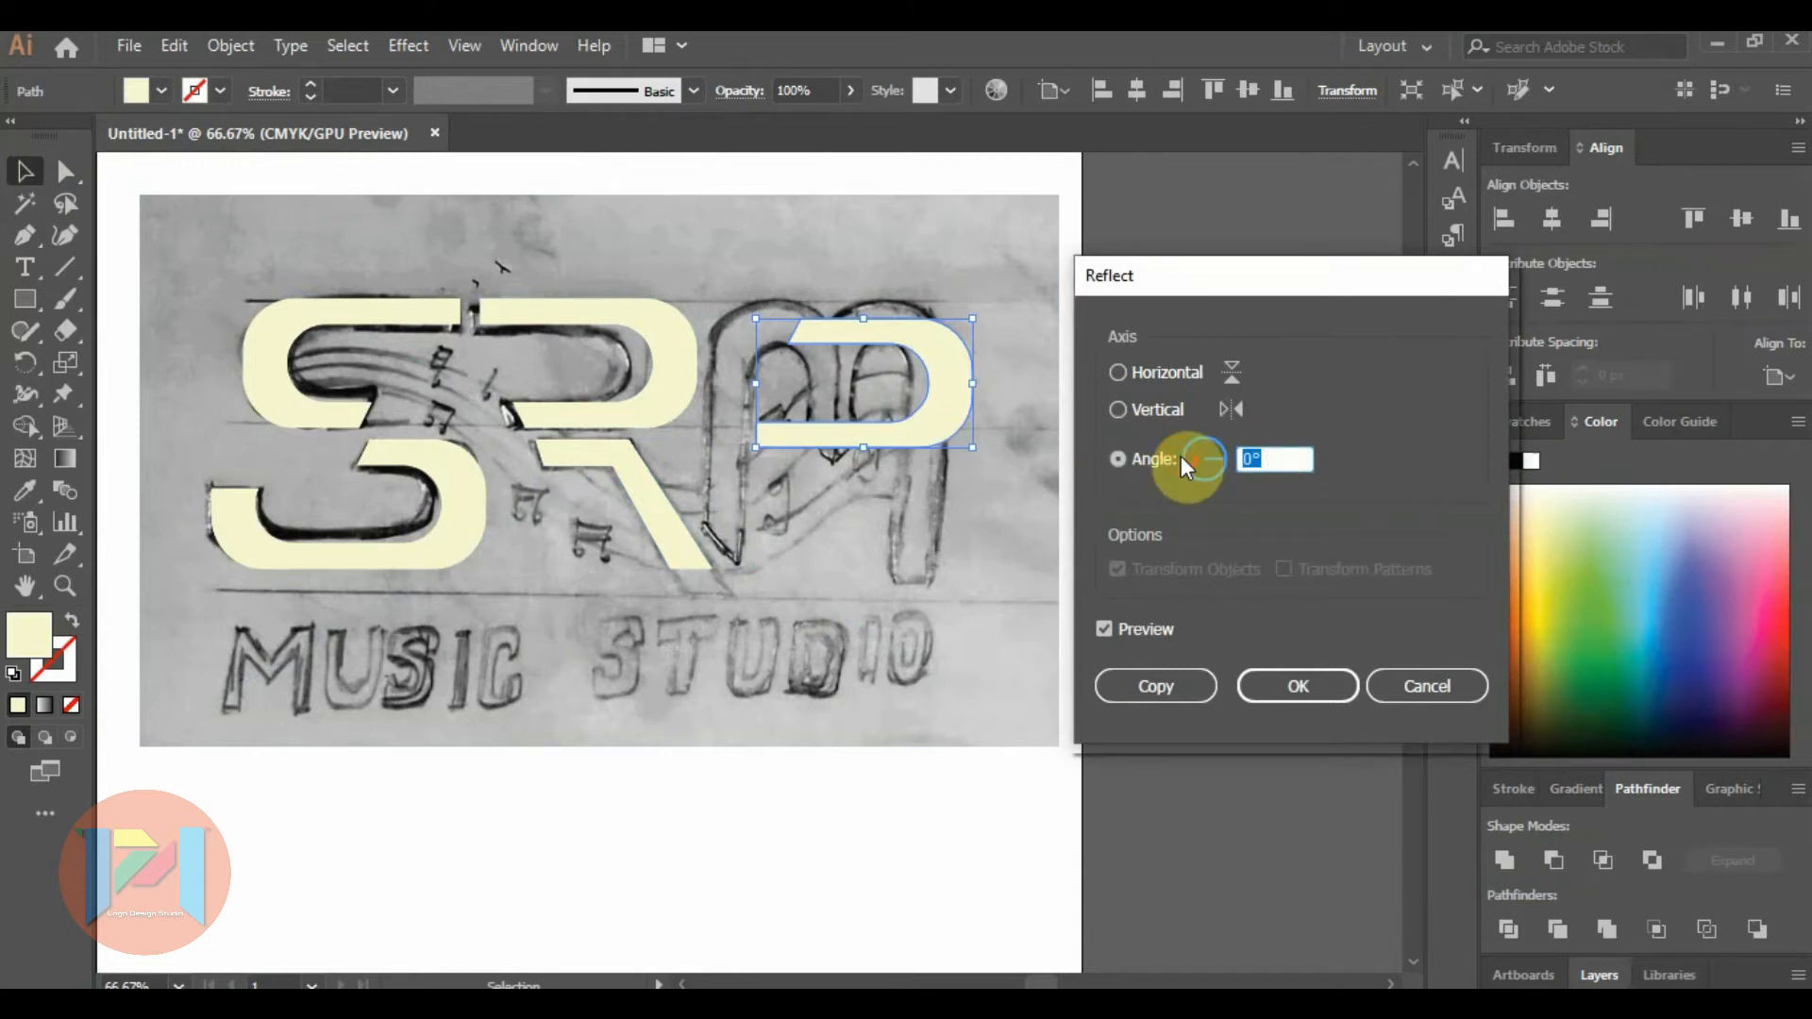
pyautogui.write('90')
pyautogui.press('Return')
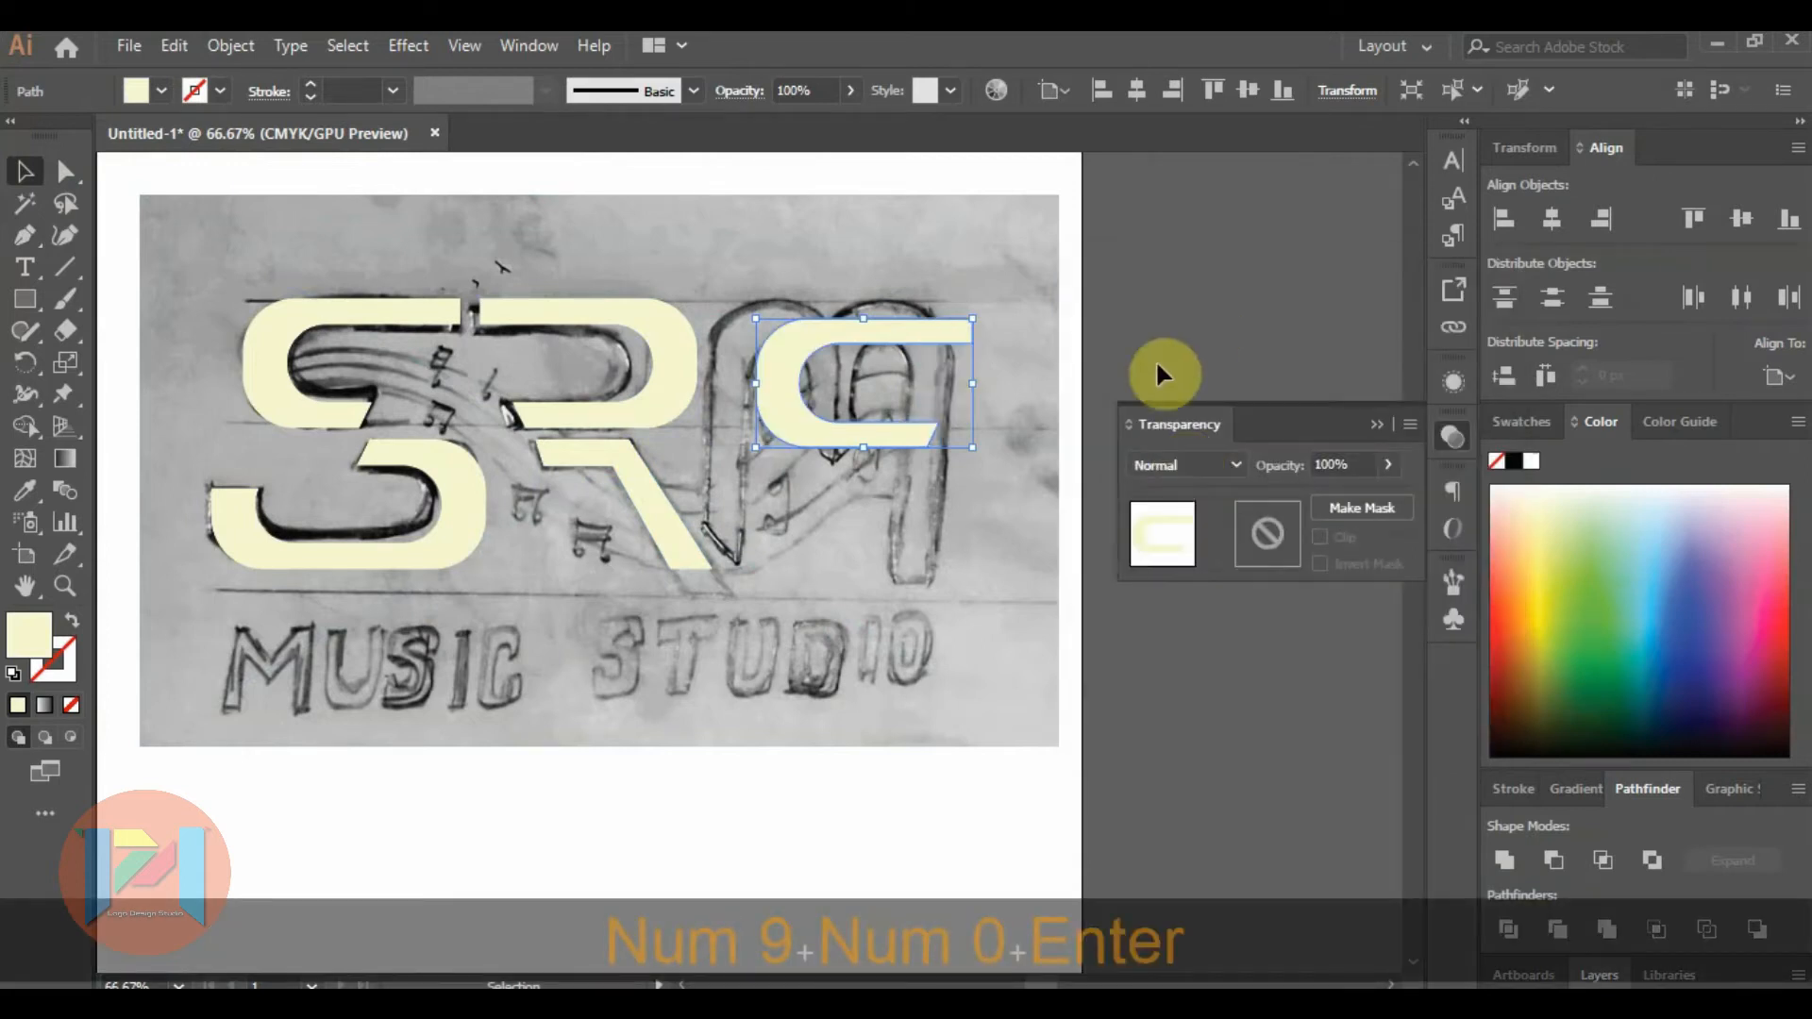
# Rotate the reflected copy of the upper R shape by 90°.
pyautogui.rightClick(923, 334)
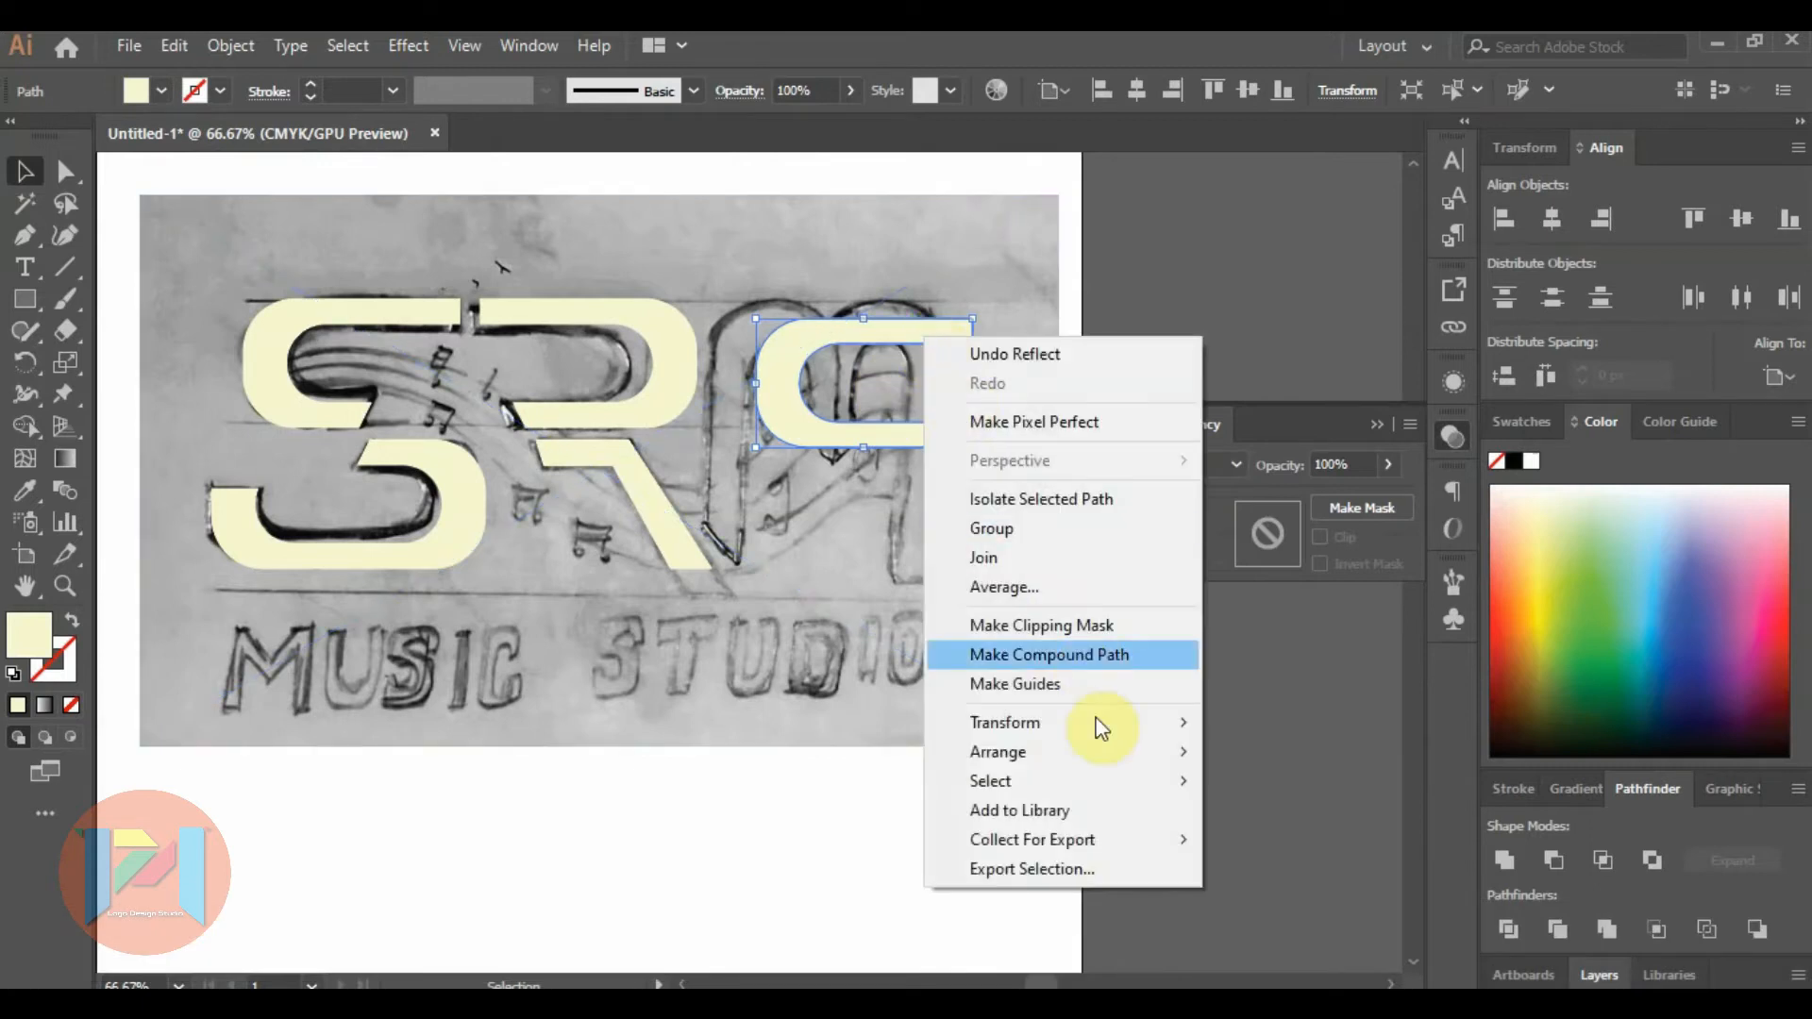
pyautogui.moveTo(1097, 723)
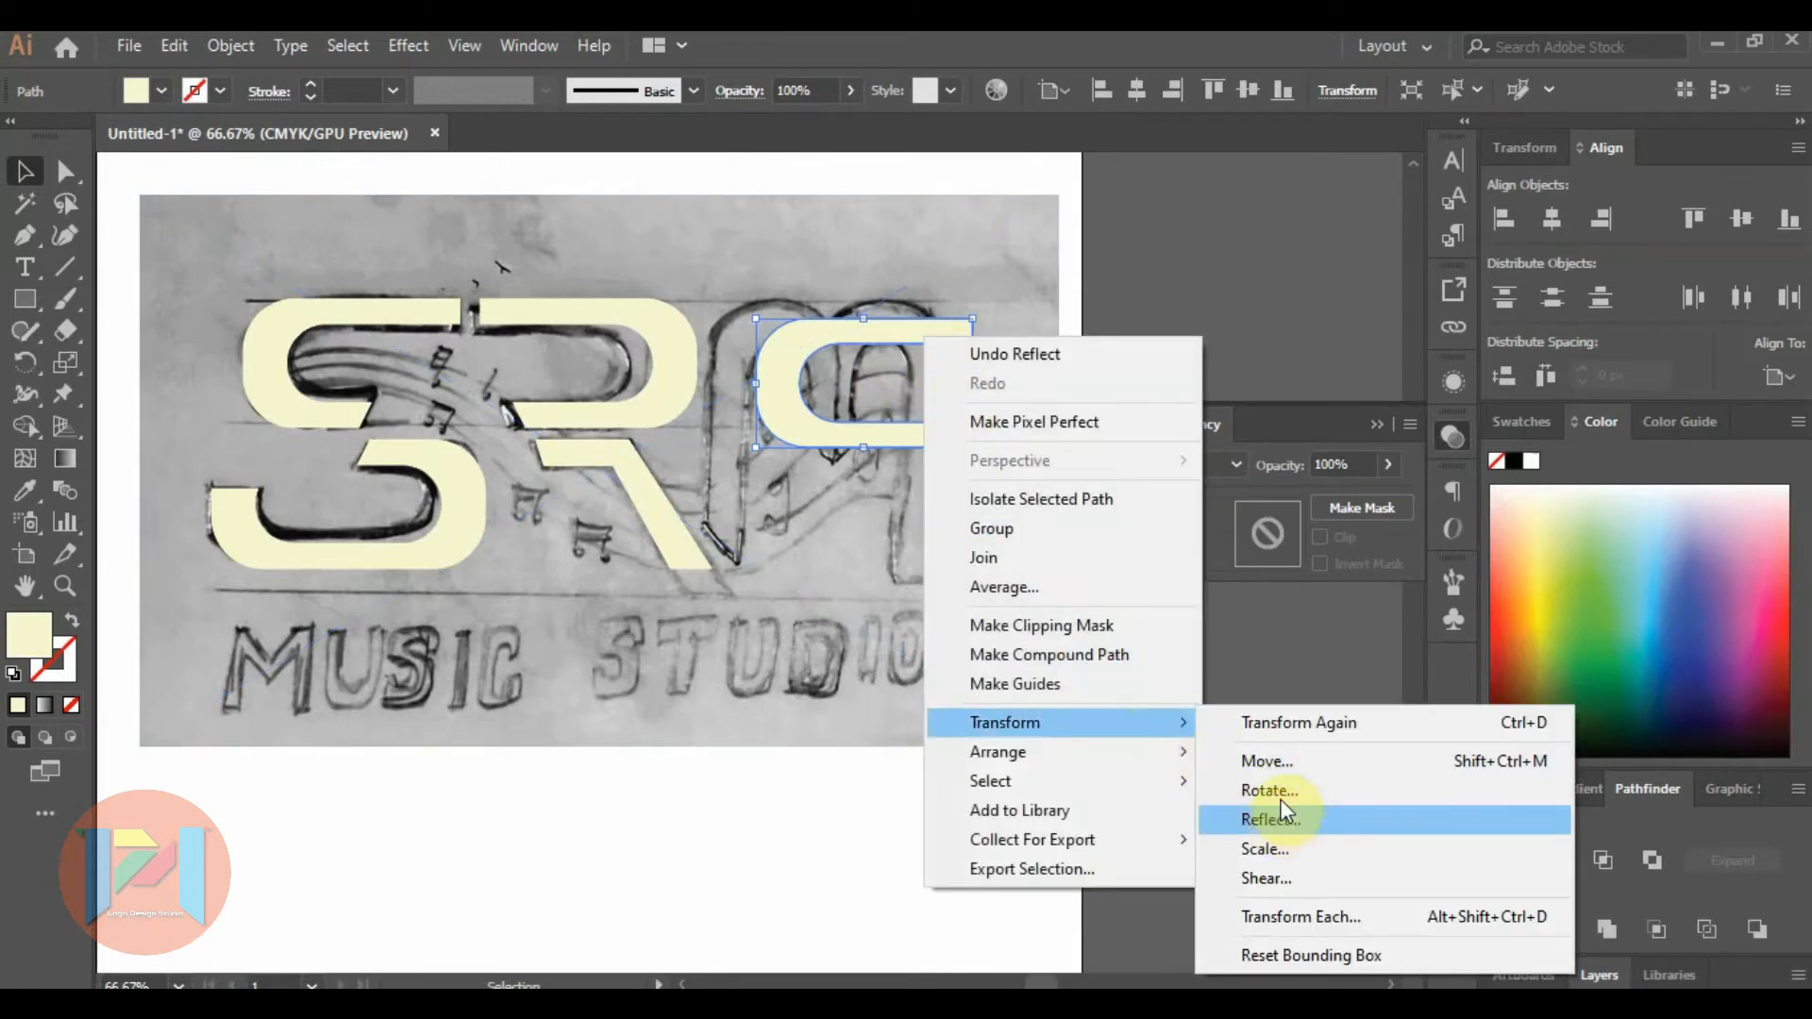
pyautogui.click(1278, 790)
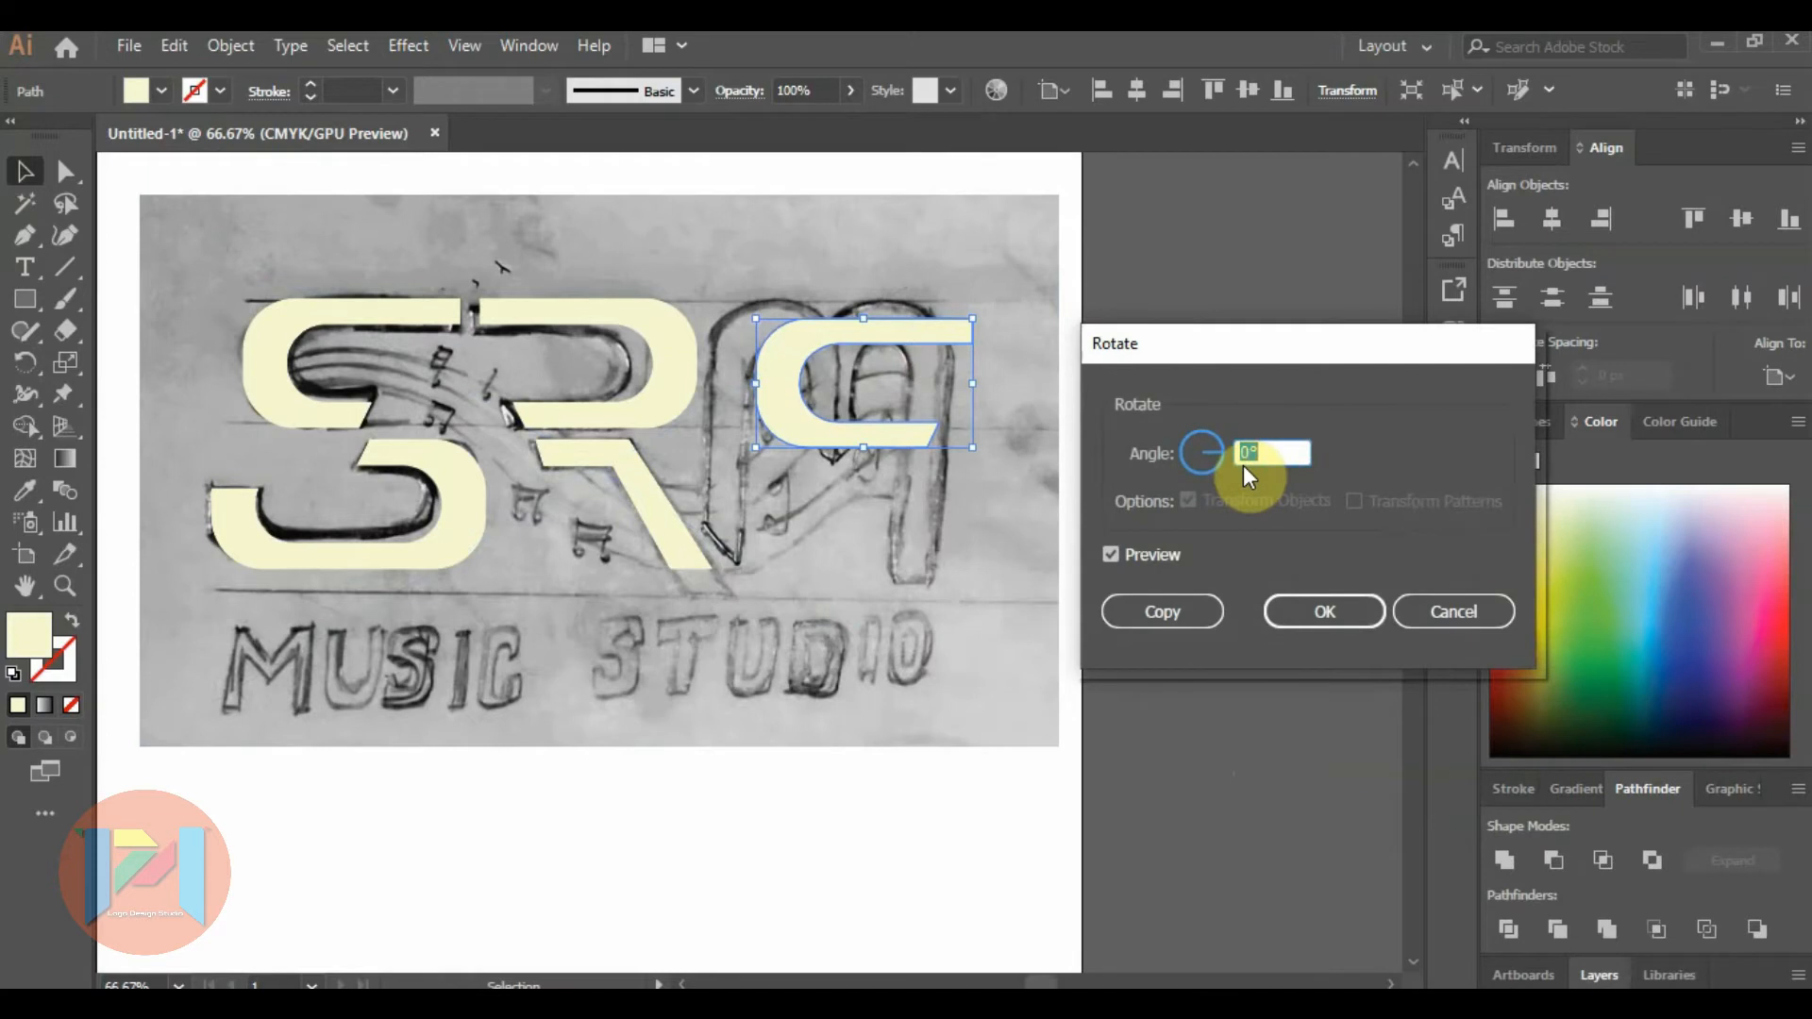
pyautogui.write('90')
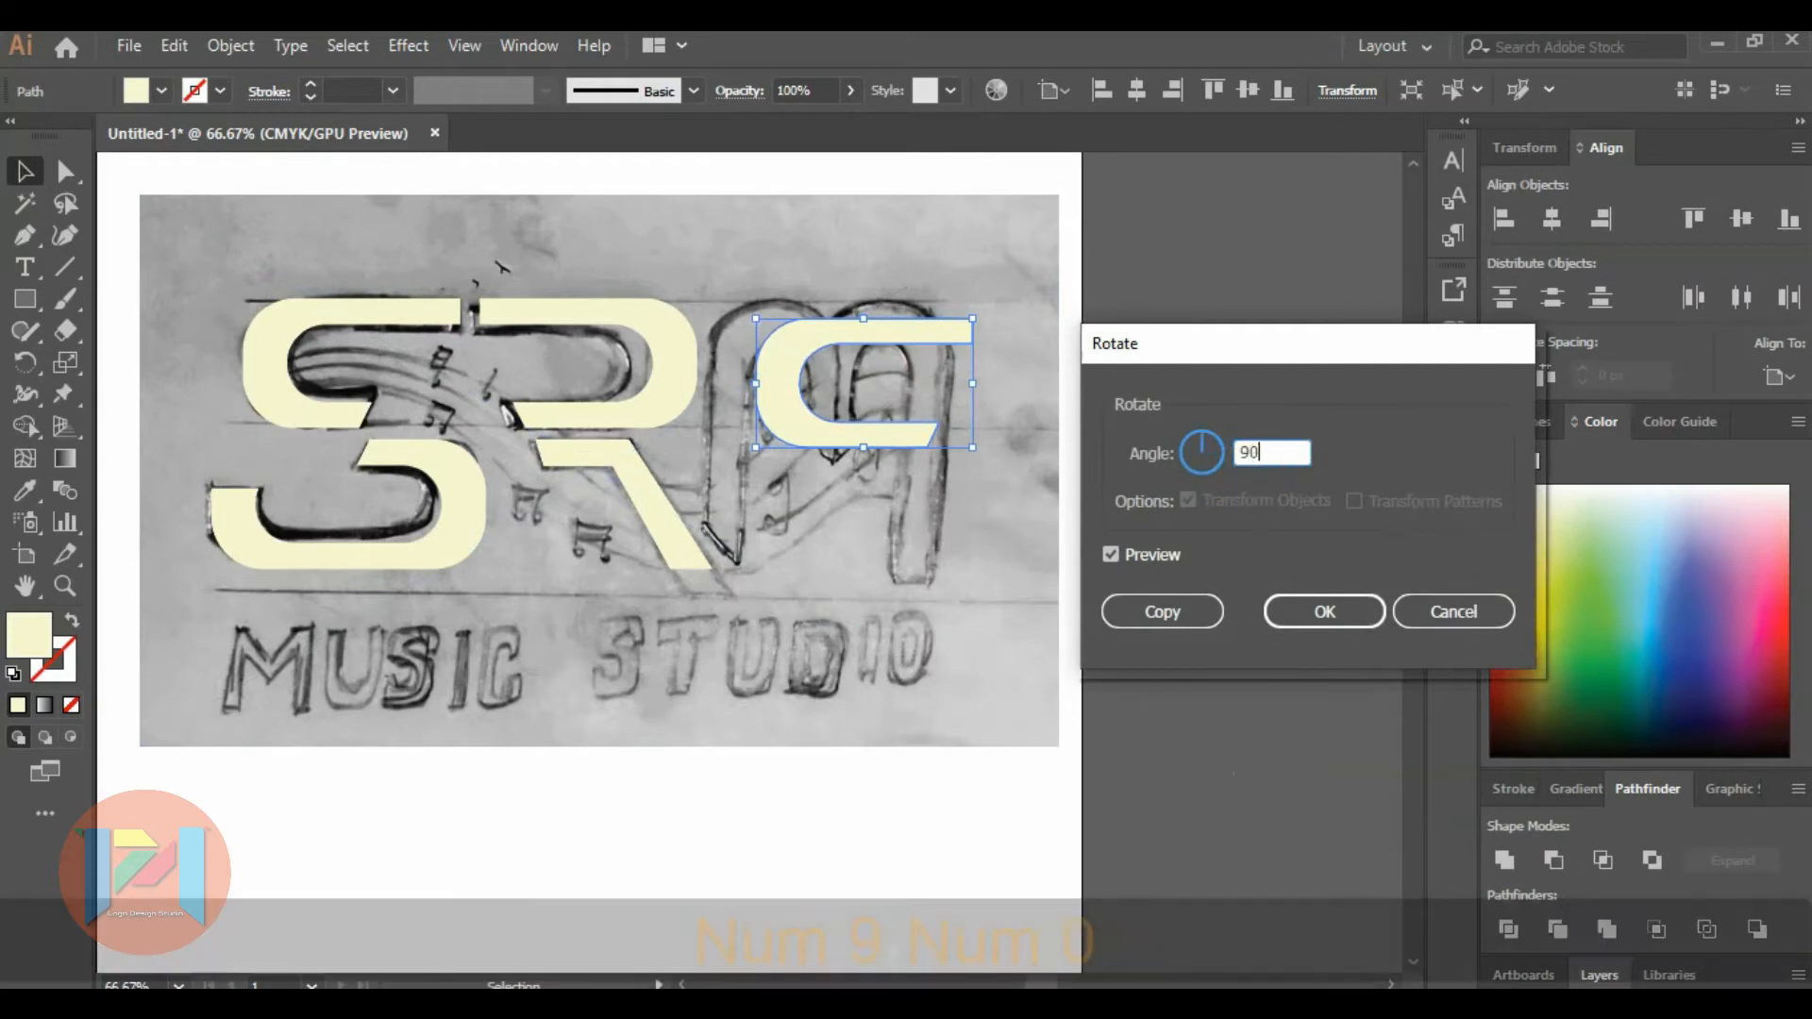
pyautogui.click(1307, 615)
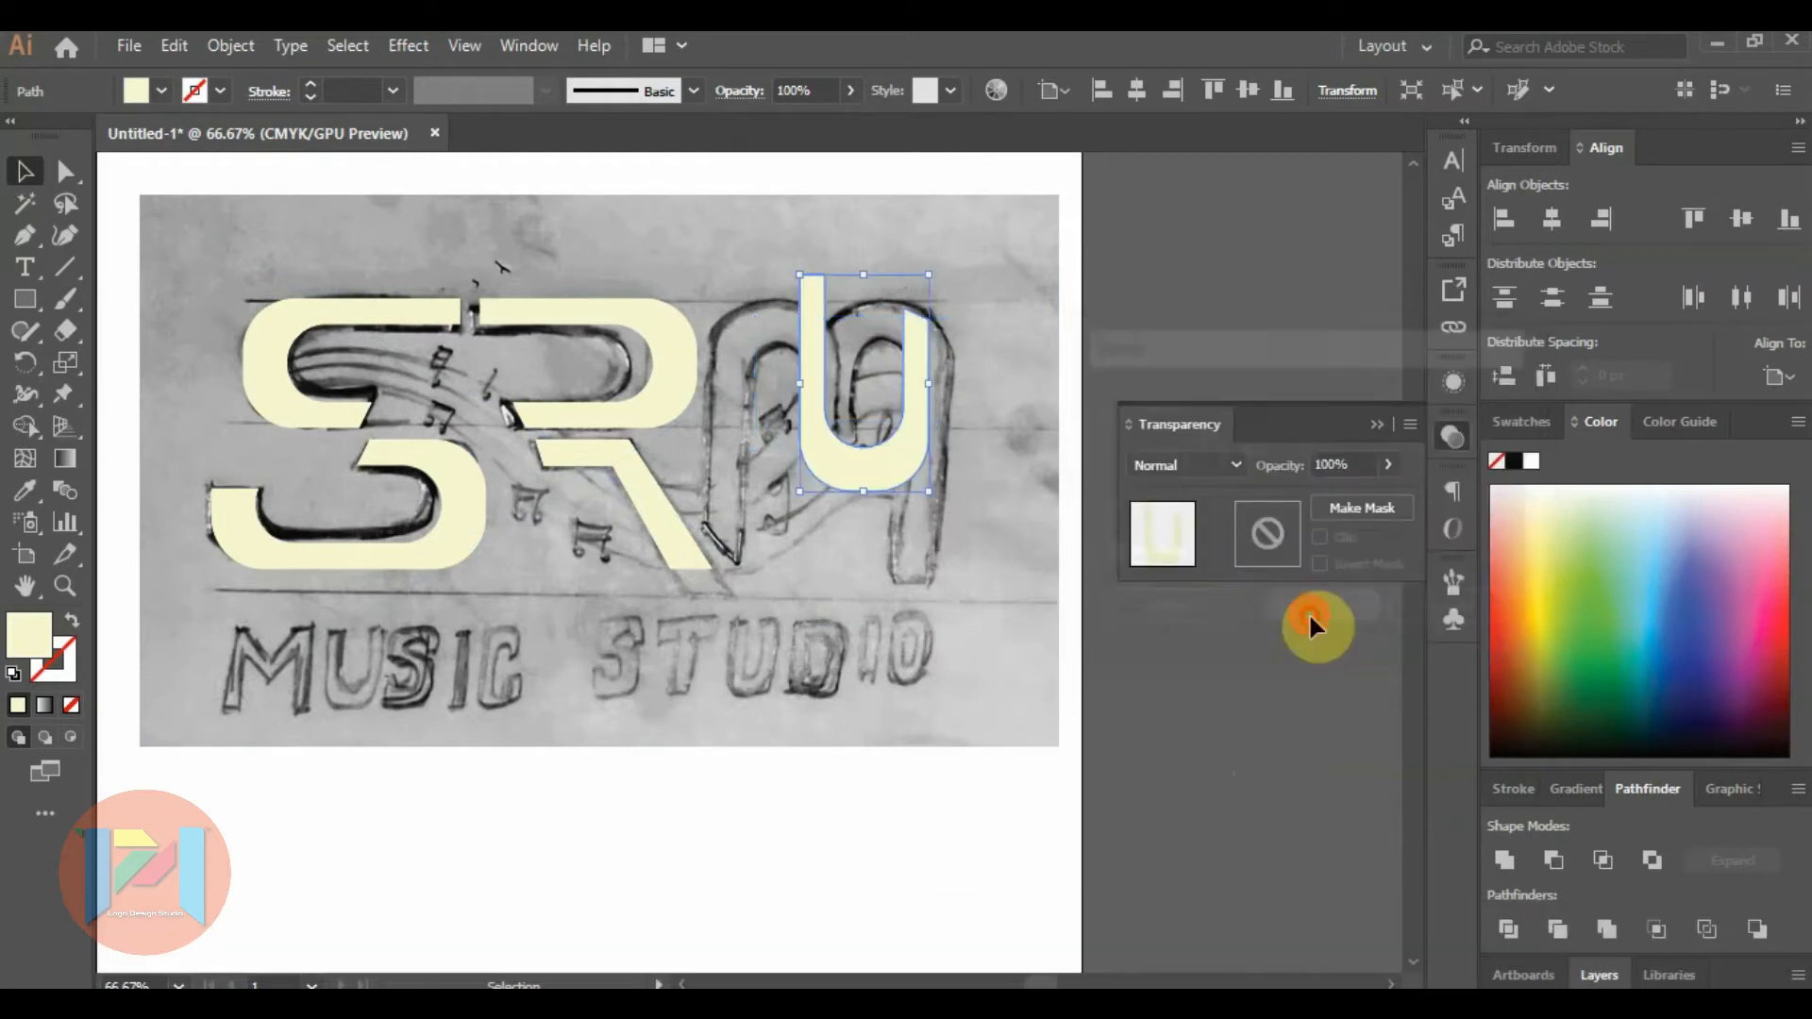
# Rotate the U-shaped copy by 180° to turn it into an upright arch for the M.
pyautogui.rightClick(888, 447)
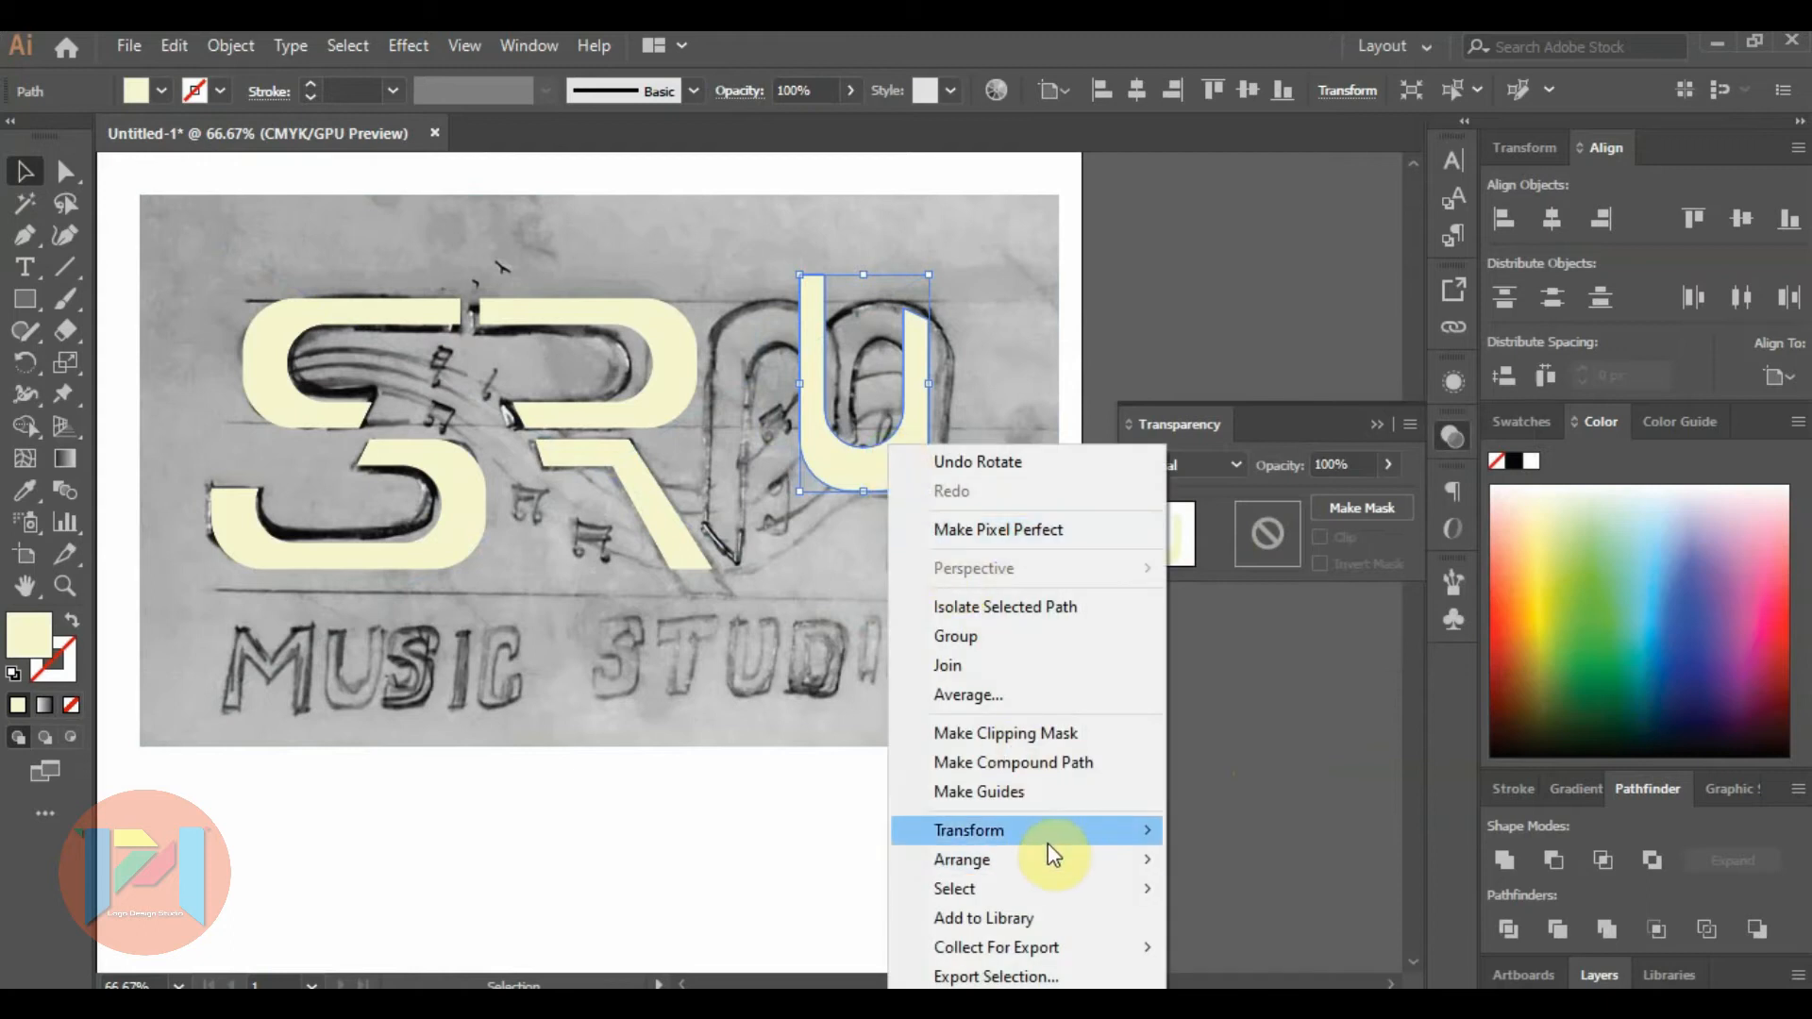
pyautogui.moveTo(1047, 840)
pyautogui.click(1232, 666)
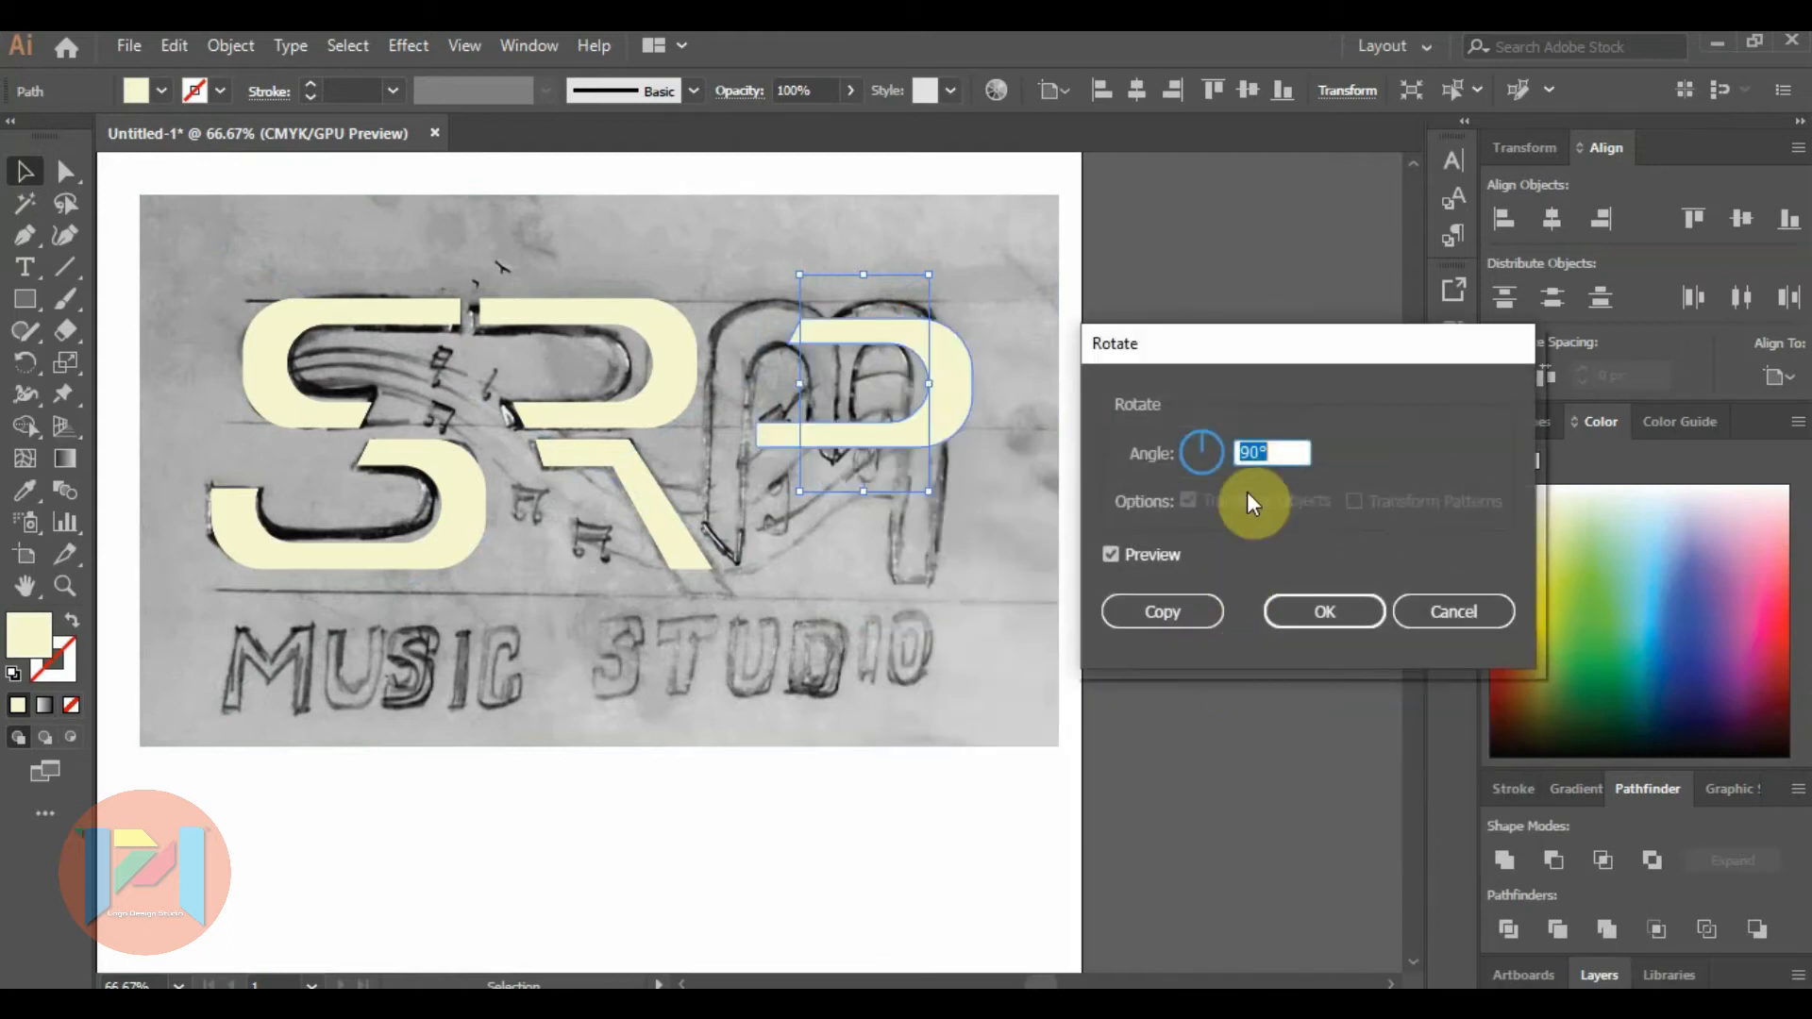
pyautogui.write('180')
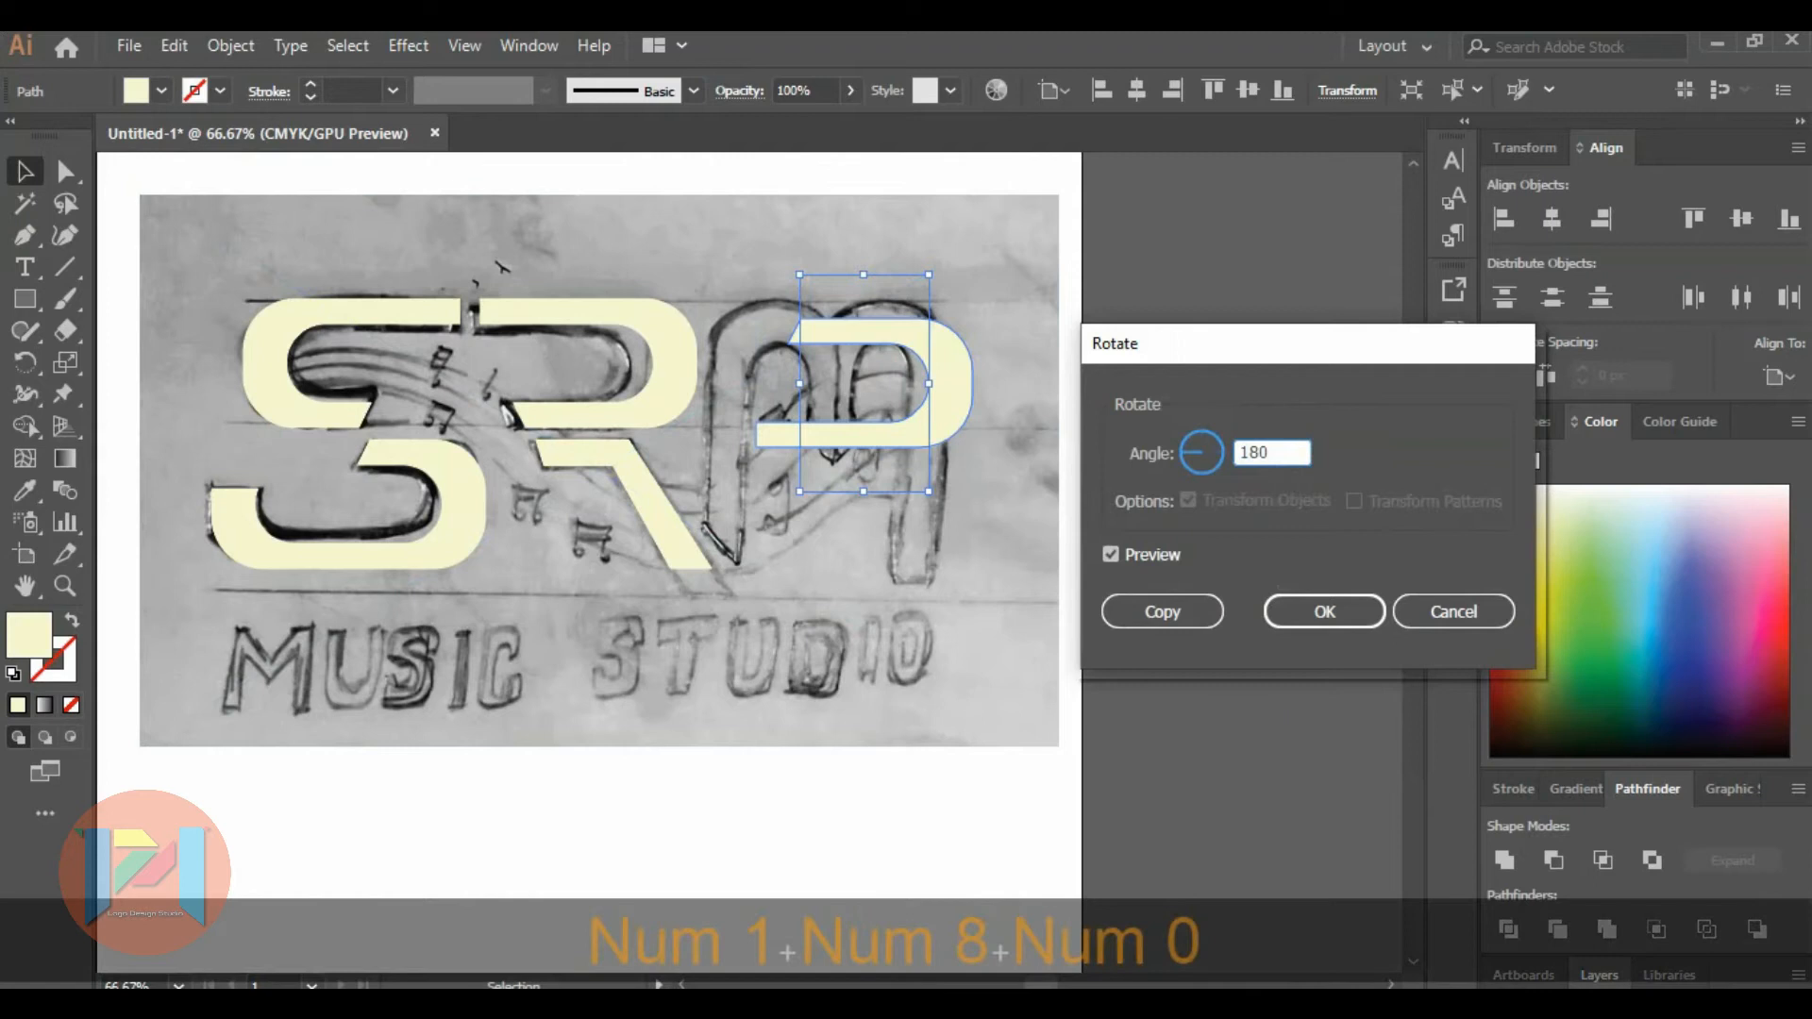
pyautogui.click(1370, 630)
# Position the arch on the right half of the sketched M and place a copy, reflected across the vertical axis, over its left half.
pyautogui.moveTo(904, 342); pyautogui.dragTo(1084, 384)
pyautogui.press('alt')
pyautogui.rightClick(1081, 383)
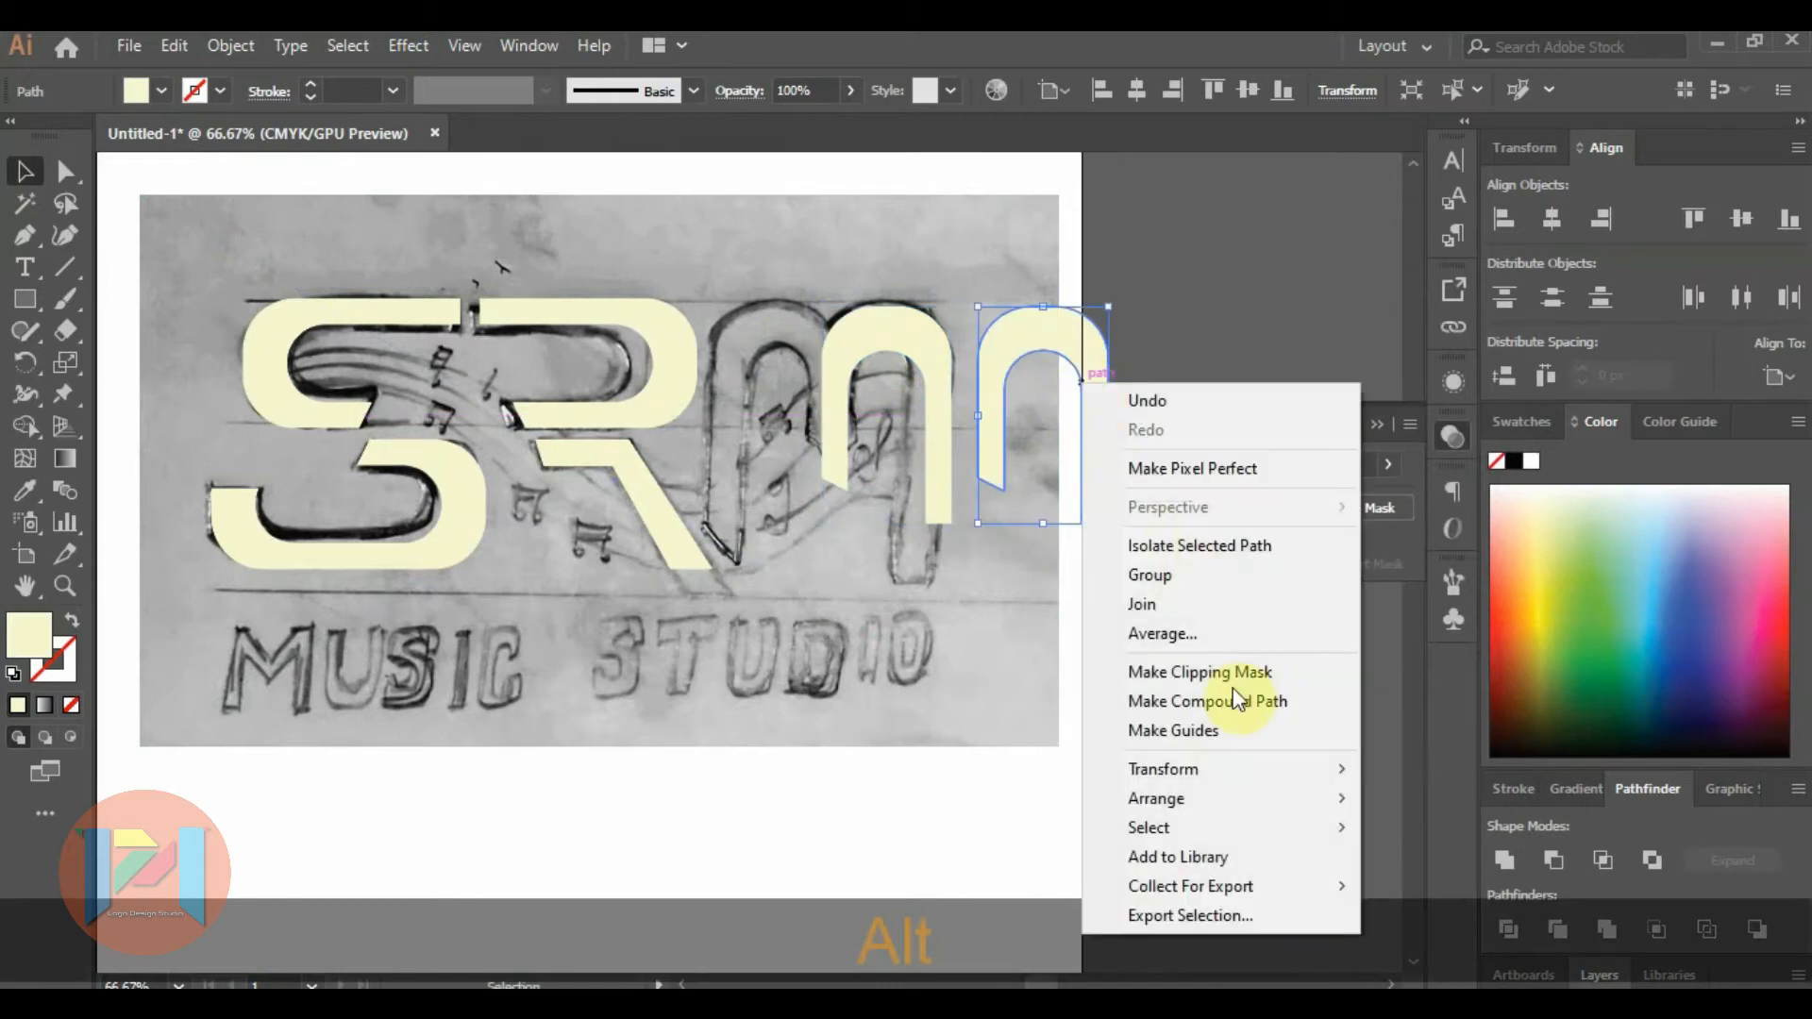
pyautogui.moveTo(1270, 773)
pyautogui.click(1444, 861)
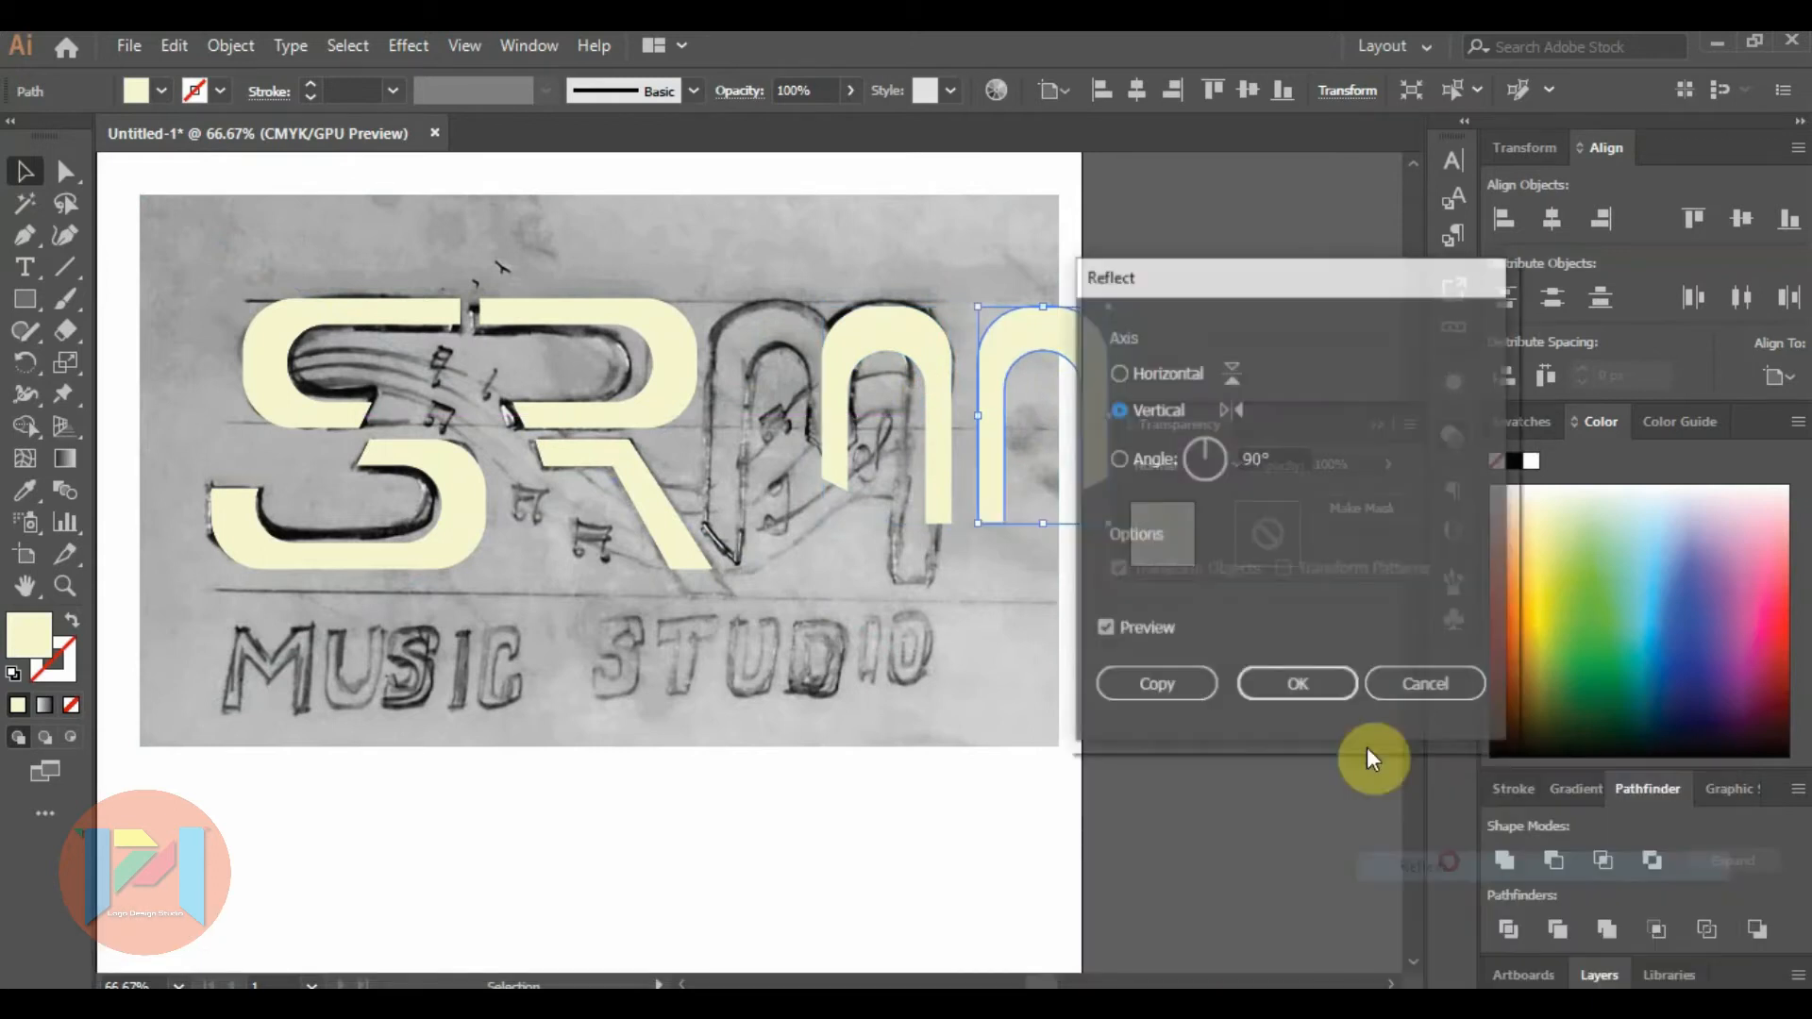
pyautogui.click(1287, 686)
pyautogui.moveTo(992, 379); pyautogui.dragTo(724, 376)
# Lengthen the M's outer left leg by moving its two bottom anchor points down to the sketched tip.
pyautogui.scroll(1, 712, 524)
pyautogui.scroll(3, 750, 518)
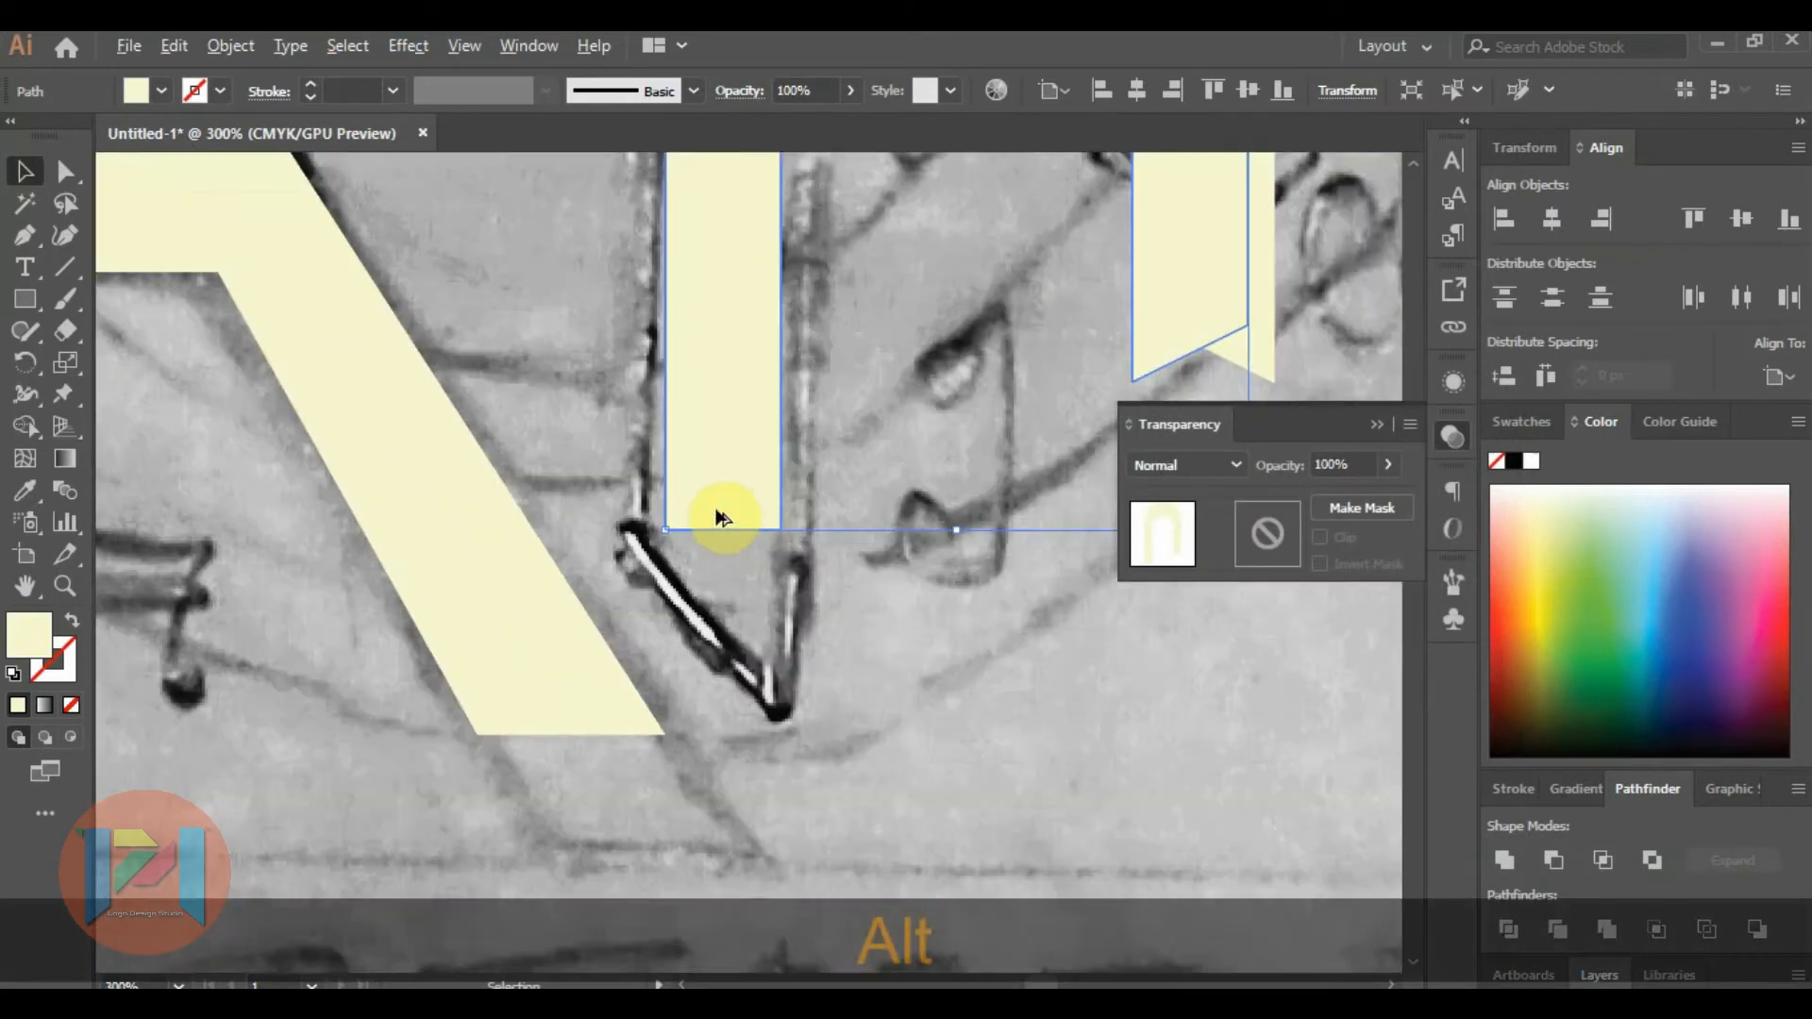
pyautogui.click(65, 171)
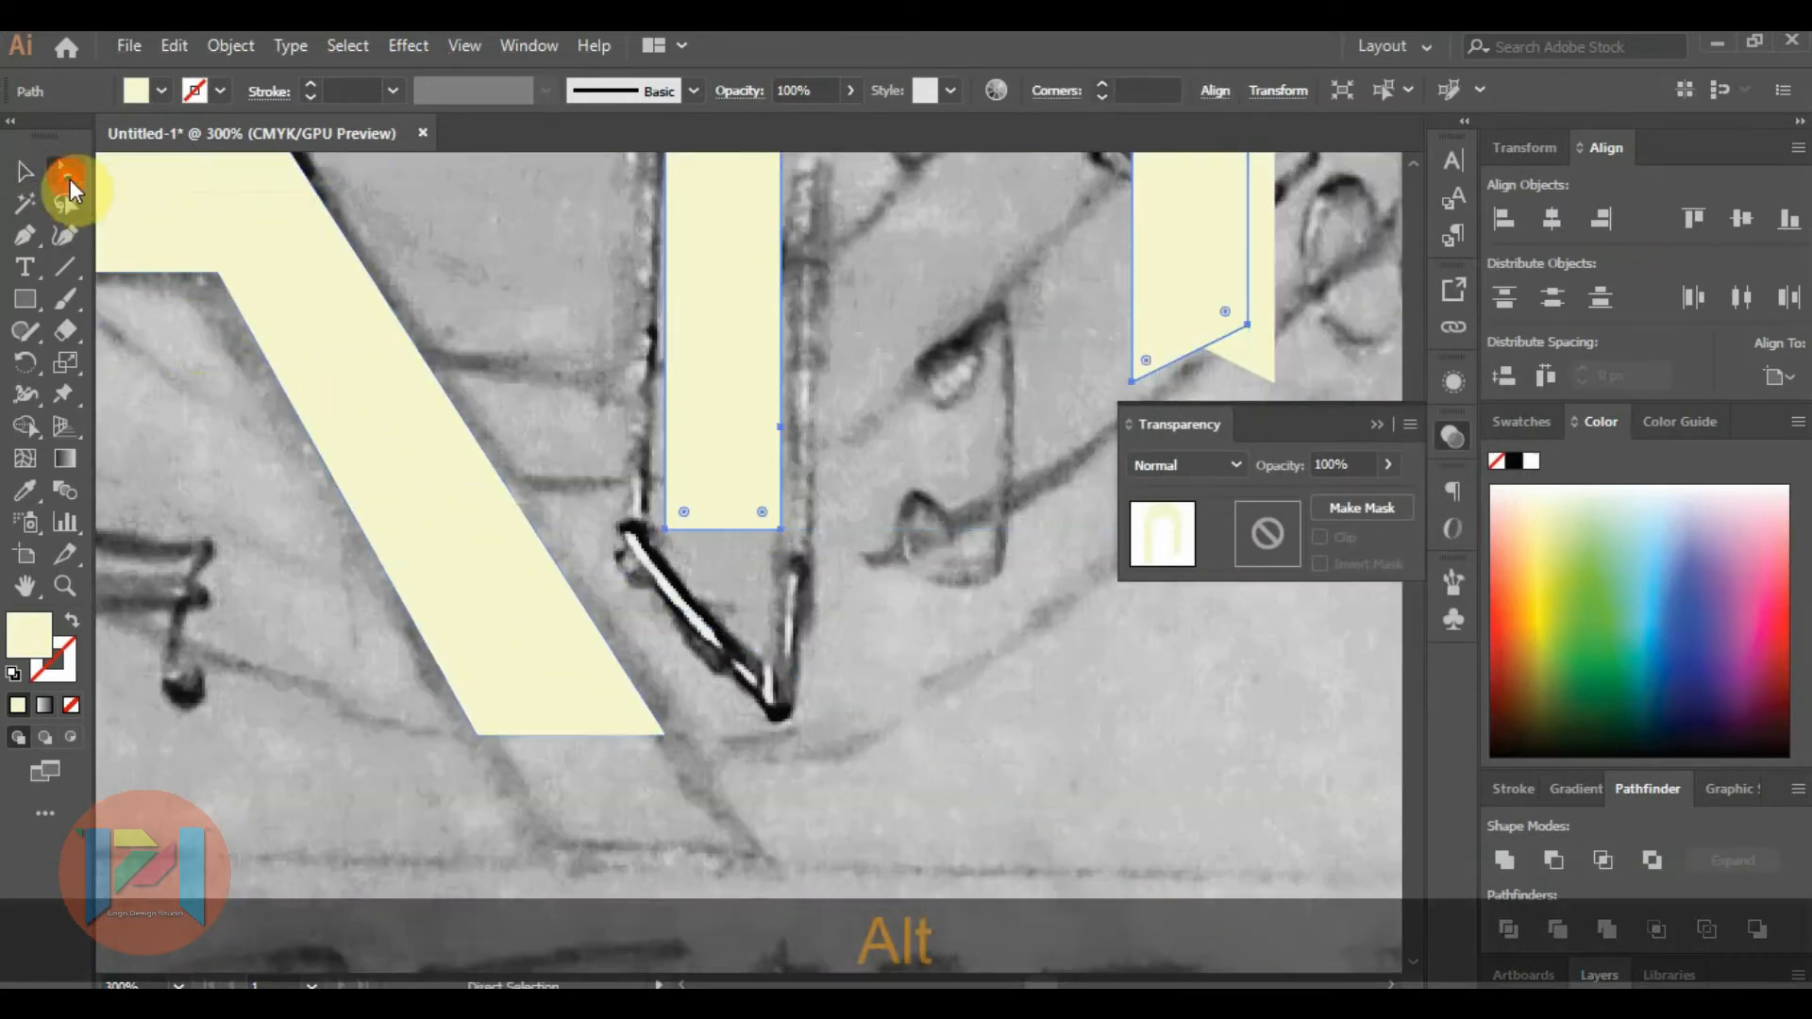
pyautogui.click(664, 529)
pyautogui.keyDown('shift'); pyautogui.click(783, 534); pyautogui.keyUp('shift')
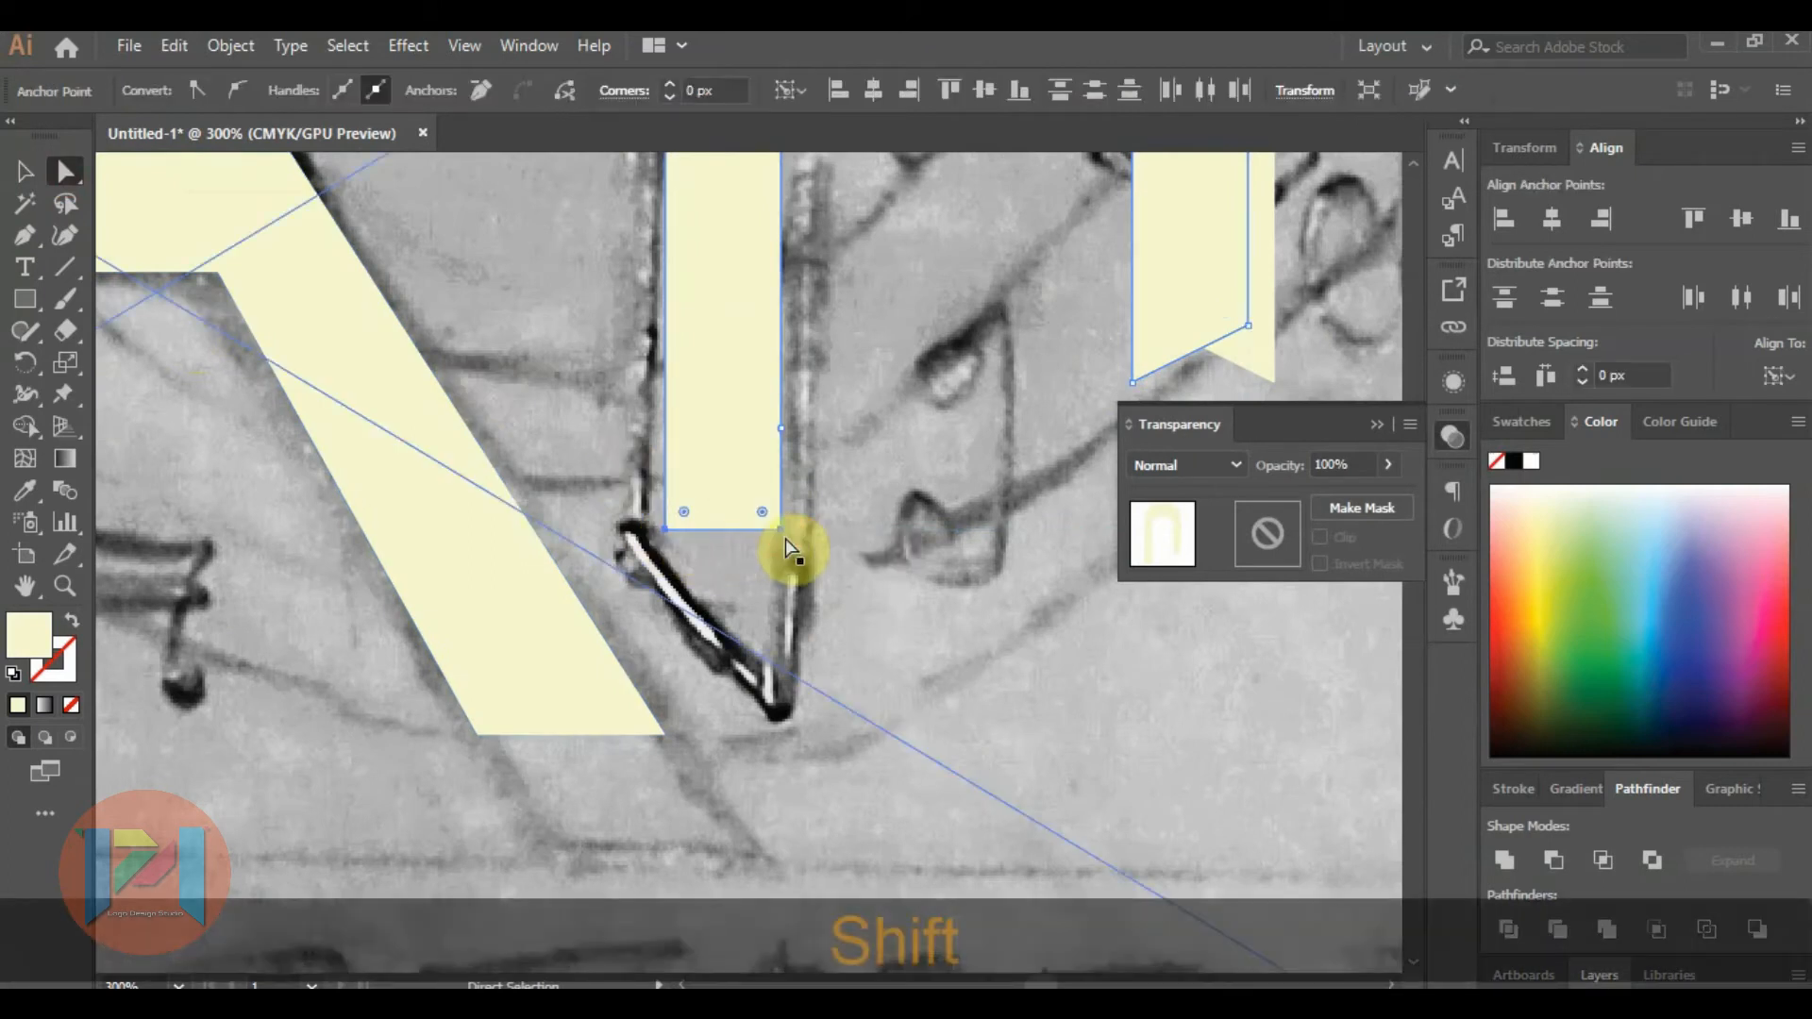
pyautogui.press('Down')
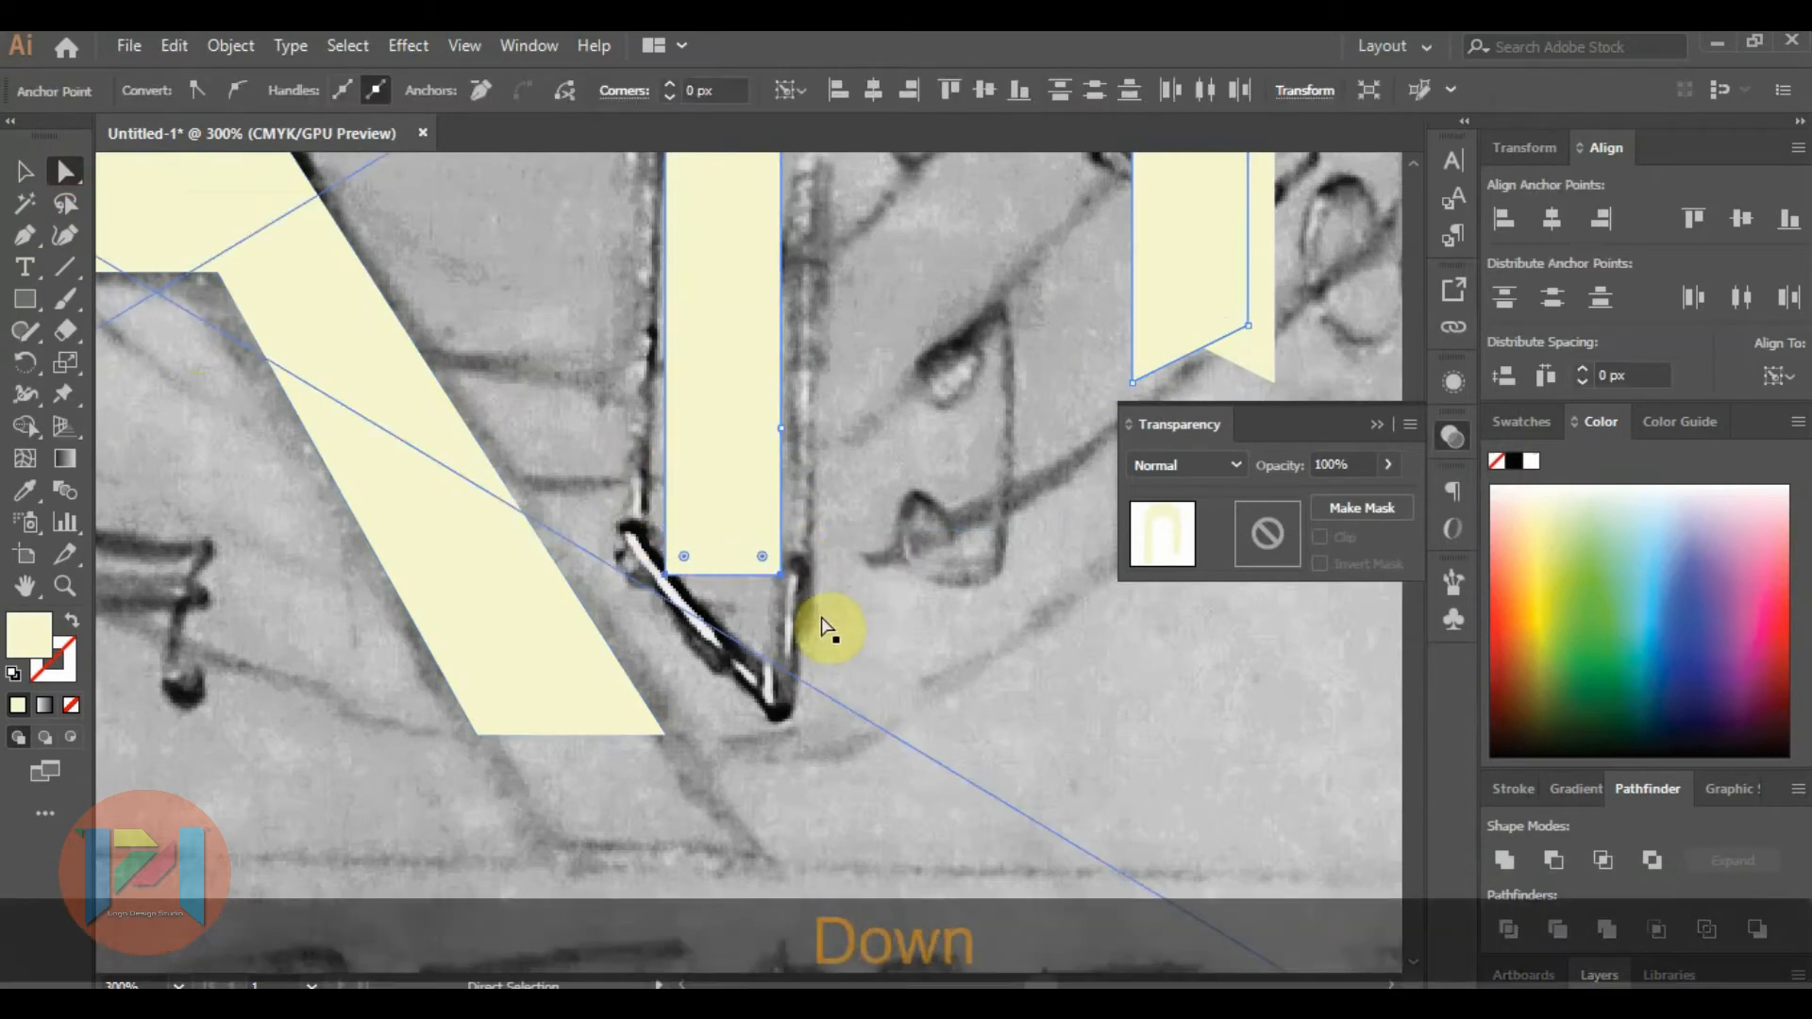
pyautogui.press('Down')
pyautogui.press('Down')
pyautogui.press('Down')
pyautogui.press('Down')
pyautogui.press('Down')
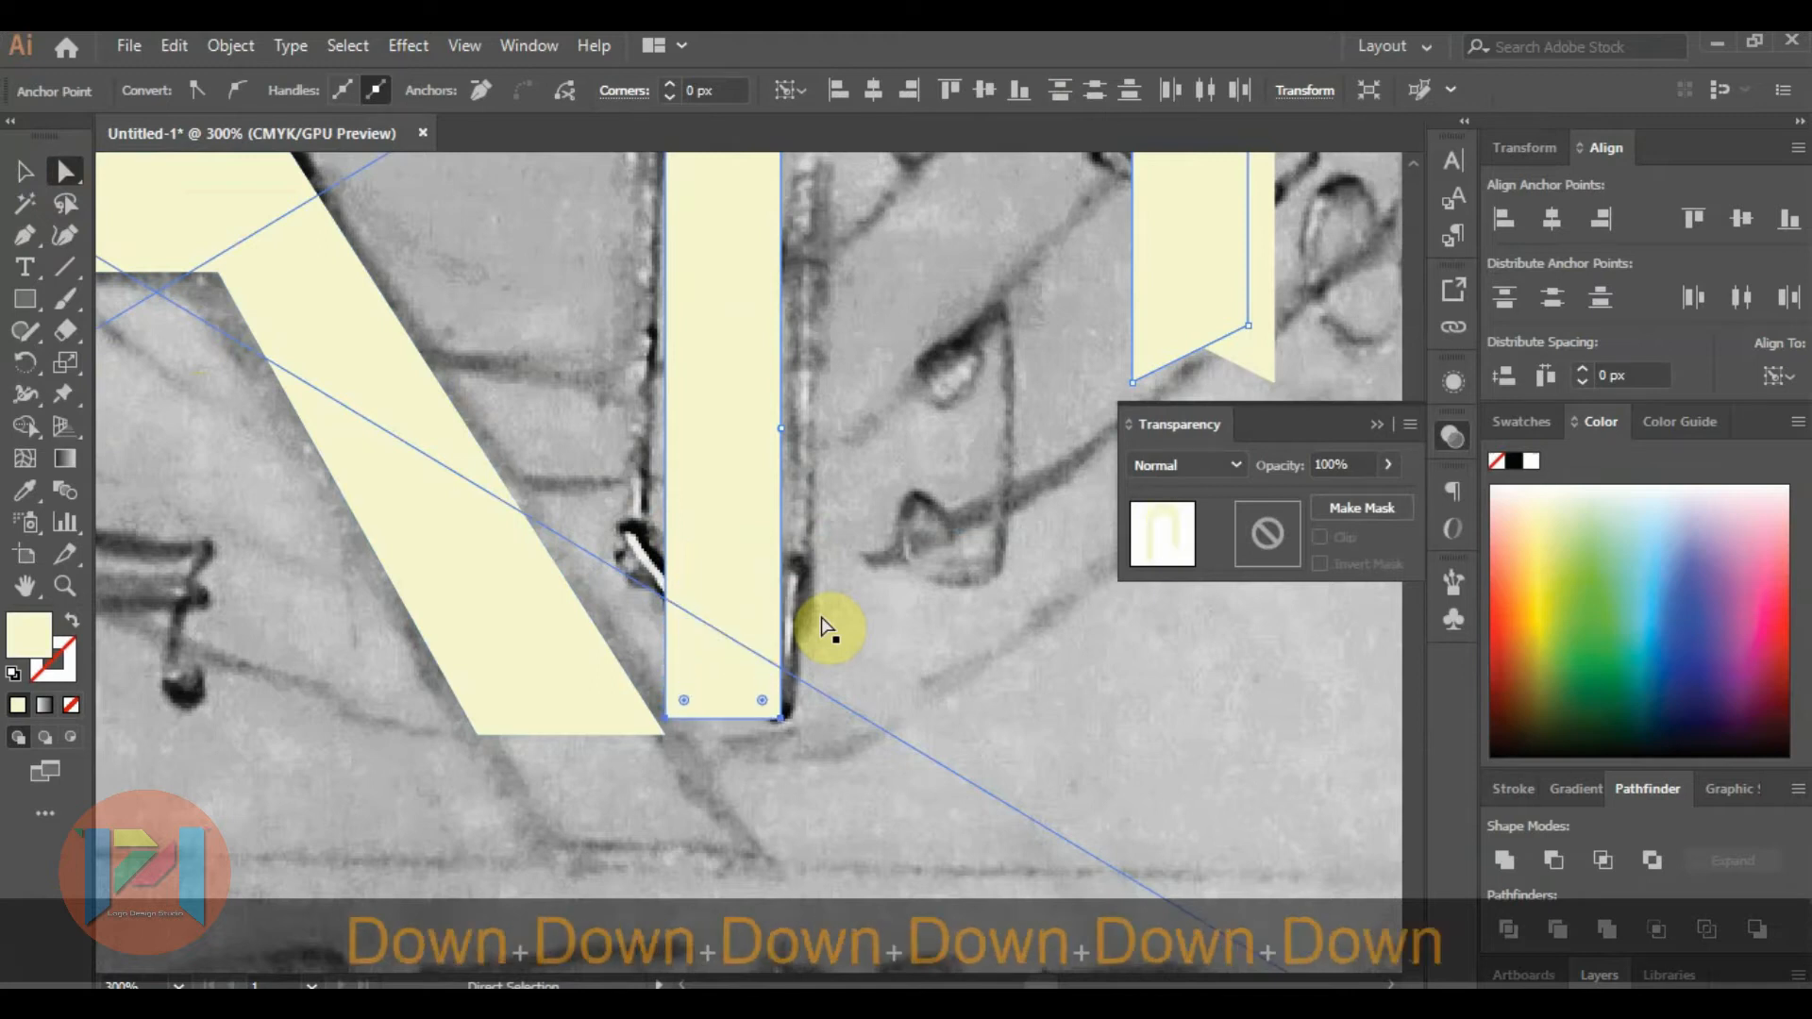
pyautogui.press('Down')
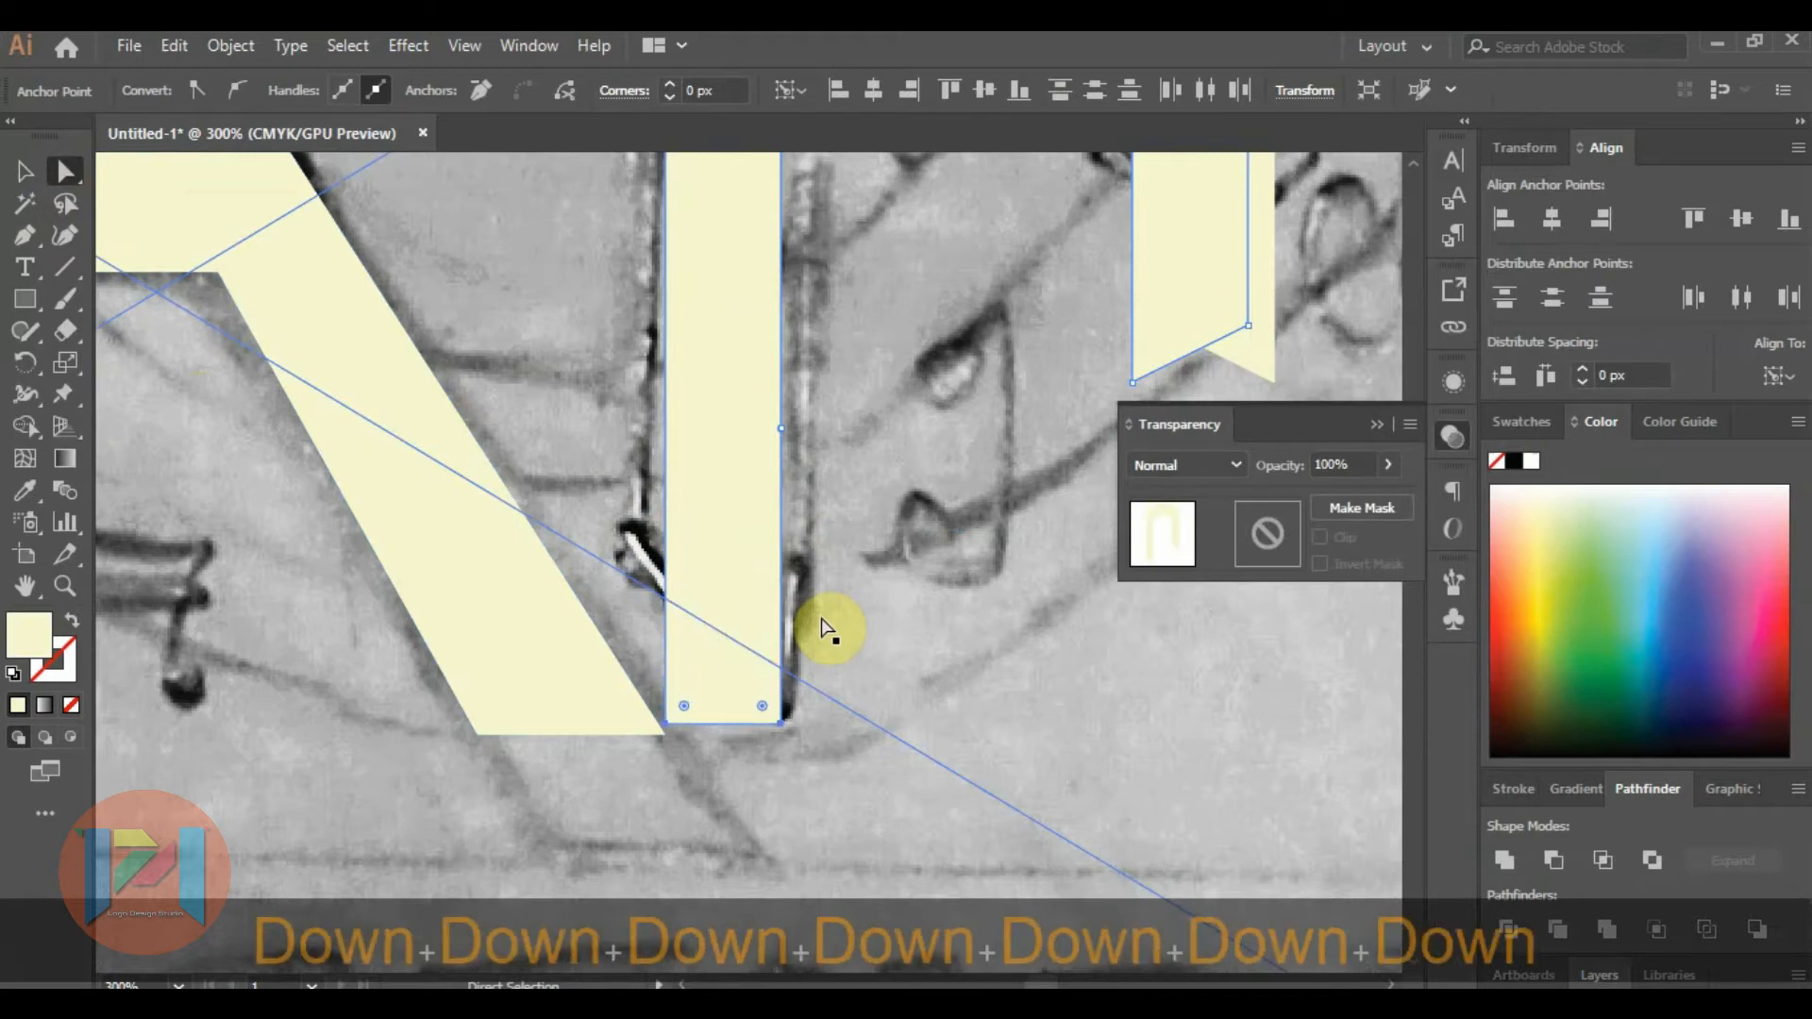
# Nudge the M's right arch to the left until its inner leg coincides with the left arch's inner leg.
pyautogui.click(25, 172)
pyautogui.click(560, 460)
pyautogui.scroll(-5, 557, 457)
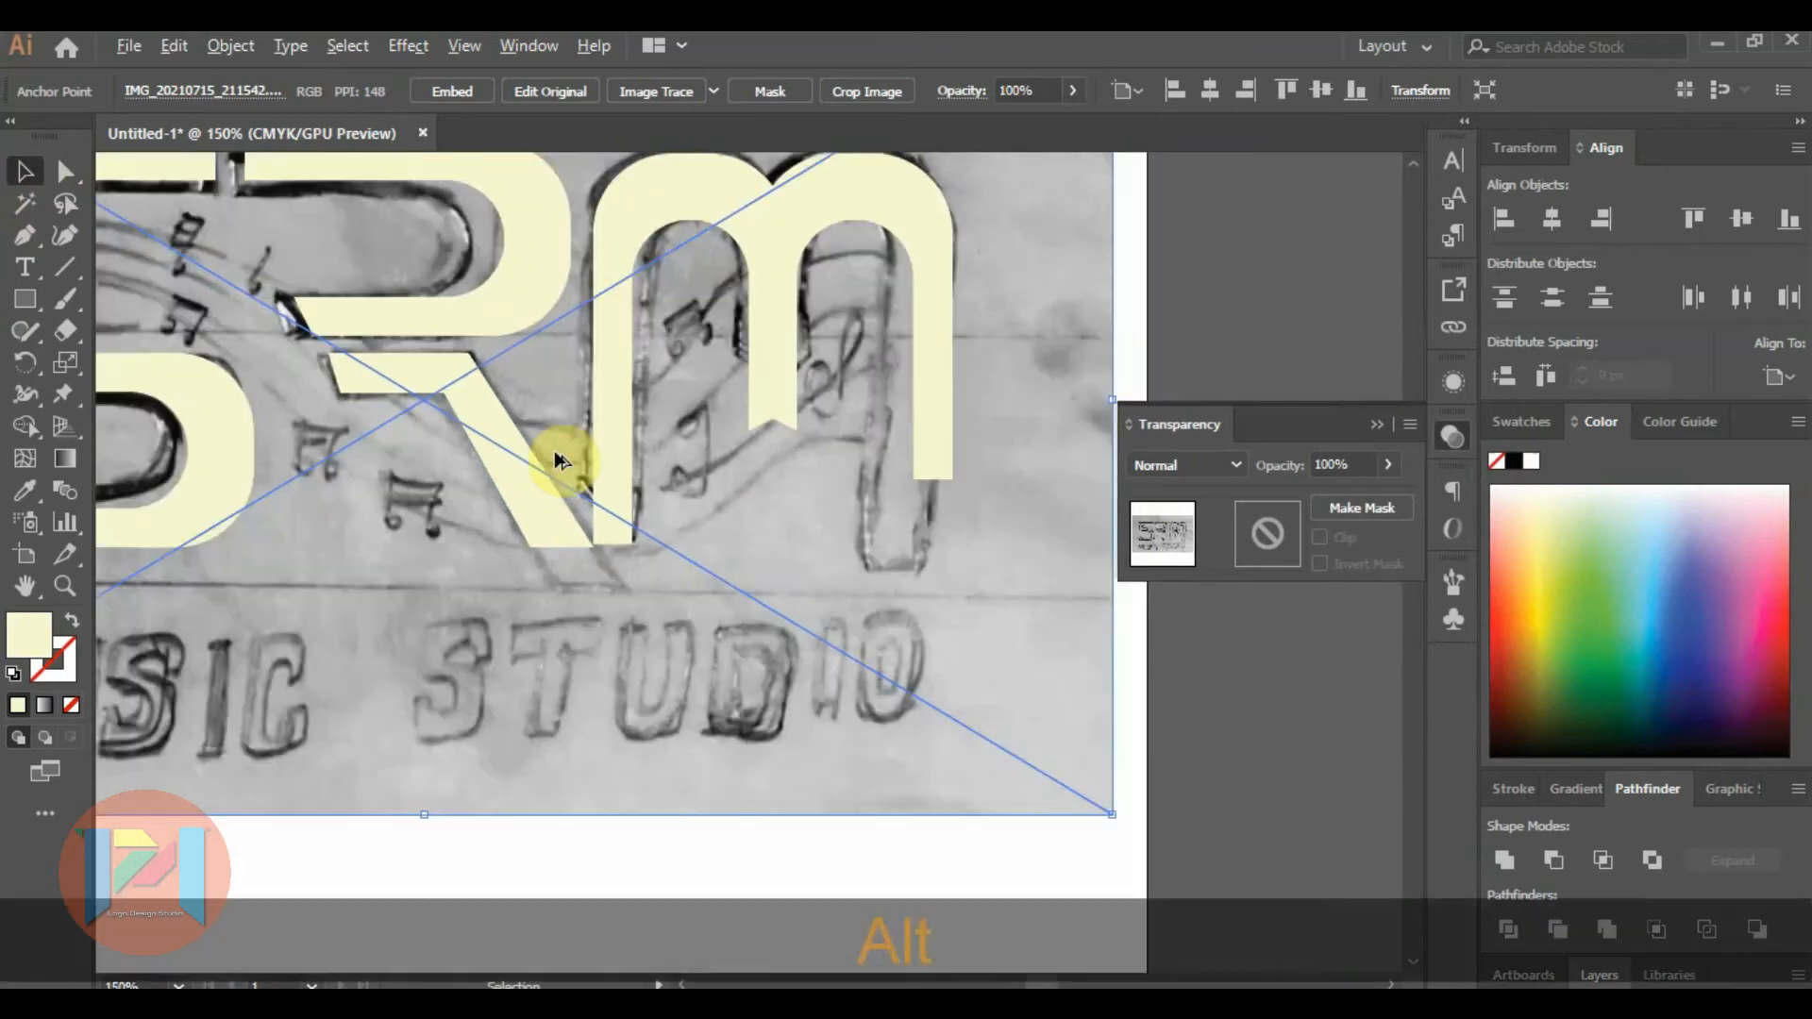
pyautogui.scroll(3, 755, 434)
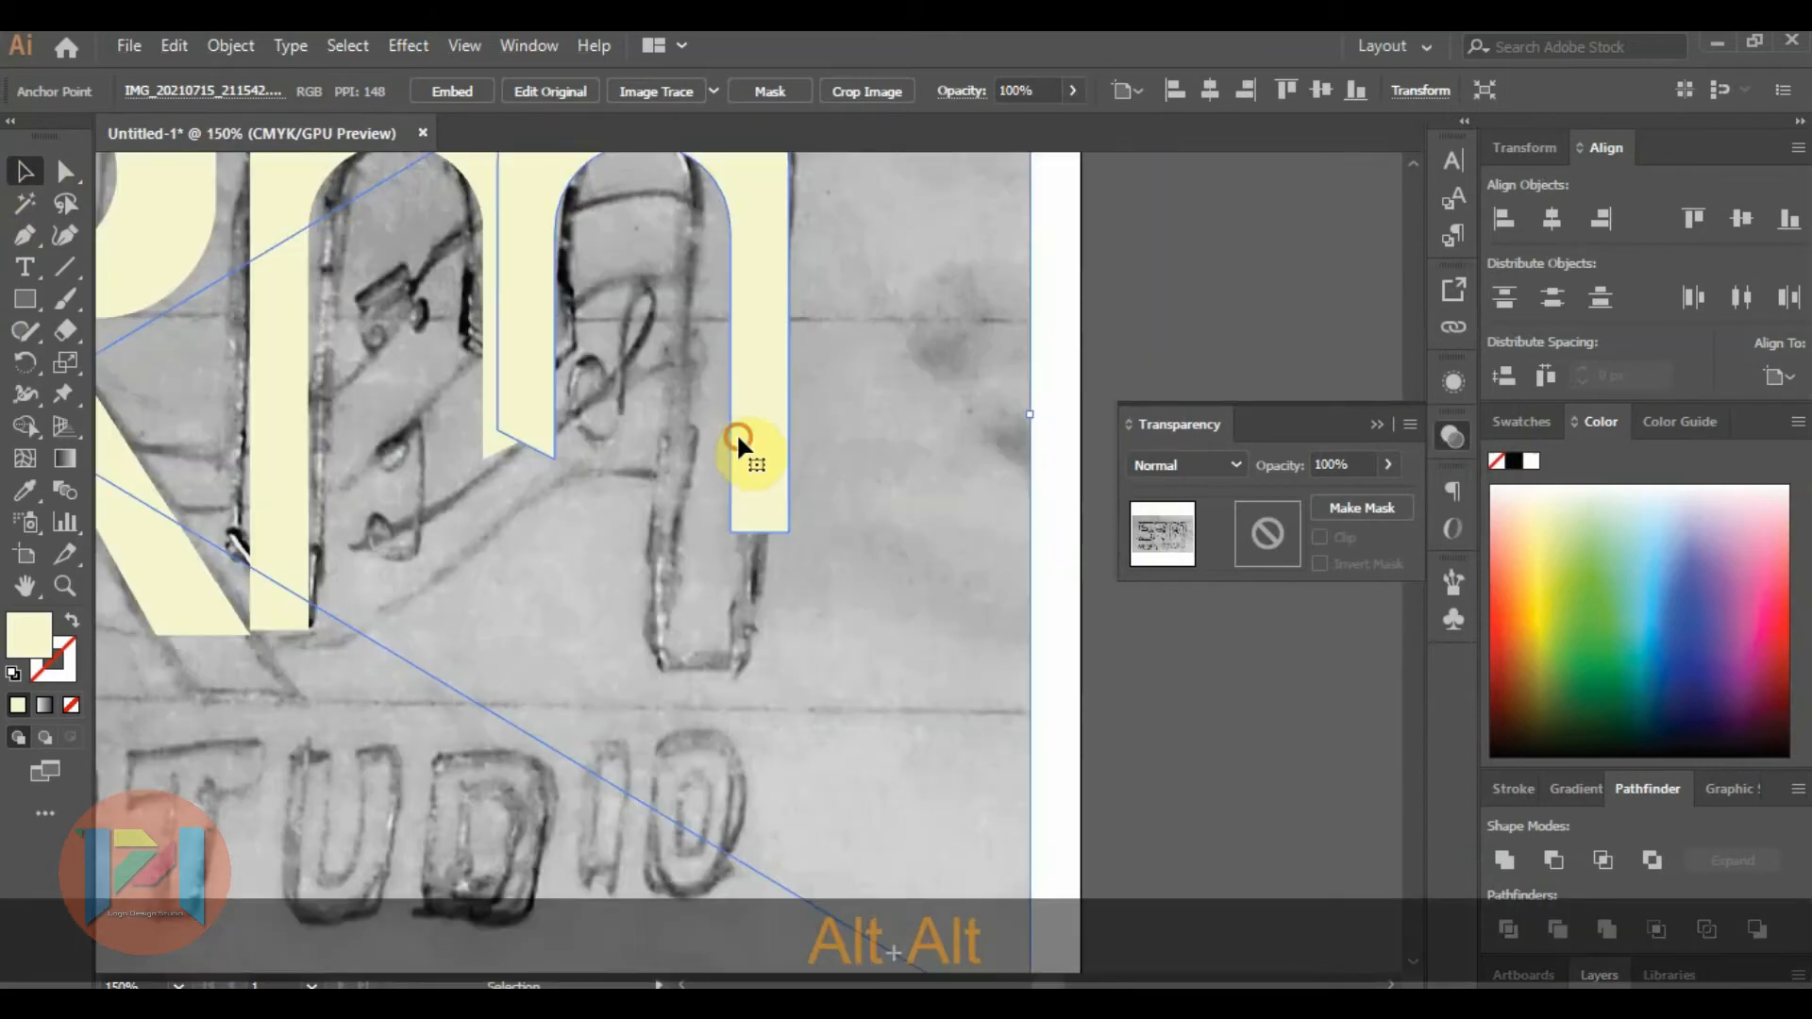
pyautogui.click(736, 433)
pyautogui.press('Left')
pyautogui.press('Left')
pyautogui.press('Left')
pyautogui.press('Left')
pyautogui.press('Left')
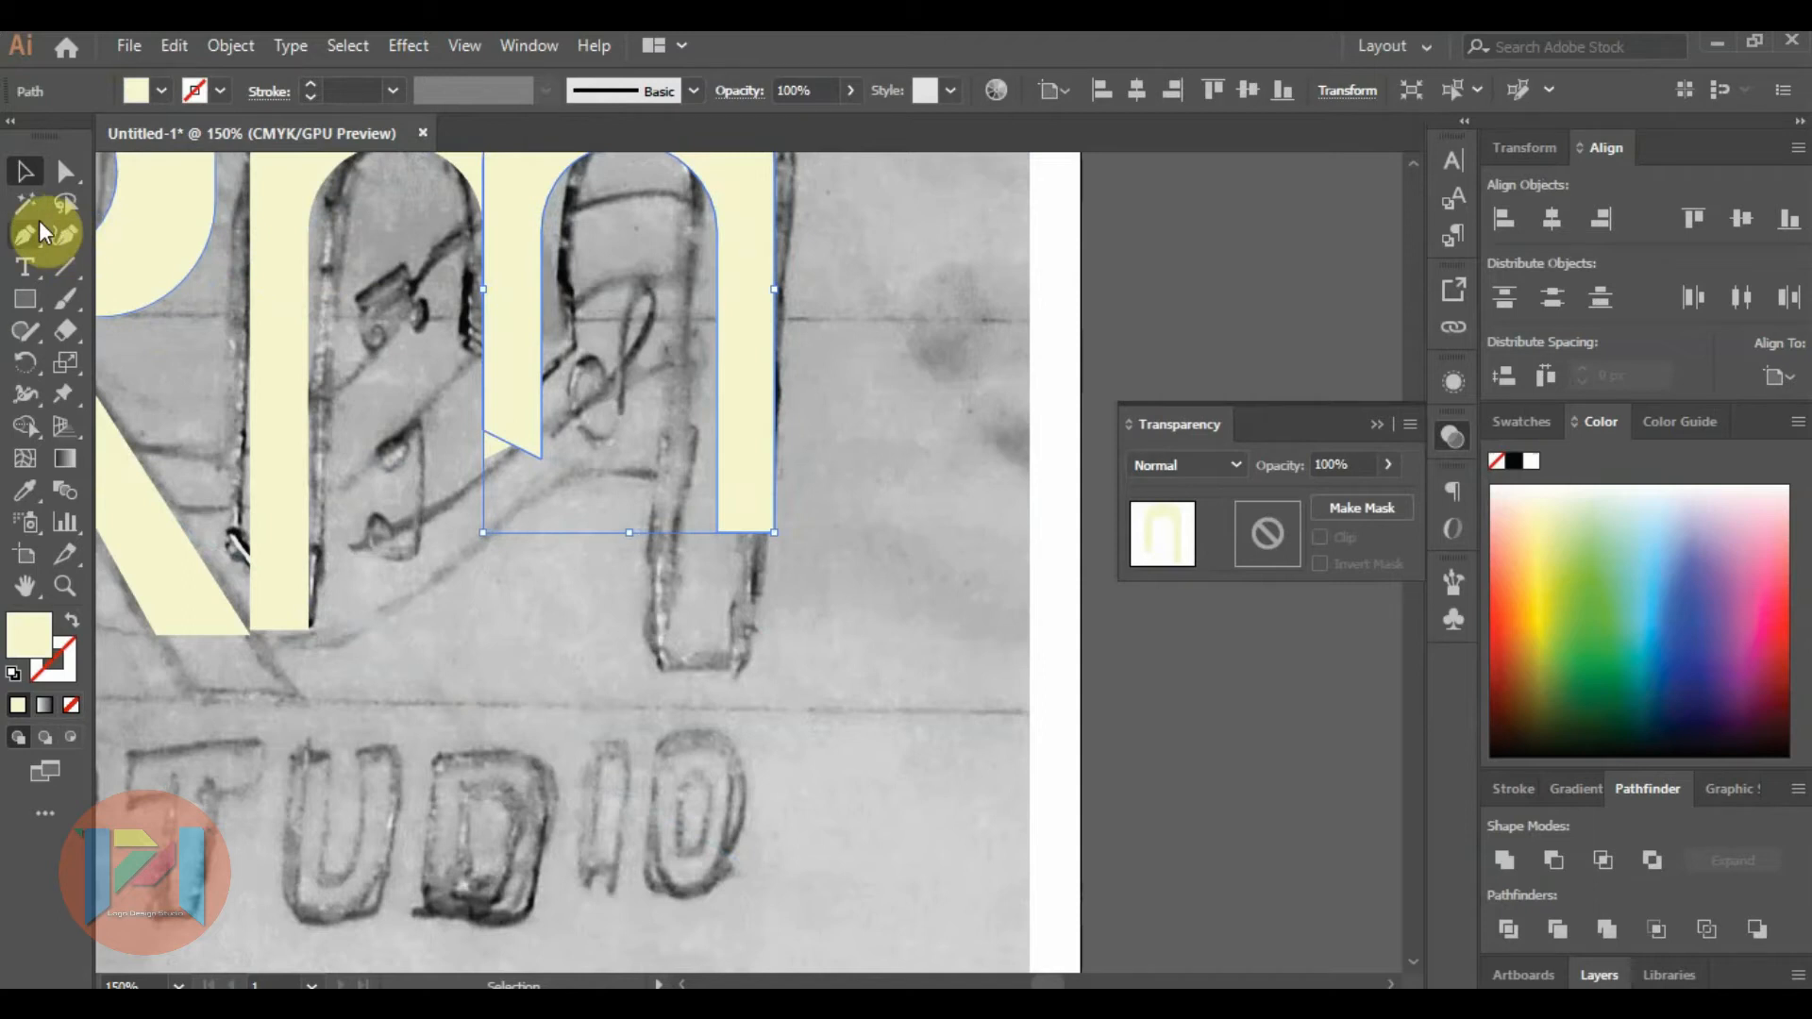
# Lengthen the M's outer right leg by moving its two bottom anchor points down near the sketched leg end, and deselect.
pyautogui.click(64, 174)
pyautogui.click(715, 534)
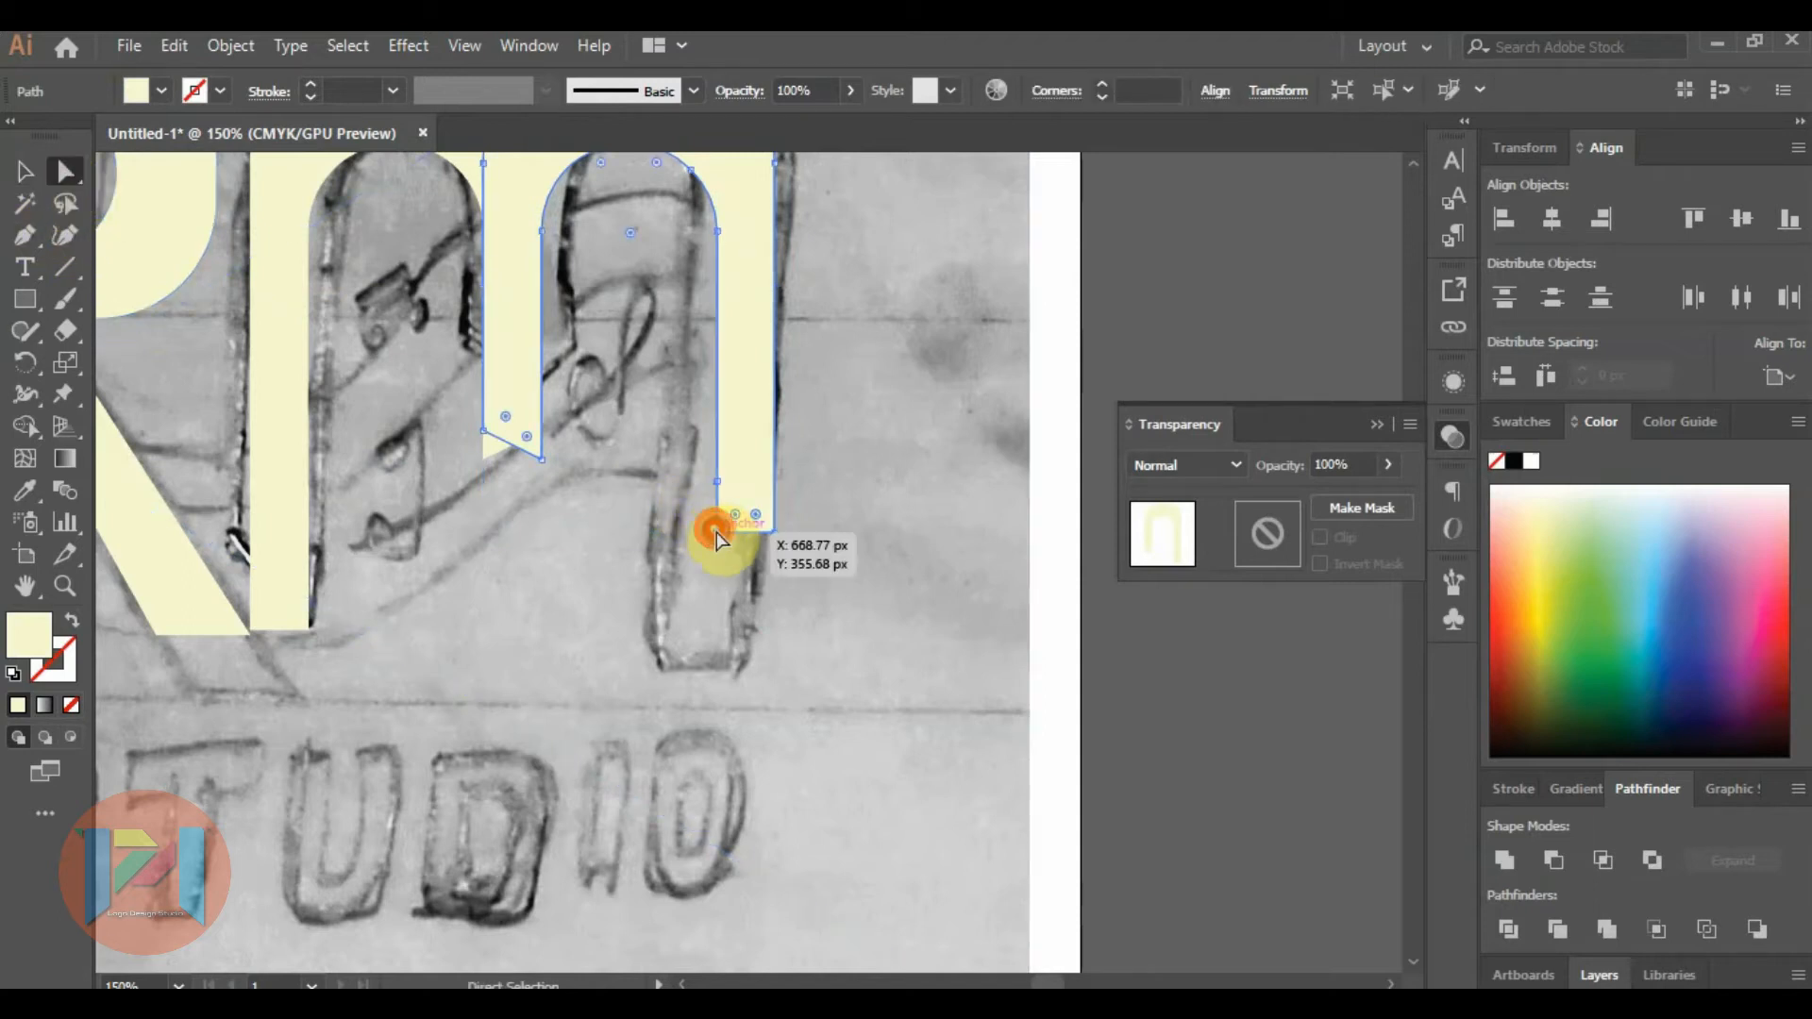
pyautogui.keyDown('shift'); pyautogui.click(774, 534); pyautogui.keyUp('shift')
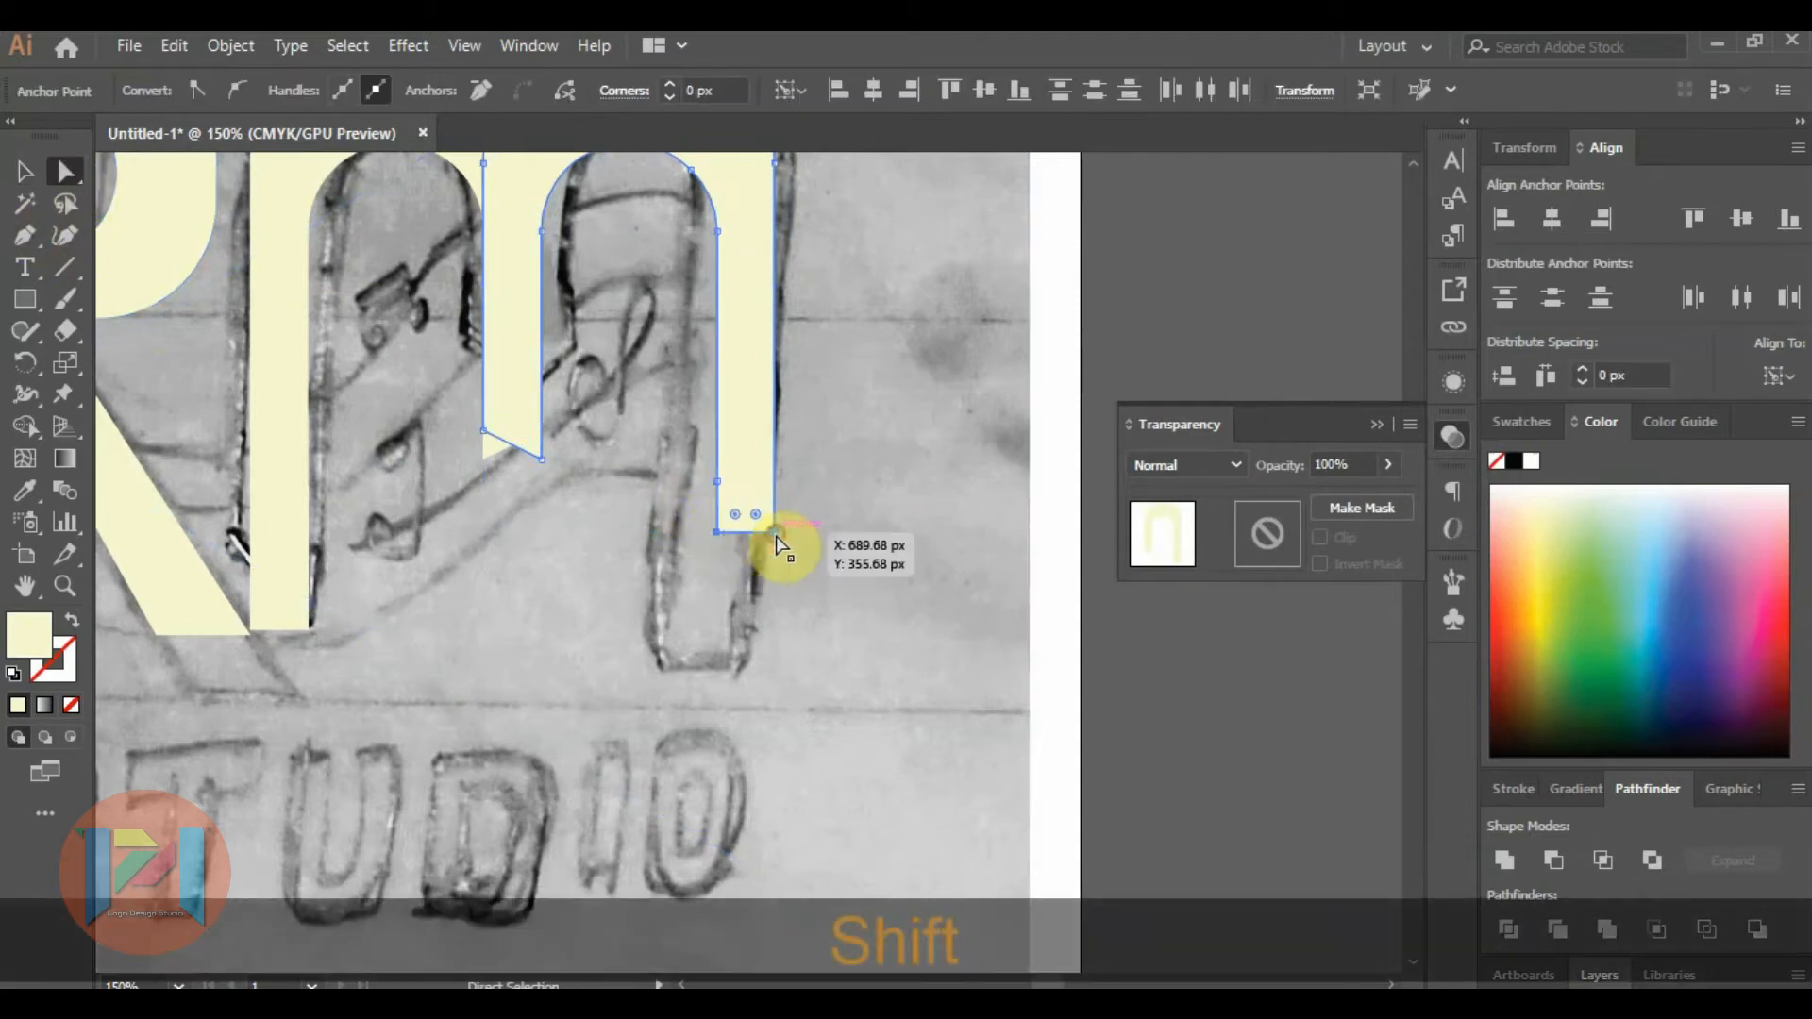
pyautogui.hotkey('shift', 'Down')
pyautogui.hotkey('shift', 'Down')
pyautogui.hotkey('shift', 'Down')
pyautogui.hotkey('shift', 'Down')
pyautogui.hotkey('shift', 'Down')
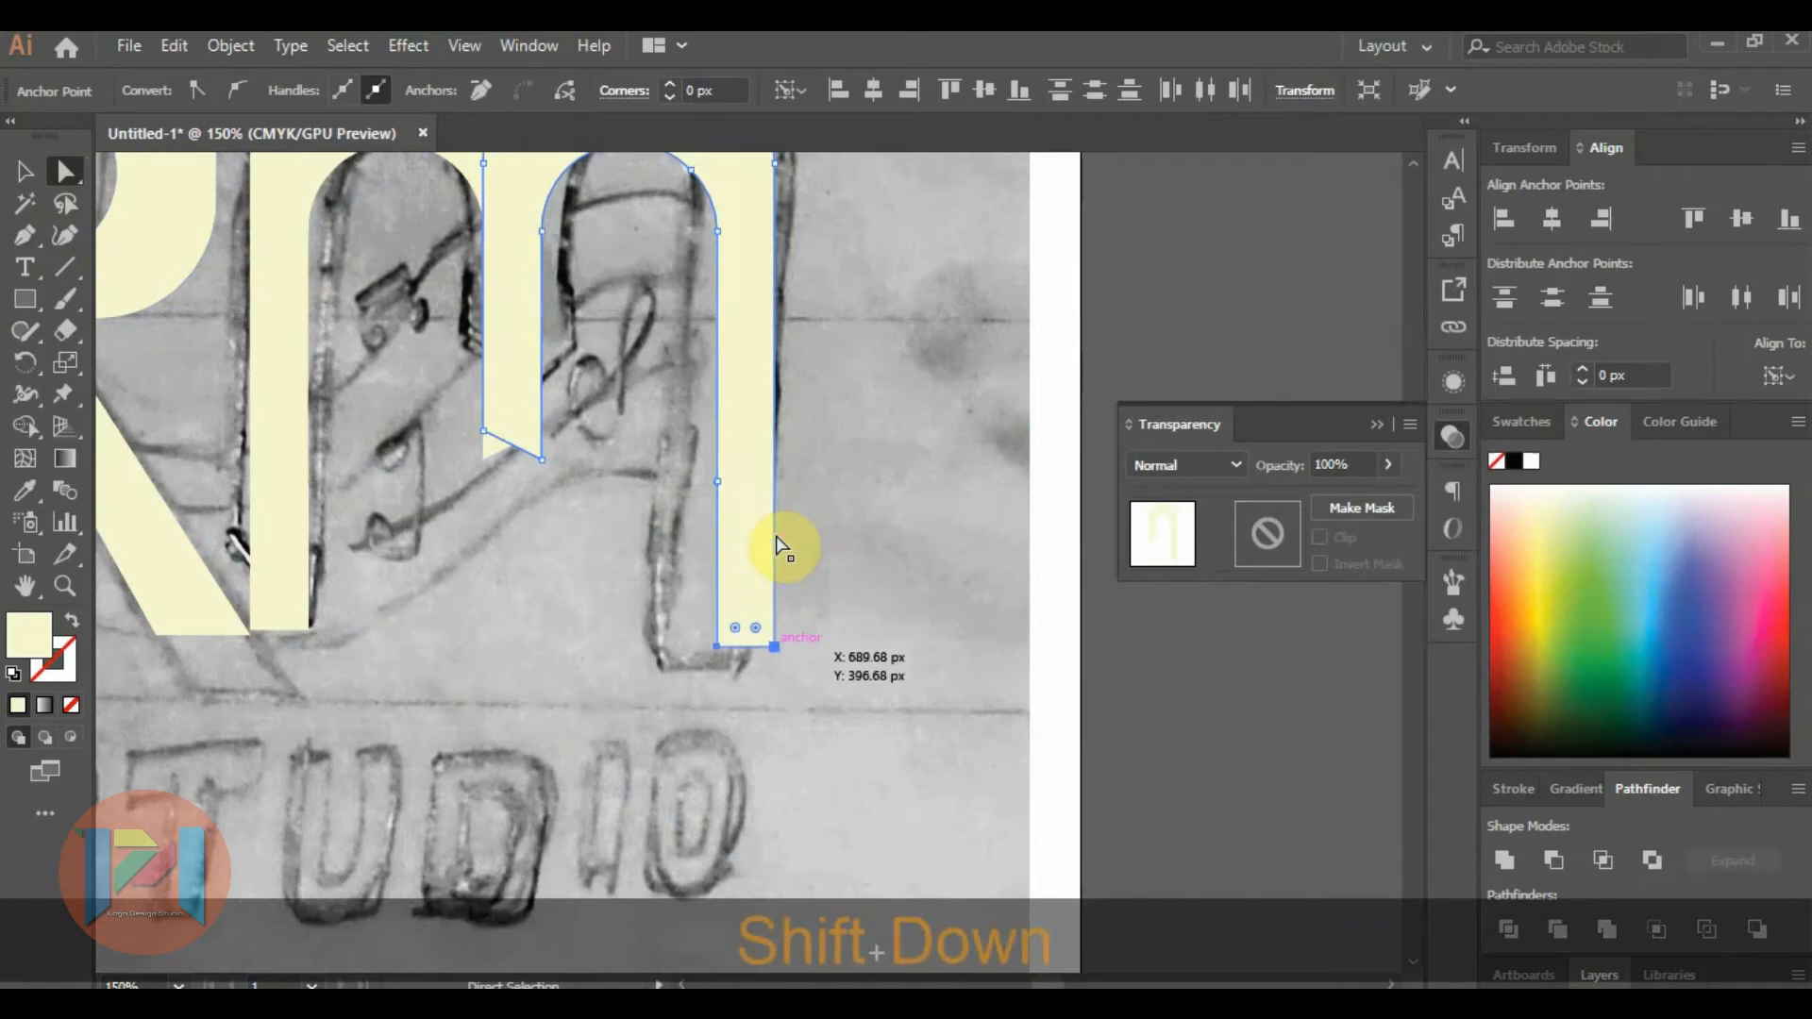
pyautogui.click(1136, 647)
# Draw a diagonal Pen line across the bottom of the M's outer left leg, following the sketched slanted tip.
pyautogui.scroll(-1, 415, 580)
pyautogui.scroll(2, 269, 538)
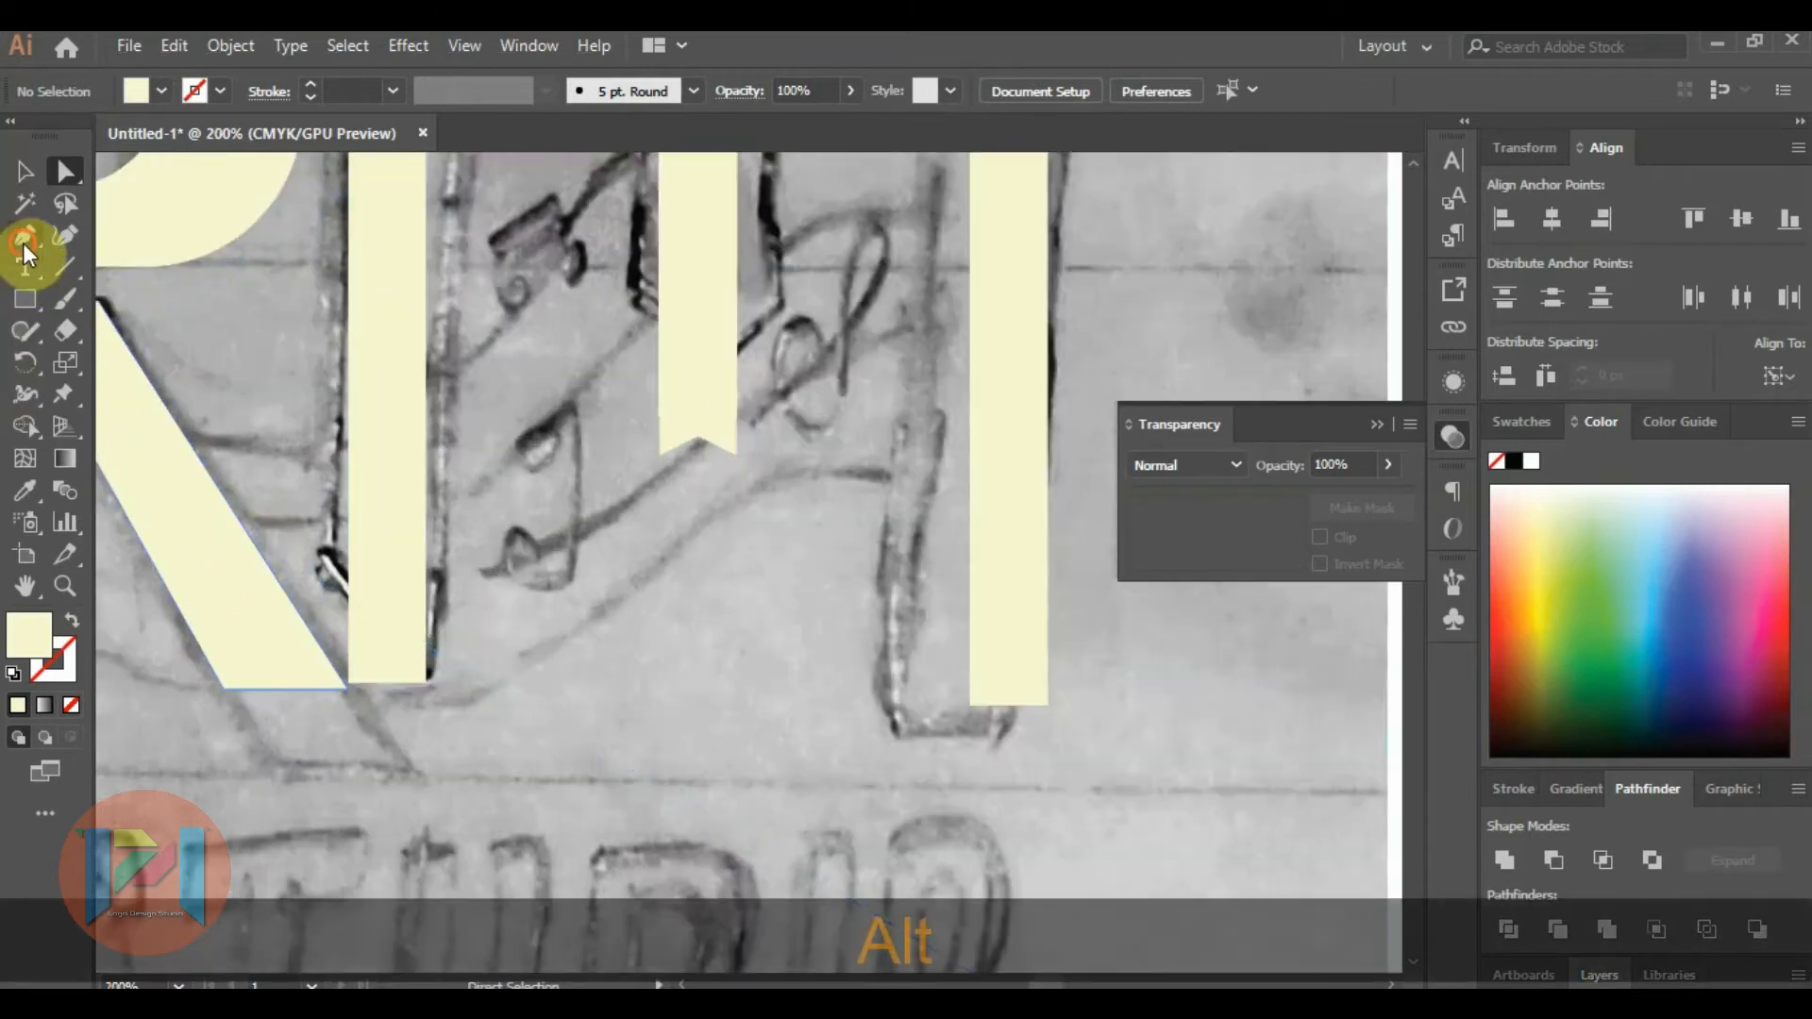
pyautogui.click(301, 538)
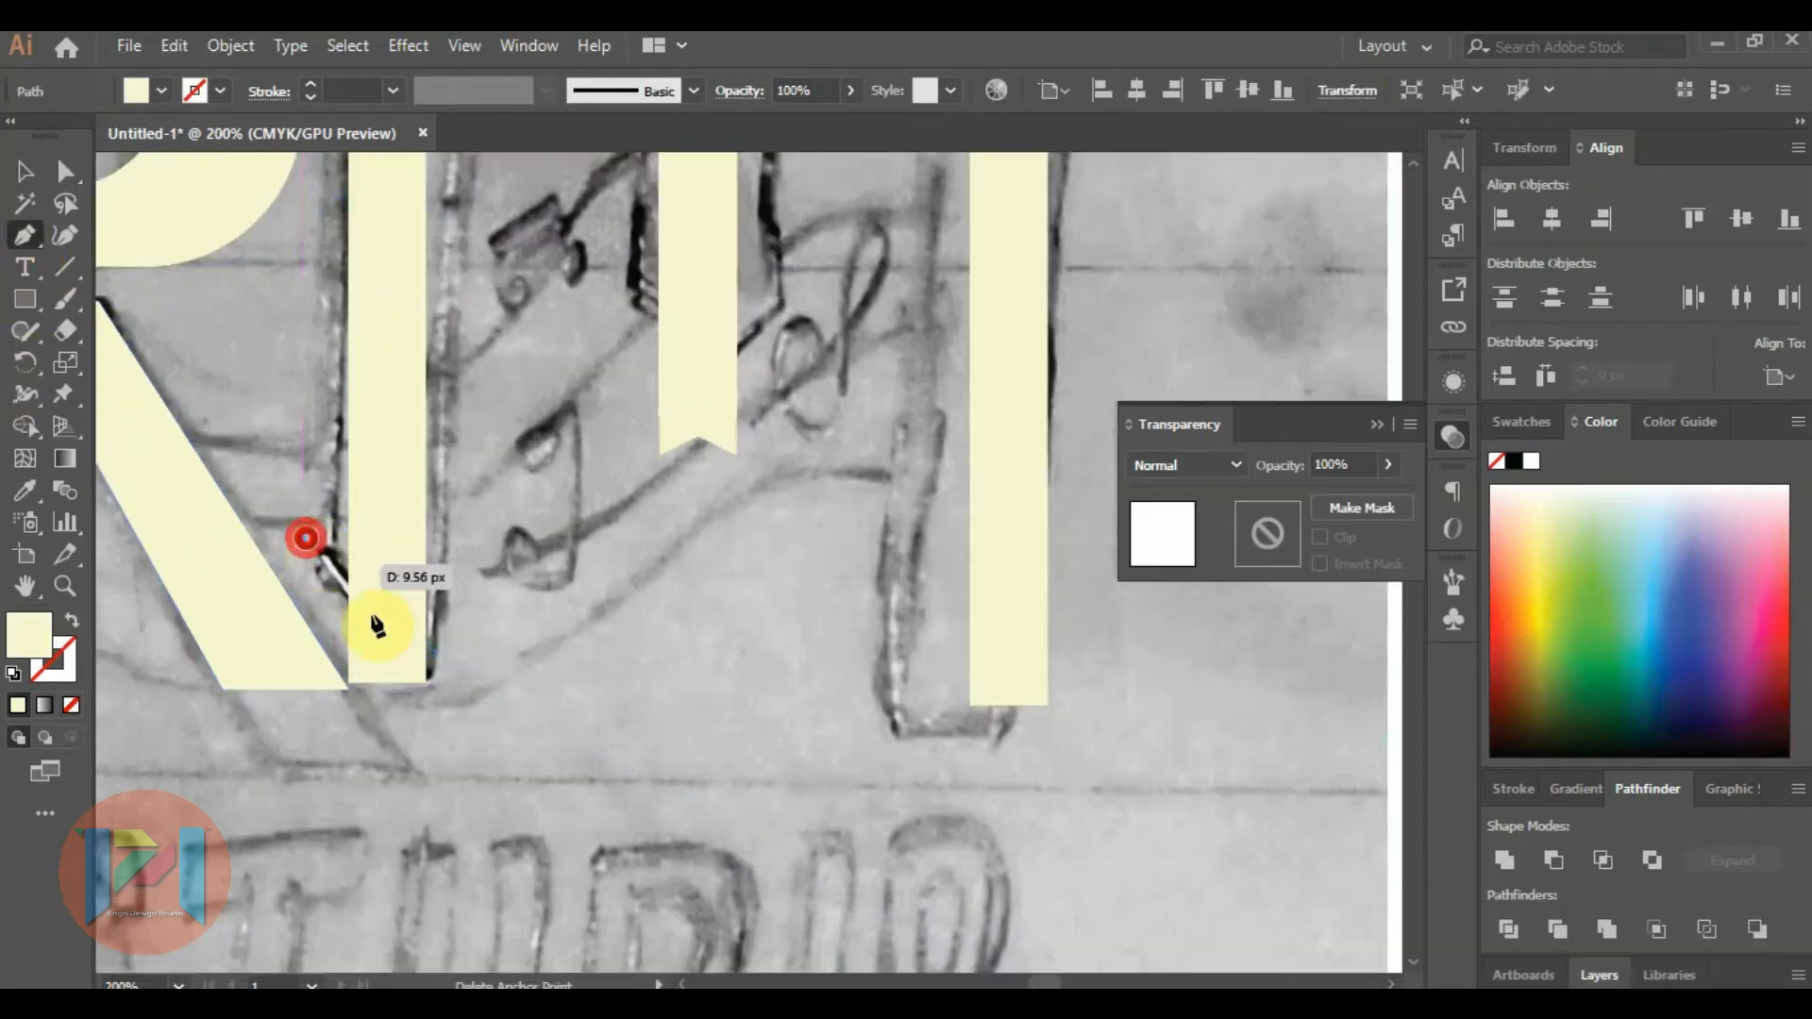
pyautogui.click(449, 705)
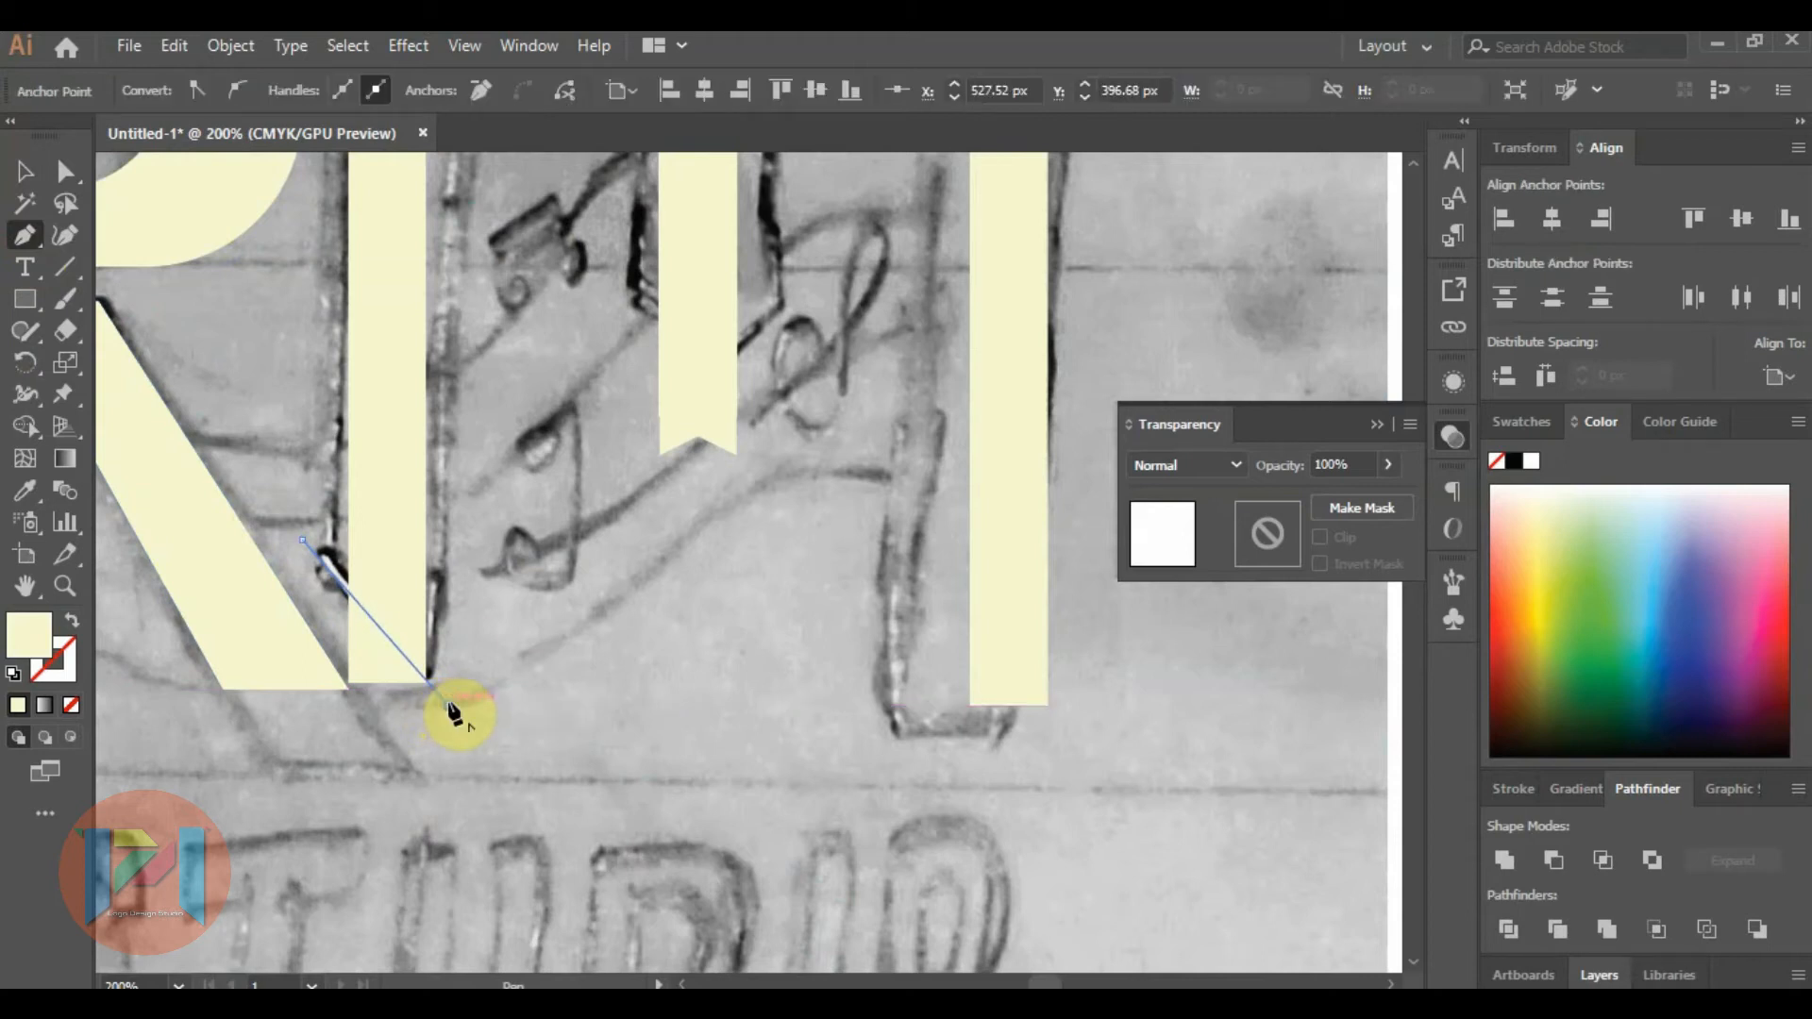
# Use Shape Builder to remove the left leg's corner below the diagonal and both overhanging ends of the line.
pyautogui.click(23, 173)
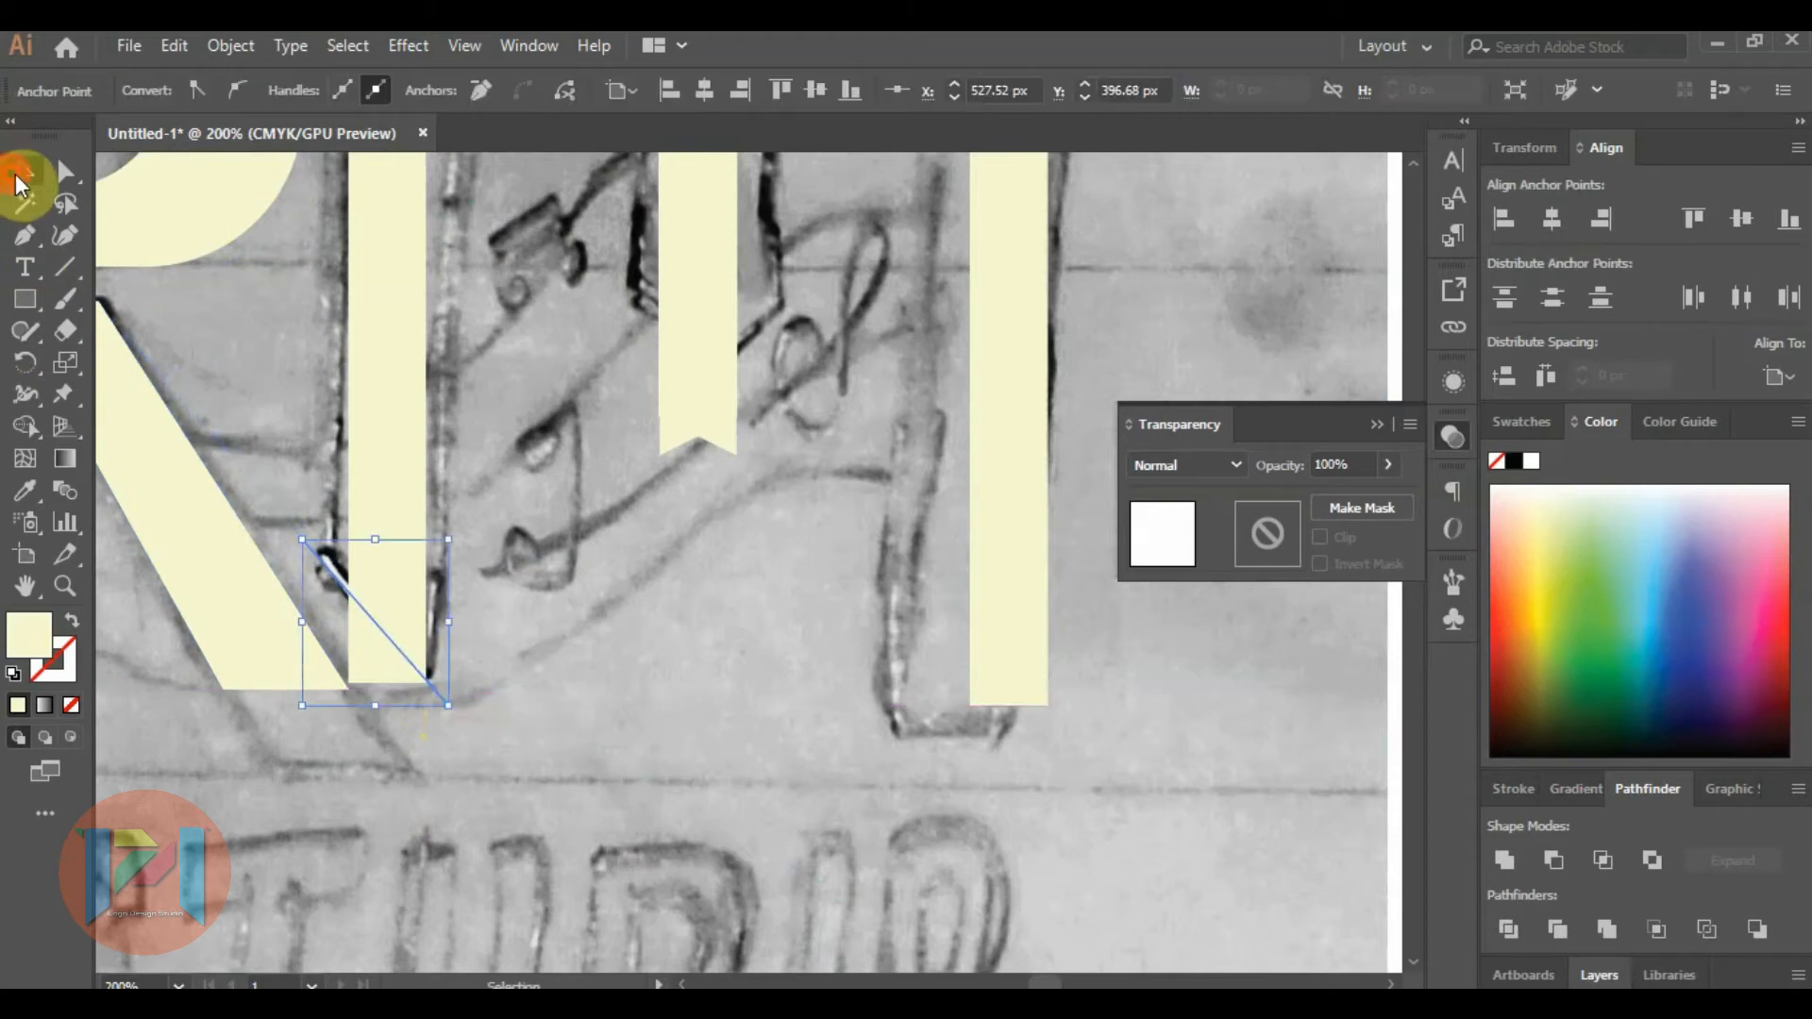
pyautogui.keyDown('shift'); pyautogui.click(382, 462); pyautogui.keyUp('shift')
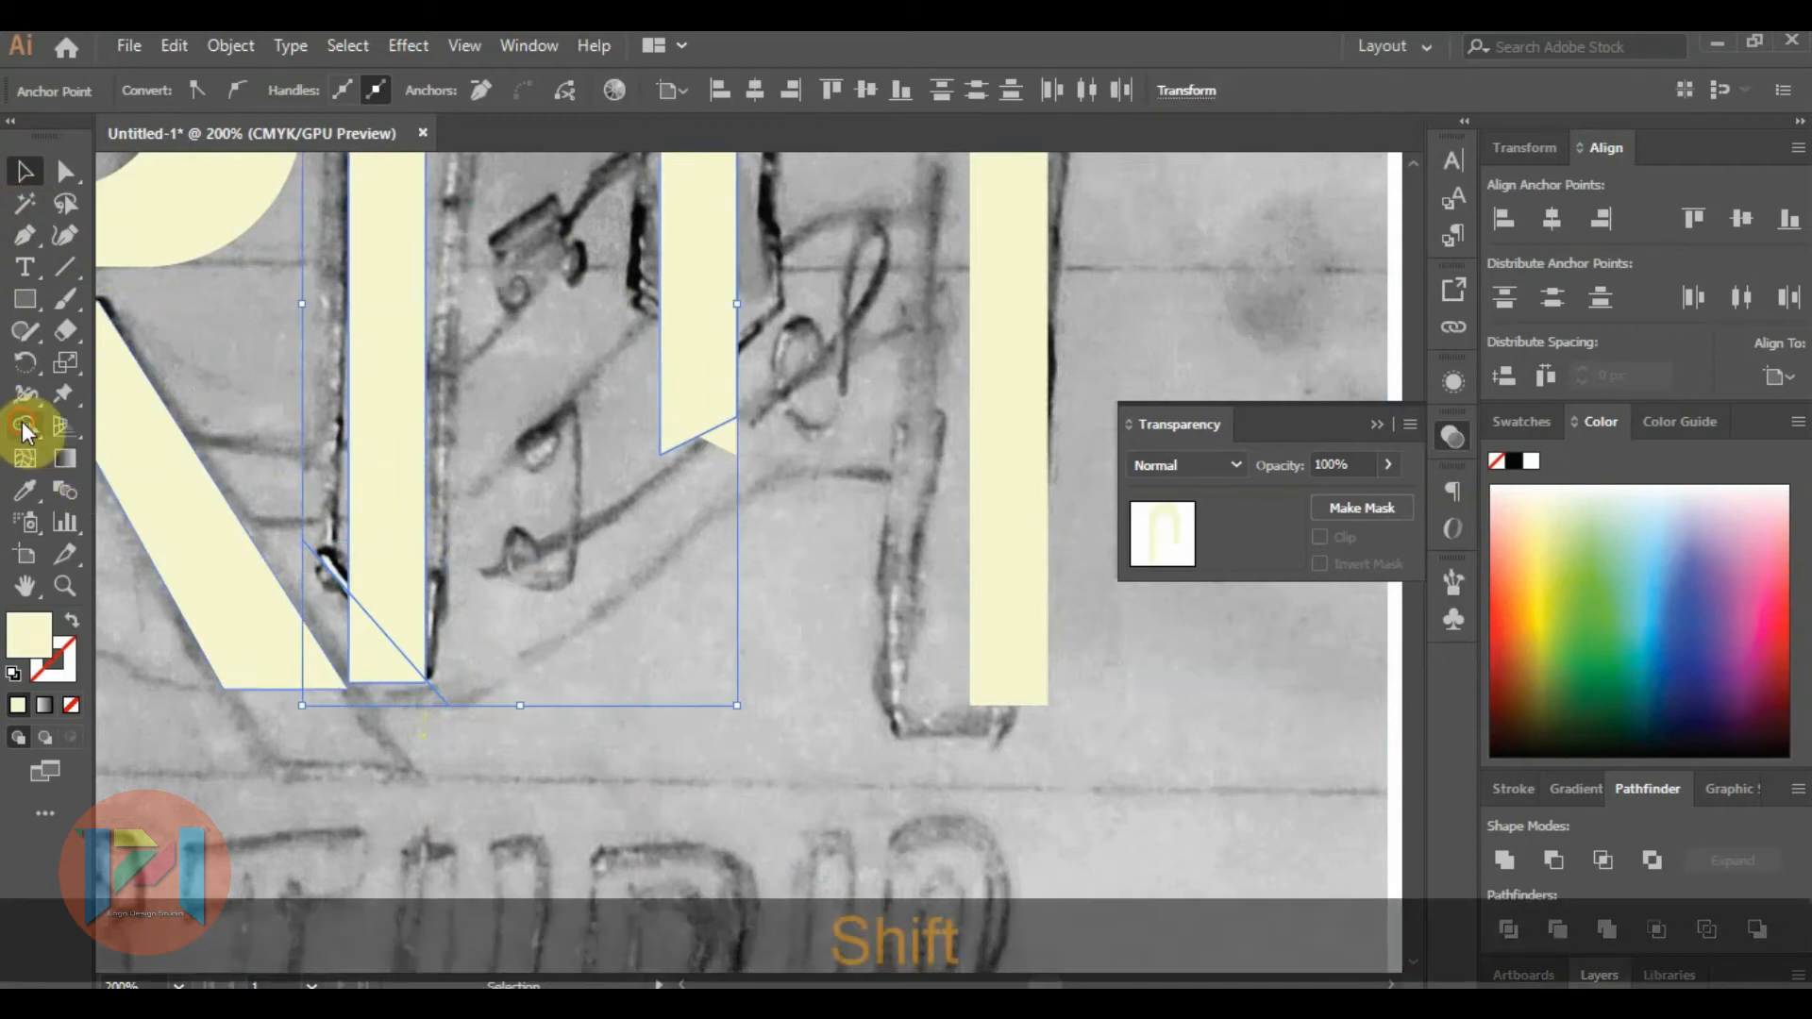
pyautogui.click(25, 426)
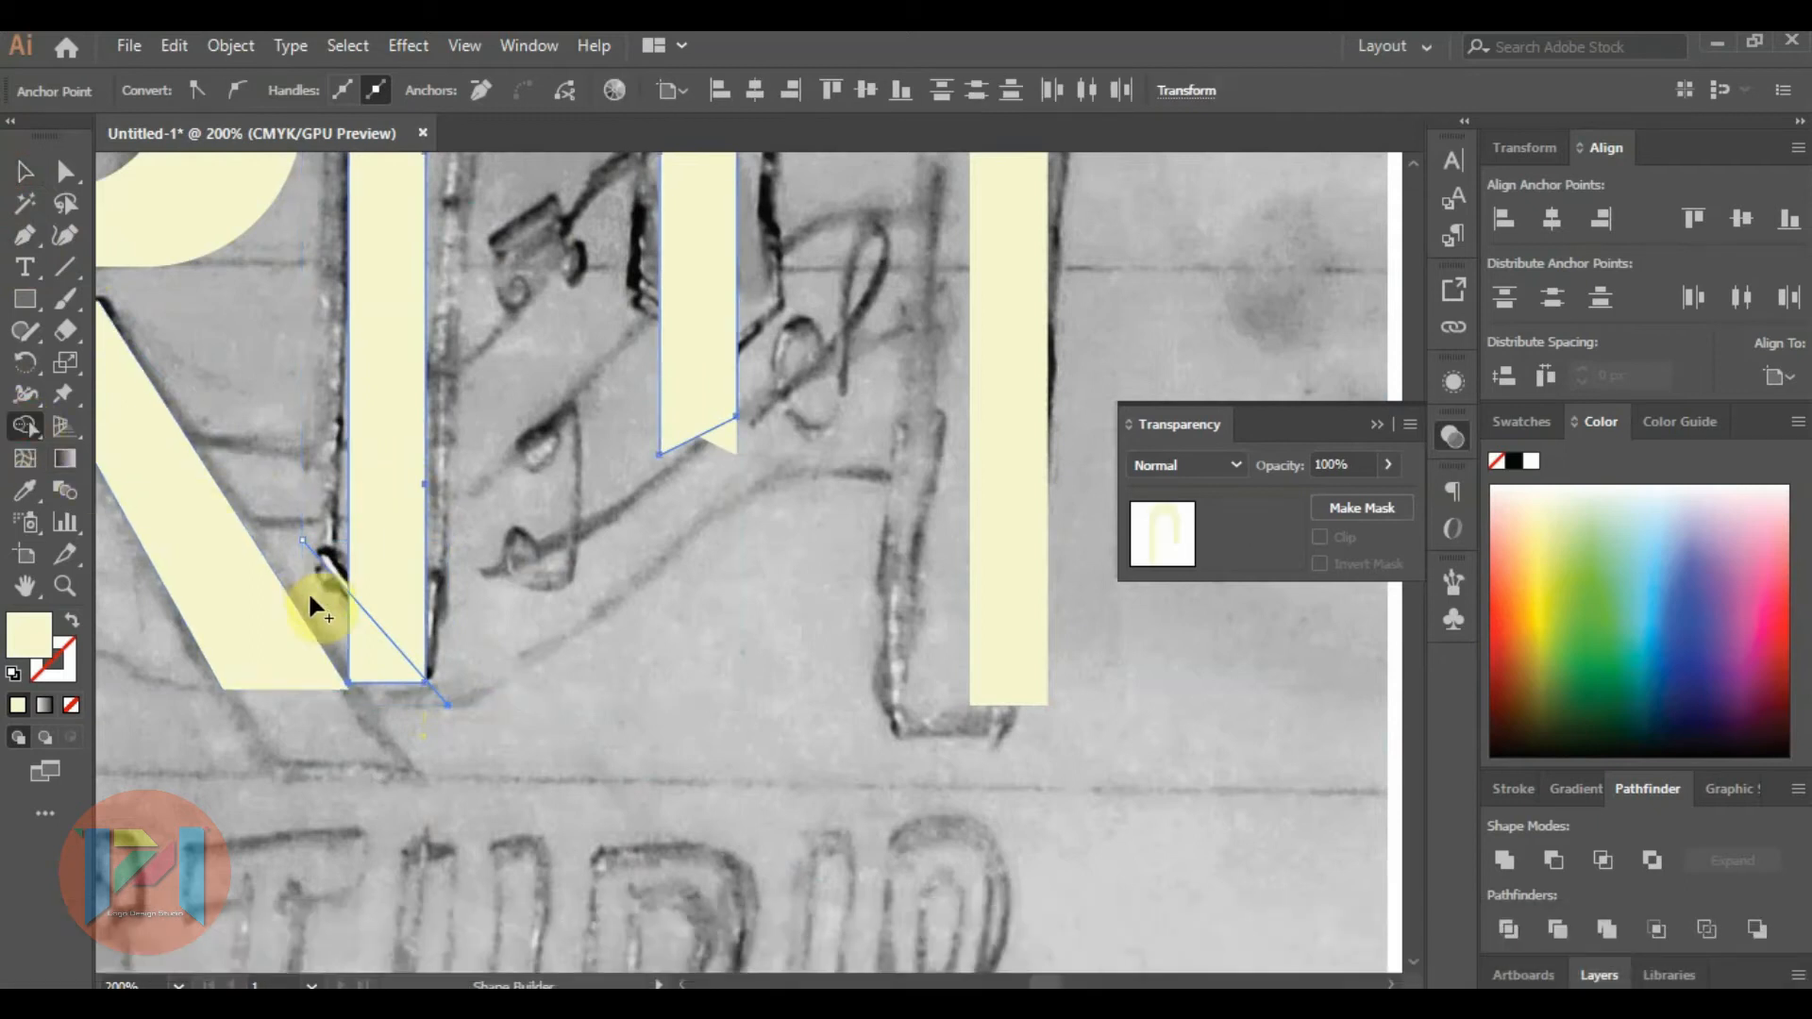
pyautogui.keyDown('alt'); pyautogui.click(360, 631); pyautogui.keyUp('alt')
pyautogui.scroll(4, 321, 589)
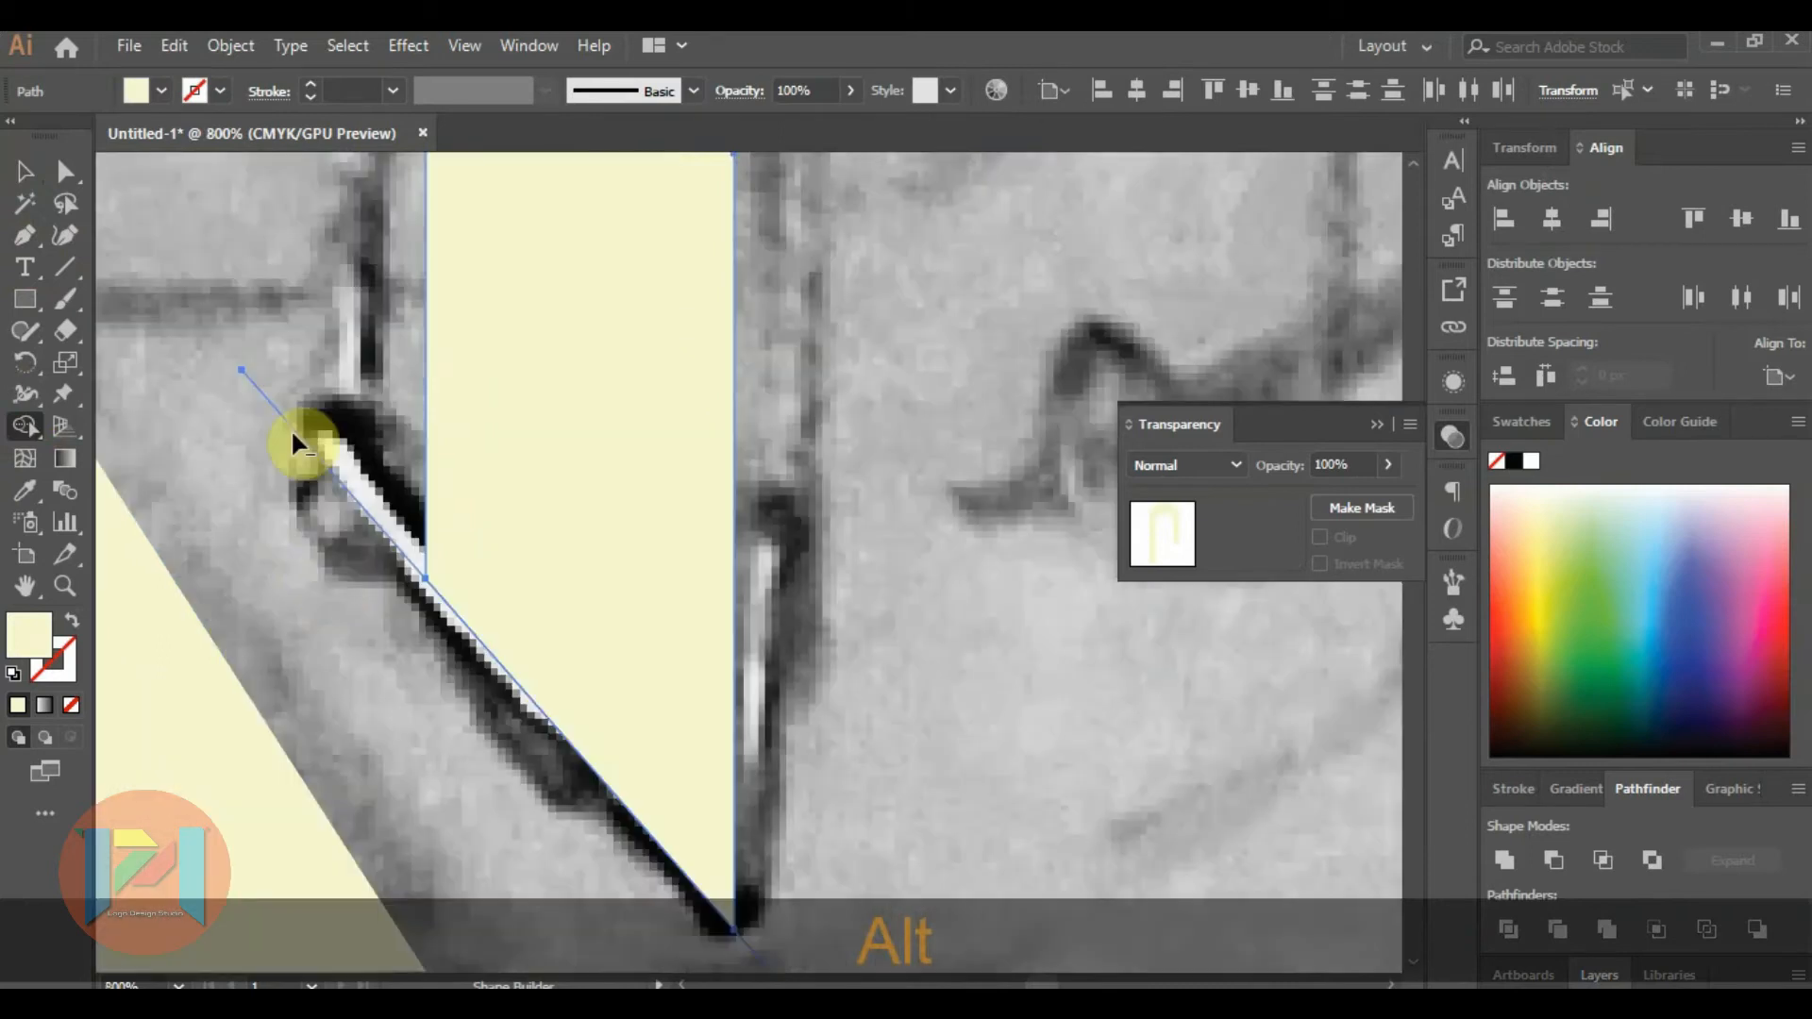
pyautogui.keyDown('alt'); pyautogui.click(241, 366); pyautogui.keyUp('alt')
pyautogui.scroll(-2, 498, 458)
pyautogui.scroll(2, 651, 738)
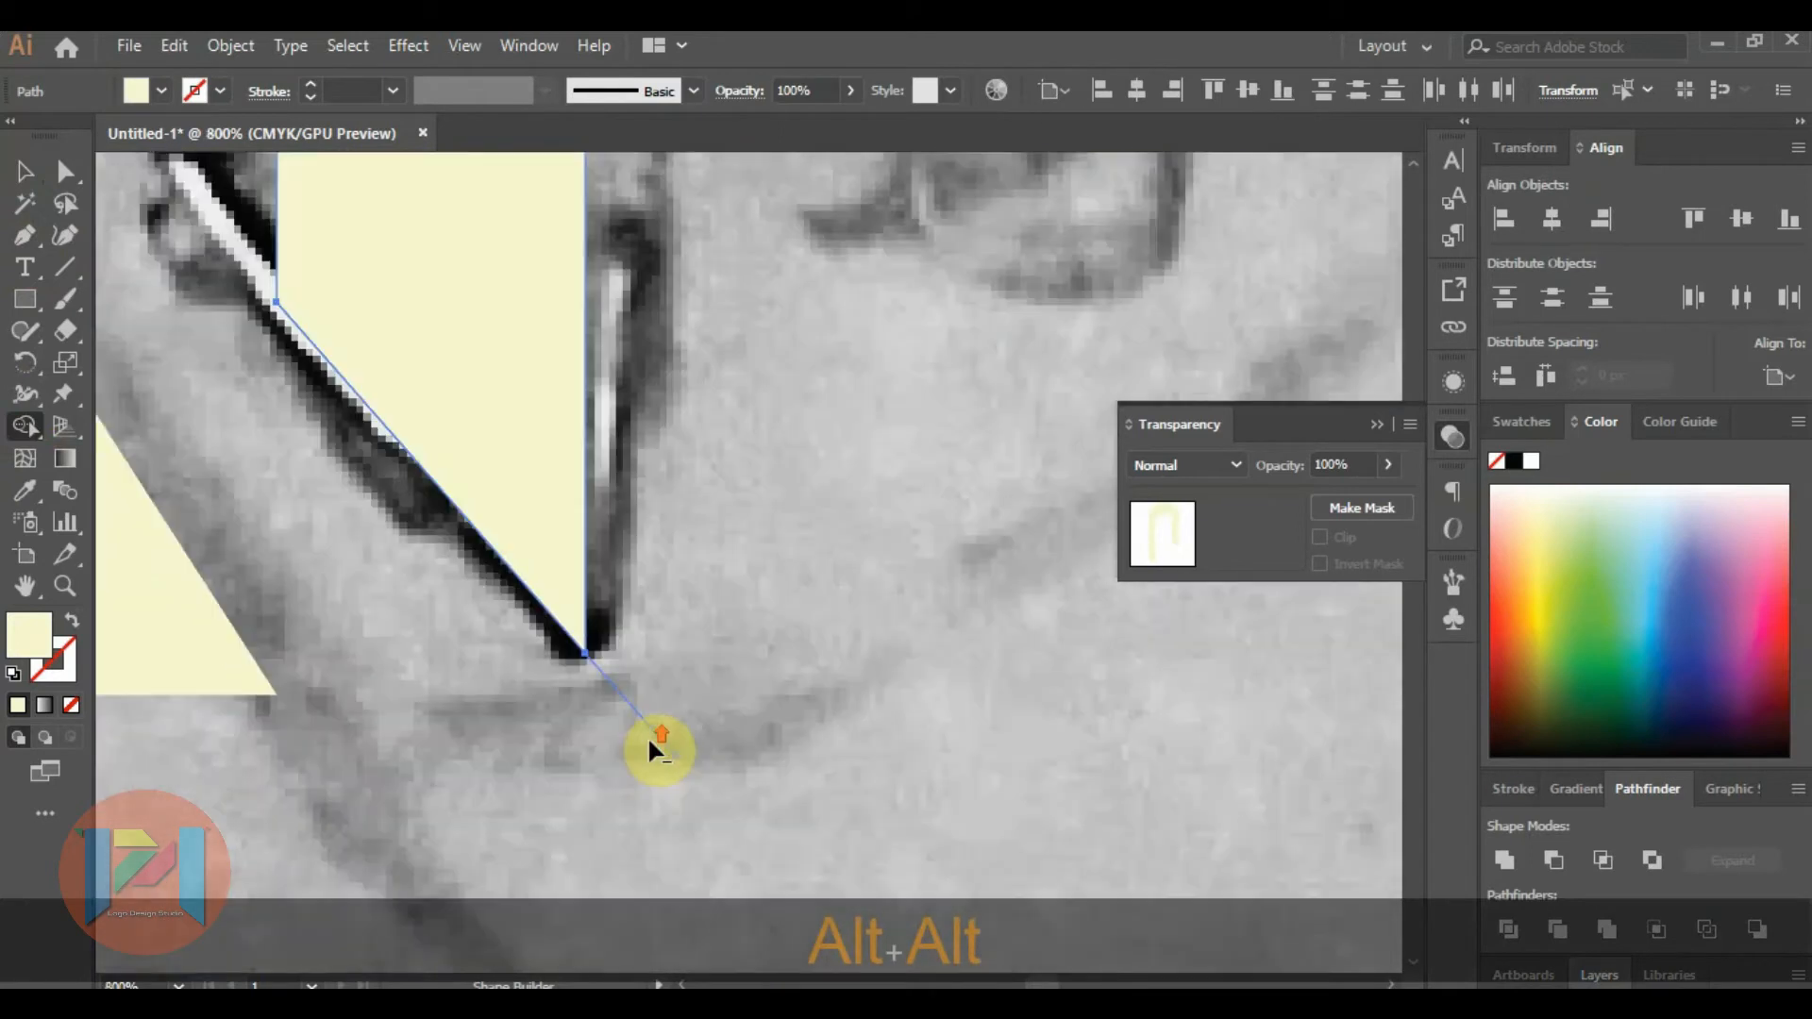
pyautogui.keyDown('alt'); pyautogui.click(672, 755); pyautogui.keyUp('alt')
pyautogui.scroll(-6, 566, 660)
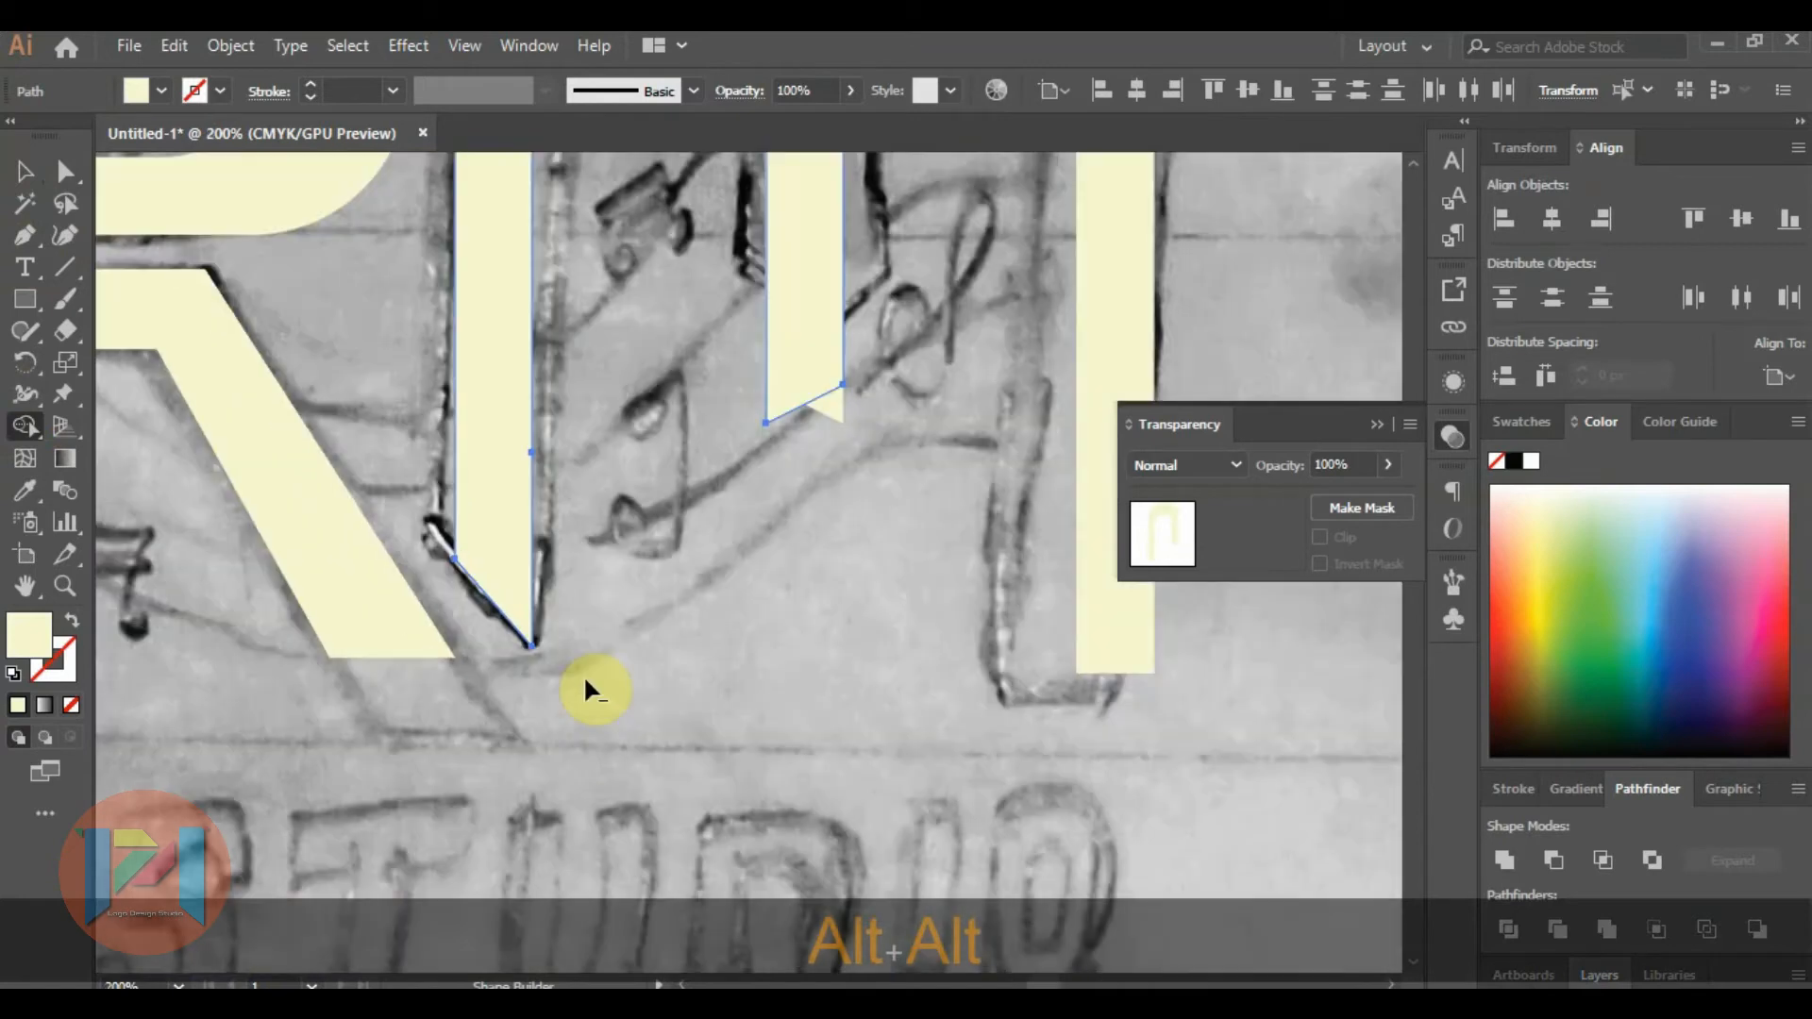
# Select both overlapping arches of the M and split them with the Divide pathfinder.
pyautogui.click(24, 171)
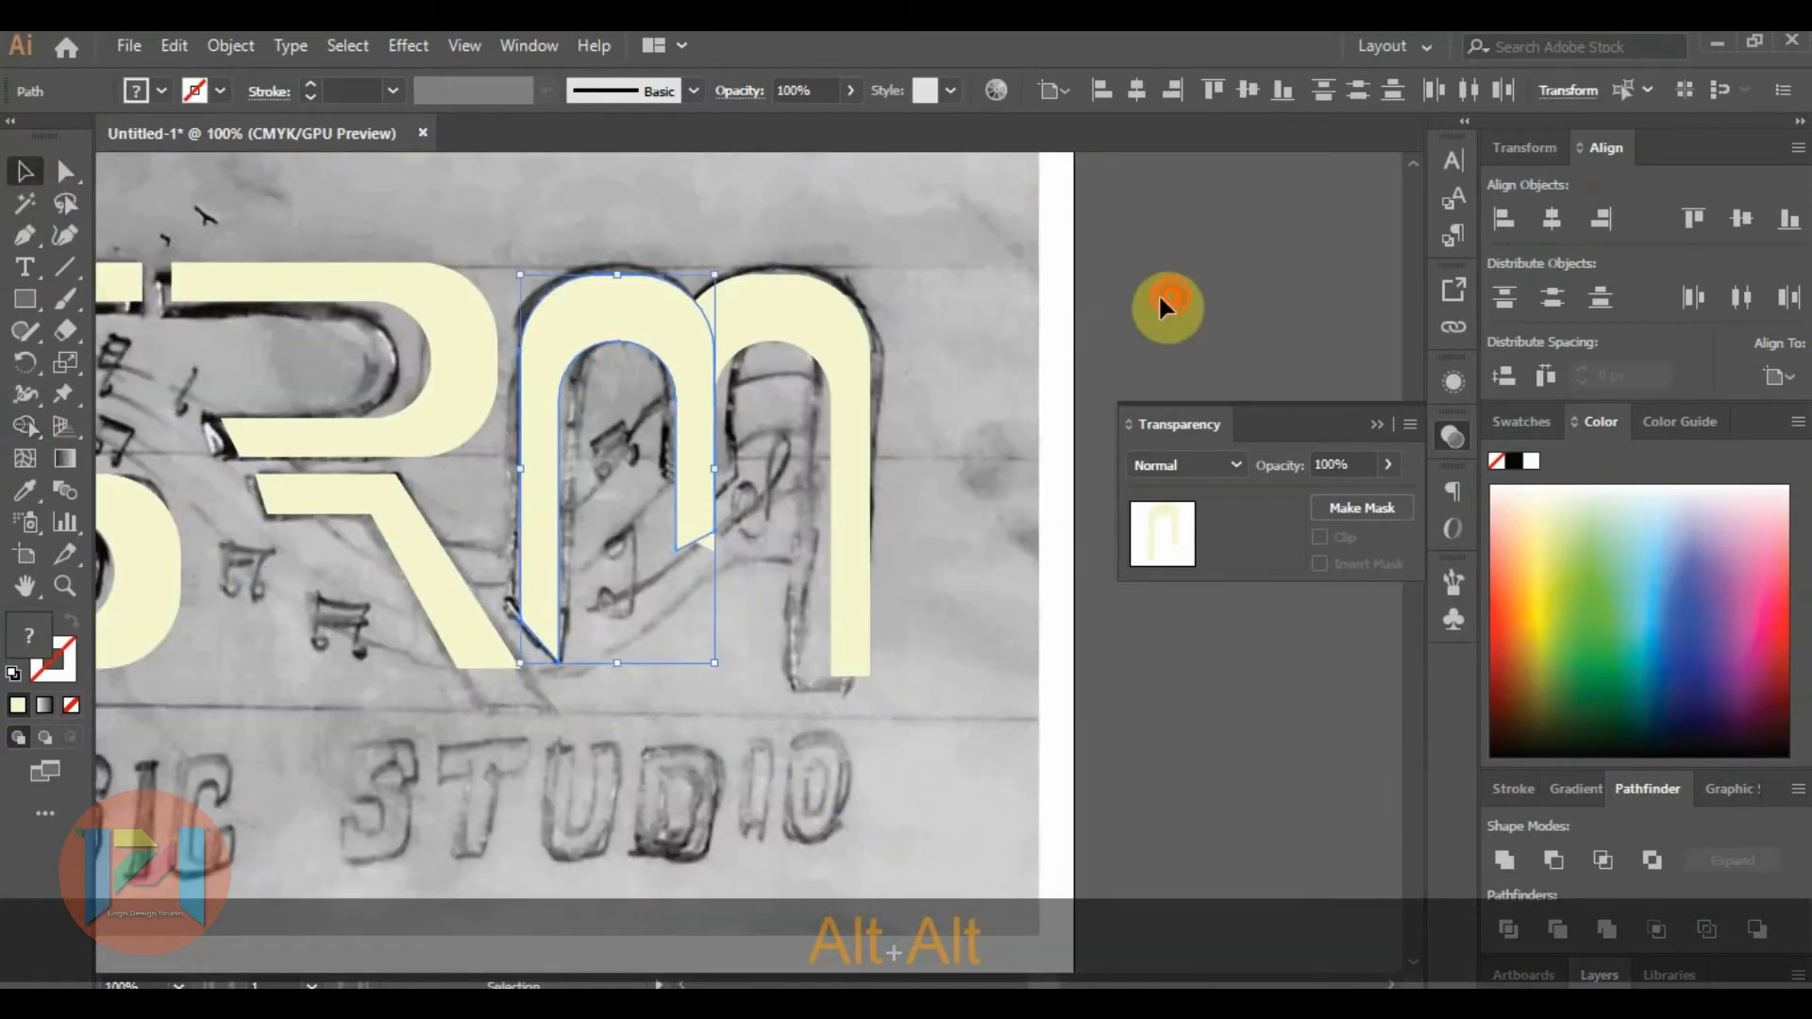
pyautogui.click(1135, 347)
pyautogui.scroll(5, 692, 496)
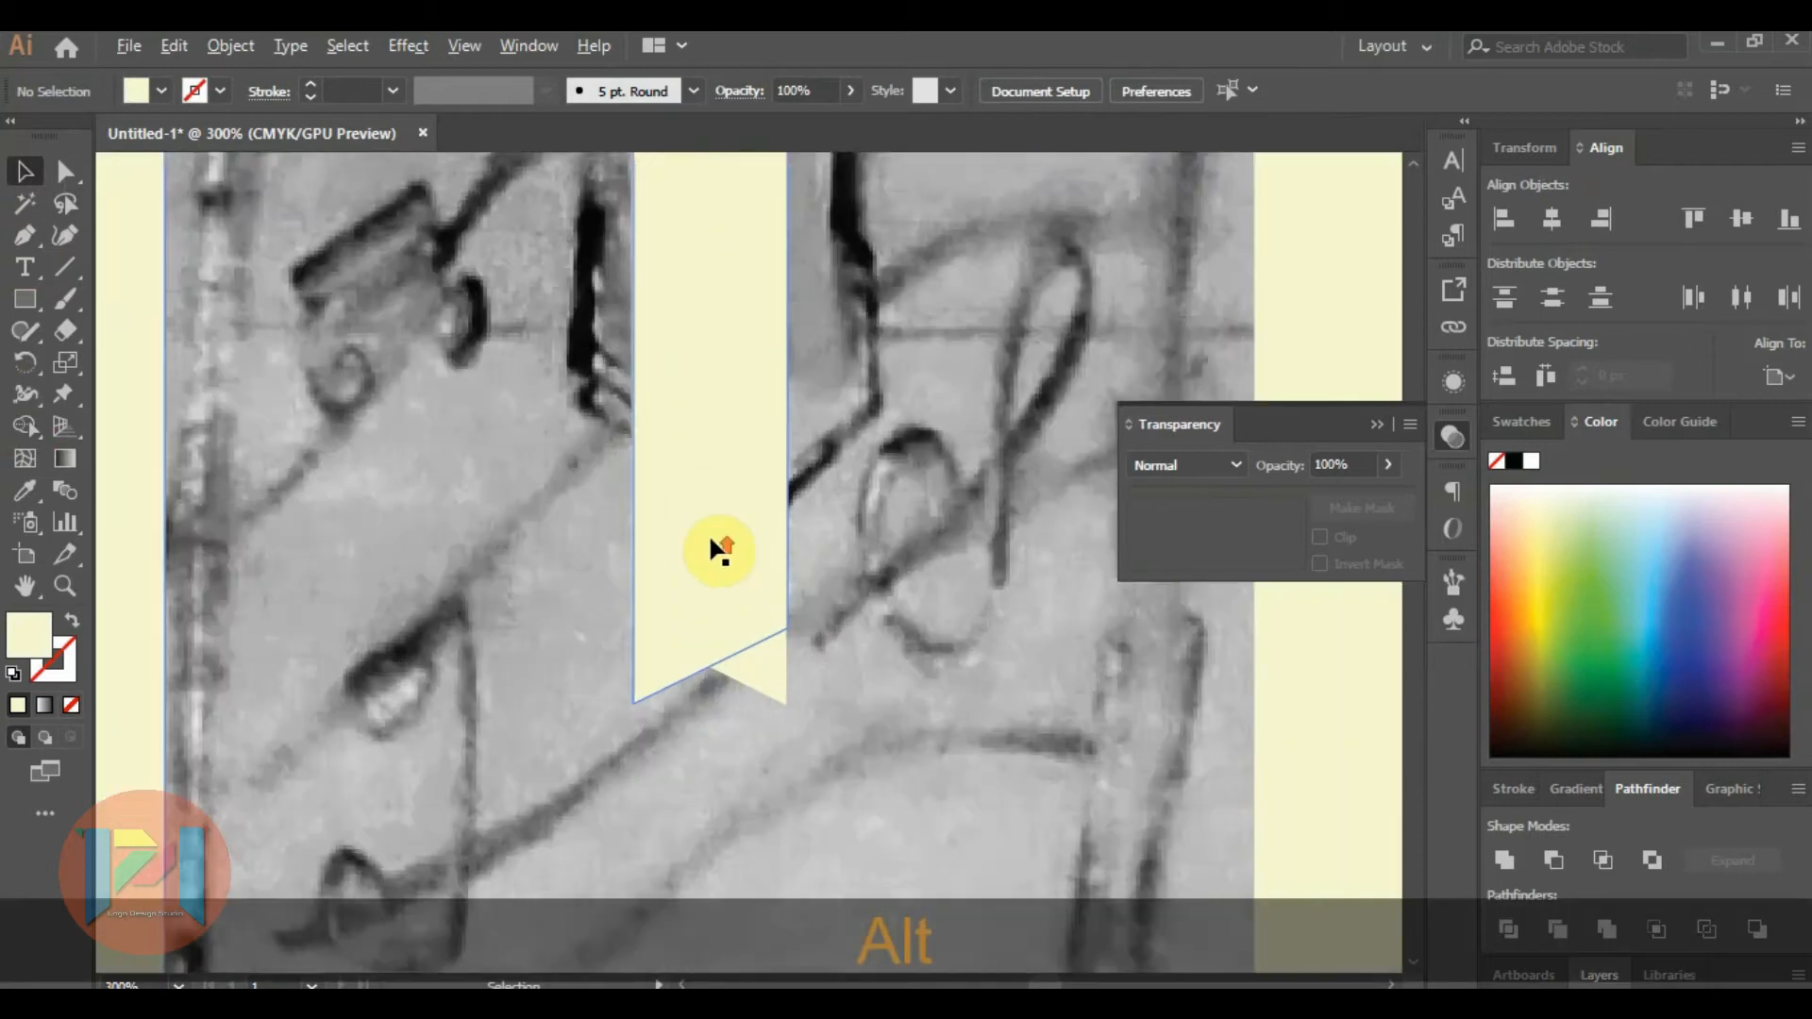
pyautogui.click(720, 615)
pyautogui.keyDown('shift'); pyautogui.click(778, 723); pyautogui.keyUp('shift')
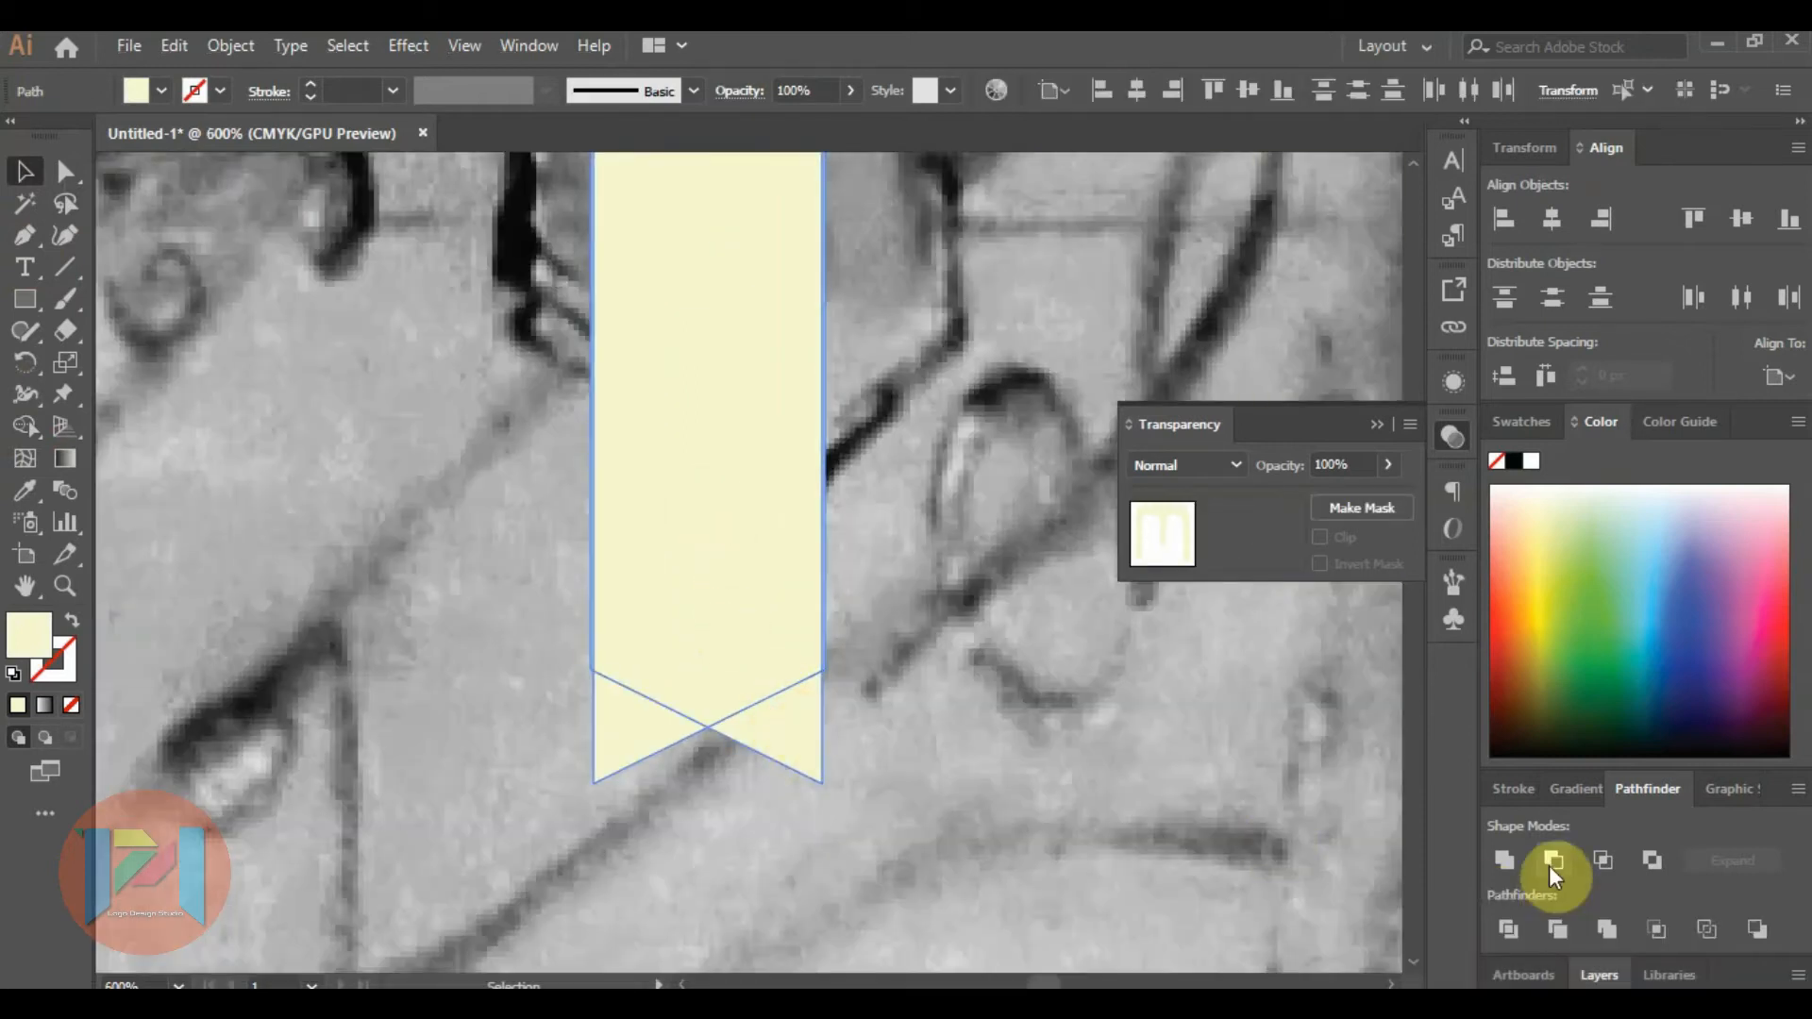
pyautogui.click(1508, 932)
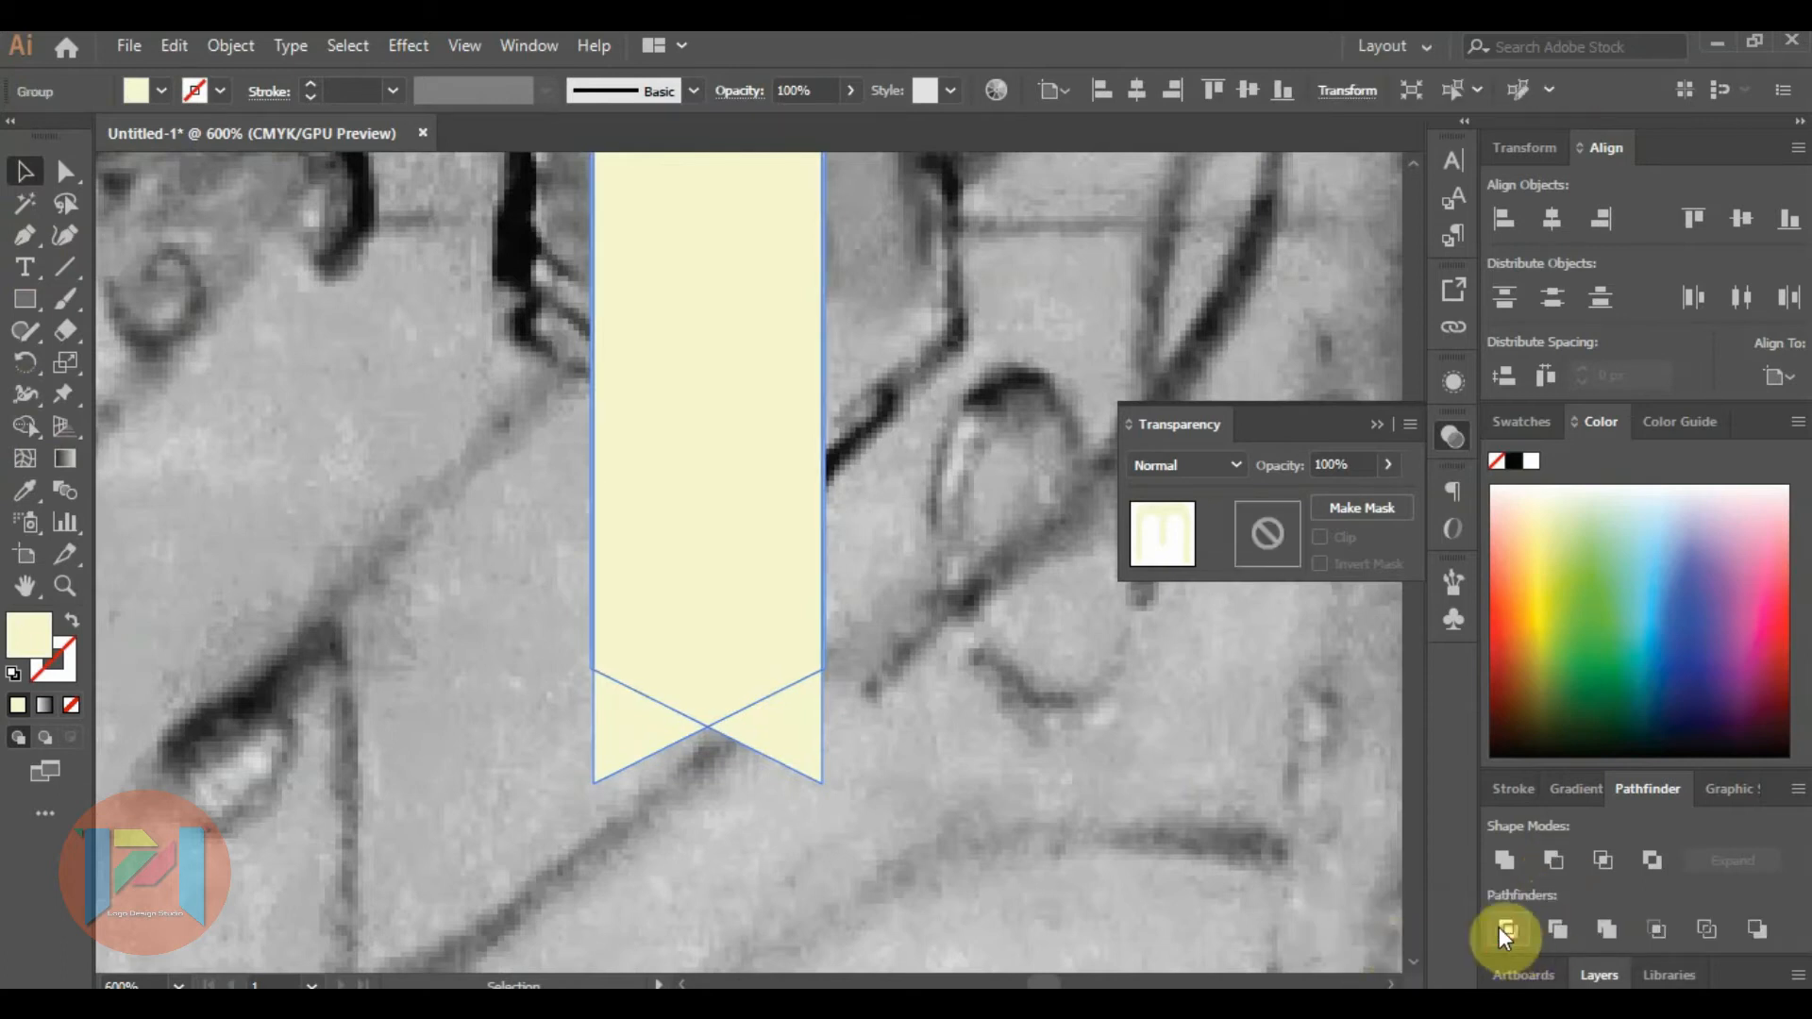
# Ungroup the divided M and delete the two corner pieces overhanging the tip of its middle leg.
pyautogui.rightClick(736, 625)
pyautogui.click(791, 417)
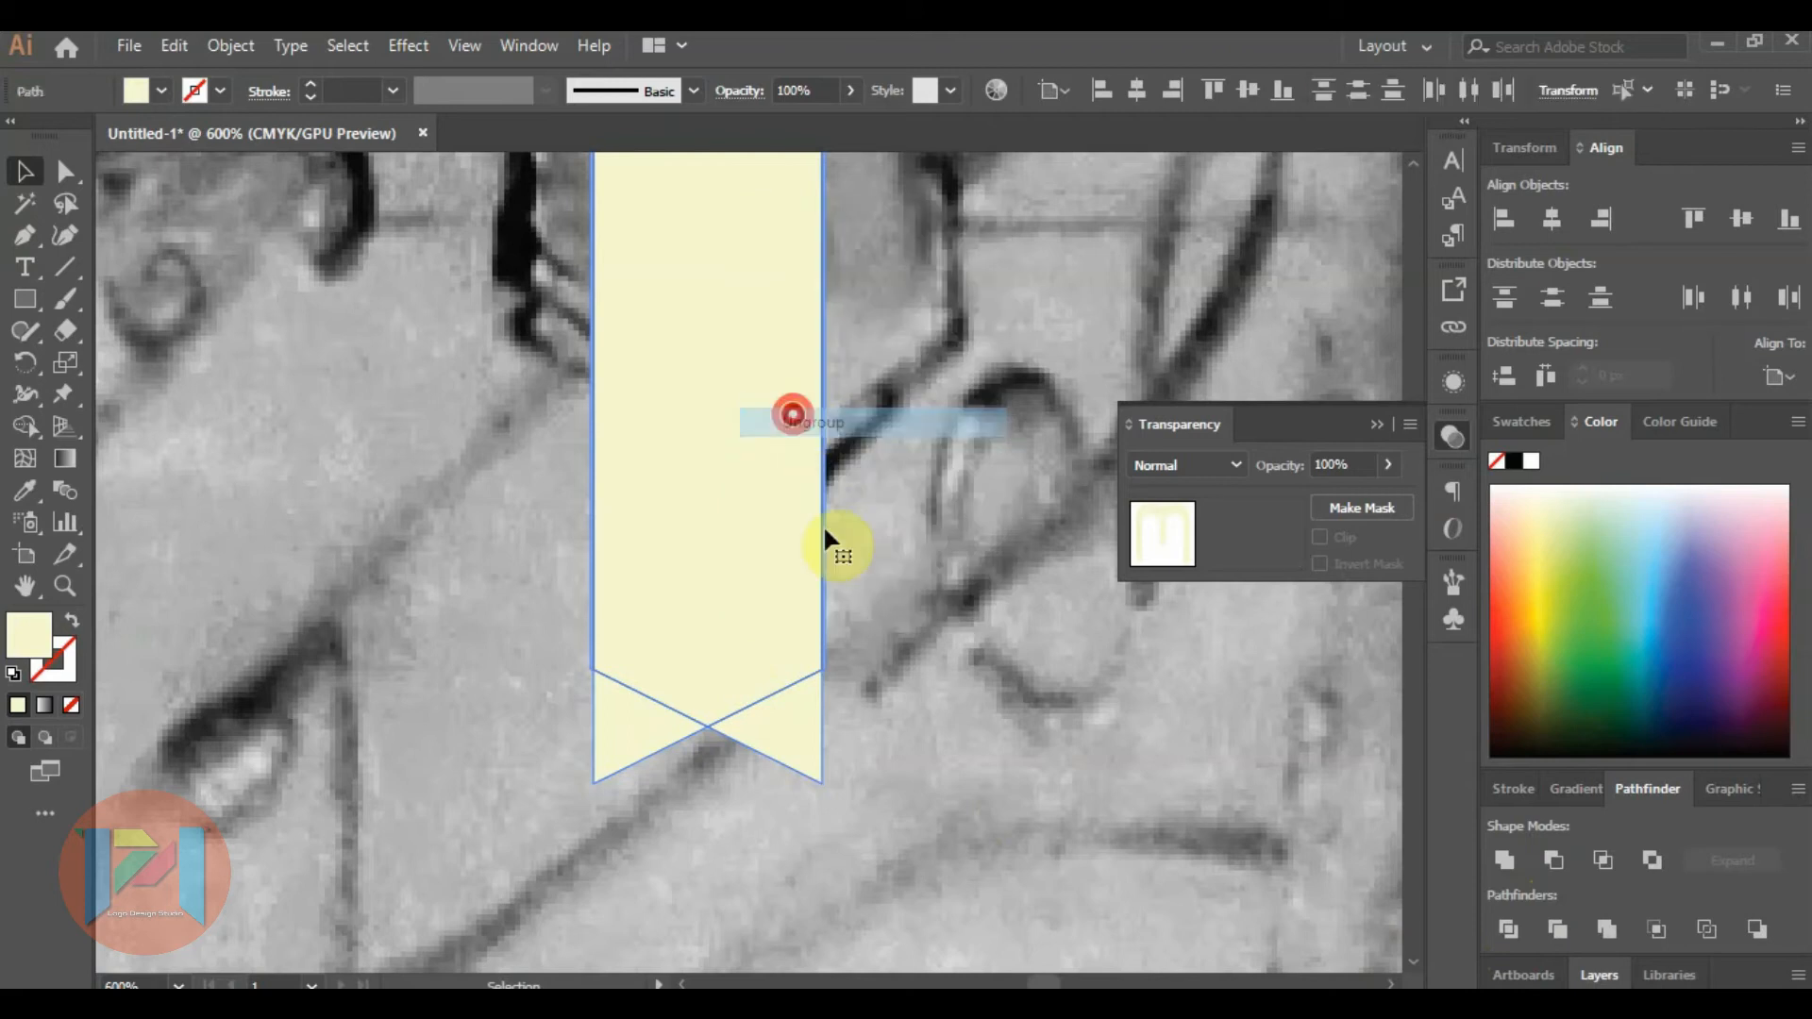
pyautogui.click(937, 716)
pyautogui.click(794, 726)
pyautogui.press('Delete')
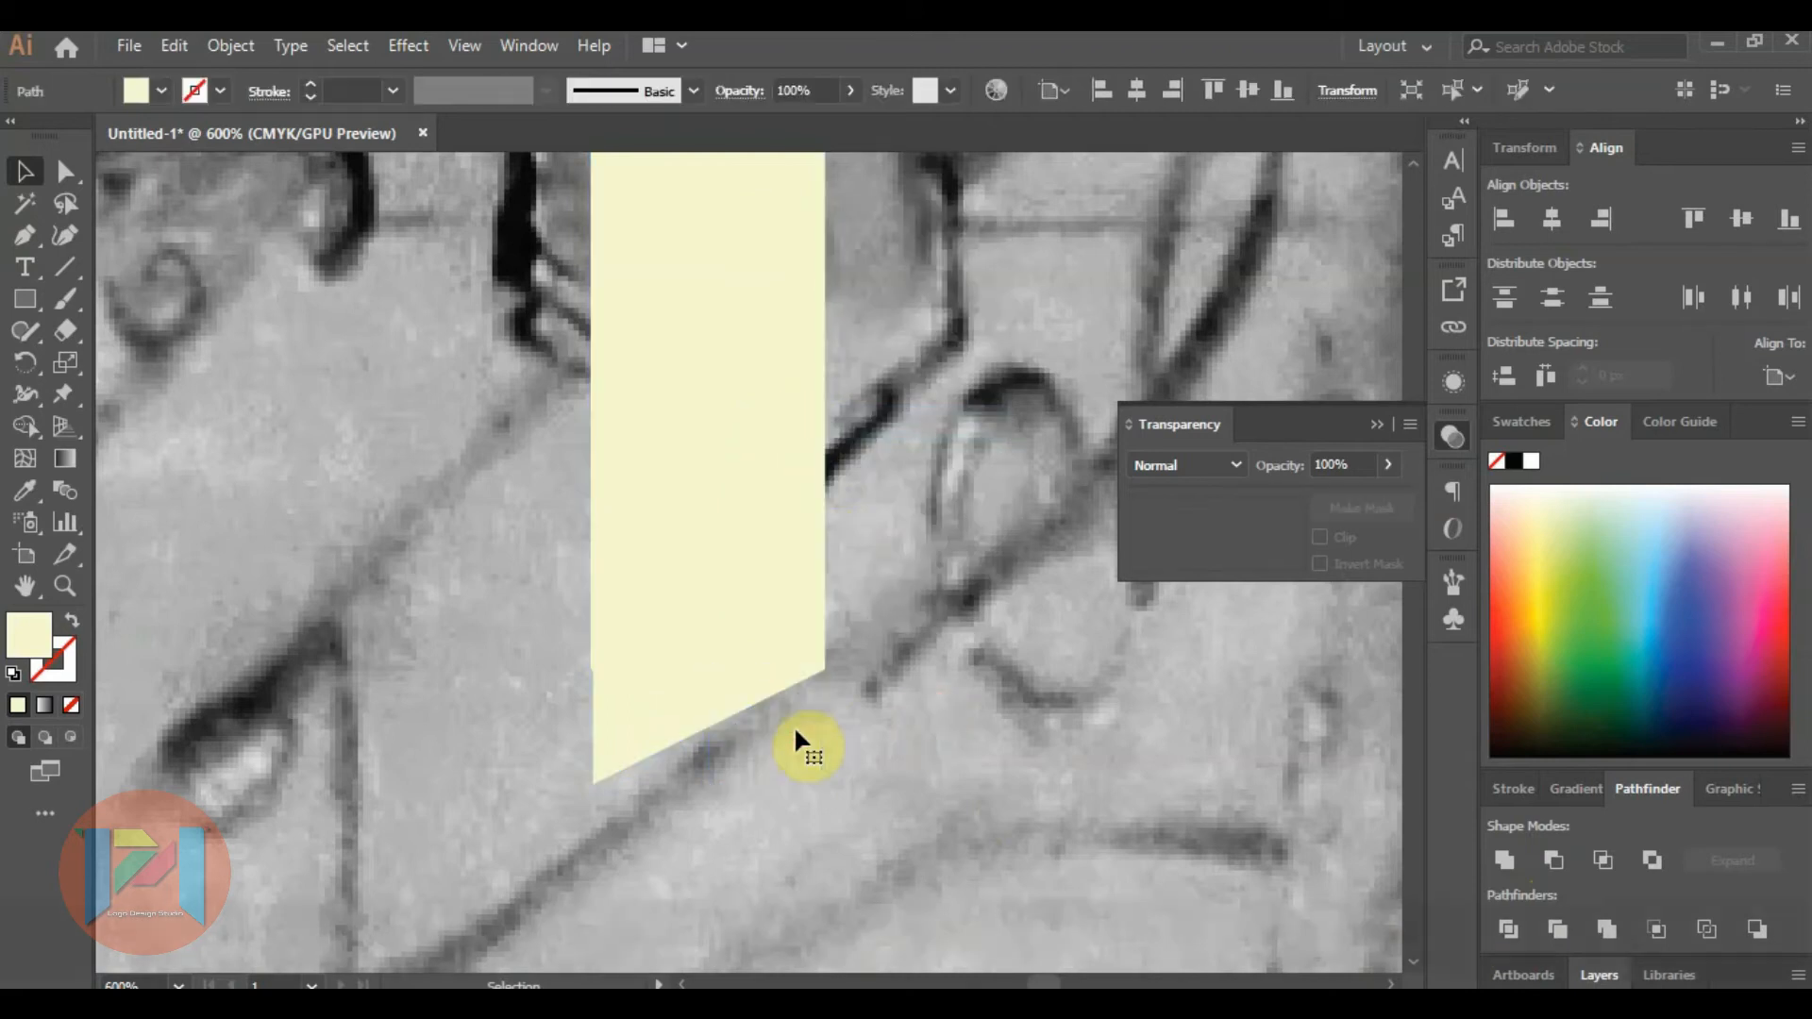
pyautogui.click(638, 715)
pyautogui.press('Delete')
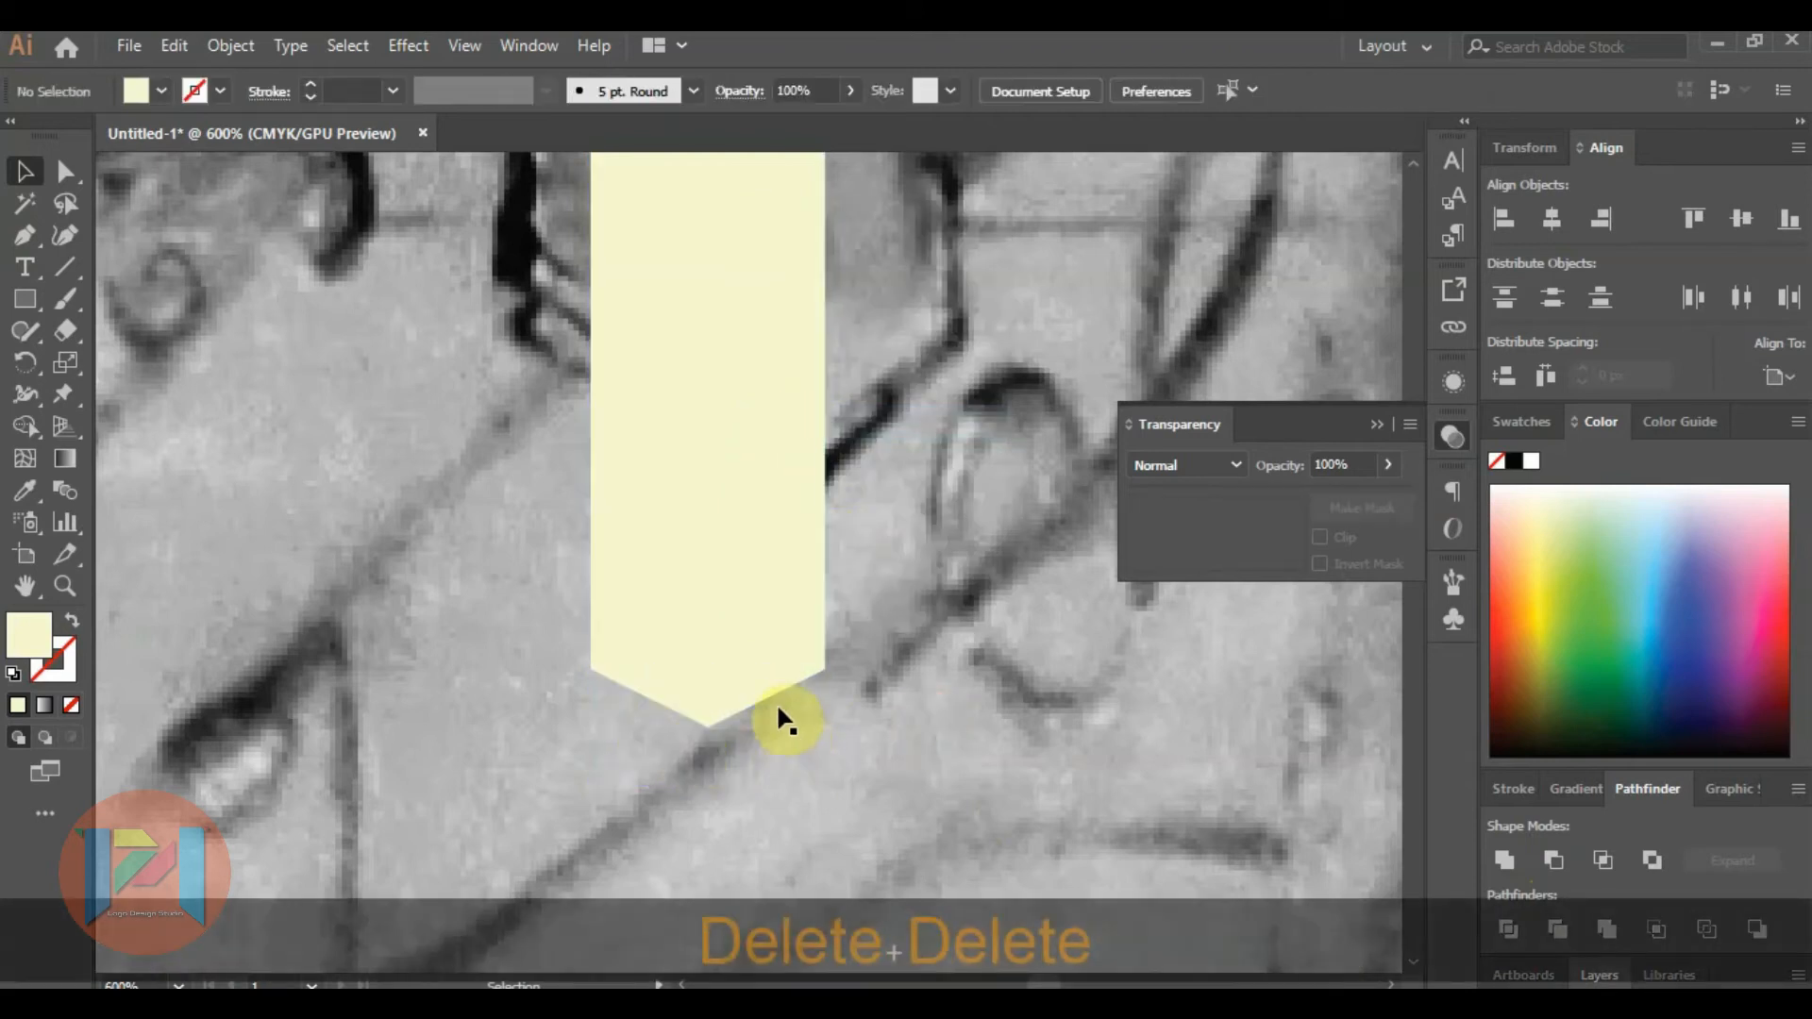
# Place a new point text object on the blank artboard area above the sketch.
pyautogui.keyDown('alt'); pyautogui.scroll(-3, 782, 703); pyautogui.keyUp('alt')
pyautogui.scroll(-4, 786, 700)
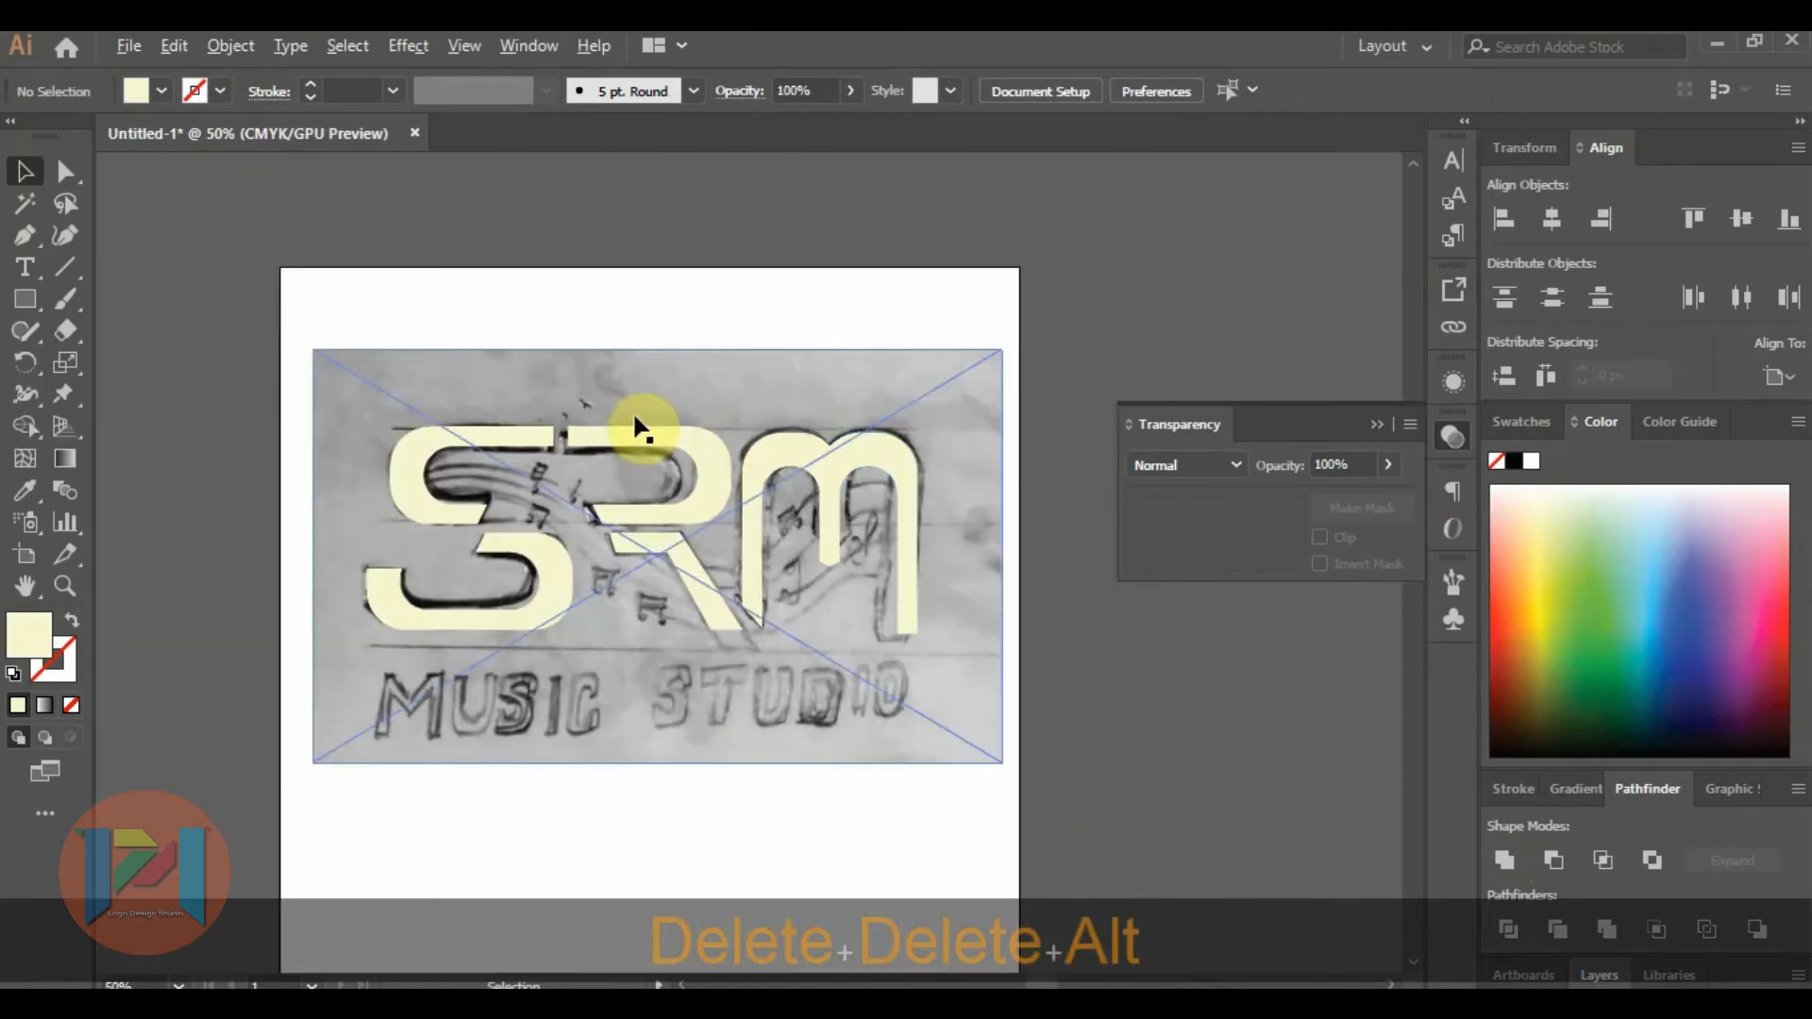
pyautogui.scroll(1, 635, 417)
pyautogui.scroll(1, 598, 451)
pyautogui.scroll(-1, 575, 378)
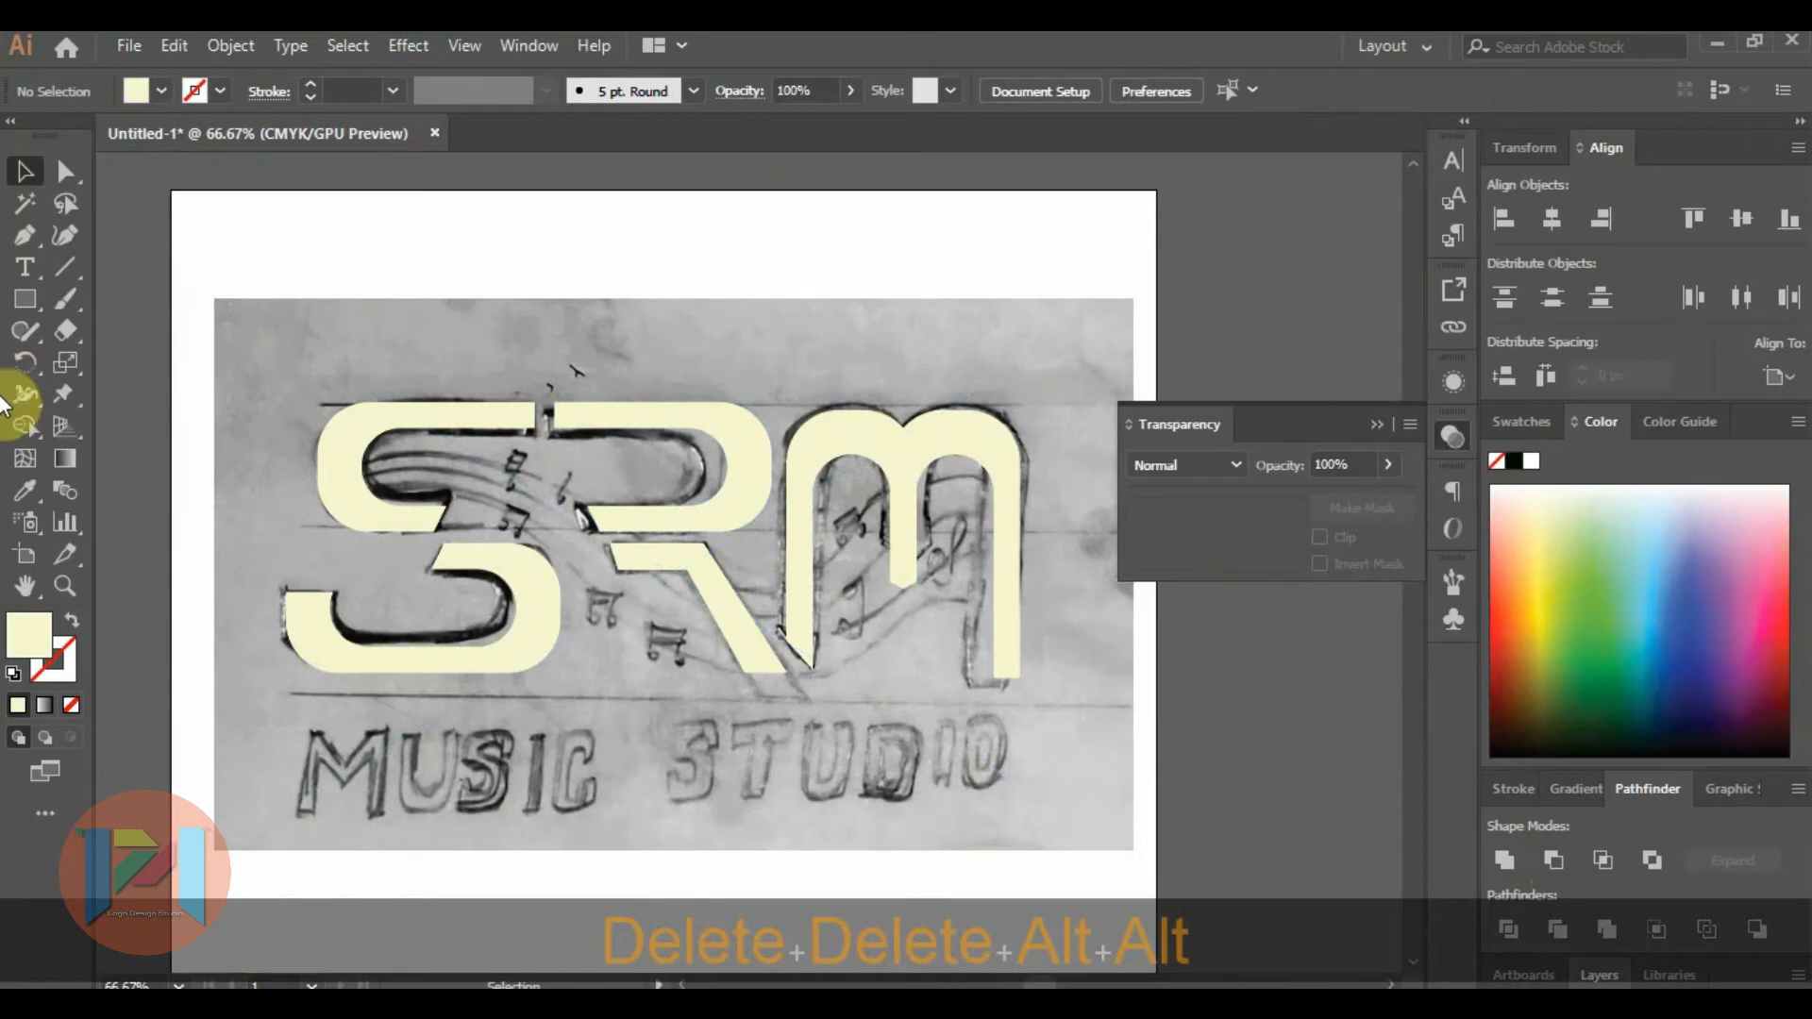
pyautogui.click(23, 268)
pyautogui.click(405, 259)
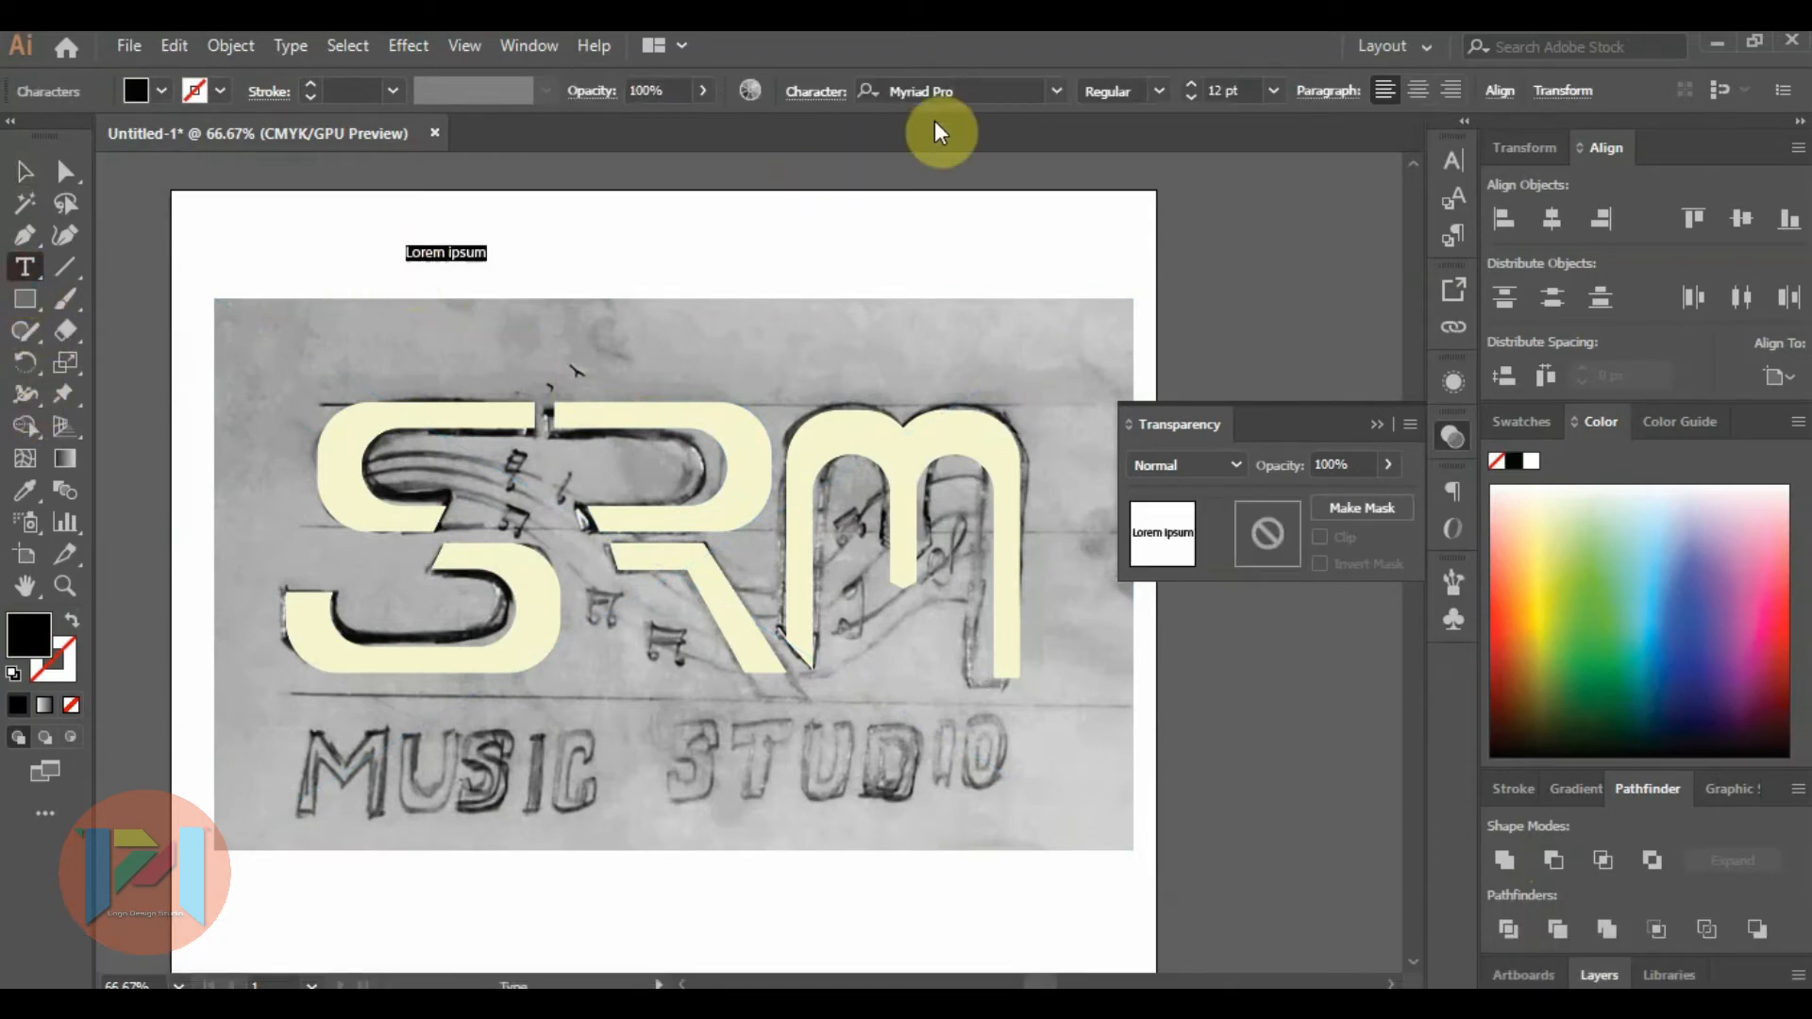
# Set the new text's font to Geometr212 BkCn BT Heavy.
pyautogui.click(962, 88)
pyautogui.write('g')
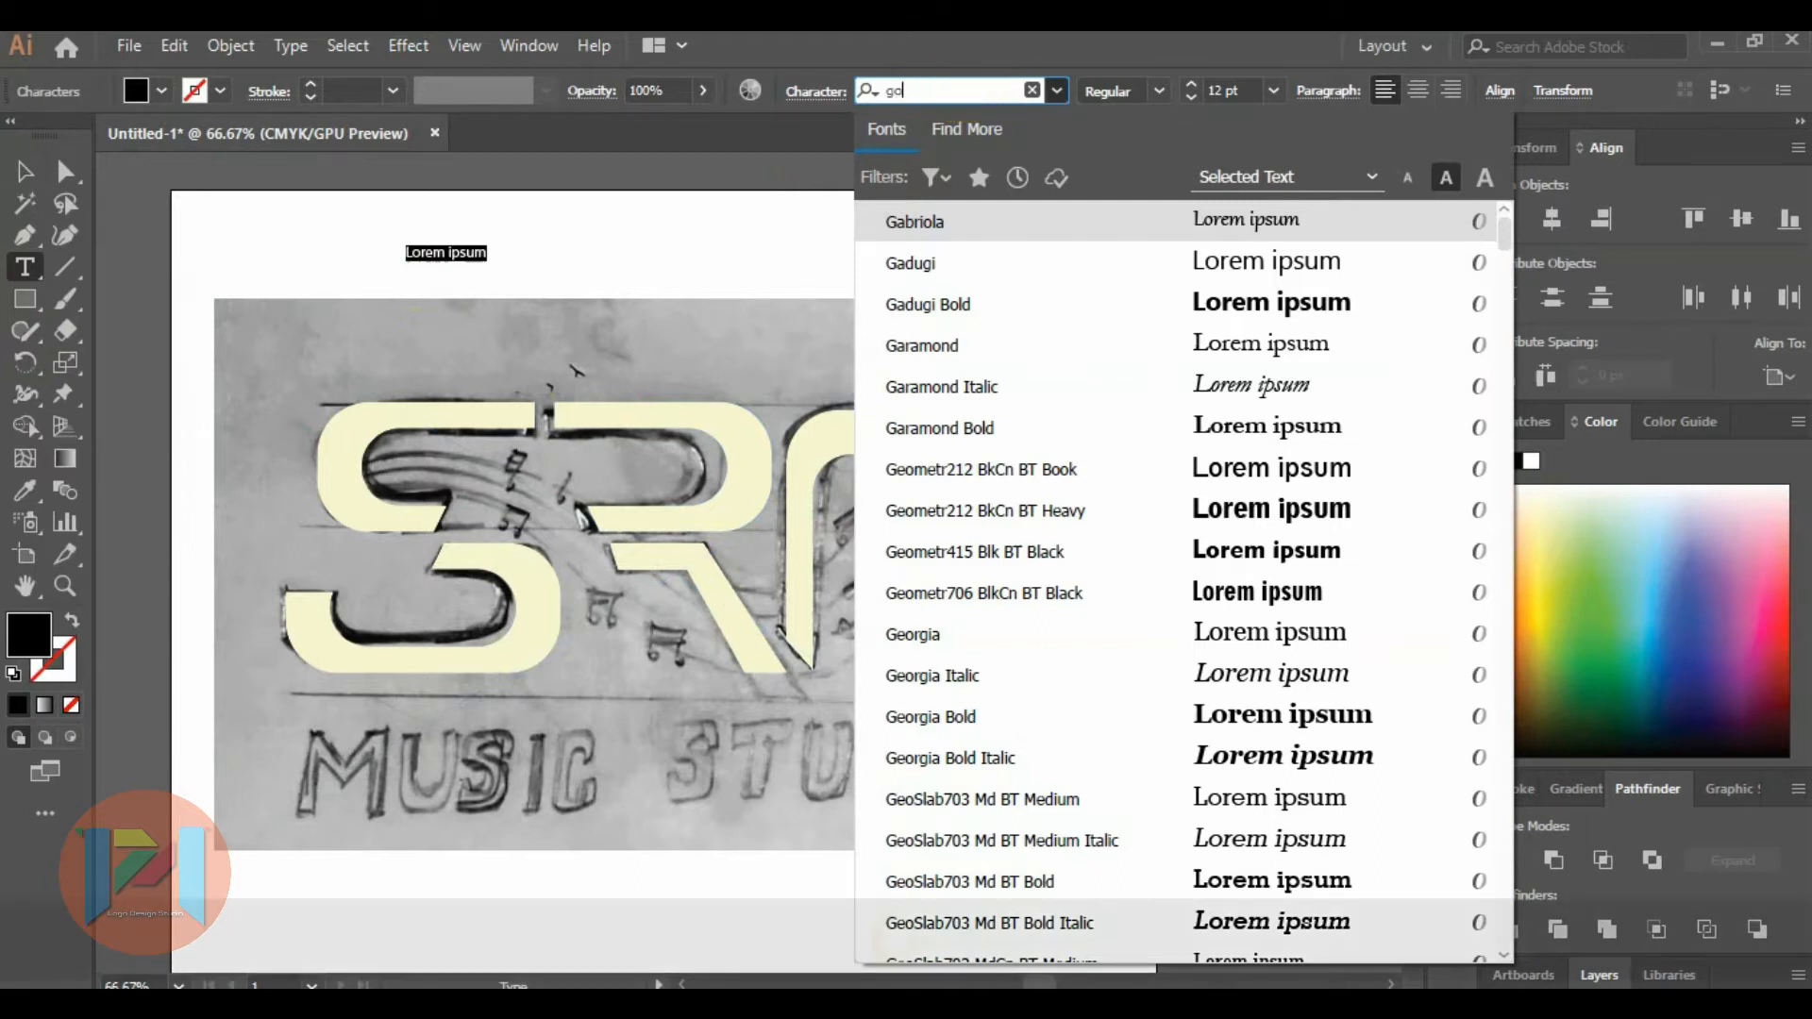
pyautogui.write('o')
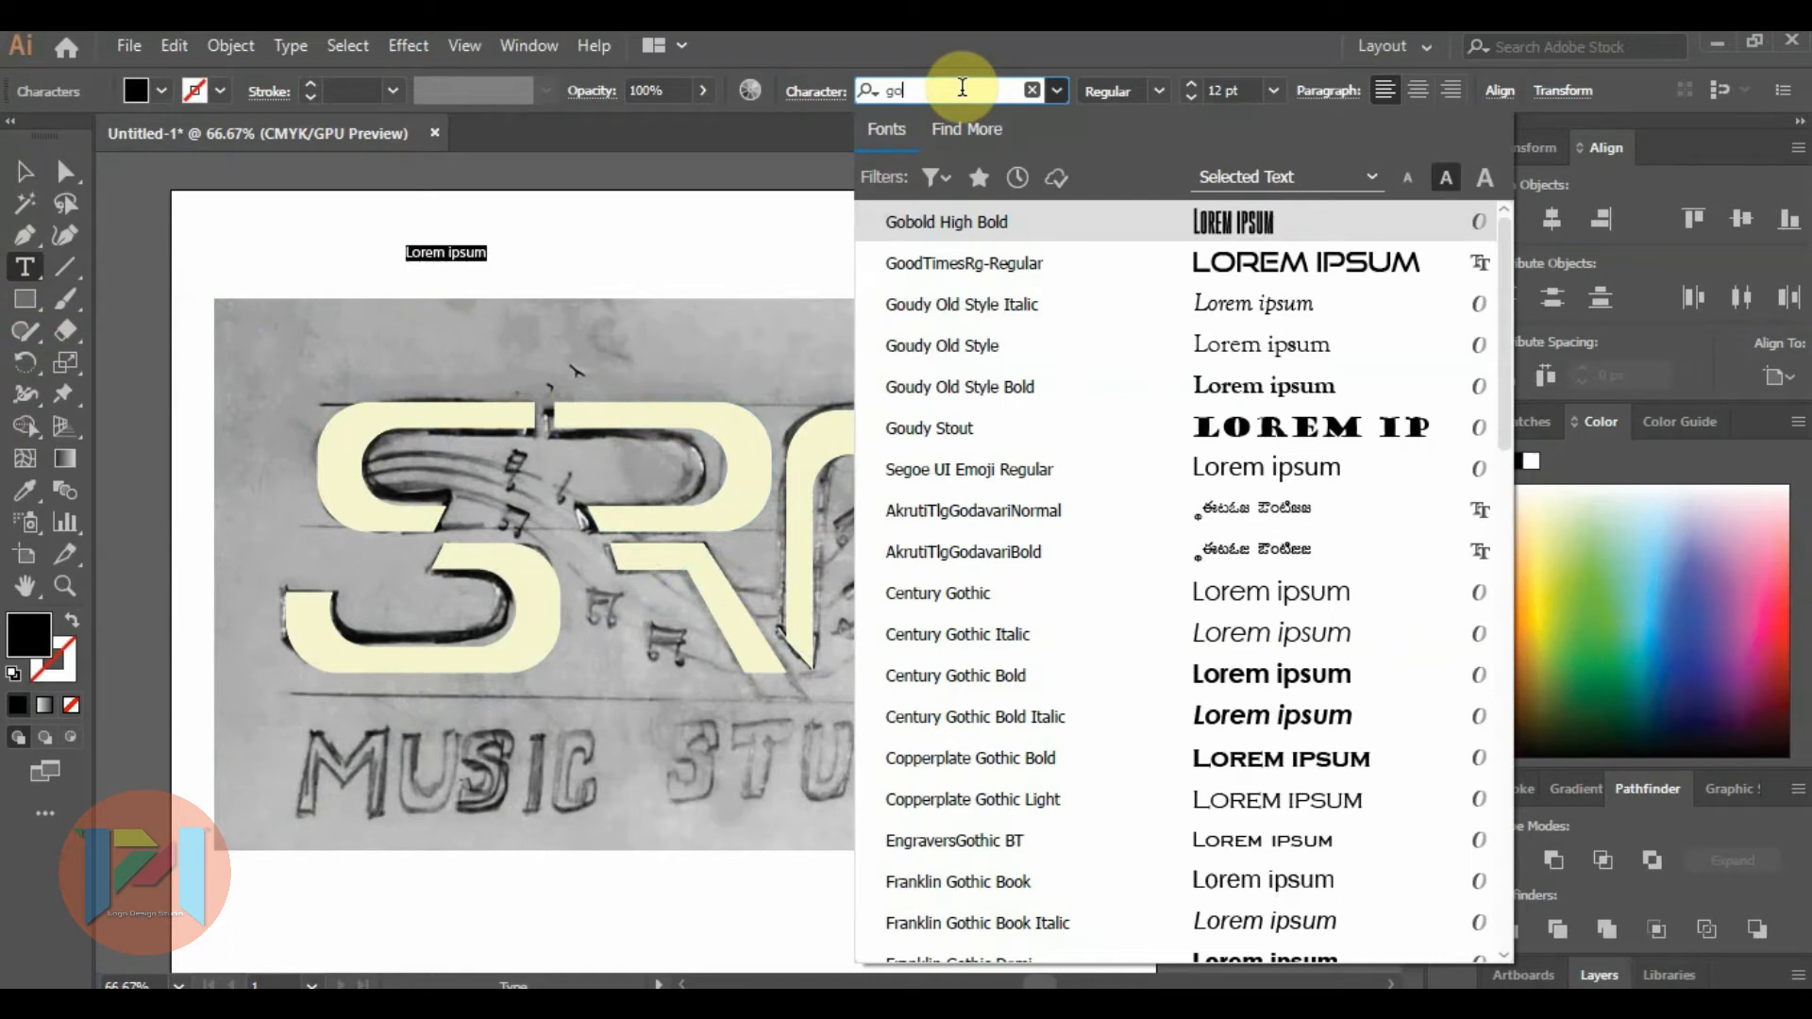
pyautogui.press('BackSpace')
pyautogui.write('e')
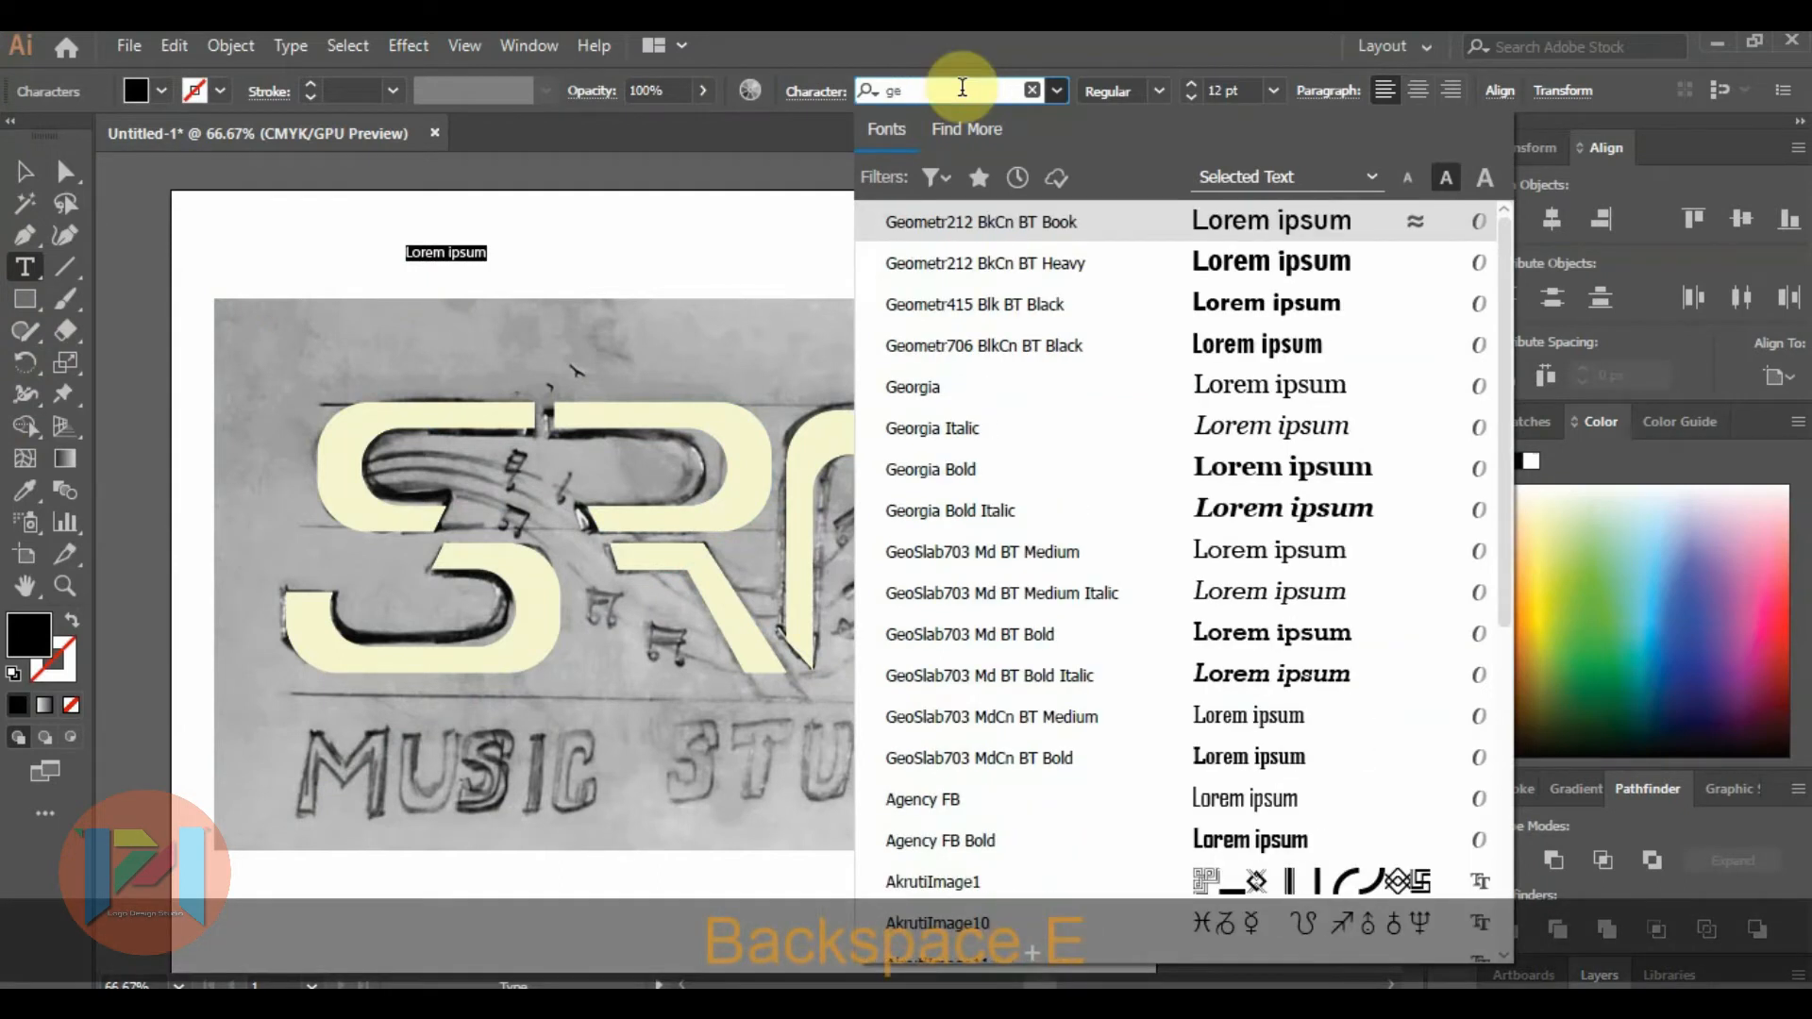
pyautogui.press('Down')
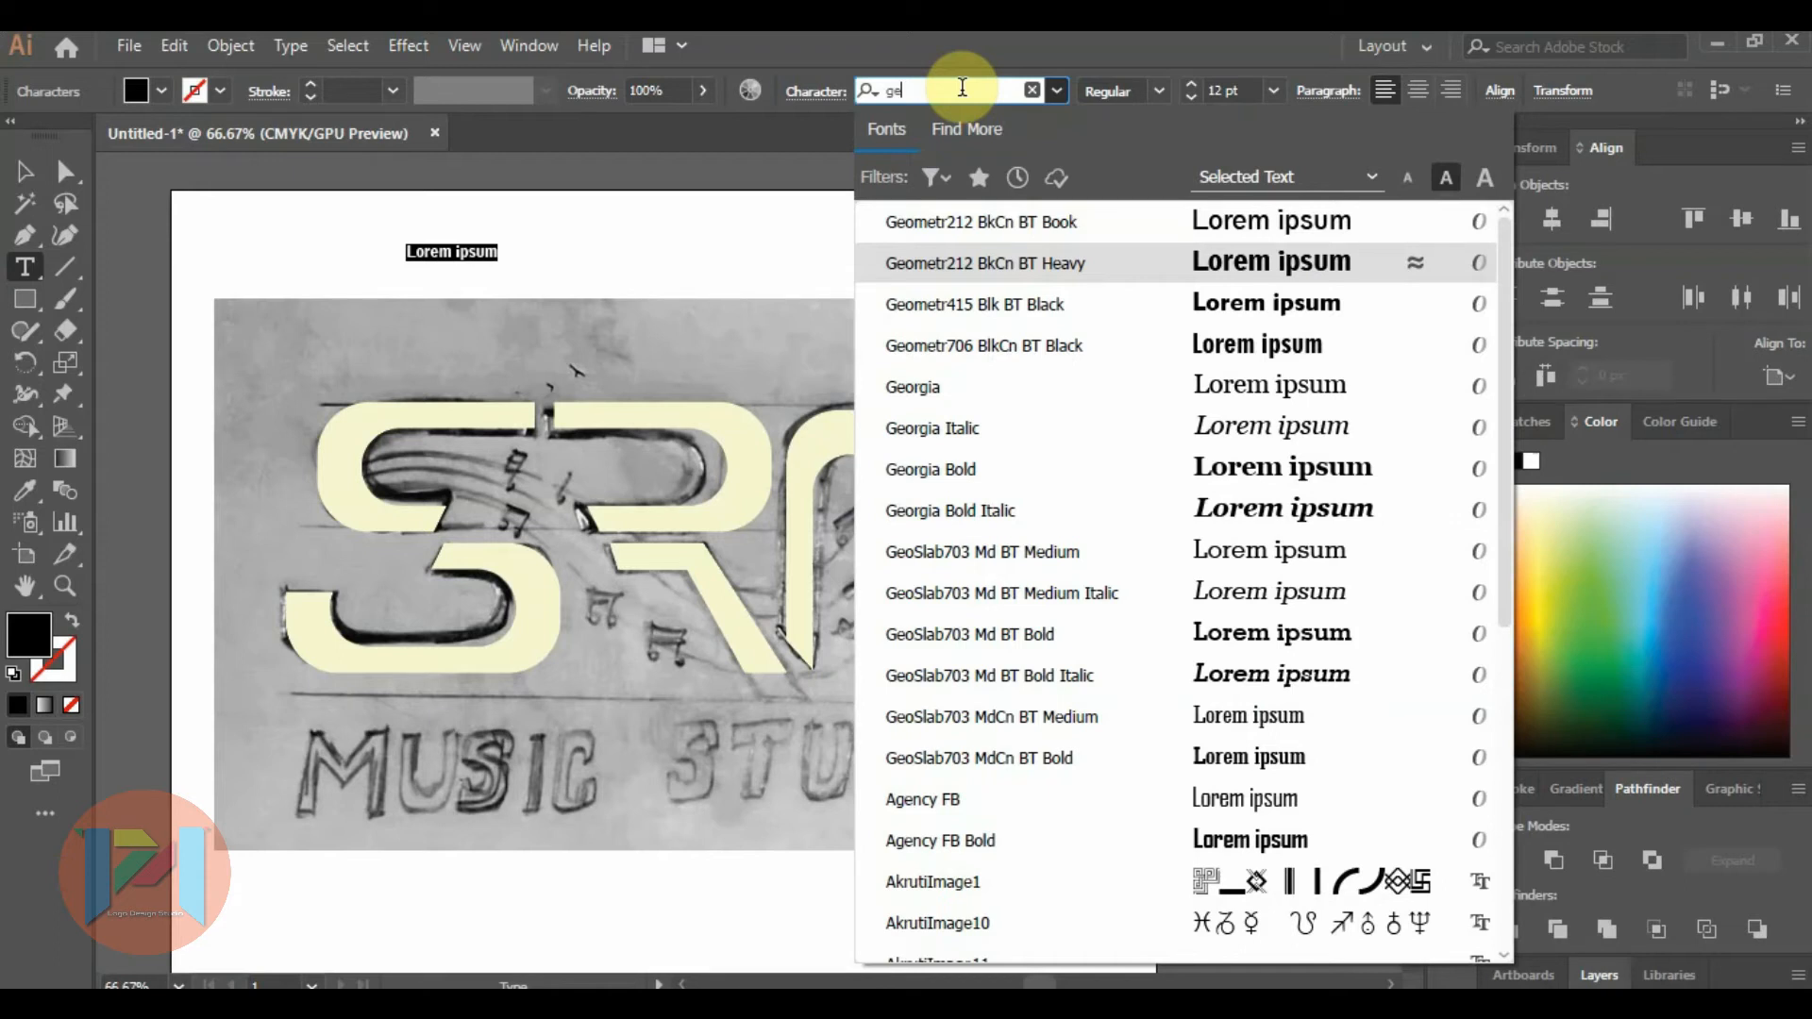
pyautogui.press('Return')
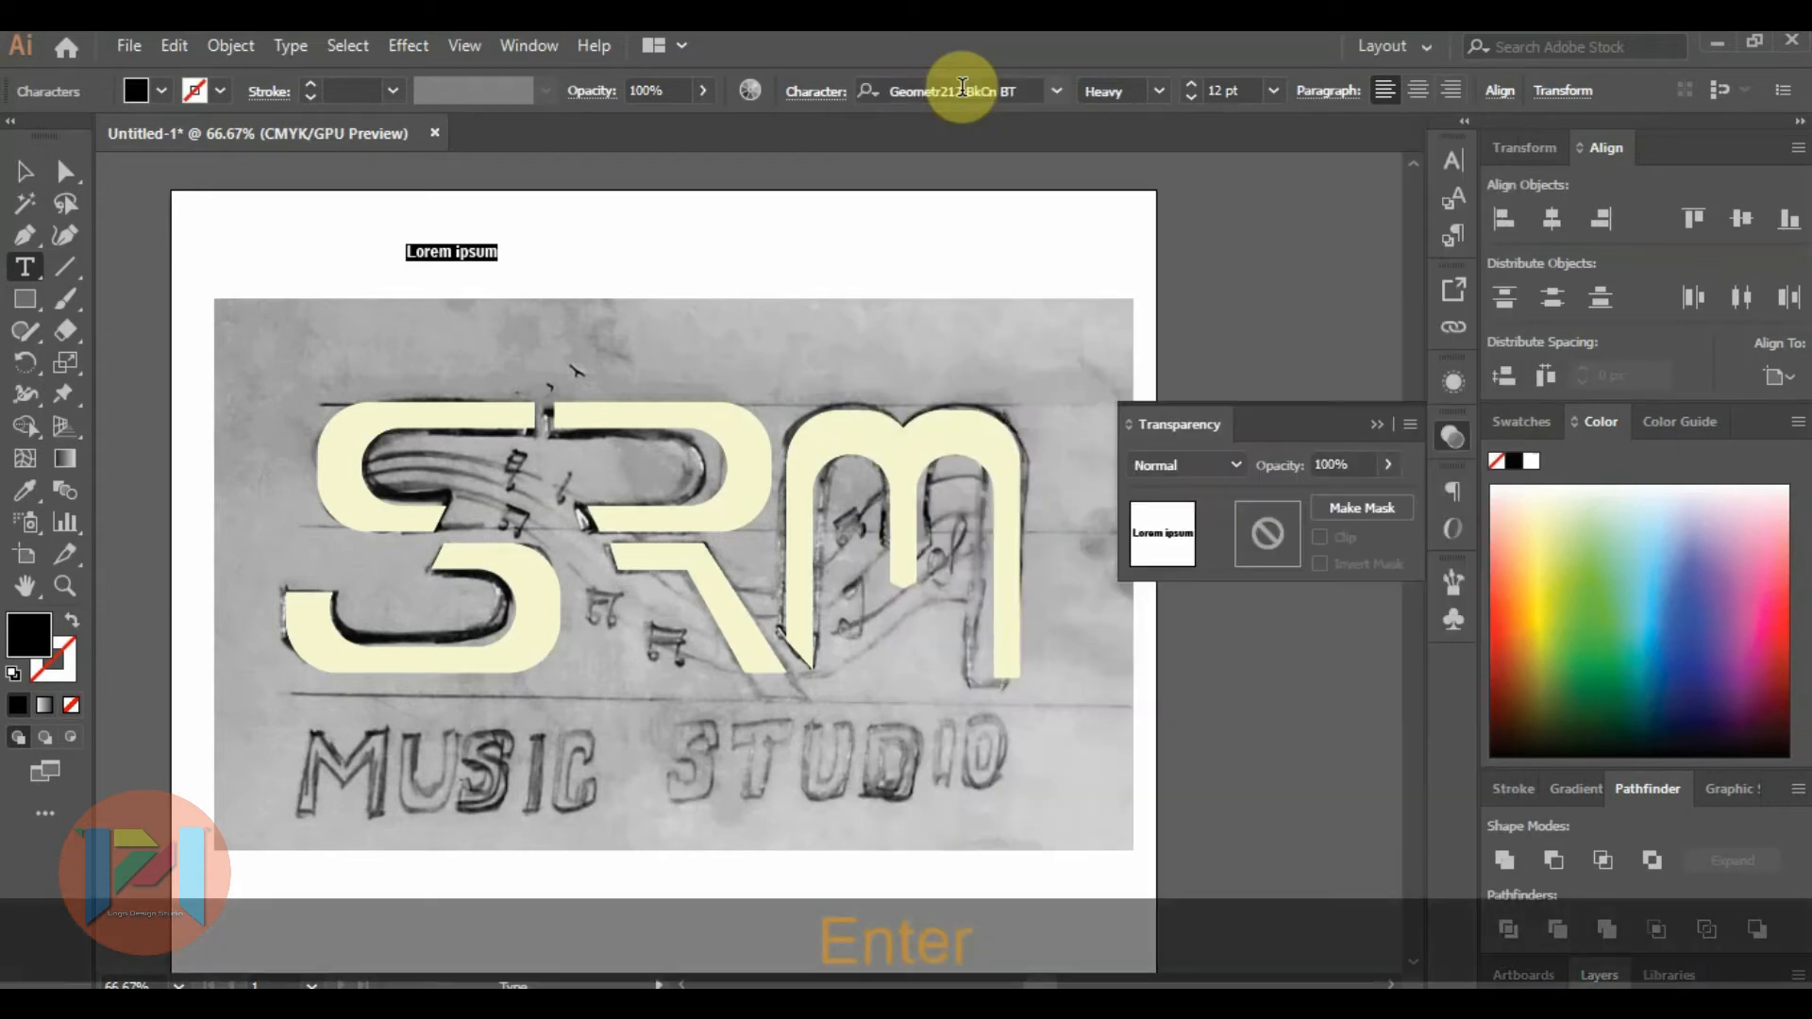
# Replace the placeholder text with "MUSIC STUDIO" and set its font size to 48 pt.
pyautogui.write('MUSIC STUDIO')
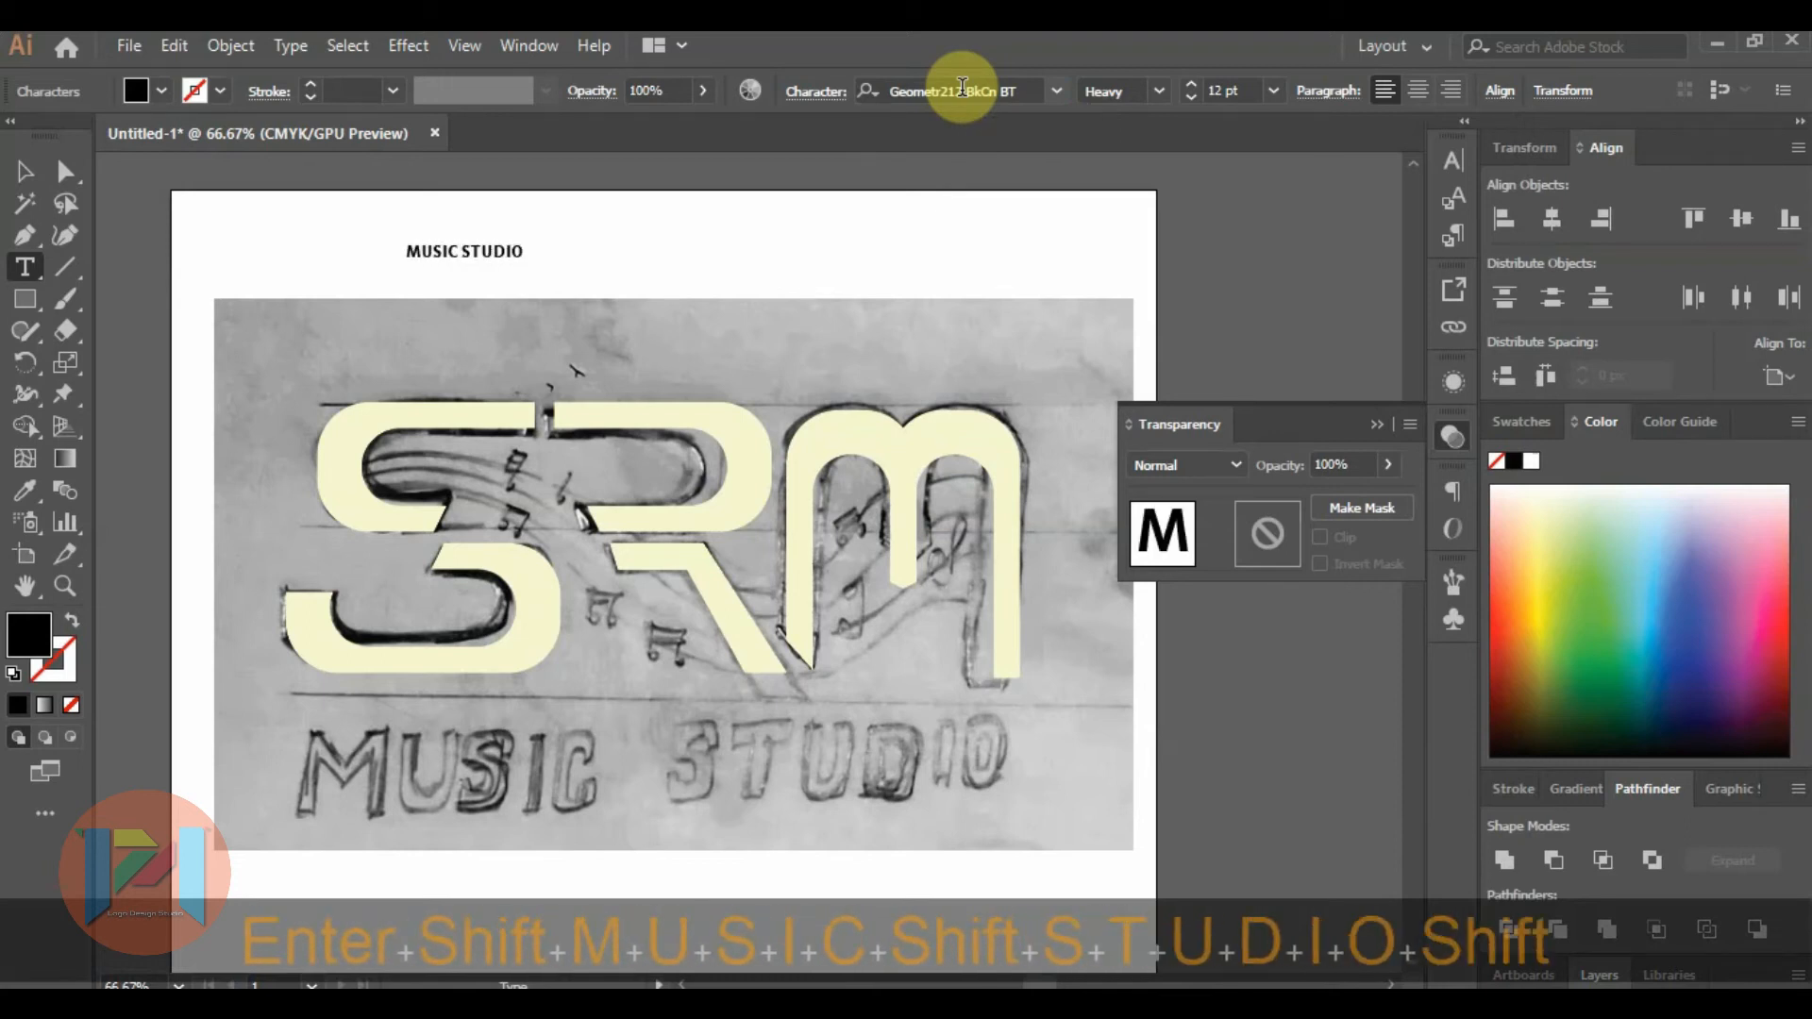
pyautogui.hotkey('shift', 'Home')
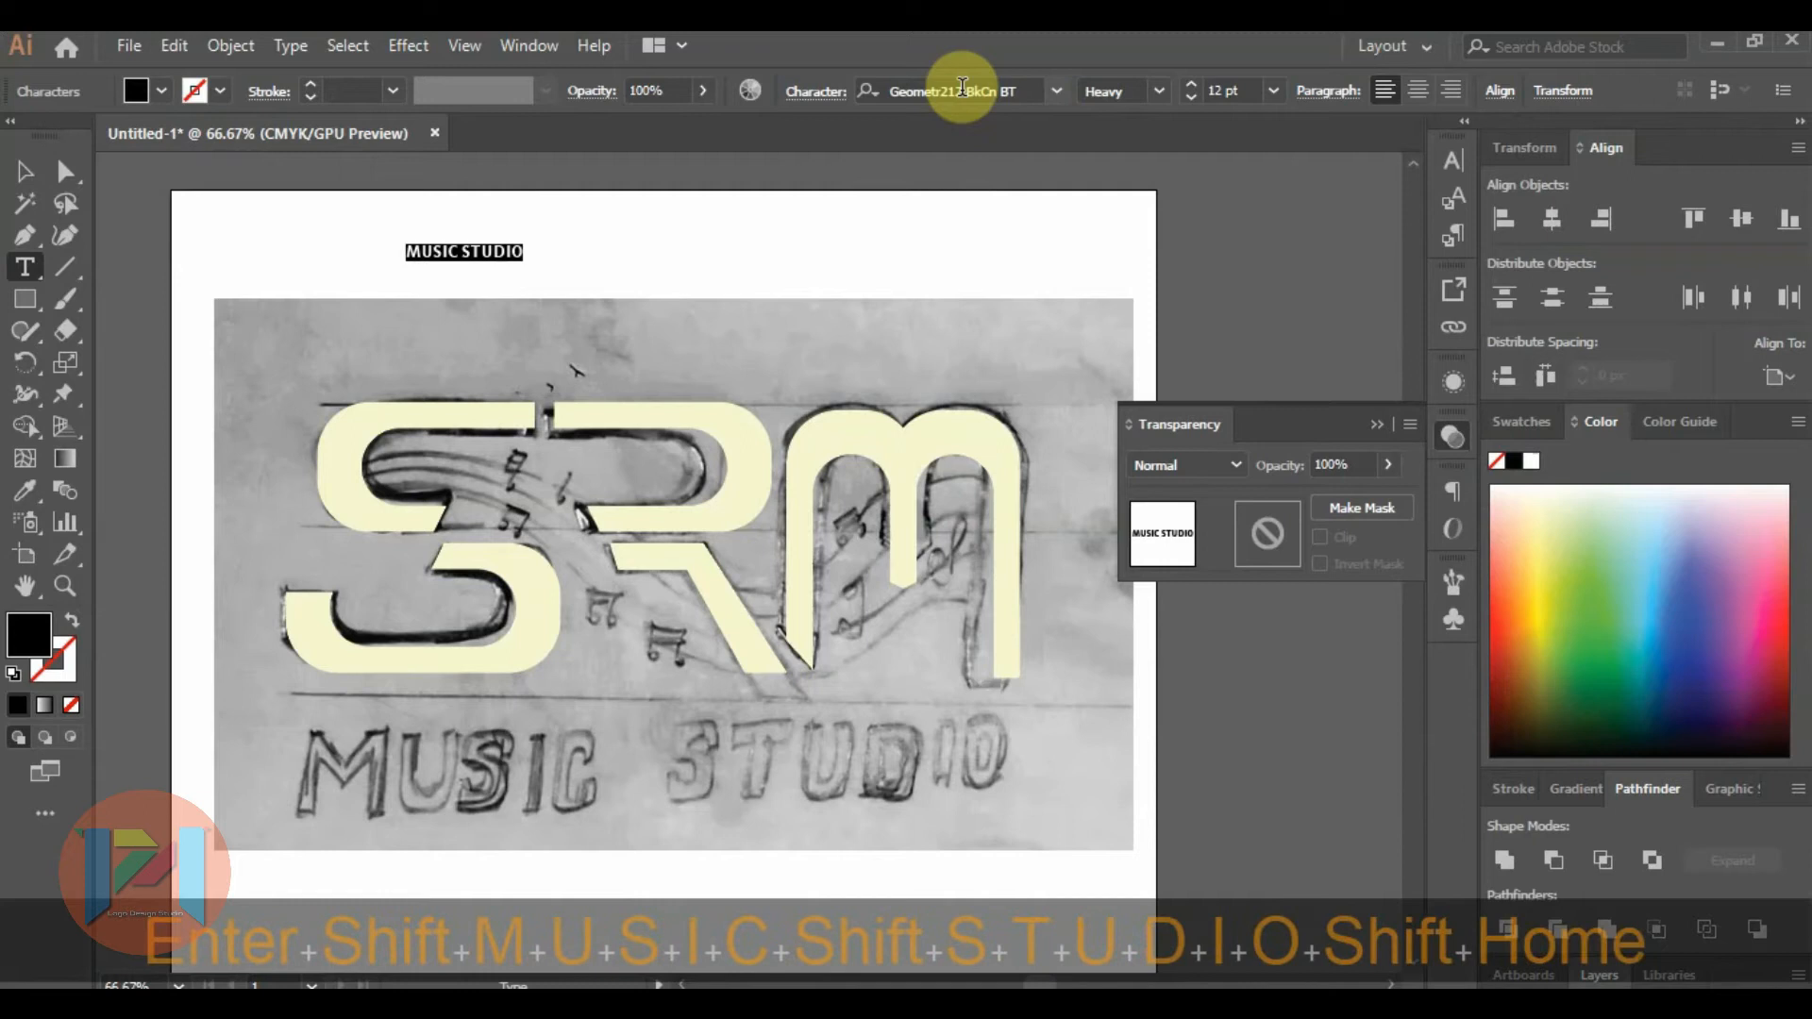
pyautogui.click(1272, 90)
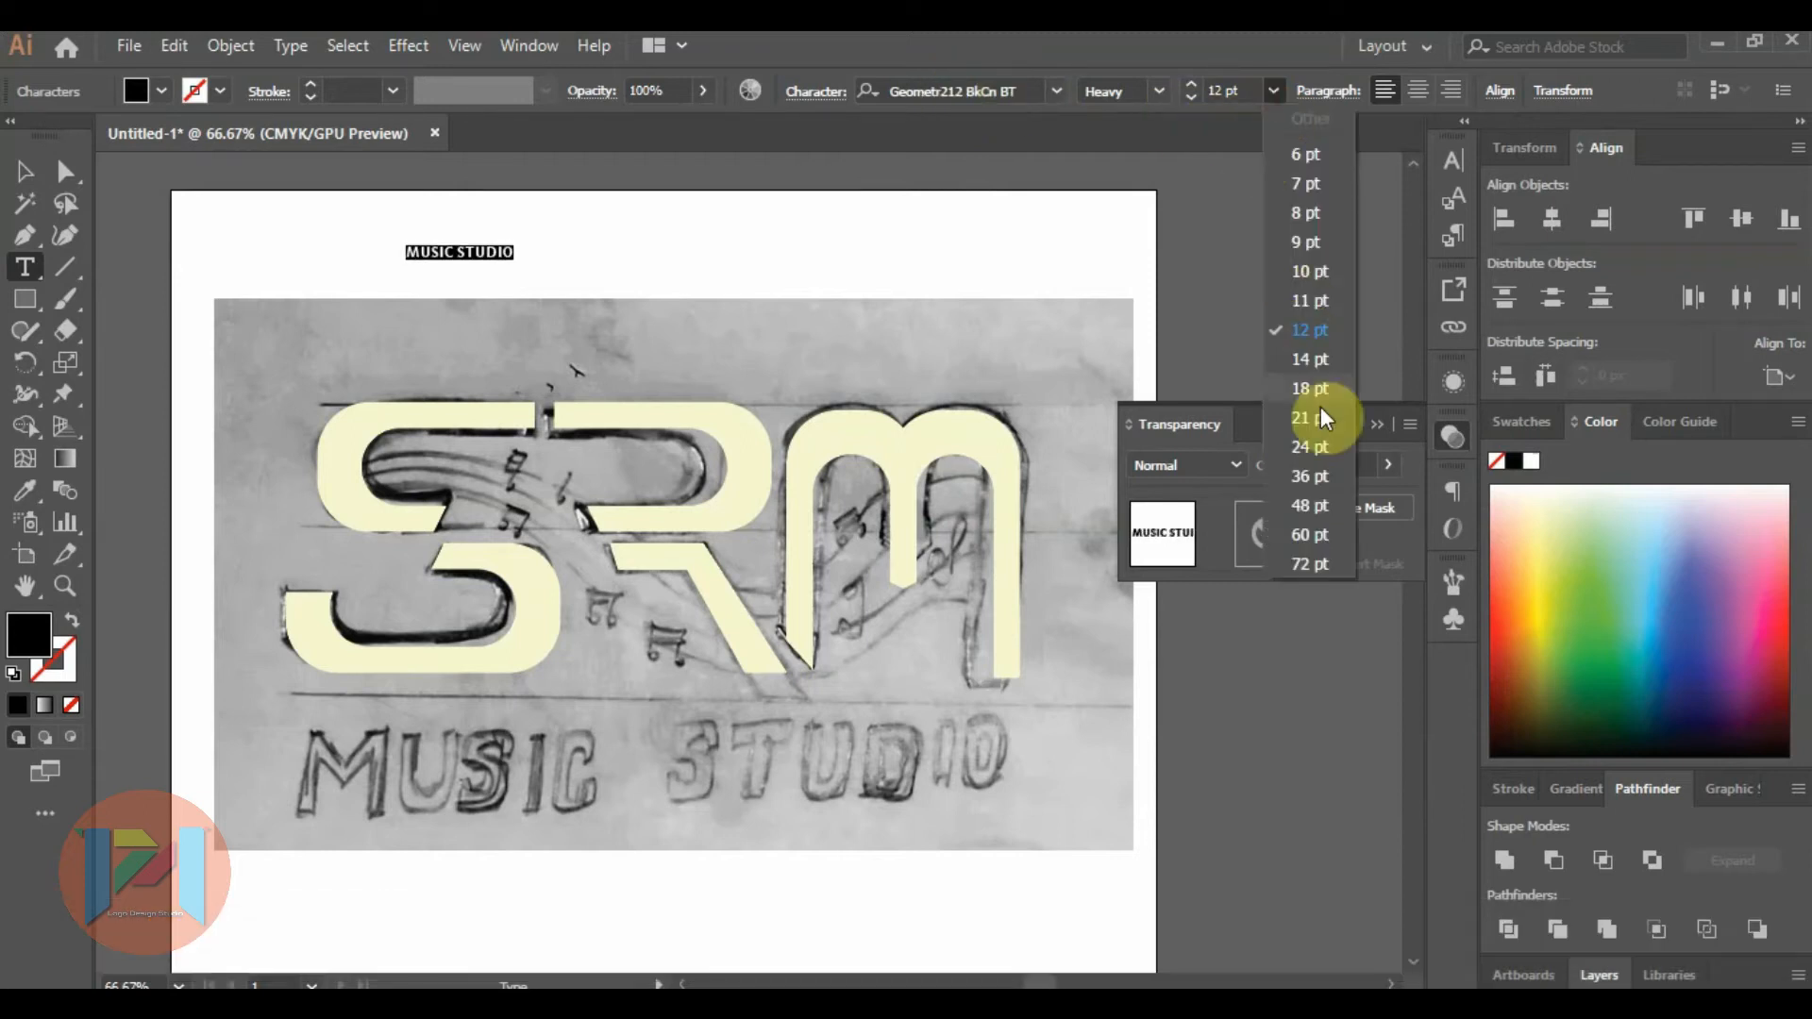
pyautogui.click(1327, 494)
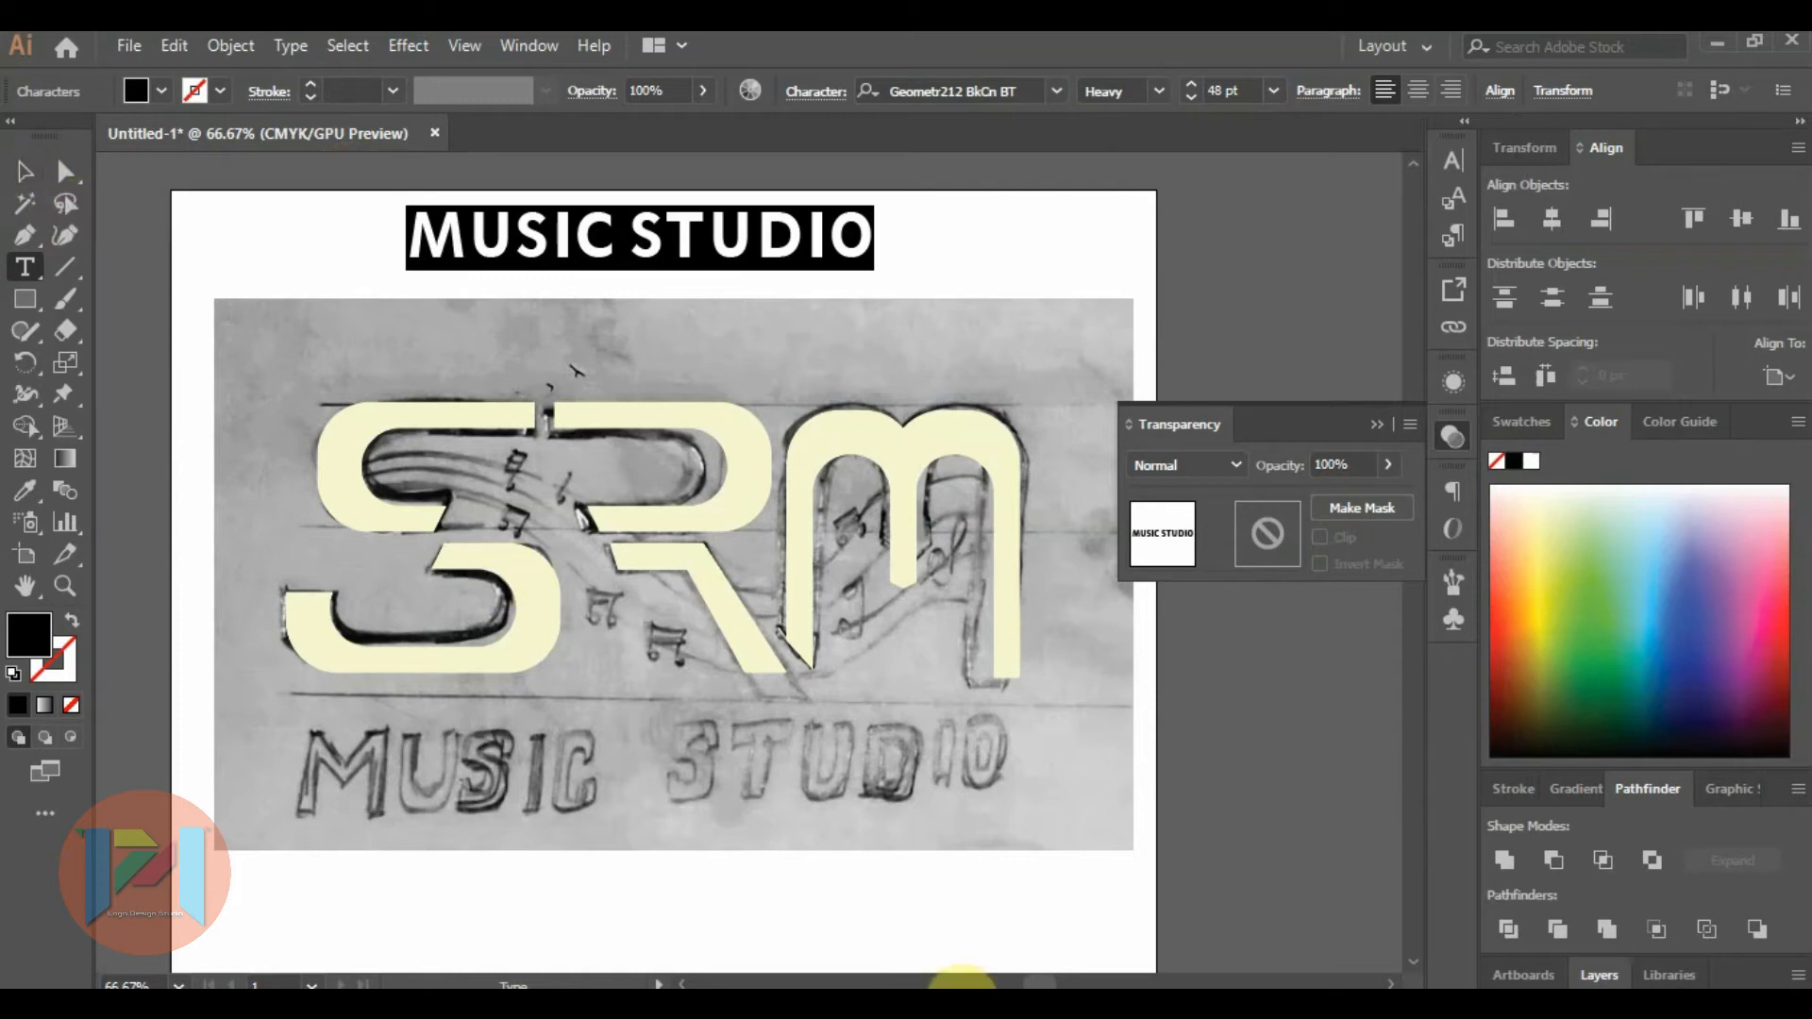
pyautogui.press('Escape')
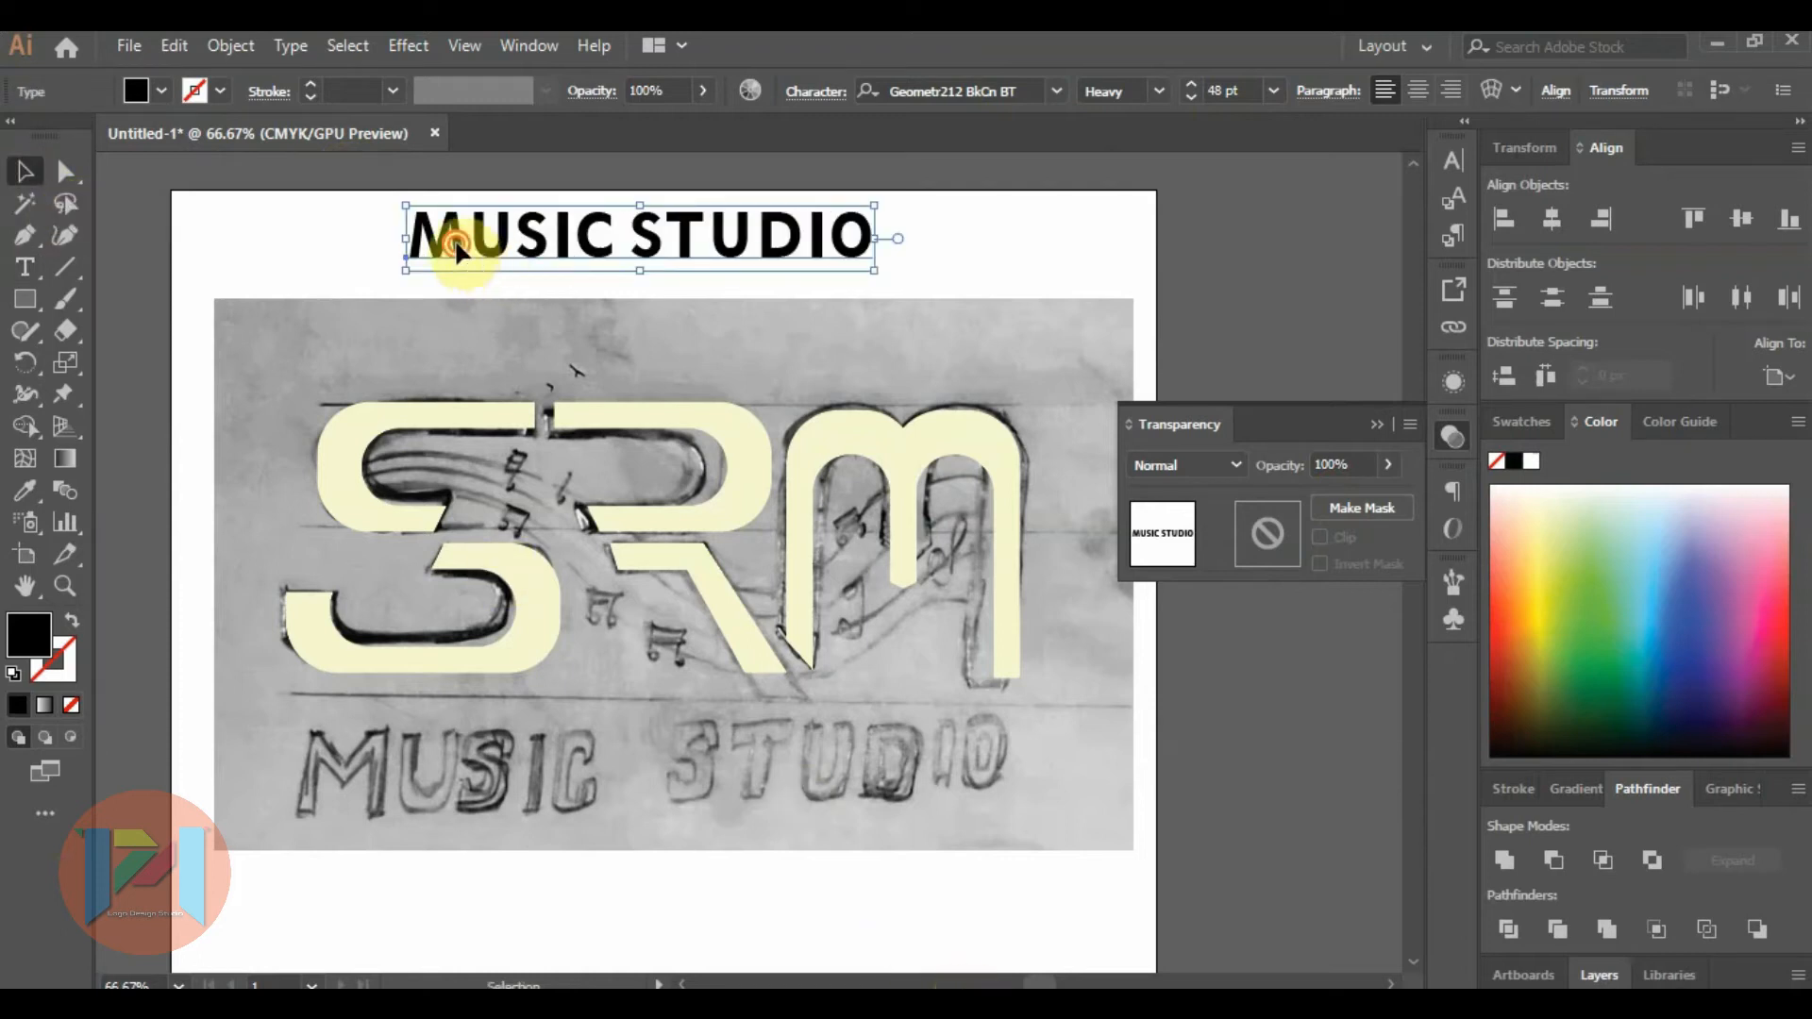
# Change the MUSIC STUDIO text's font to Evogria and move the text down over the sketched lettering.
pyautogui.doubleClick(457, 247)
pyautogui.moveTo(410, 236); pyautogui.dragTo(913, 242)
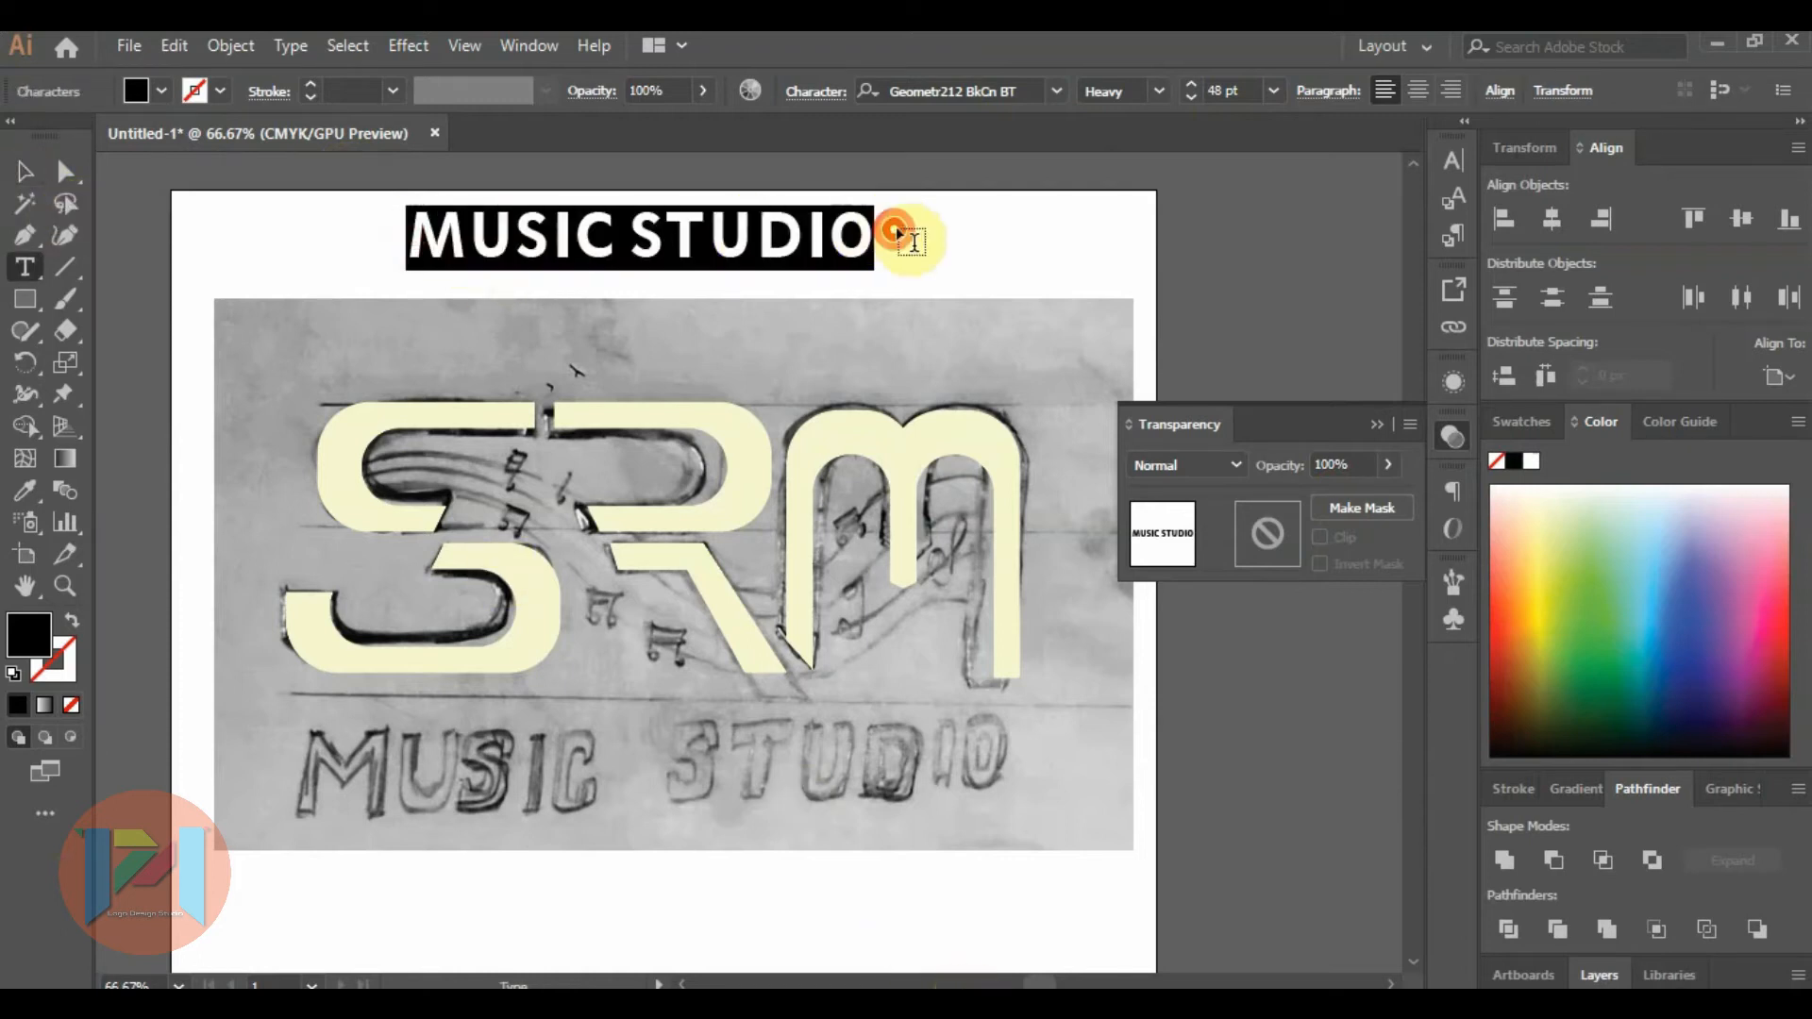
pyautogui.click(991, 89)
pyautogui.write('ev')
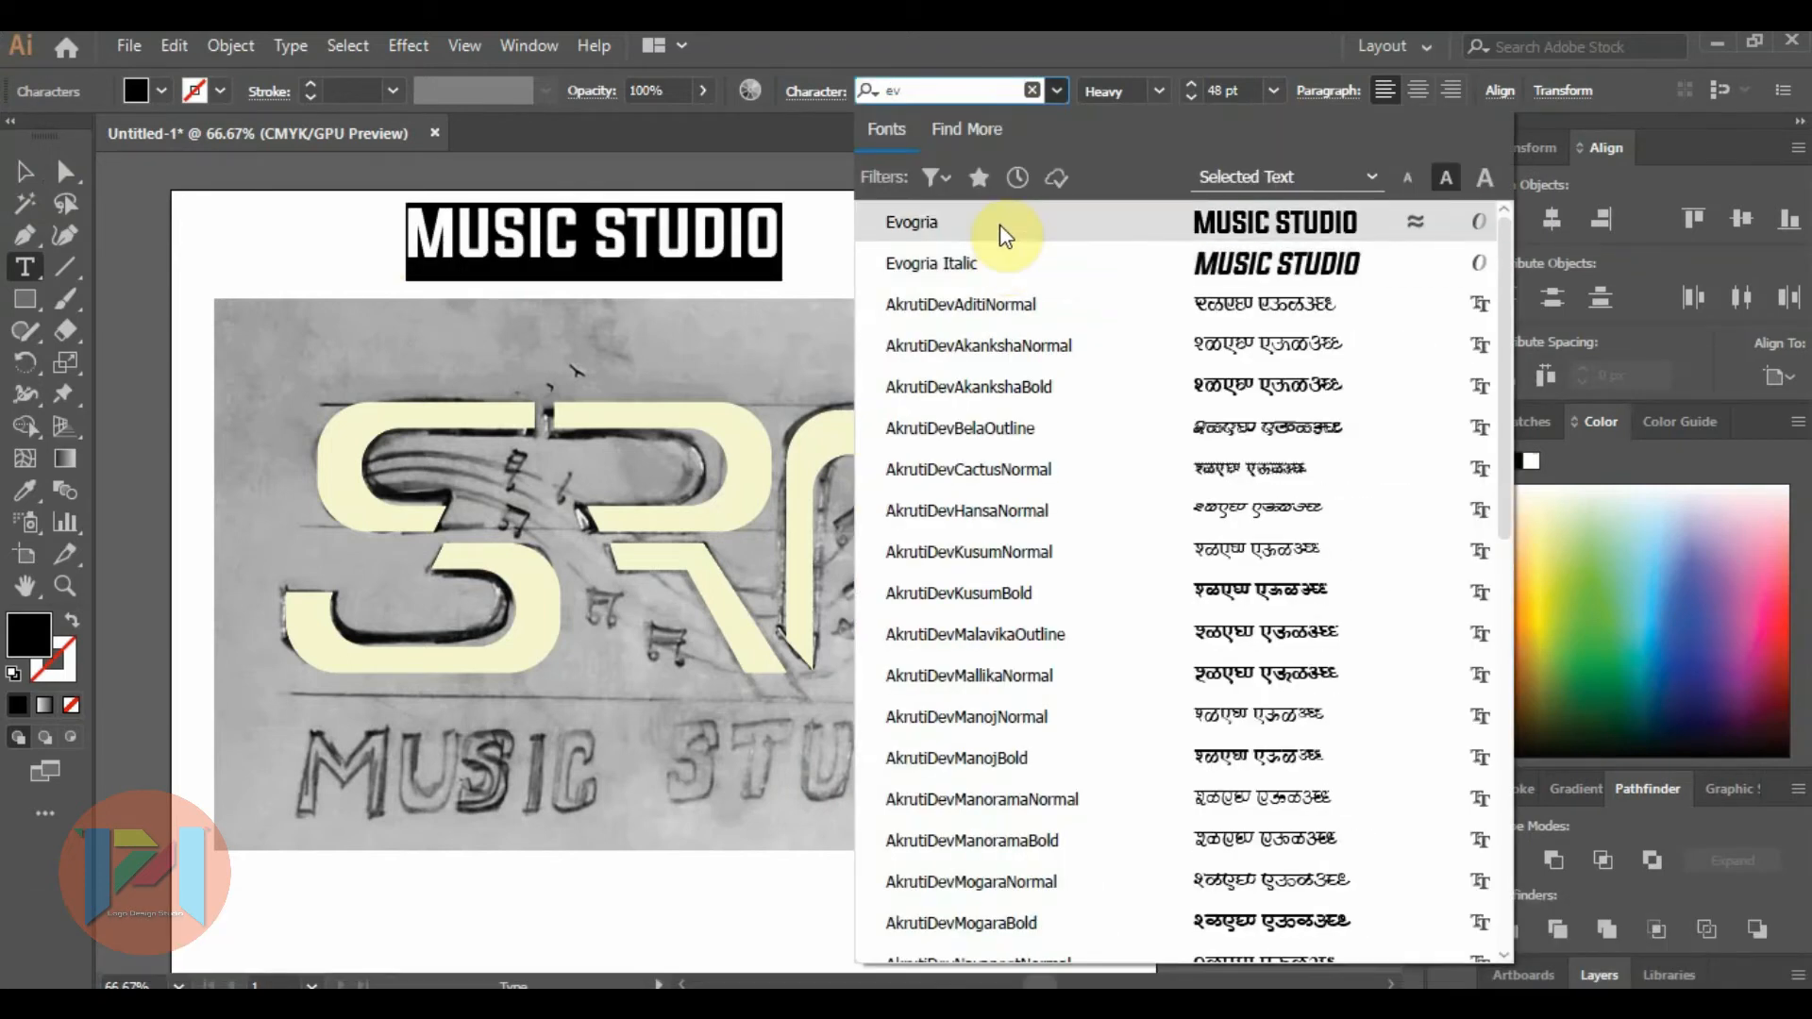
pyautogui.click(1000, 225)
pyautogui.click(21, 166)
pyautogui.moveTo(562, 250)
pyautogui.mouseDown()
pyautogui.moveTo(525, 566)
pyautogui.moveTo(579, 779)
pyautogui.moveTo(603, 772)
pyautogui.mouseUp()
# Try enlarging the MUSIC STUDIO text to 72 pt and to 150 pt.
pyautogui.click(1271, 91)
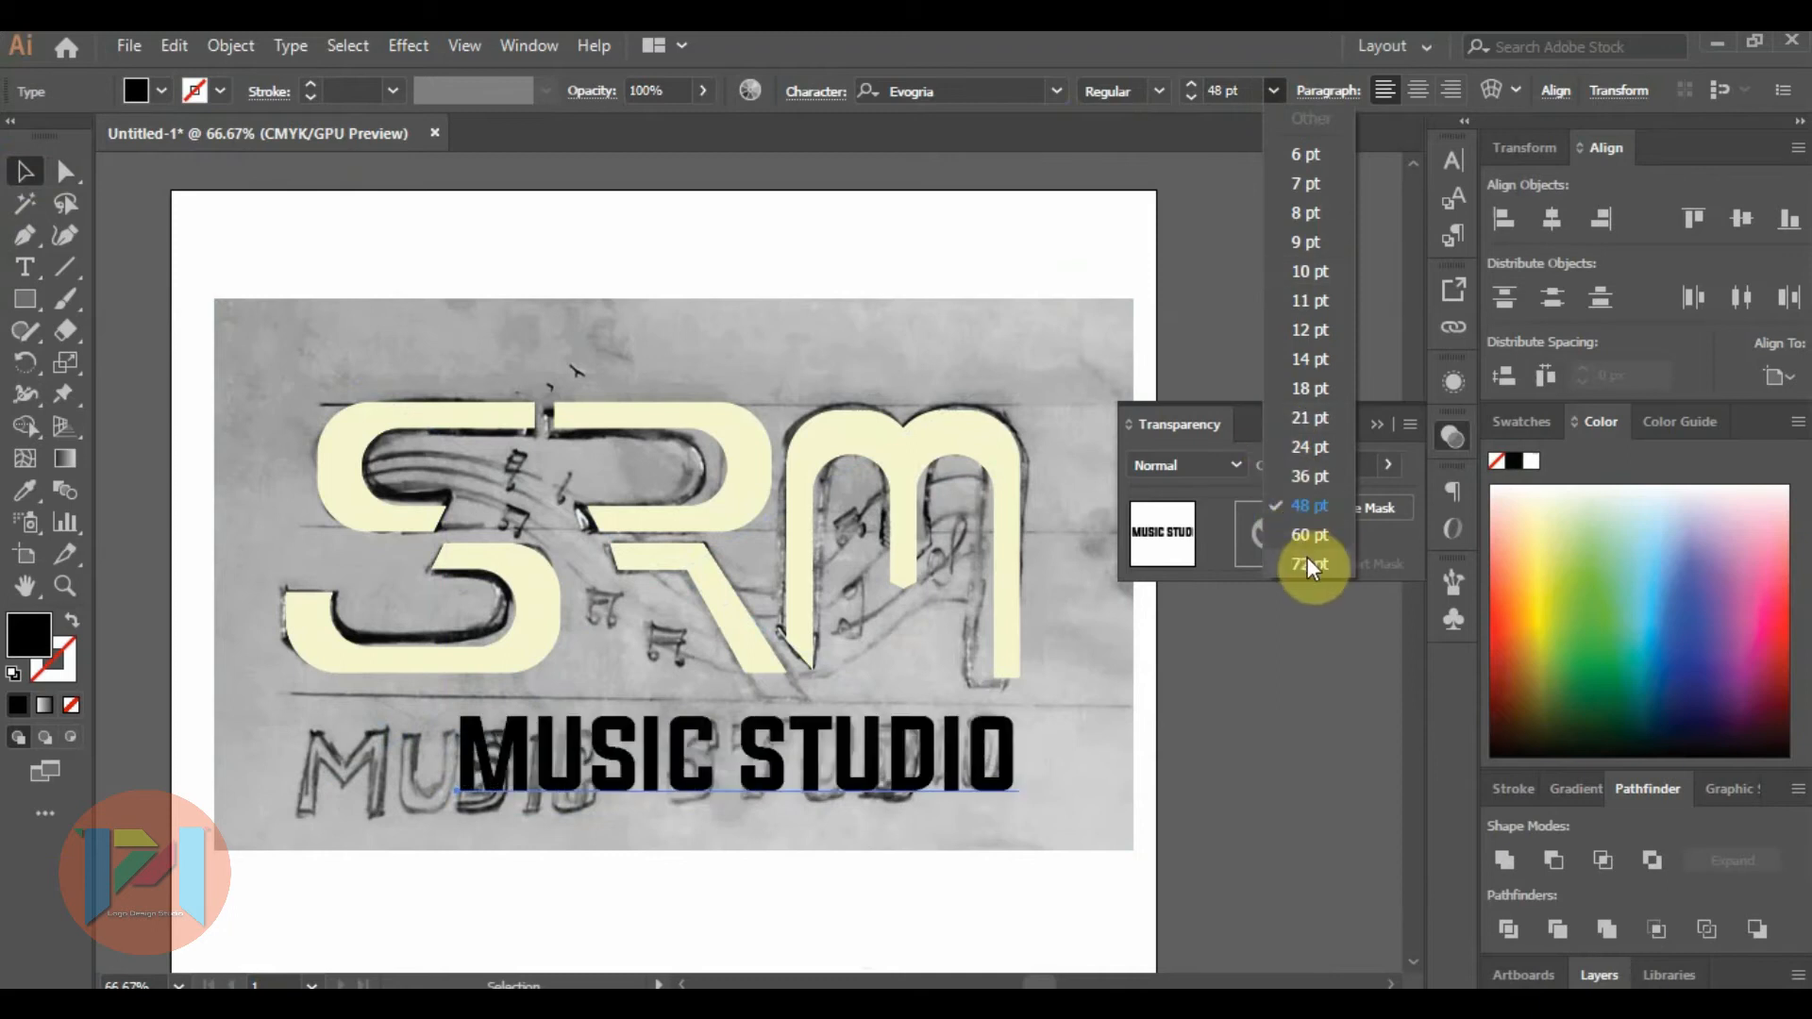
pyautogui.click(1308, 564)
pyautogui.click(1255, 86)
pyautogui.moveTo(1257, 88); pyautogui.dragTo(1202, 93)
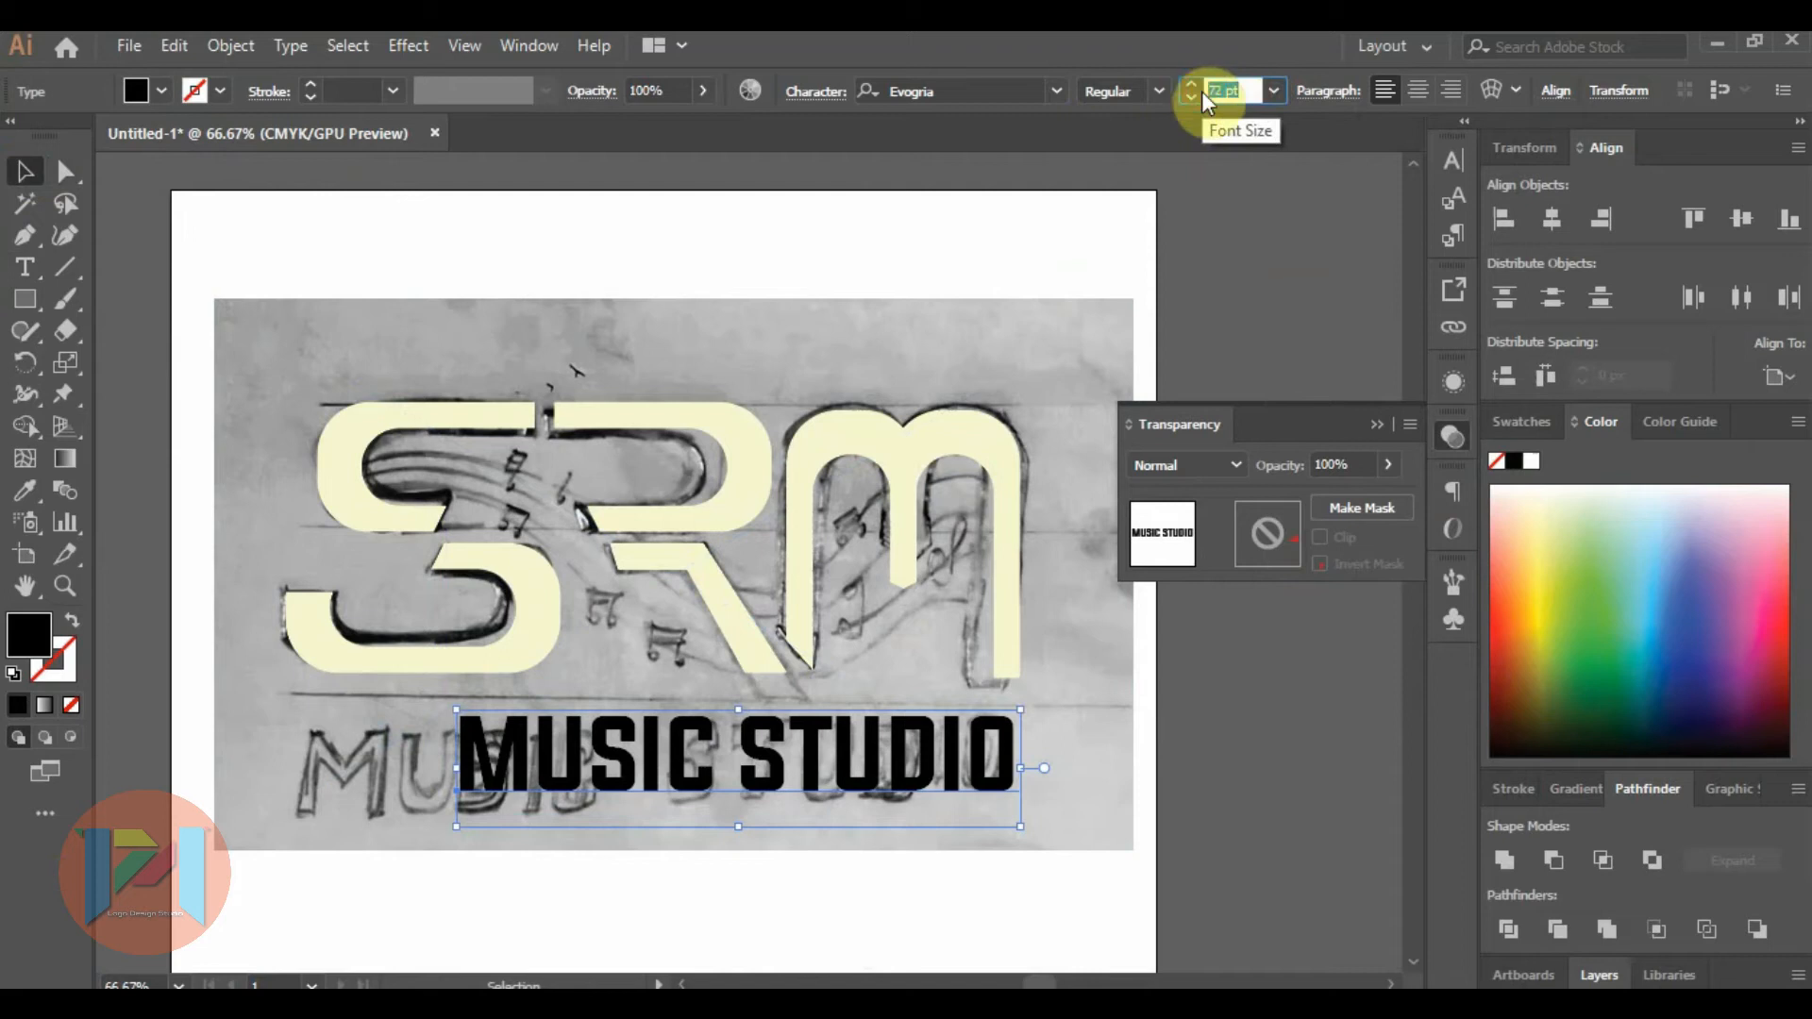
pyautogui.write('150')
pyautogui.press('Return')
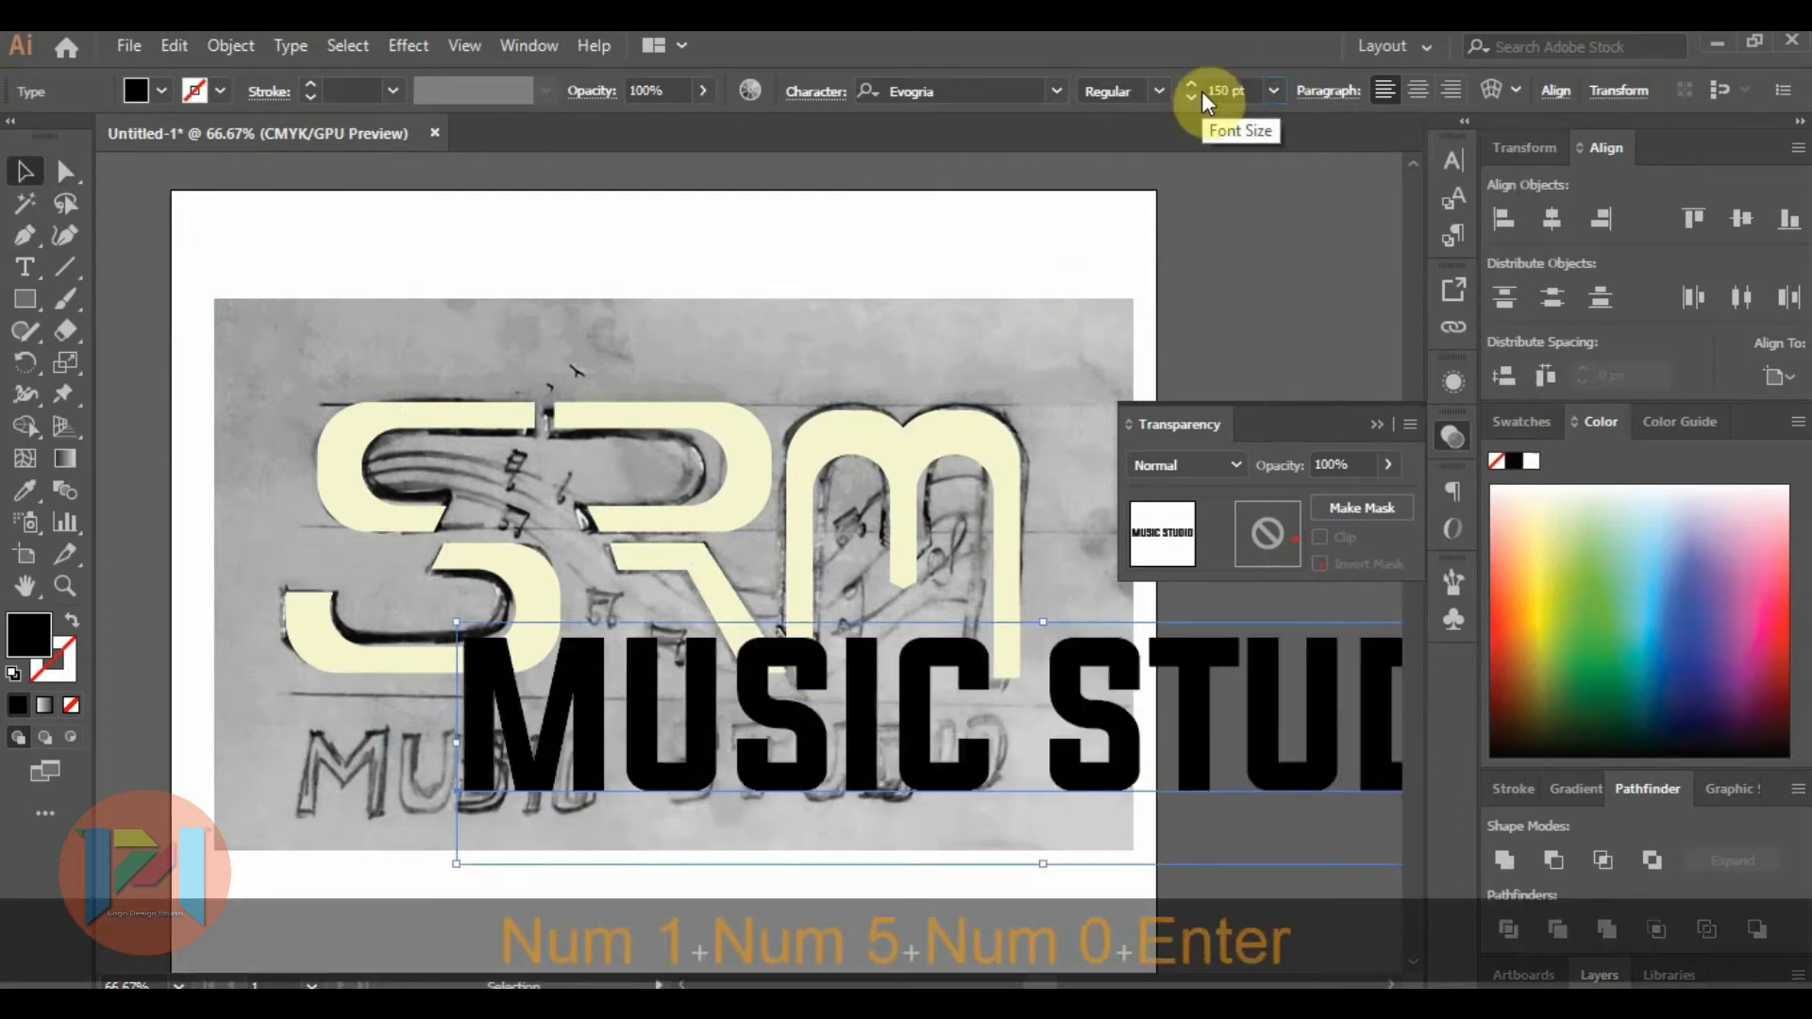
# Set the MUSIC STUDIO text to 100 pt and move it left beneath the SRM letters.
pyautogui.moveTo(1245, 90); pyautogui.dragTo(1168, 105)
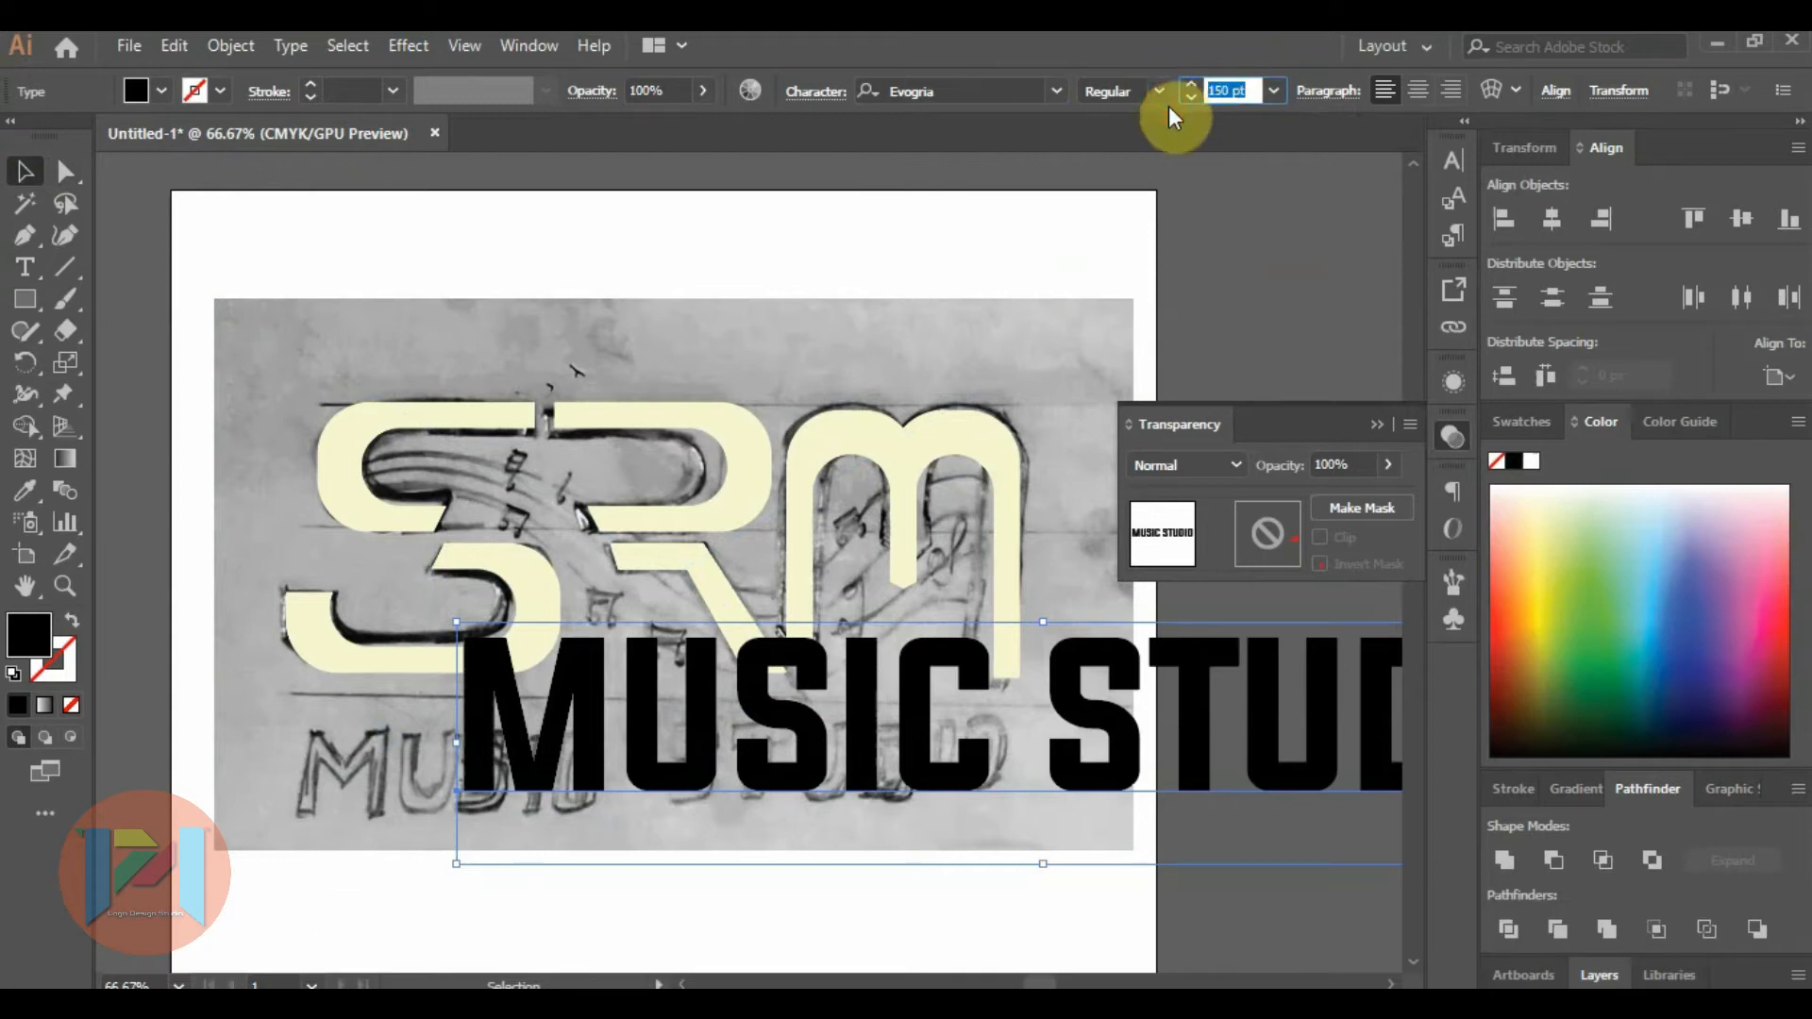
pyautogui.write('100')
pyautogui.press('Return')
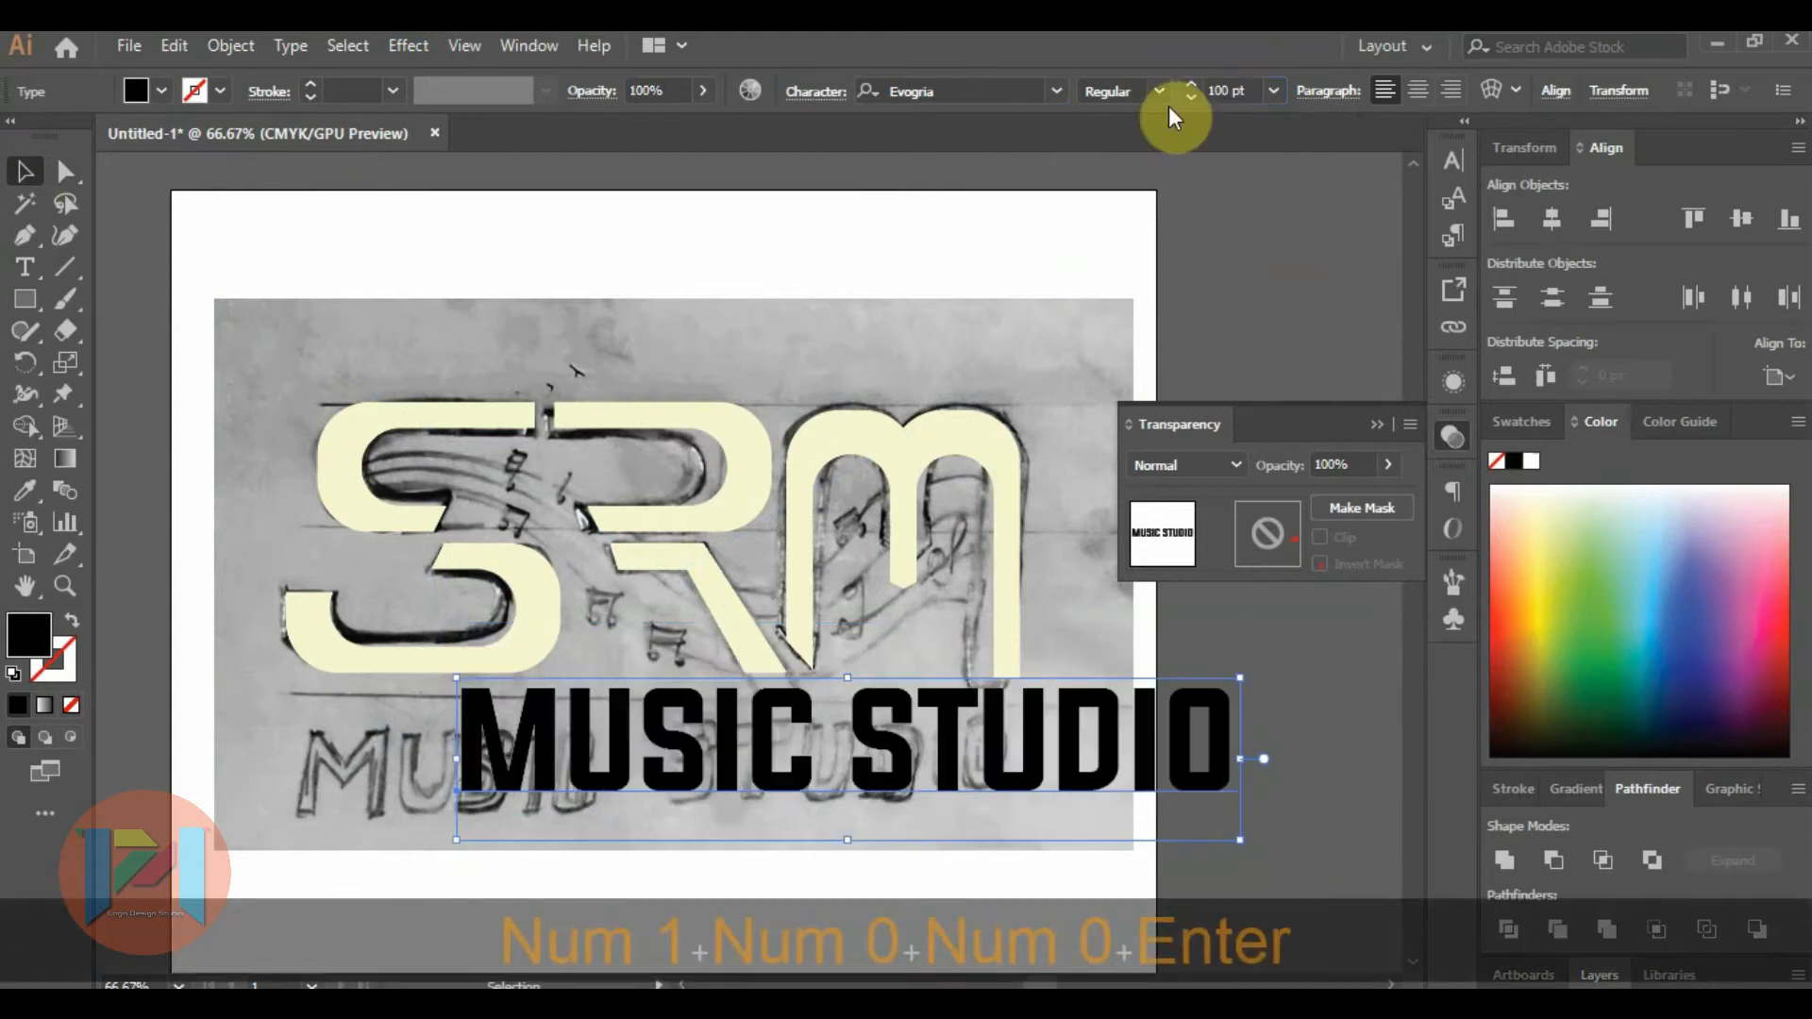
pyautogui.moveTo(881, 752); pyautogui.dragTo(698, 760)
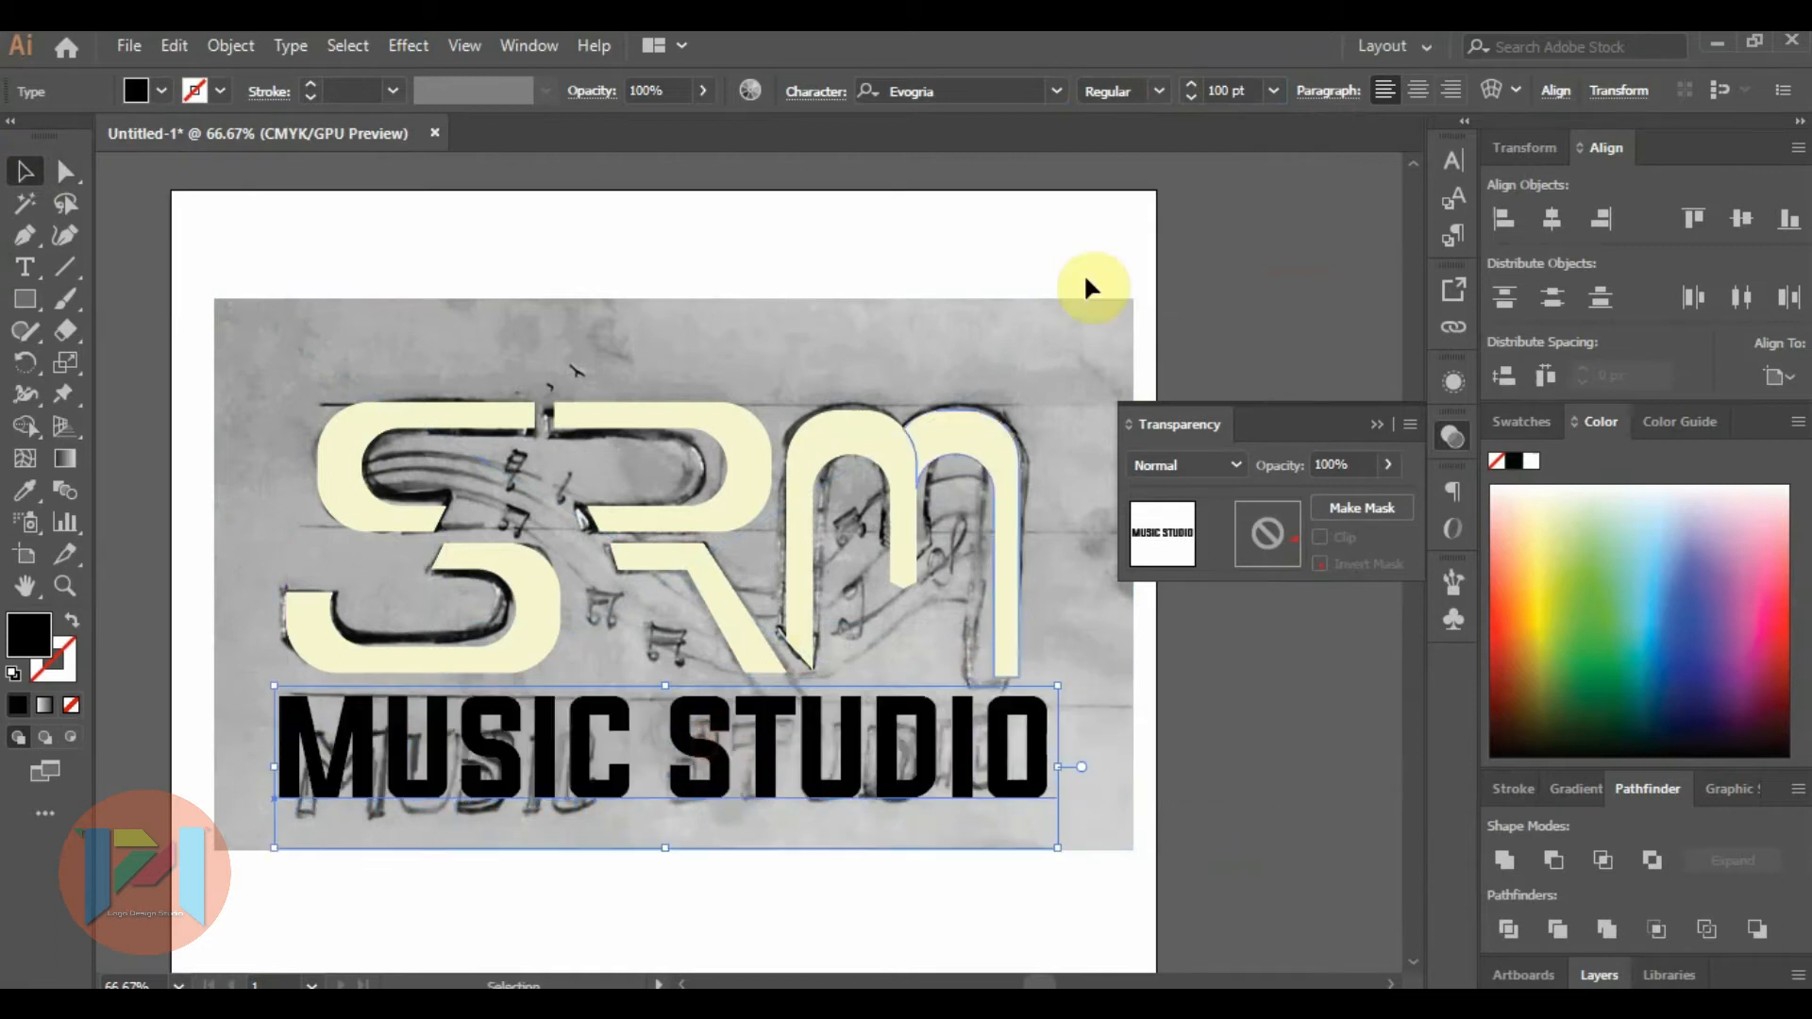
# Set the MUSIC STUDIO text to 90 pt, centre it beneath the SRM letters and nudge it slightly upward.
pyautogui.click(1231, 91)
pyautogui.write('9')
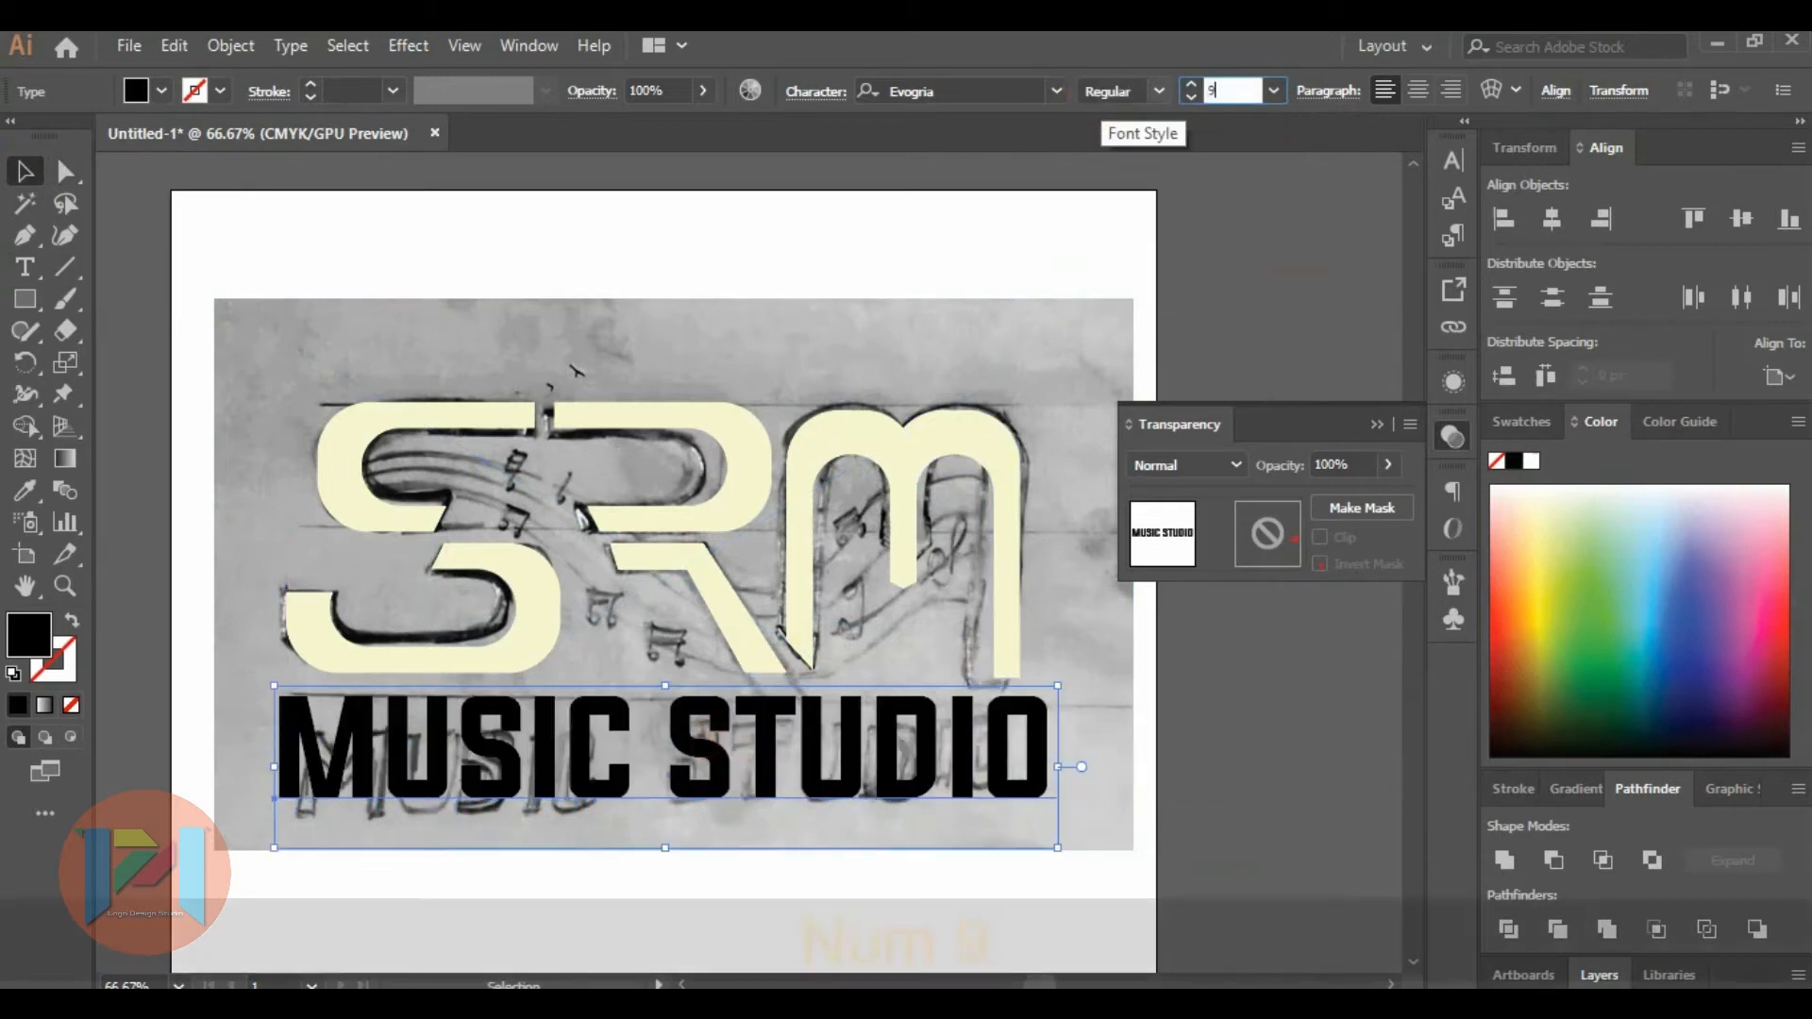
pyautogui.write('0')
pyautogui.press('Return')
pyautogui.keyDown('shift'); pyautogui.click(885, 637); pyautogui.keyUp('shift')
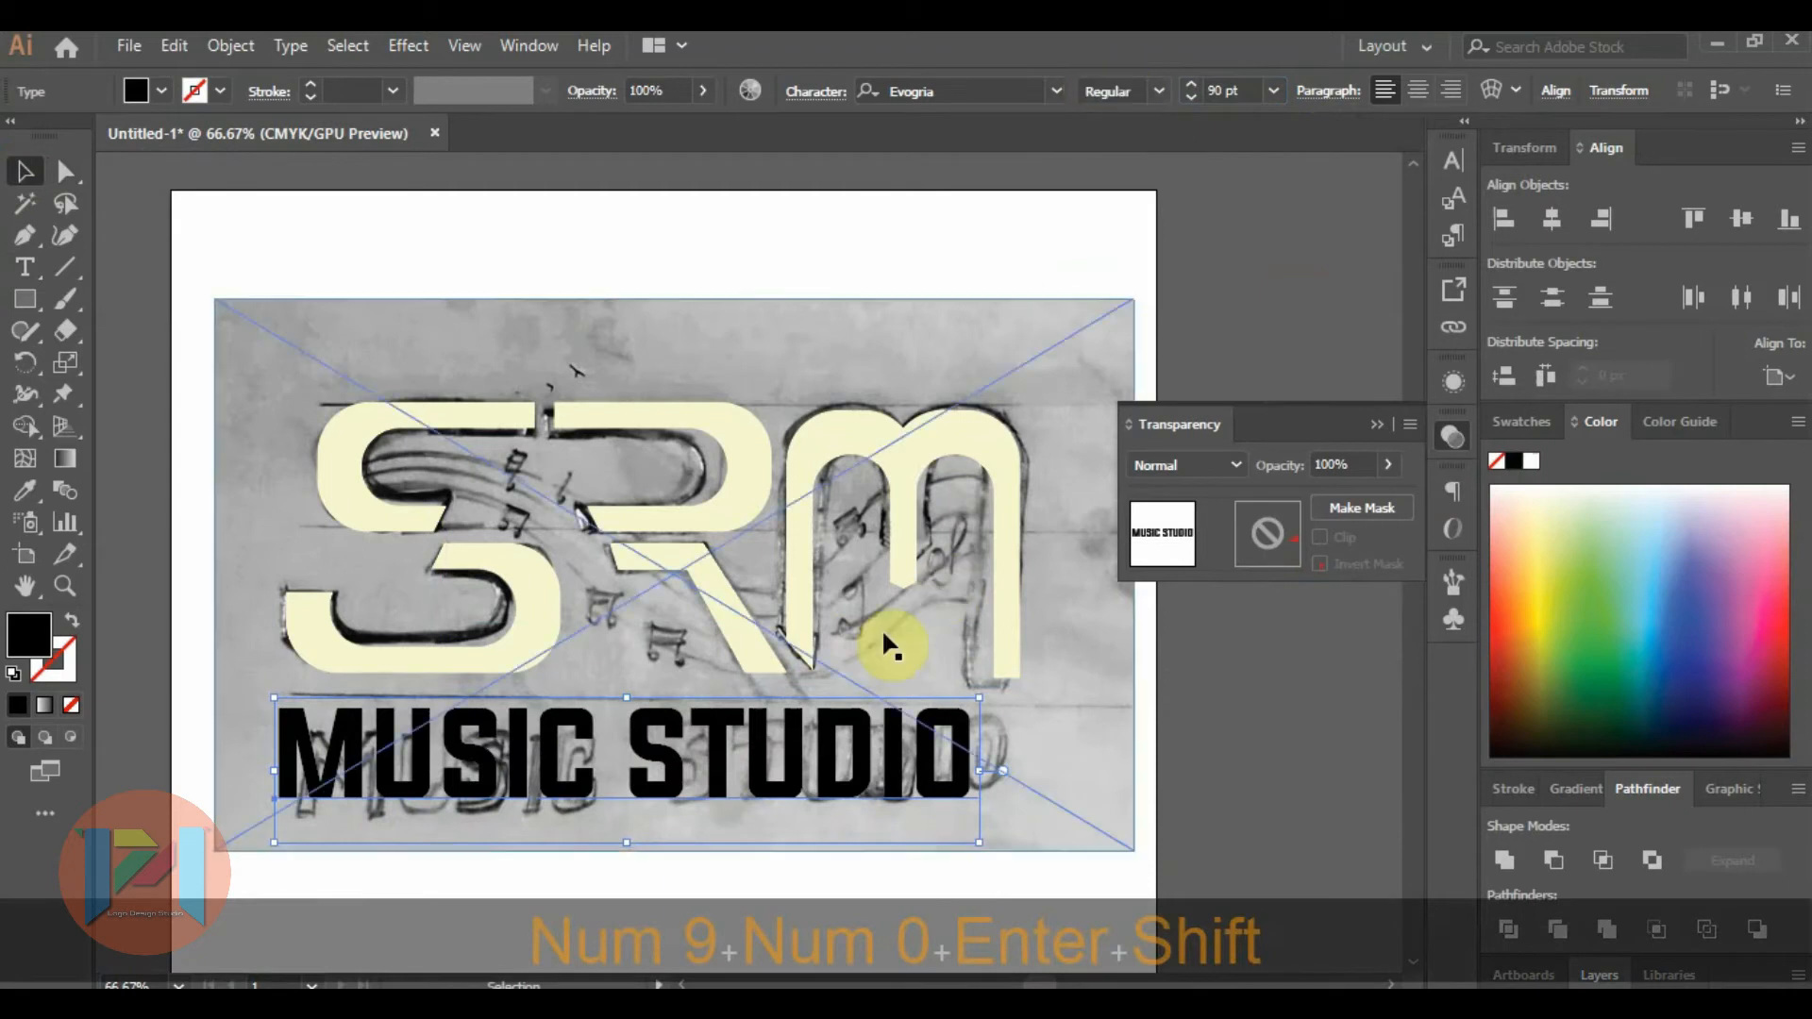
pyautogui.keyDown('shift'); pyautogui.click(881, 627); pyautogui.keyUp('shift')
pyautogui.moveTo(869, 748); pyautogui.dragTo(895, 740)
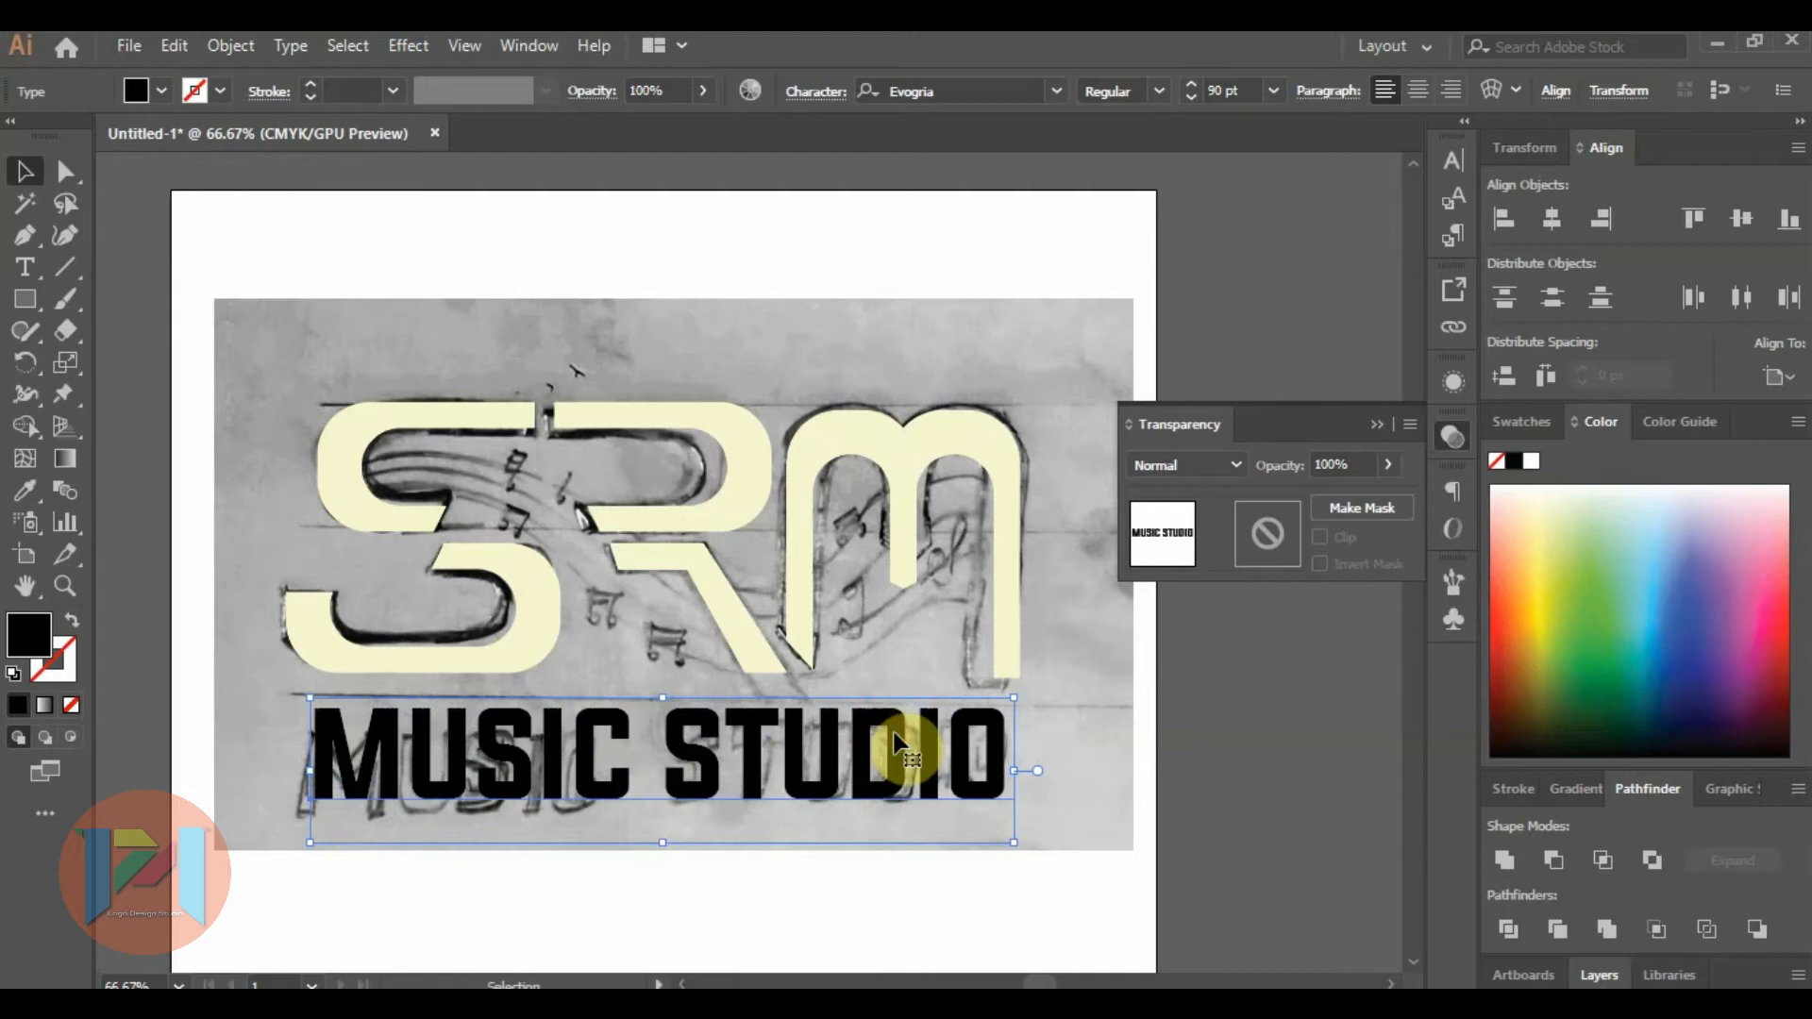
pyautogui.press('Up')
pyautogui.press('Up')
pyautogui.press('Up')
pyautogui.press('Up')
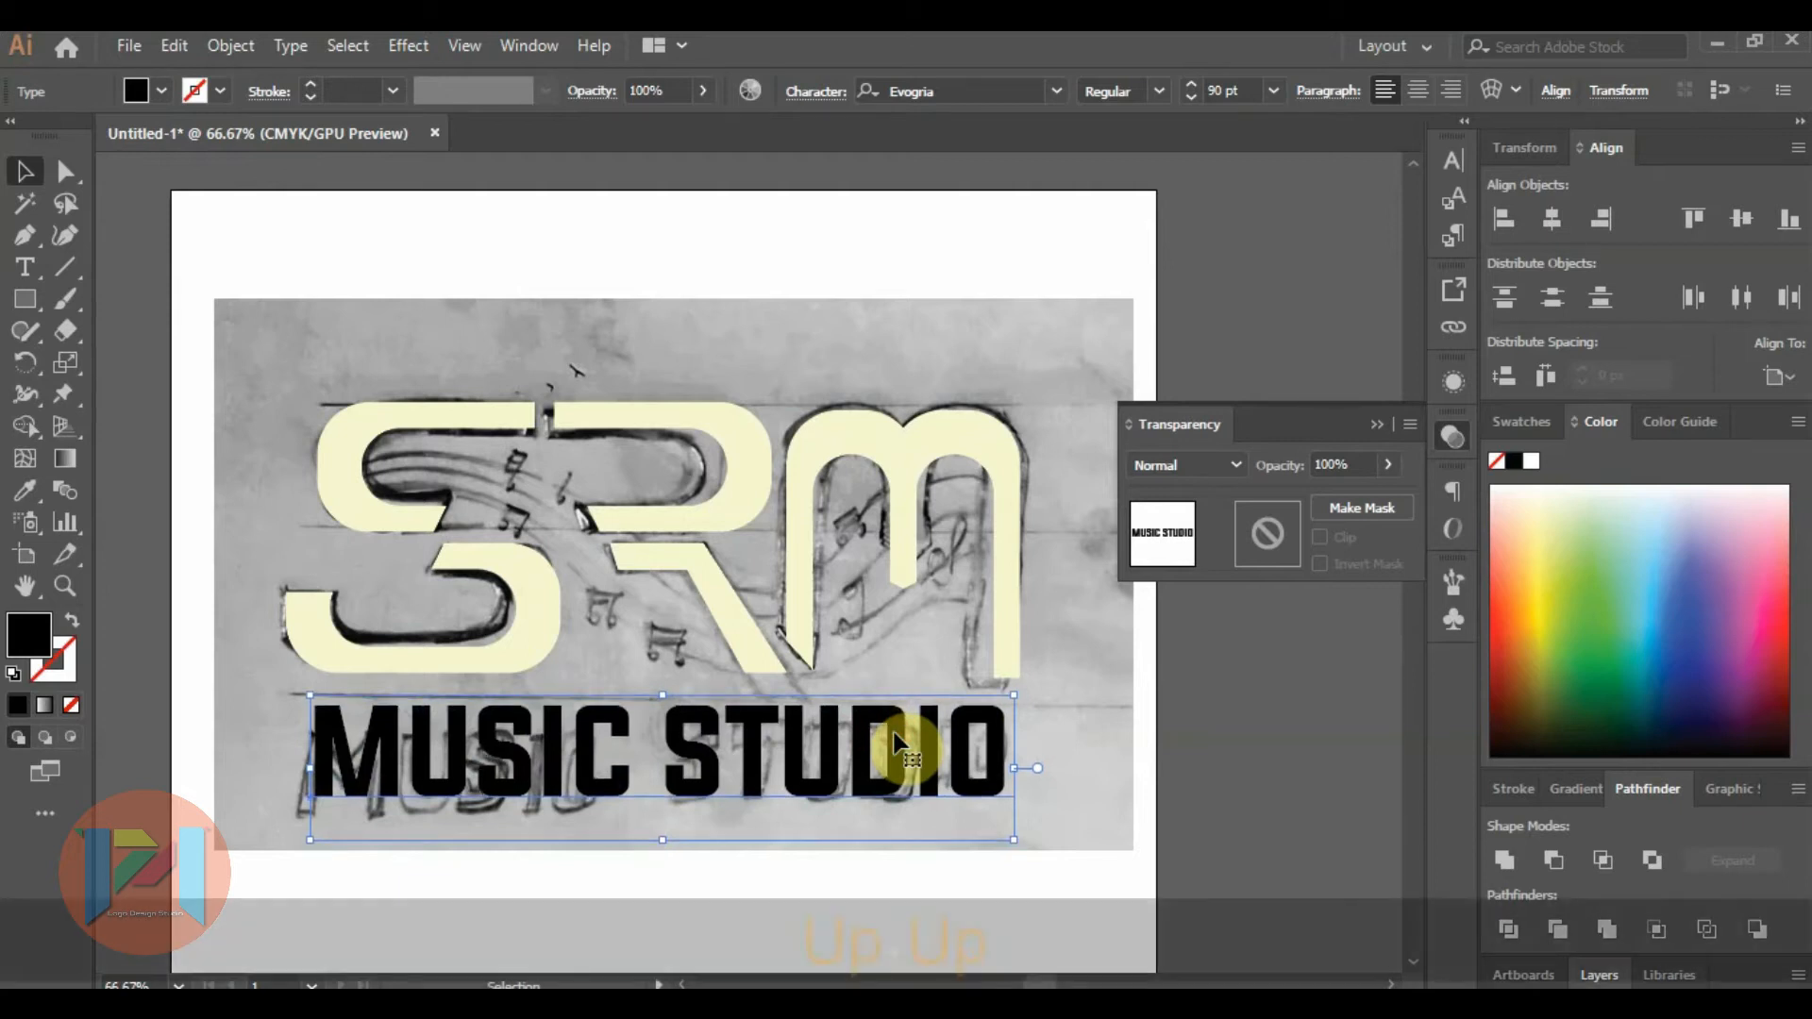
# Move the sketch image off the artboard to the empty canvas at its lower right.
pyautogui.scroll(-3, 566, 599)
pyautogui.moveTo(736, 507); pyautogui.dragTo(1223, 670)
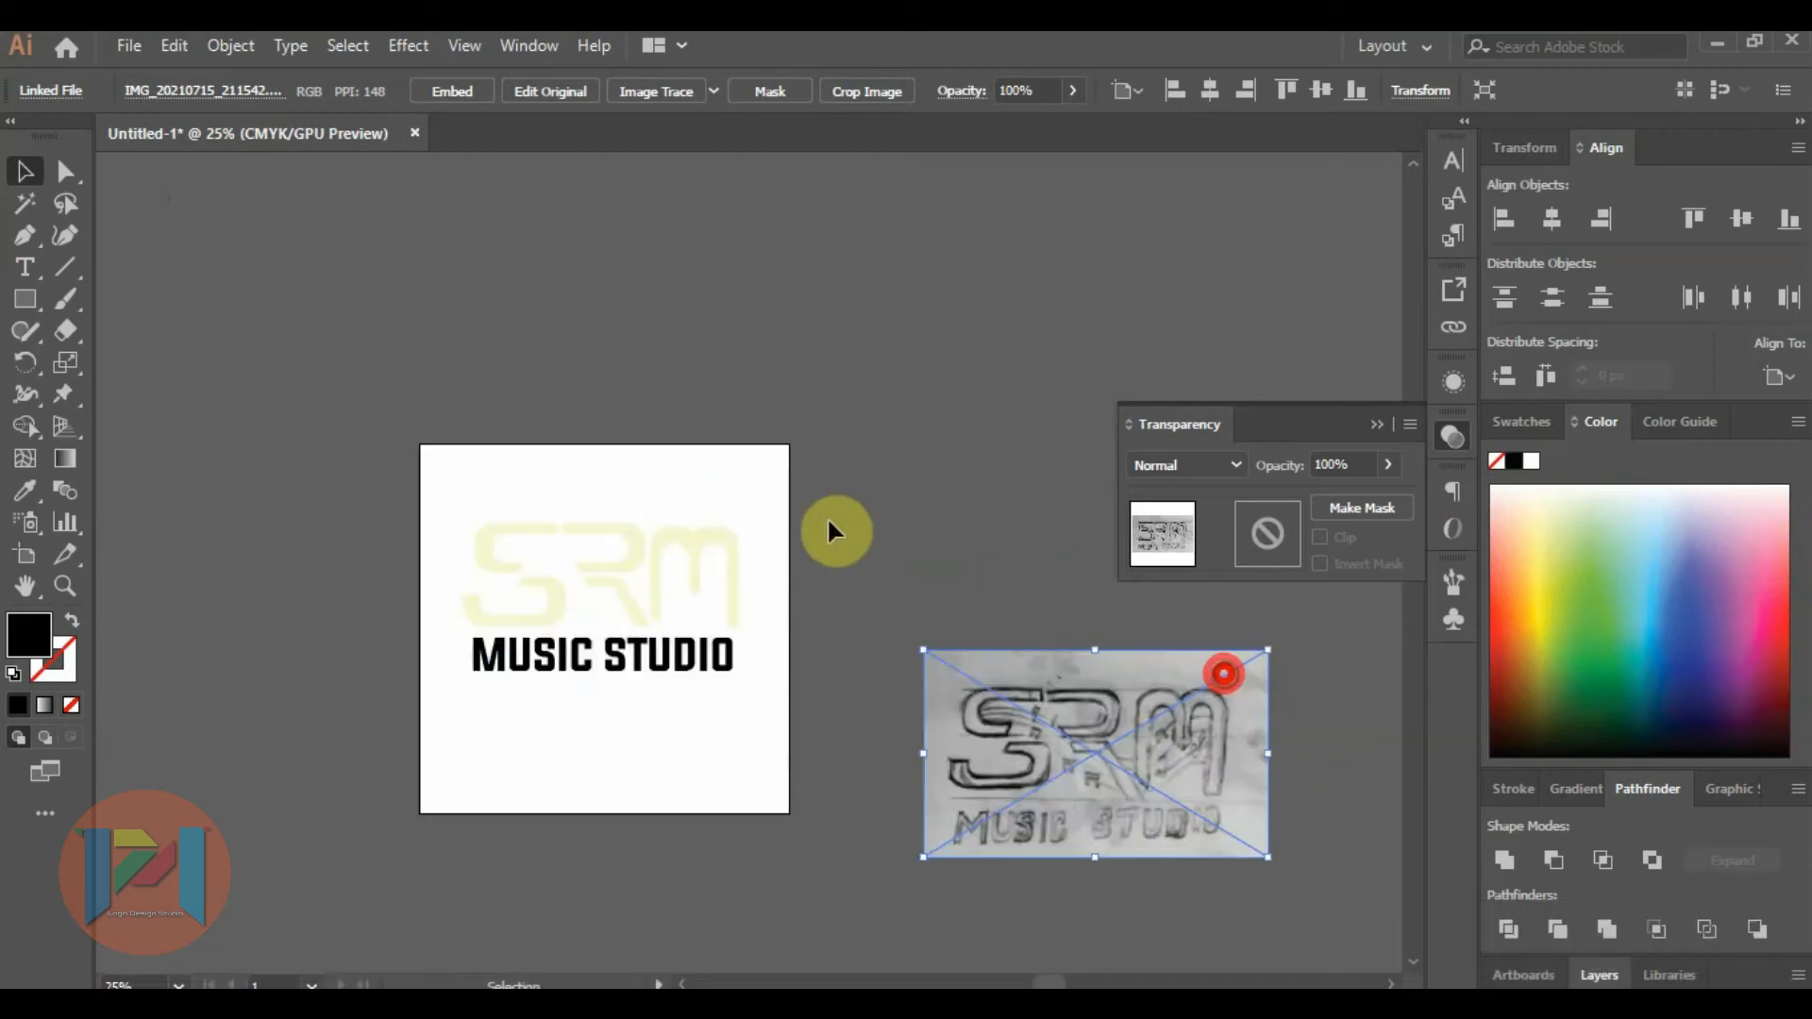
# Fill the upper piece of the S with dark navy blue and deselect it.
pyautogui.scroll(2, 535, 549)
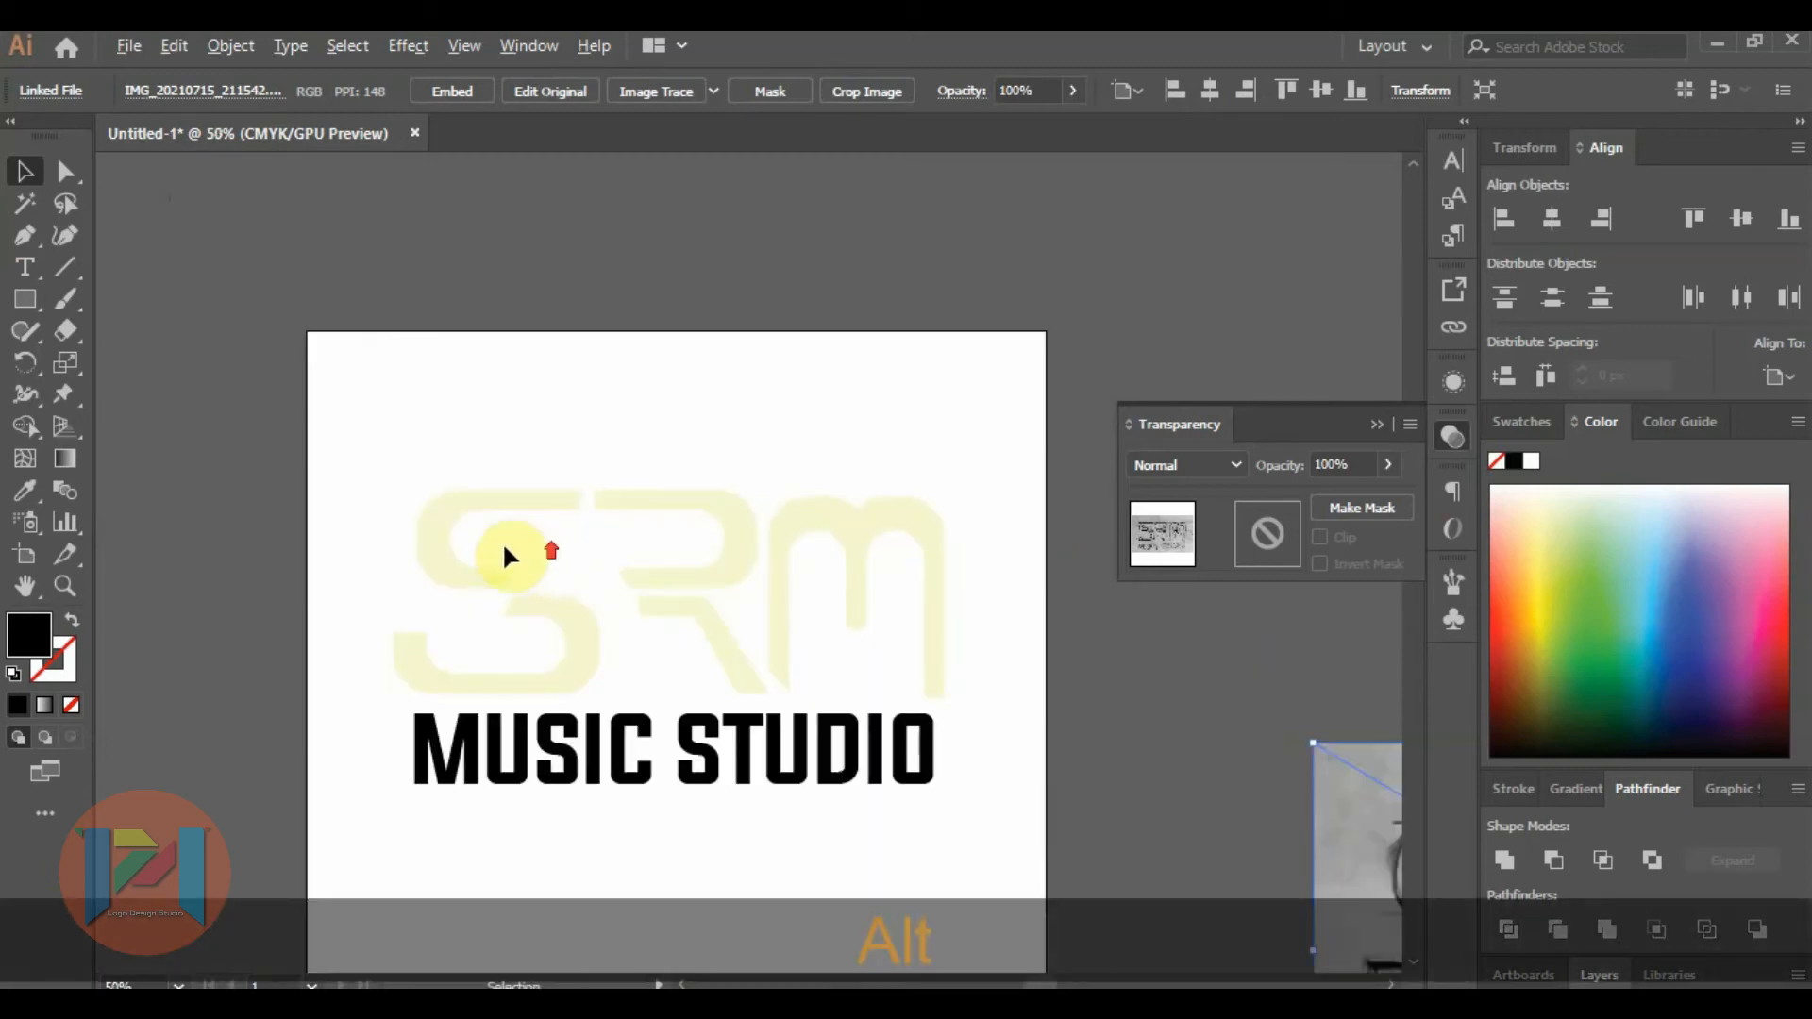
pyautogui.click(472, 523)
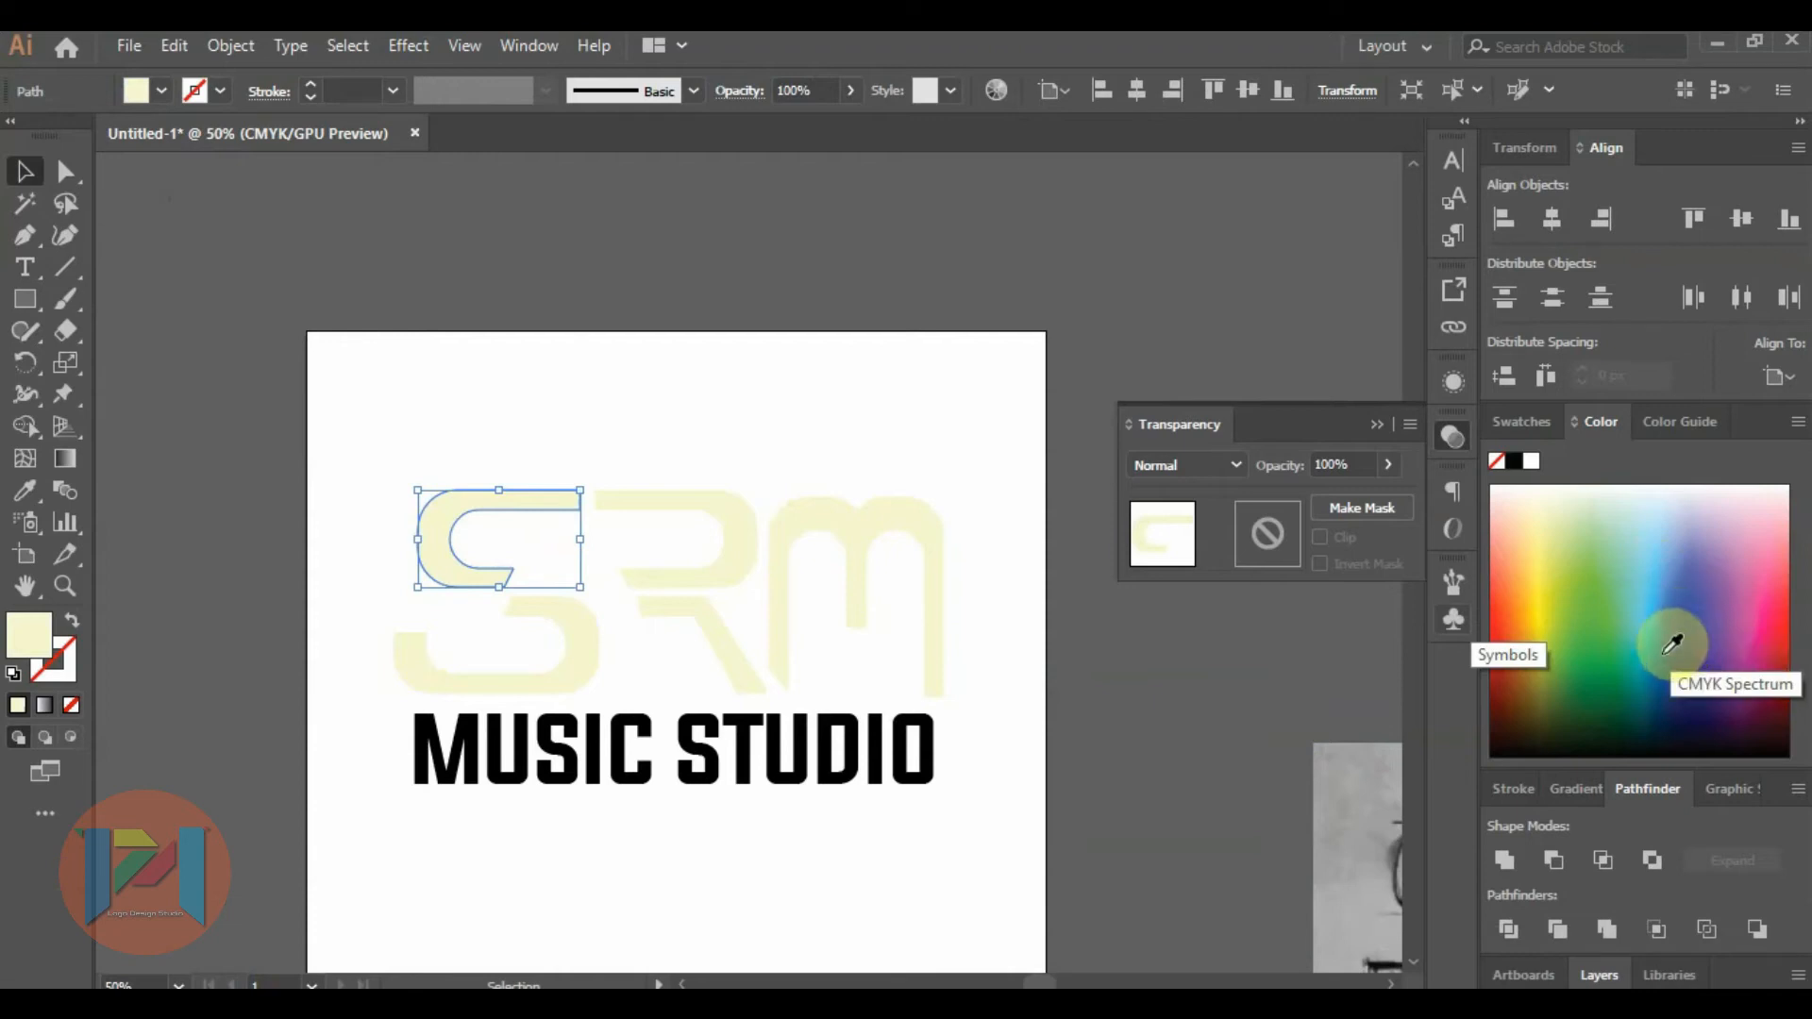
pyautogui.click(1693, 680)
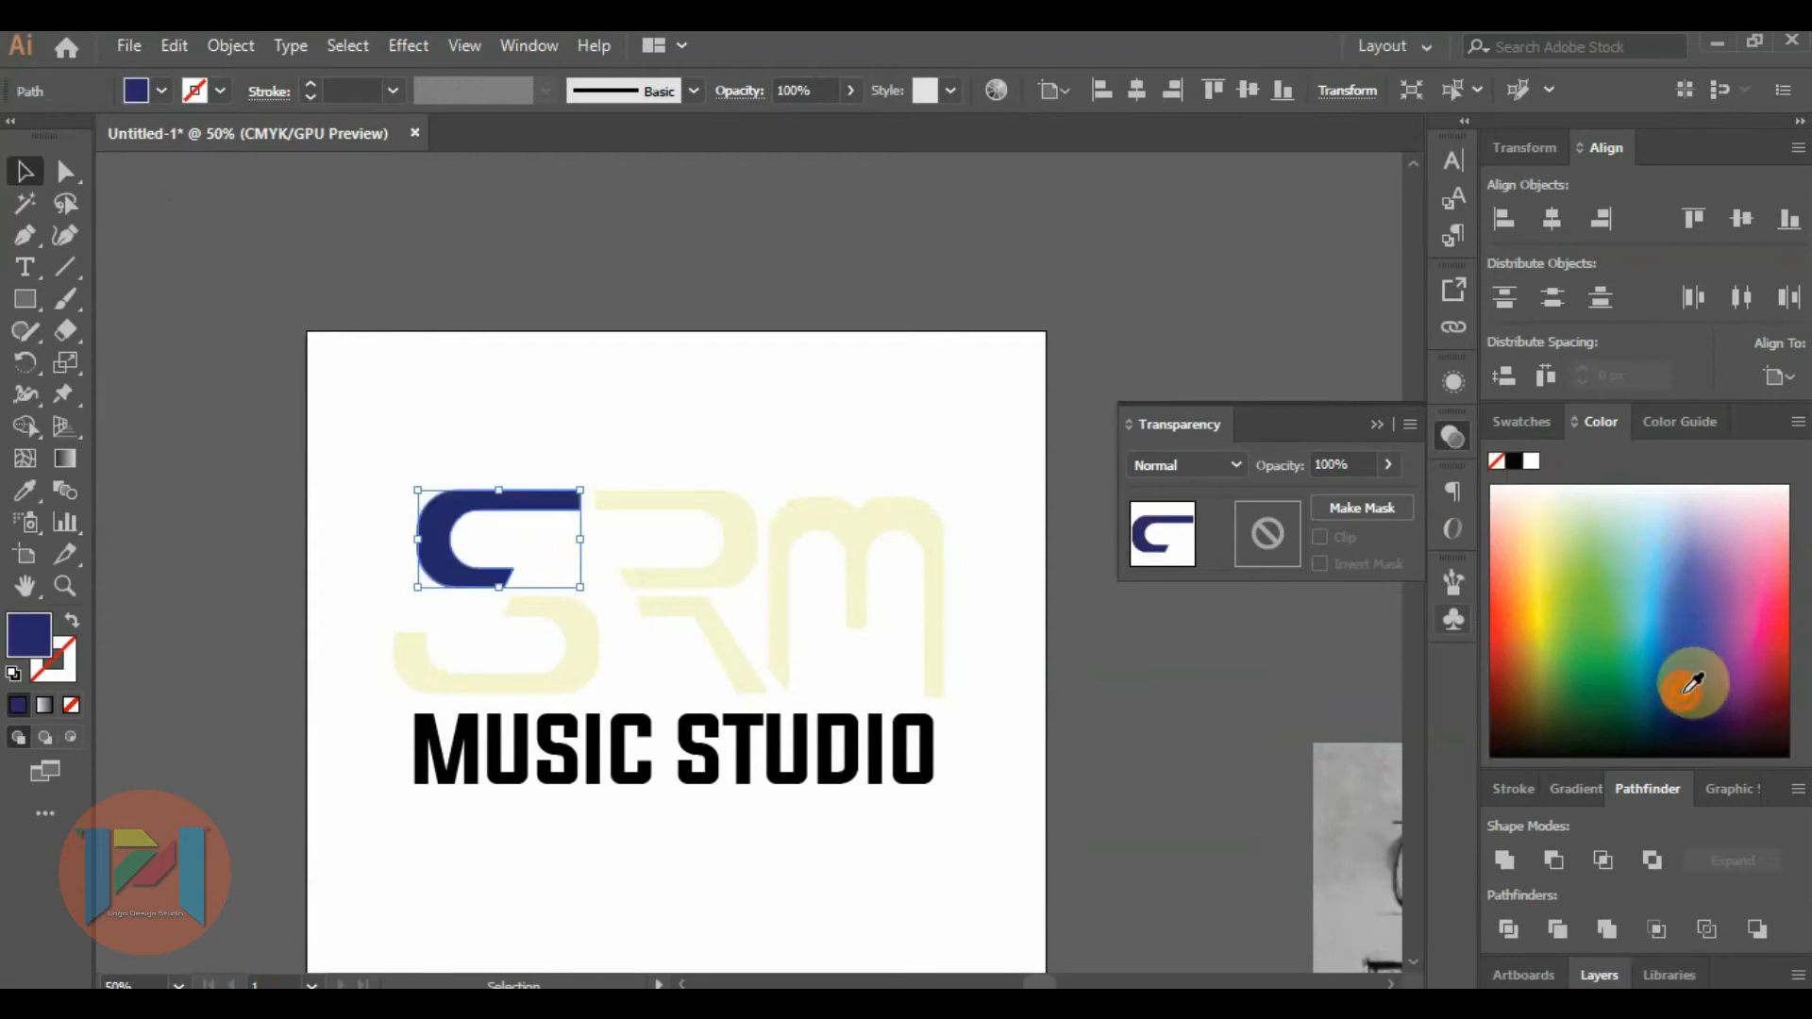
pyautogui.click(210, 217)
# Fill the lower piece of the S with light blue and the upper piece of the R with medium blue.
pyautogui.click(521, 602)
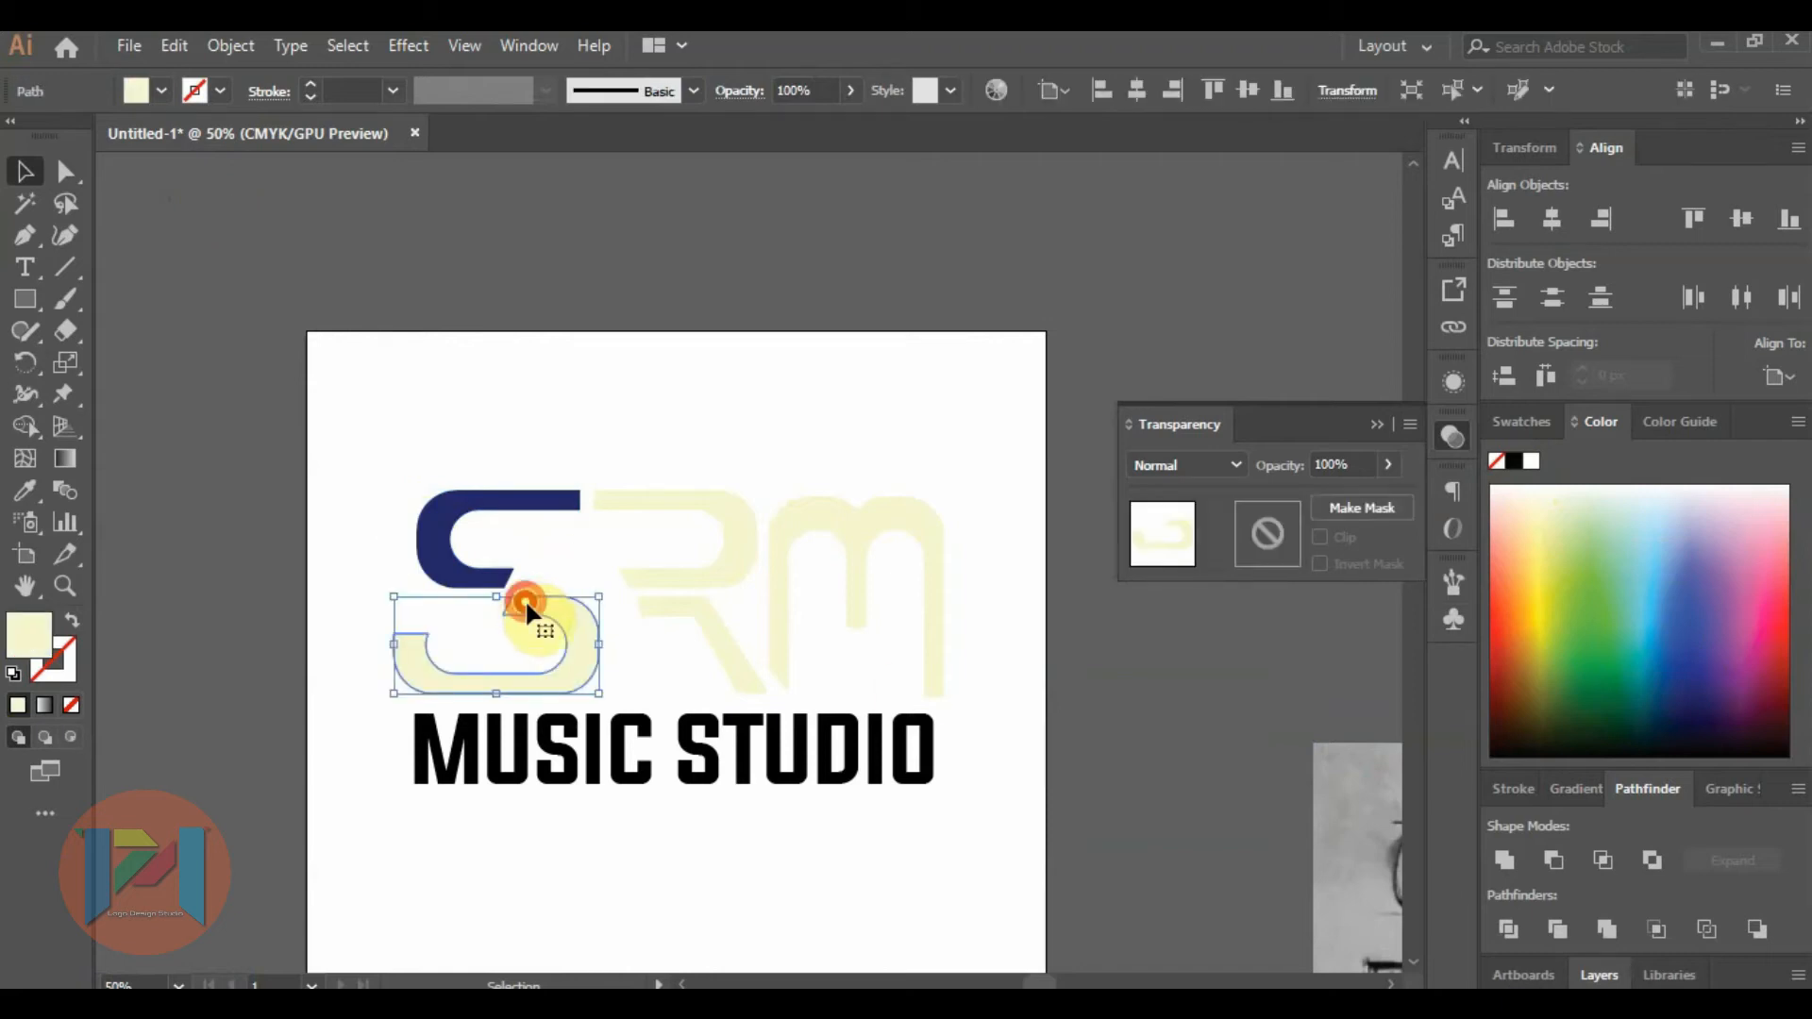
pyautogui.click(1656, 594)
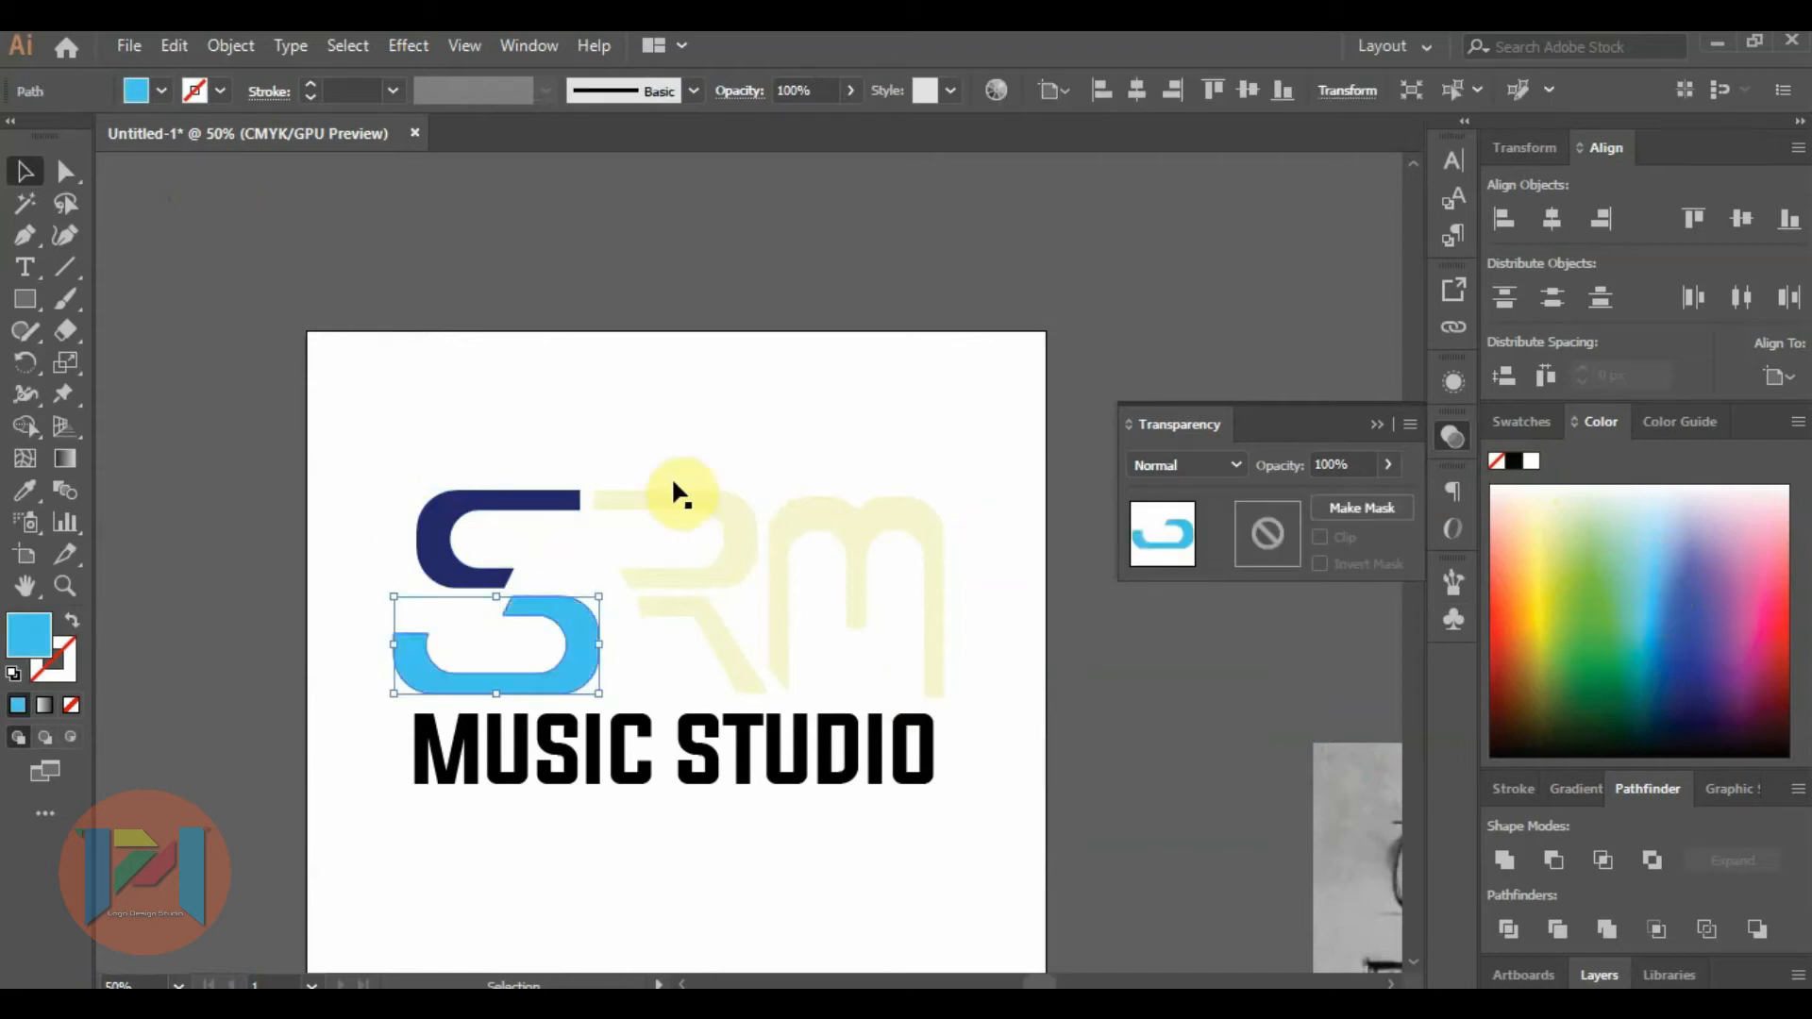
pyautogui.click(642, 495)
pyautogui.click(1703, 638)
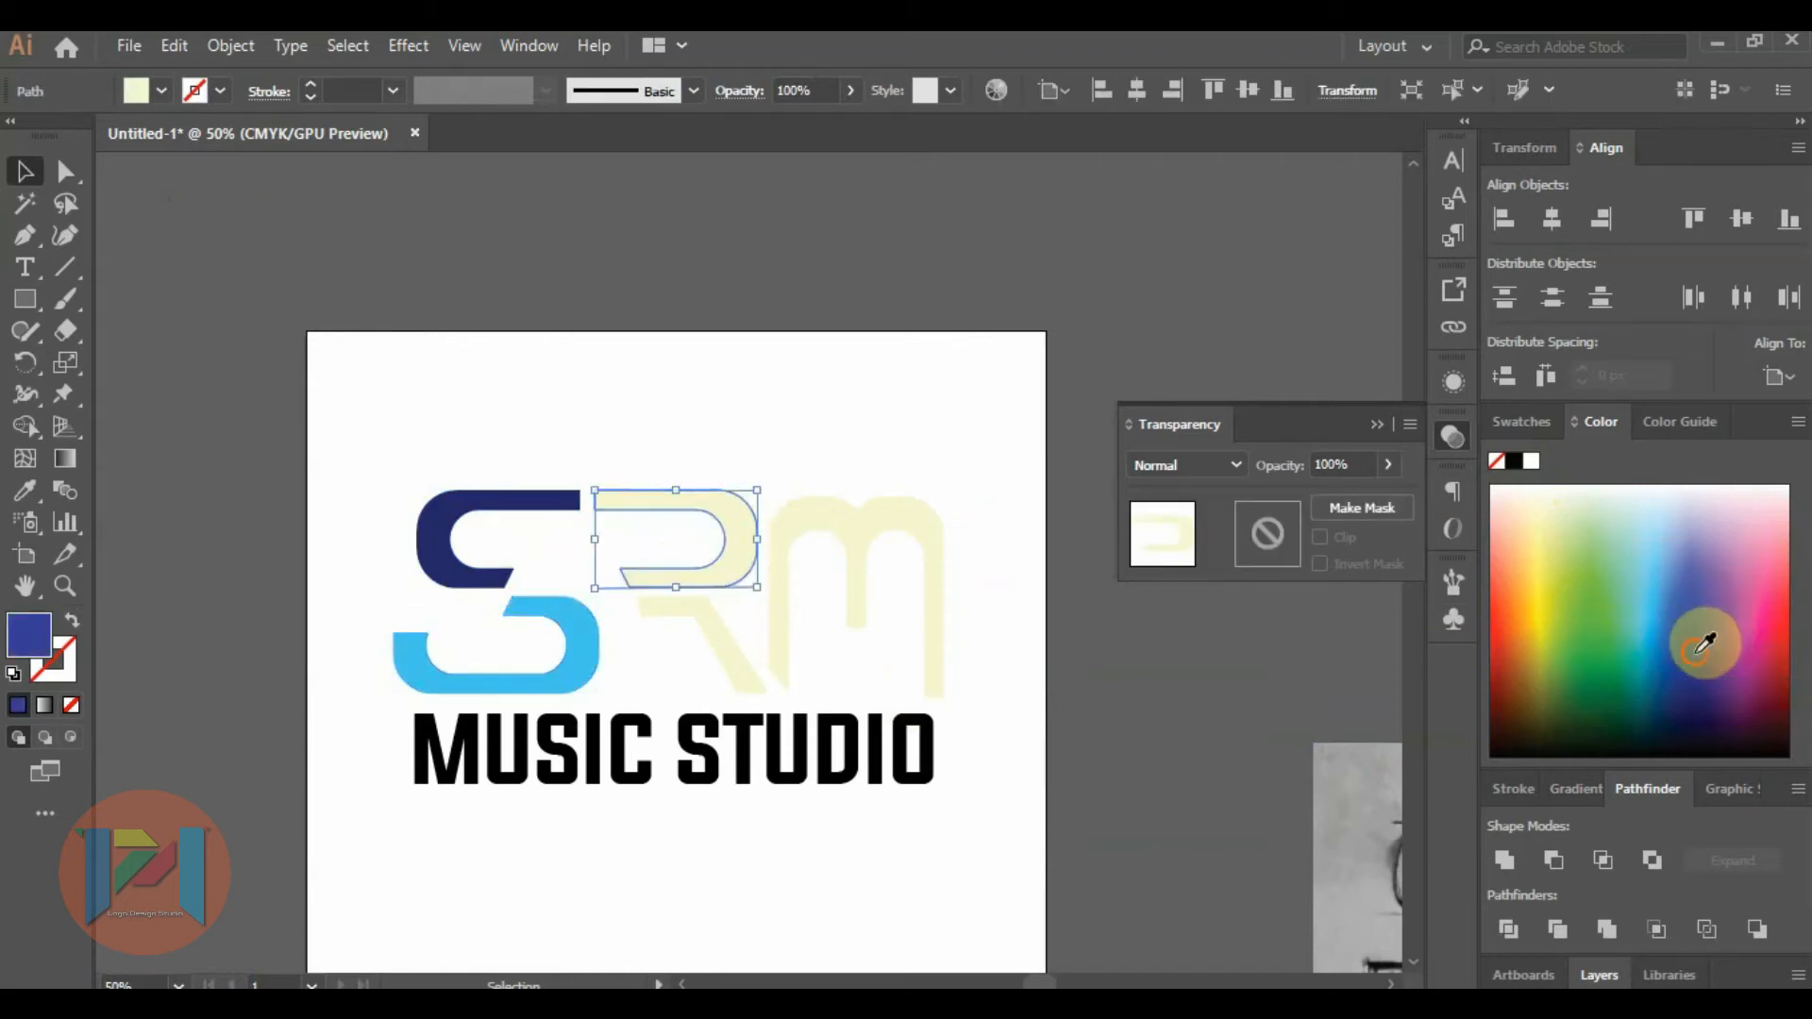
# Fill the upper piece of the R with dark navy blue and its diagonal leg with medium blue.
pyautogui.click(1522, 418)
pyautogui.click(1671, 528)
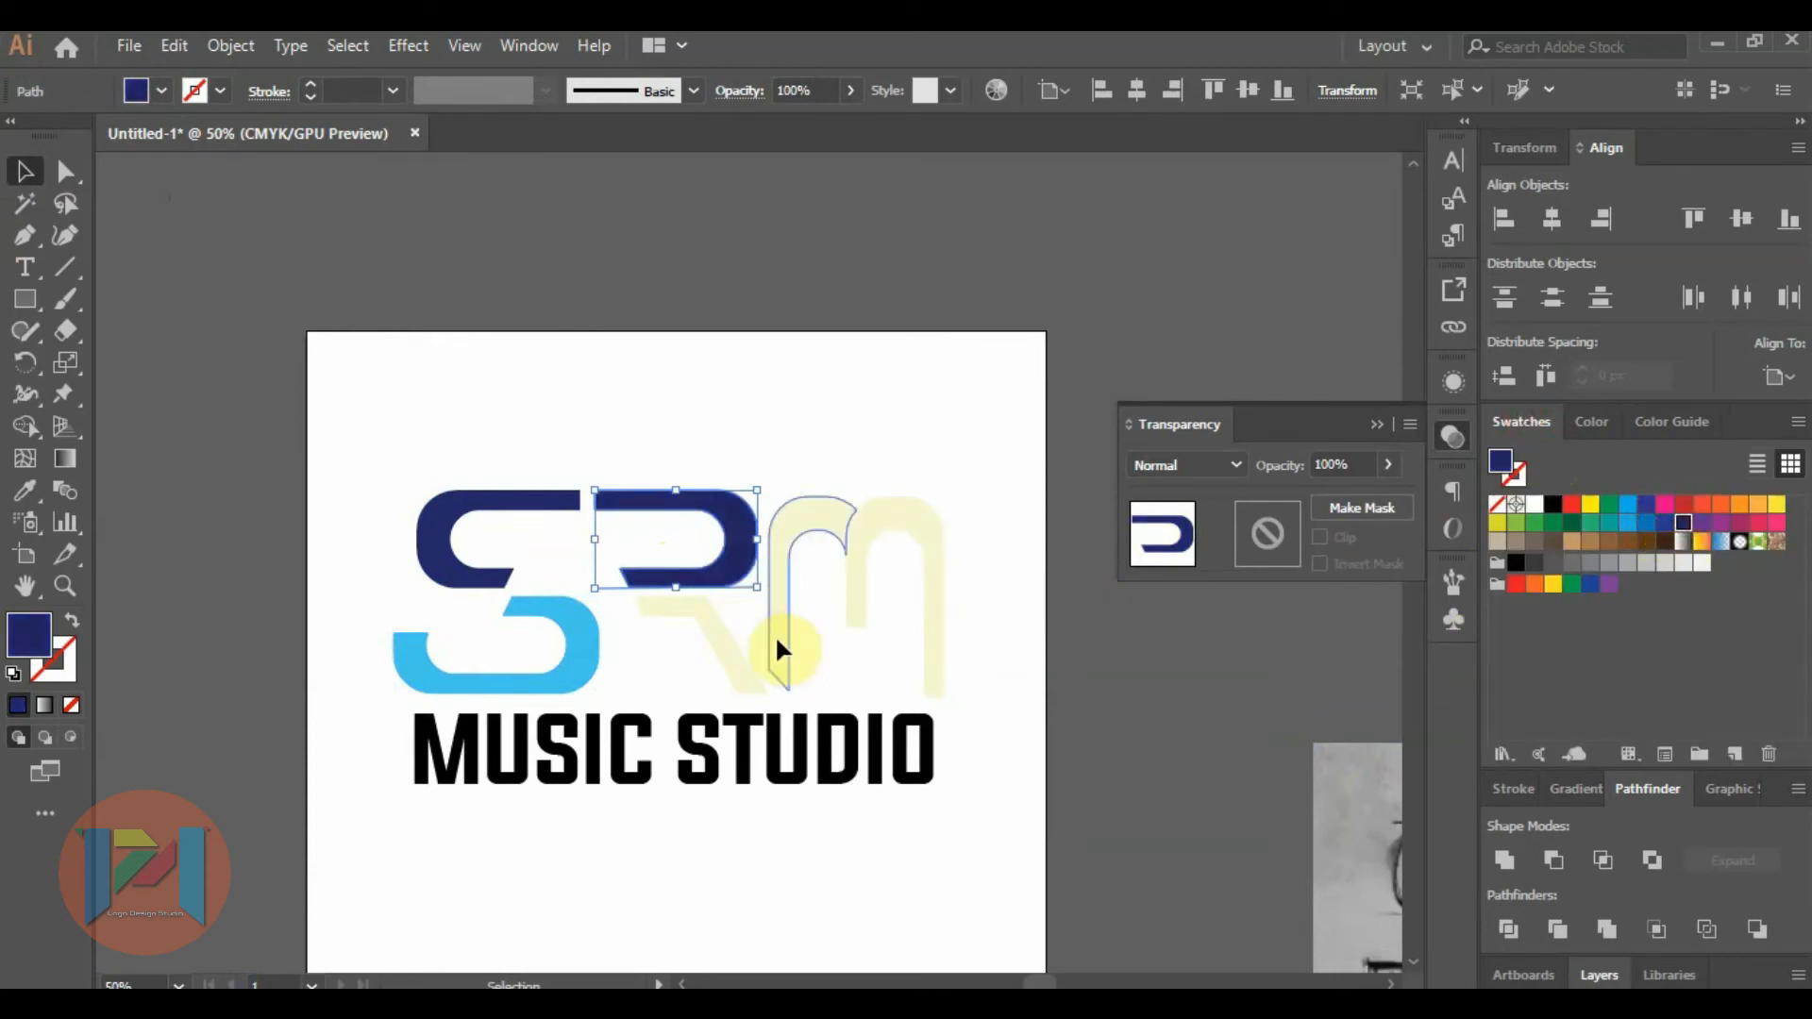
pyautogui.click(703, 636)
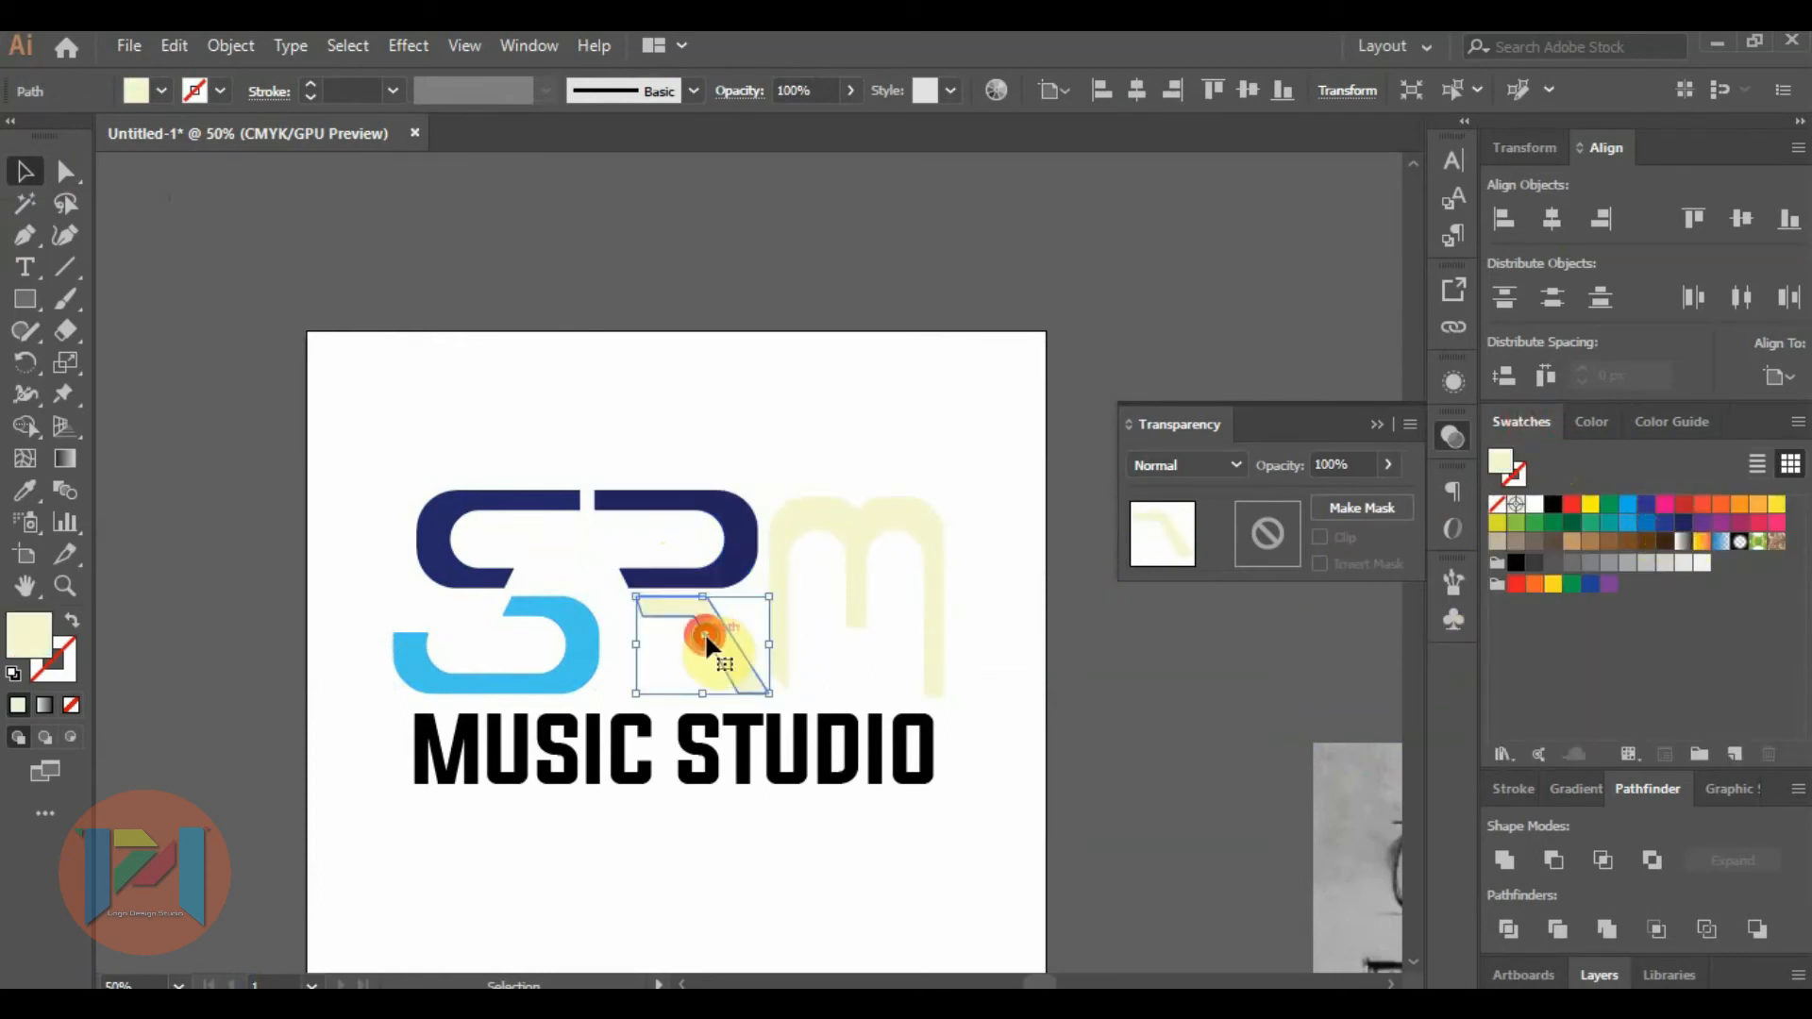
pyautogui.click(1645, 503)
# Fill the left arch of the M with dark navy blue and its right arch with light blue.
pyautogui.click(792, 534)
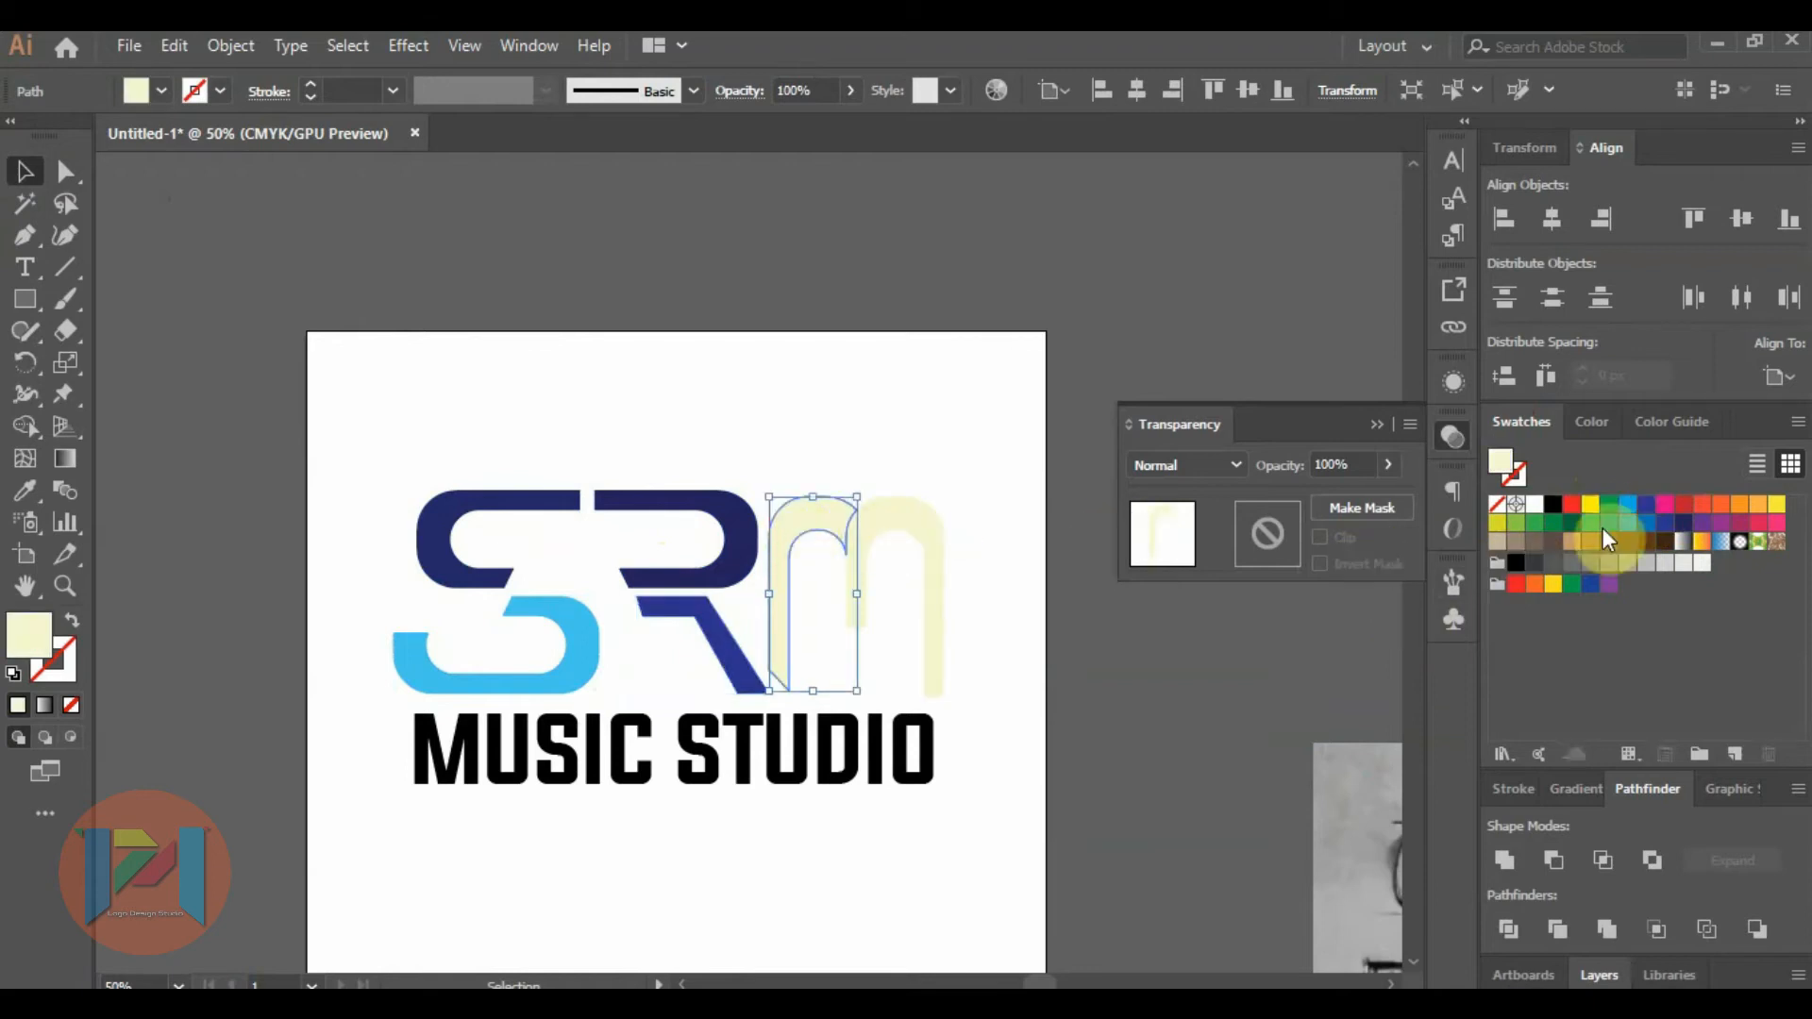
pyautogui.click(1646, 526)
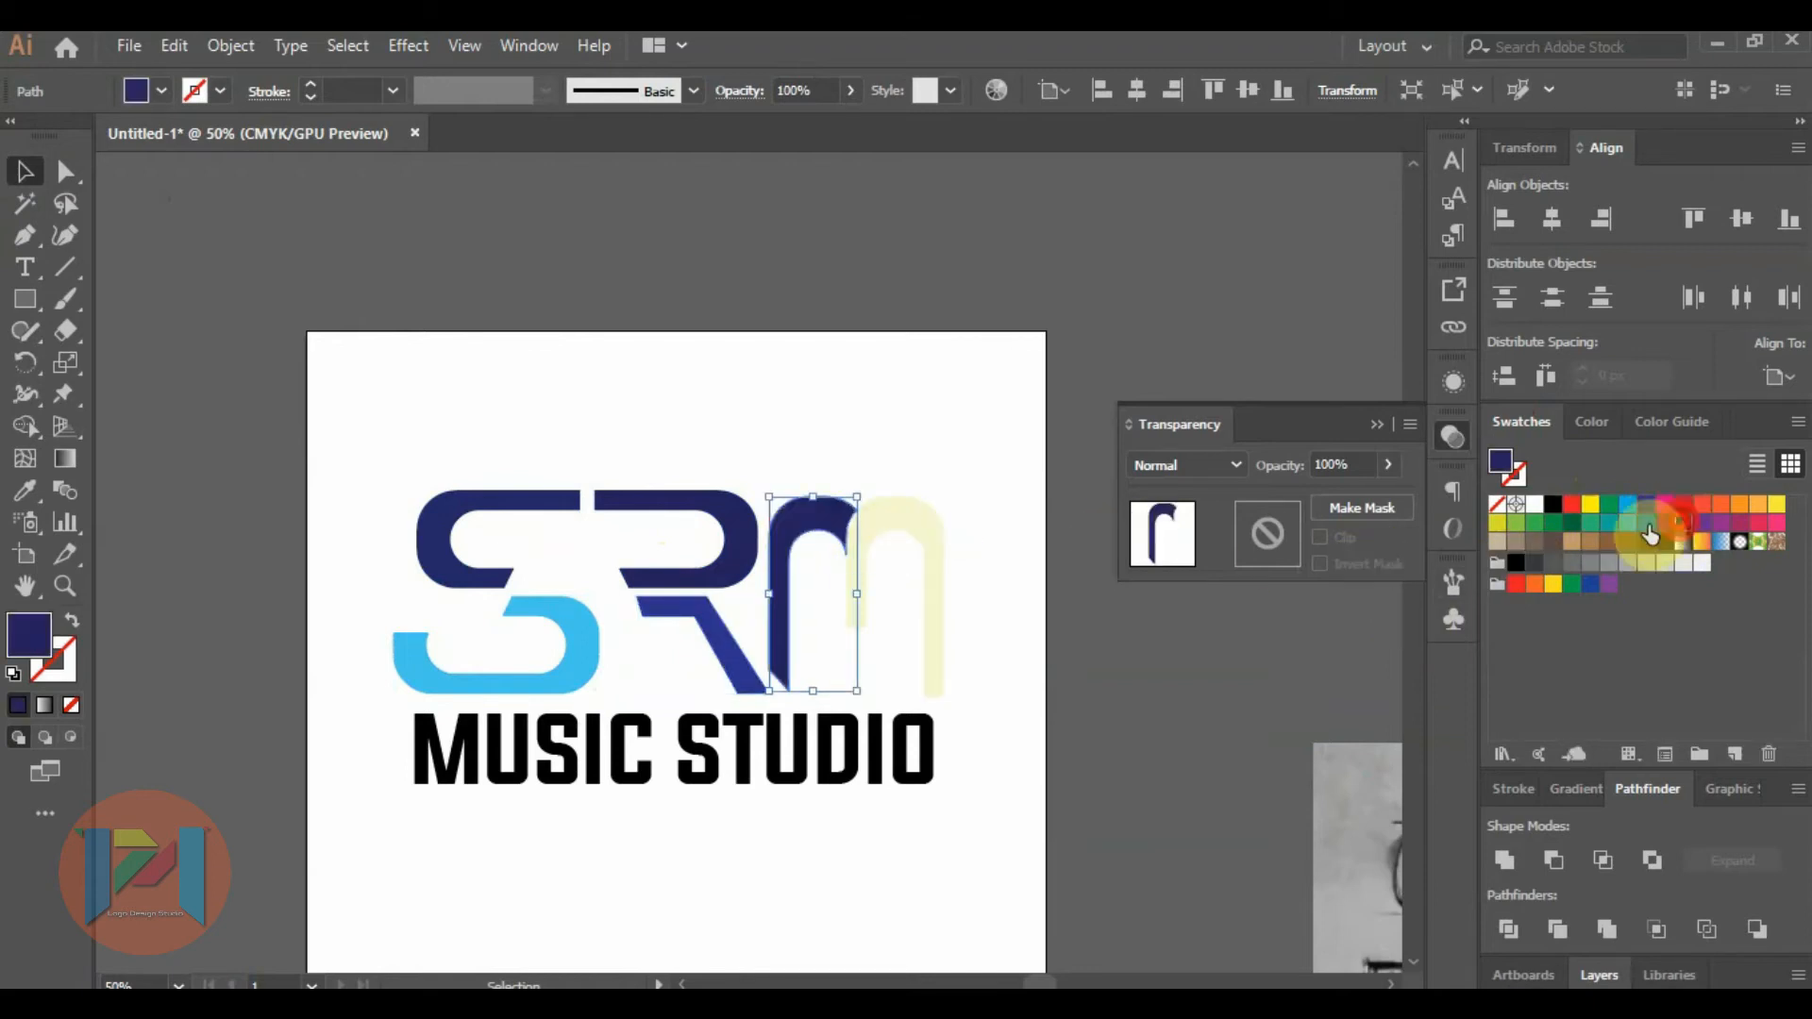
pyautogui.click(886, 520)
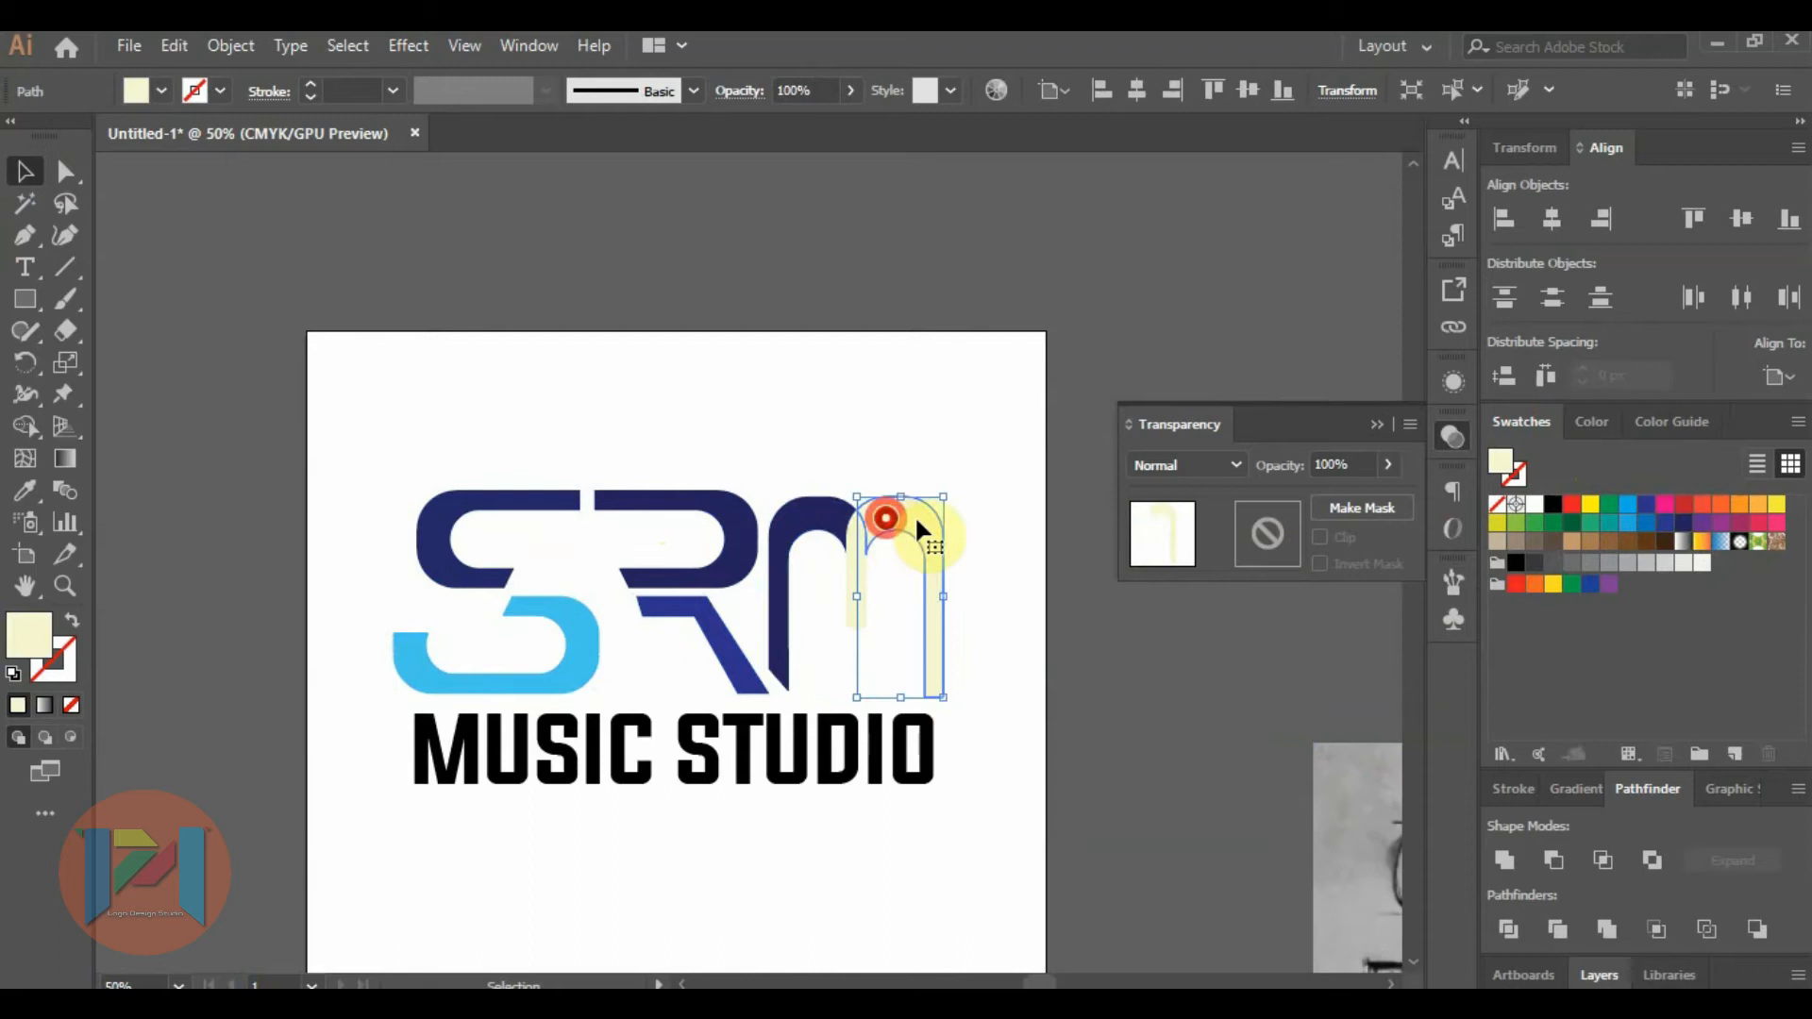
pyautogui.click(1627, 522)
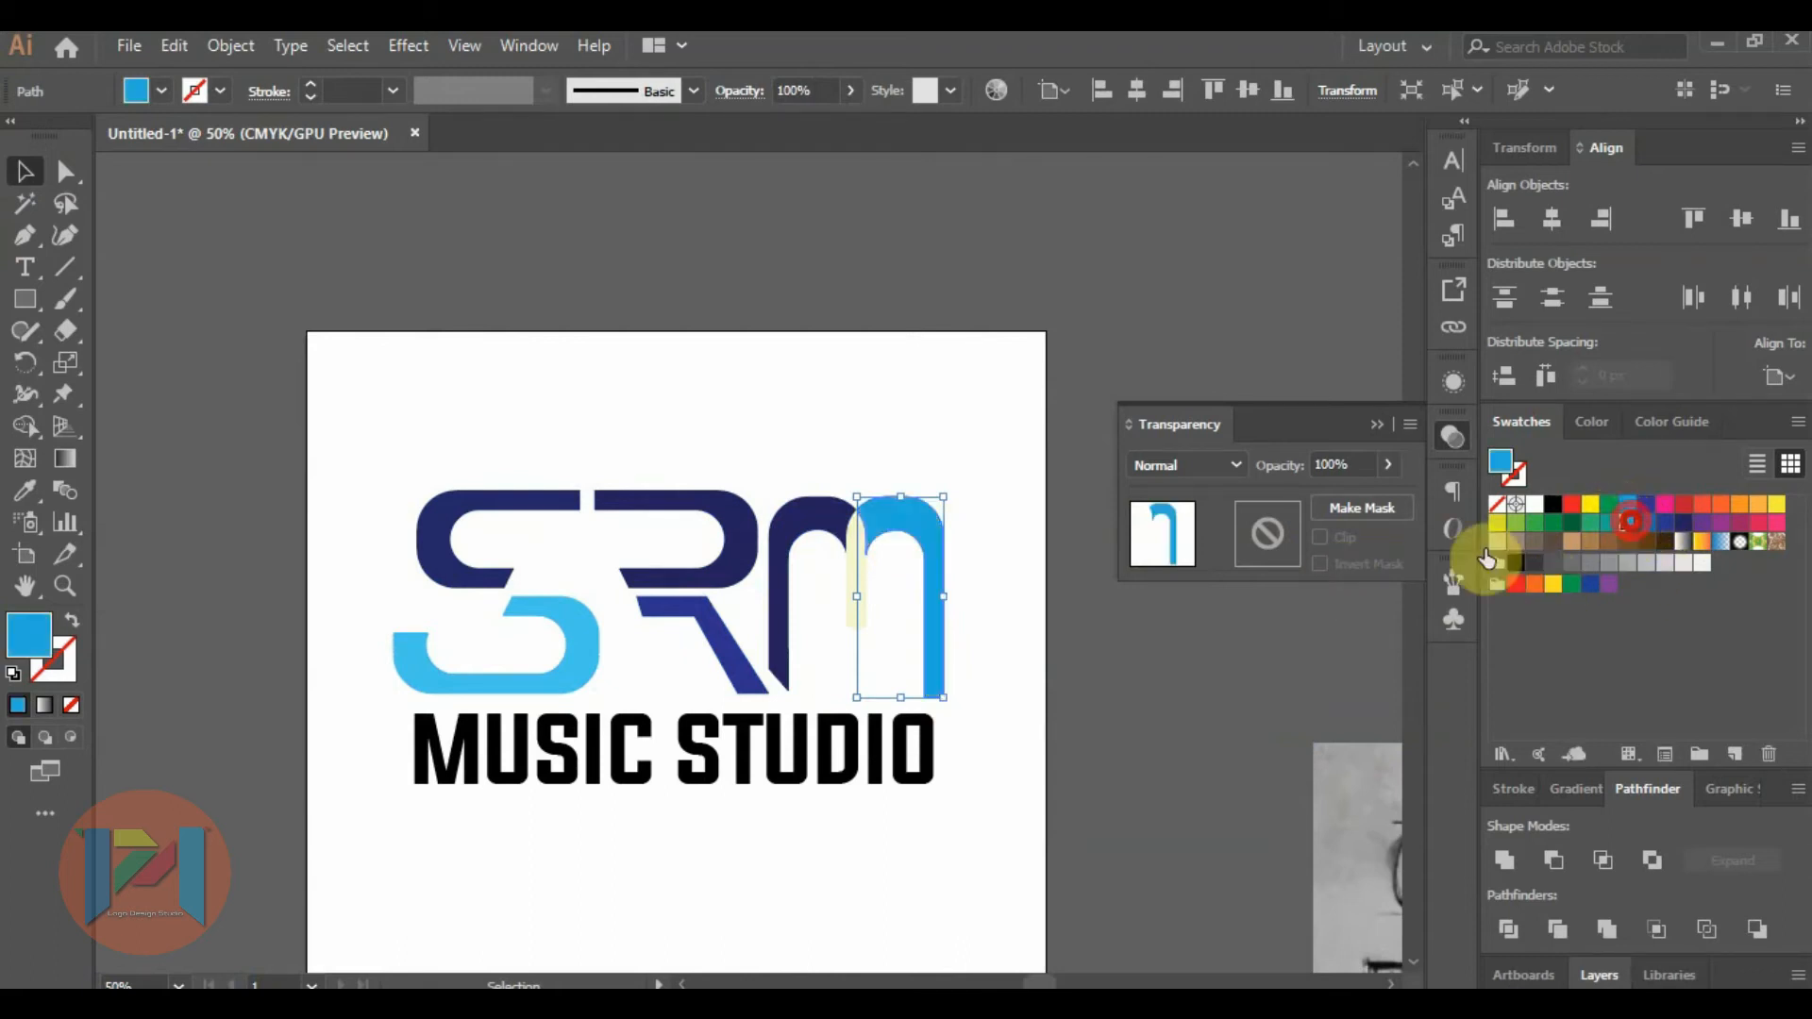
# Fill the middle stem of the M with medium blue and deselect it.
pyautogui.scroll(2, 886, 563)
pyautogui.click(815, 519)
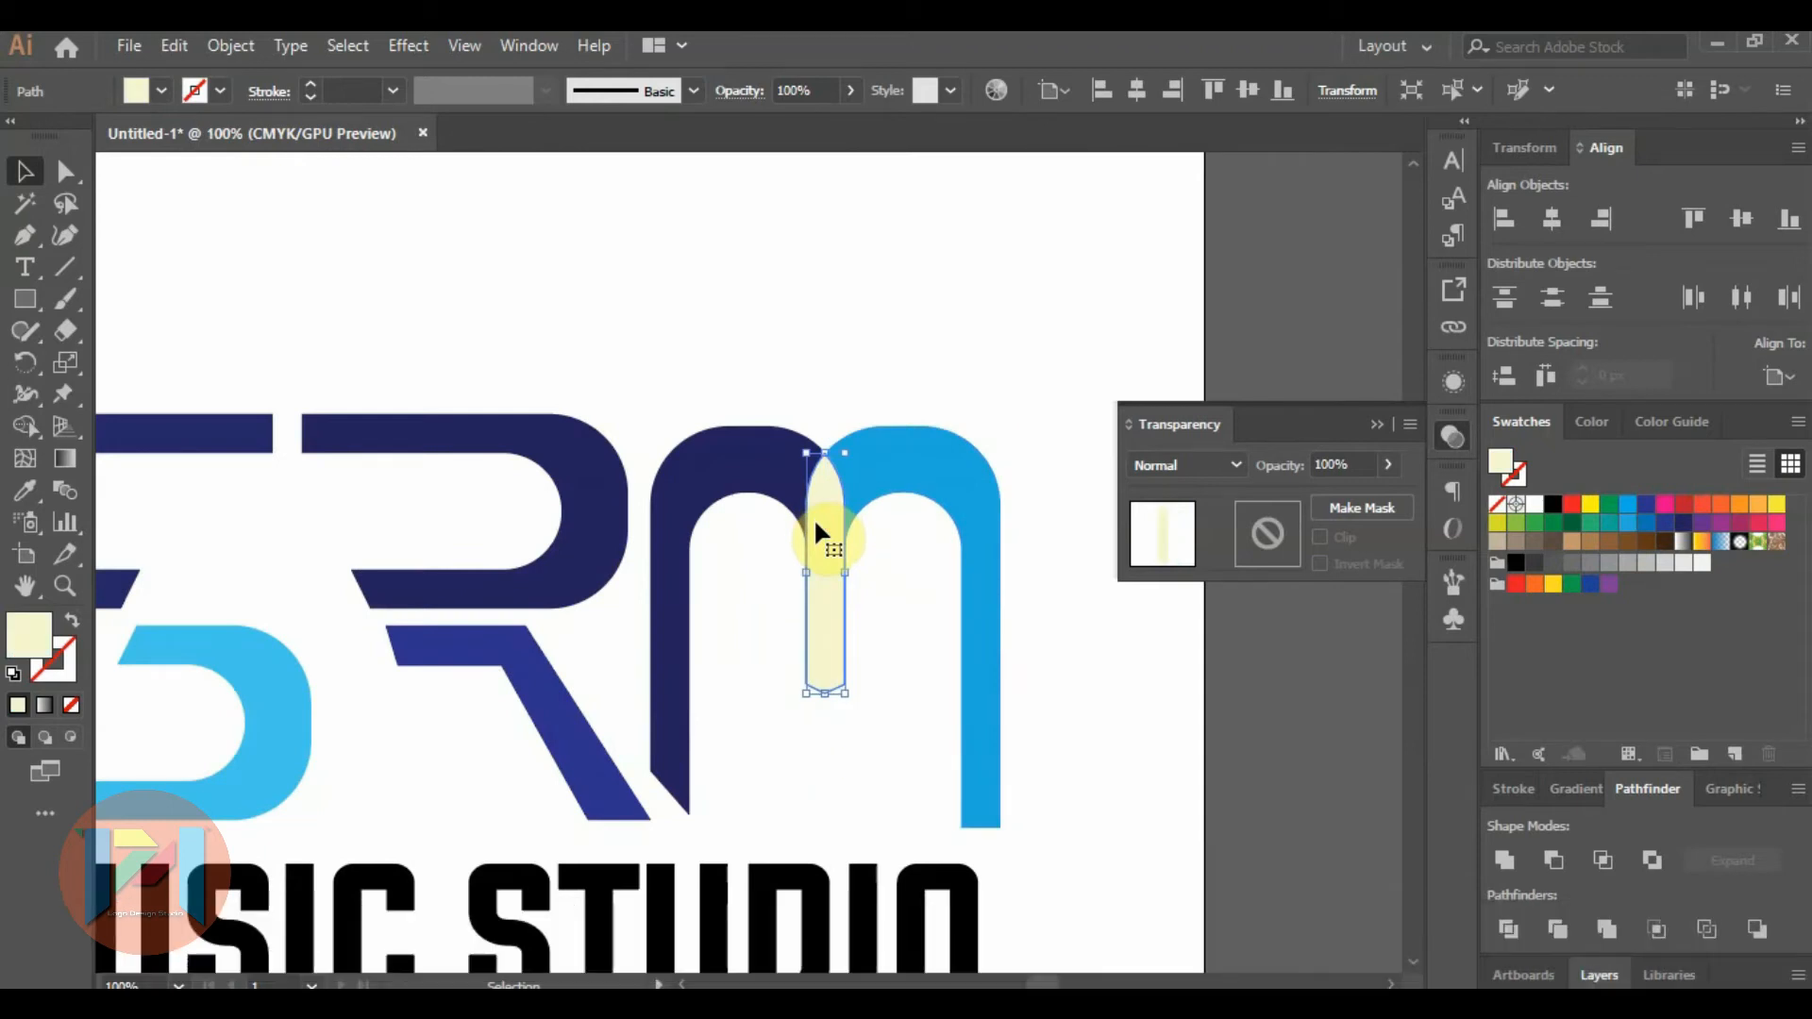
pyautogui.click(1645, 504)
pyautogui.click(864, 332)
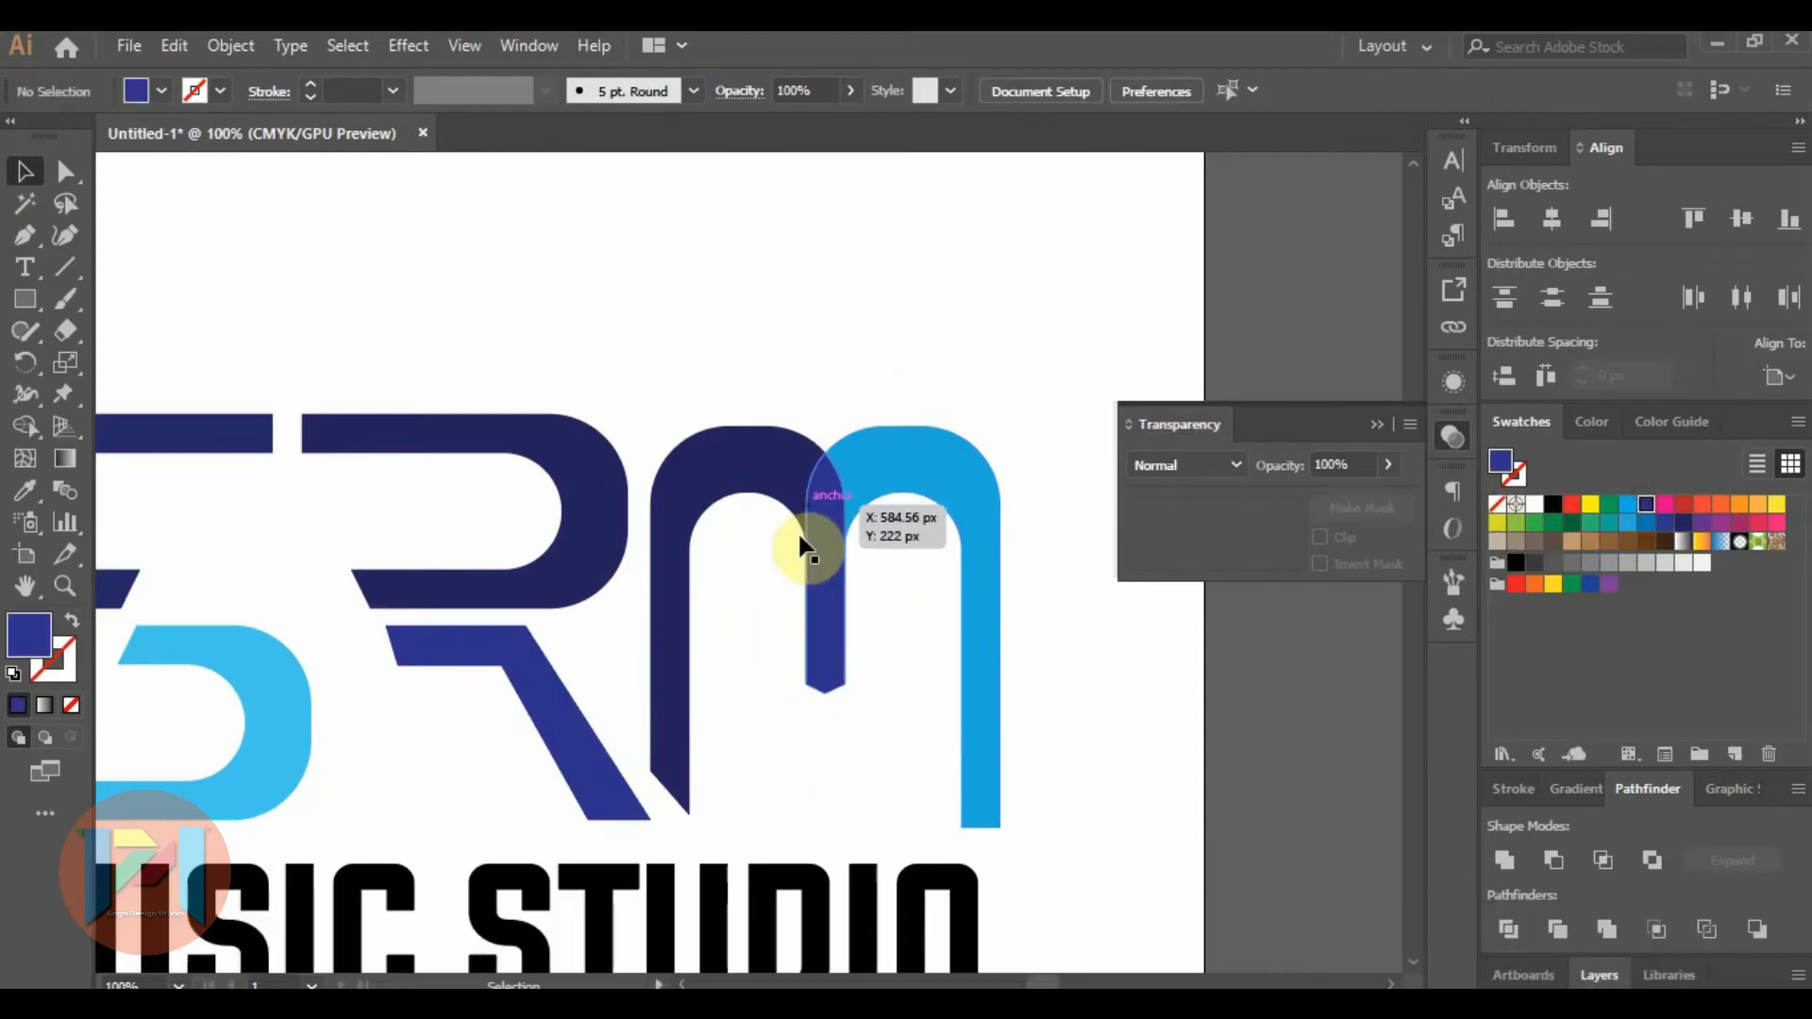
# Delete the light blue right arch of the M.
pyautogui.scroll(2, 809, 543)
pyautogui.click(759, 423)
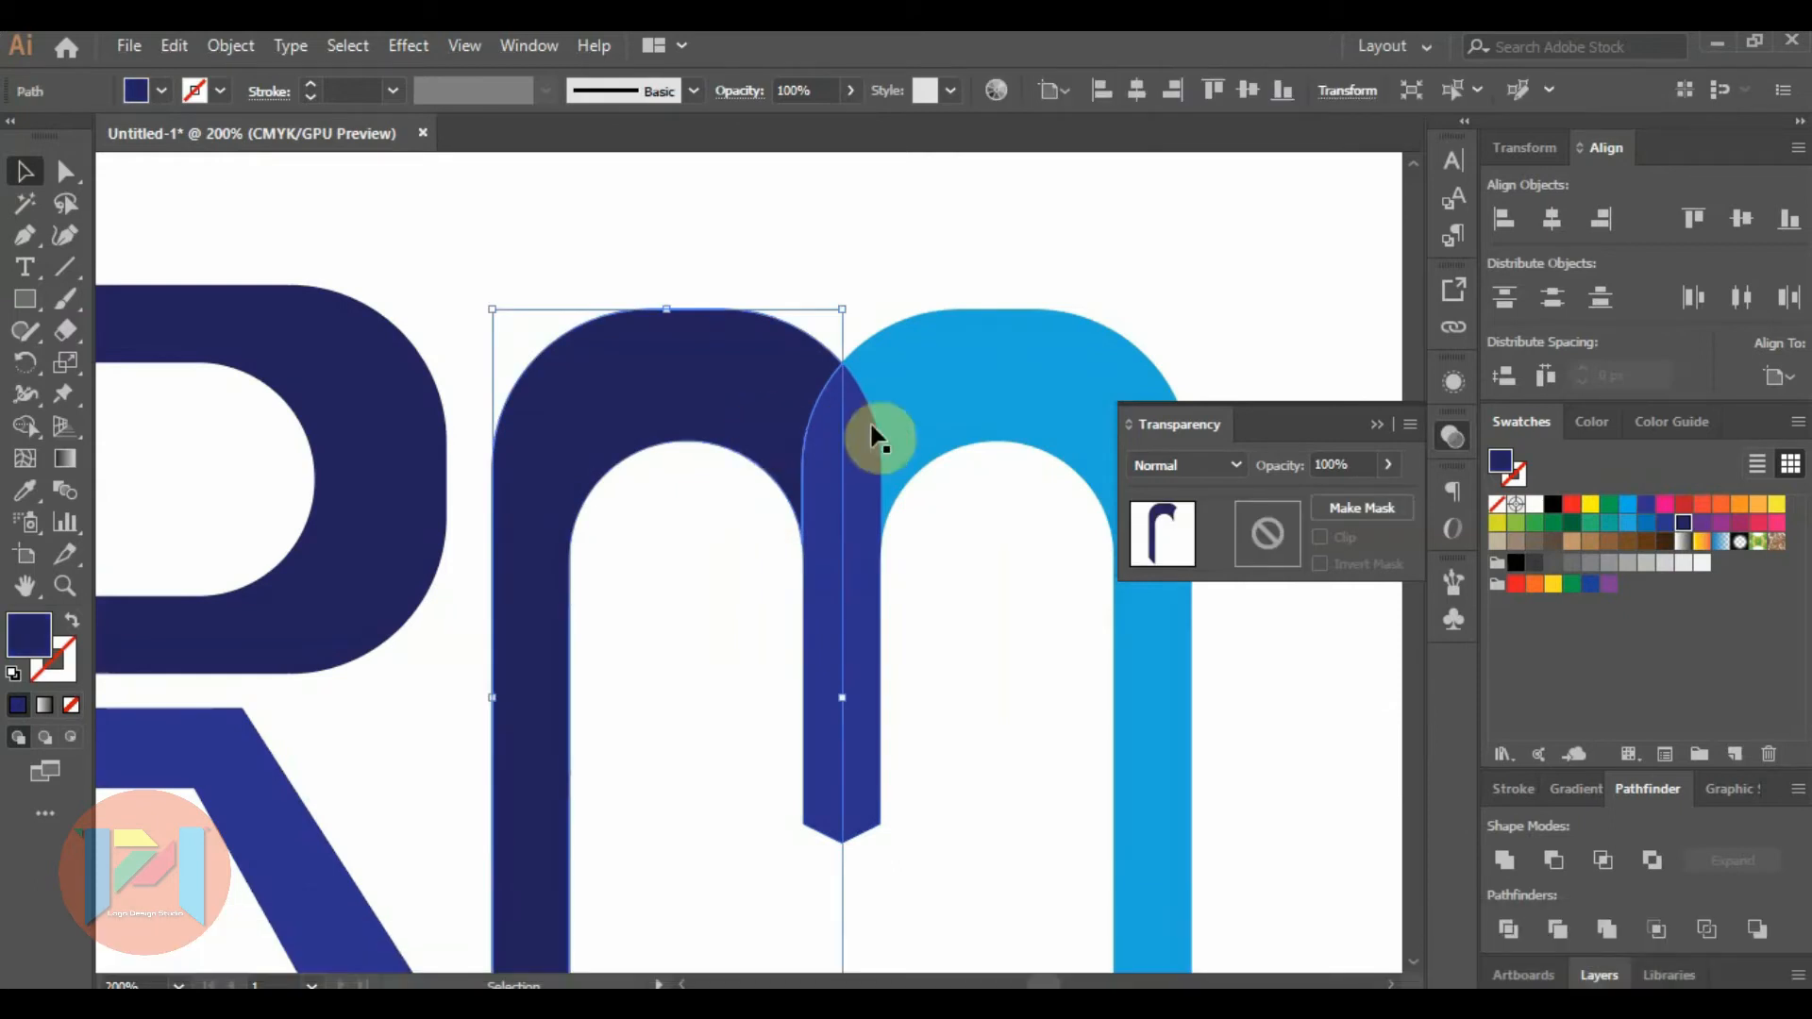
pyautogui.scroll(-1, 683, 394)
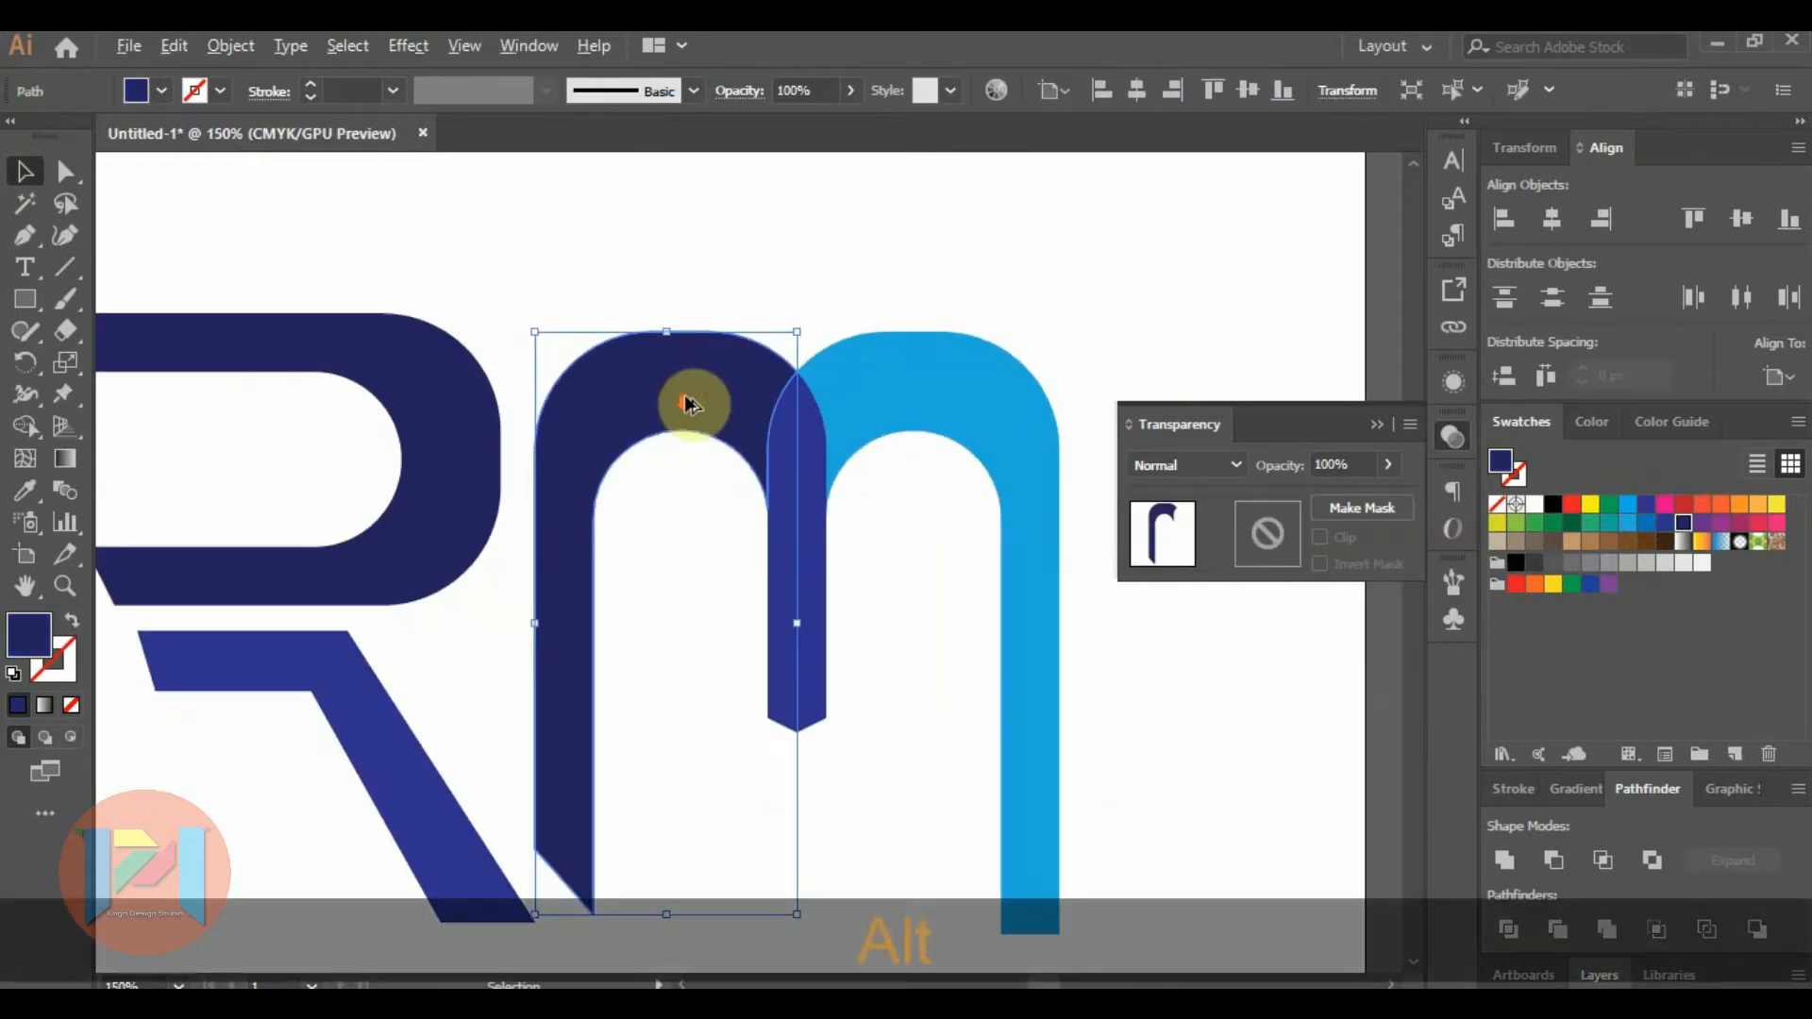
pyautogui.click(942, 278)
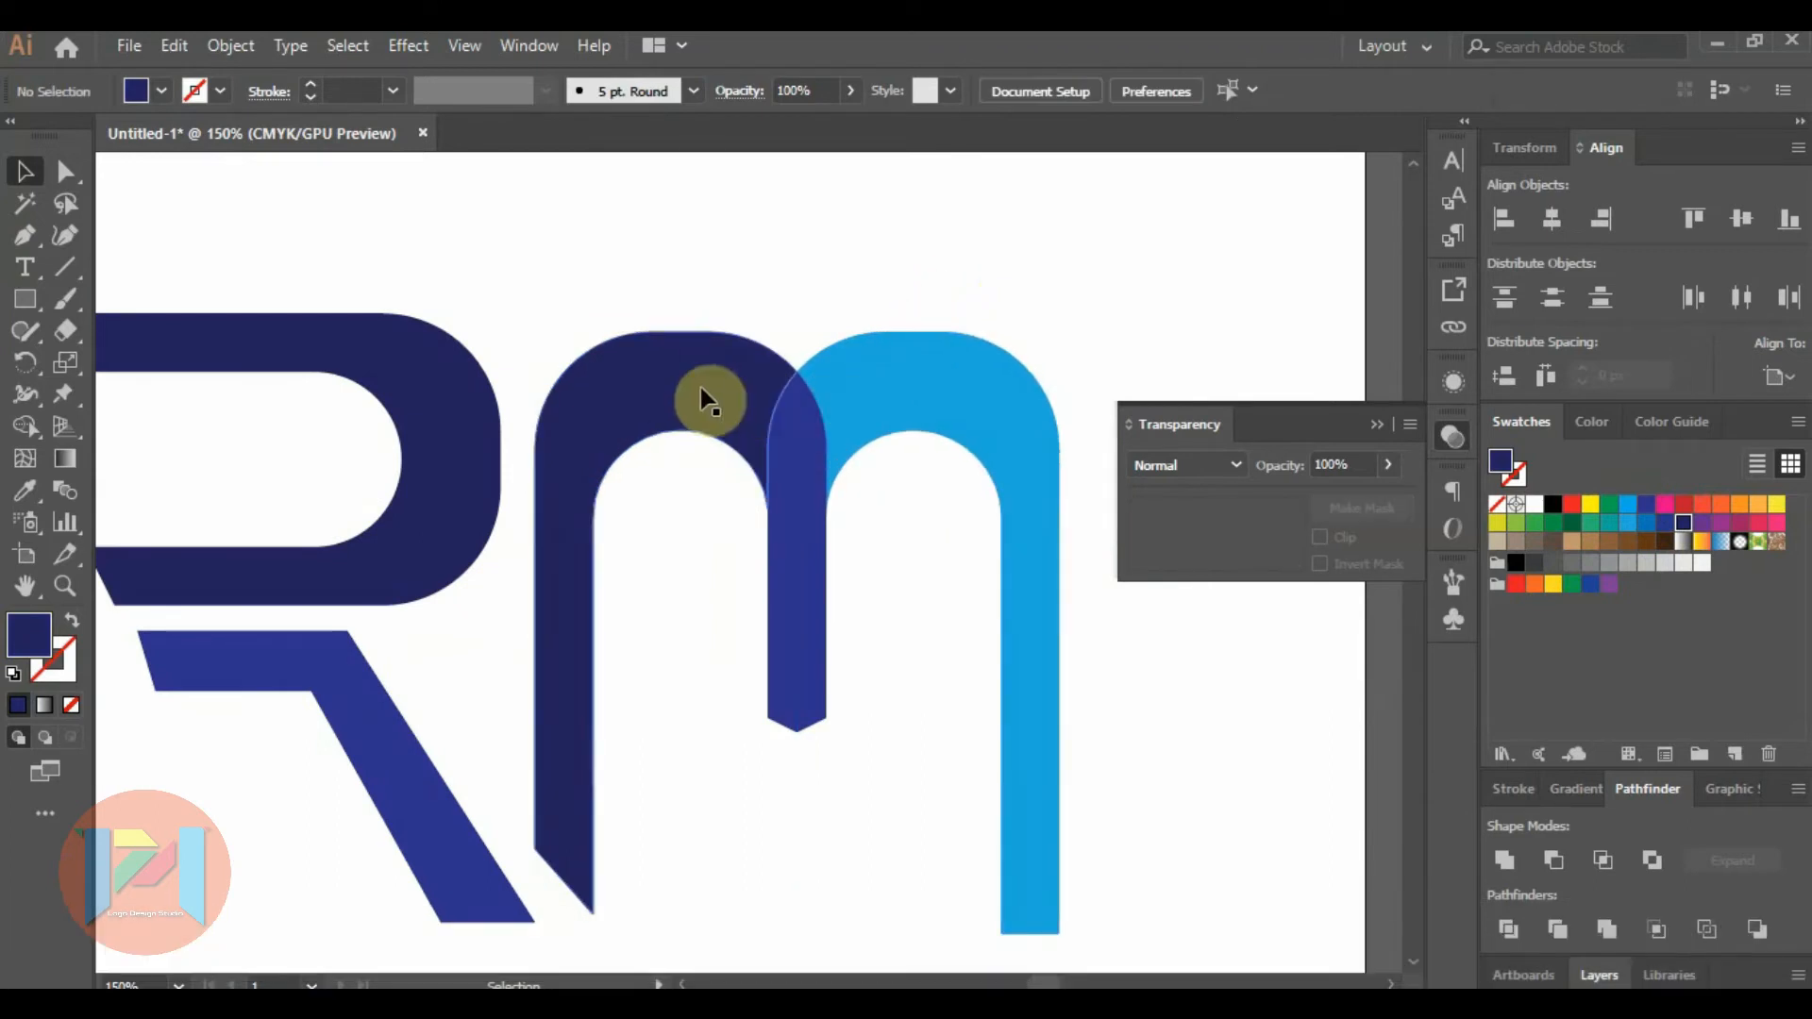
pyautogui.click(699, 381)
pyautogui.keyDown('shift'); pyautogui.click(825, 459); pyautogui.keyUp('shift')
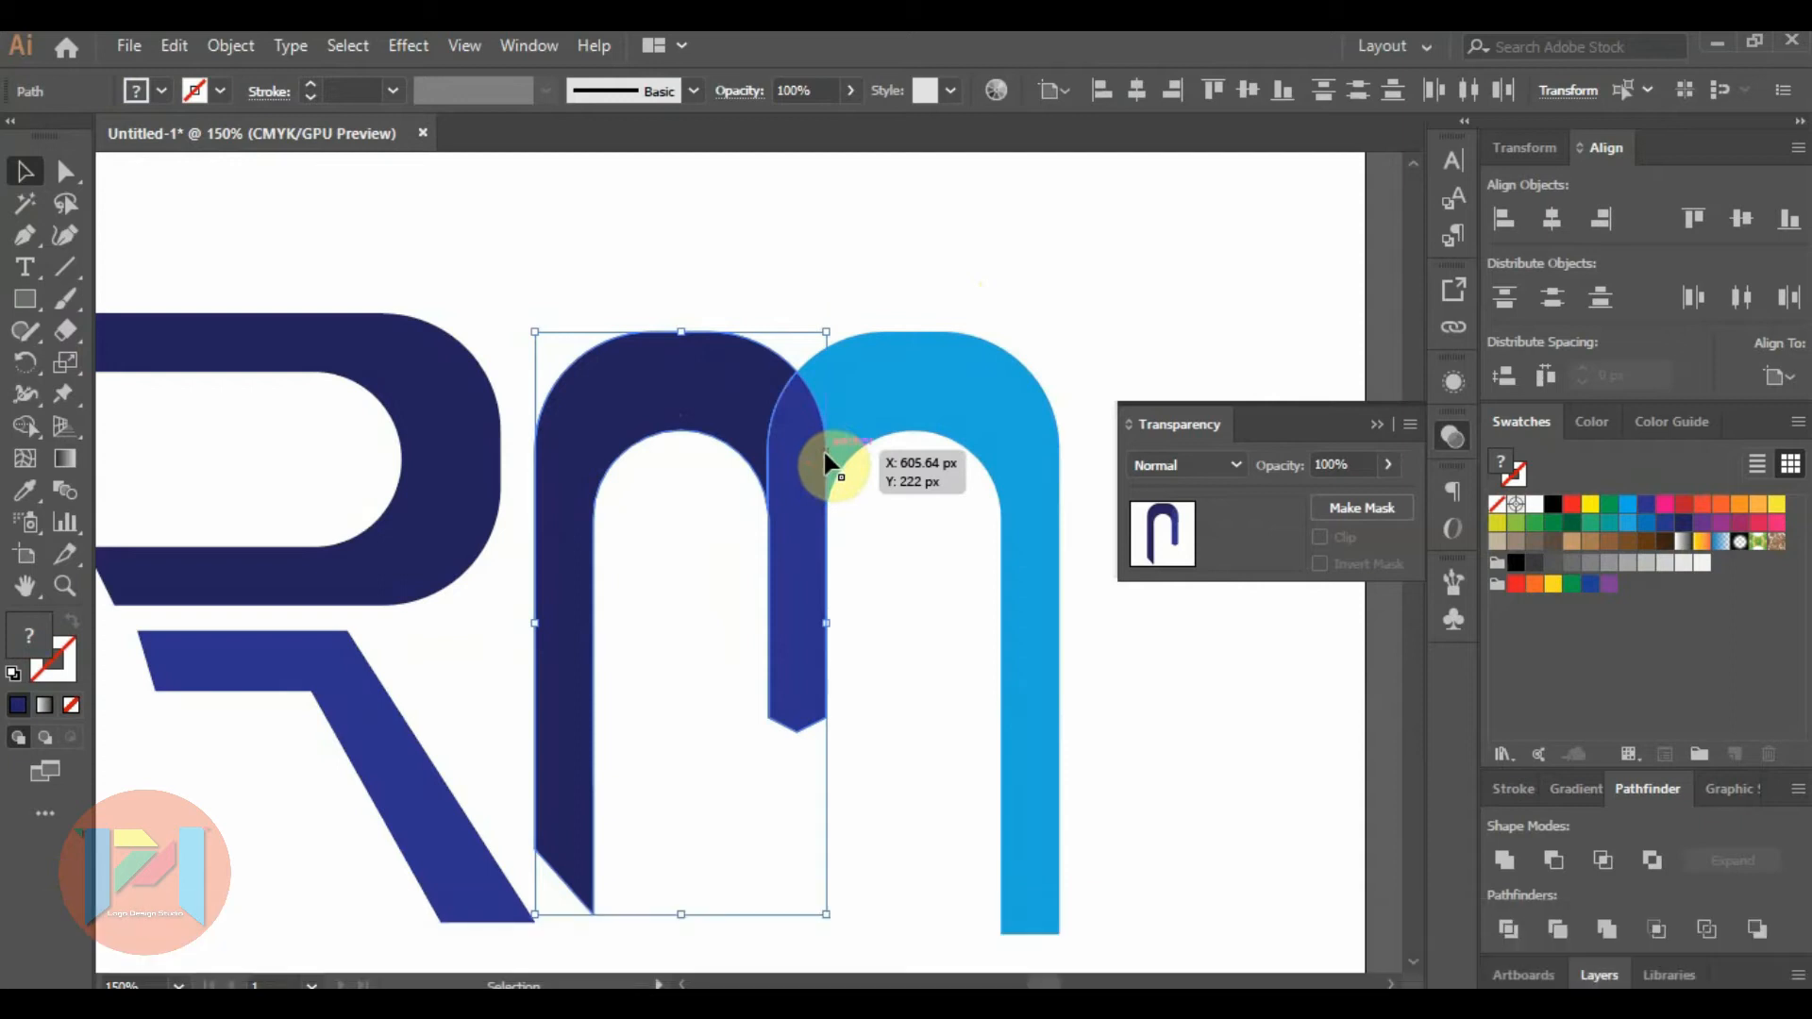
pyautogui.click(612, 234)
pyautogui.moveTo(920, 397); pyautogui.dragTo(1000, 393)
pyautogui.press('Delete')
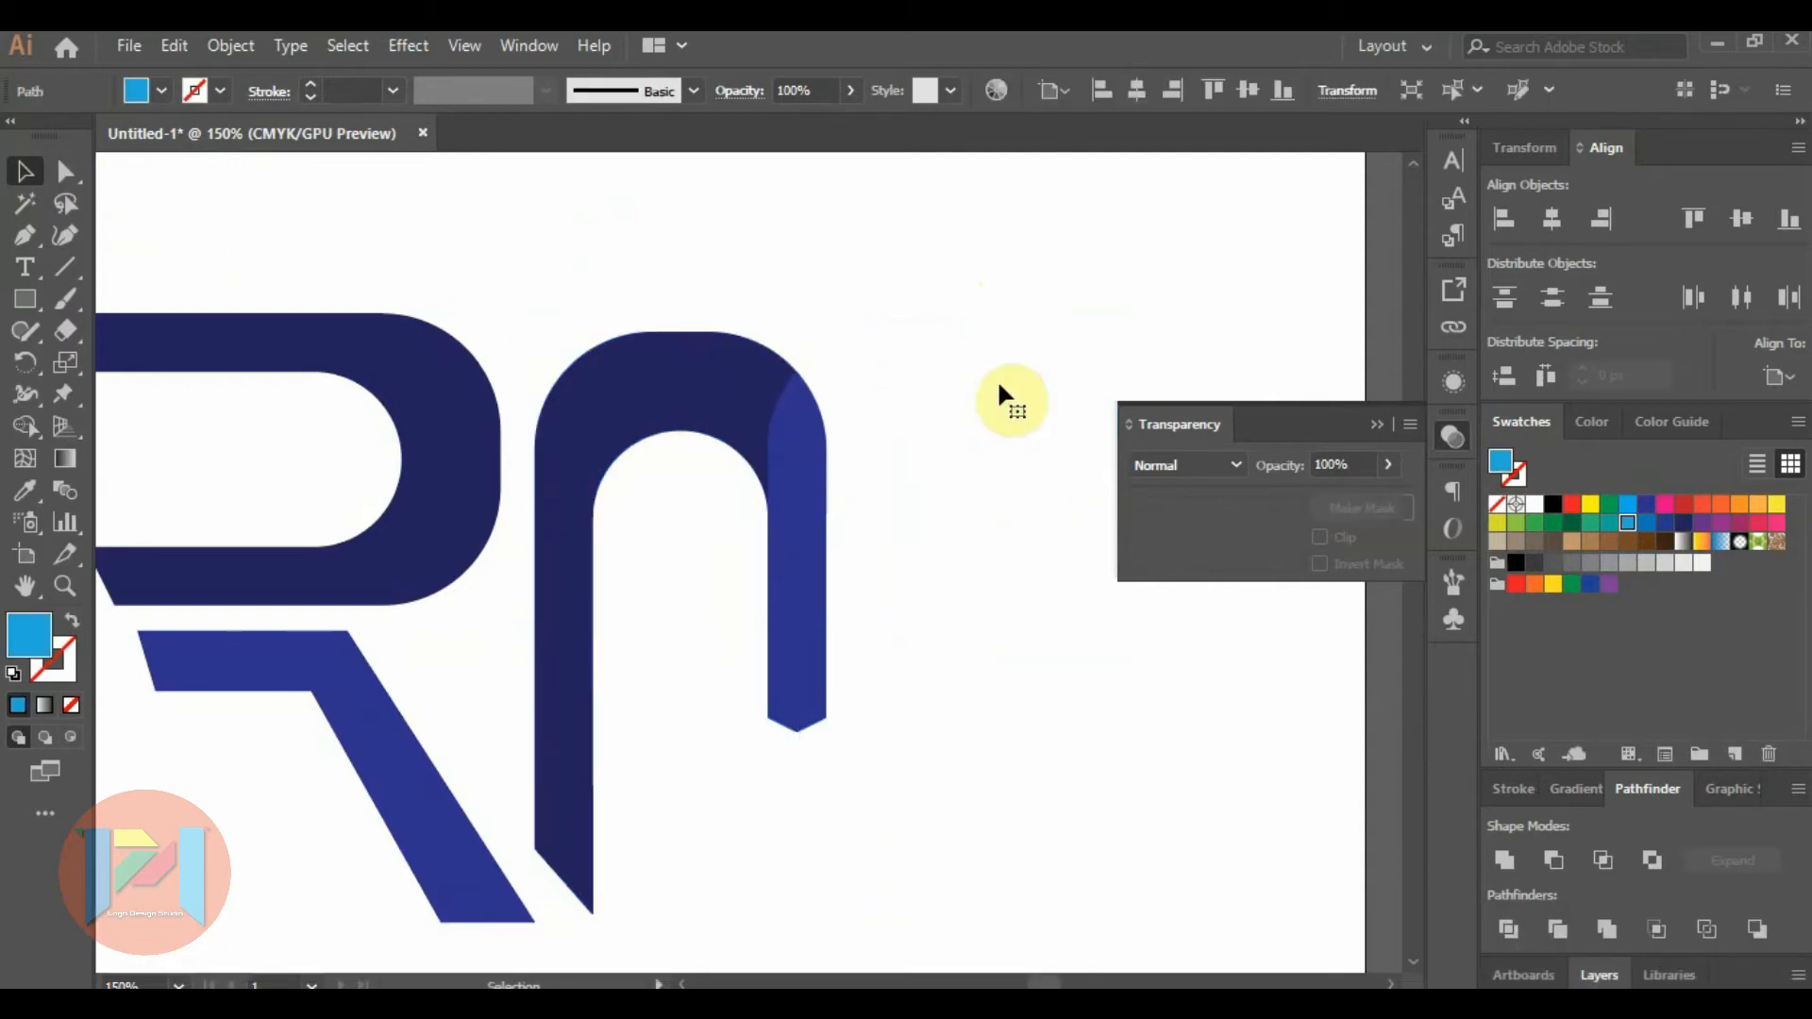
# Unite the left arch and middle stem of the M into a single shape.
pyautogui.click(737, 393)
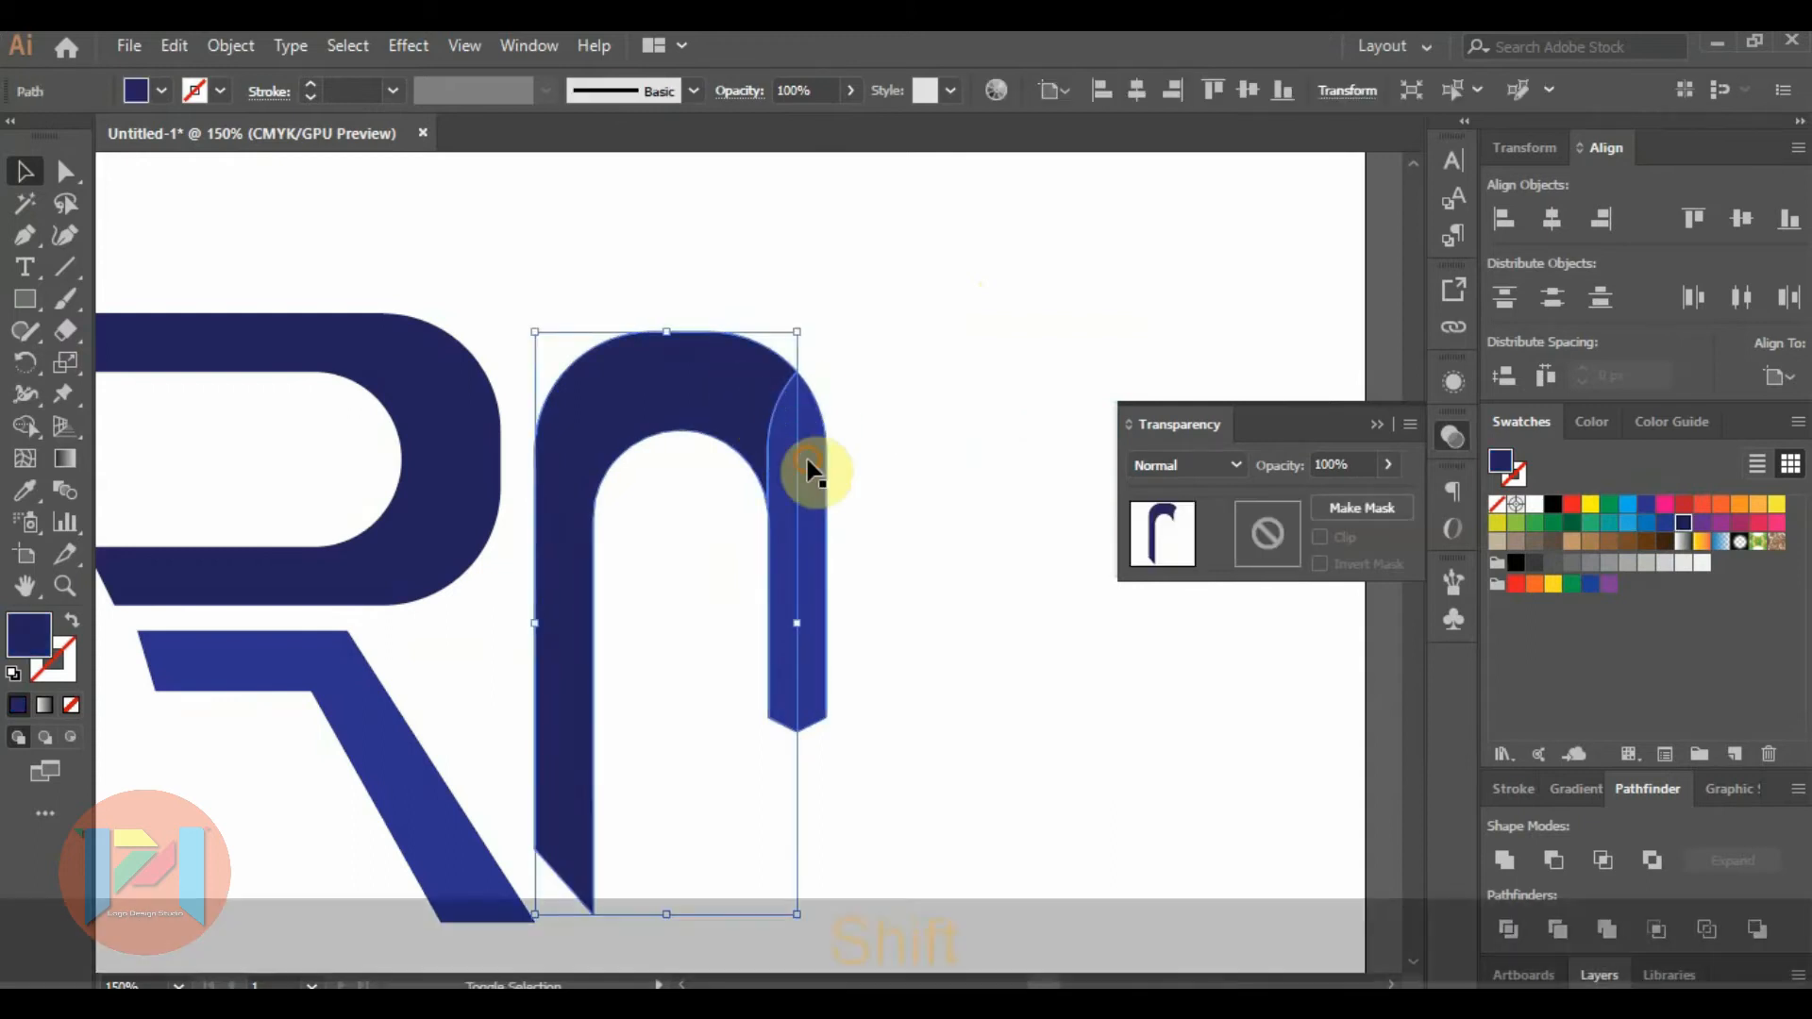
pyautogui.keyDown('shift'); pyautogui.click(808, 465); pyautogui.keyUp('shift')
pyautogui.click(1503, 860)
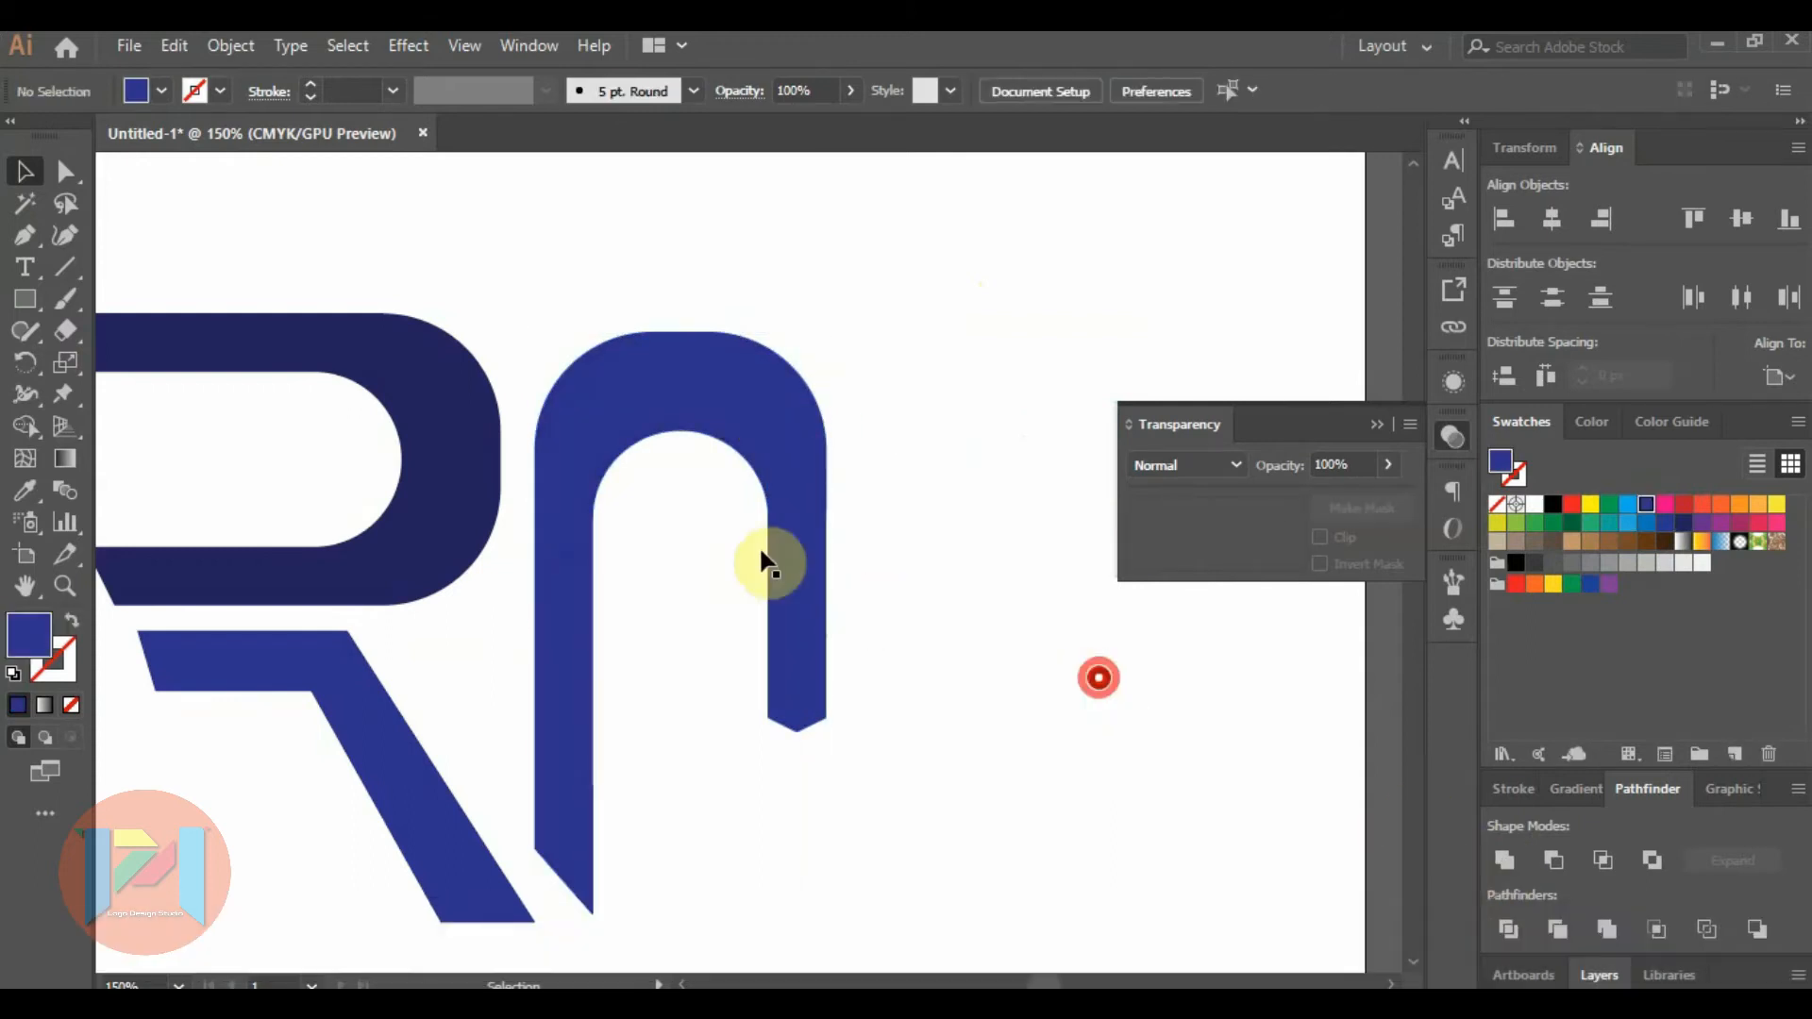
# Duplicate the united arch to its right and reflect the copy so its long leg is on the outer side.
pyautogui.scroll(-1, 736, 534)
pyautogui.moveTo(778, 557); pyautogui.dragTo(967, 566)
pyautogui.rightClick(966, 566)
pyautogui.moveTo(1215, 829)
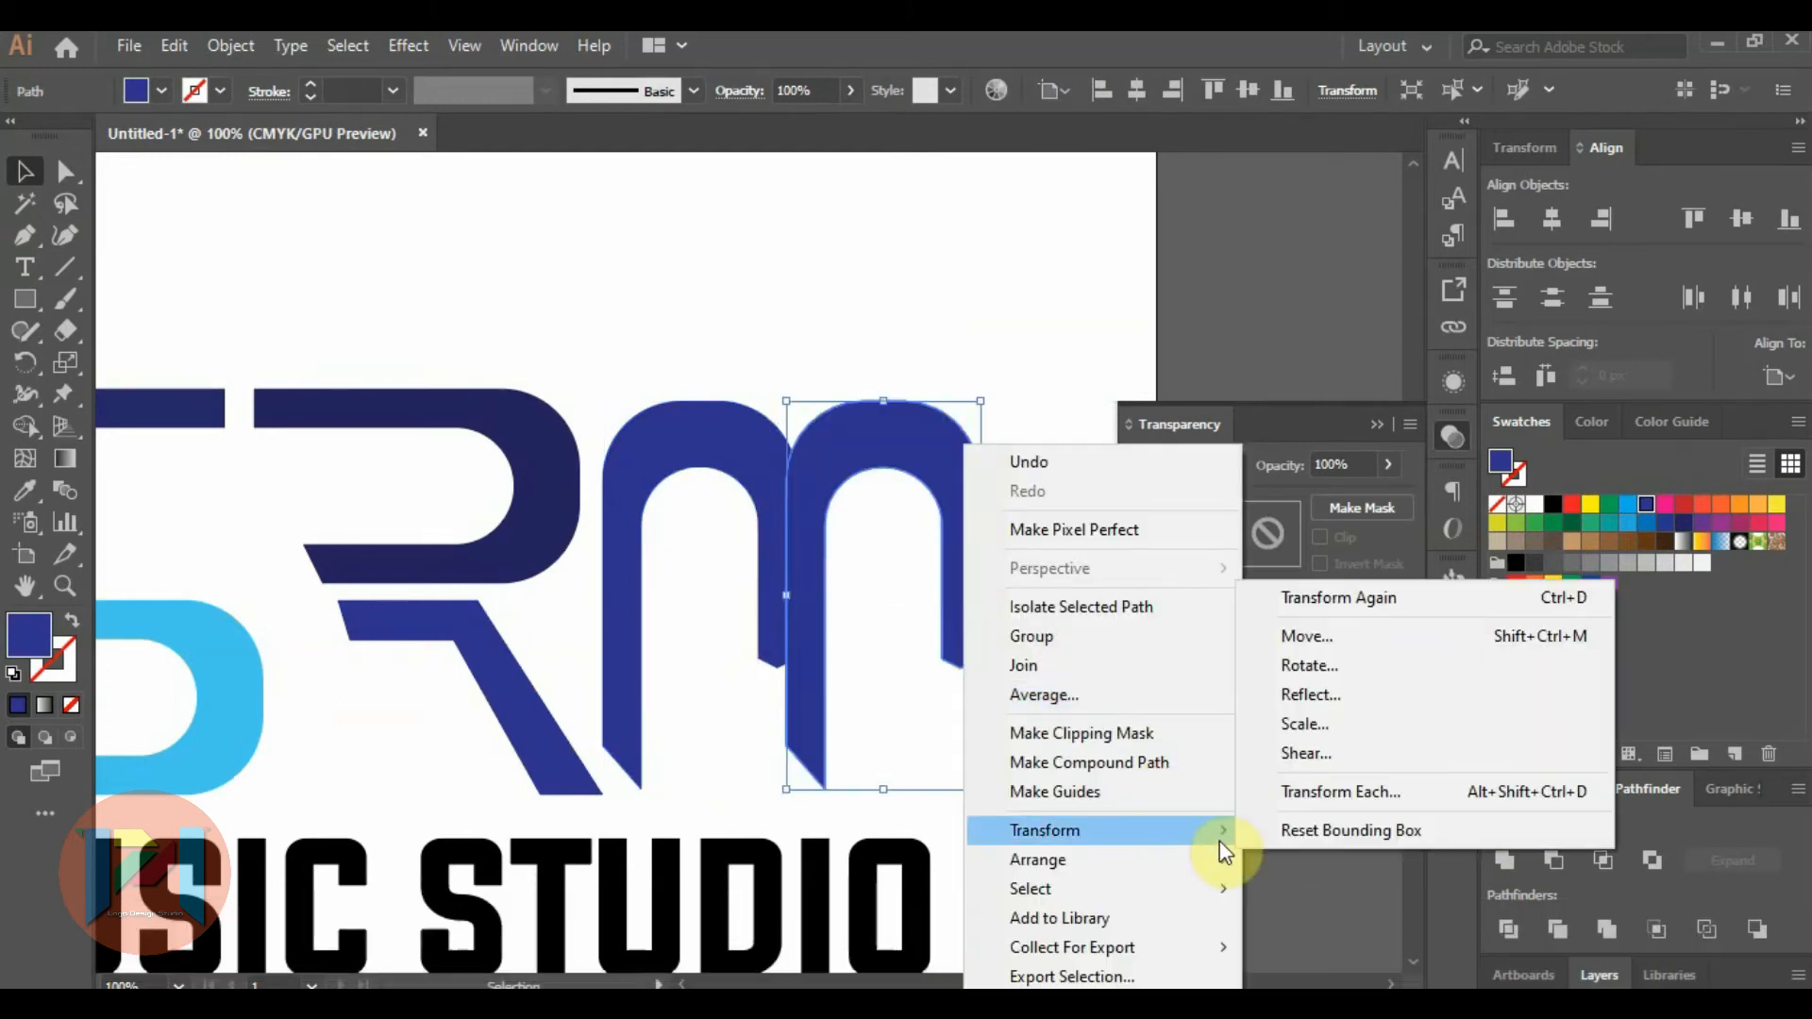
pyautogui.click(1334, 687)
pyautogui.click(1295, 685)
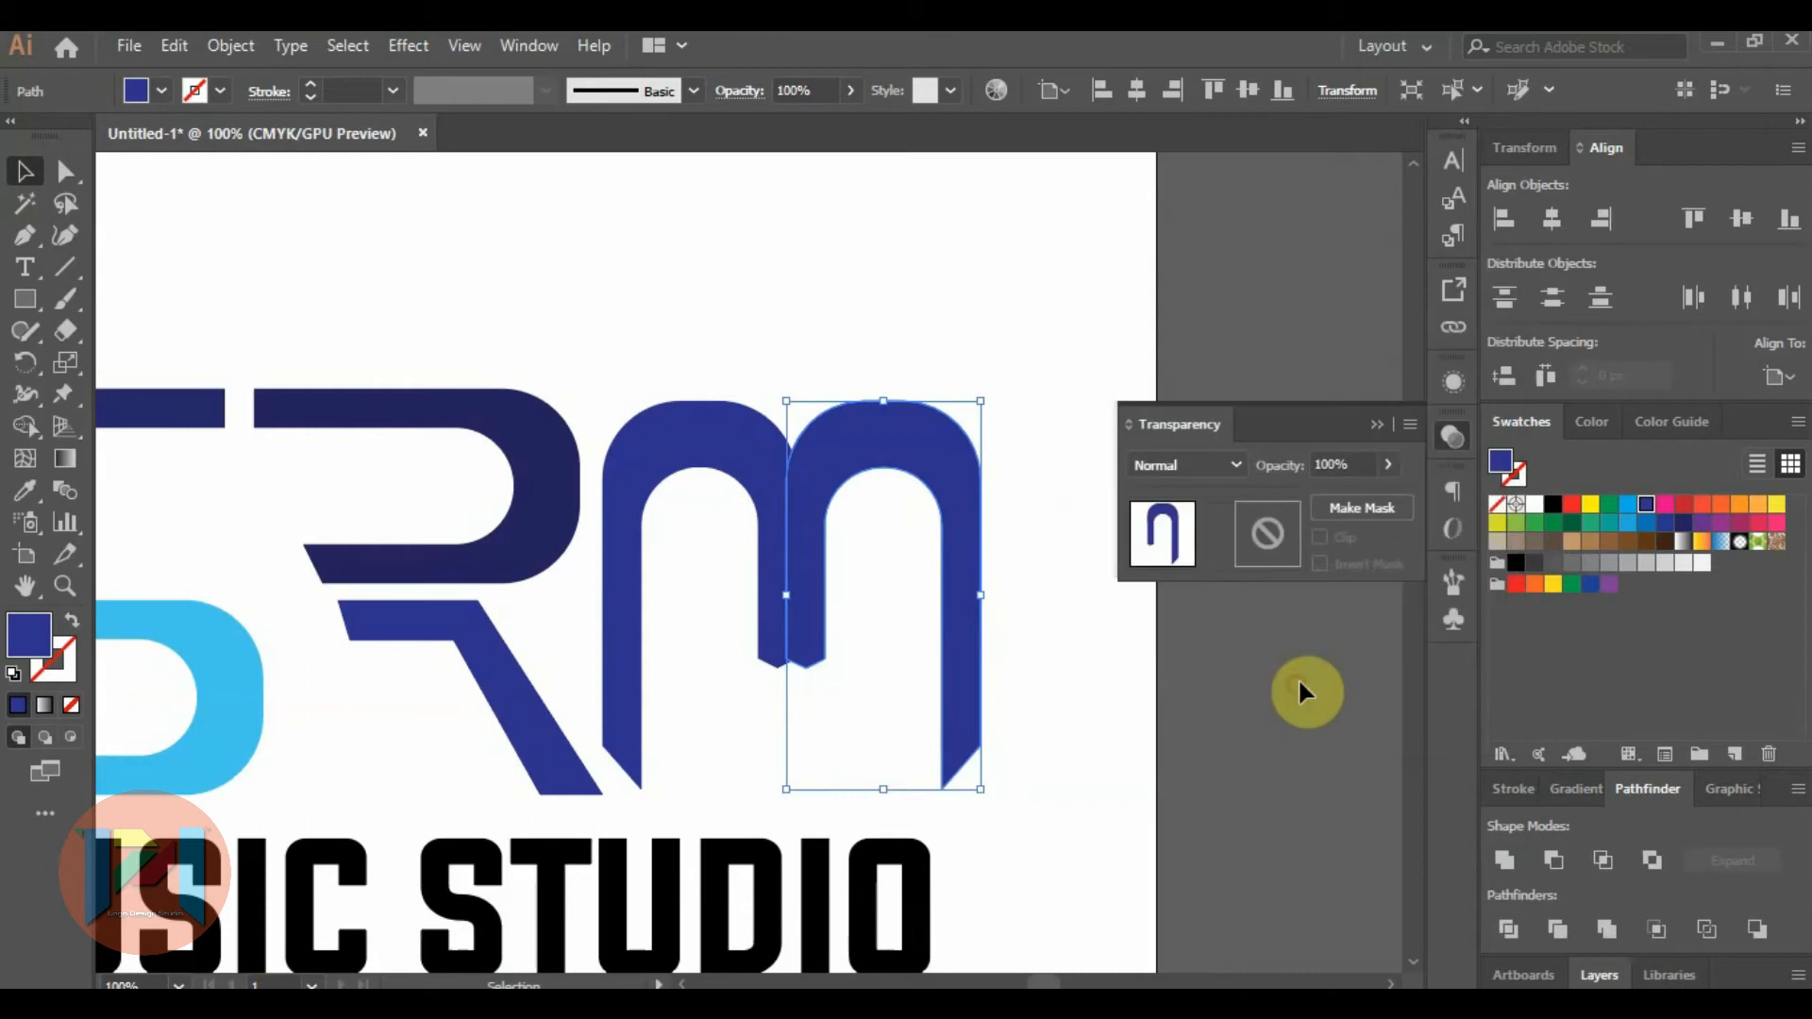
# Fill the mirrored arch with bright light blue and nudge it left so its short stem overlaps the first arch's stem.
pyautogui.click(1624, 507)
pyautogui.press('Left')
pyautogui.press('Left')
pyautogui.press('Left')
pyautogui.press('Left')
pyautogui.press('Left')
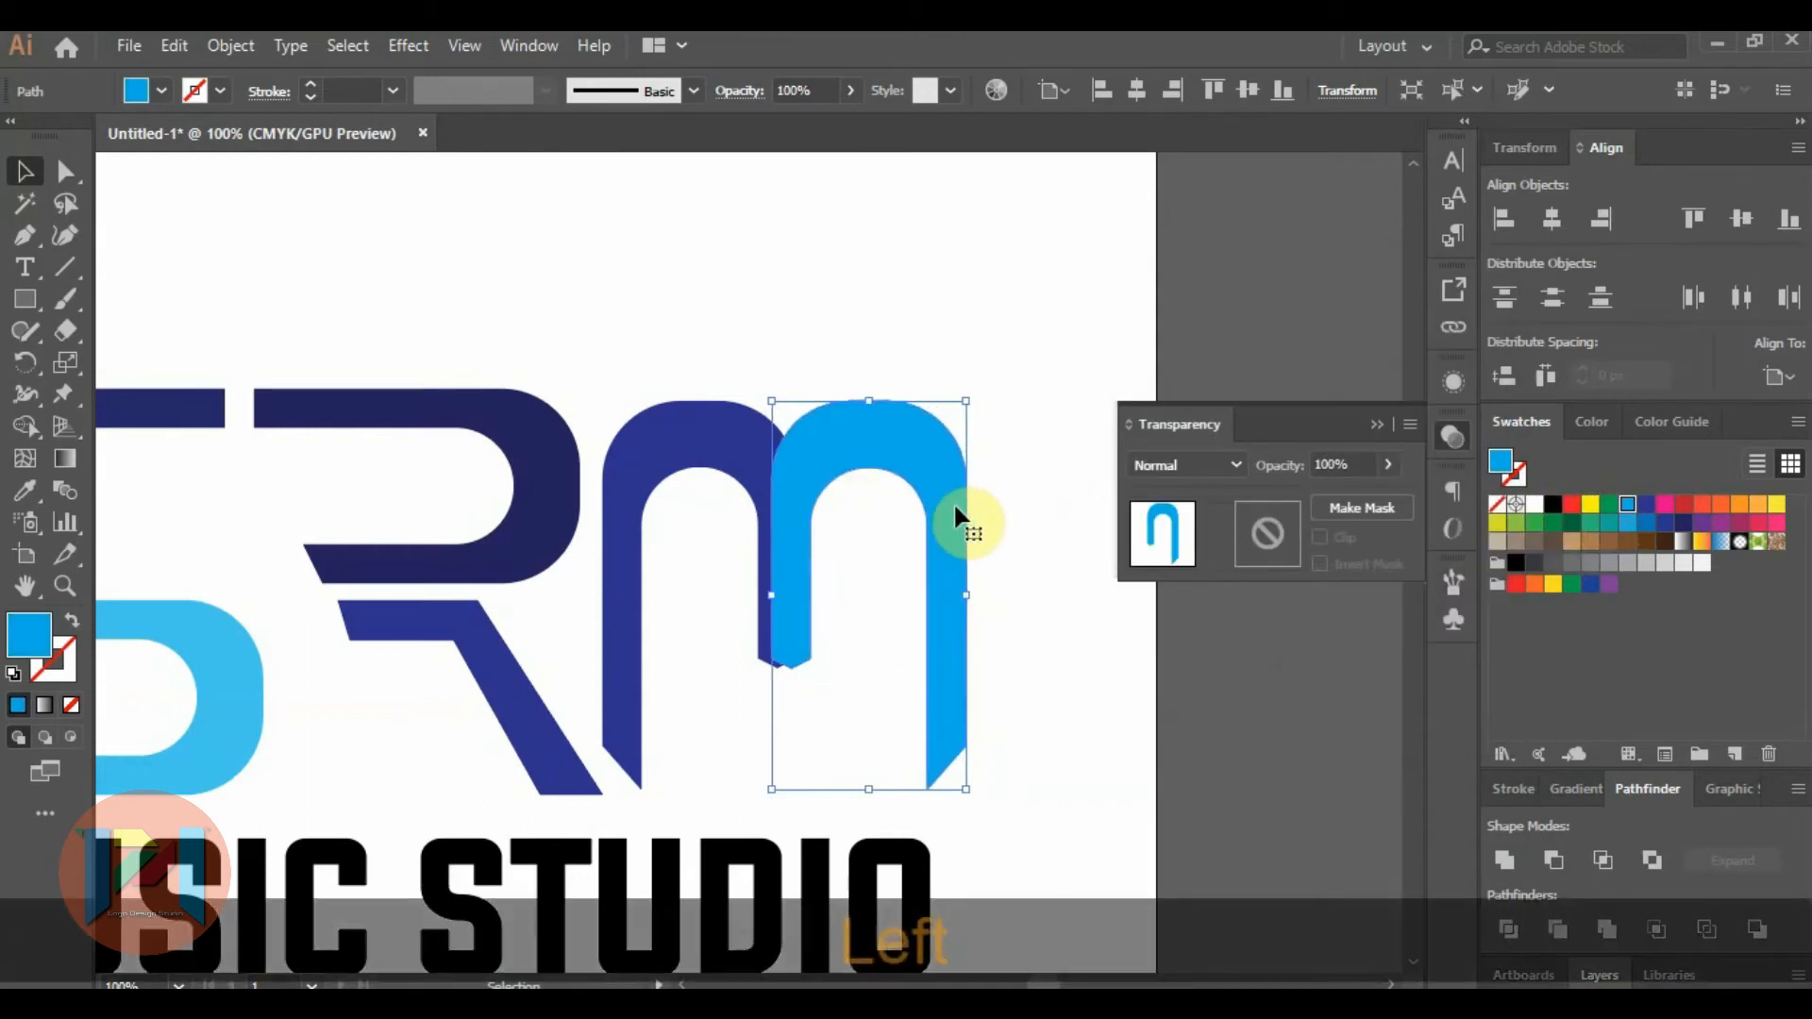
pyautogui.press('Left')
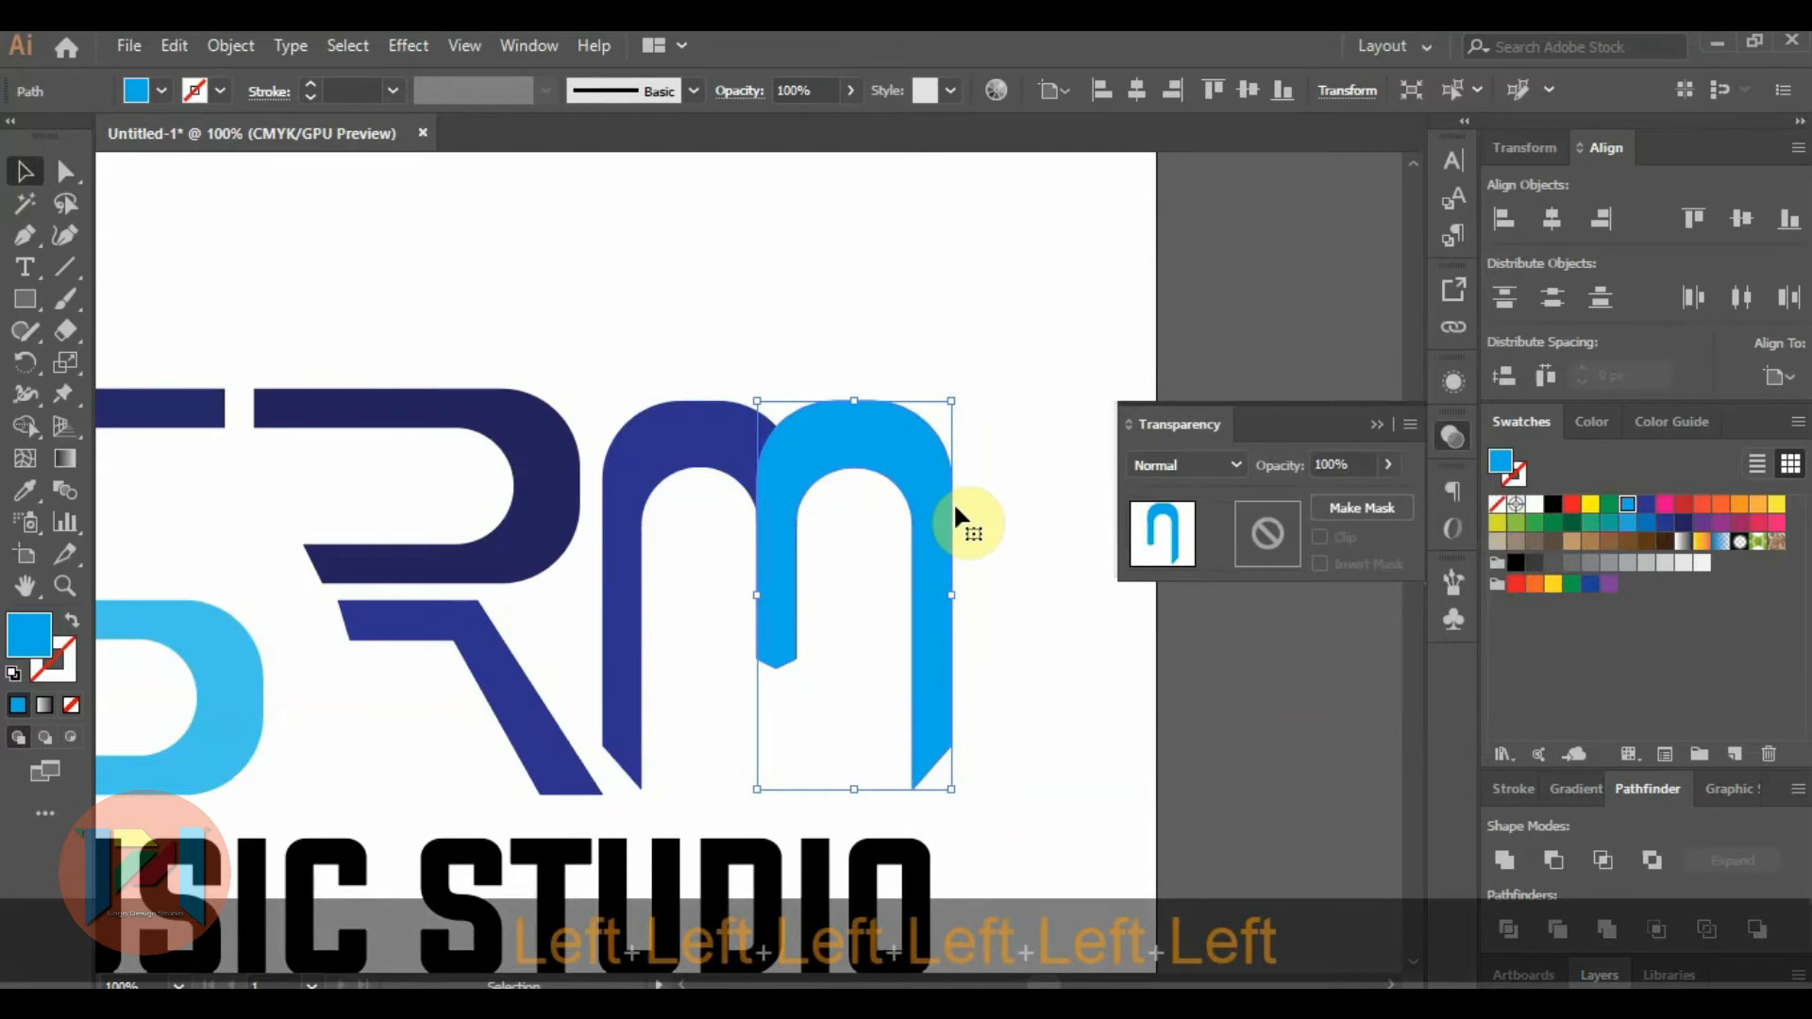
pyautogui.press('Down')
pyautogui.press('Up')
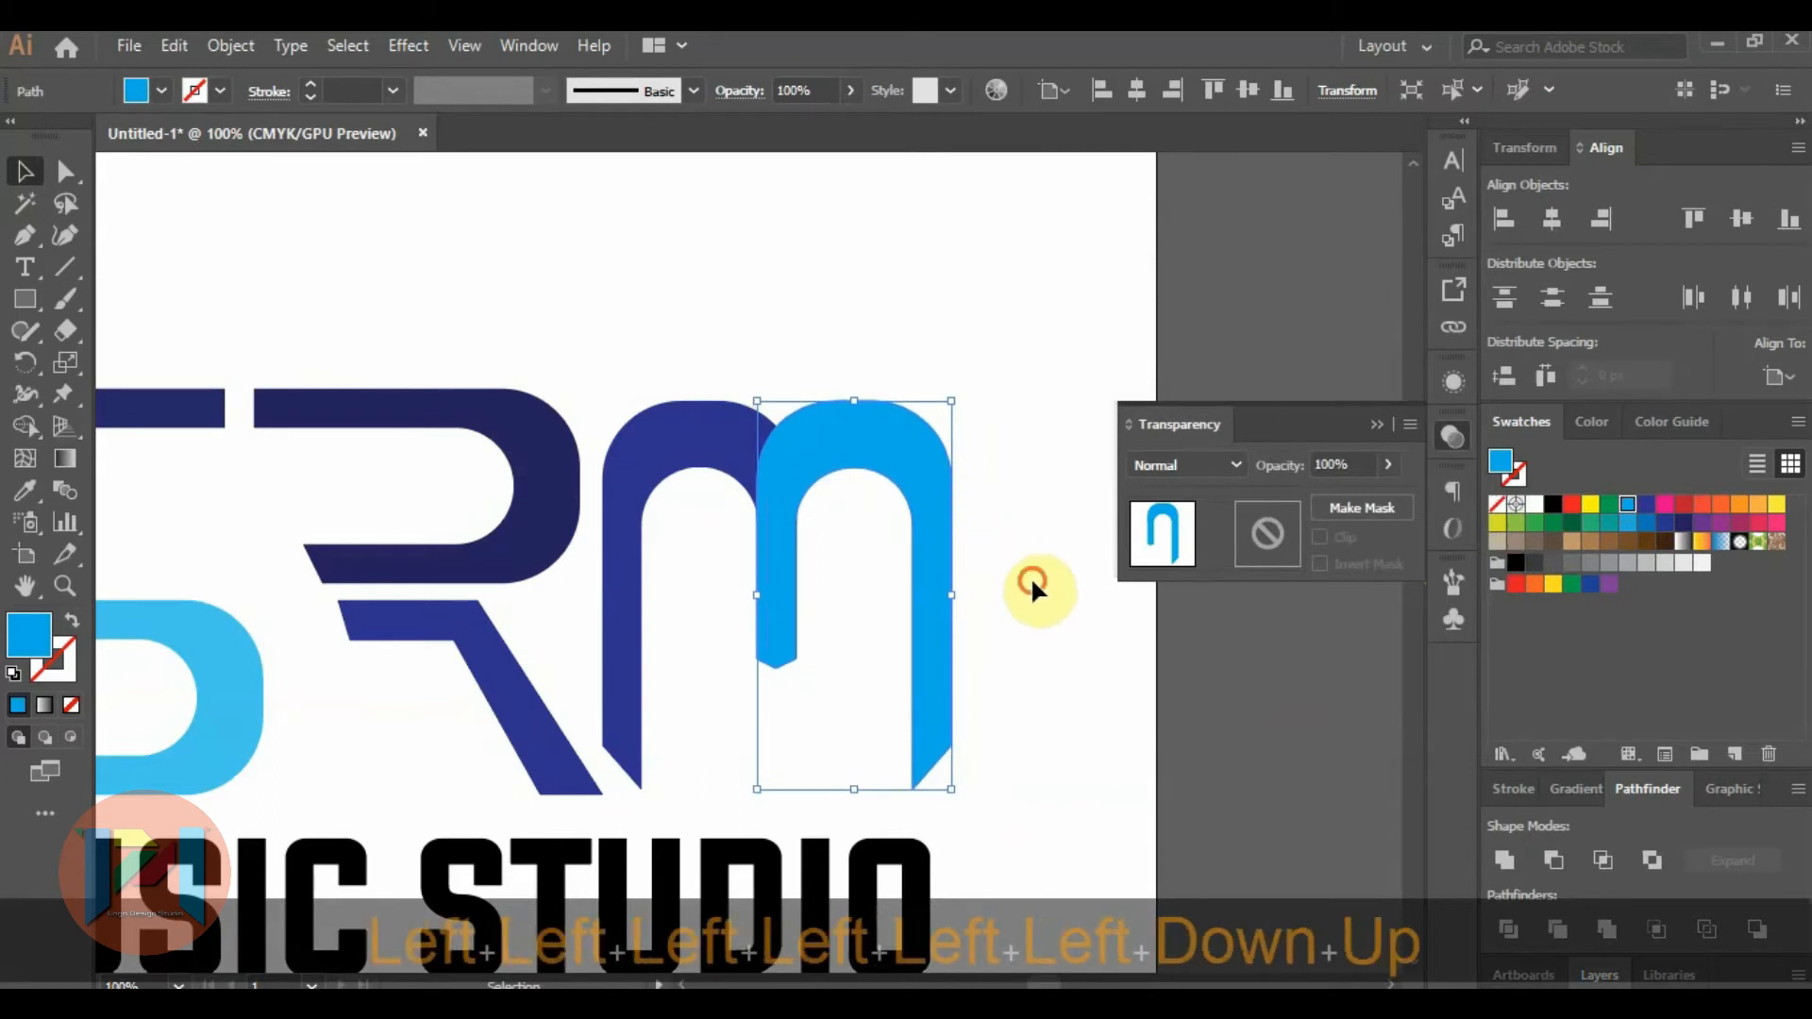
# Fine-tune the light blue arch slightly to the right so its short stem covers the dark blue stem exactly.
pyautogui.click(881, 576)
pyautogui.keyDown('alt'); pyautogui.scroll(2, 761, 579); pyautogui.keyUp('alt')
pyautogui.click(809, 556)
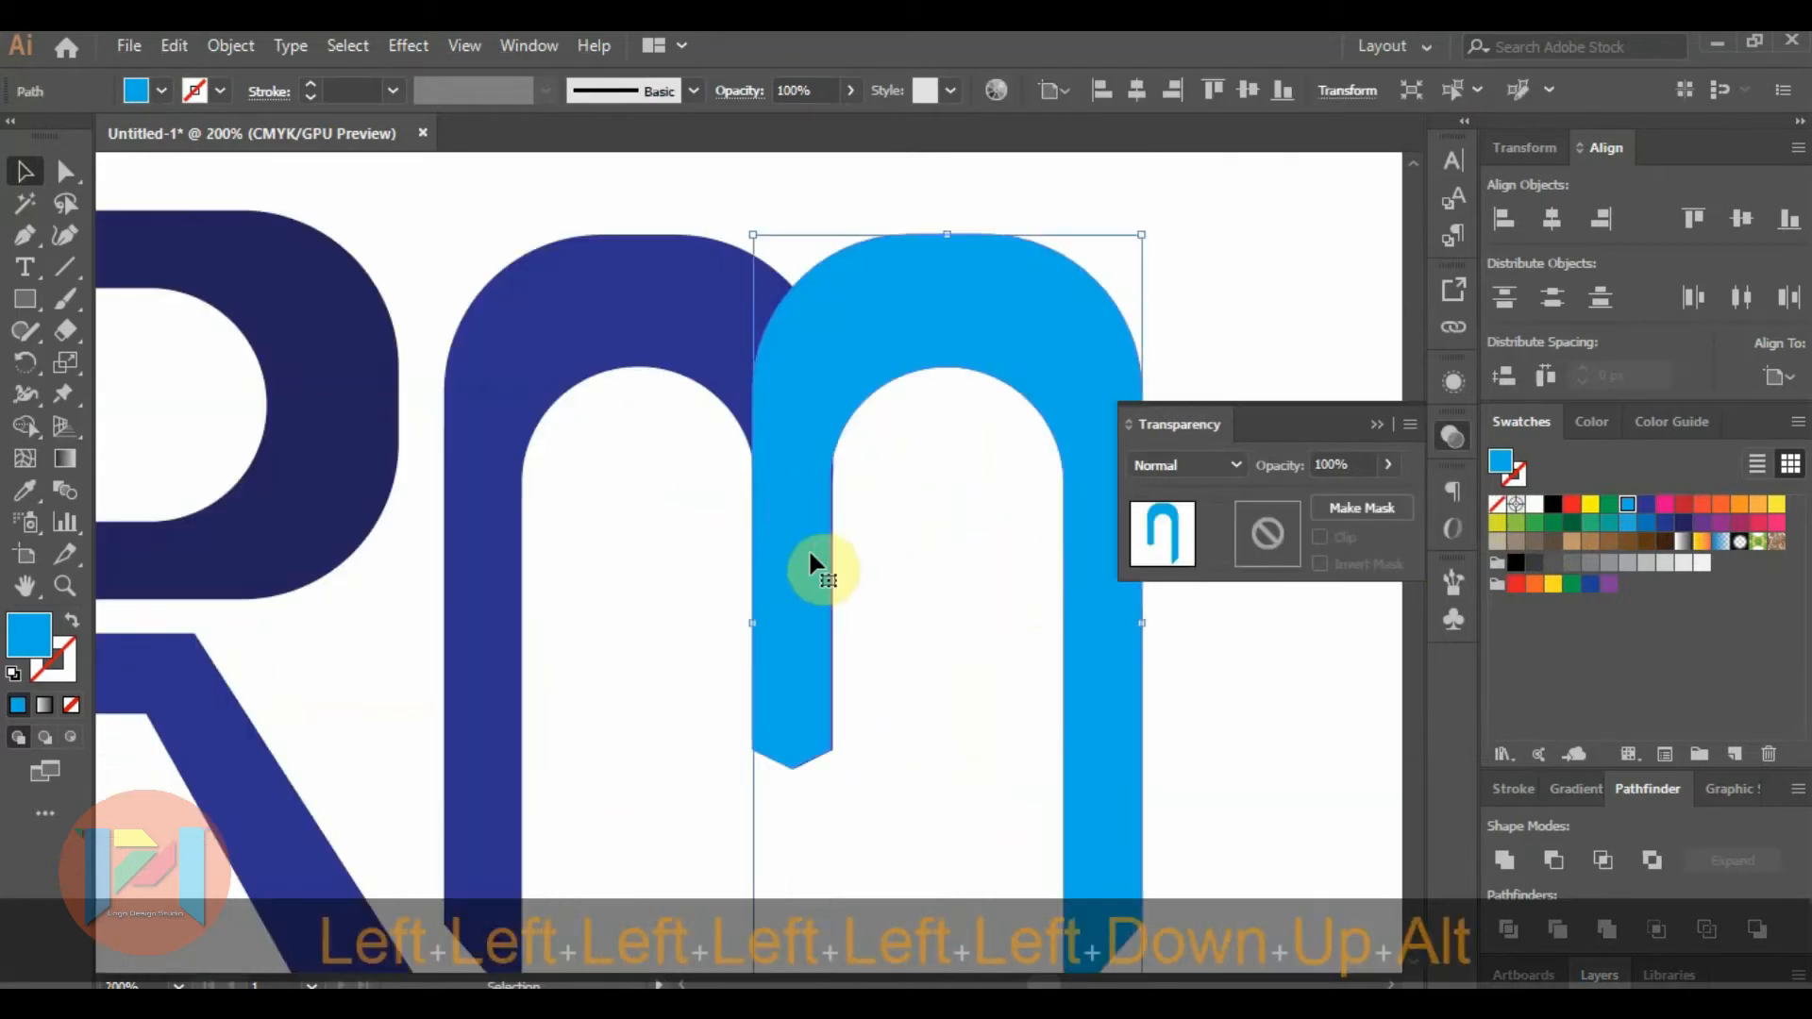
pyautogui.press('Right')
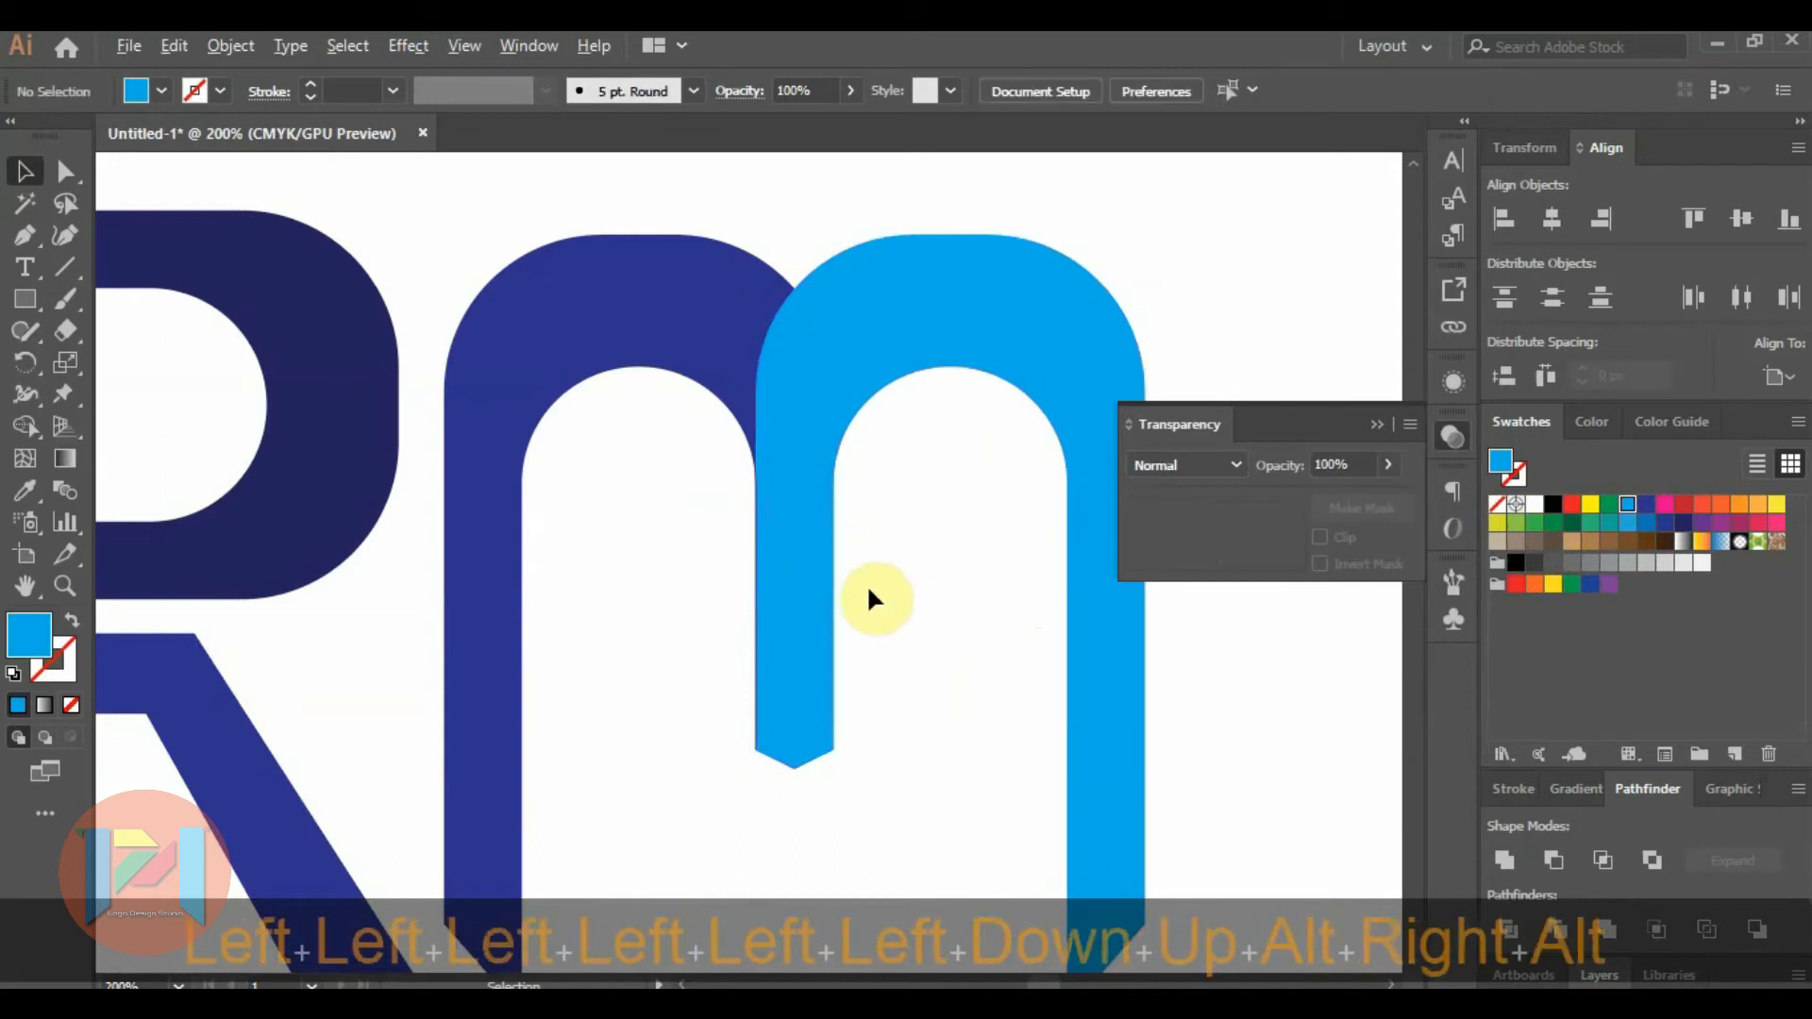
pyautogui.scroll(3, 802, 589)
pyautogui.click(794, 575)
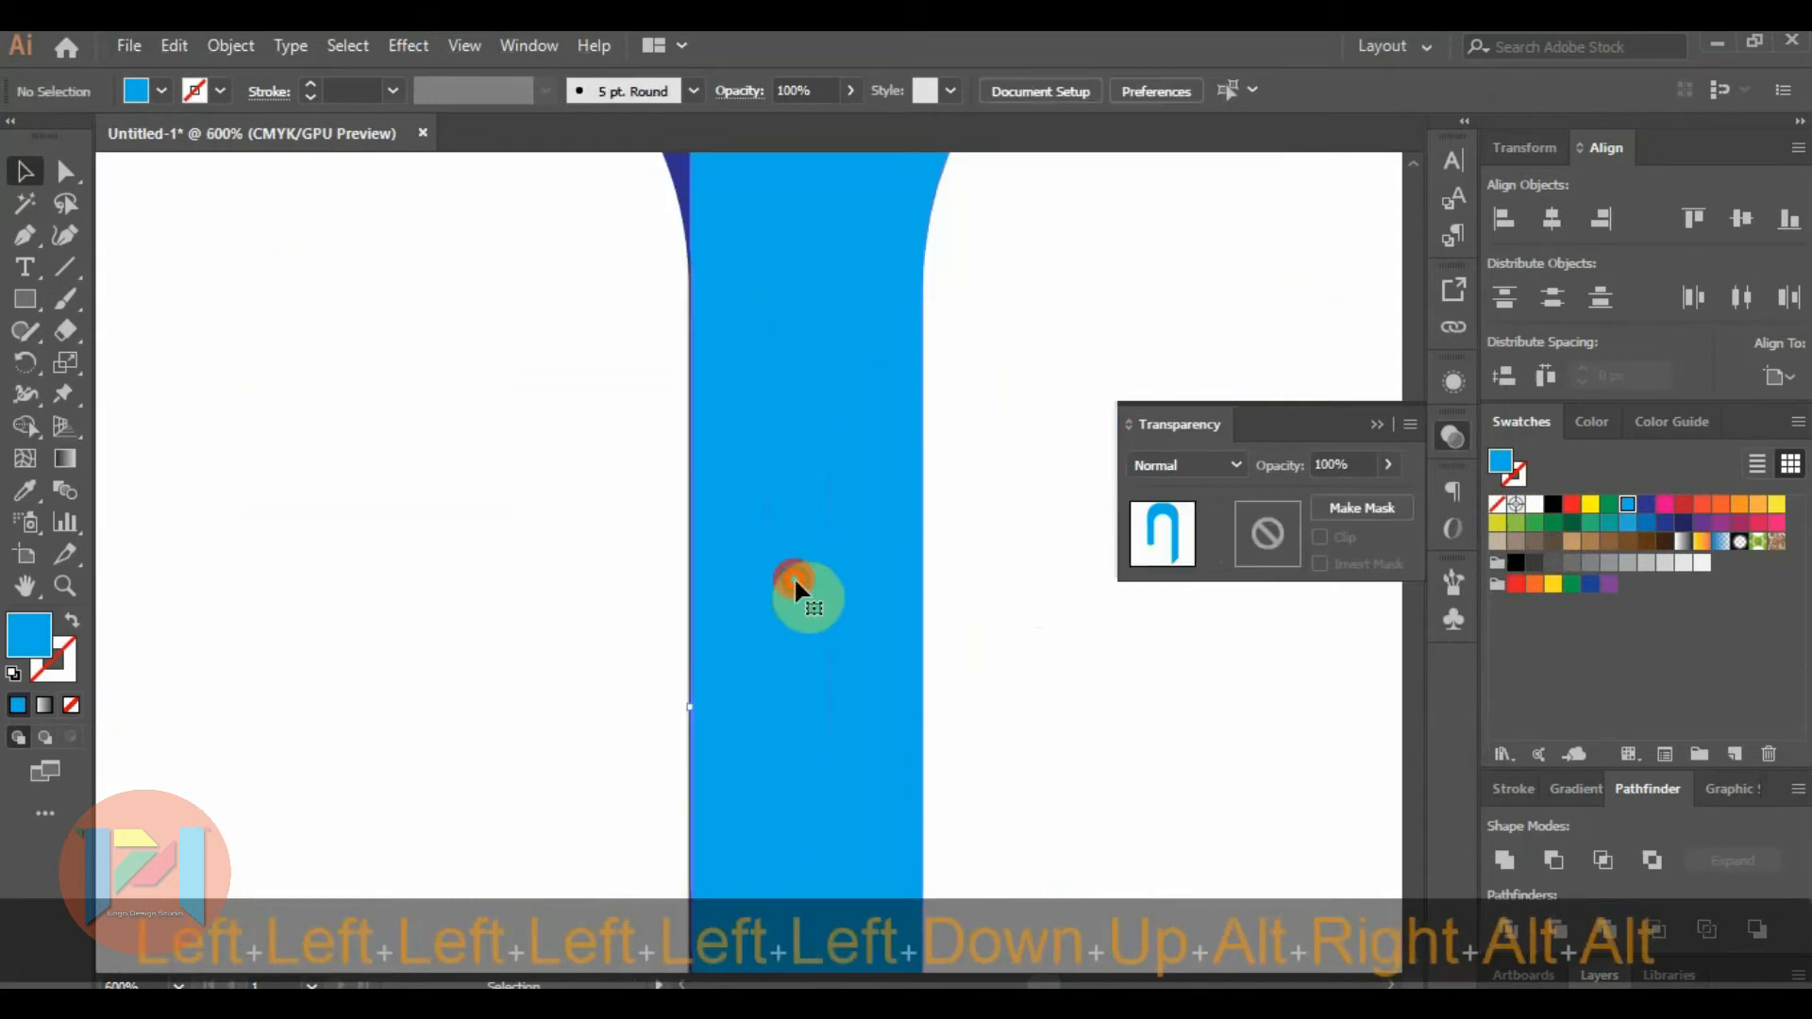
pyautogui.press('Left')
pyautogui.press('Right')
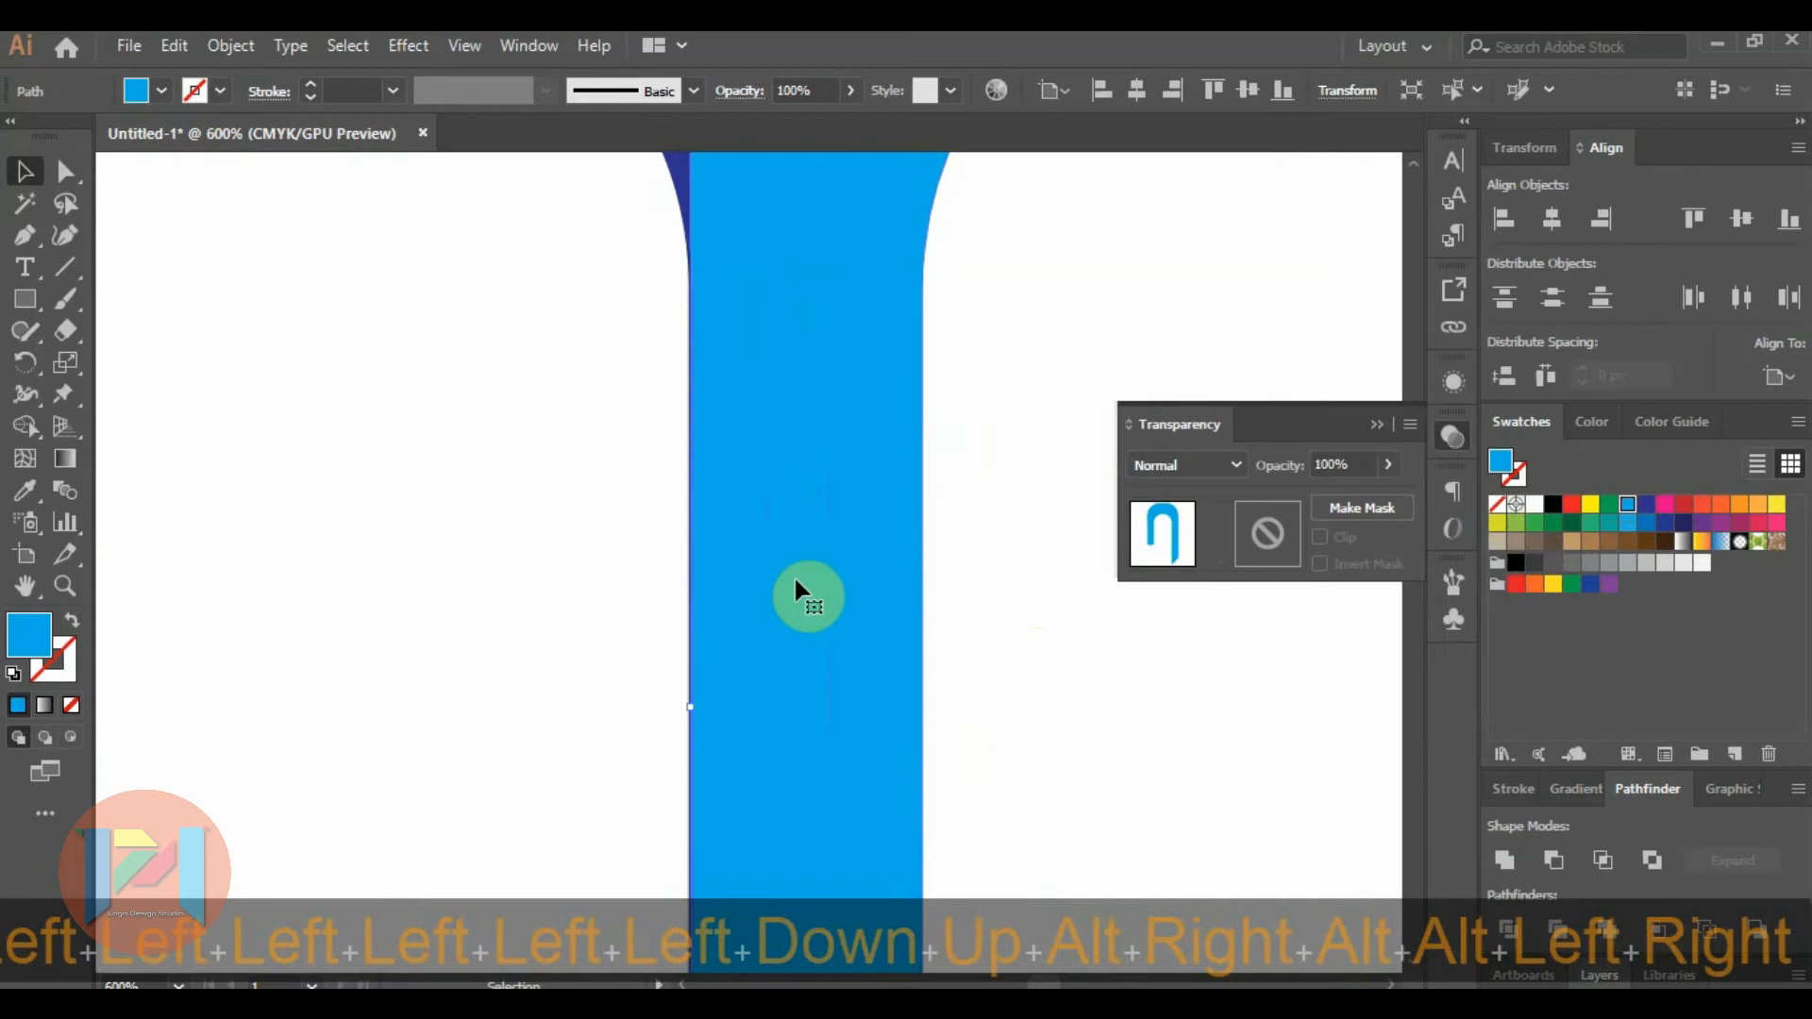
pyautogui.click(977, 668)
pyautogui.scroll(-2, 803, 566)
pyautogui.scroll(-4, 810, 535)
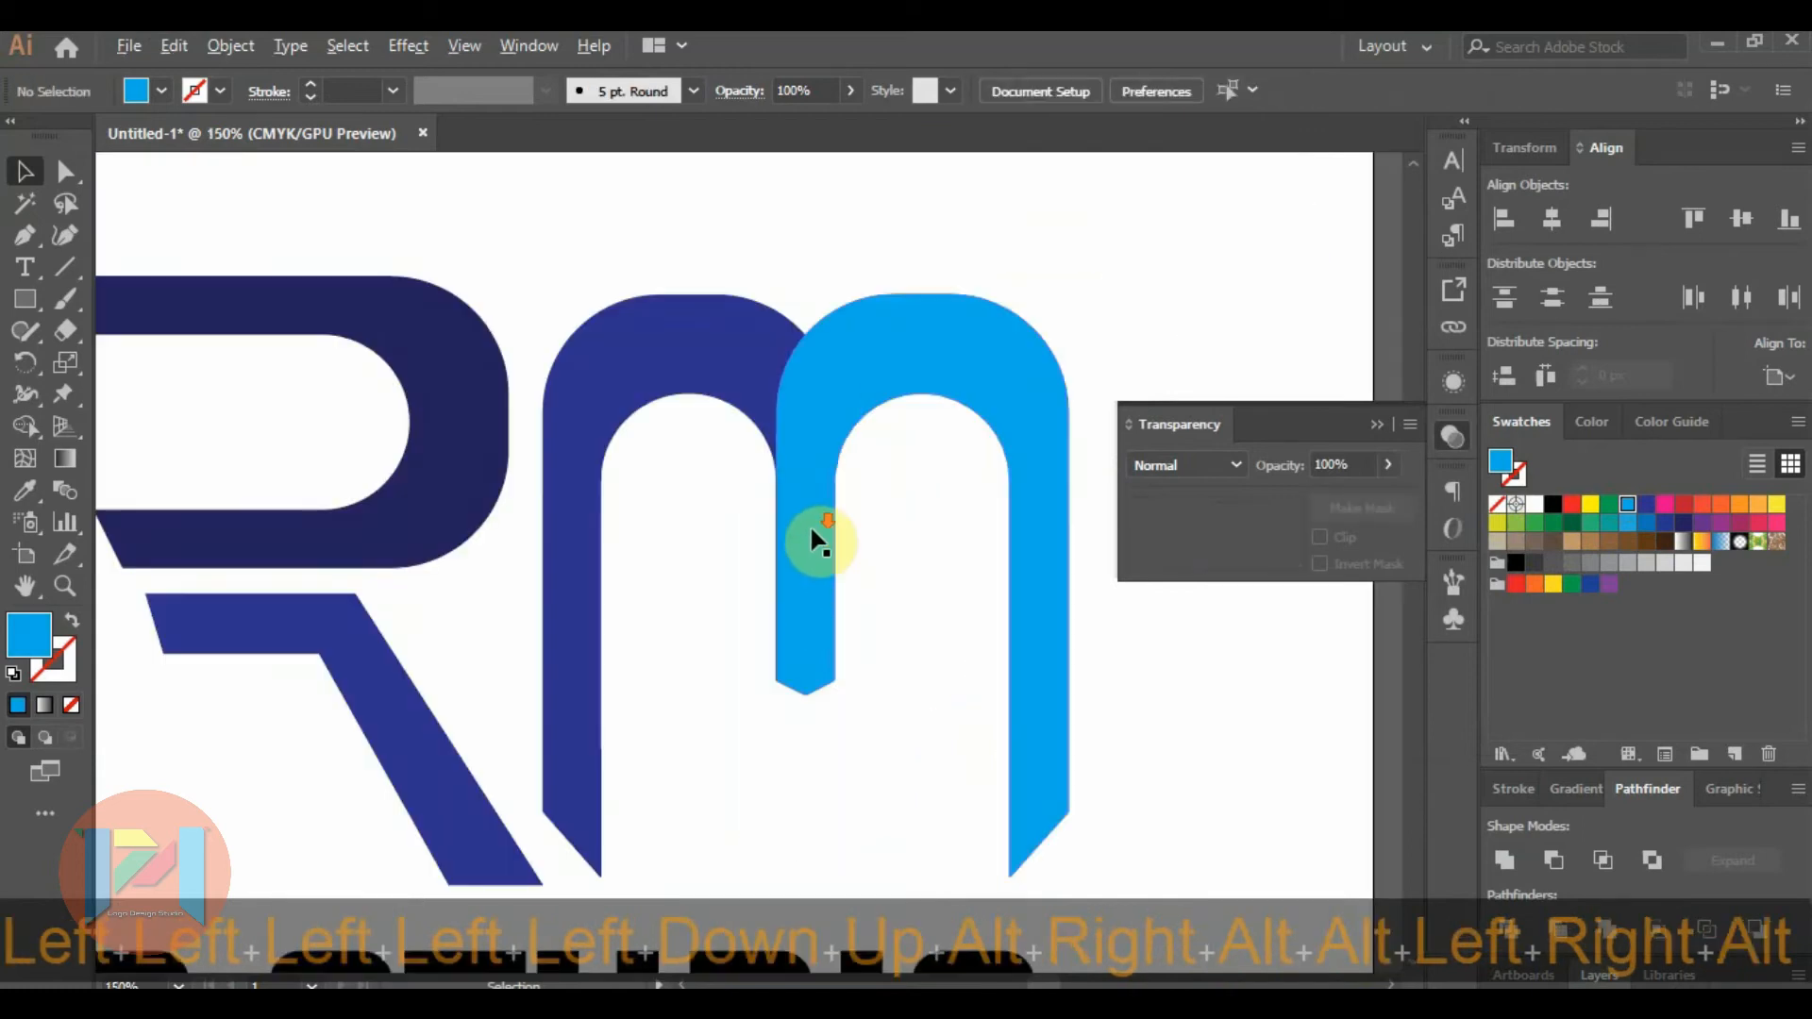
pyautogui.scroll(1, 790, 557)
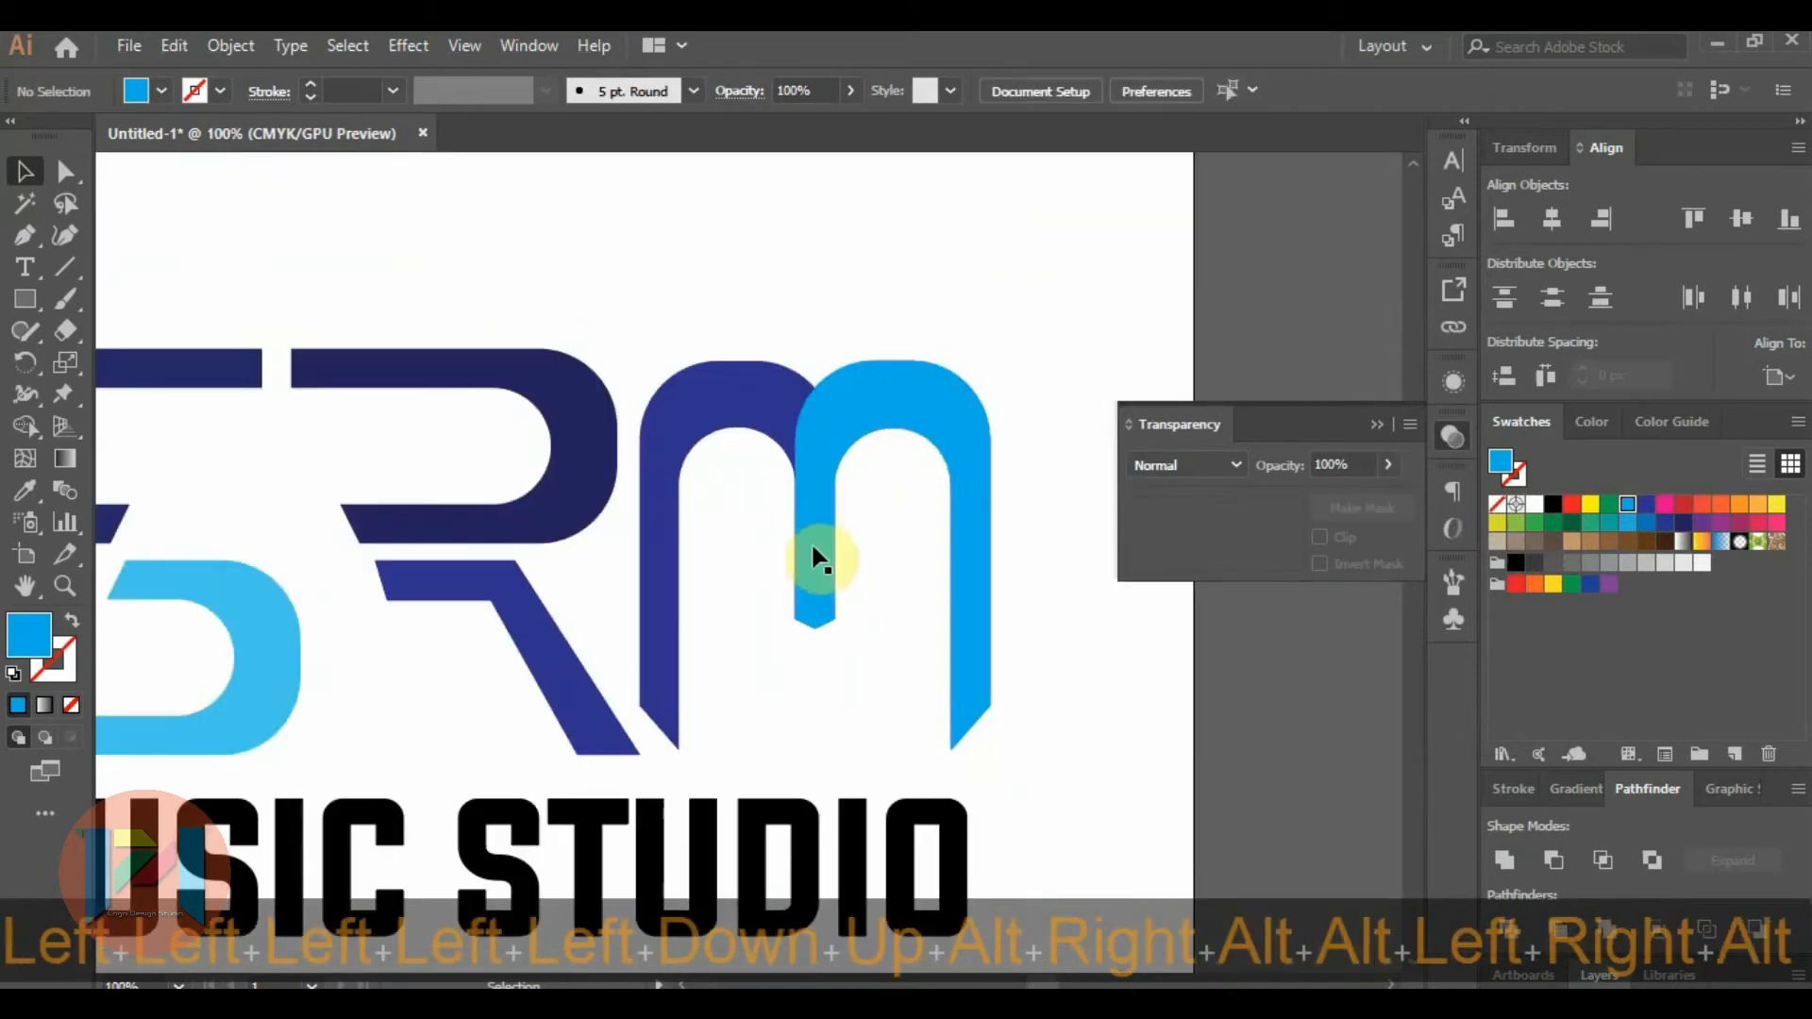
pyautogui.click(819, 532)
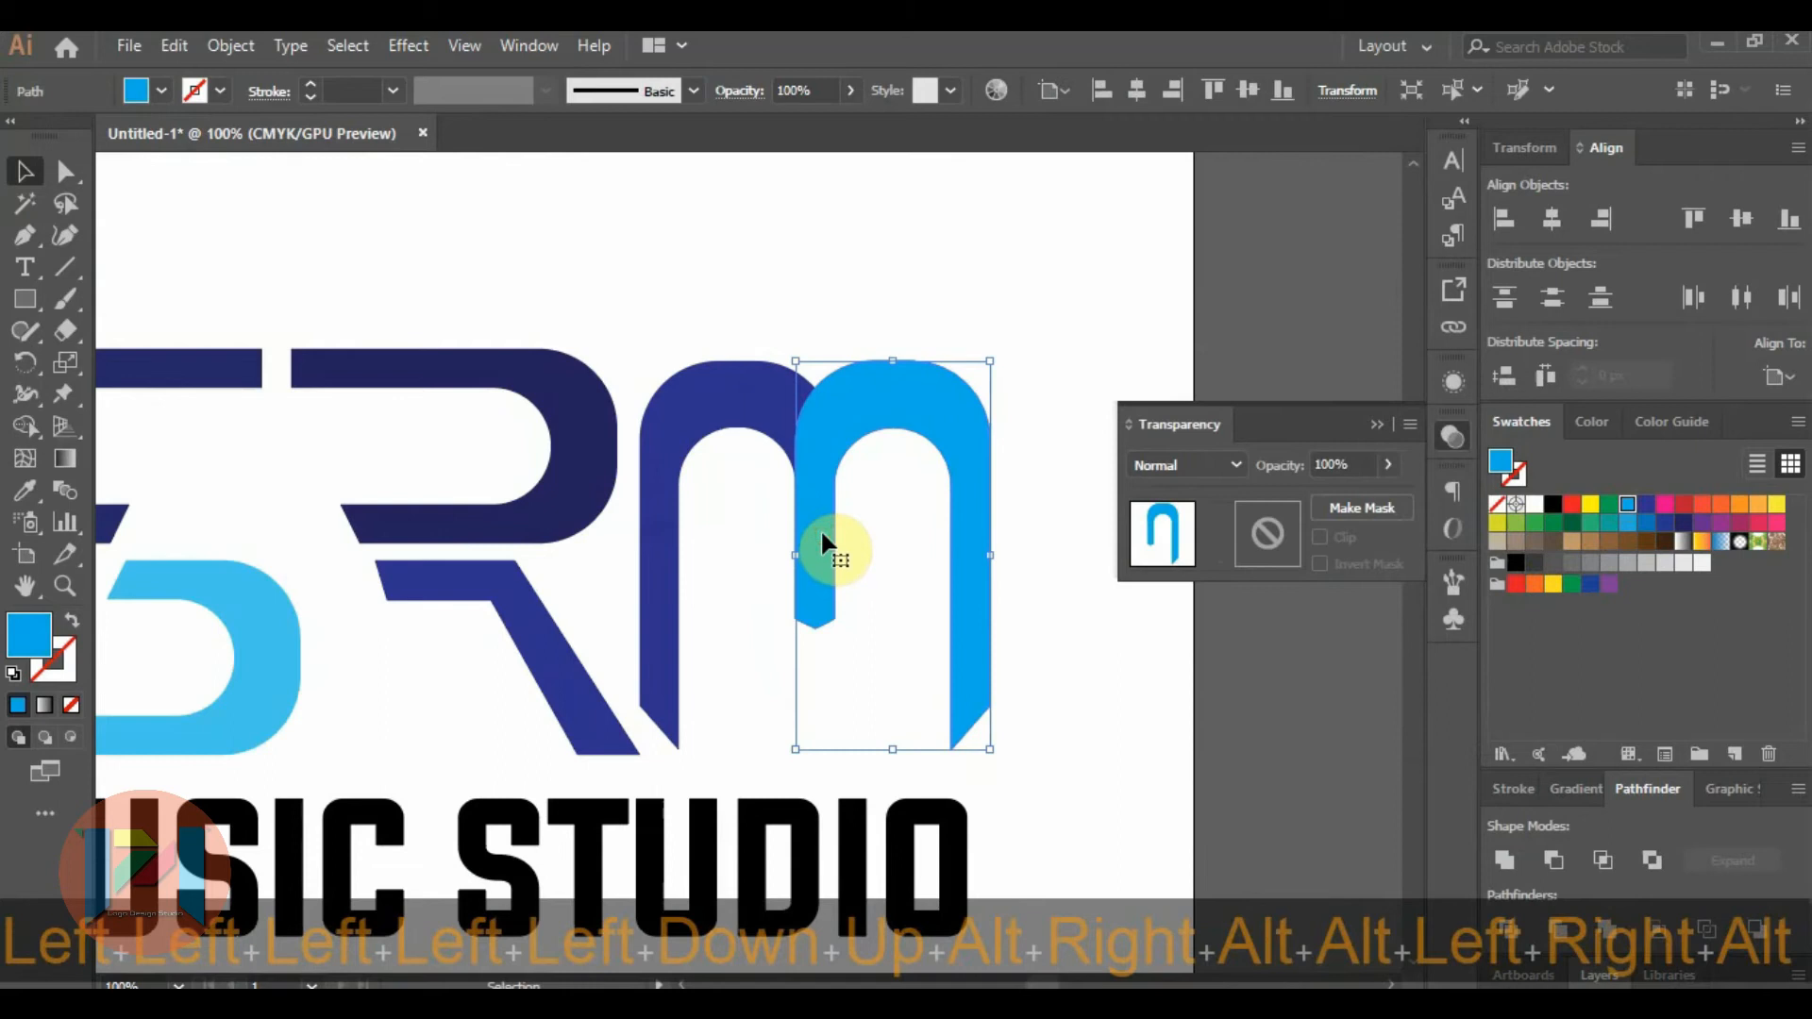
pyautogui.keyDown('shift'); pyautogui.click(764, 405); pyautogui.keyUp('shift')
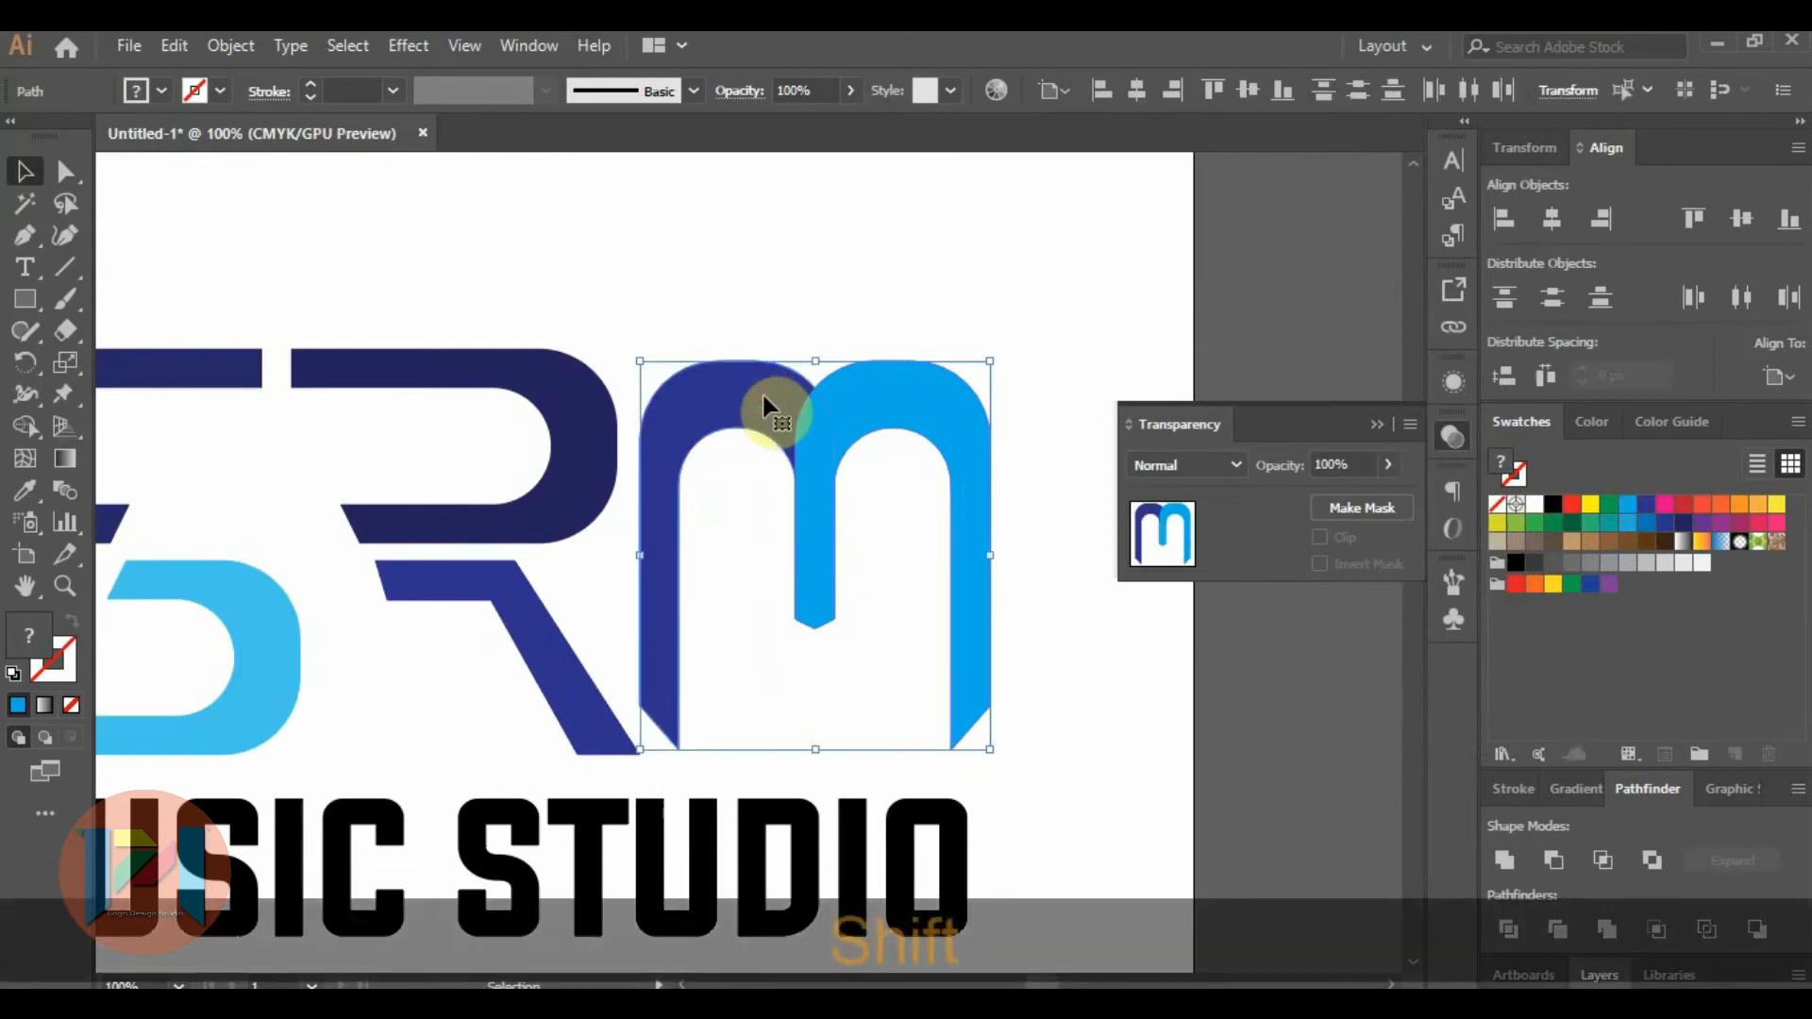
pyautogui.click(891, 273)
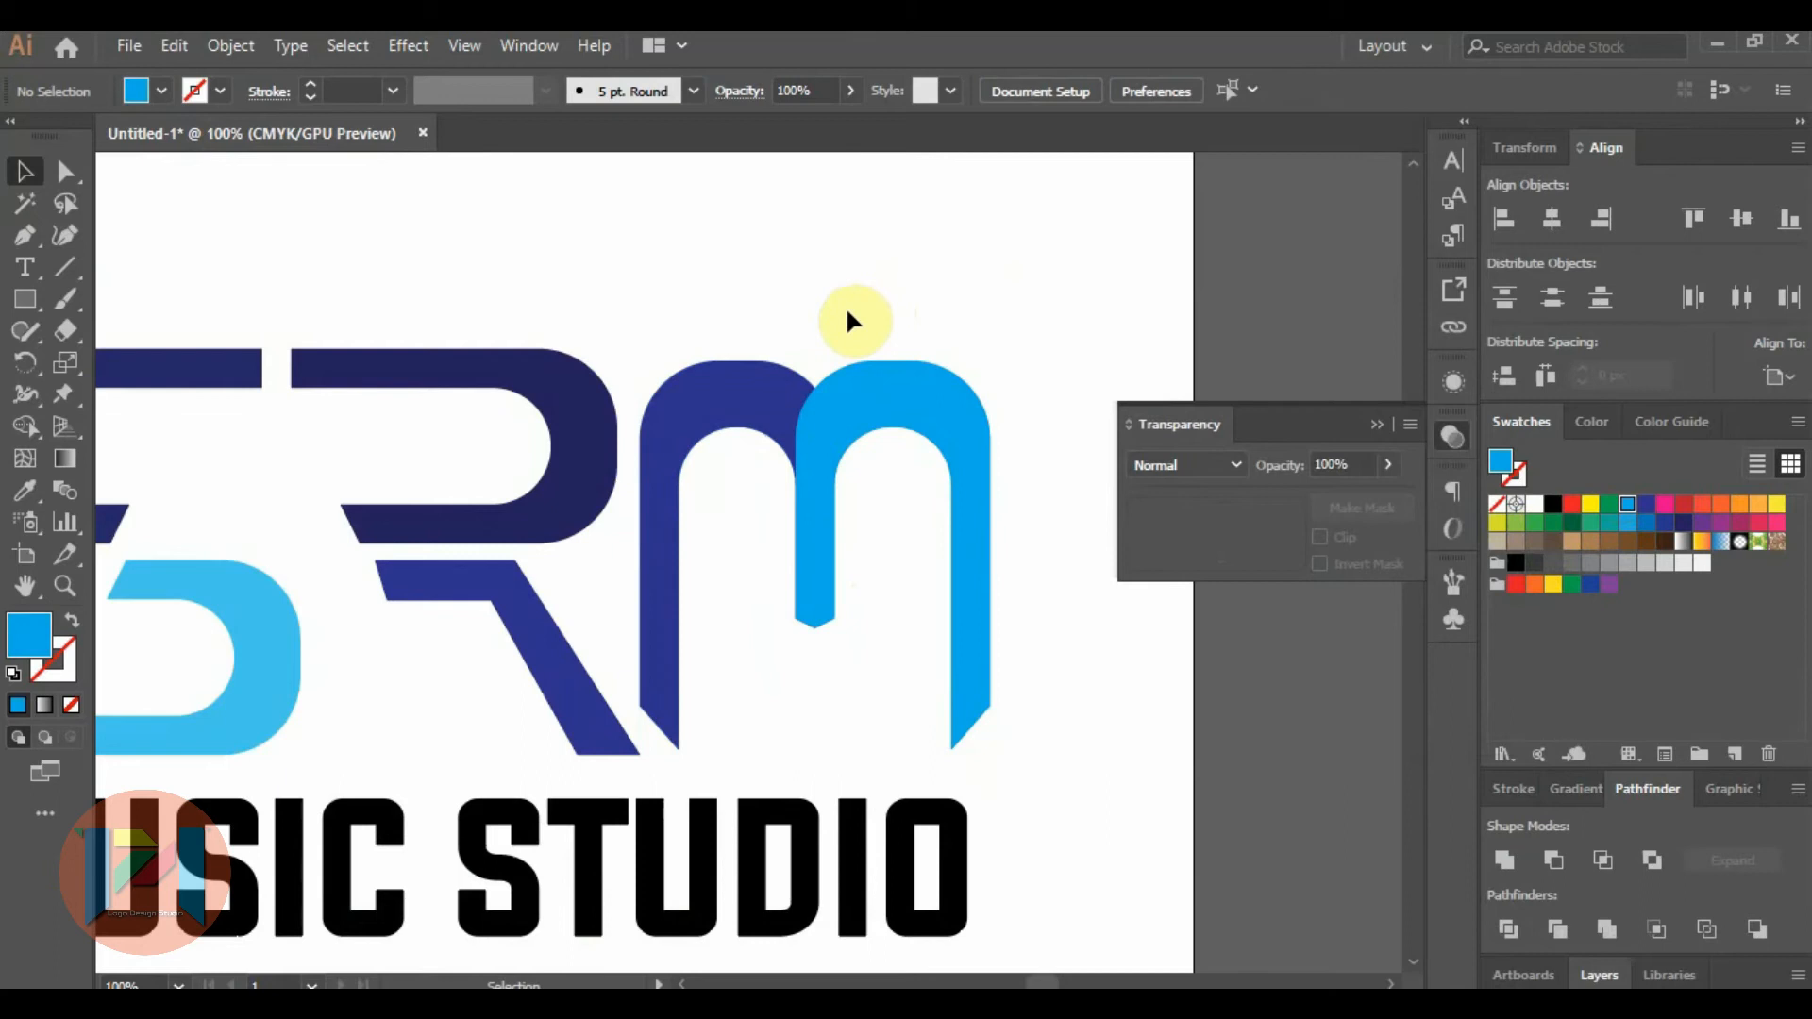
# Shift the light blue arch to the right so part of the dark blue stem shows beside its short stem.
pyautogui.click(827, 429)
pyautogui.press('Right')
pyautogui.press('Right')
pyautogui.press('Right')
pyautogui.press('Right')
pyautogui.press('Right')
pyautogui.press('Right')
pyautogui.press('Right')
pyautogui.press('Right')
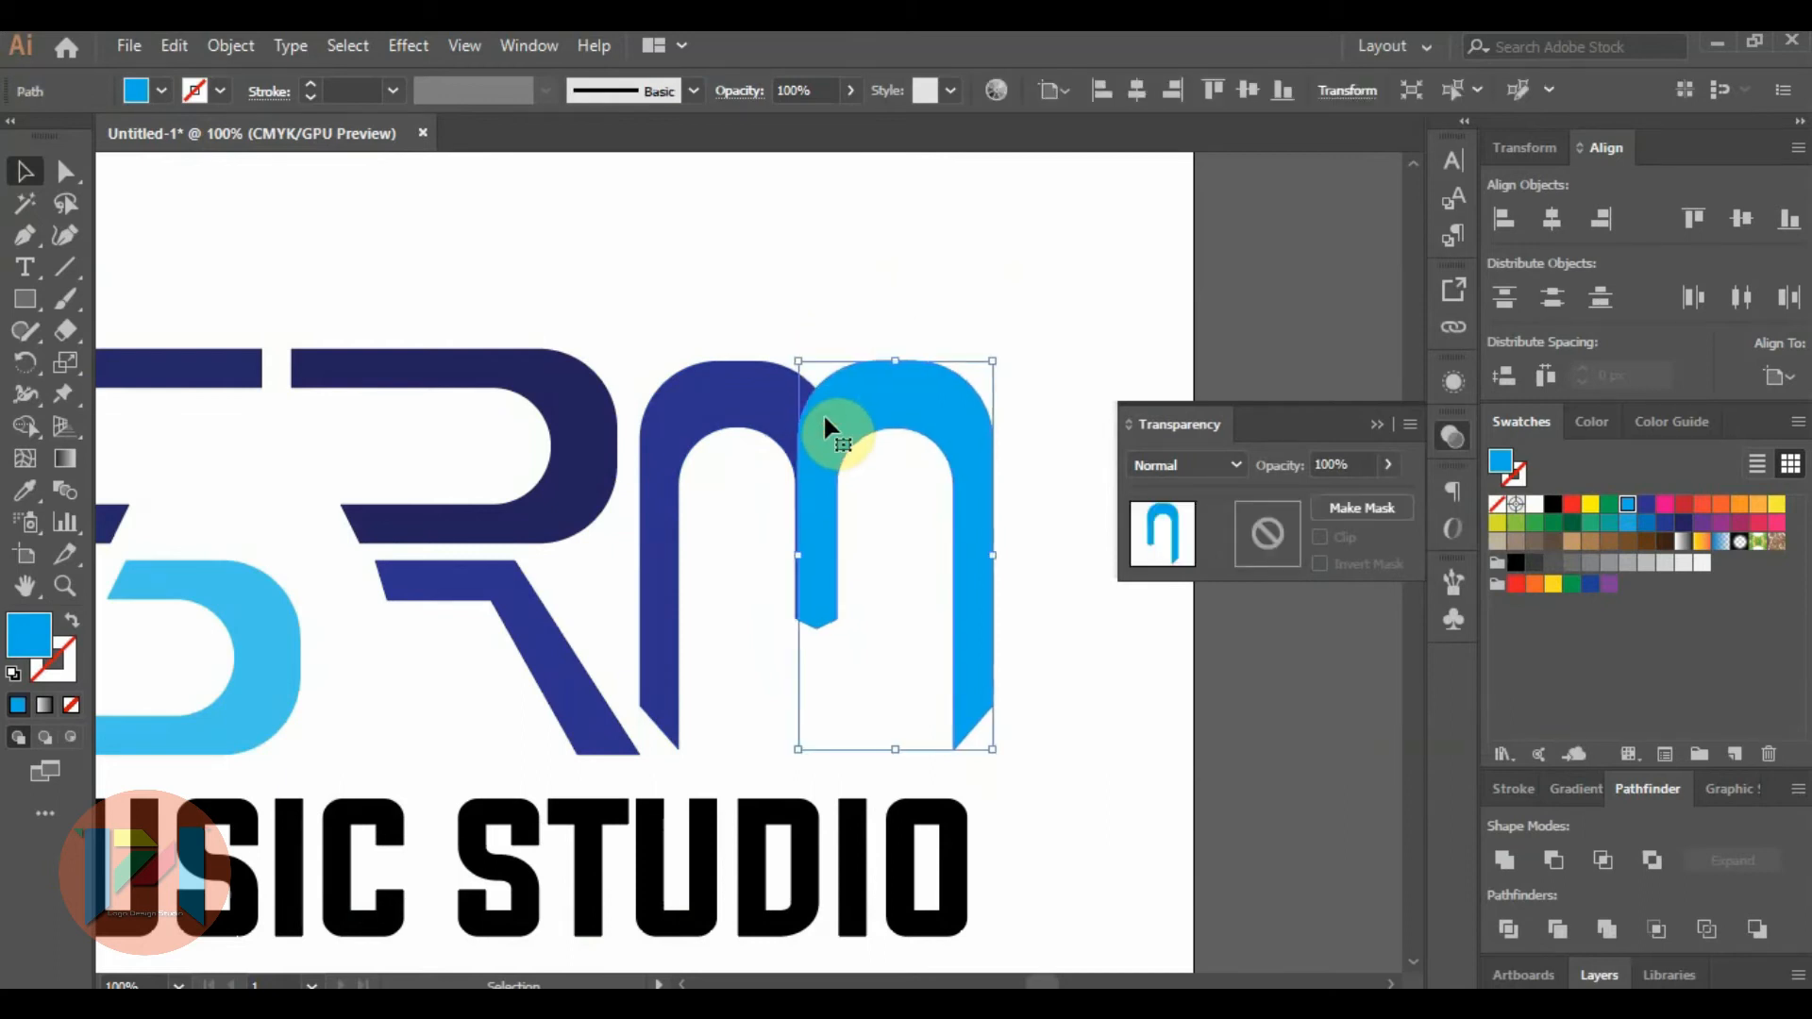
pyautogui.press('Right')
pyautogui.press('Right')
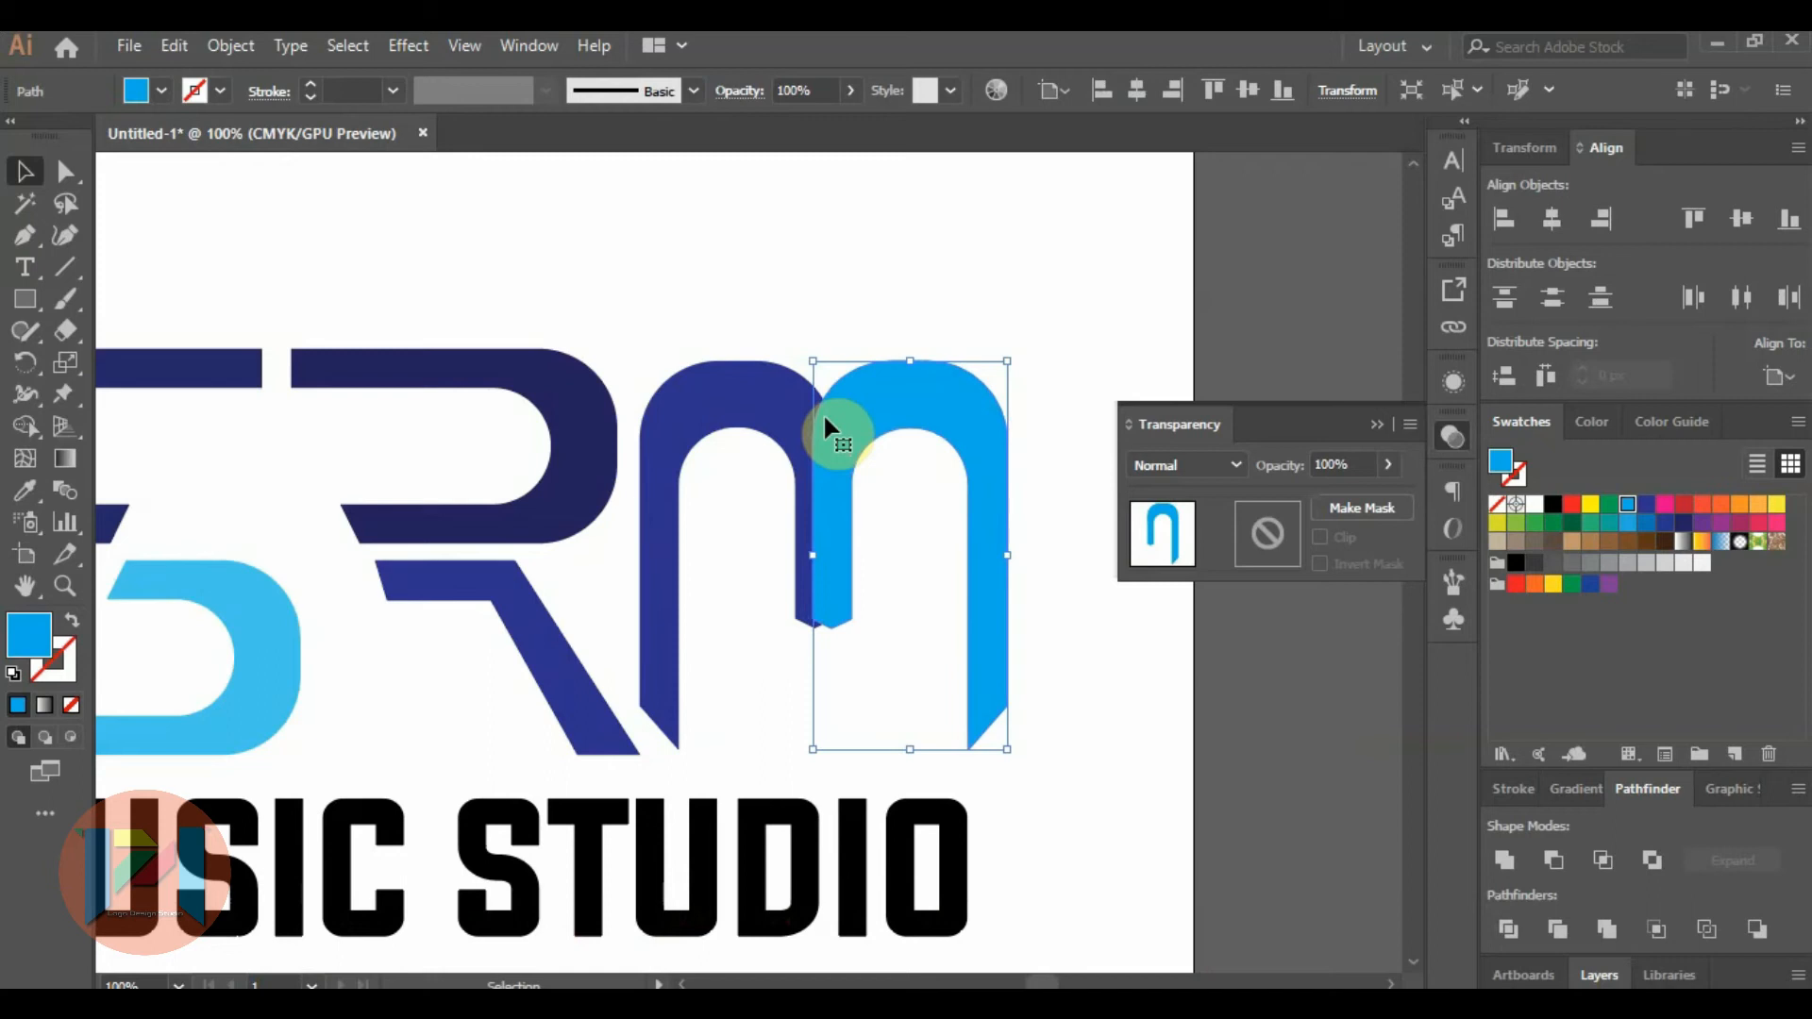
pyautogui.click(1155, 676)
pyautogui.scroll(3, 921, 621)
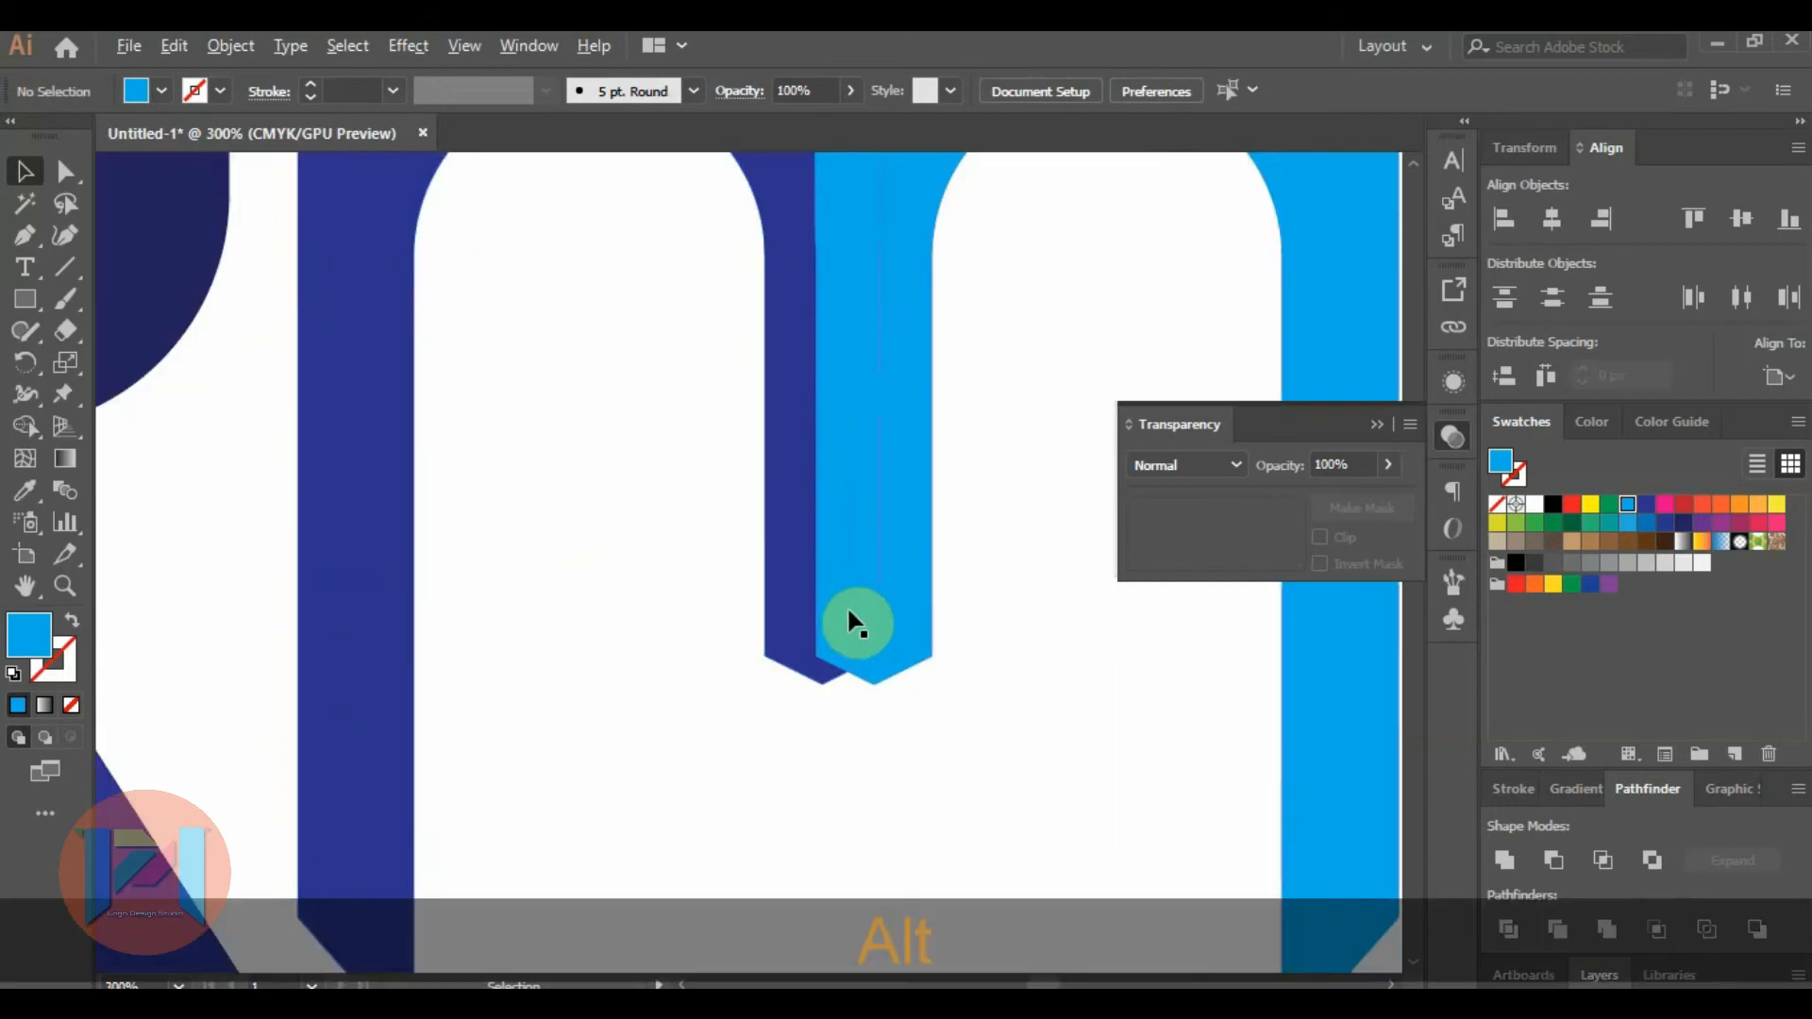
pyautogui.scroll(-2, 806, 595)
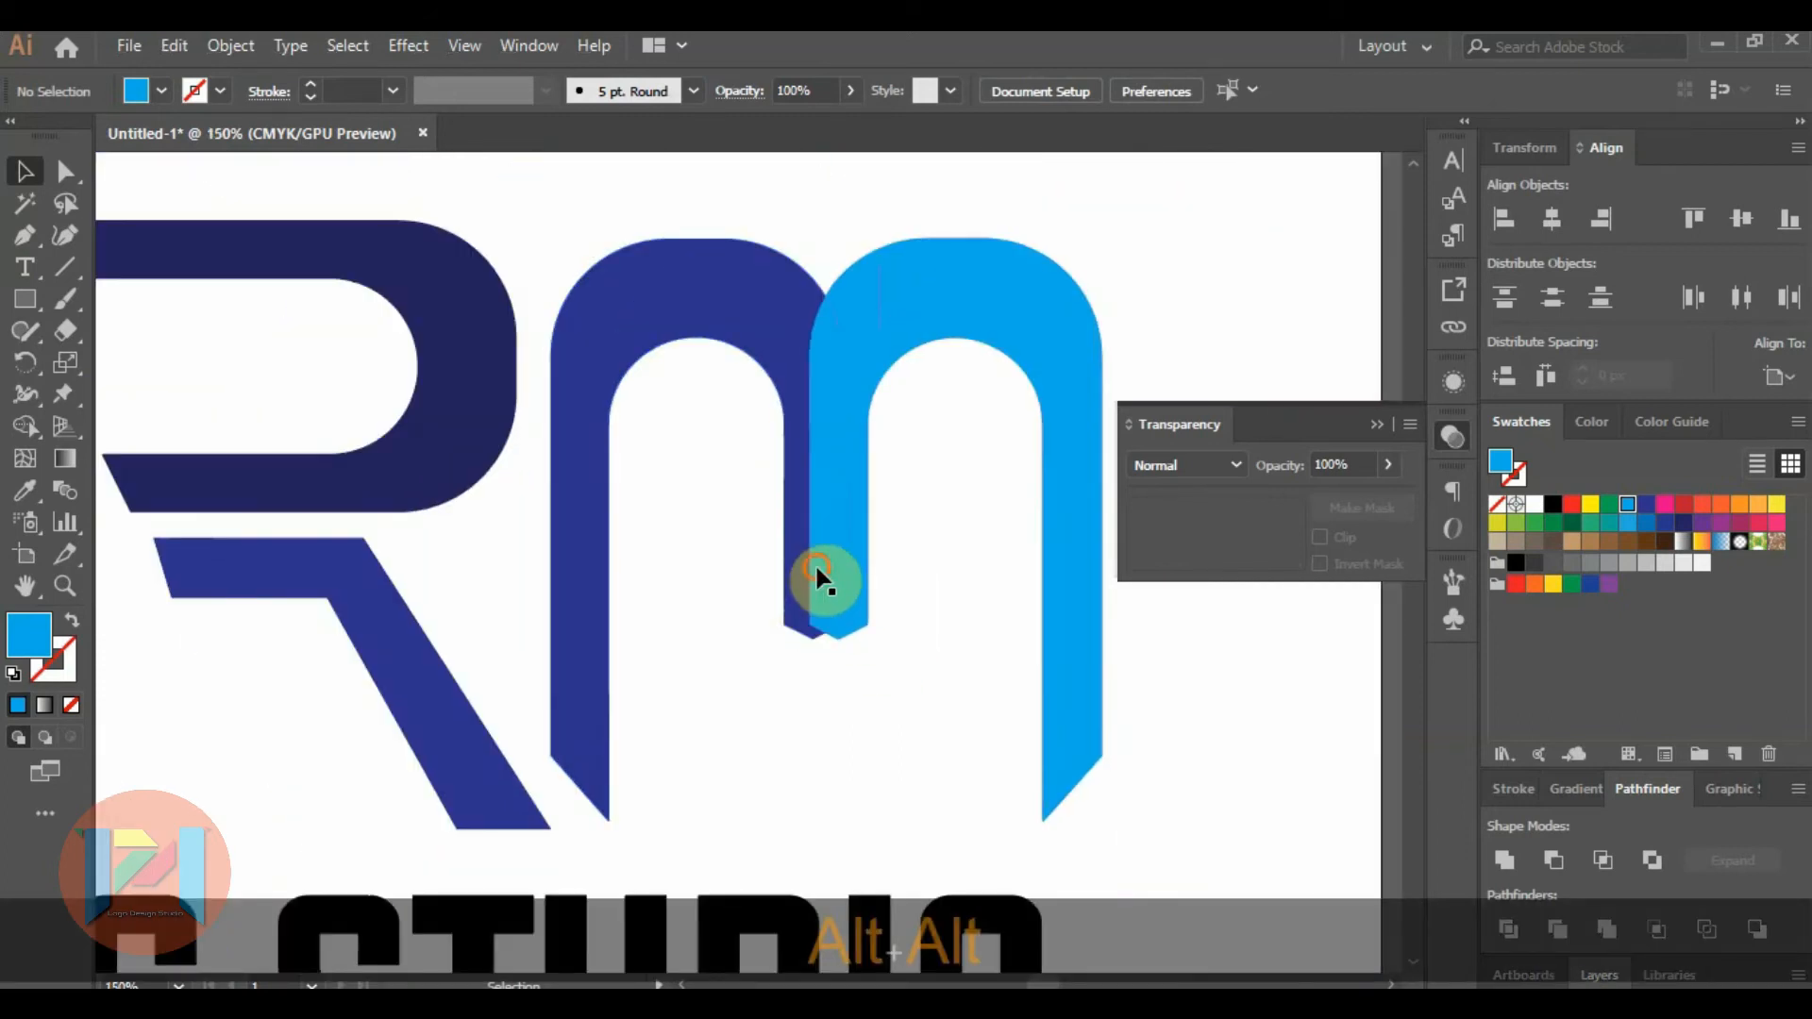
# Move the light blue arch left across the dark blue arch so their short stems swap sides and sit side by side.
pyautogui.click(815, 566)
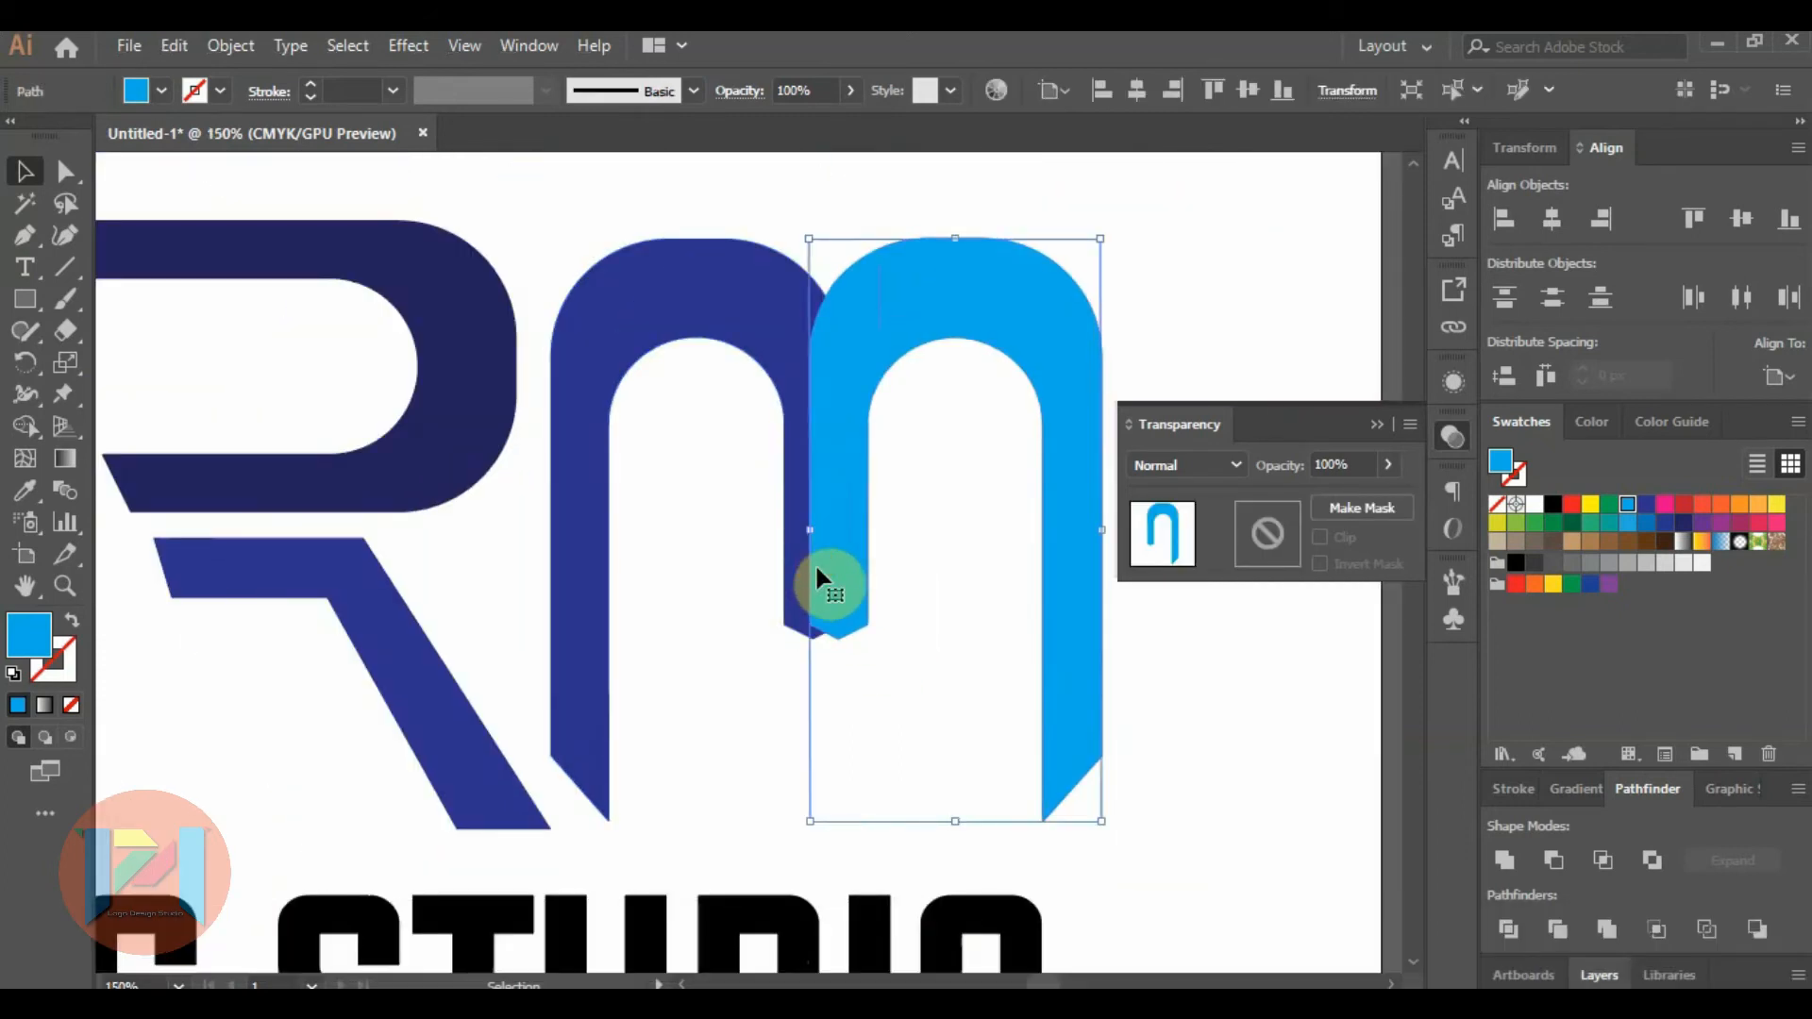
pyautogui.moveTo(824, 566); pyautogui.dragTo(748, 560)
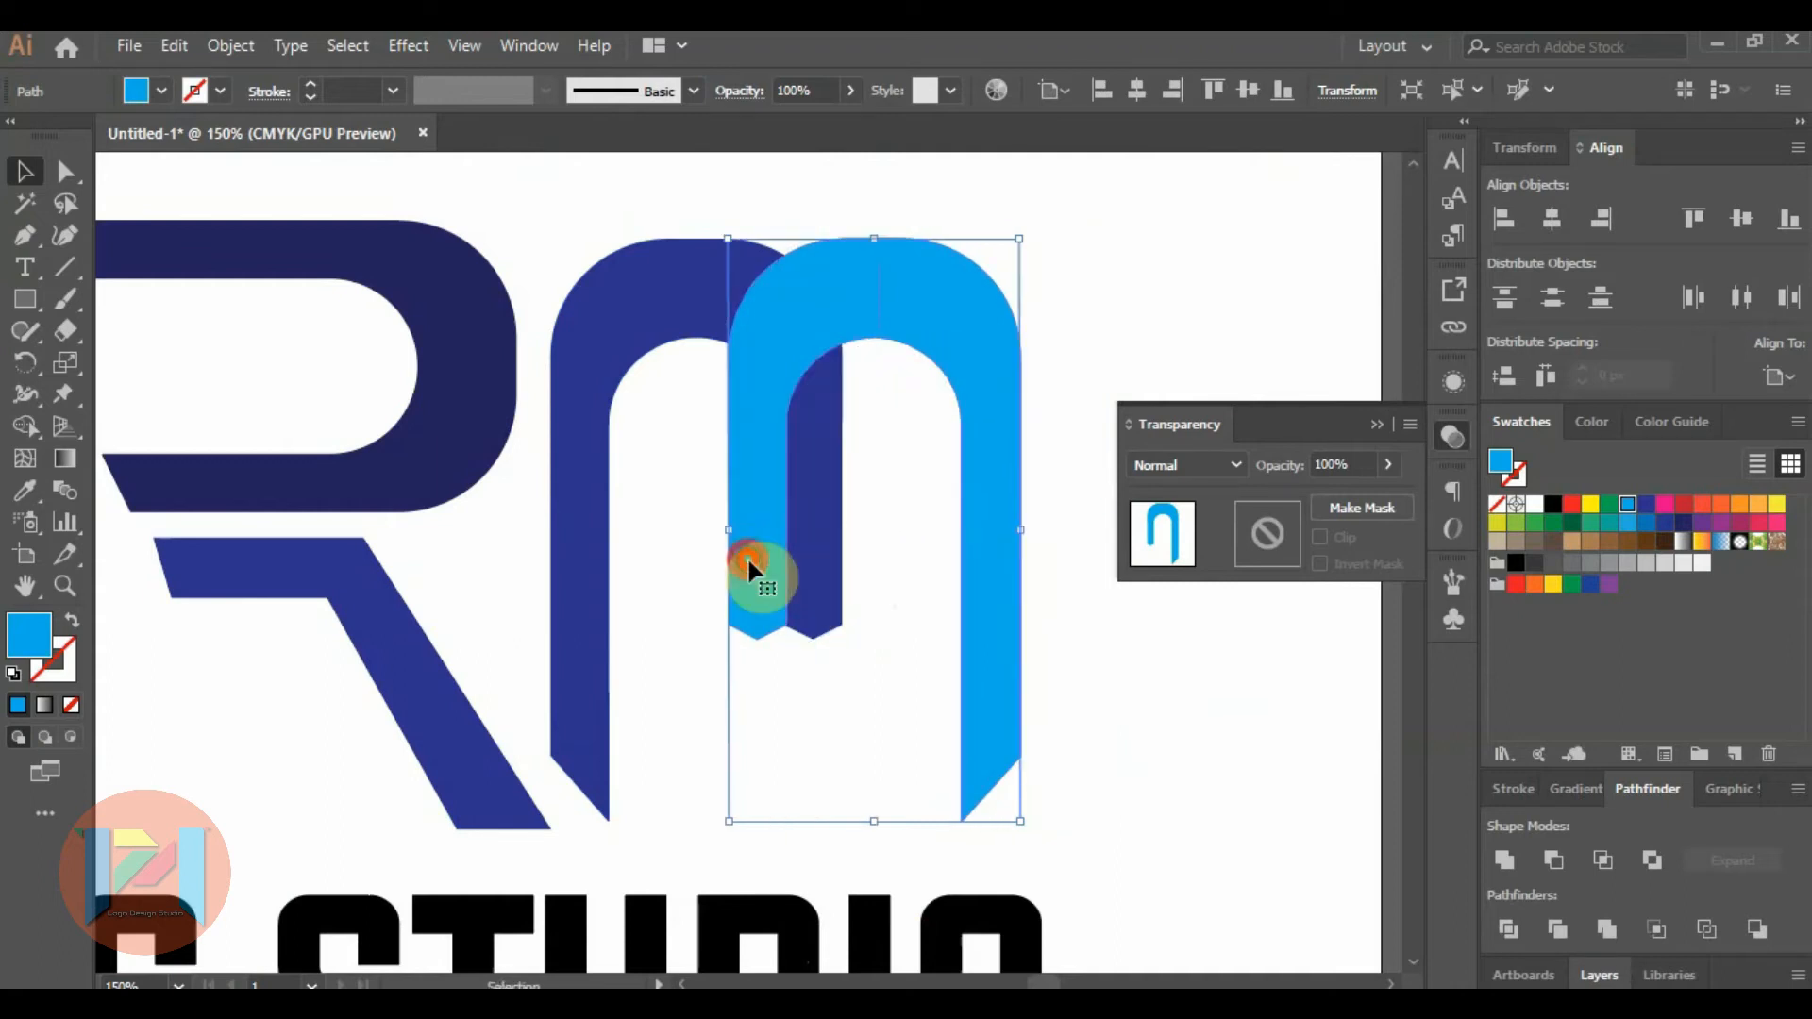
# Nudge the light blue arch right so its short stem partly covers the dark blue arch's short stem.
pyautogui.click(1122, 651)
pyautogui.scroll(2, 828, 618)
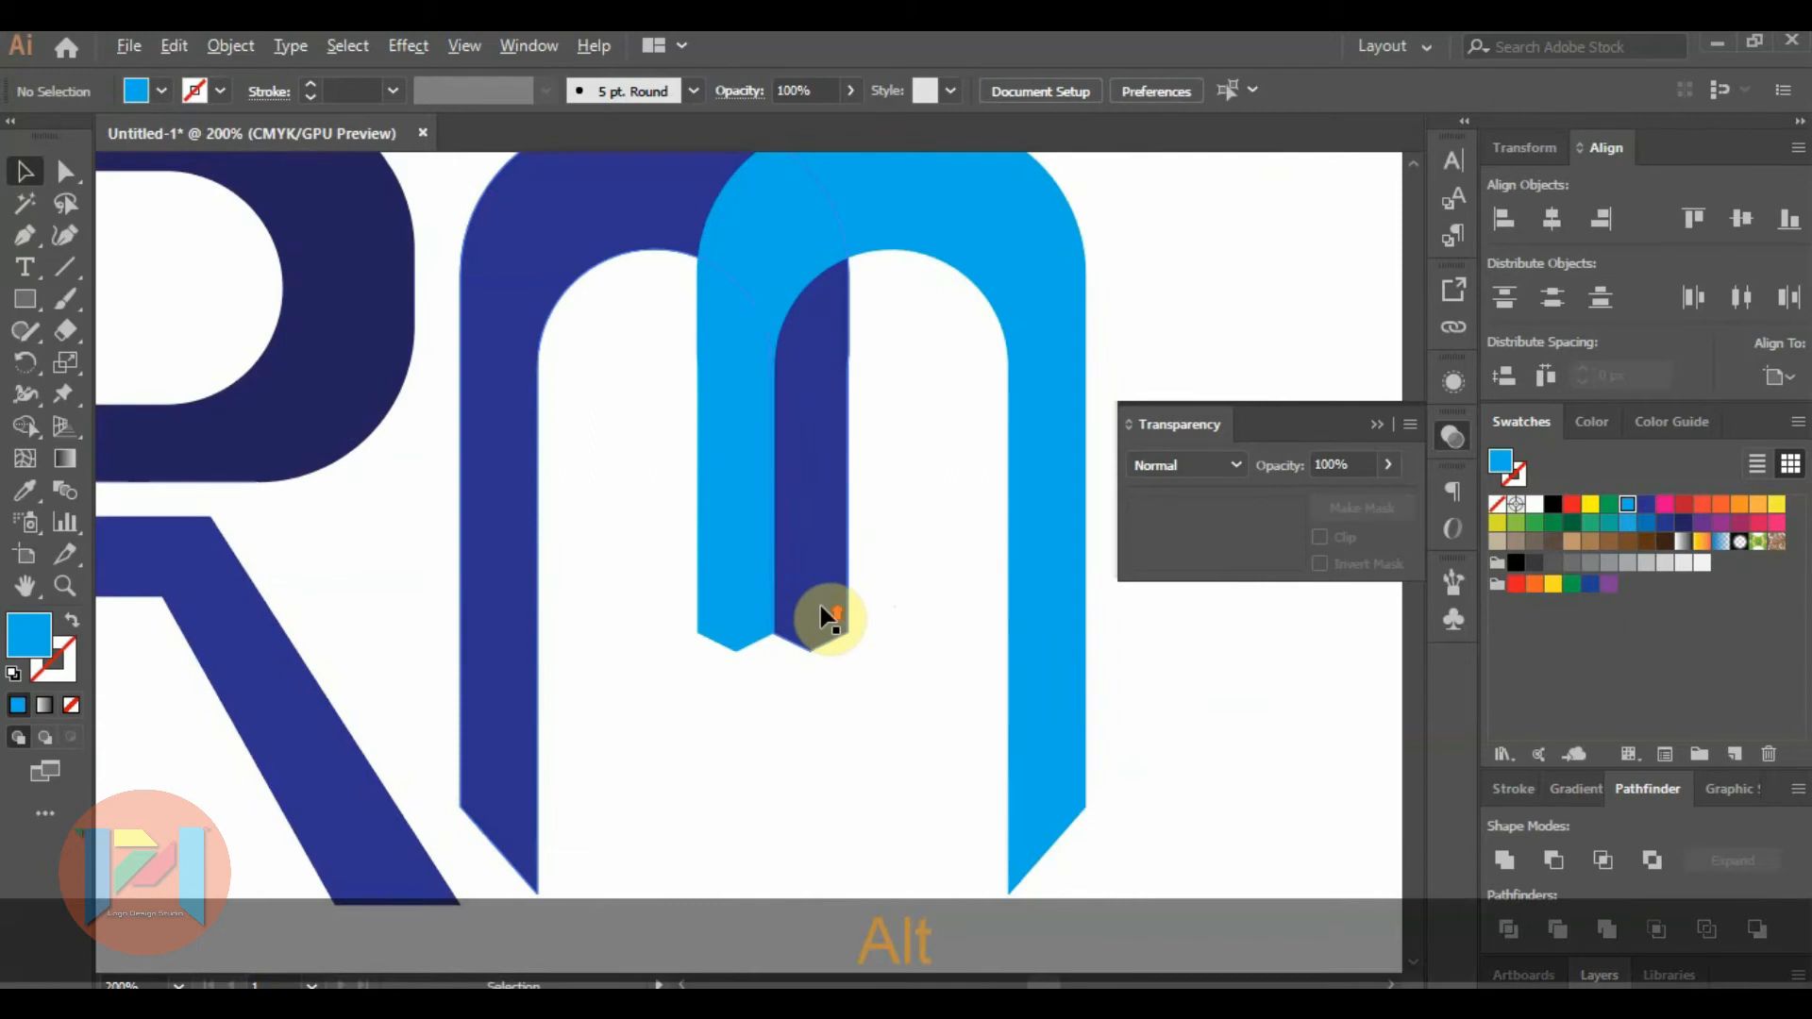
pyautogui.scroll(2, 828, 618)
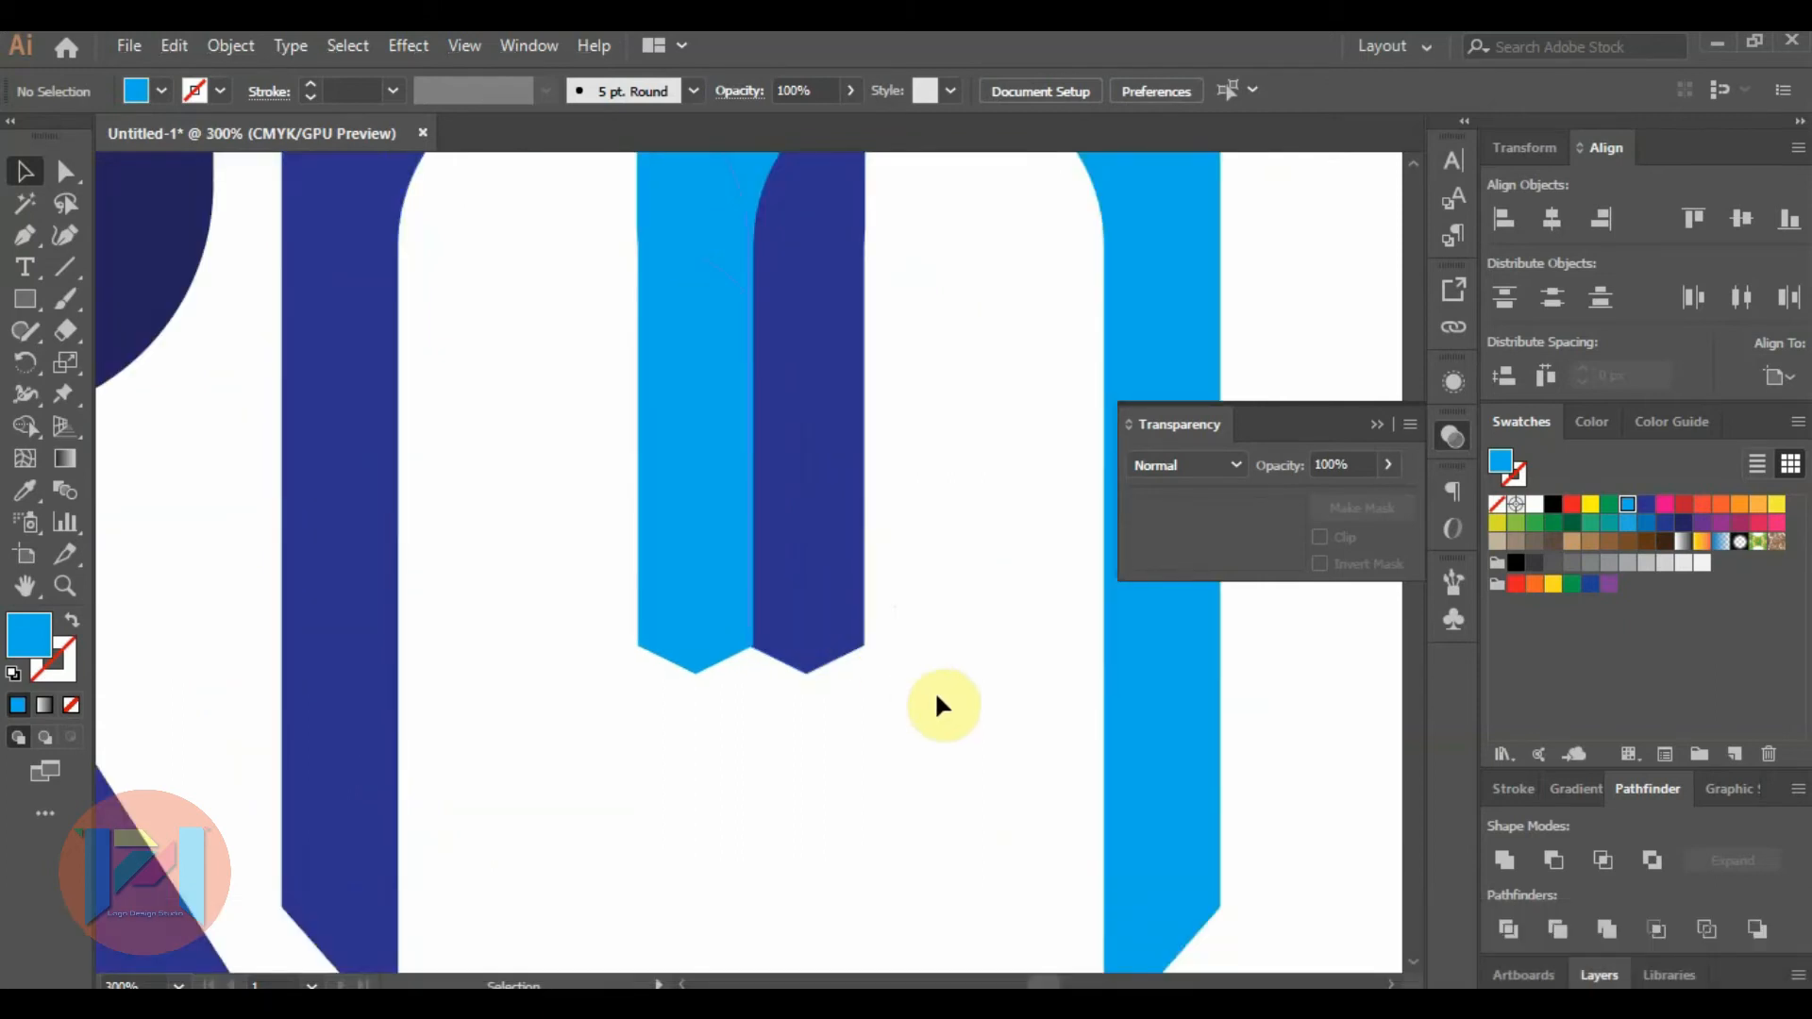
pyautogui.click(700, 618)
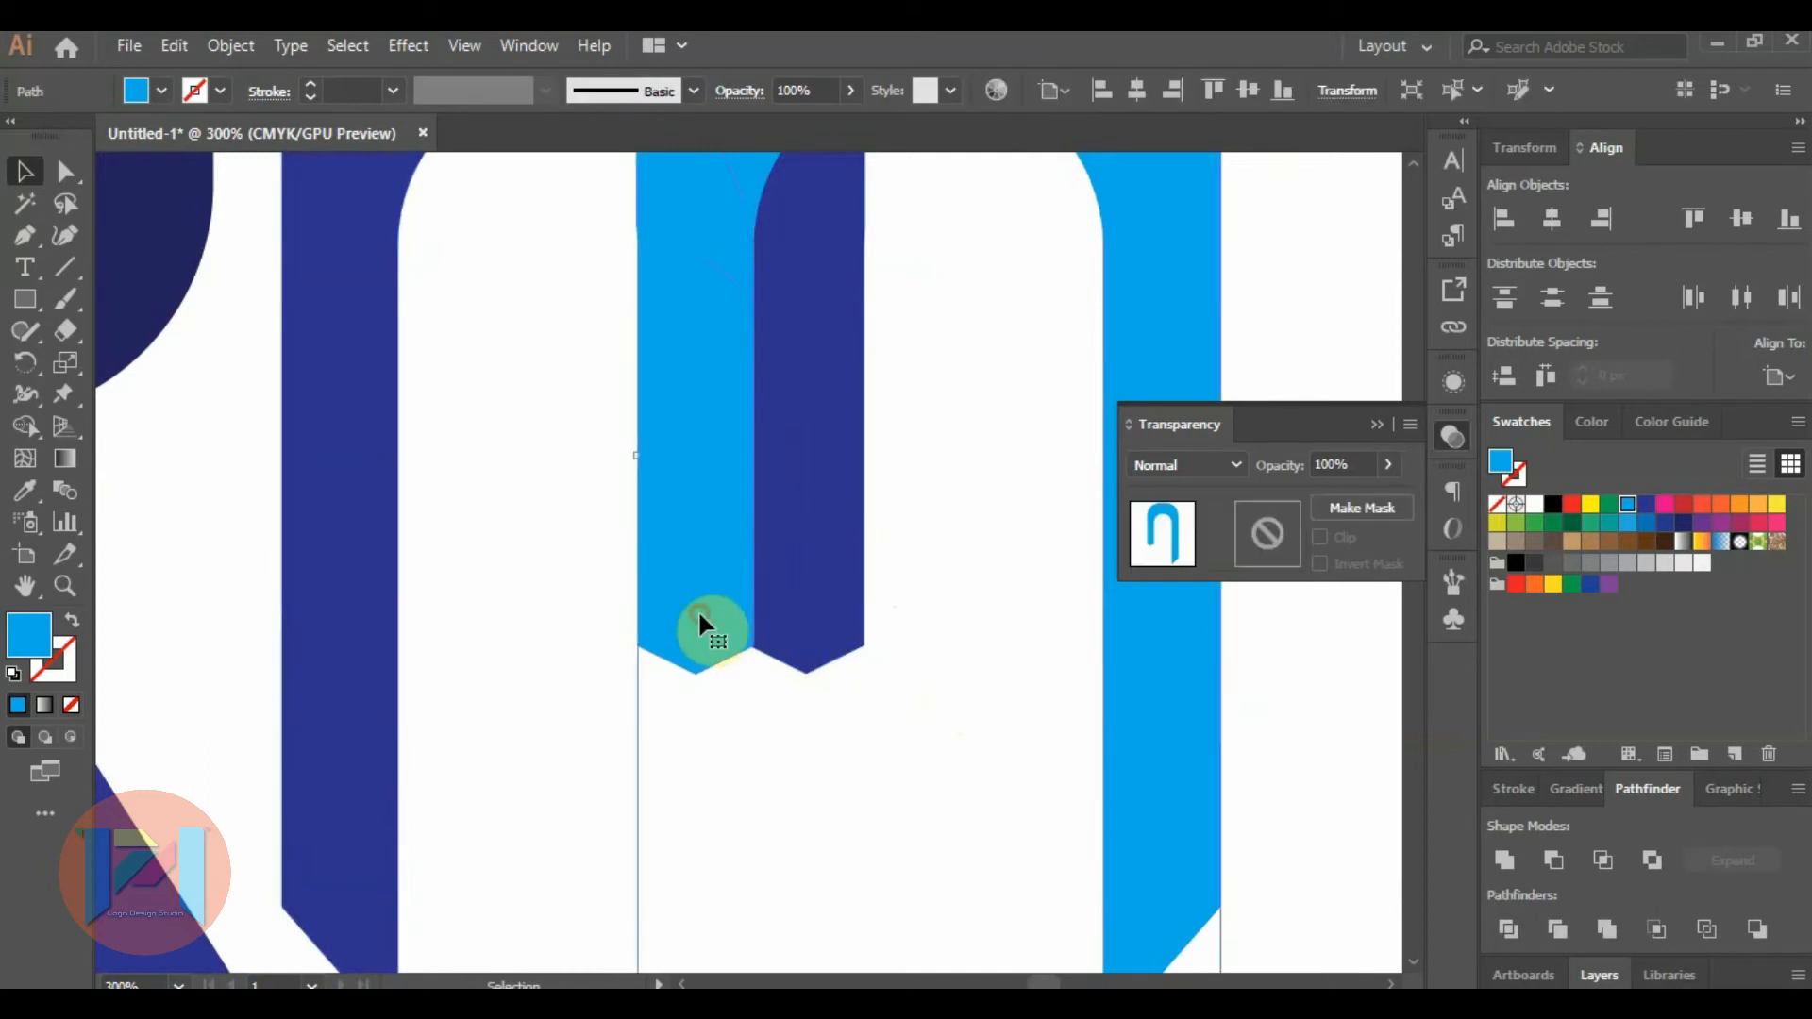
pyautogui.press('Right')
pyautogui.press('Right')
pyautogui.press('Right')
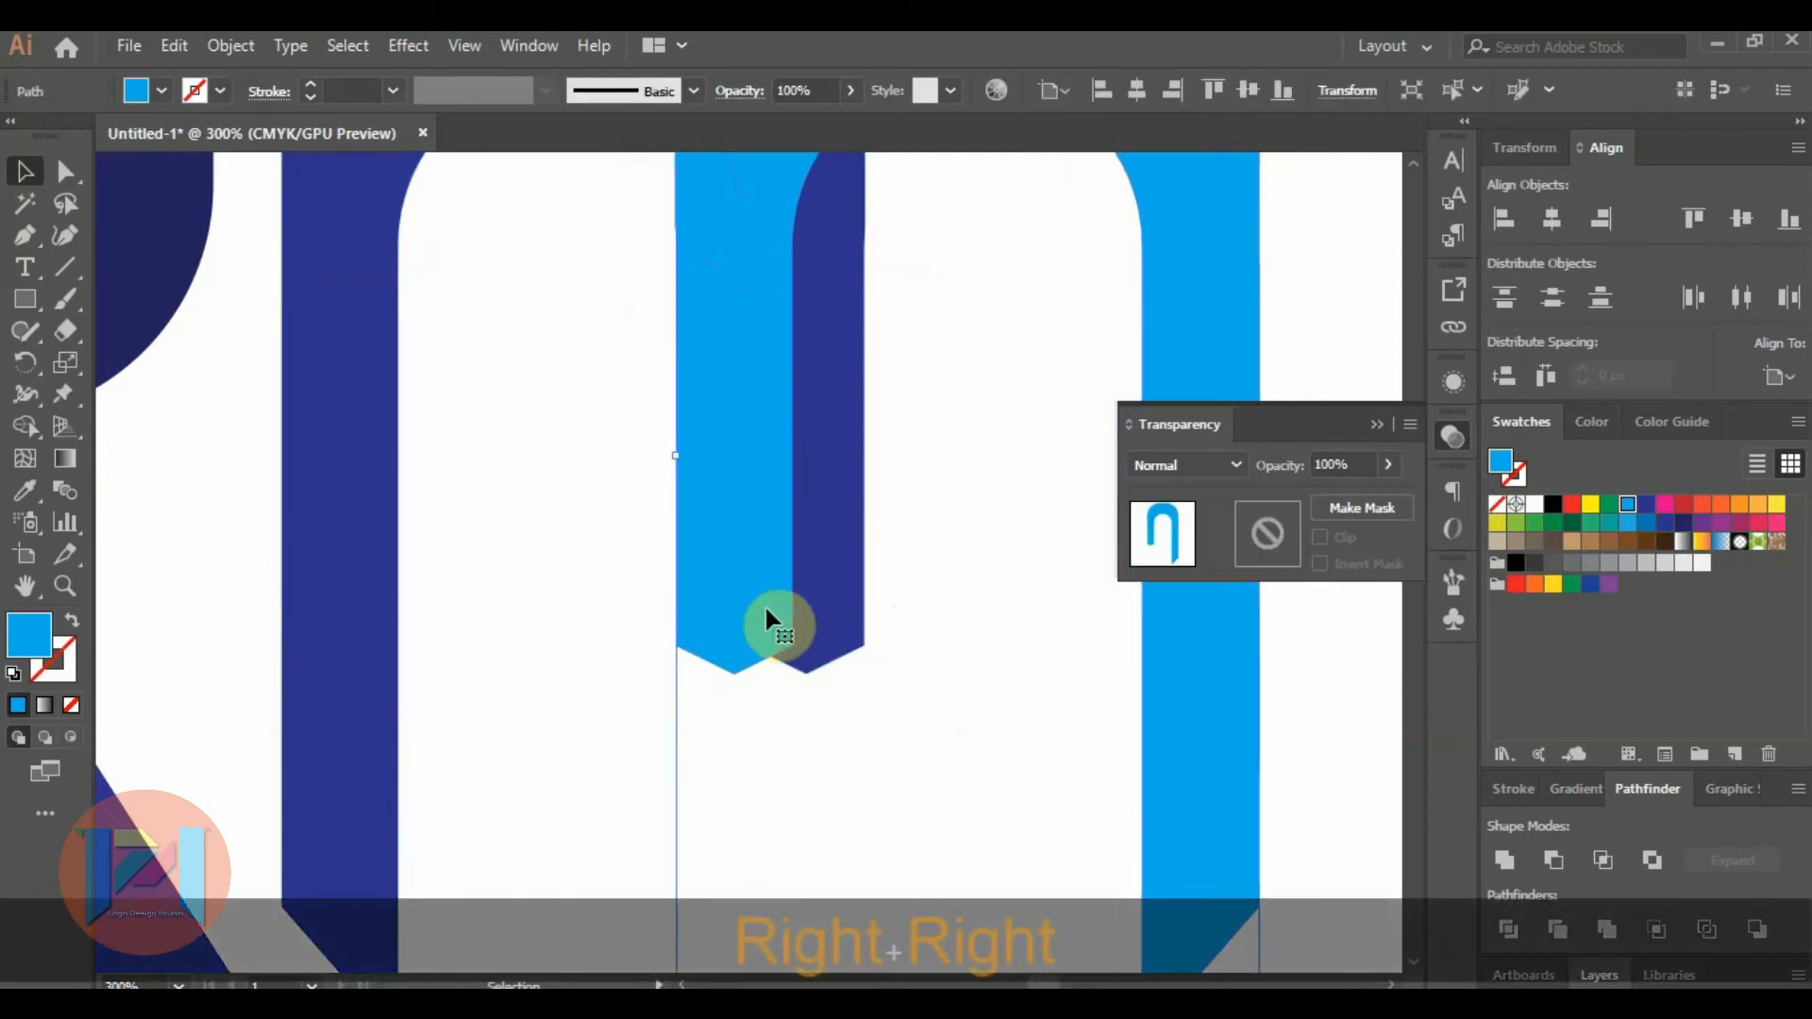
pyautogui.keyDown('alt'); pyautogui.scroll(-2, 836, 596); pyautogui.keyUp('alt')
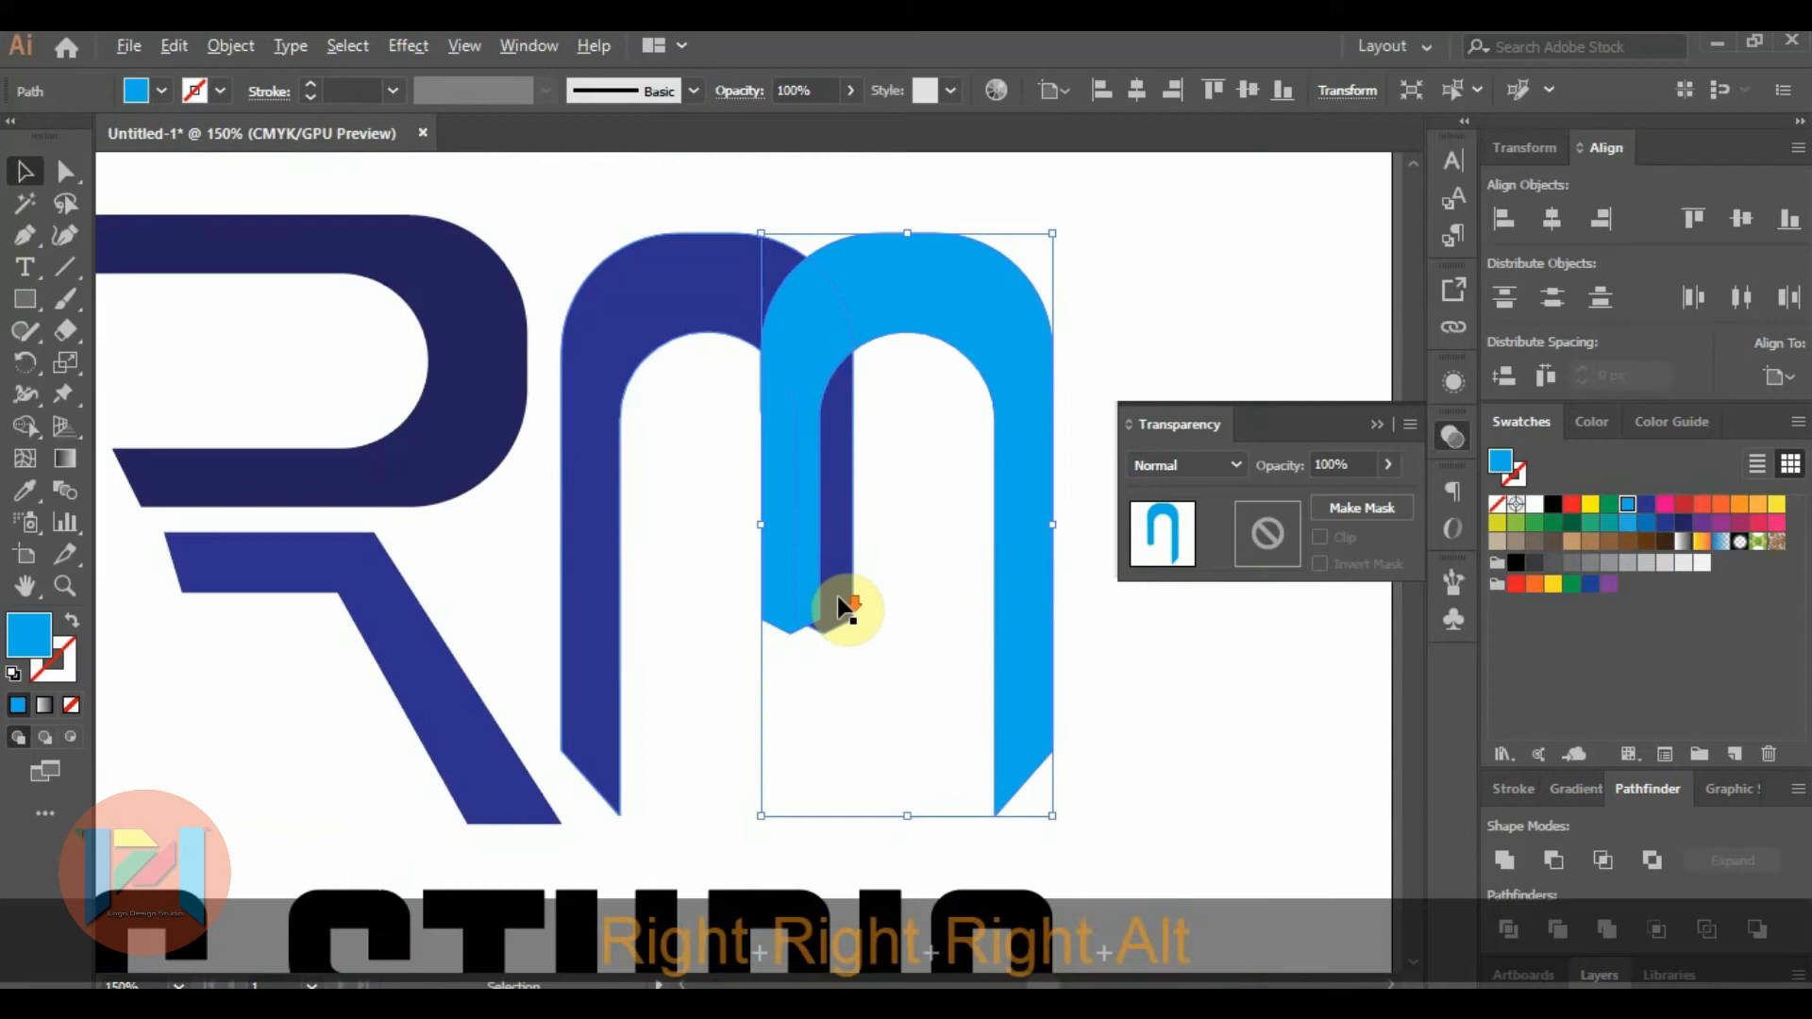
pyautogui.click(1227, 700)
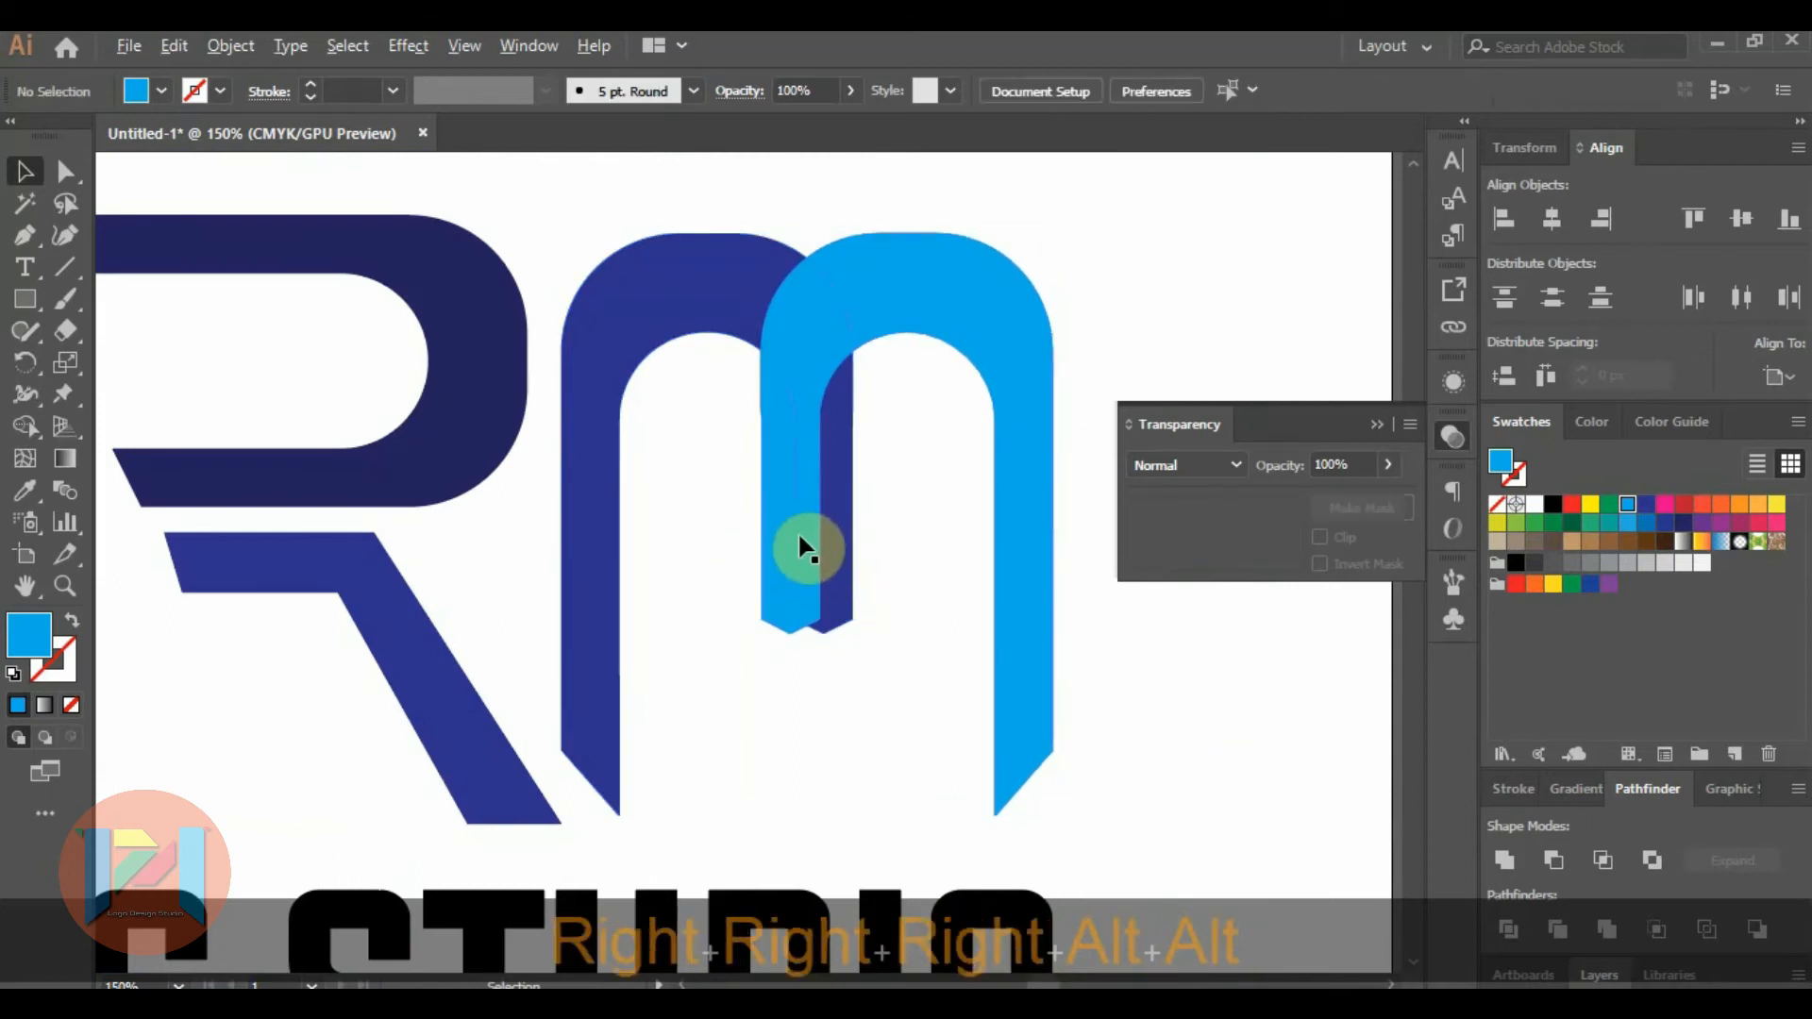
# Move the light blue arch right, leaving a narrow gap between its short stem and the dark blue arch.
pyautogui.keyDown('alt'); pyautogui.scroll(1, 796, 530); pyautogui.keyUp('alt')
pyautogui.moveTo(780, 550); pyautogui.dragTo(917, 546)
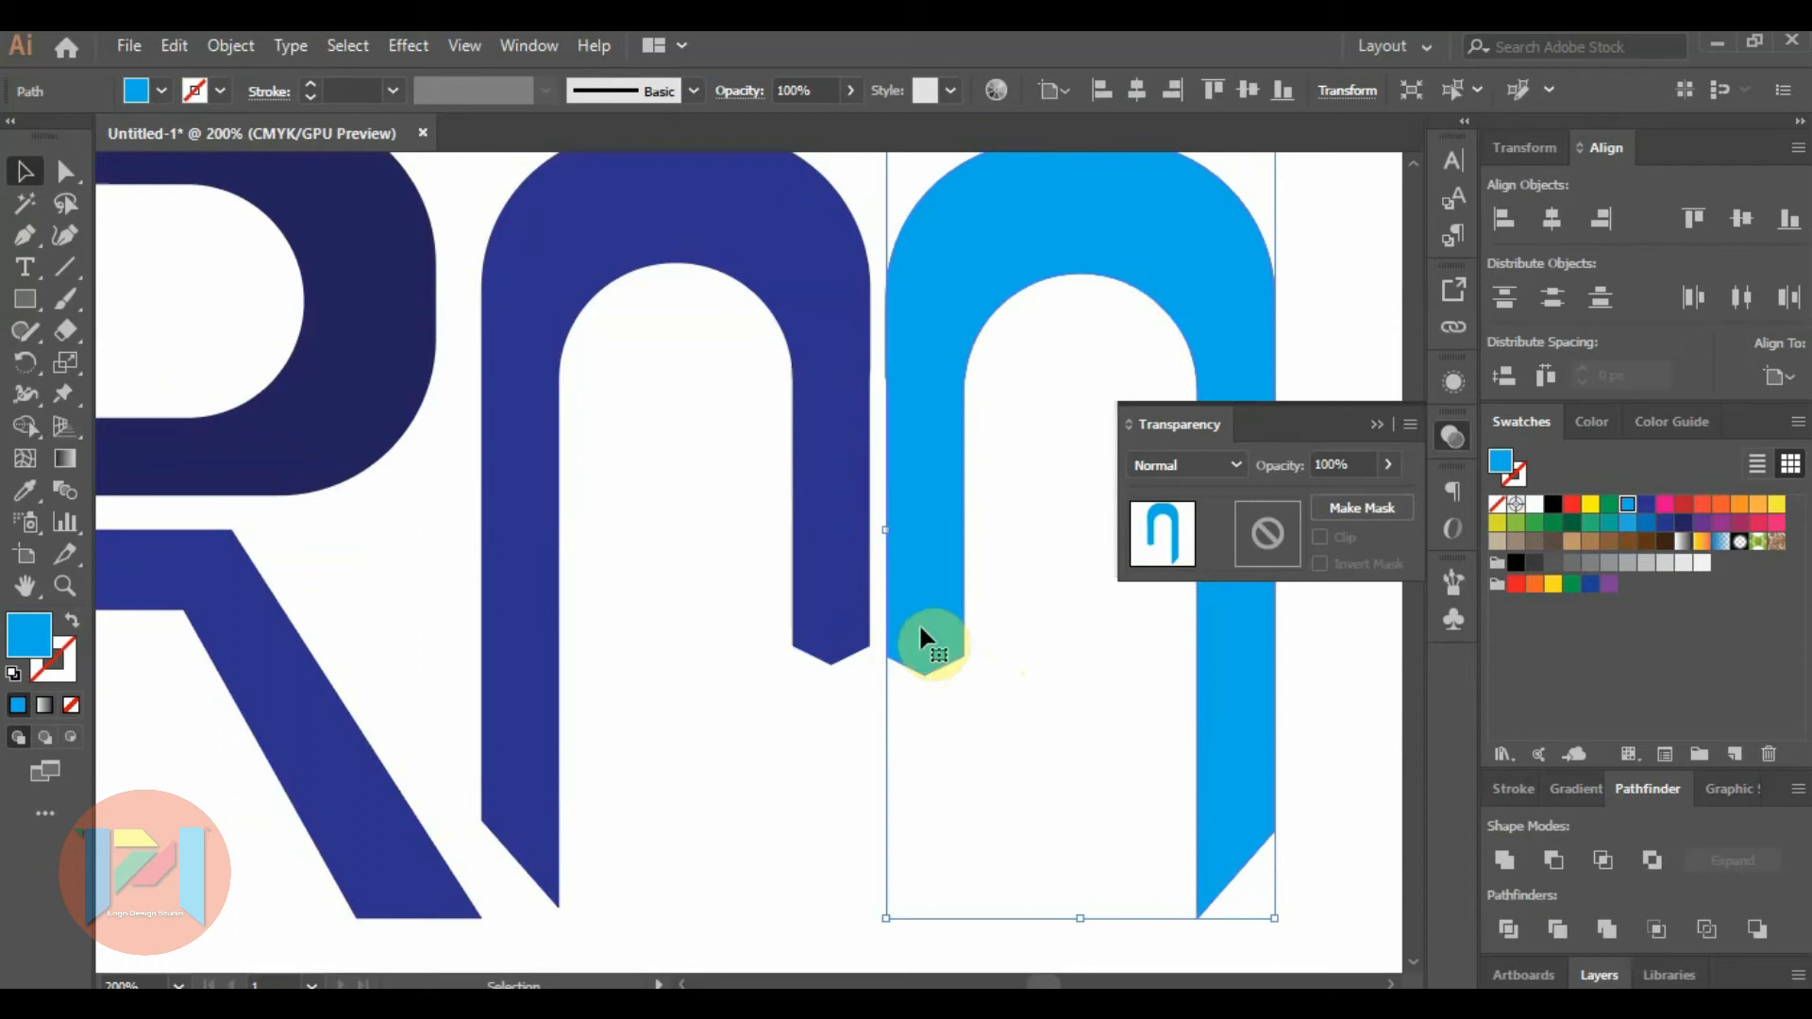
pyautogui.keyDown('alt'); pyautogui.scroll(1, 969, 637); pyautogui.keyUp('alt')
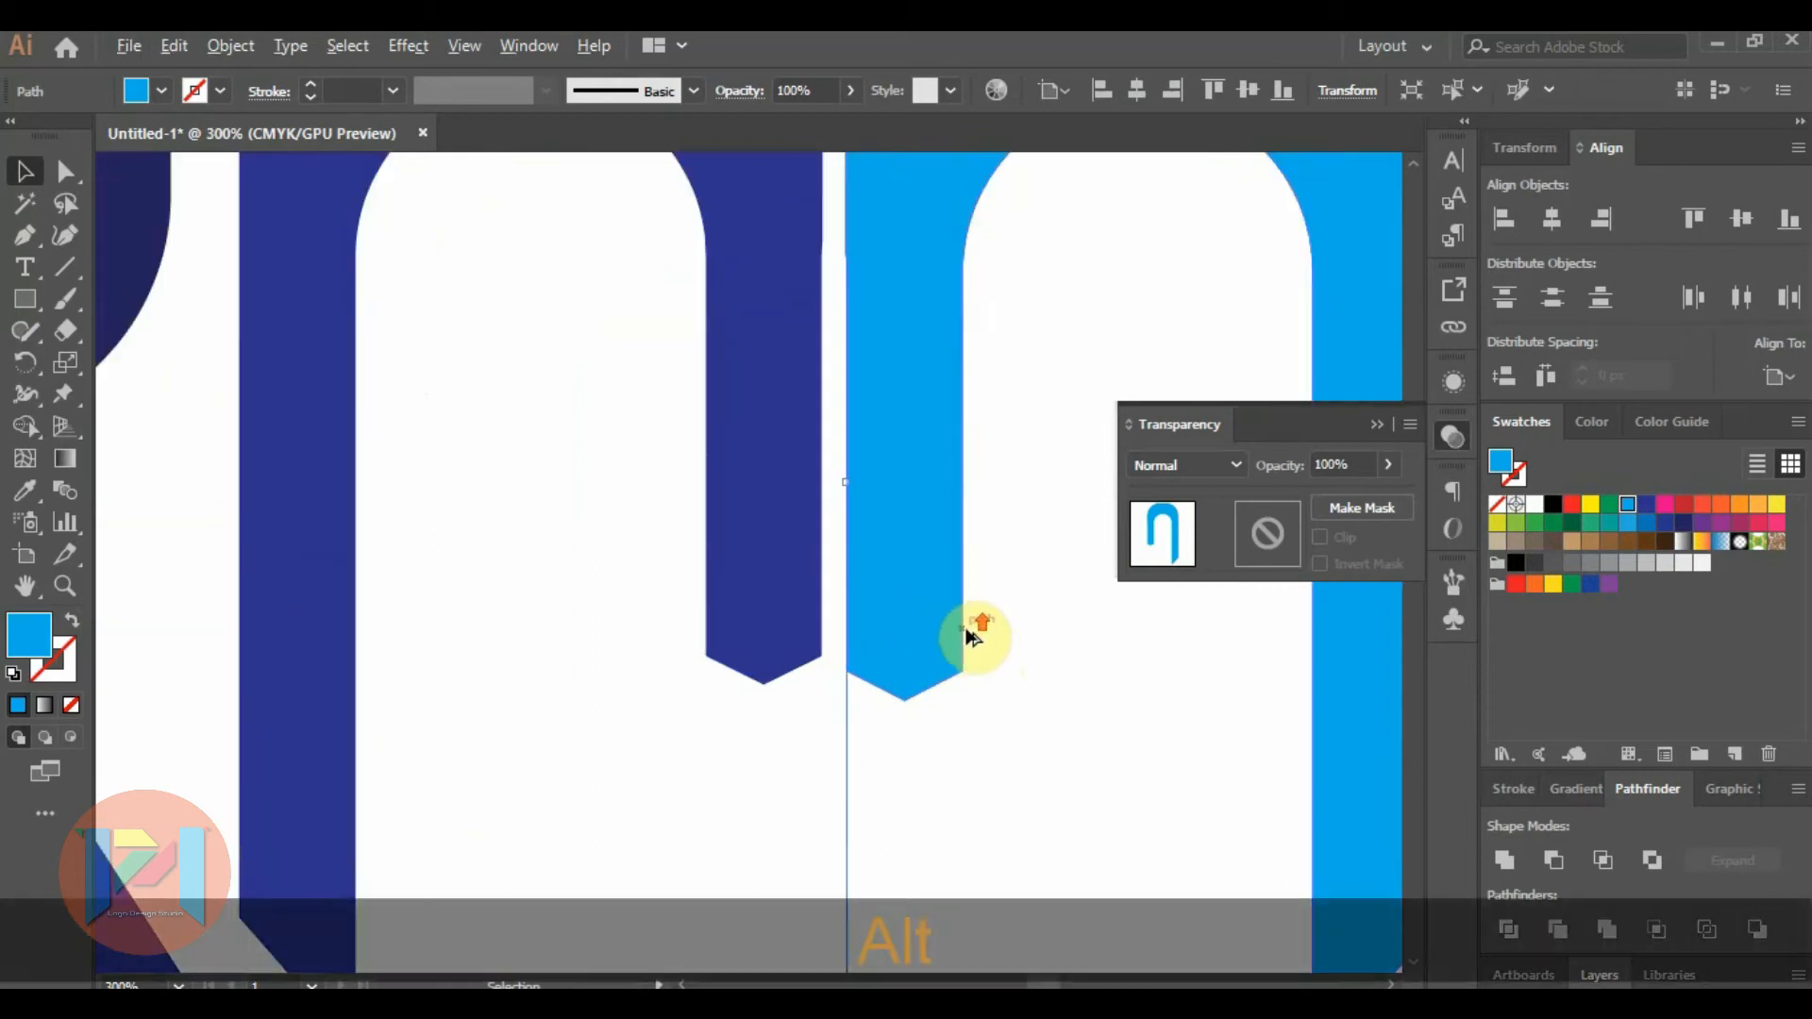
pyautogui.click(1028, 624)
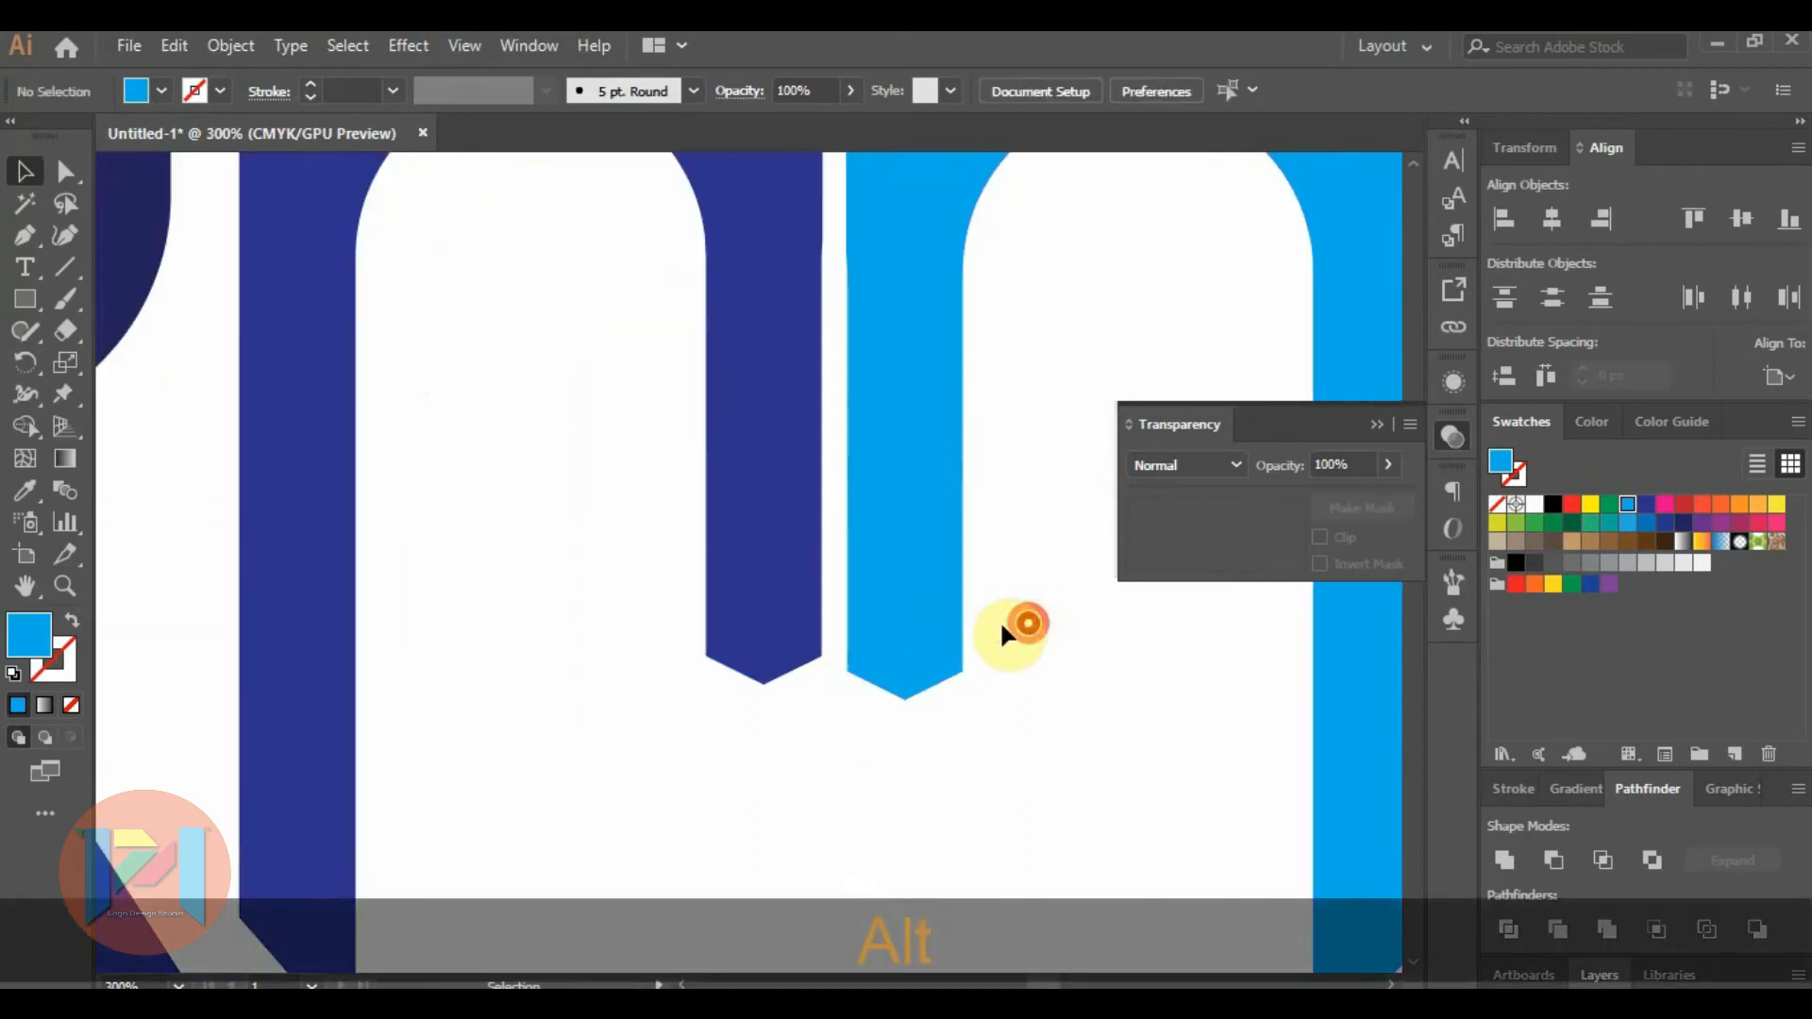
# Draw a closed, slanted four-sided shape with the Pen tool across the lower end of the light blue arch's short stem.
pyautogui.click(13, 238)
pyautogui.click(830, 571)
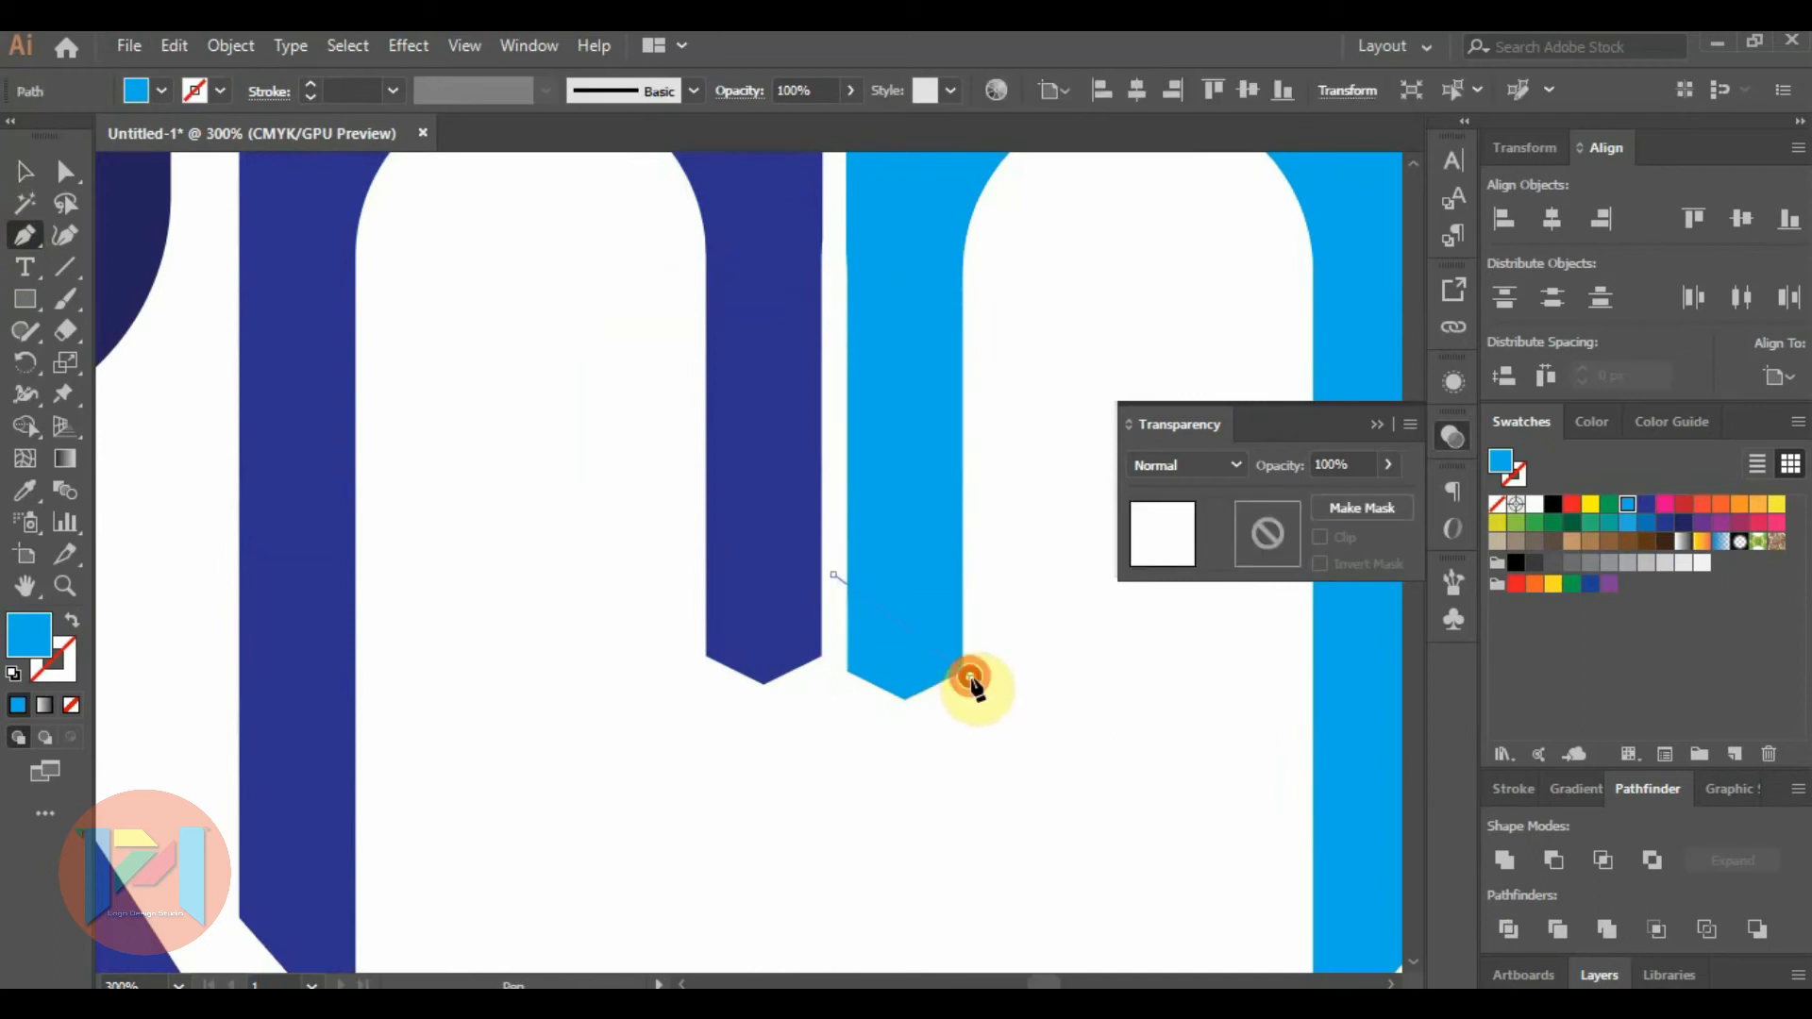
pyautogui.click(969, 675)
pyautogui.click(903, 823)
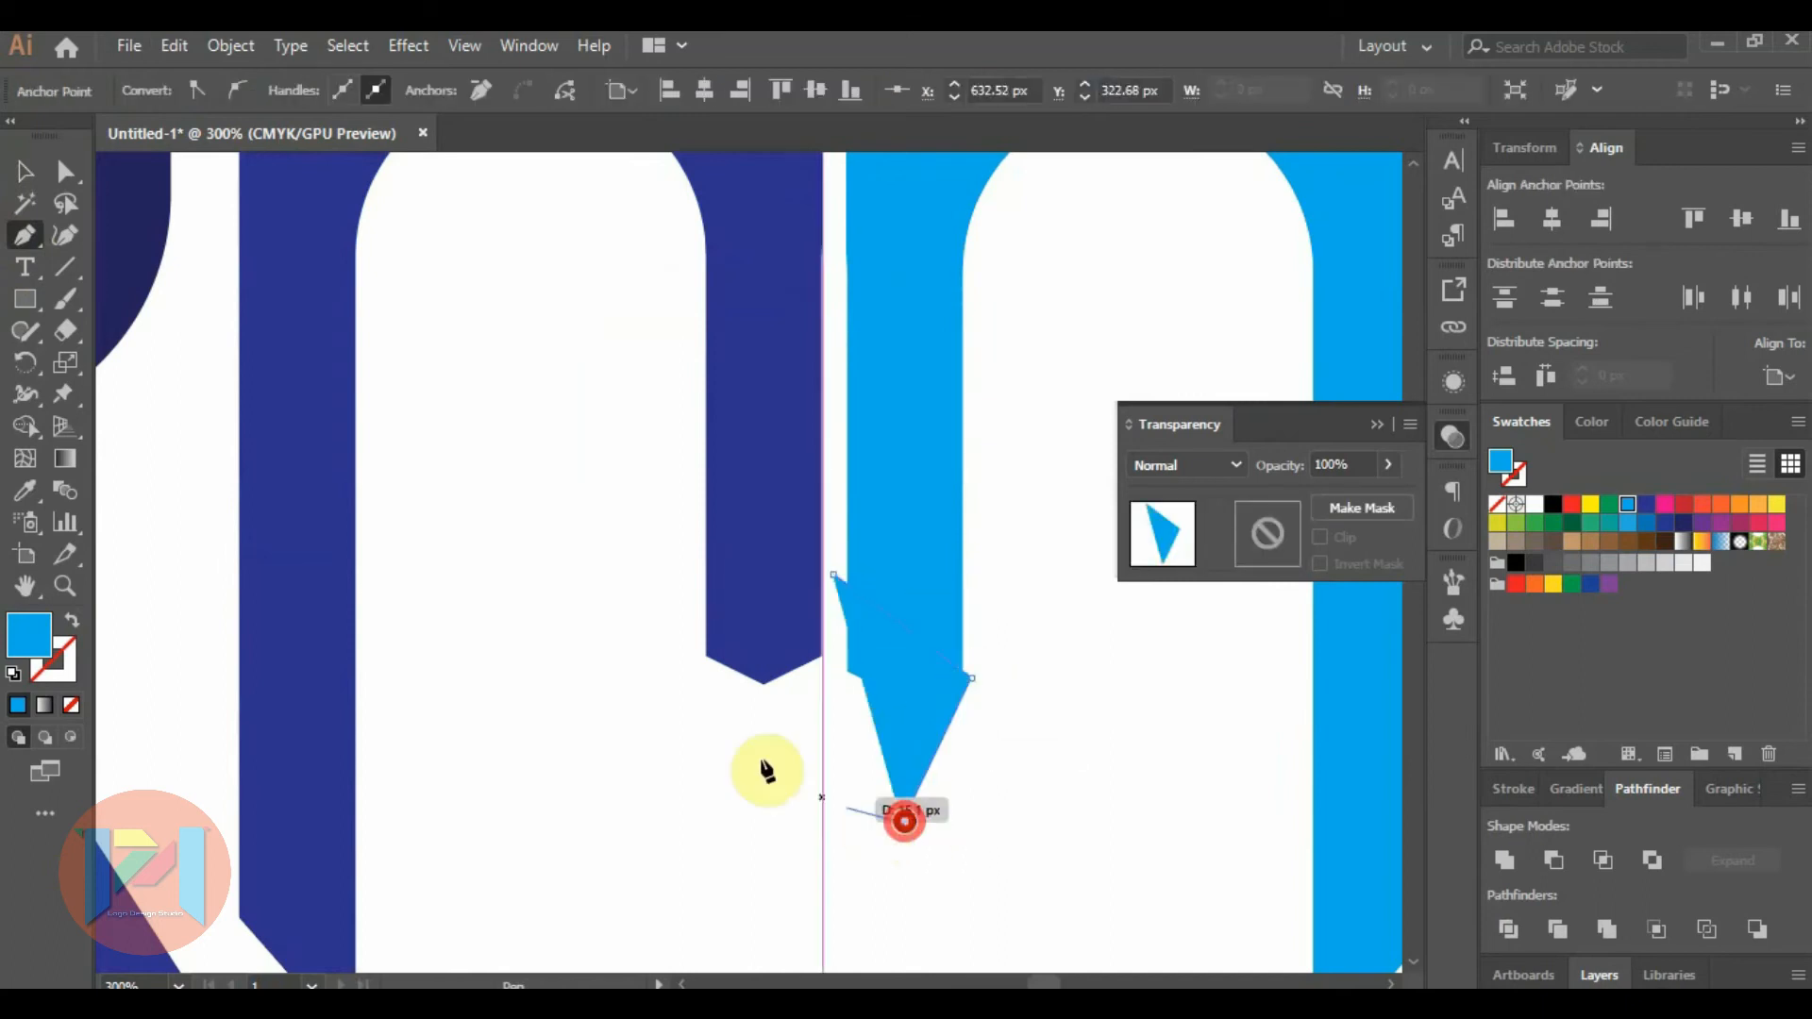
pyautogui.click(756, 754)
pyautogui.click(831, 572)
# Subtract the four-sided shape from the light blue arch so its short stem ends in a single slant.
pyautogui.click(25, 171)
pyautogui.press('shift')
pyautogui.keyDown('shift'); pyautogui.click(917, 441); pyautogui.keyUp('shift')
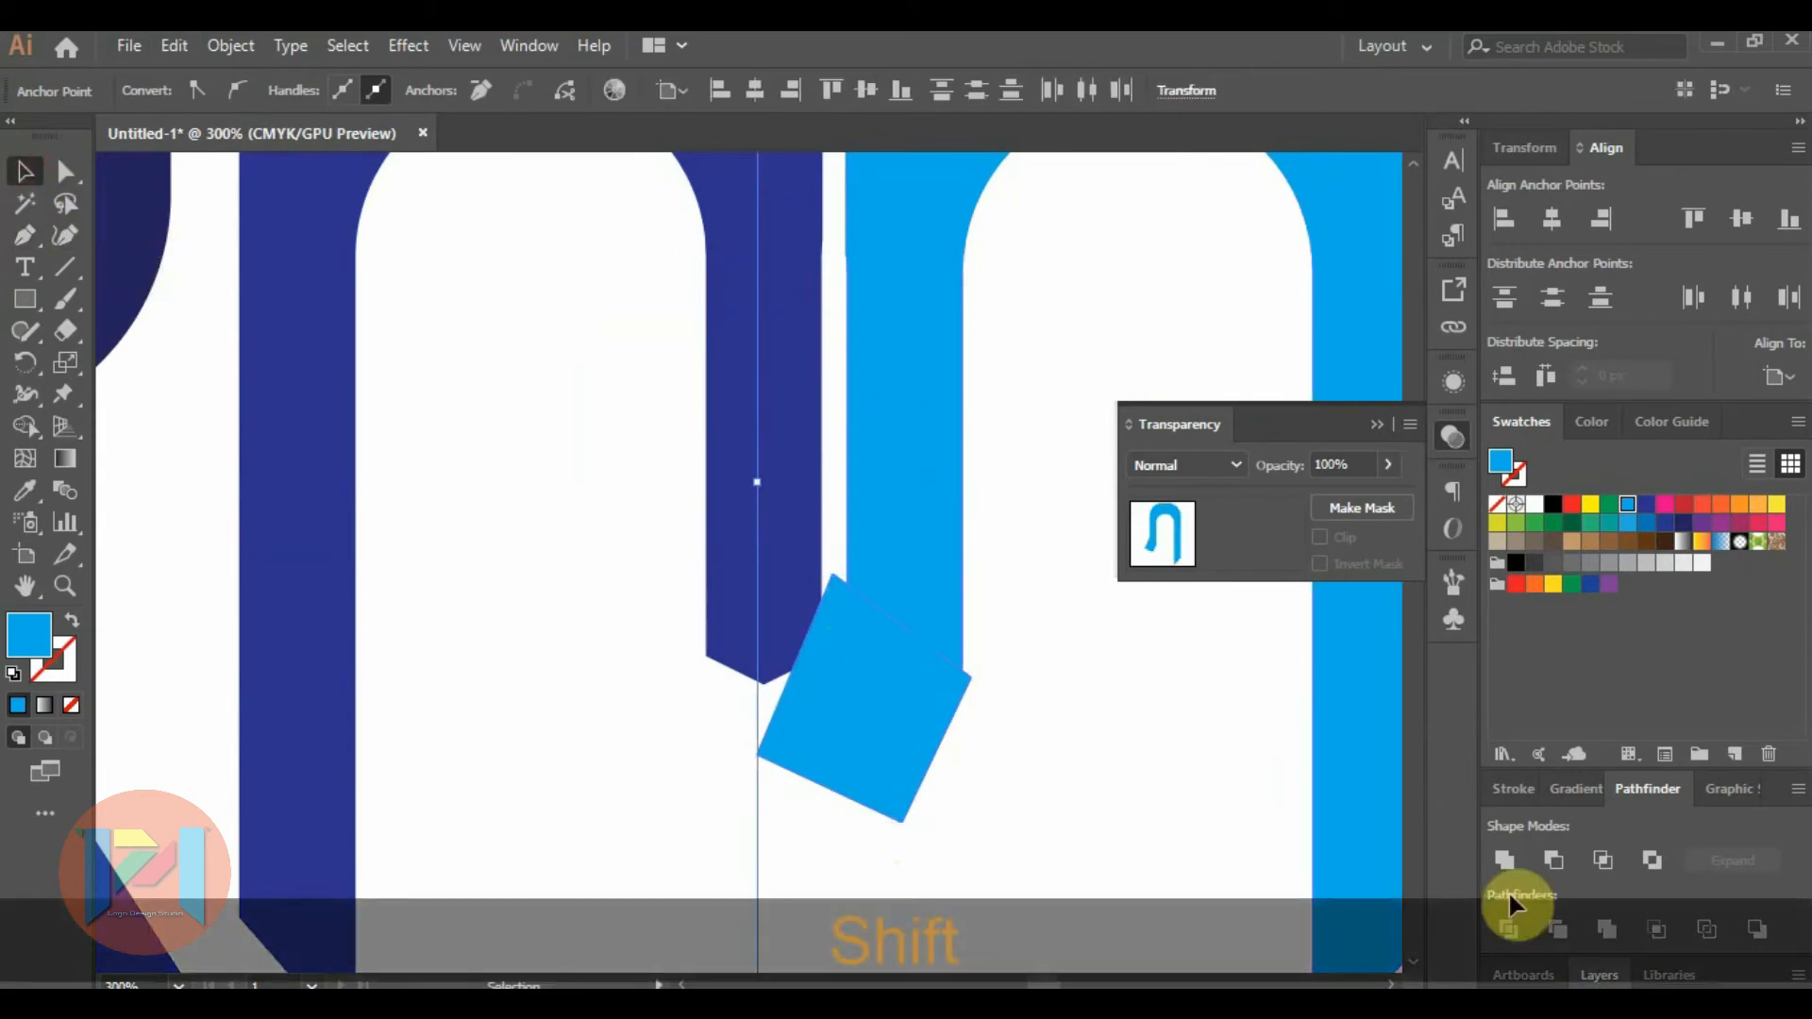
pyautogui.click(1551, 861)
pyautogui.click(791, 674)
pyautogui.scroll(-4, 787, 668)
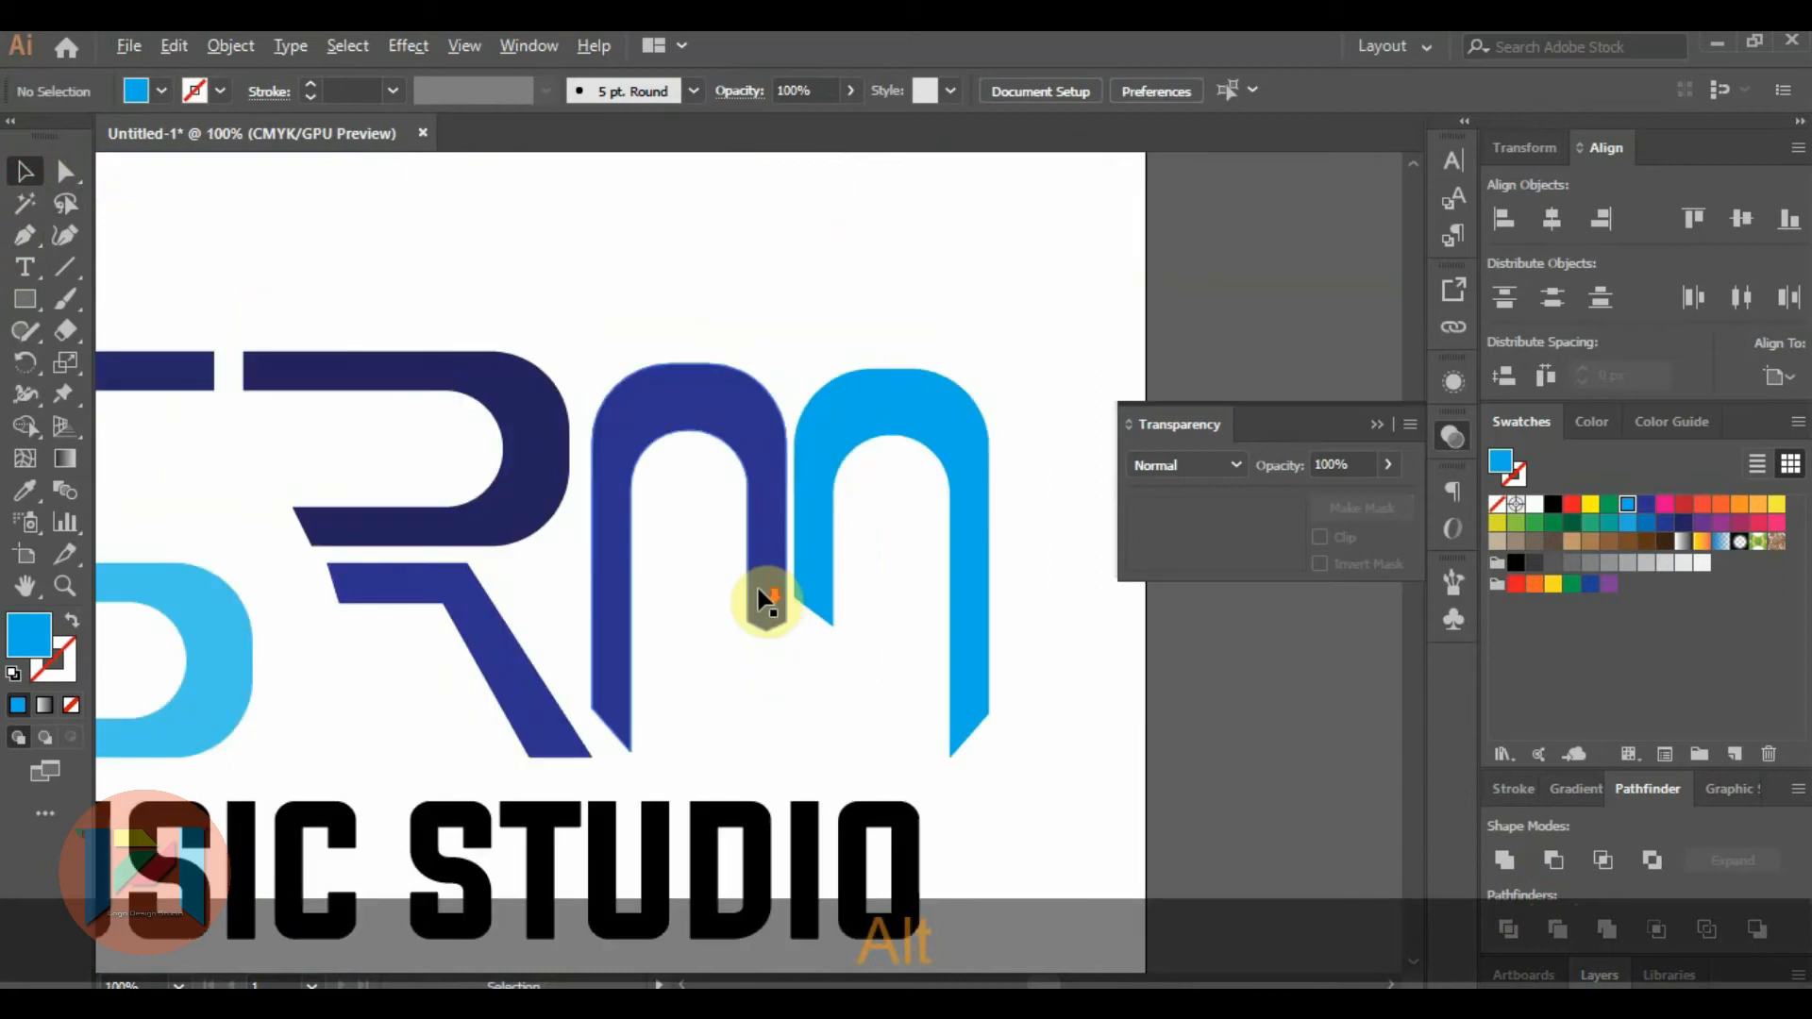
# Delete the dark blue arch and put a duplicate of the light blue arch in its place.
pyautogui.click(758, 590)
pyautogui.press('Delete')
pyautogui.click(830, 505)
pyautogui.moveTo(829, 506); pyautogui.dragTo(621, 502)
# Mirror the duplicate arch horizontally and move the original left so their short stems meet in a shared point.
pyautogui.rightClick(621, 502)
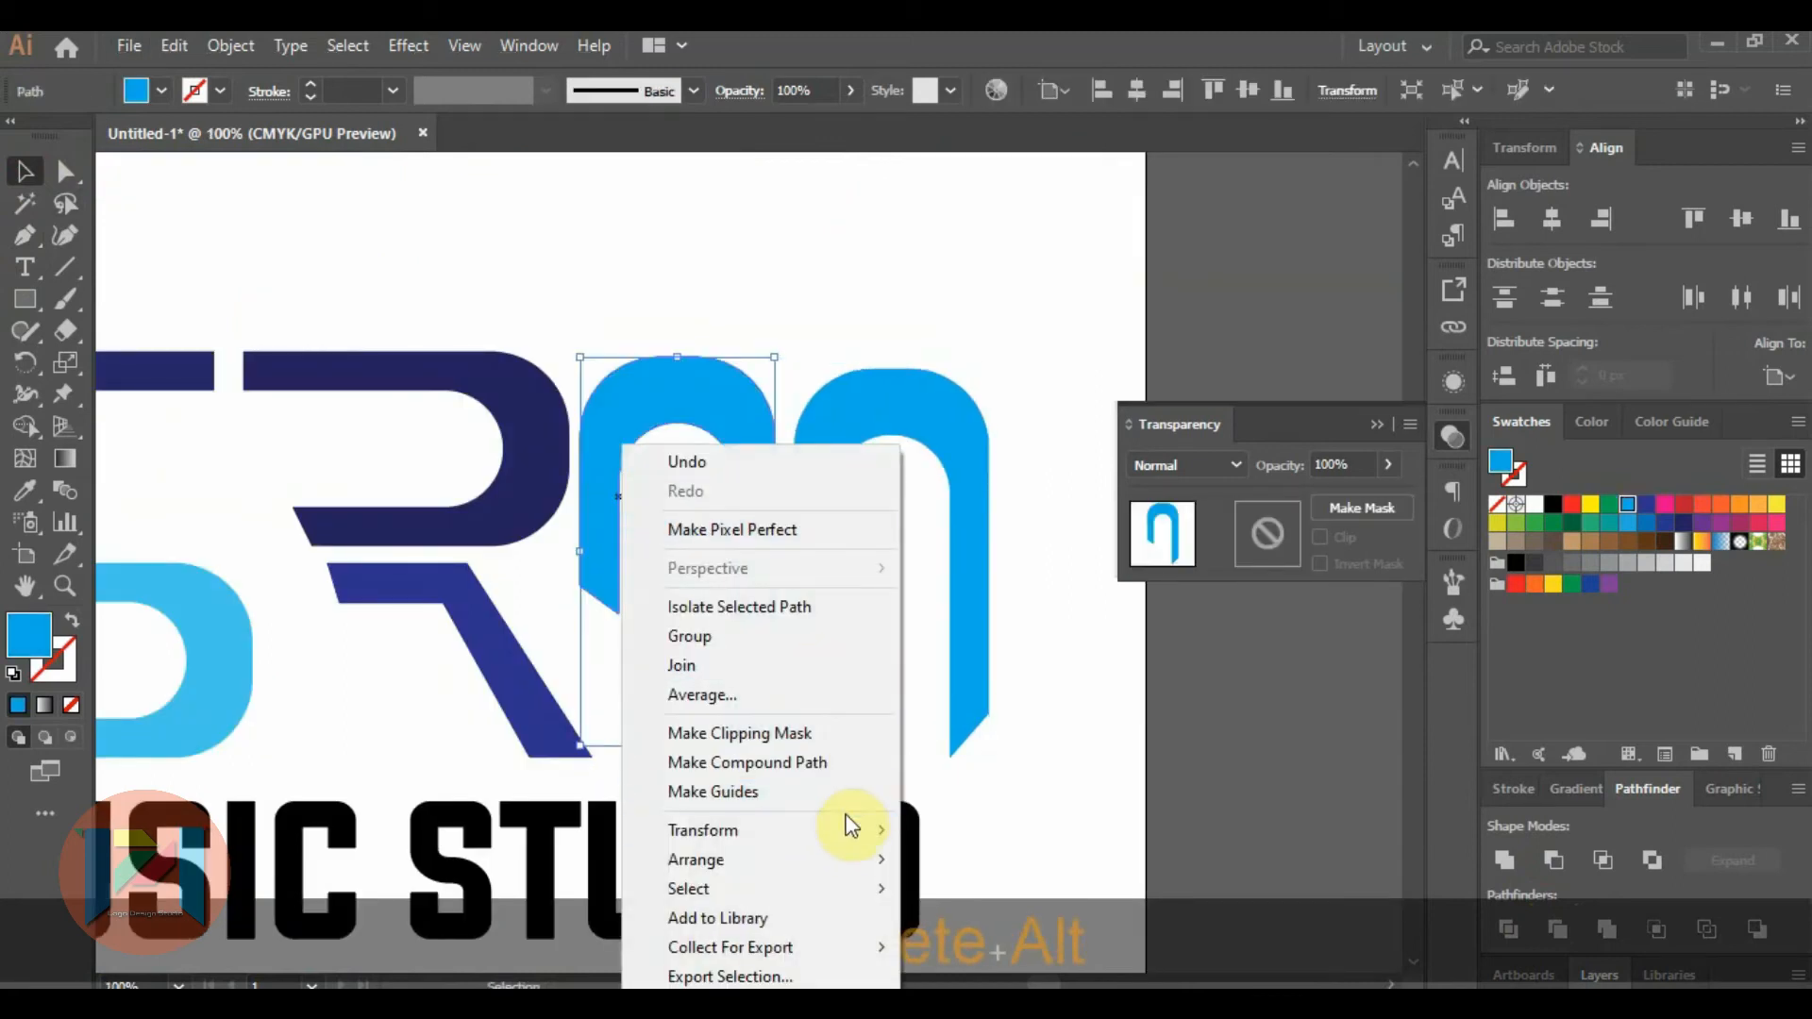
pyautogui.moveTo(843, 821)
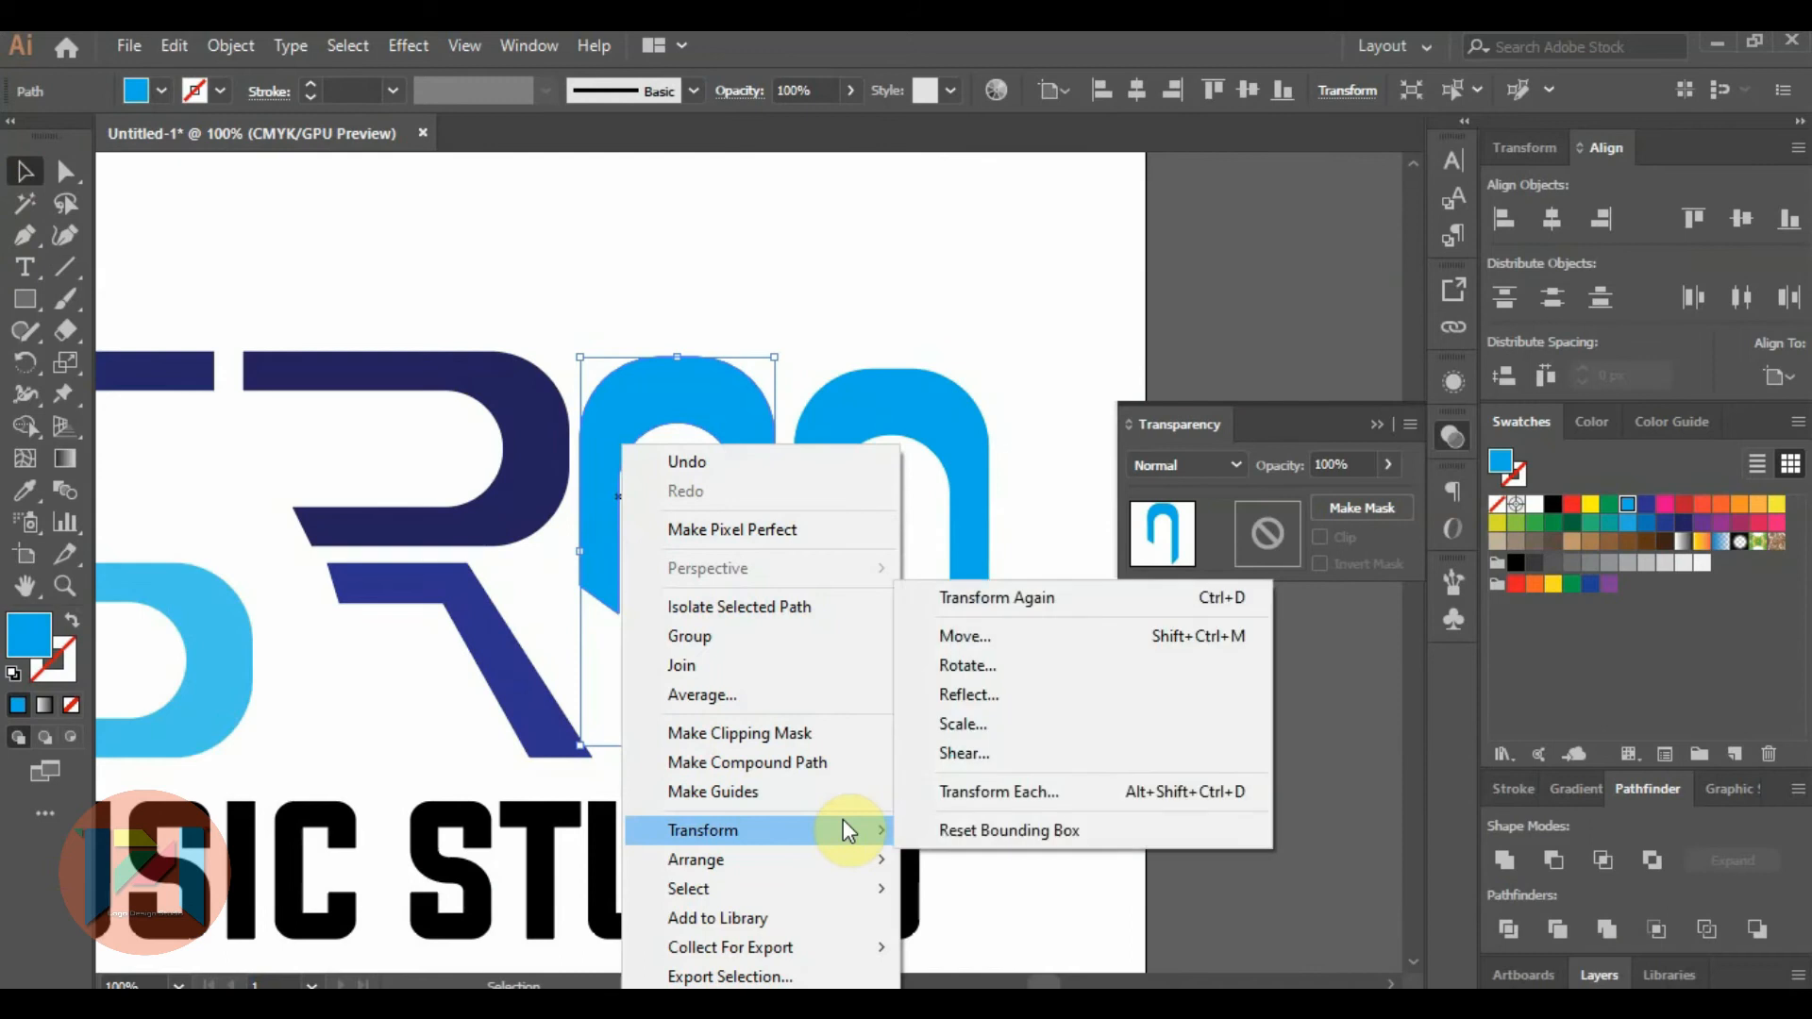
pyautogui.click(957, 695)
pyautogui.click(1285, 693)
pyautogui.moveTo(815, 462); pyautogui.dragTo(716, 460)
# Fill the M's left arch and the diagonal leg of the R with the dark navy swatch.
pyautogui.click(606, 396)
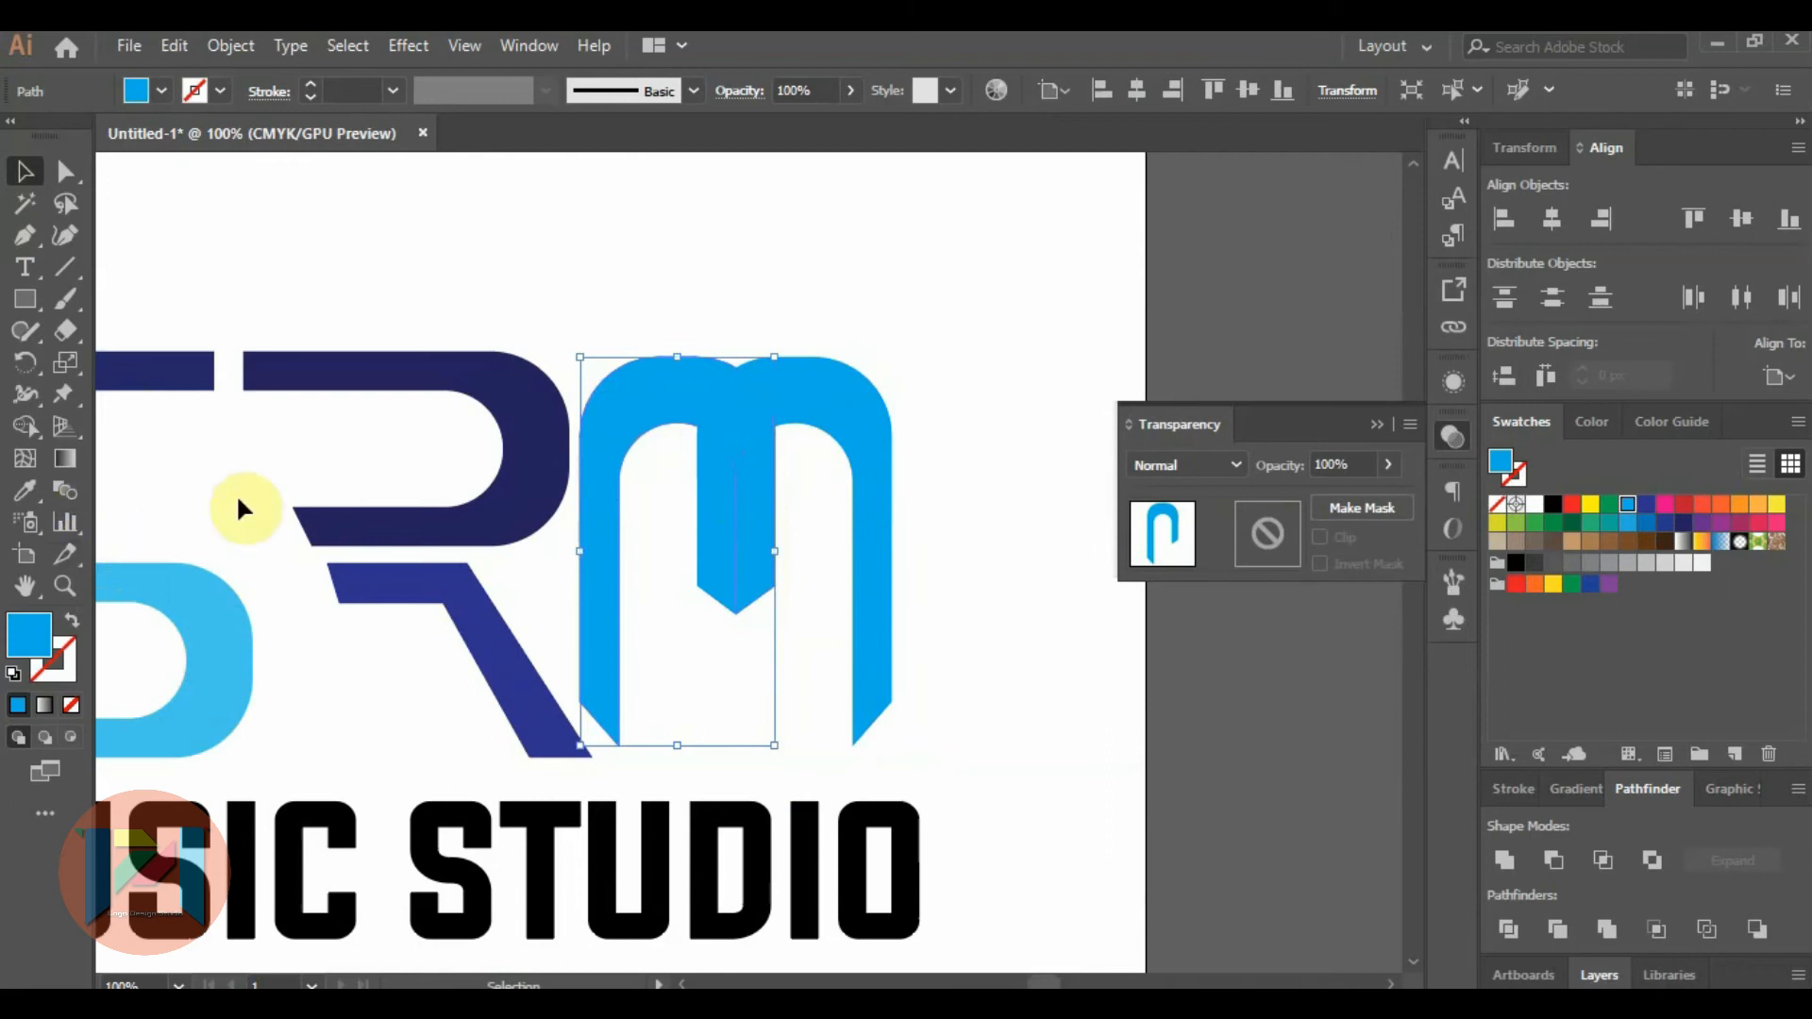
pyautogui.click(1675, 525)
pyautogui.click(1682, 522)
pyautogui.click(478, 656)
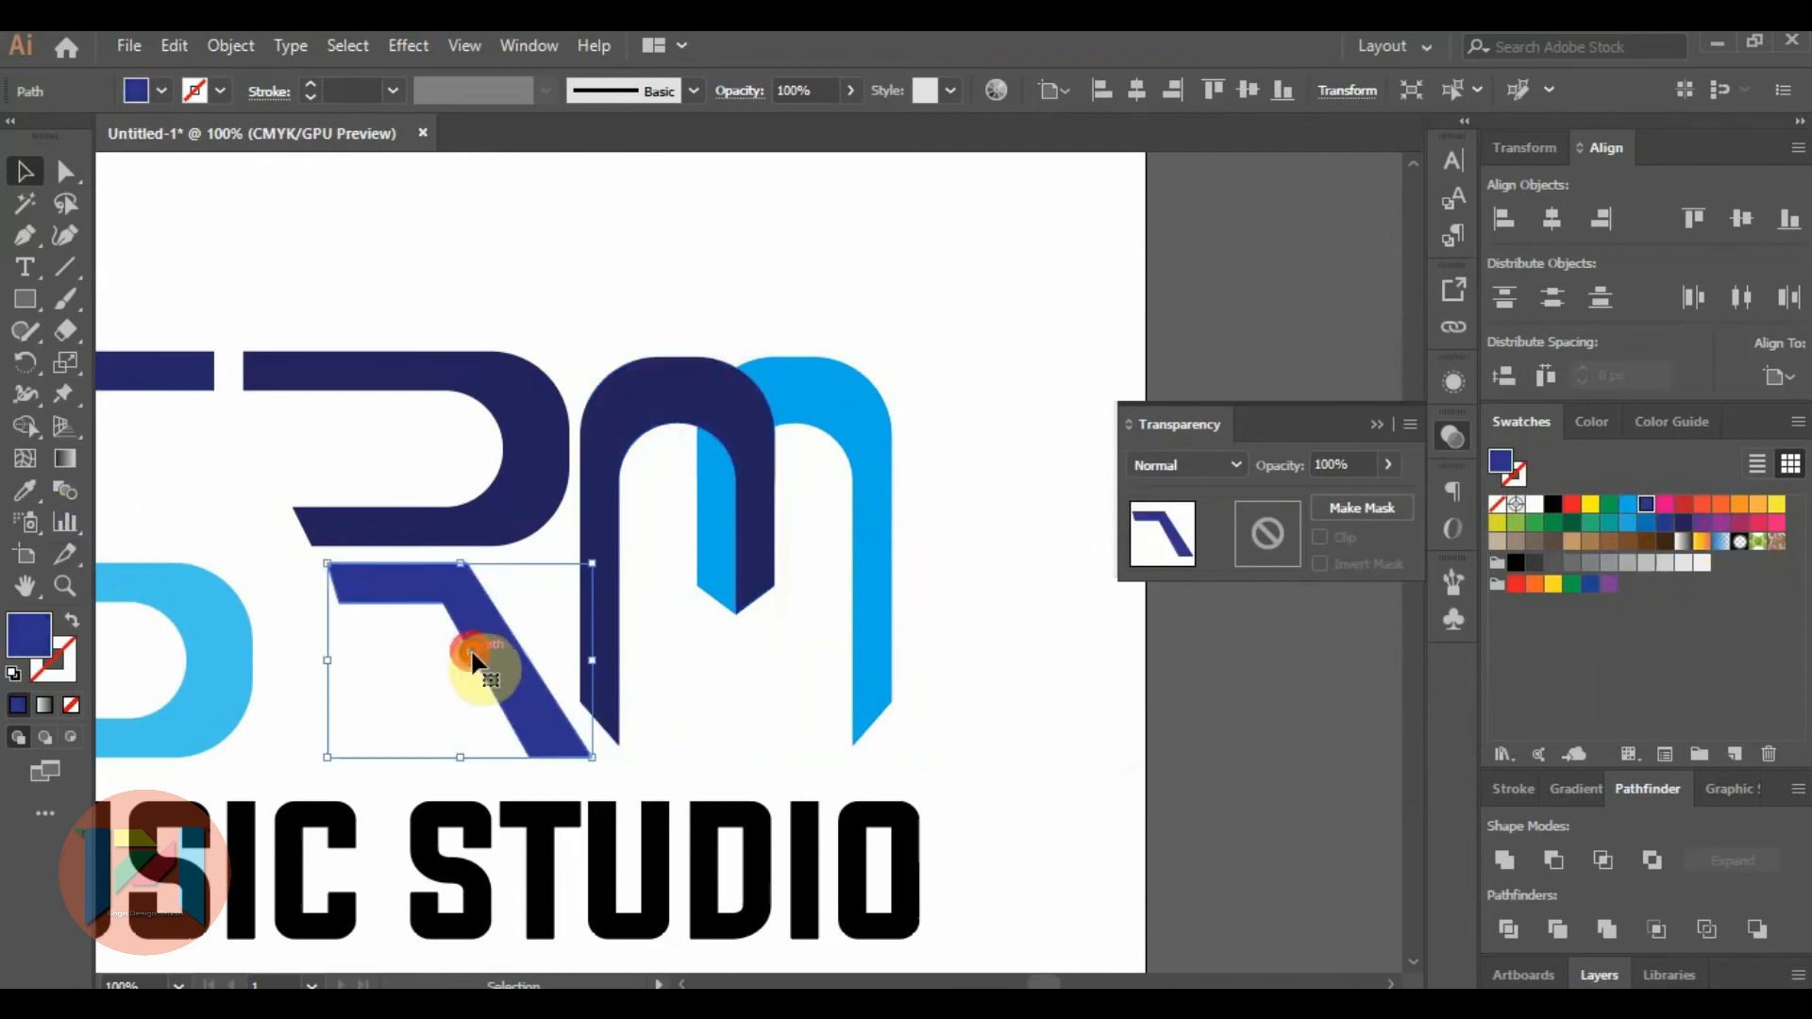
pyautogui.click(1683, 522)
pyautogui.click(854, 354)
# Pull the slanted tip of the navy arch's long leg down to the baseline of the R's leg.
pyautogui.scroll(-1, 896, 434)
pyautogui.scroll(3, 857, 518)
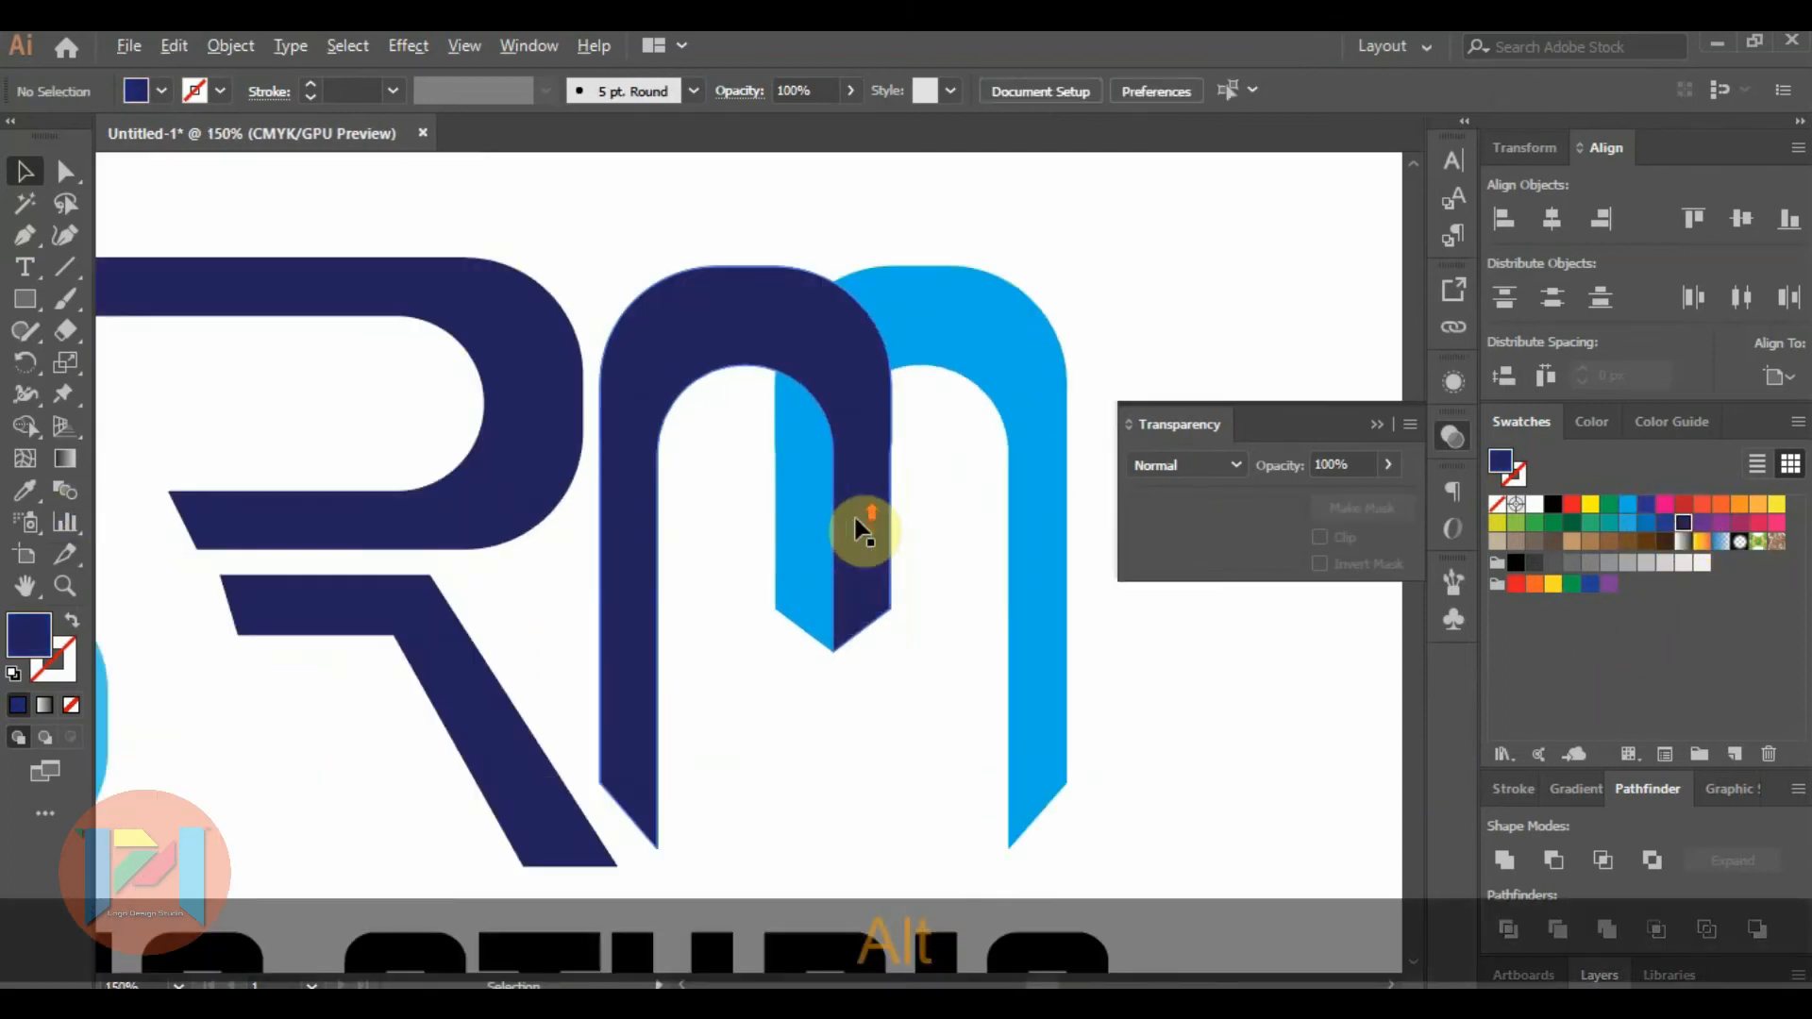
pyautogui.scroll(1, 613, 660)
pyautogui.click(603, 590)
pyautogui.scroll(-2, 602, 585)
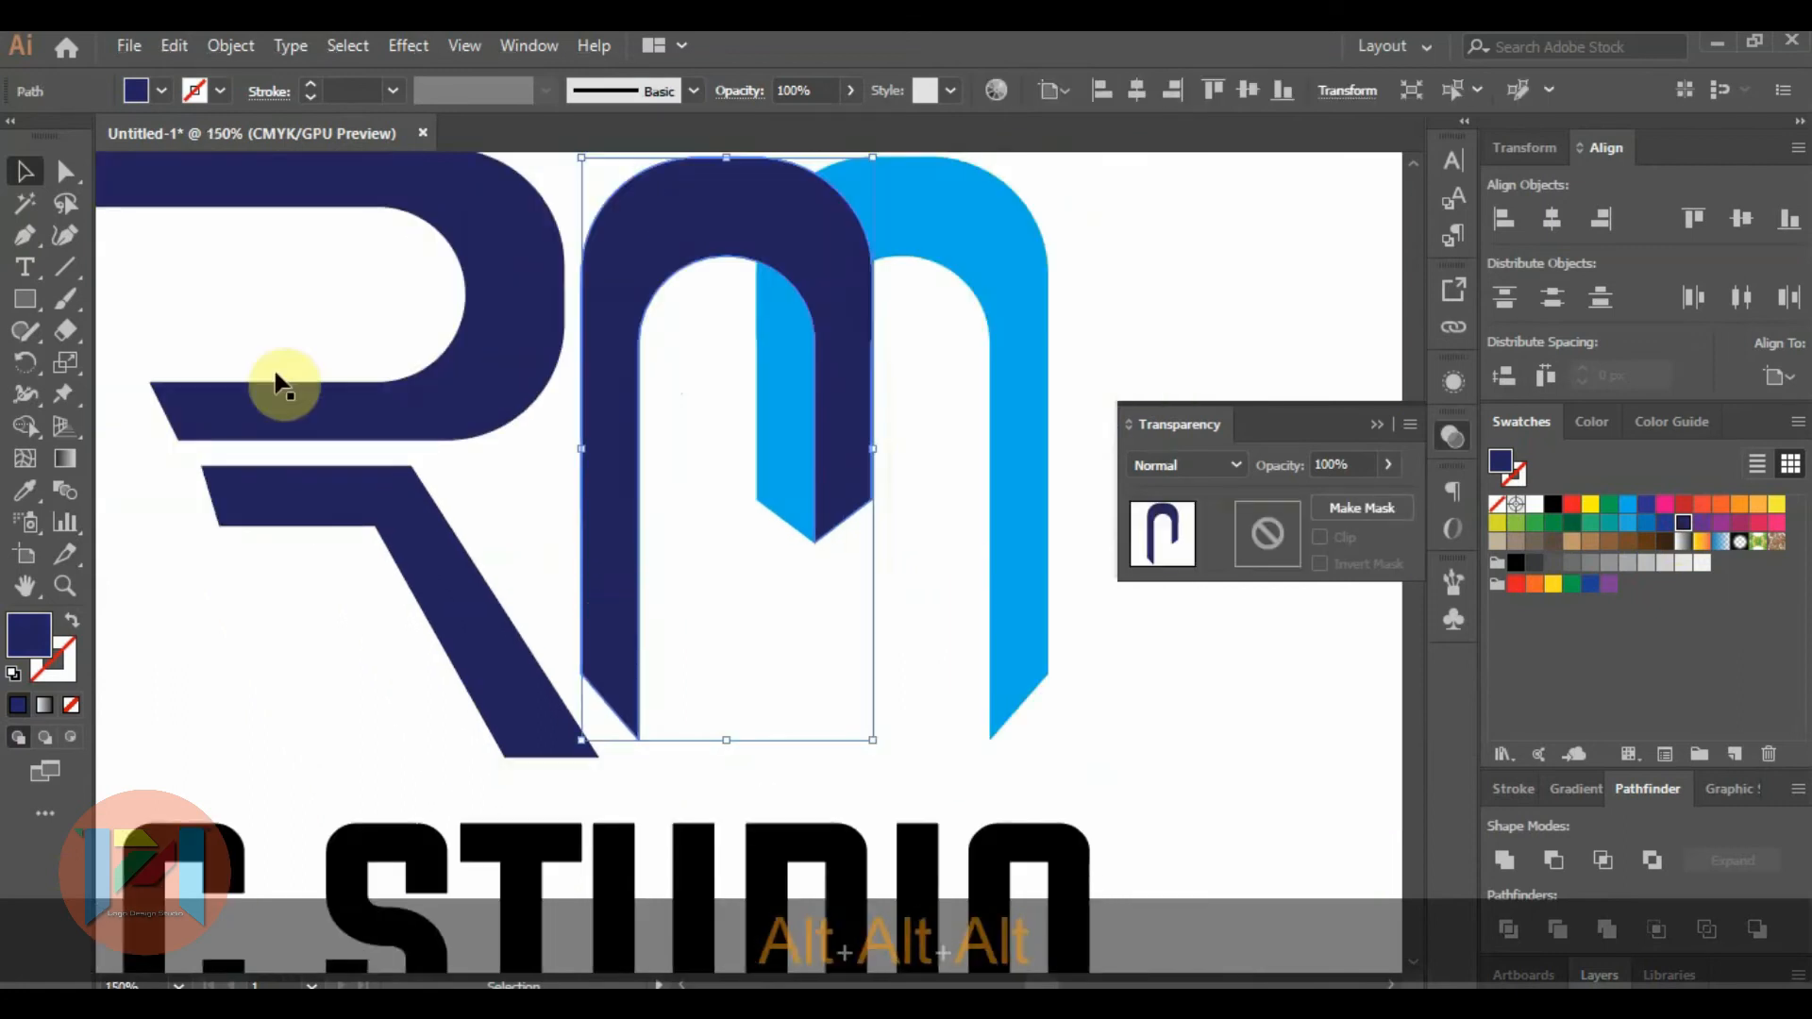
pyautogui.click(65, 171)
pyautogui.click(637, 739)
pyautogui.scroll(4, 651, 746)
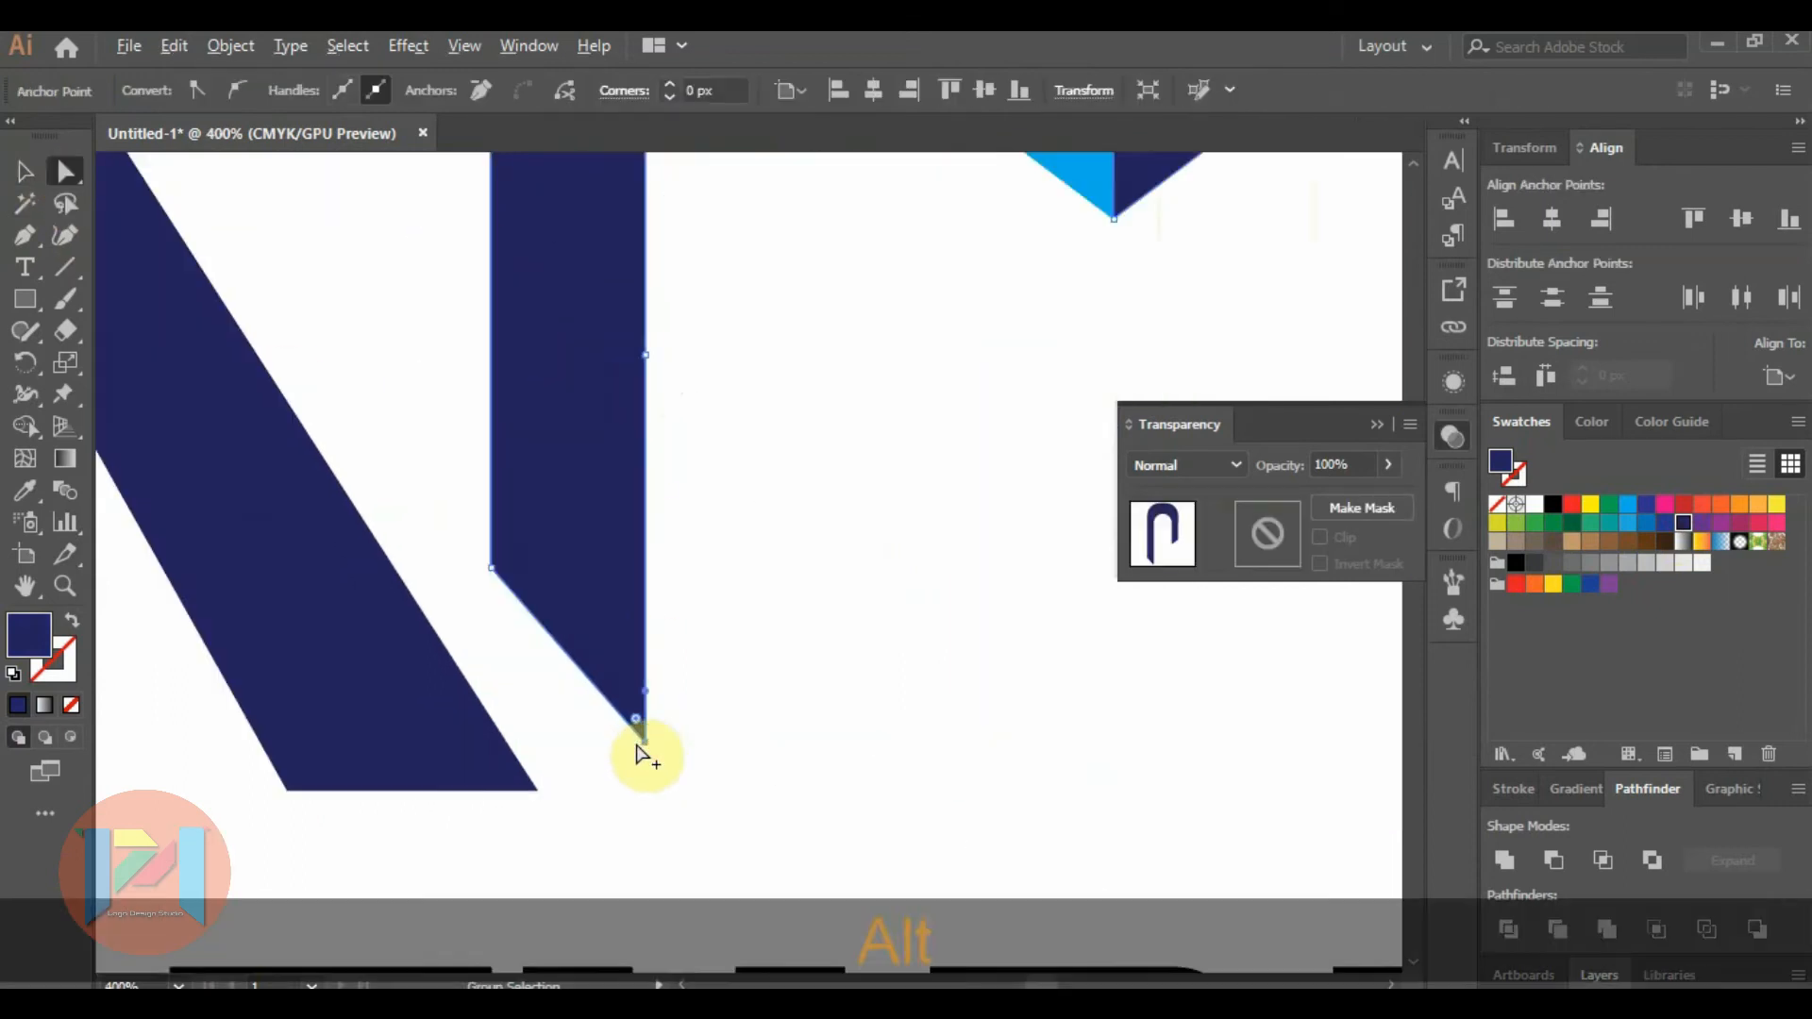
pyautogui.moveTo(662, 749); pyautogui.dragTo(661, 843)
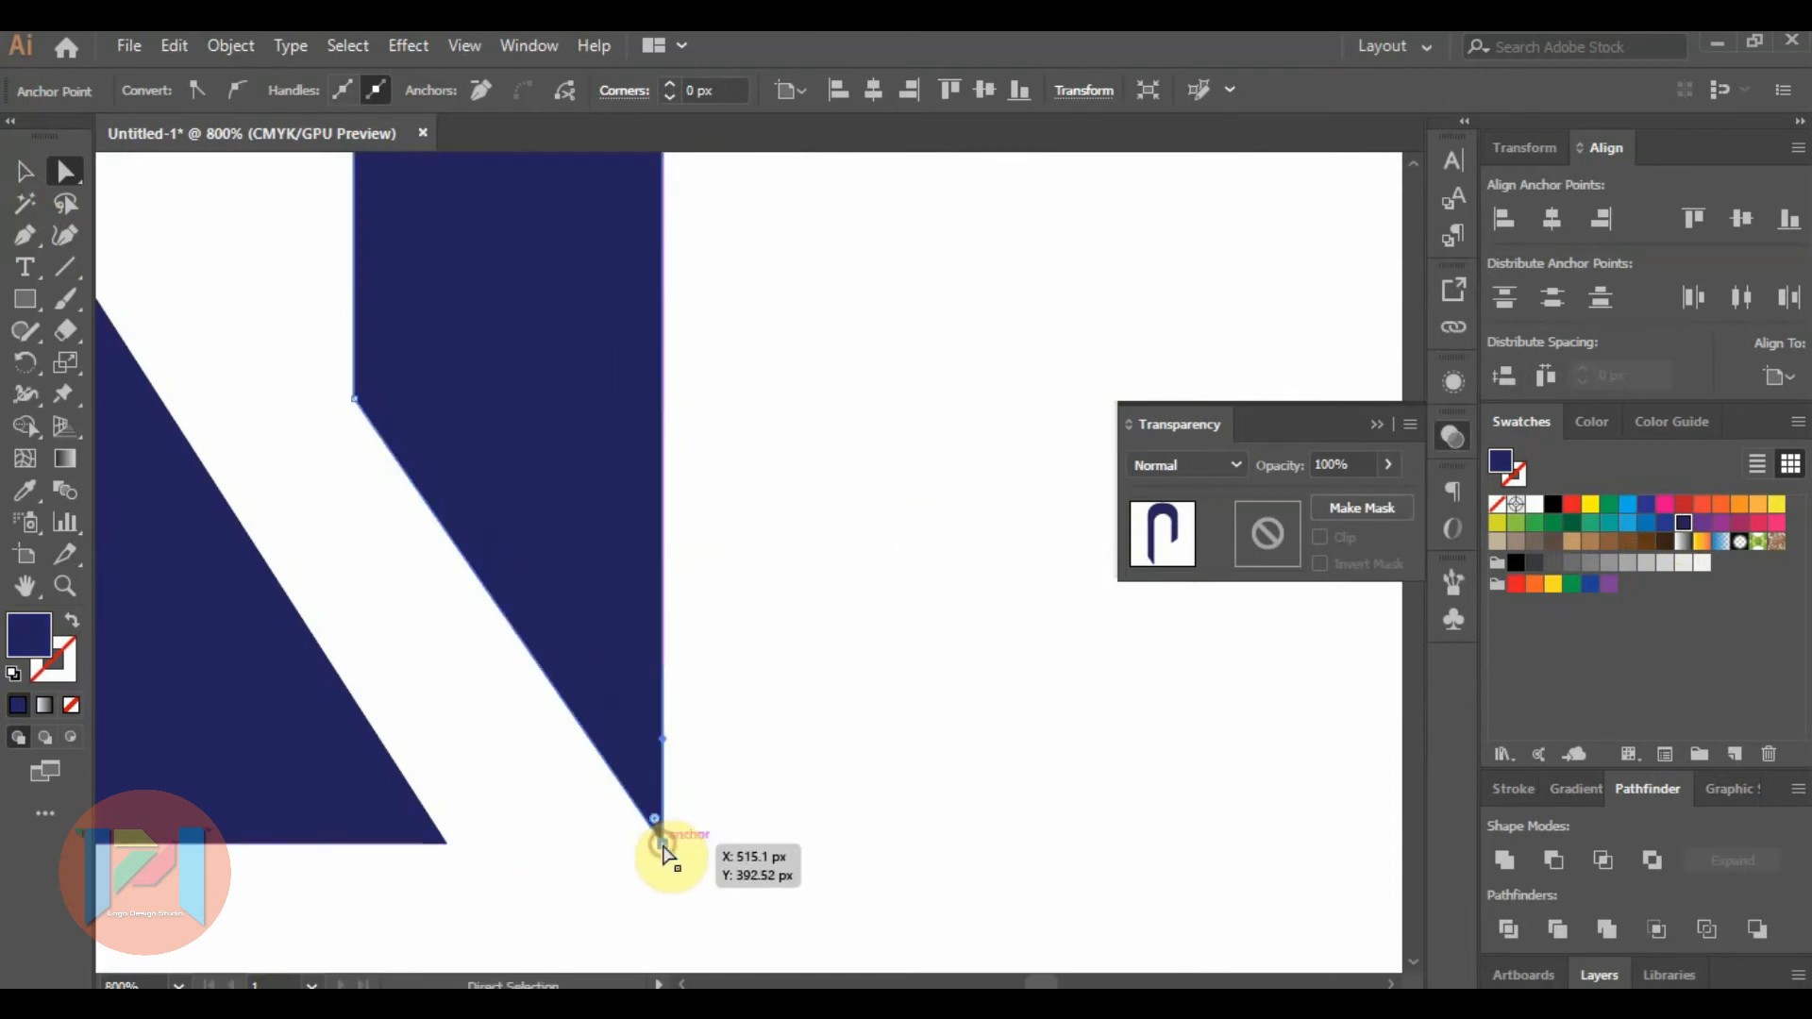
# Raise the outer corner of the navy arch's long leg so its slanted end runs more parallel to the R's leg.
pyautogui.press('alt')
pyautogui.press('Up')
pyautogui.press('Up')
pyautogui.press('Up')
pyautogui.press('Up')
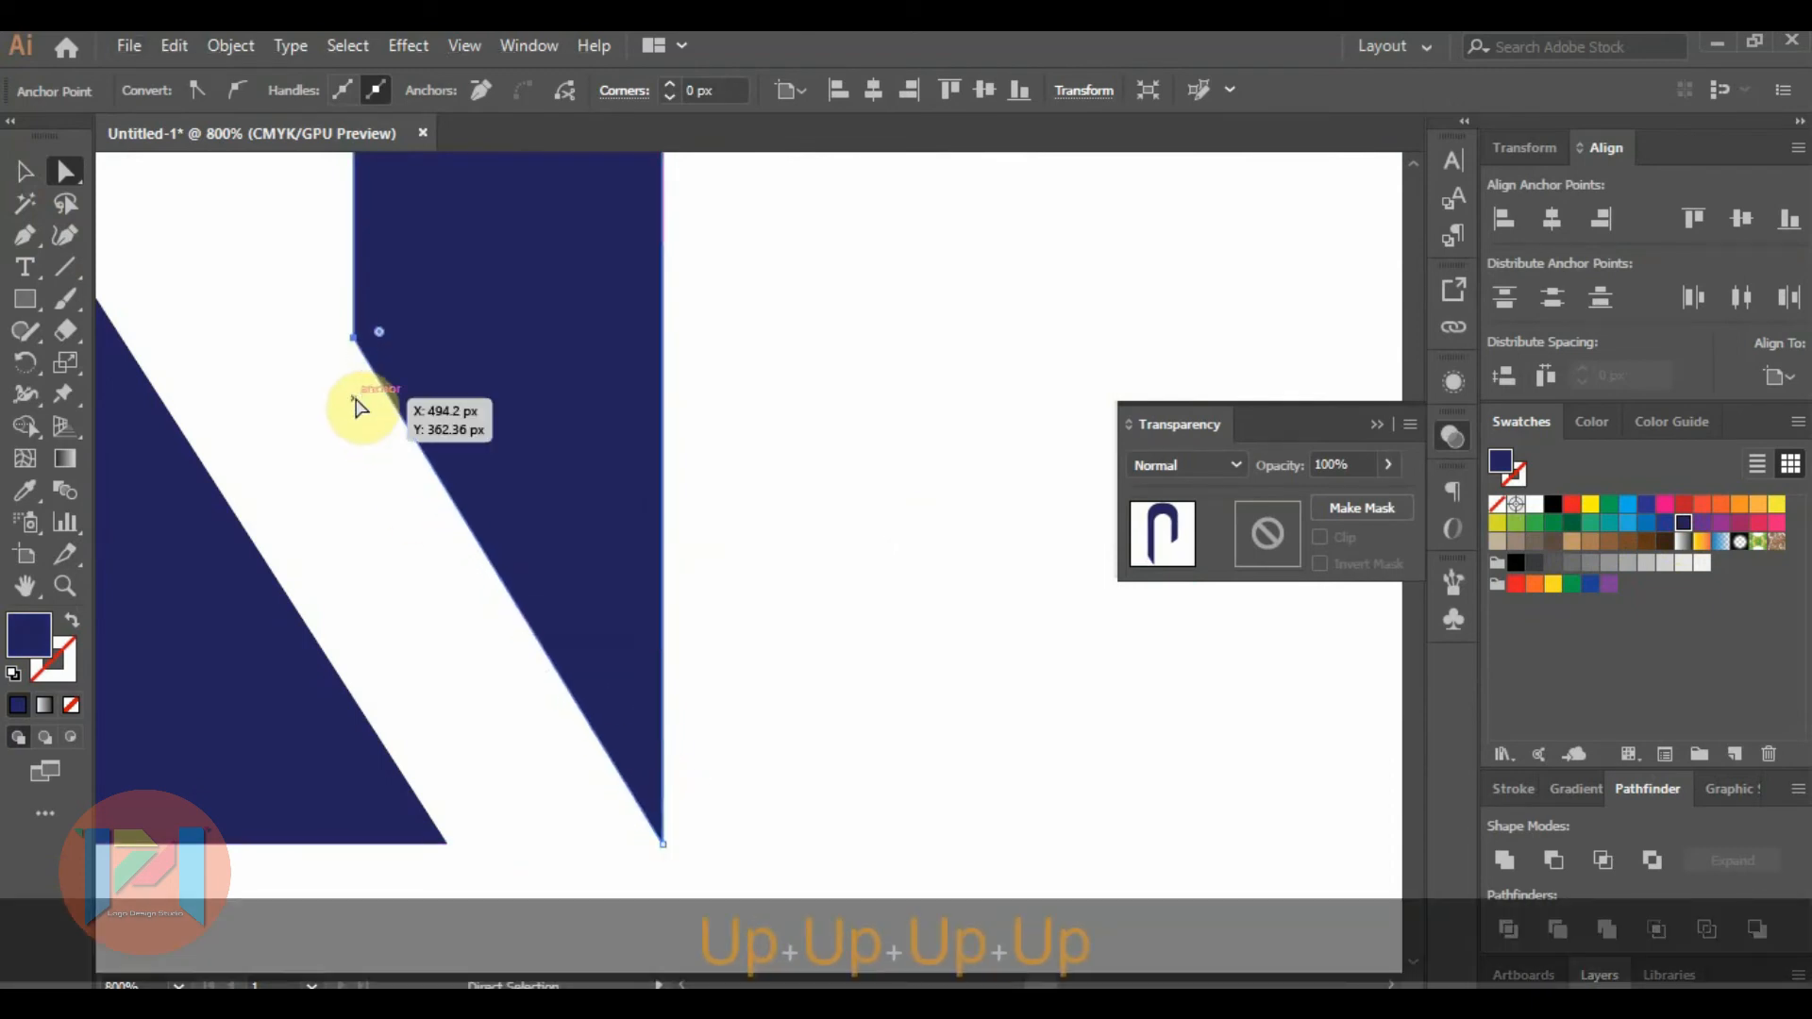
pyautogui.scroll(-6, 558, 485)
# Nudge the tip of the navy arch's long leg up above the baseline of the R's leg.
pyautogui.scroll(5, 558, 485)
pyautogui.click(644, 764)
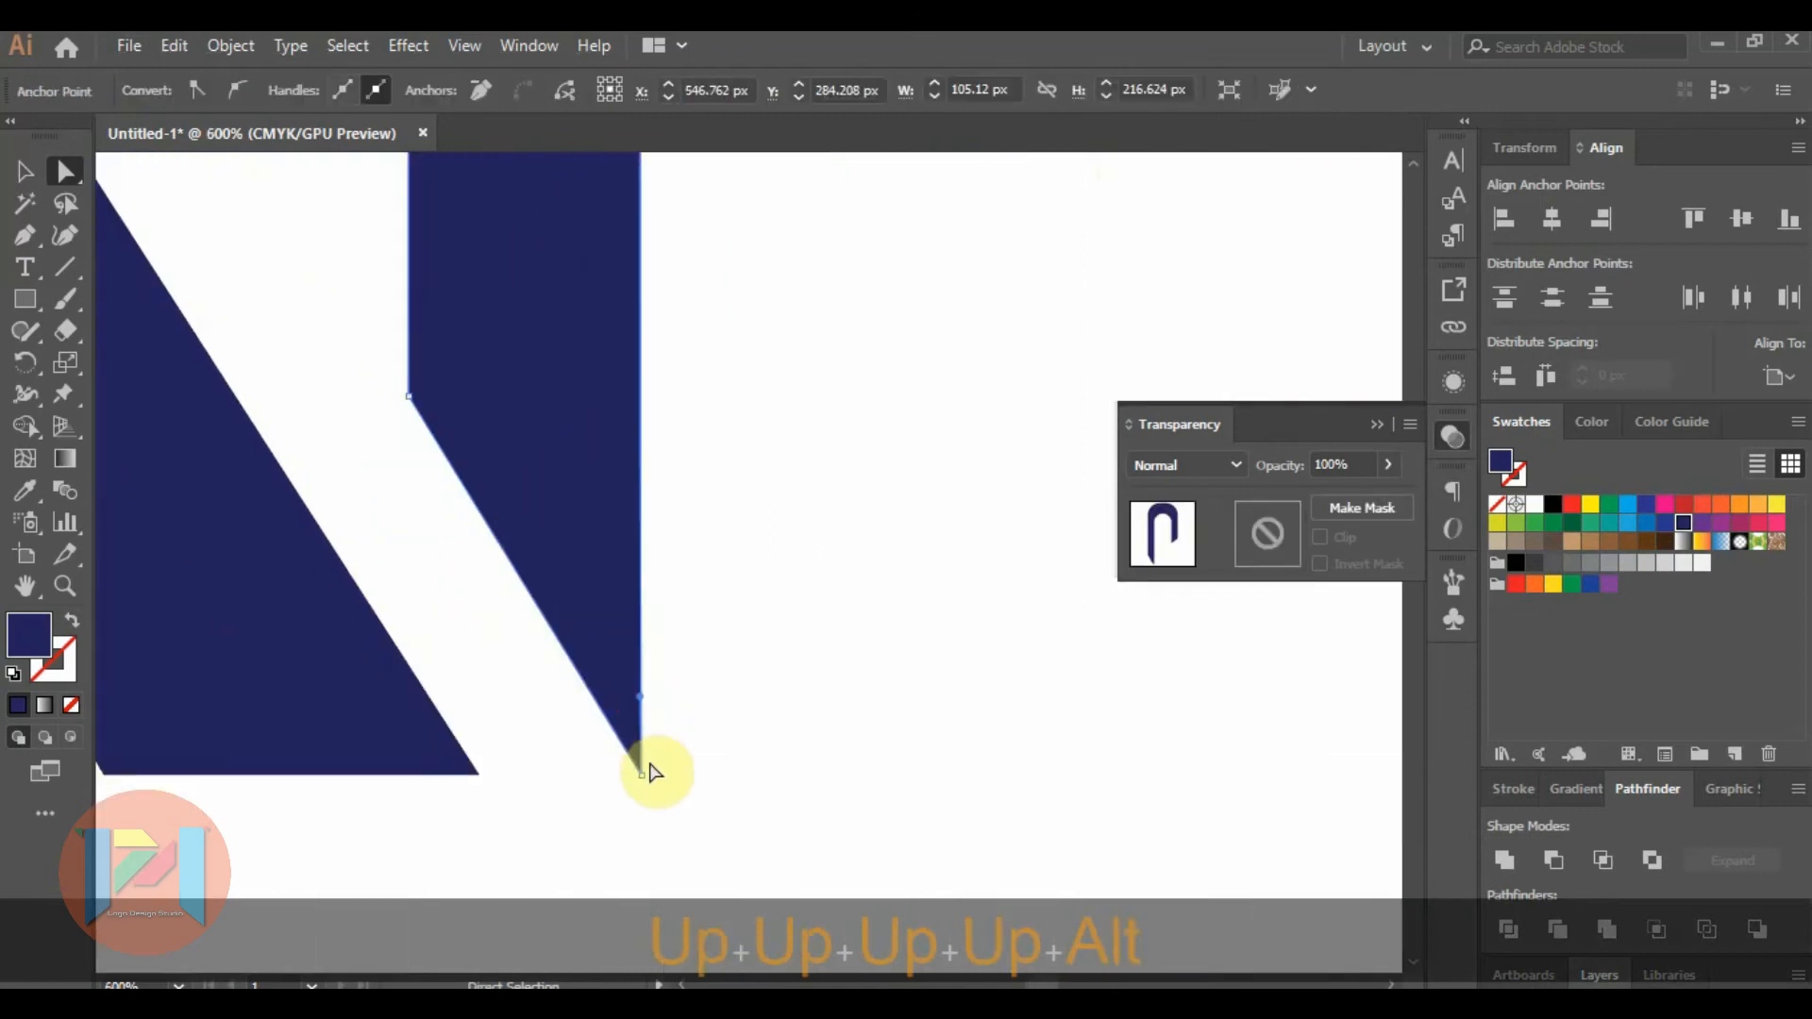
pyautogui.press('Up')
pyautogui.press('Up')
pyautogui.press('Up')
pyautogui.press('Up')
pyautogui.press('Up')
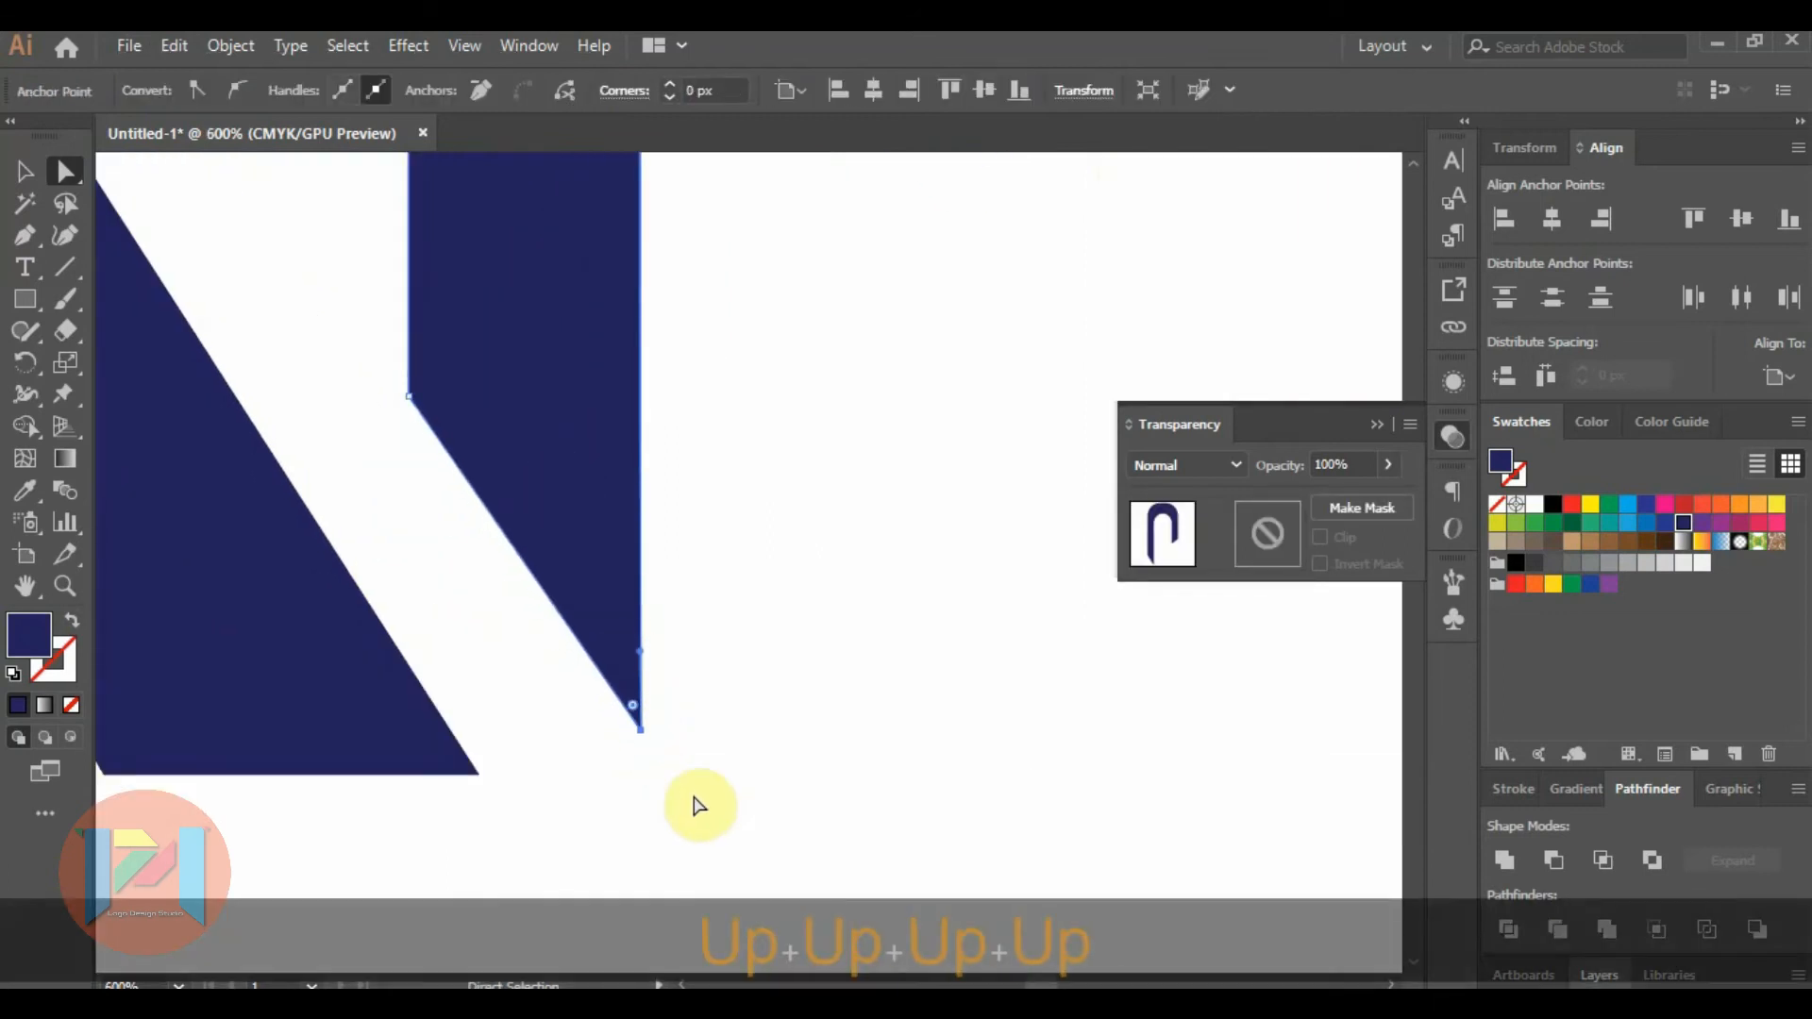
# Nudge the outer corner and the tip of the navy arch's long leg further up to refine the slanted end.
pyautogui.click(410, 401)
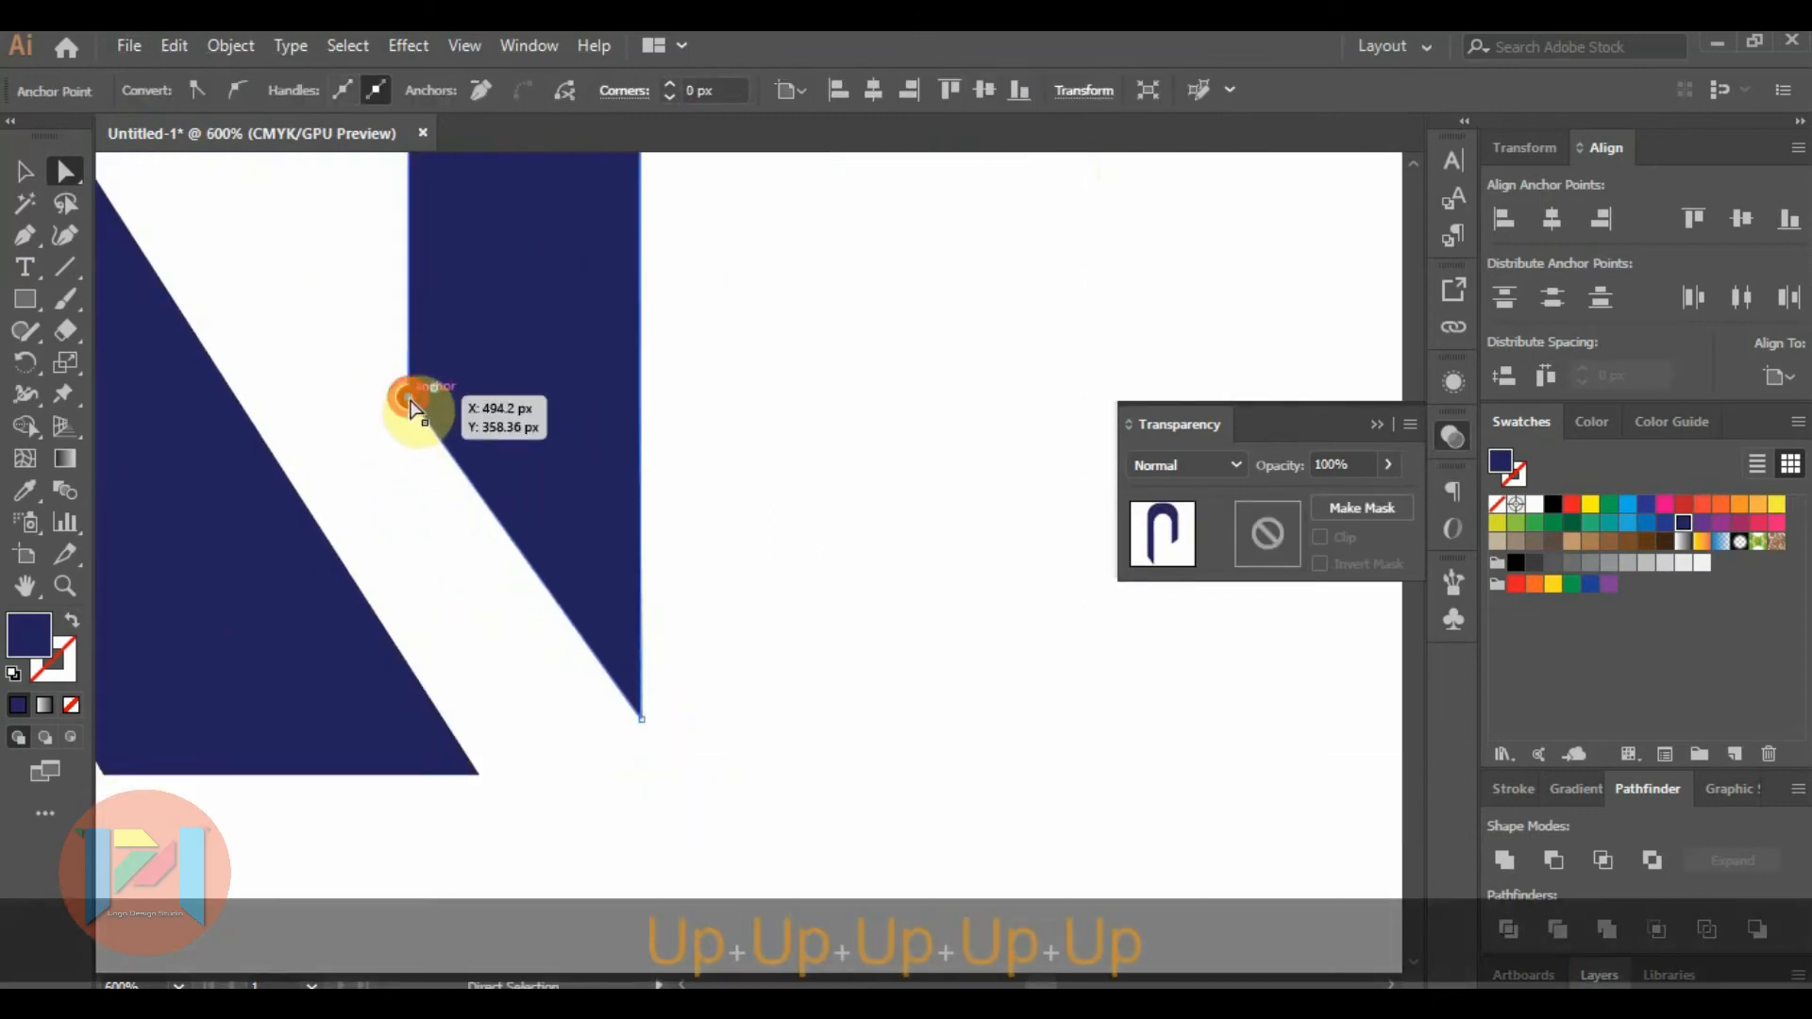
pyautogui.press('Up')
pyautogui.press('Up')
pyautogui.press('Up')
pyautogui.press('Up')
pyautogui.click(644, 719)
pyautogui.press('Up')
pyautogui.press('Up')
pyautogui.press('Down')
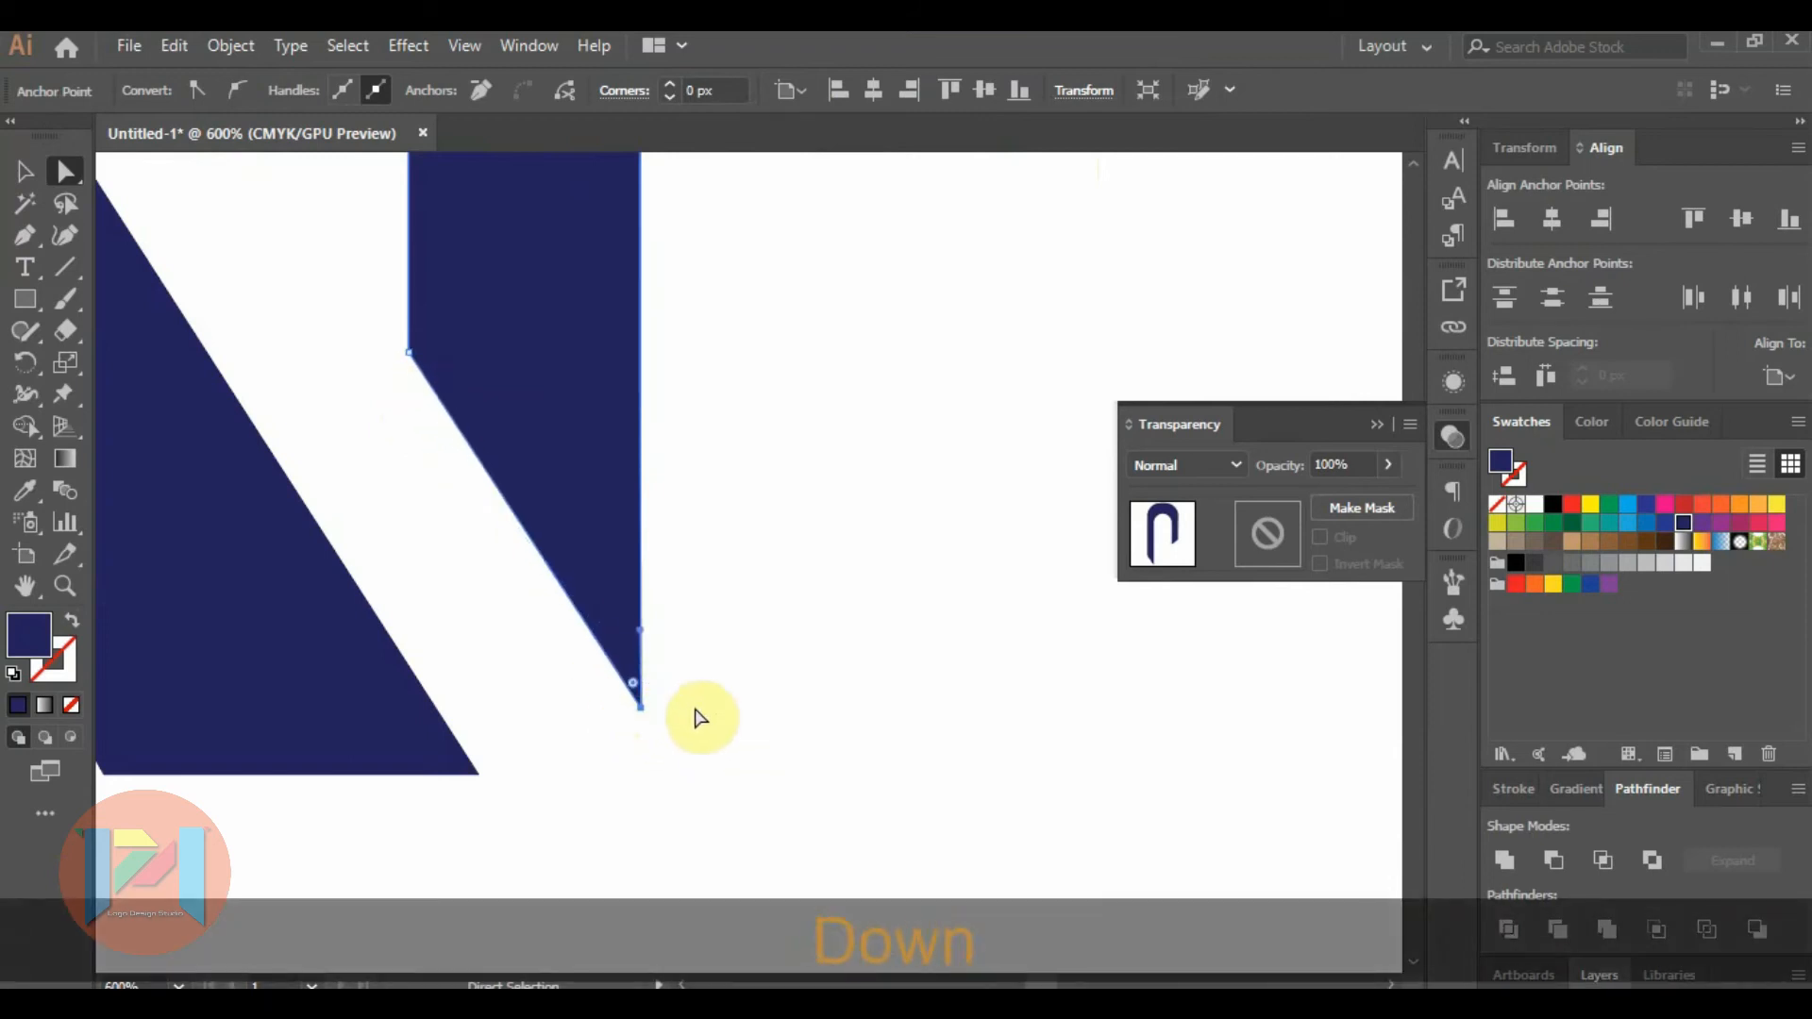
pyautogui.click(696, 713)
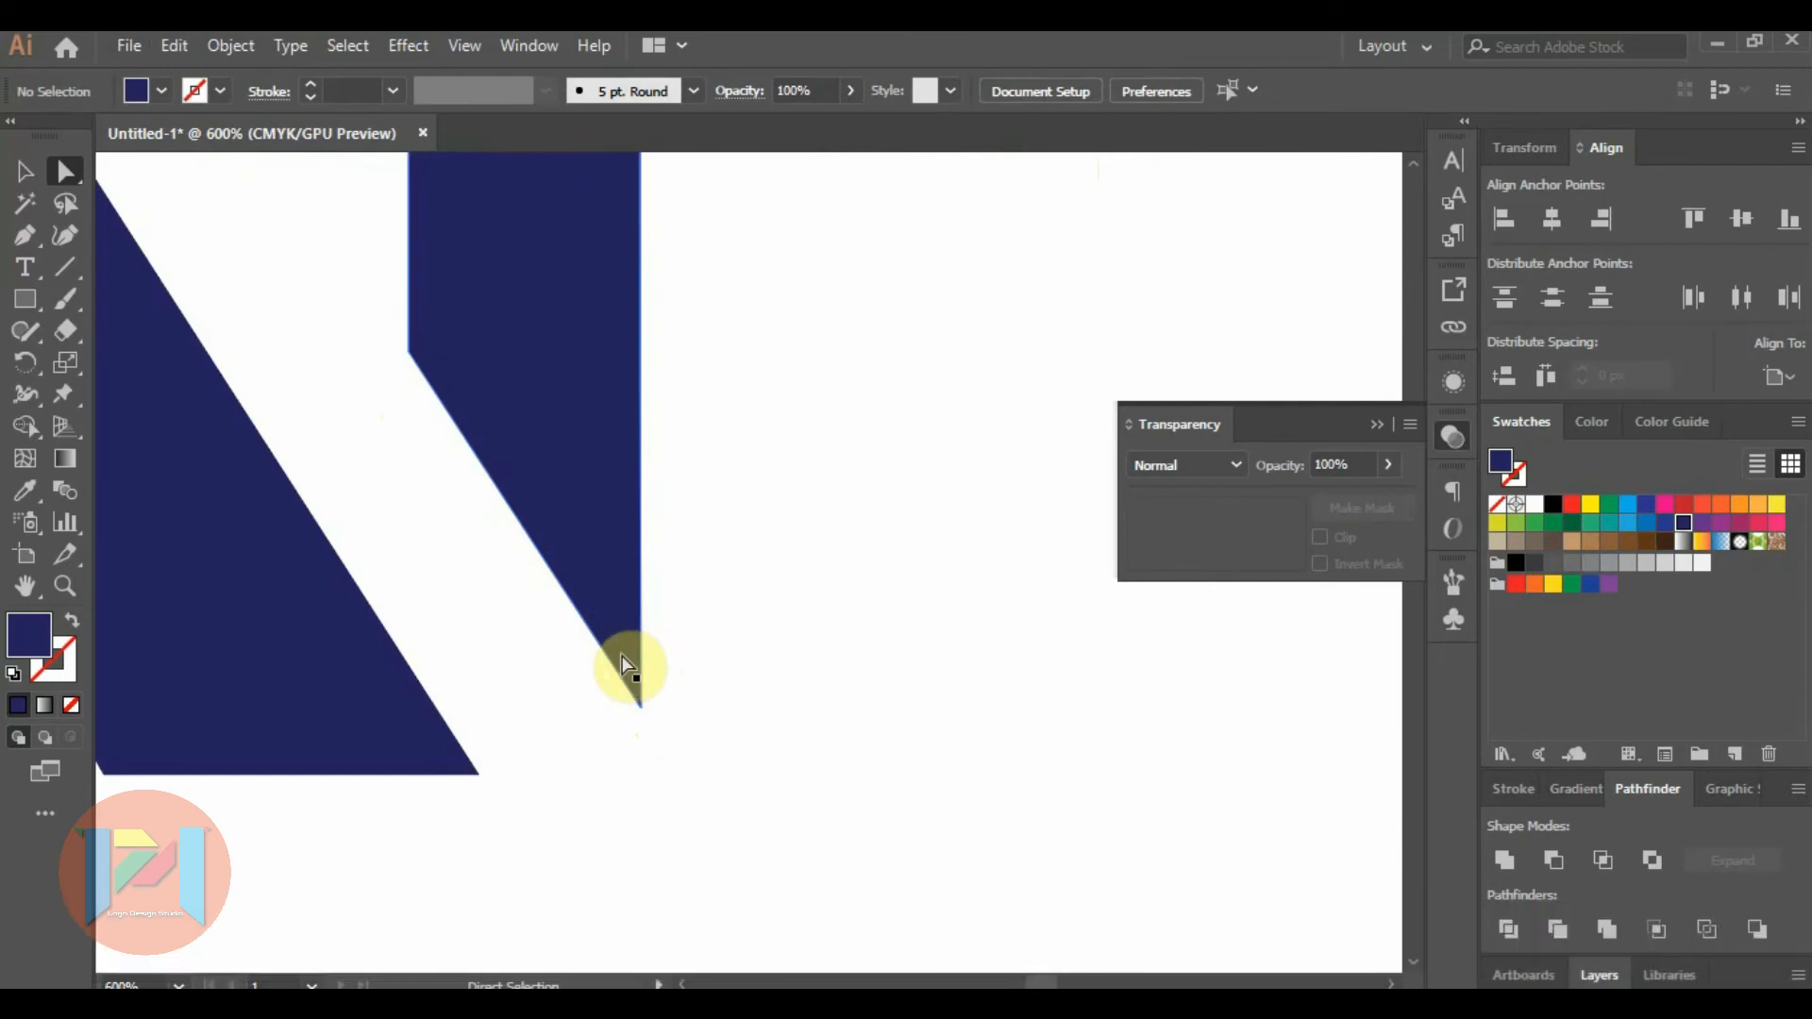
# Delete the stray unfilled anchor point on the slanted end of the navy arch's long leg.
pyautogui.moveTo(695, 594); pyautogui.dragTo(557, 722)
pyautogui.click(766, 681)
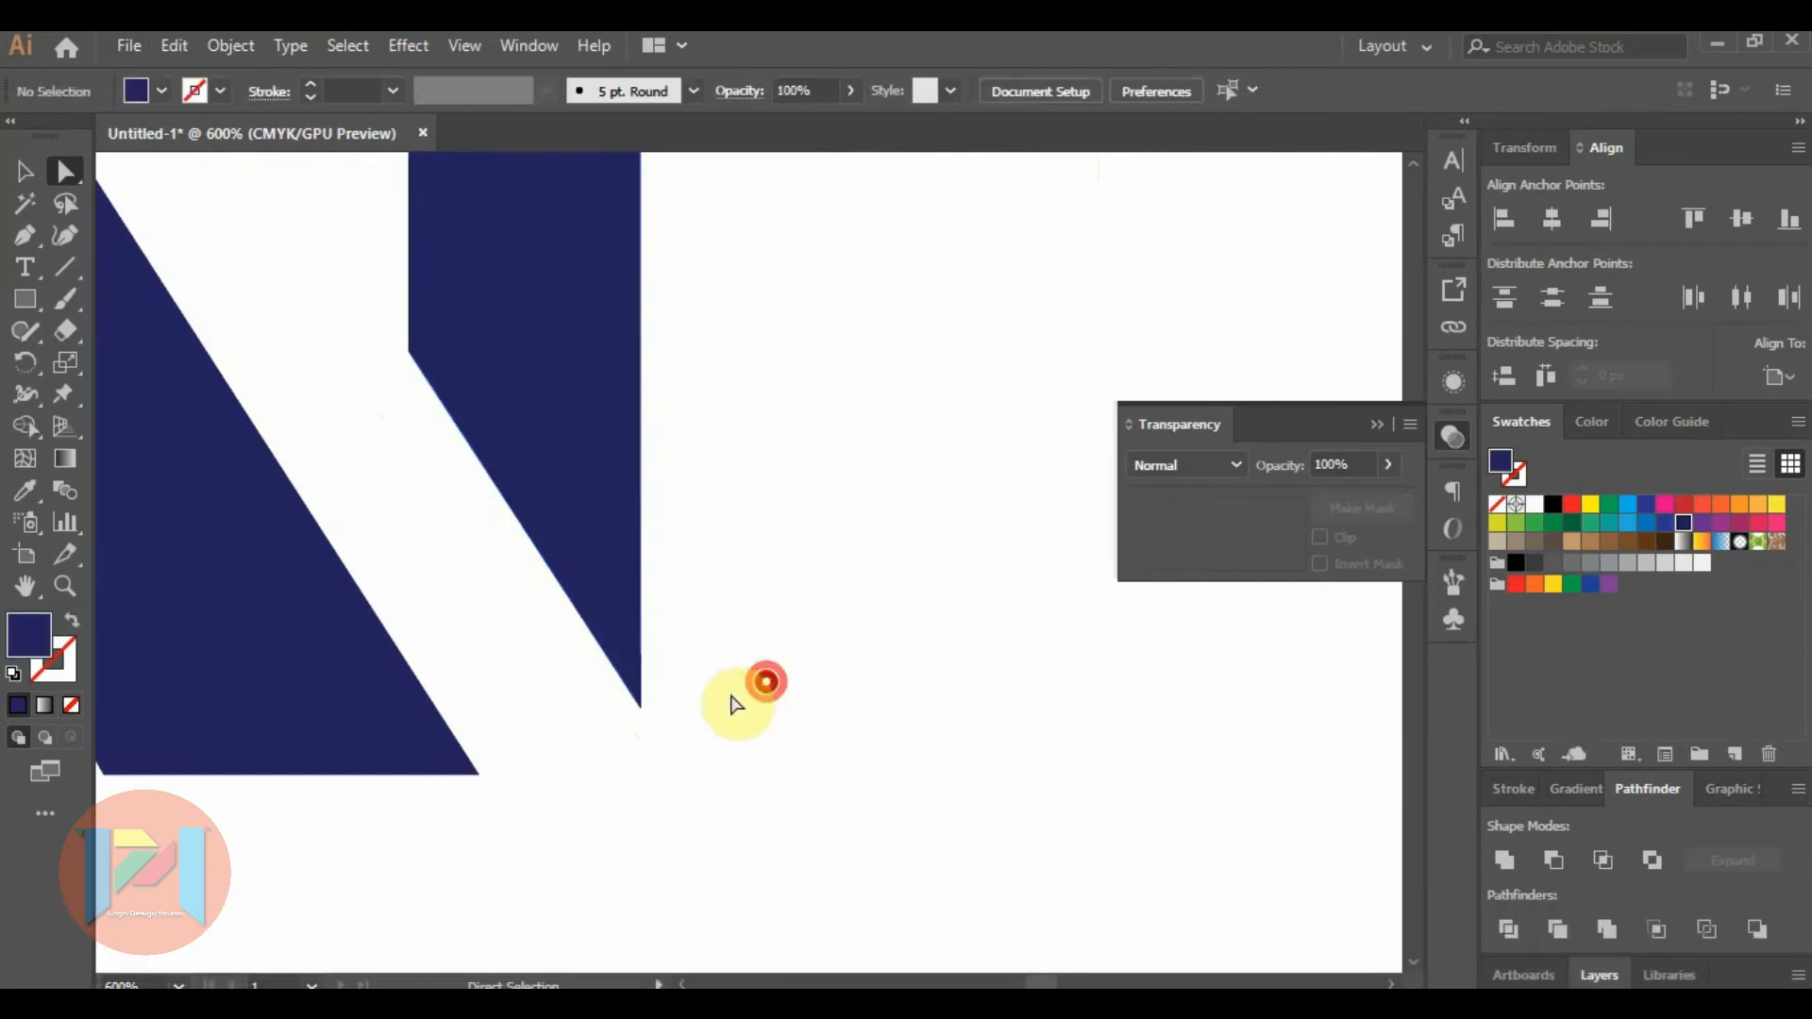
pyautogui.moveTo(734, 703); pyautogui.dragTo(603, 793)
pyautogui.moveTo(784, 696); pyautogui.dragTo(680, 808)
pyautogui.press('Delete')
pyautogui.scroll(-3, 556, 698)
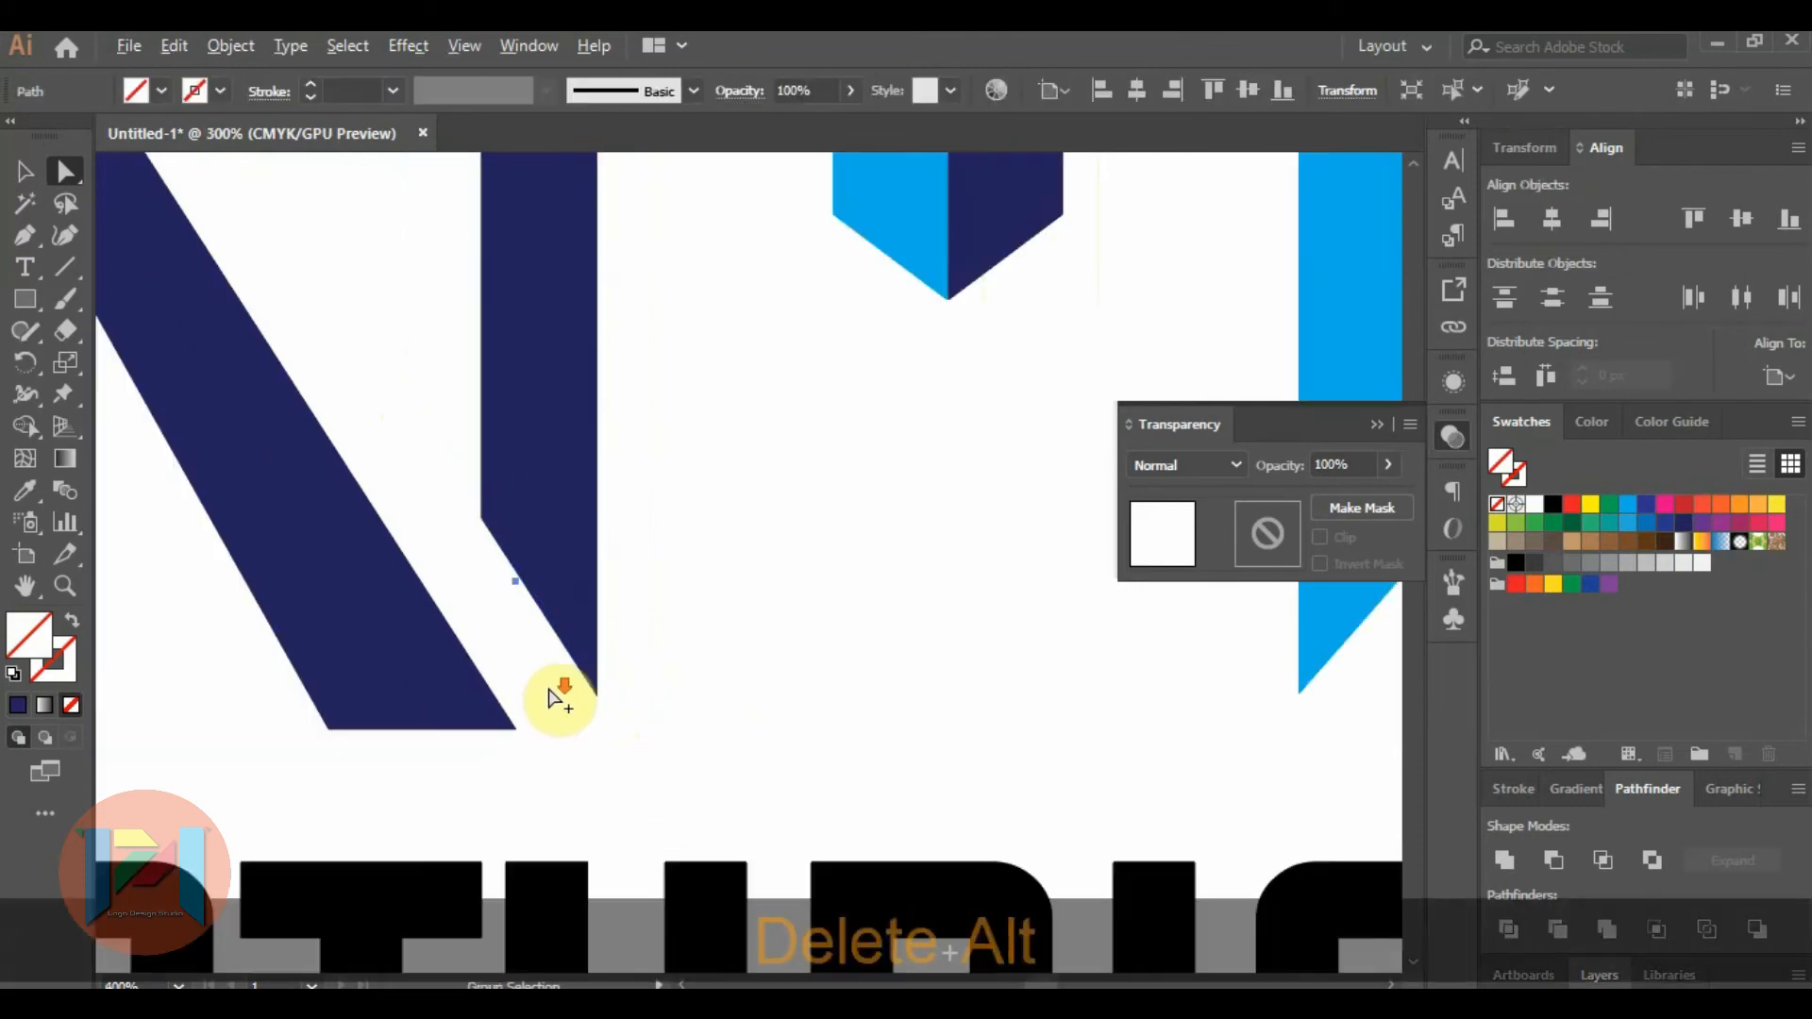
pyautogui.click(514, 585)
pyautogui.press('Delete')
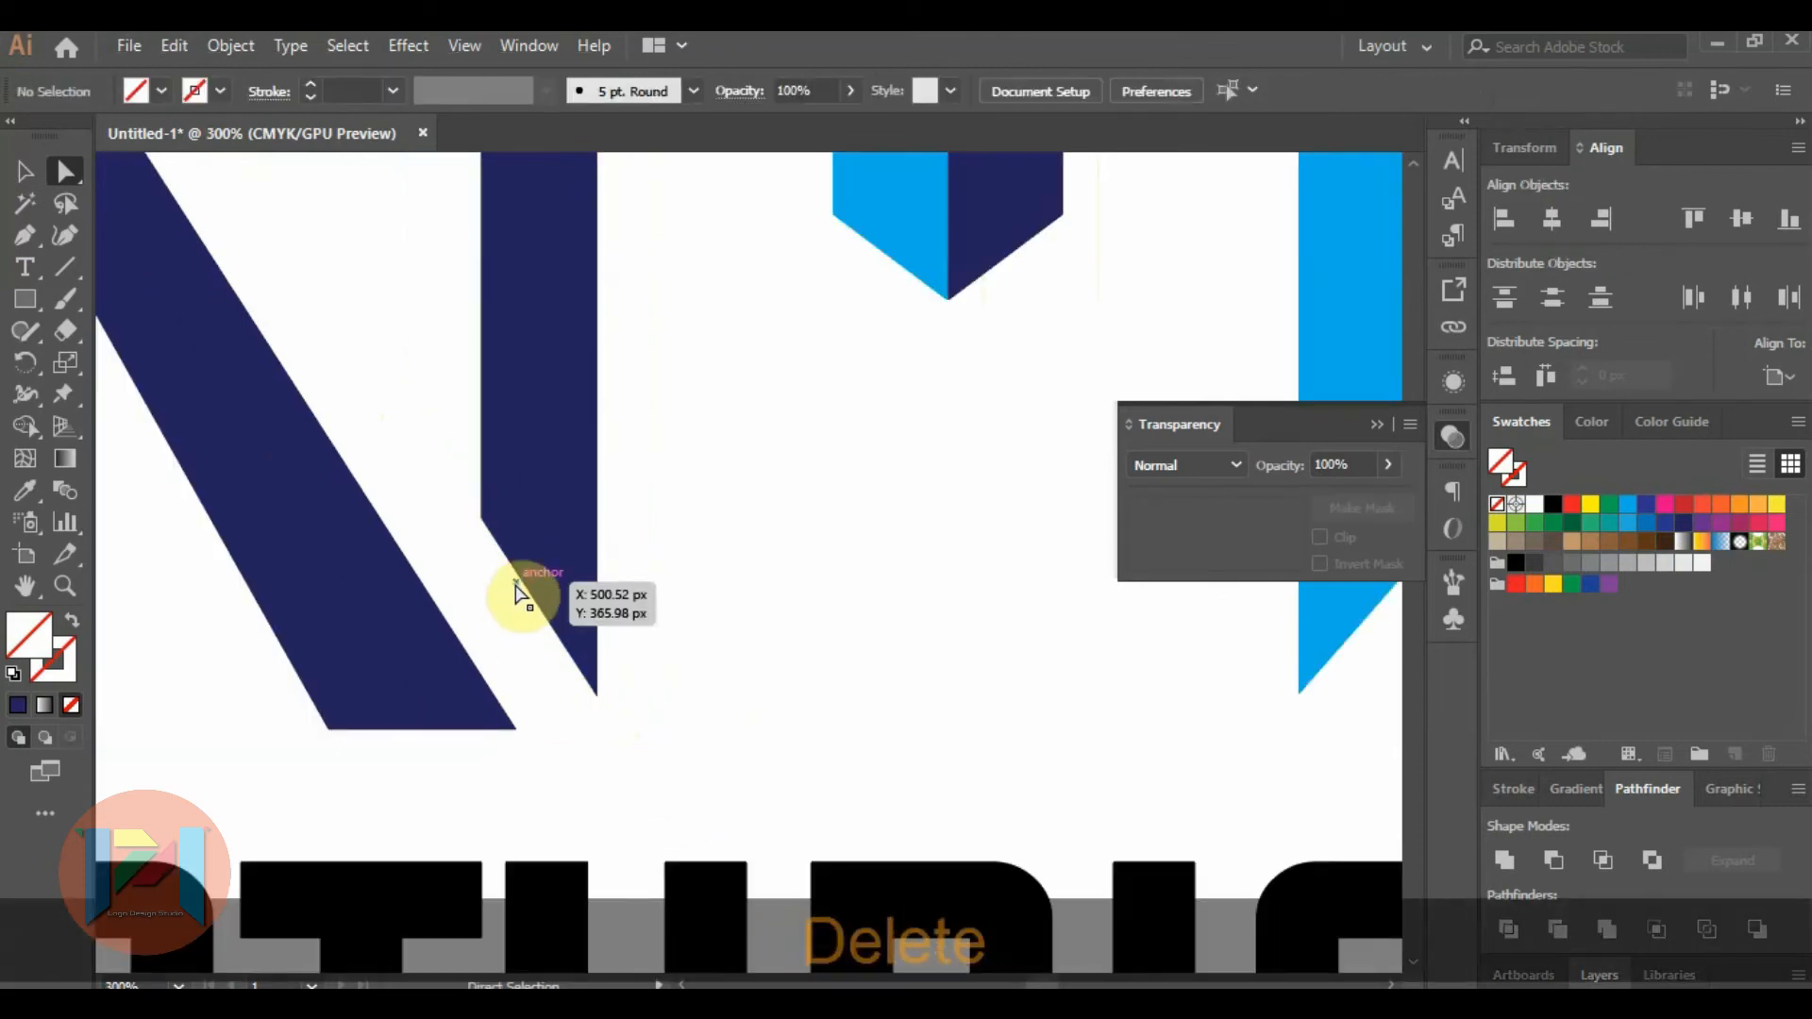
# Lower the outer corner of the light blue arch's long leg level with its inner corner to square off the end.
pyautogui.scroll(-3, 570, 625)
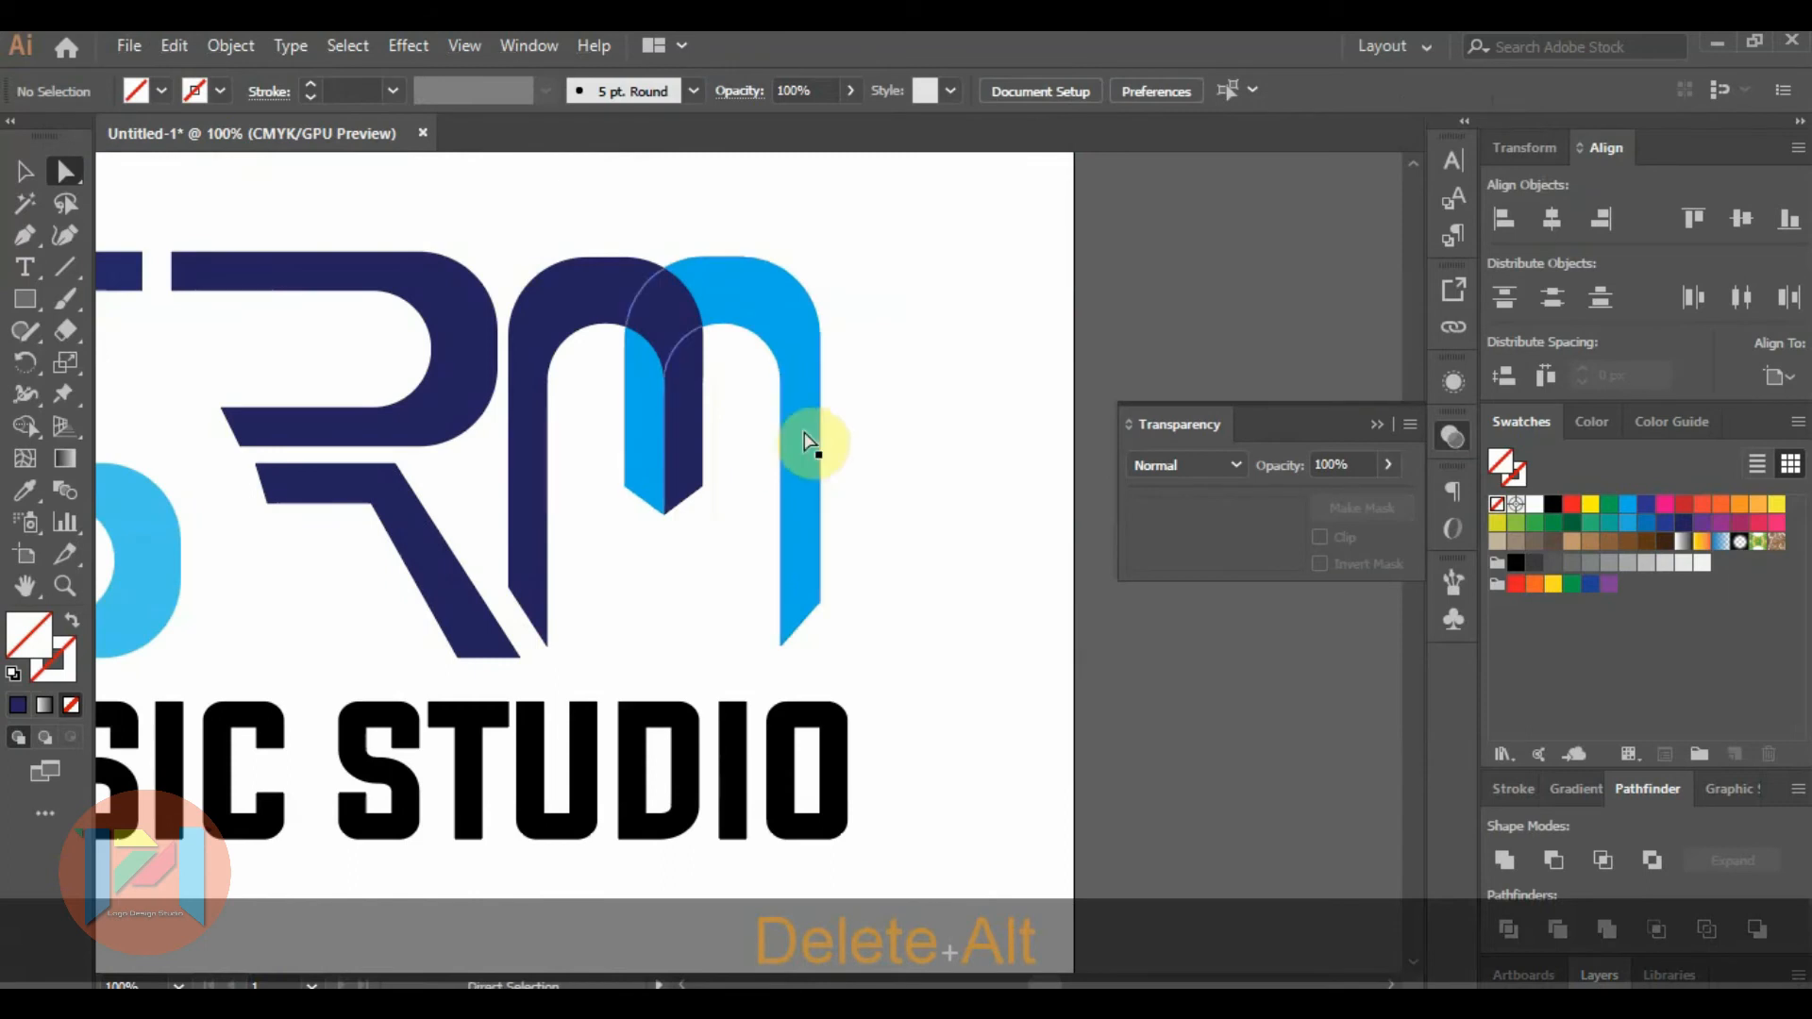
pyautogui.keyDown('alt'); pyautogui.click(817, 595); pyautogui.keyUp('alt')
pyautogui.keyDown('alt'); pyautogui.scroll(3, 826, 619); pyautogui.keyUp('alt')
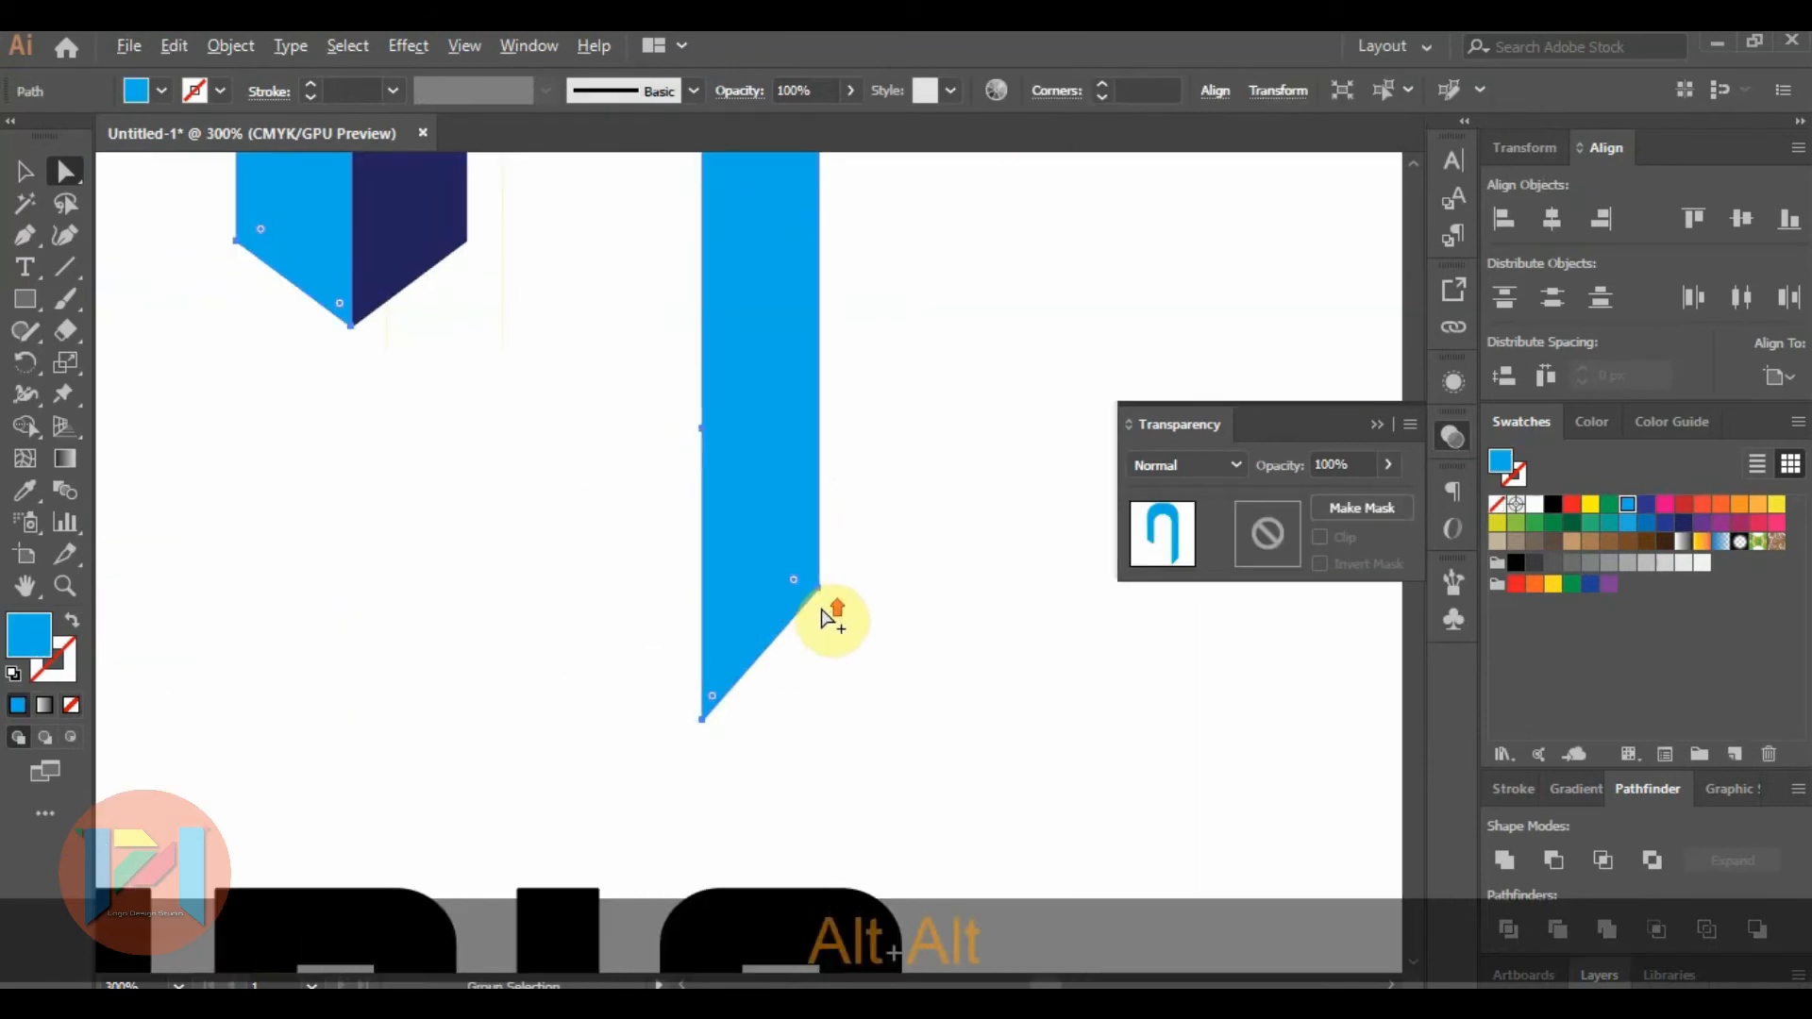
pyautogui.click(819, 589)
pyautogui.press('Down')
pyautogui.press('Down')
pyautogui.press('Down')
pyautogui.press('Down')
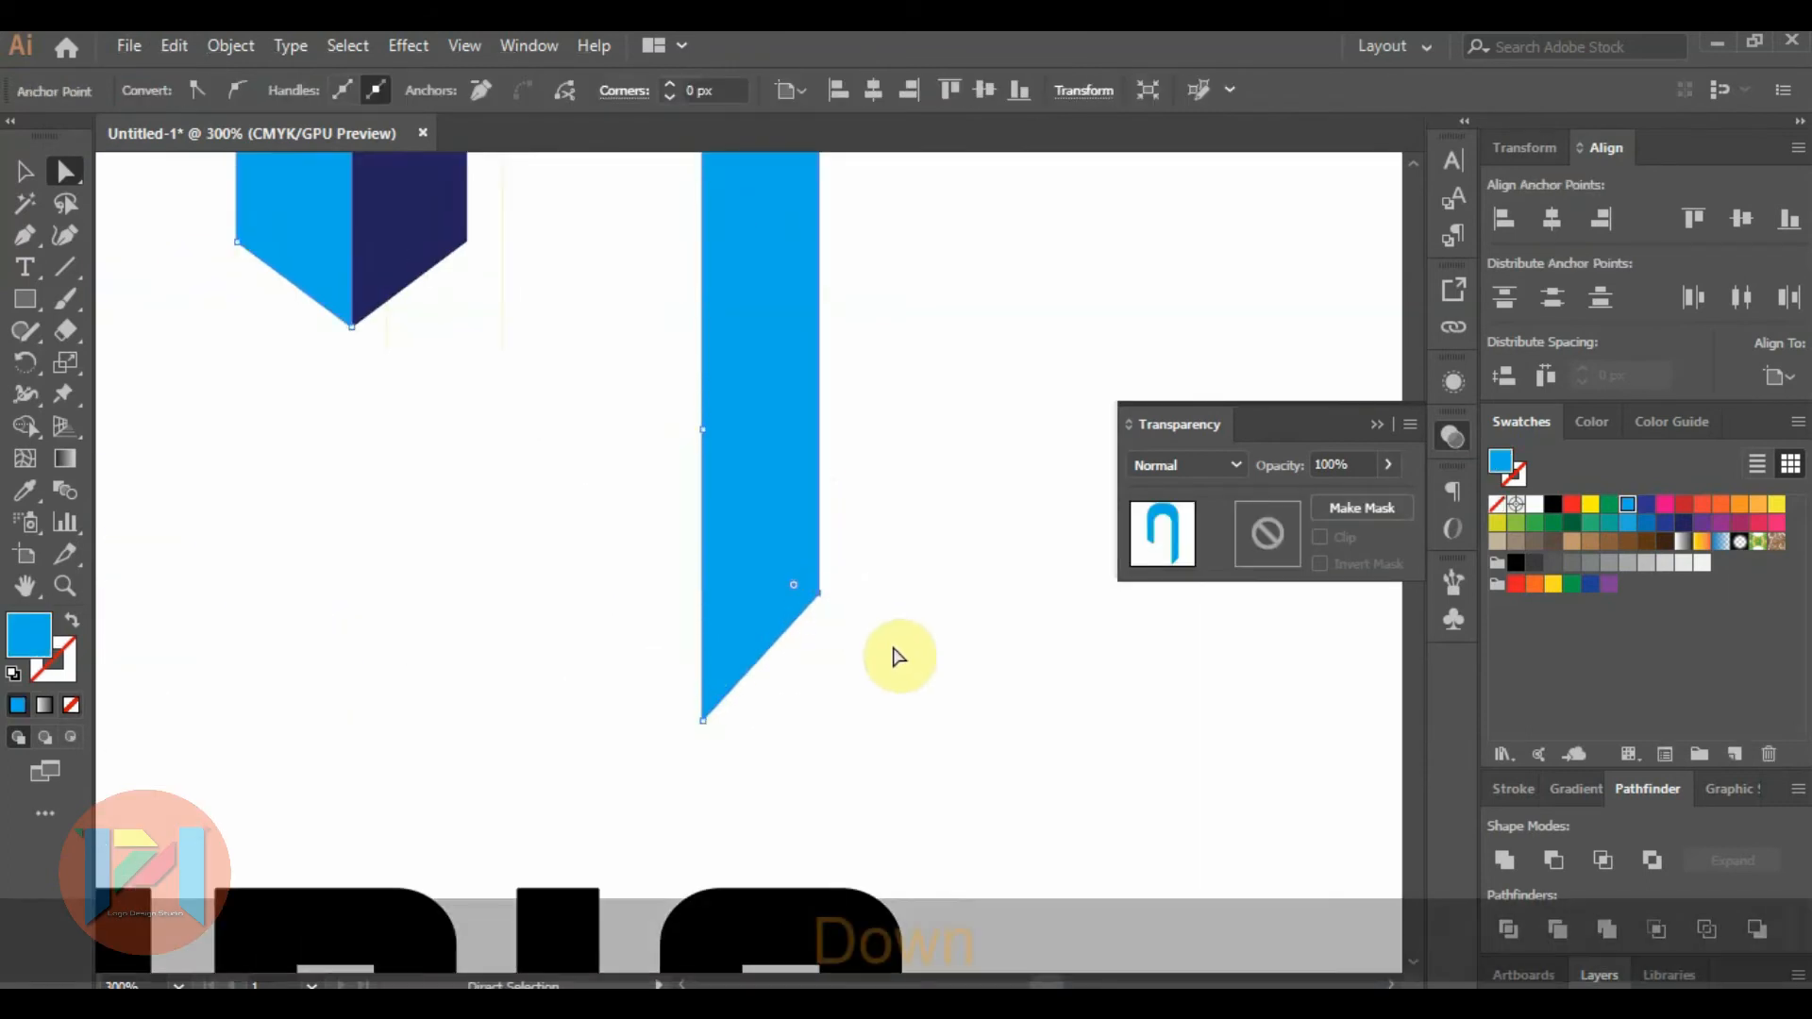
pyautogui.press('Down')
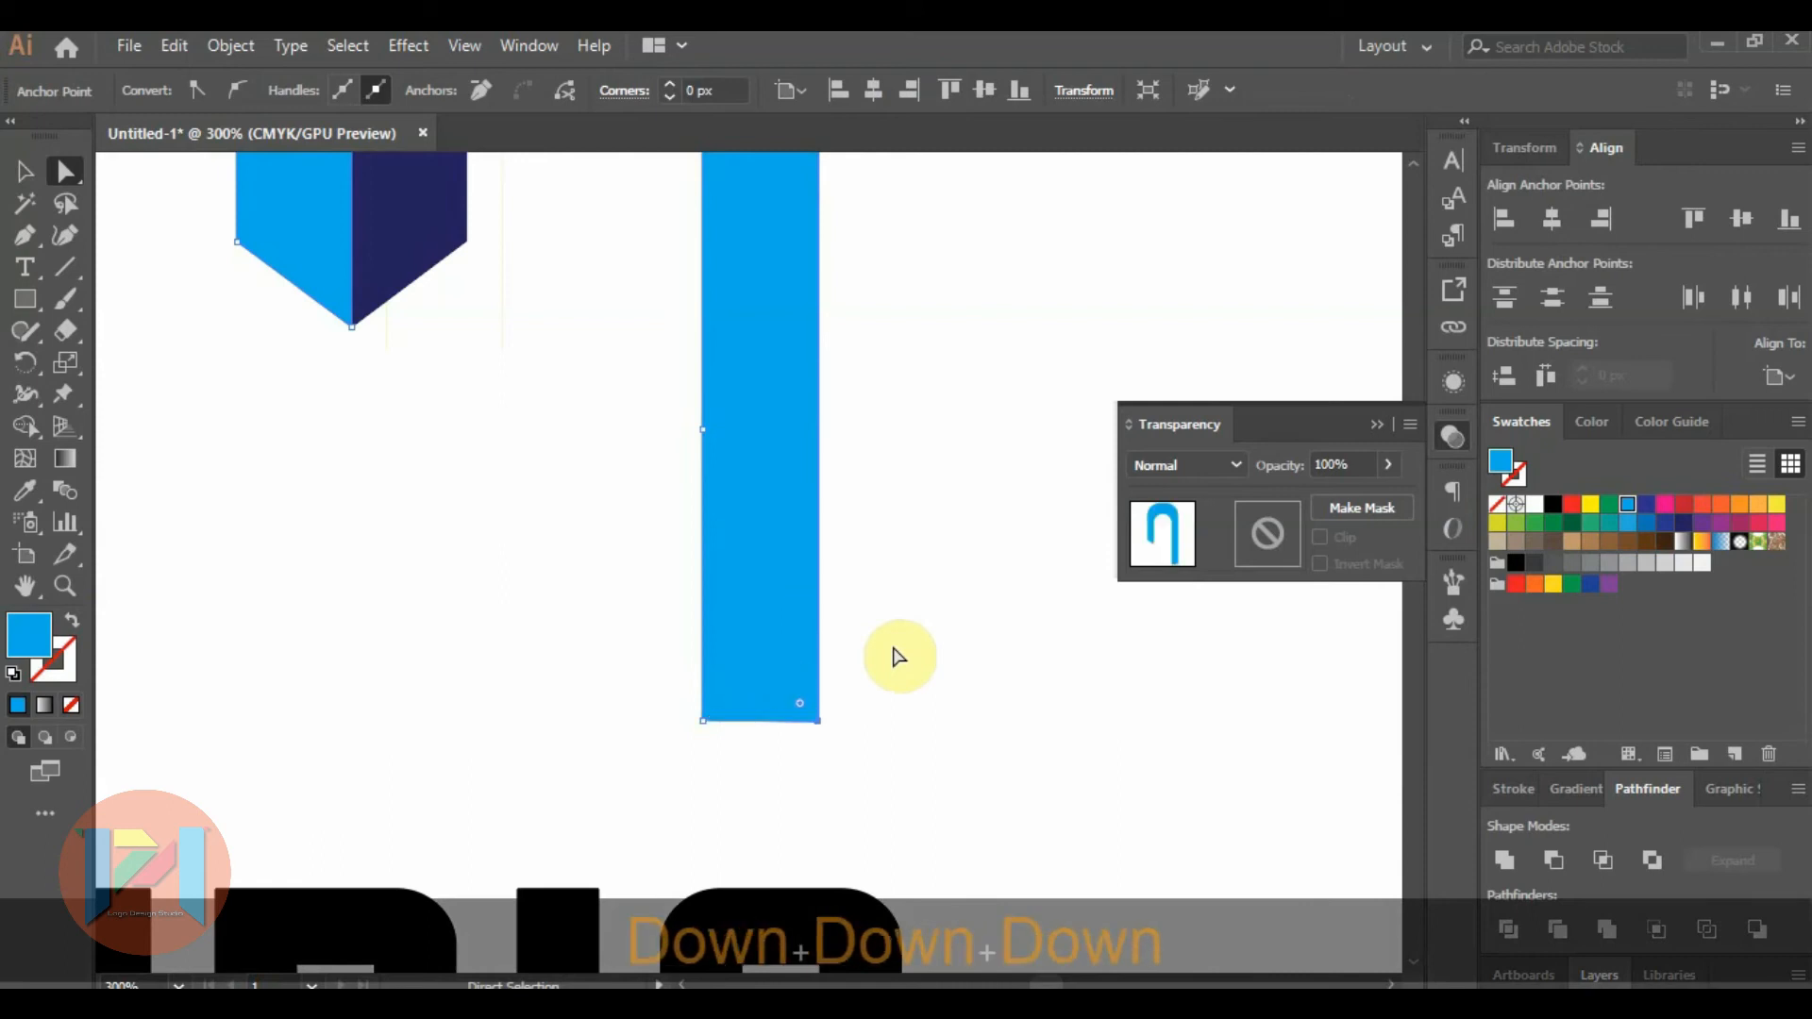
pyautogui.click(893, 649)
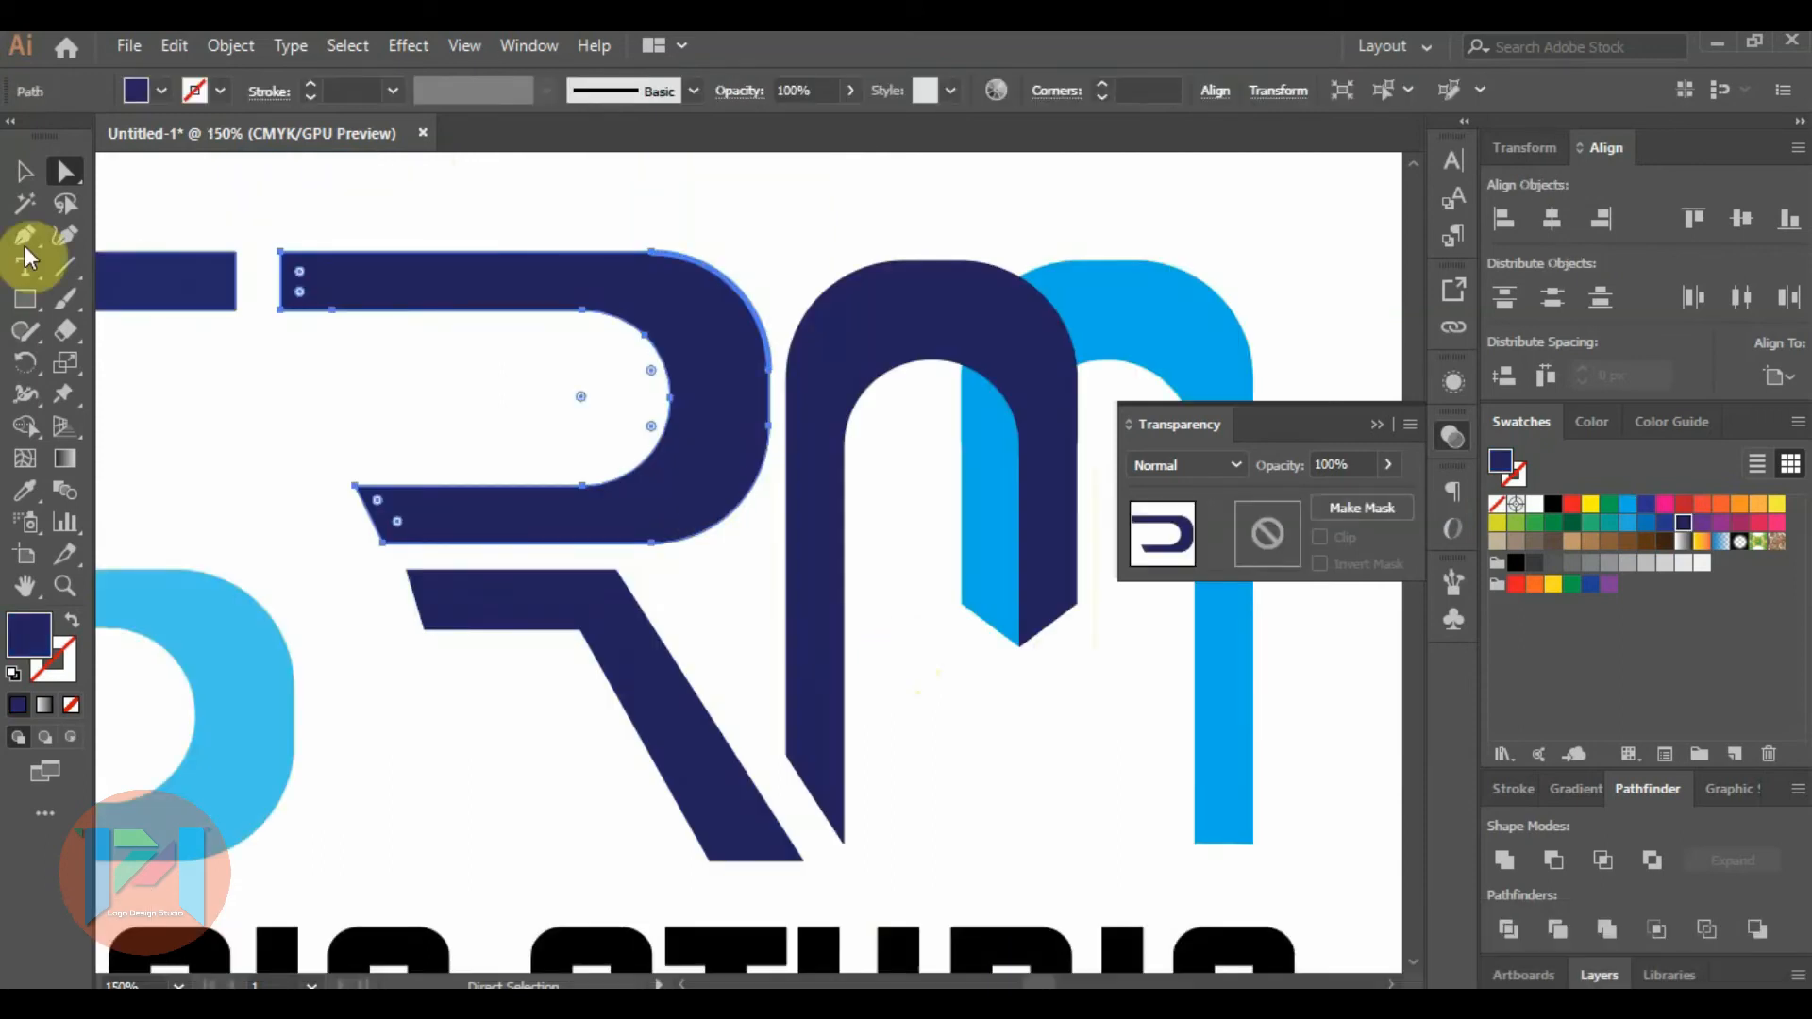
# Narrow the R's upper bowl by pulling its outer curve inward, away from the M.
pyautogui.click(17, 170)
pyautogui.moveTo(769, 398); pyautogui.dragTo(722, 399)
pyautogui.click(761, 299)
# Nudge both arches of the M left and slightly up, closer to the R.
pyautogui.scroll(-3, 727, 355)
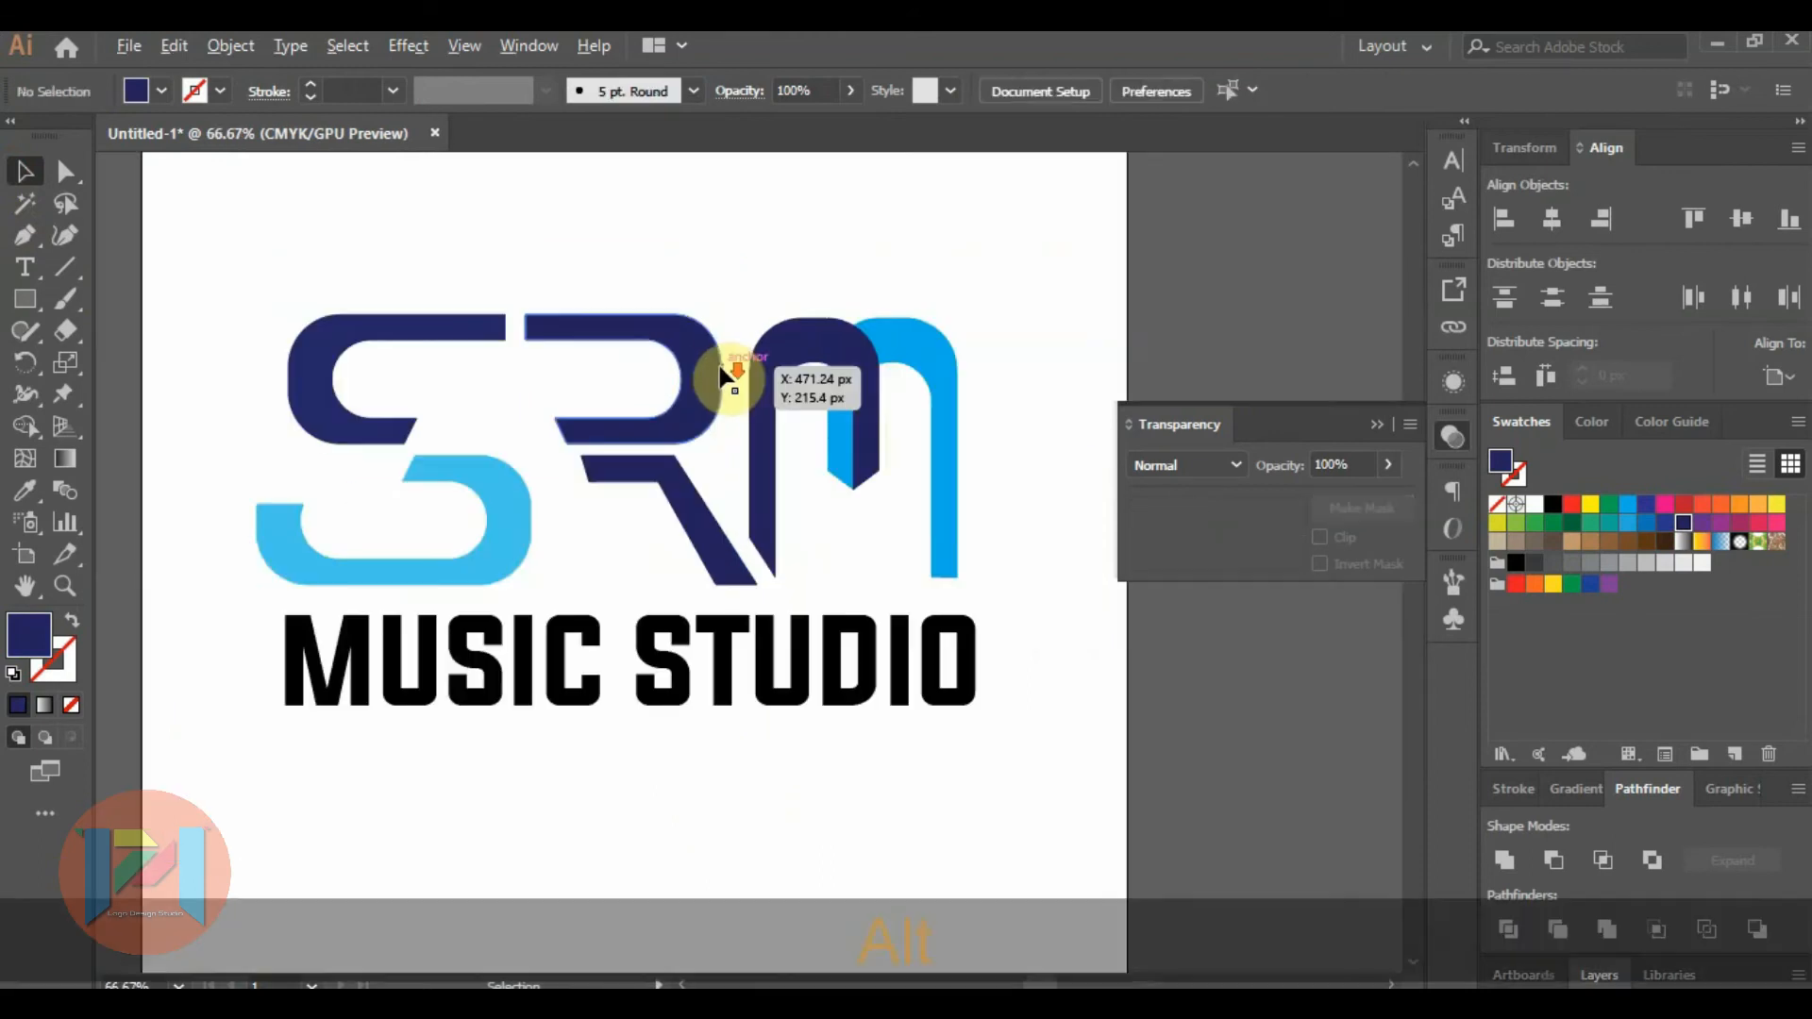
pyautogui.click(768, 367)
pyautogui.keyDown('alt'); pyautogui.keyDown('shift'); pyautogui.click(920, 360); pyautogui.keyUp('shift'); pyautogui.keyUp('alt')
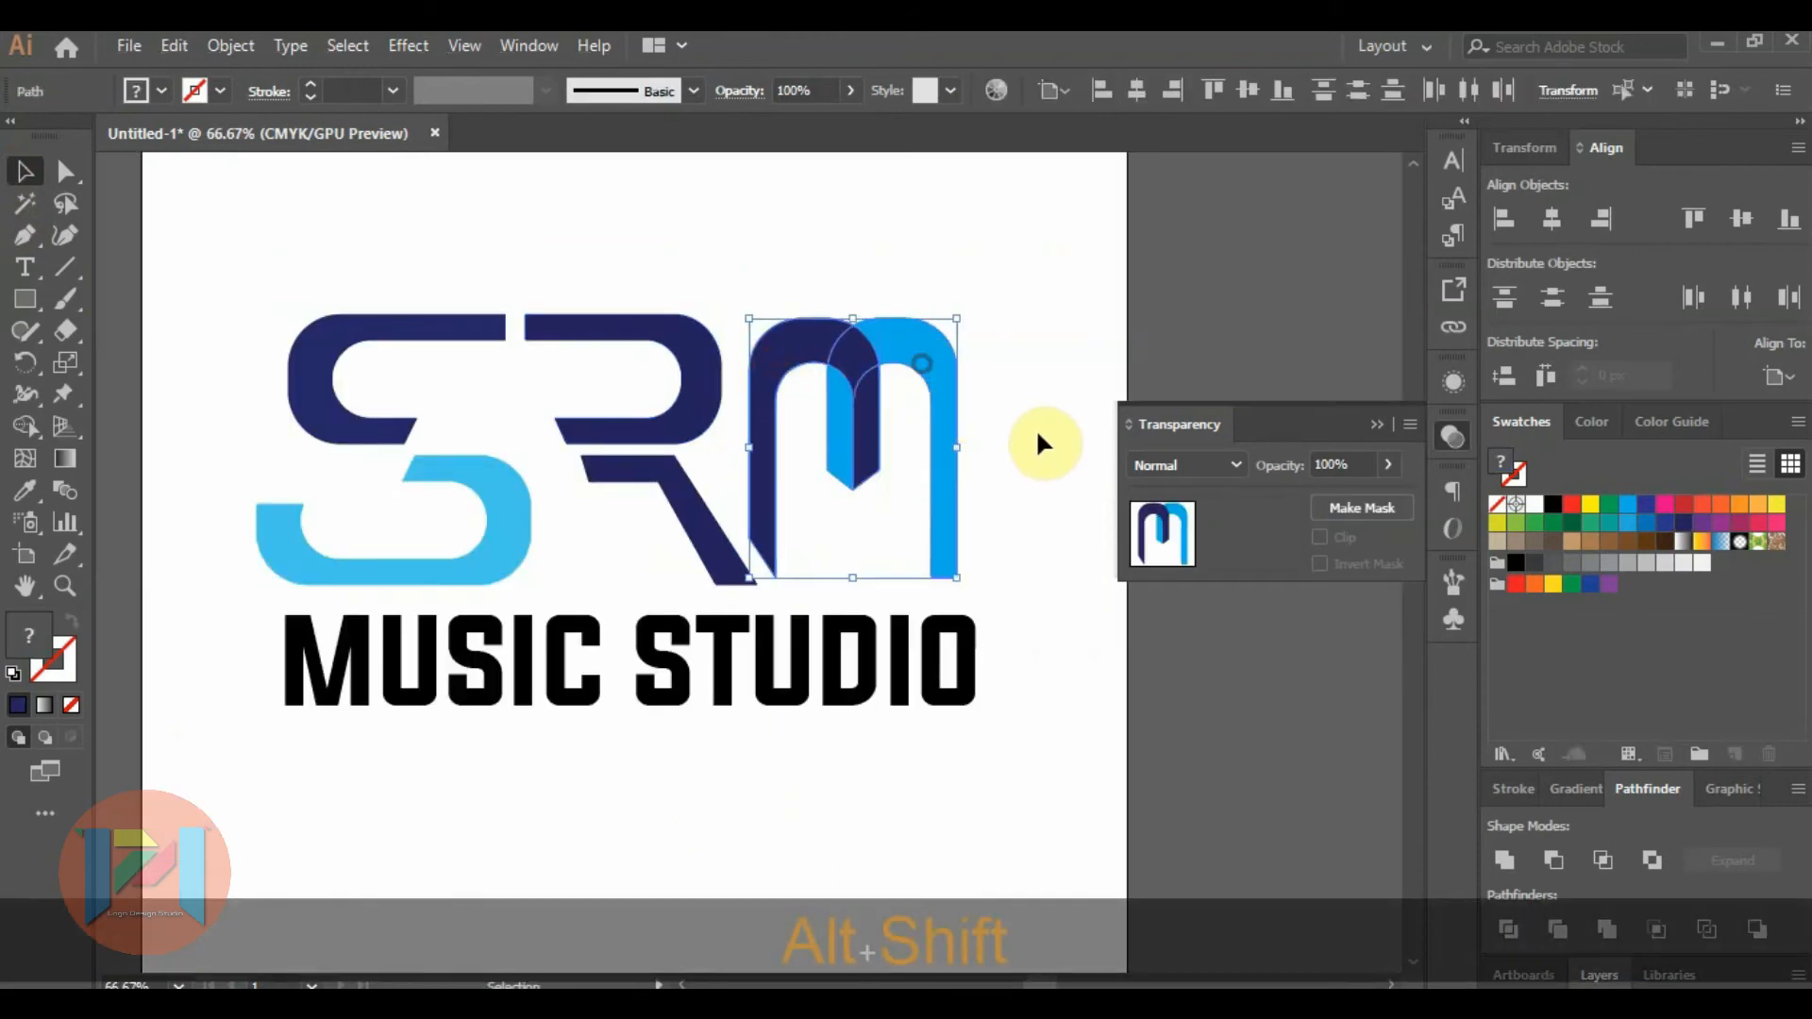
pyautogui.press('Left')
pyautogui.press('Left')
pyautogui.press('Left')
pyautogui.press('Left')
pyautogui.press('Up')
pyautogui.press('Up')
pyautogui.press('Left')
pyautogui.press('Left')
pyautogui.press('Left')
pyautogui.press('Left')
pyautogui.click(1034, 466)
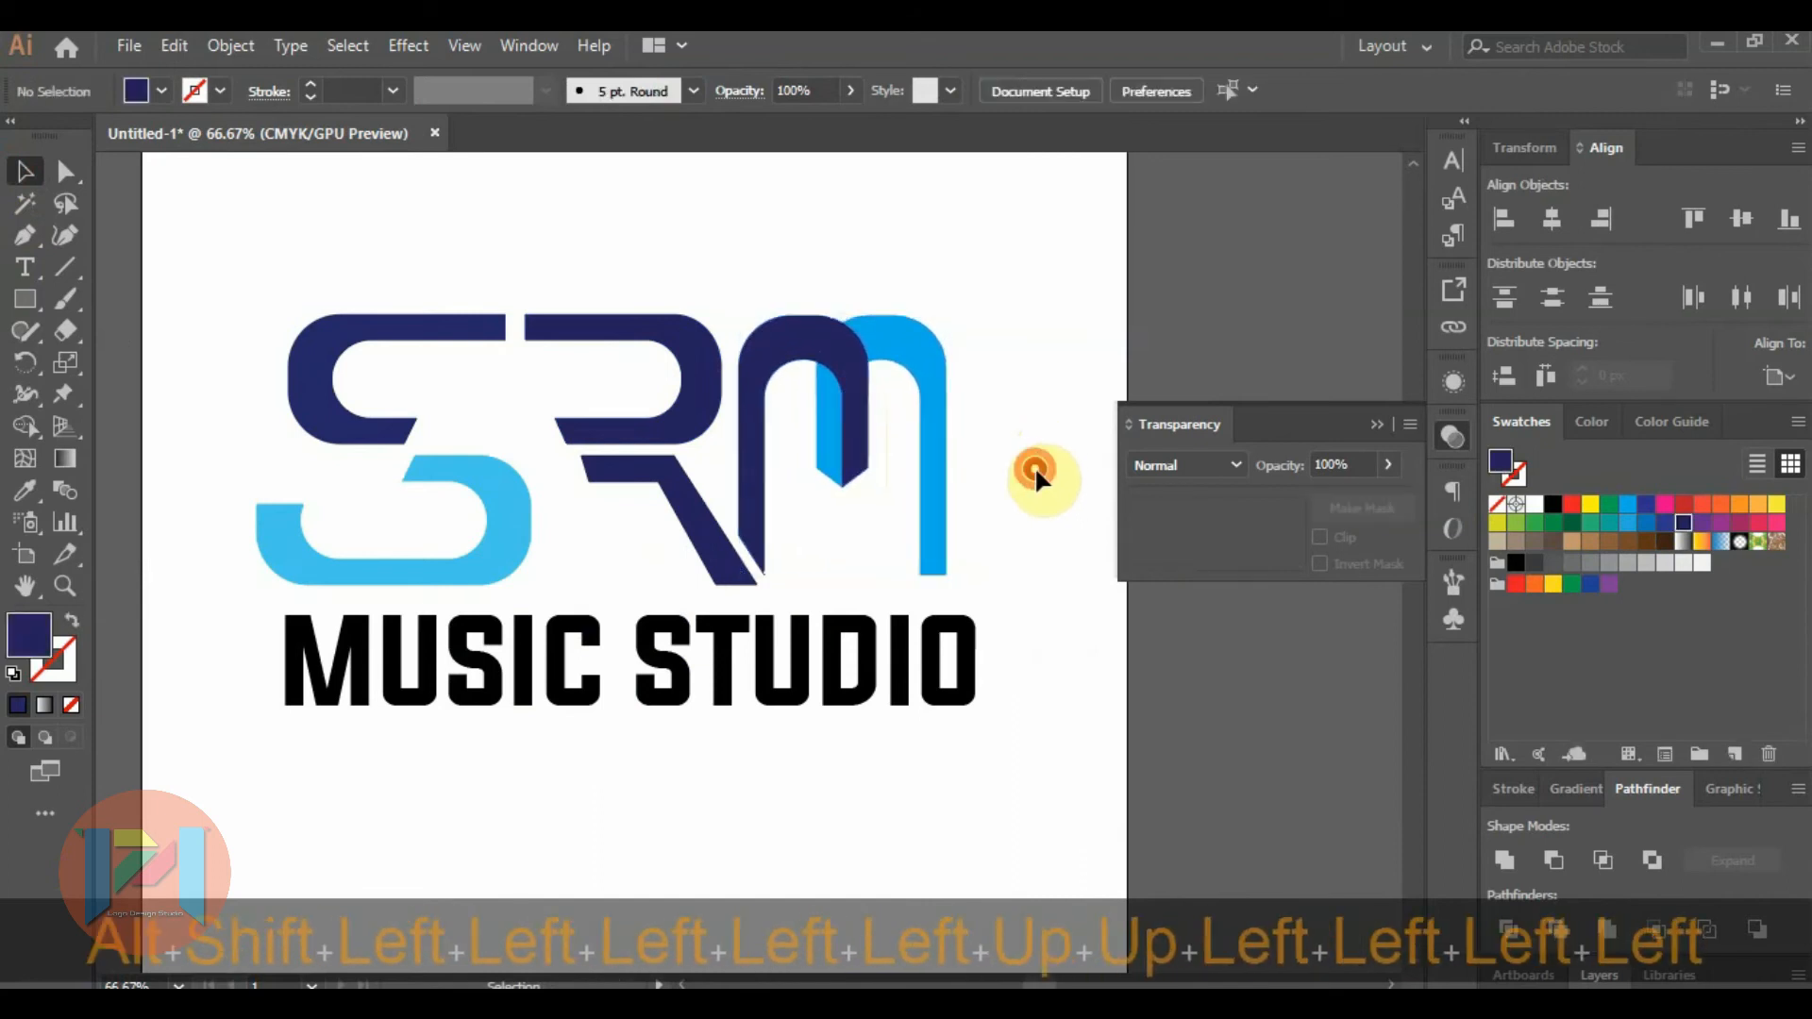
# Stretch both arches of the M together to make the letter slightly wider.
pyautogui.click(942, 464)
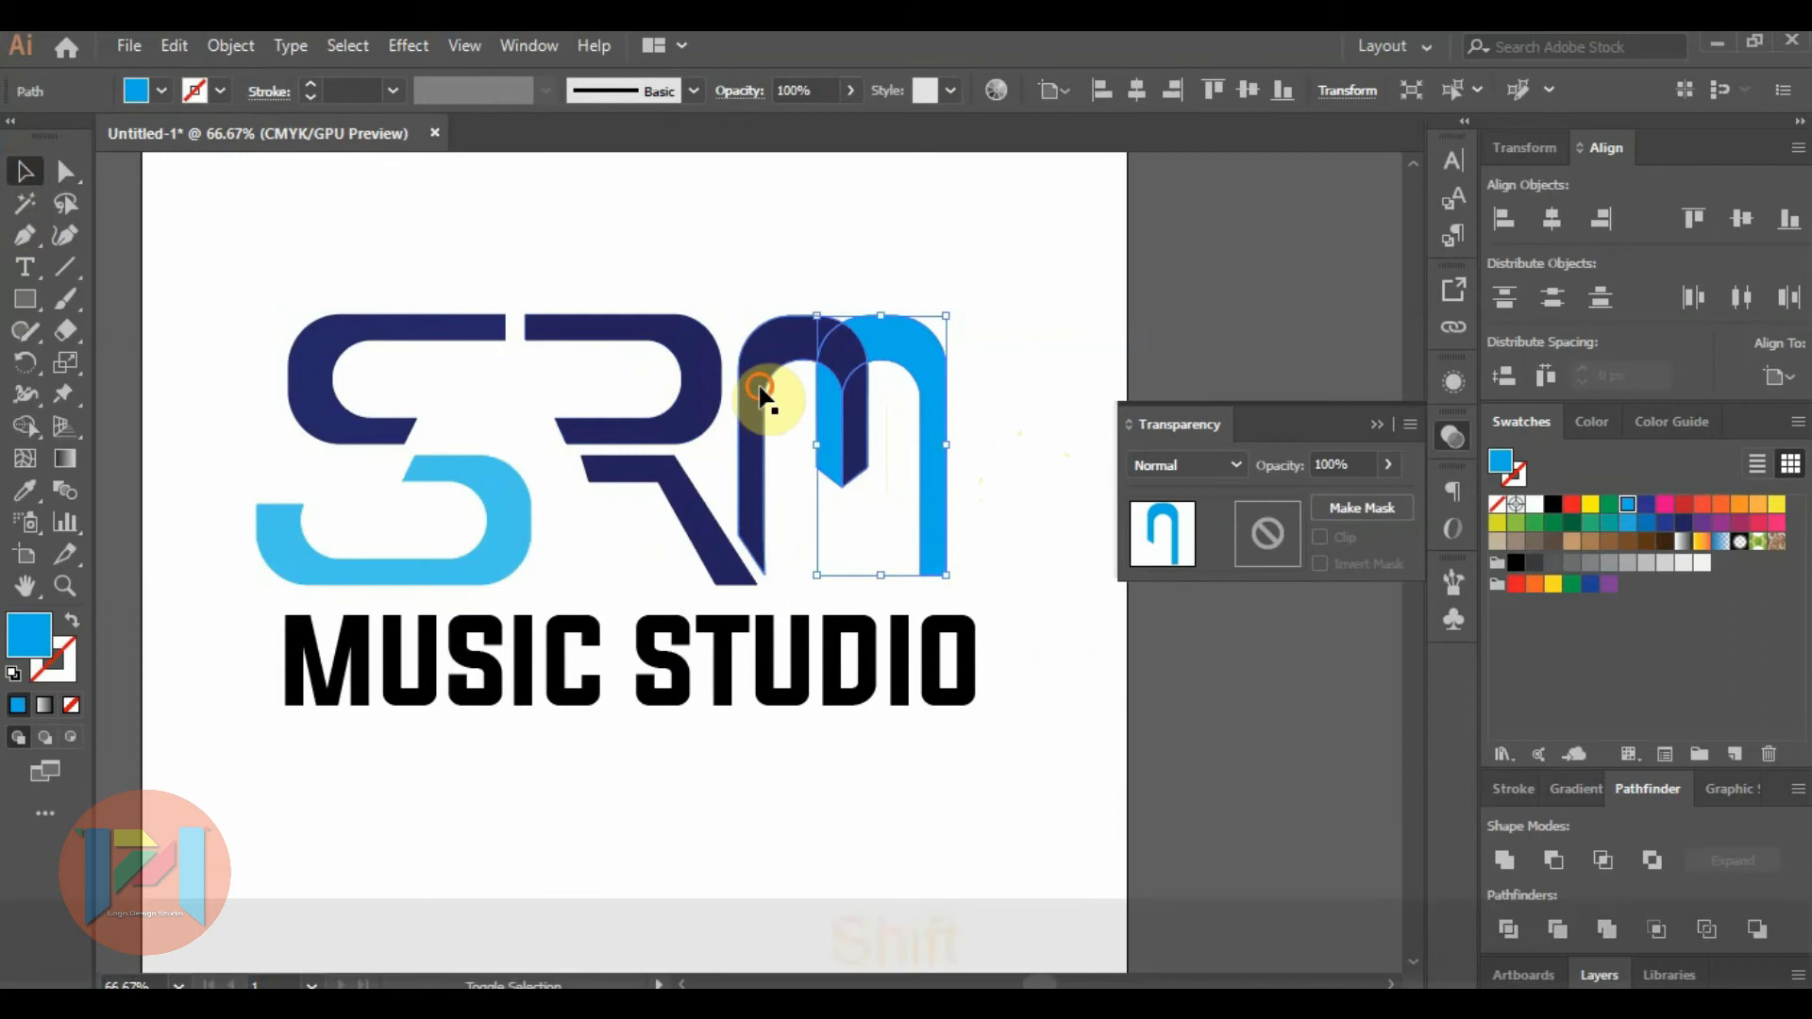
pyautogui.keyDown('shift'); pyautogui.click(761, 392); pyautogui.keyUp('shift')
pyautogui.moveTo(948, 446); pyautogui.dragTo(972, 445)
pyautogui.click(1016, 507)
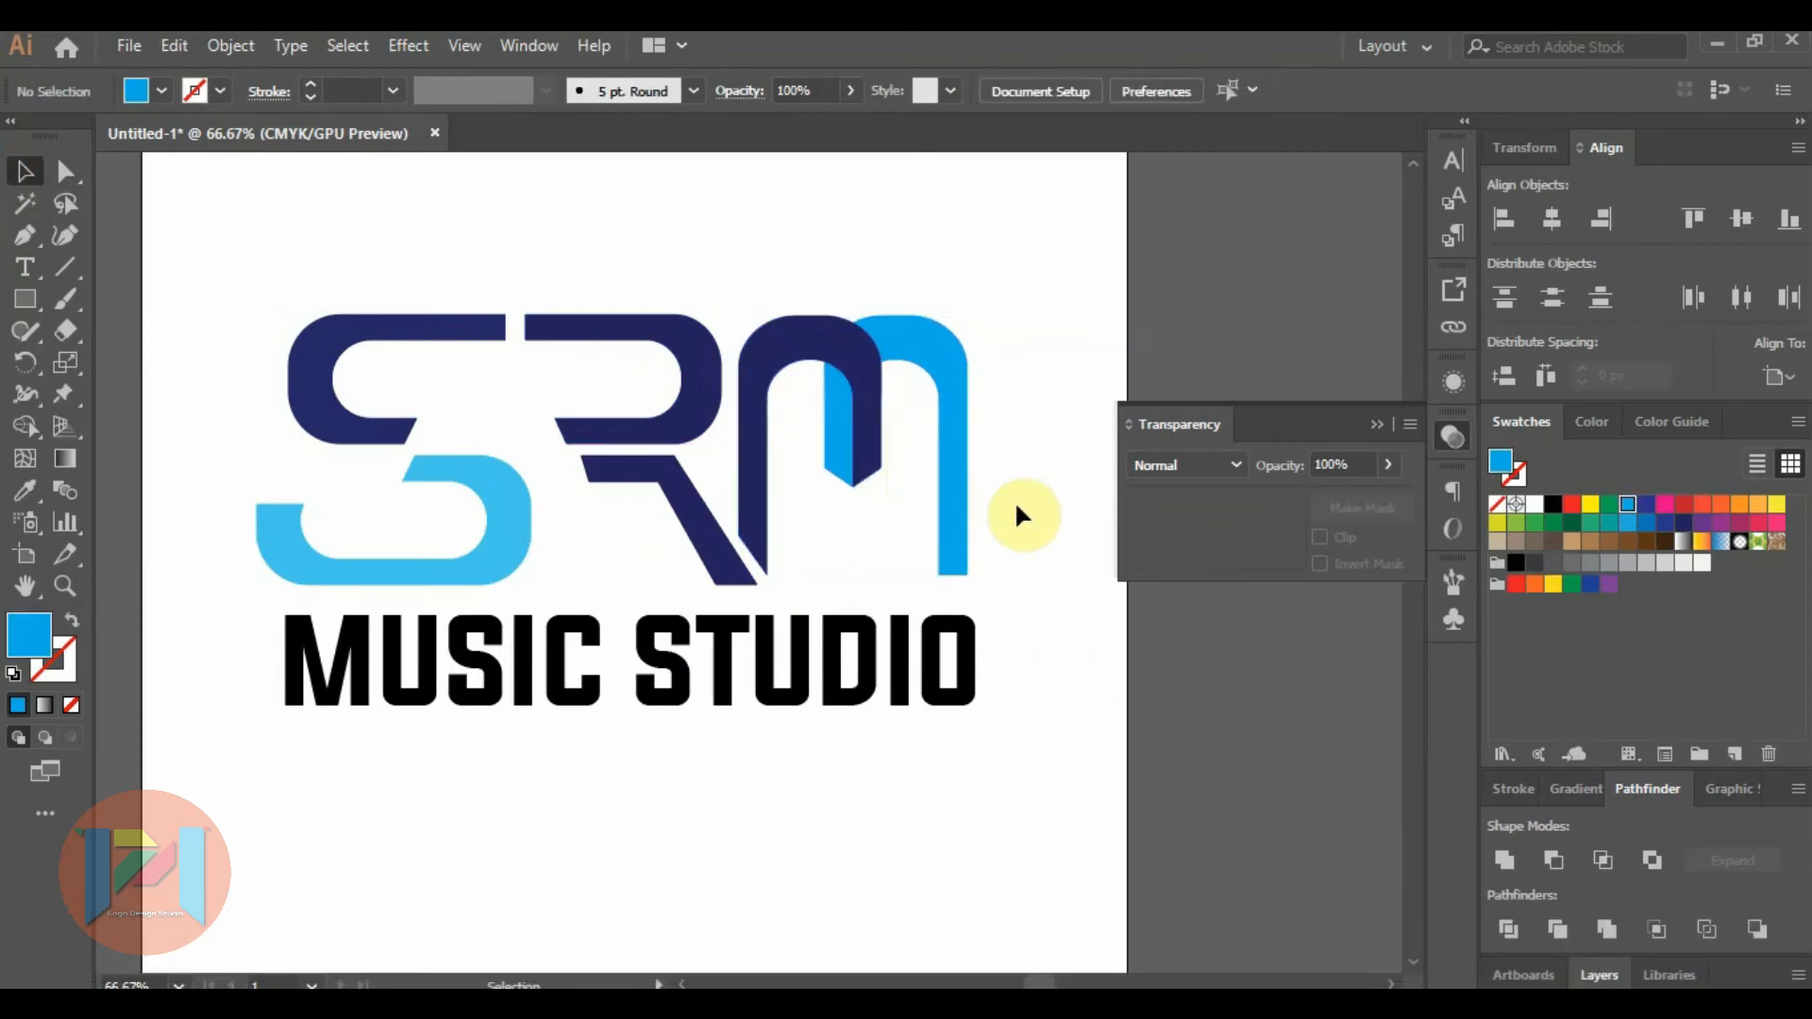
# Inspect the spacing and proportions of the SRM letters across the whole logo.
pyautogui.scroll(-2, 1017, 506)
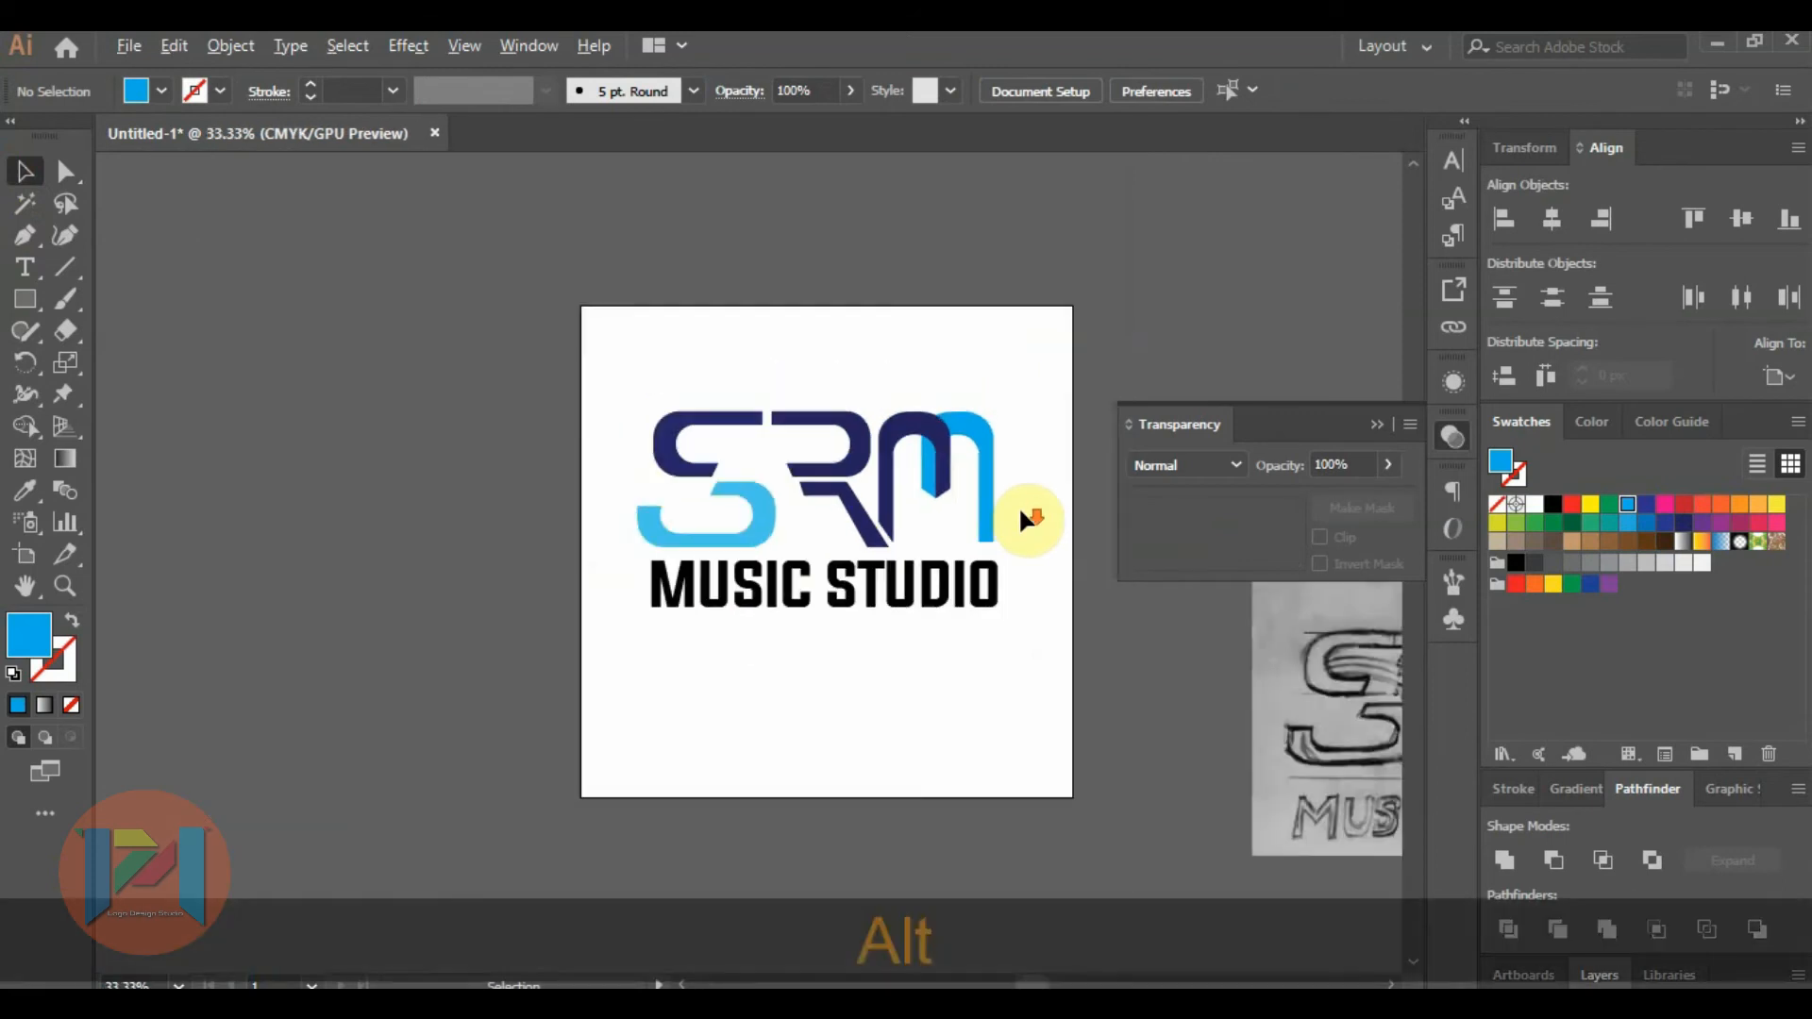
pyautogui.scroll(1, 868, 458)
pyautogui.scroll(-1, 587, 429)
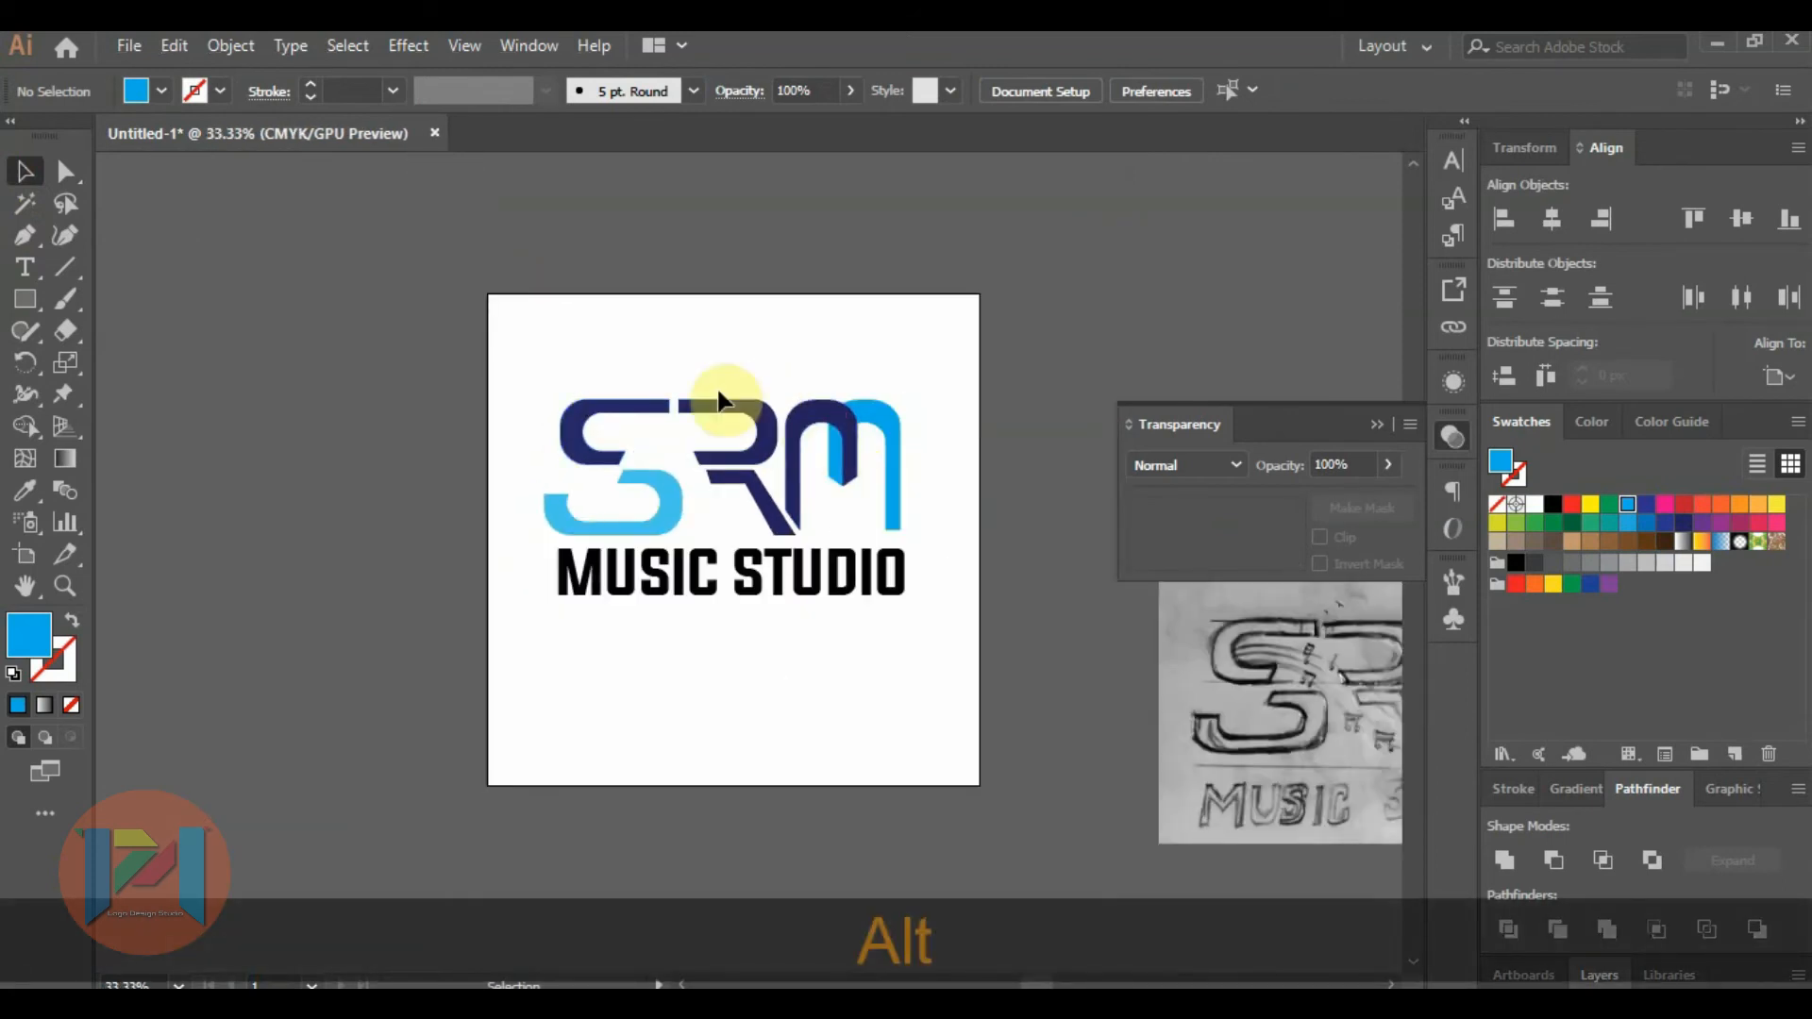
pyautogui.scroll(2, 773, 478)
pyautogui.scroll(1, 661, 457)
pyautogui.click(495, 501)
pyautogui.click(636, 574)
pyautogui.scroll(-2, 638, 580)
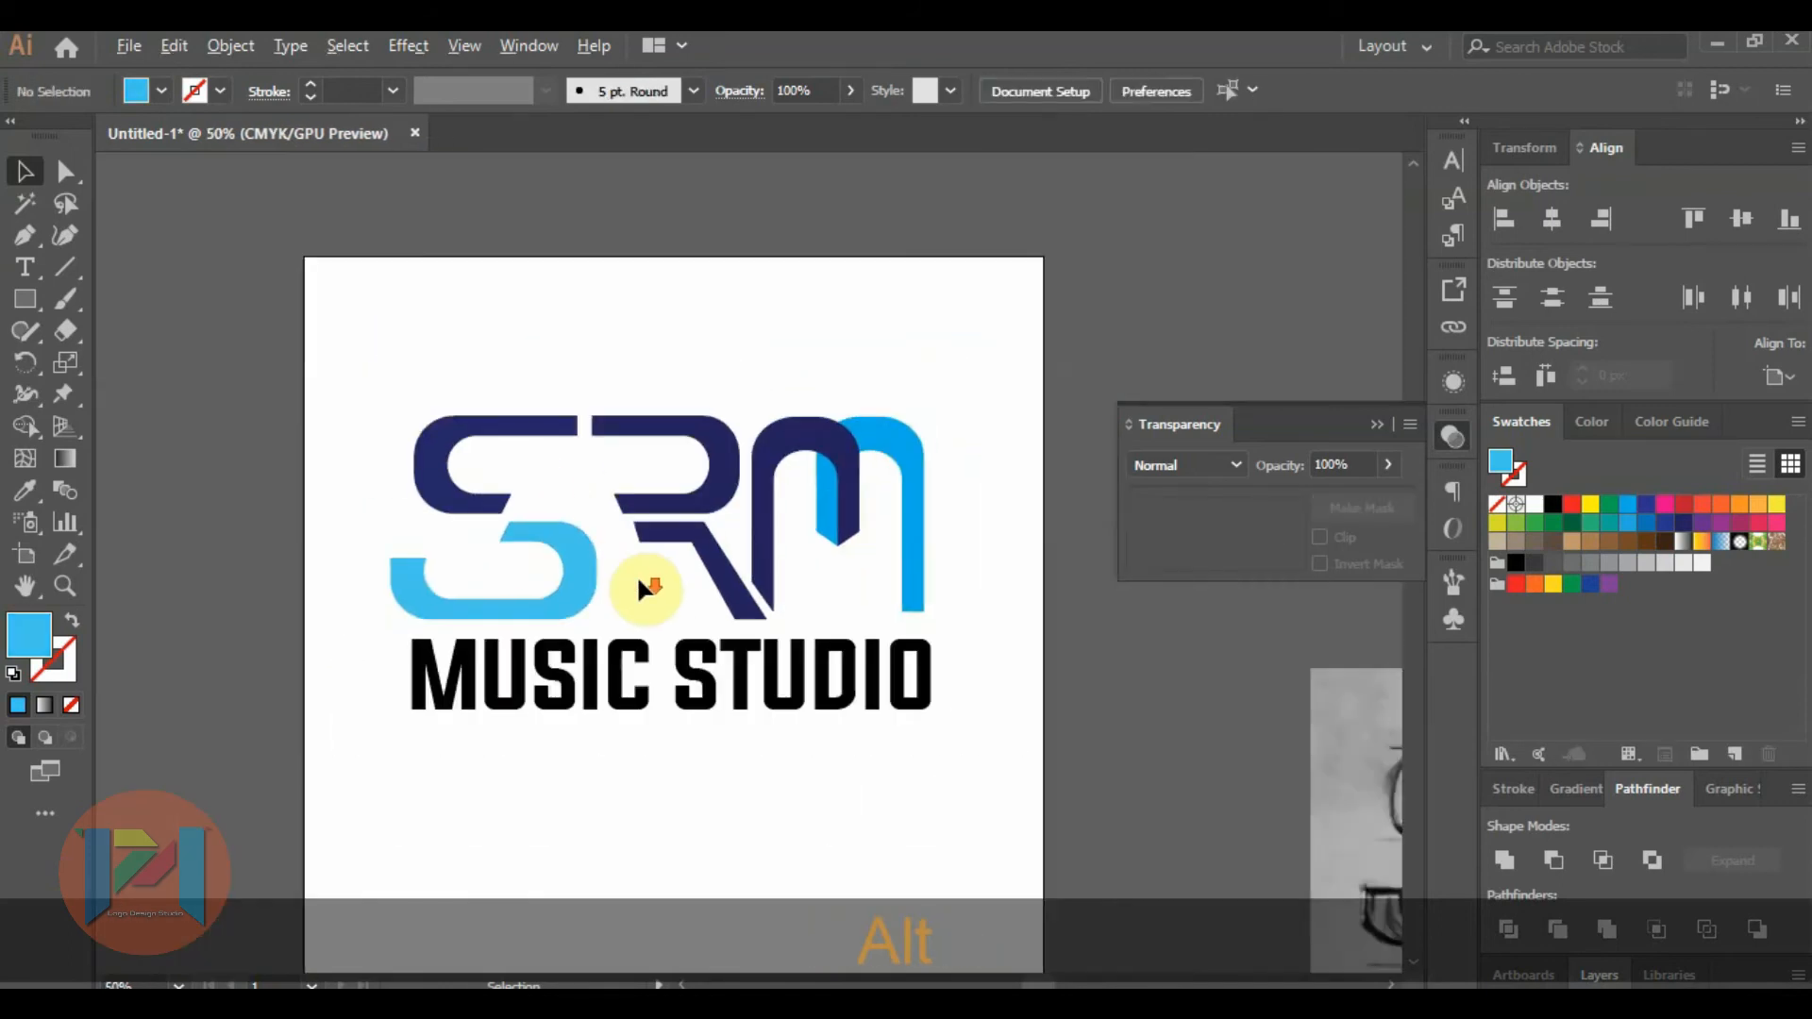
pyautogui.click(1378, 424)
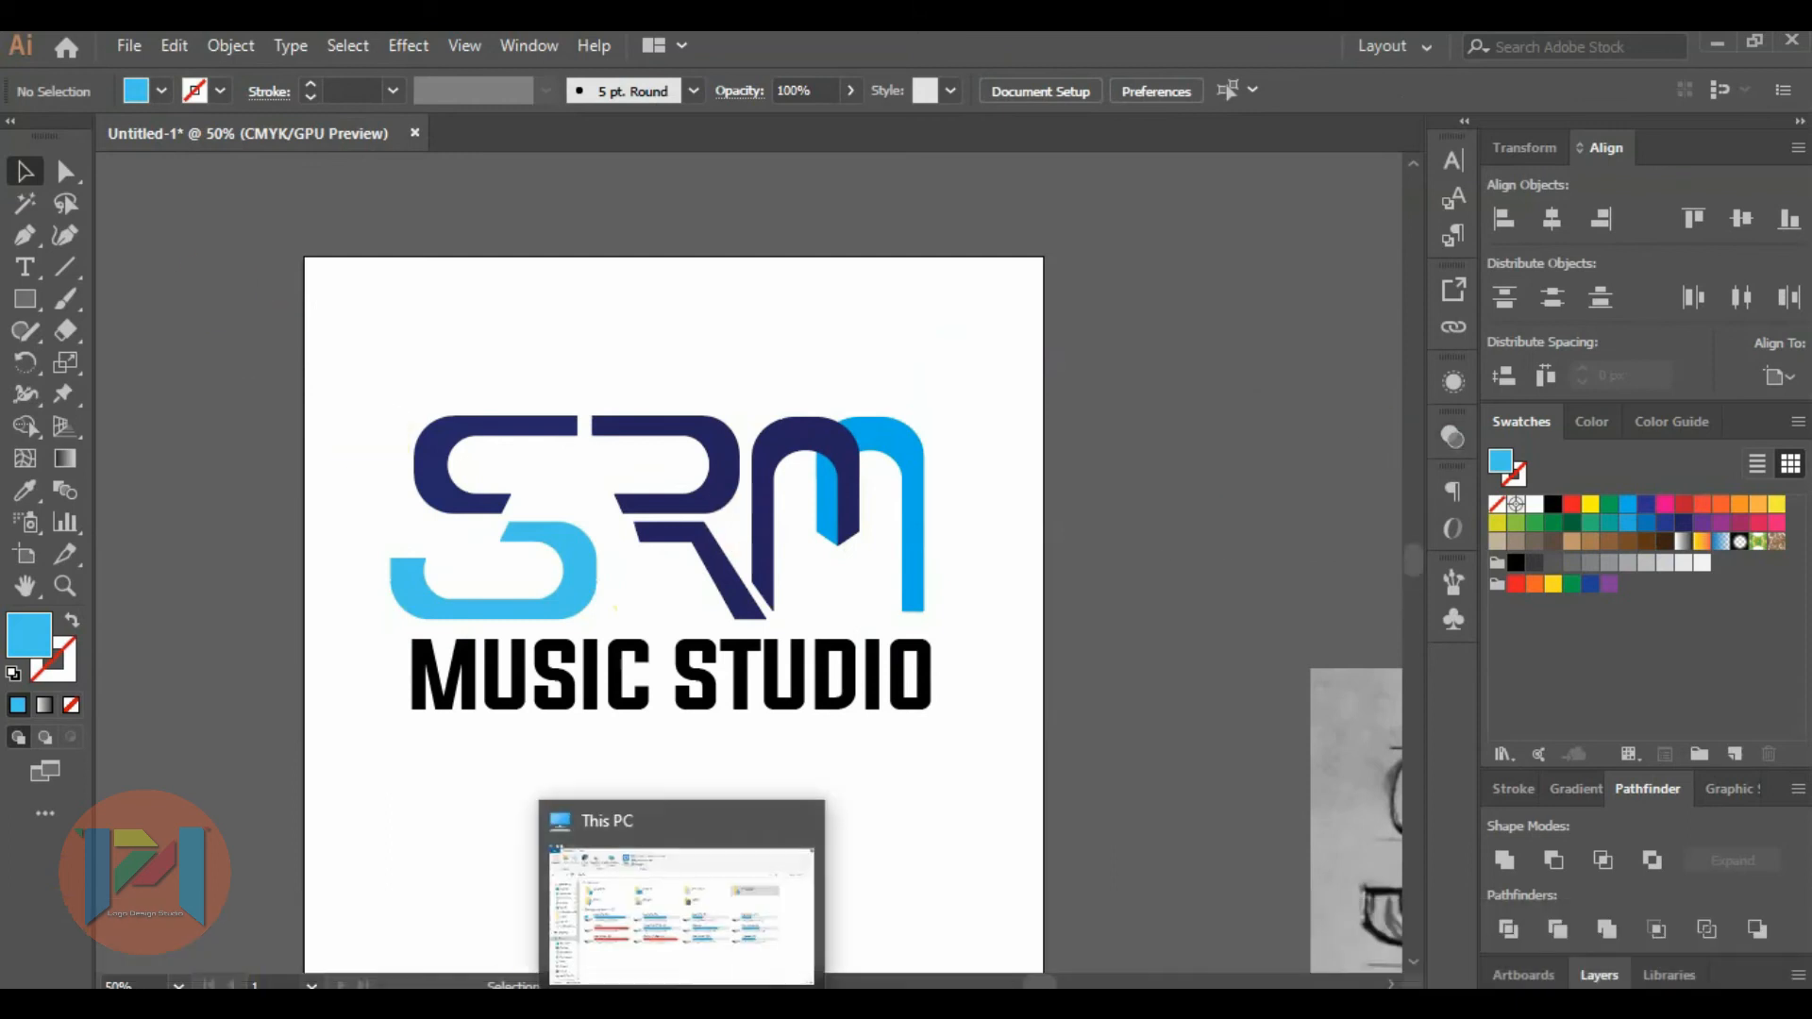
pyautogui.click(130, 46)
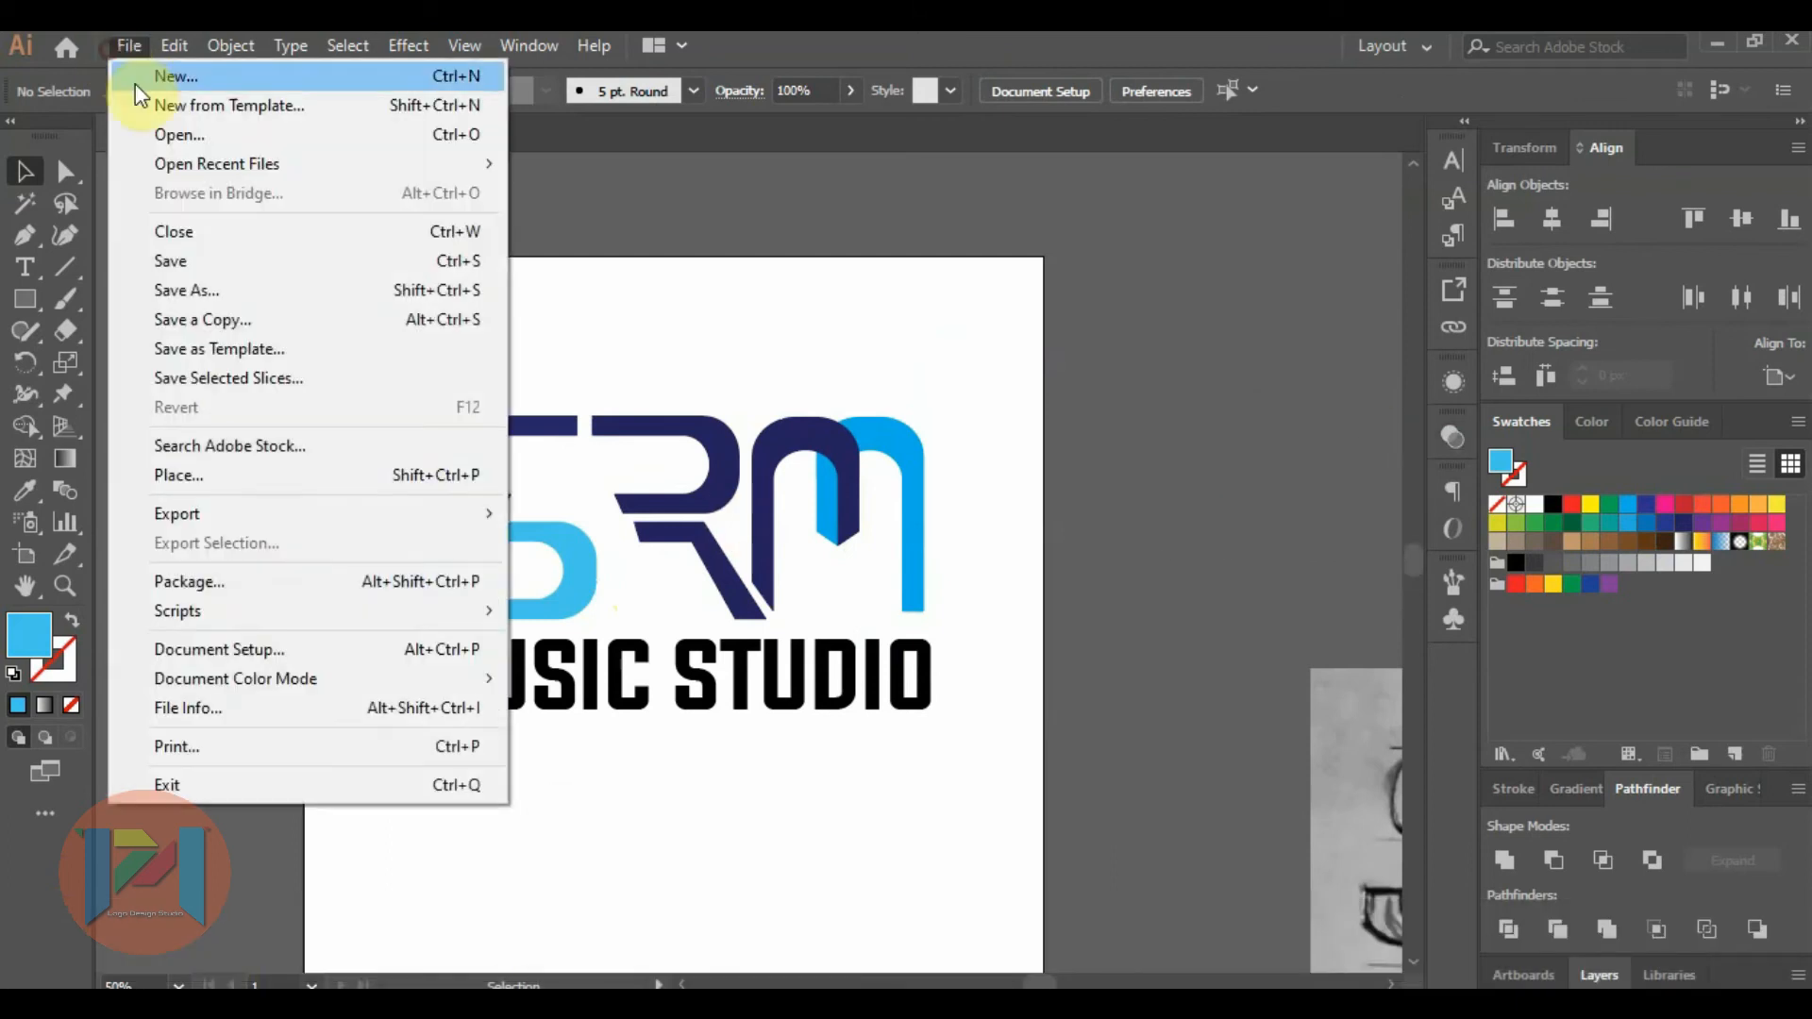
pyautogui.click(151, 134)
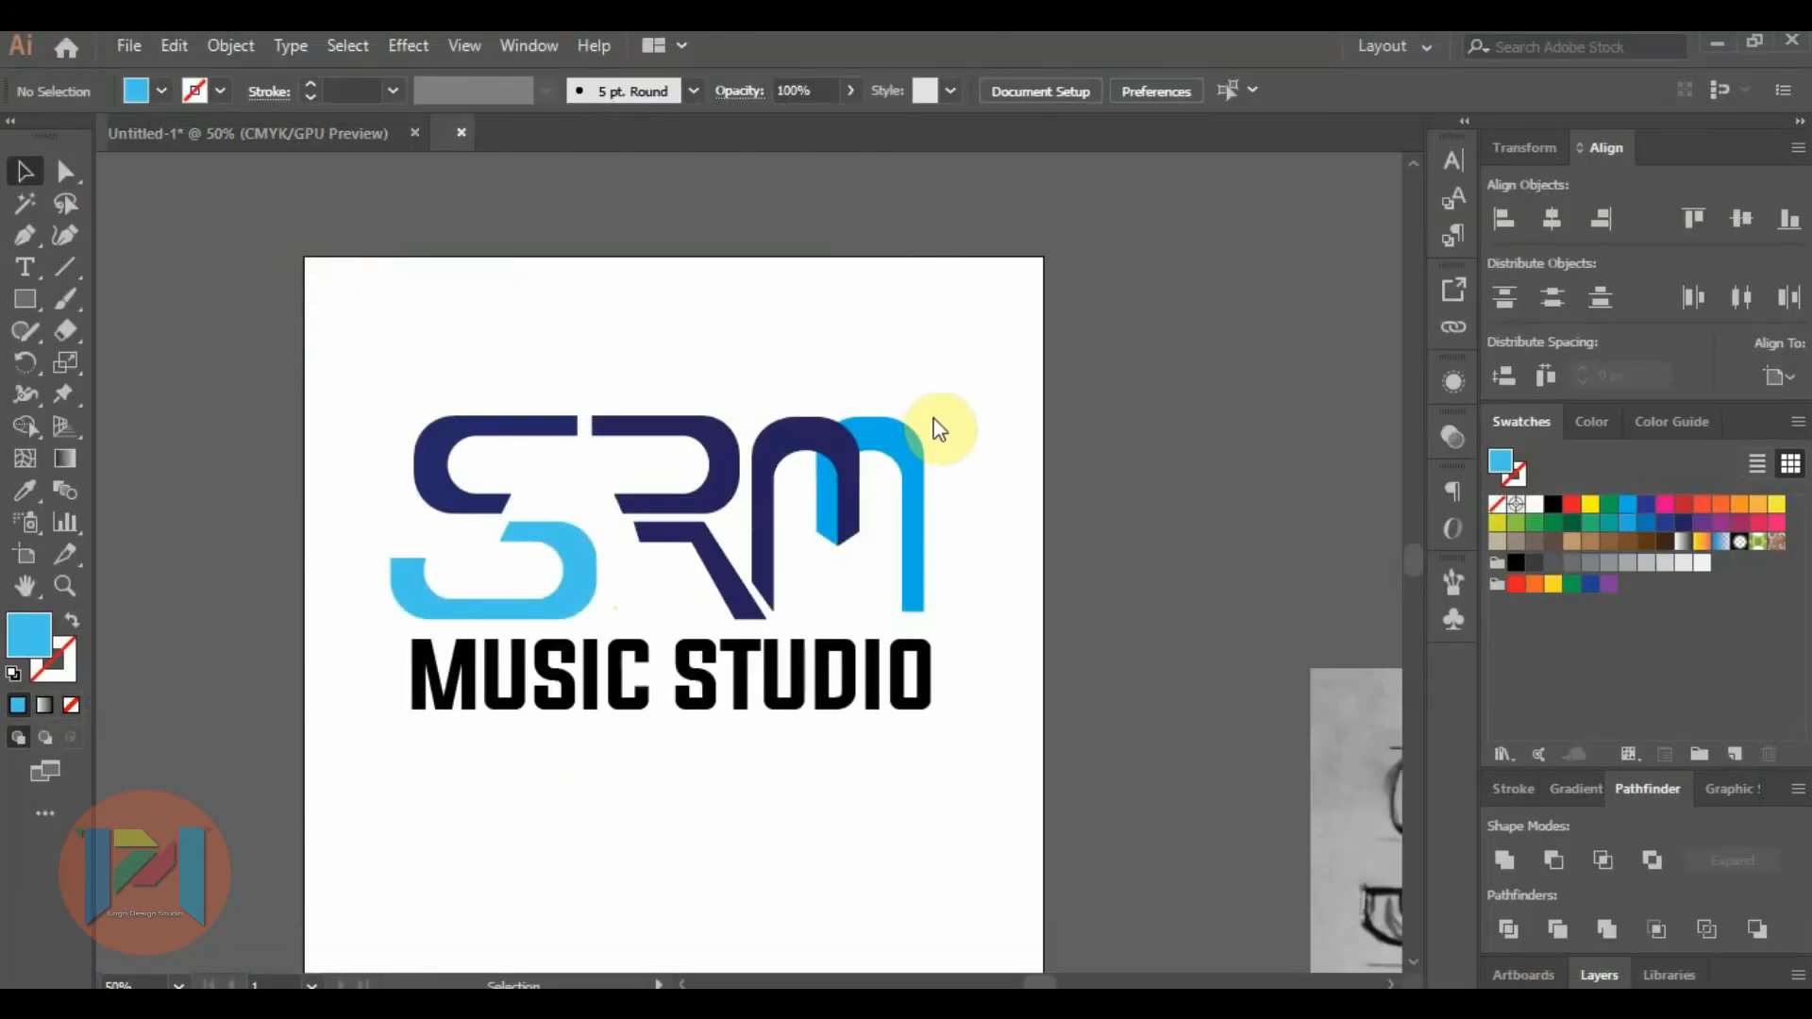
# Ungroup the music artwork and delete its gradient background and the Music Background title.
pyautogui.scroll(-3, 460, 295)
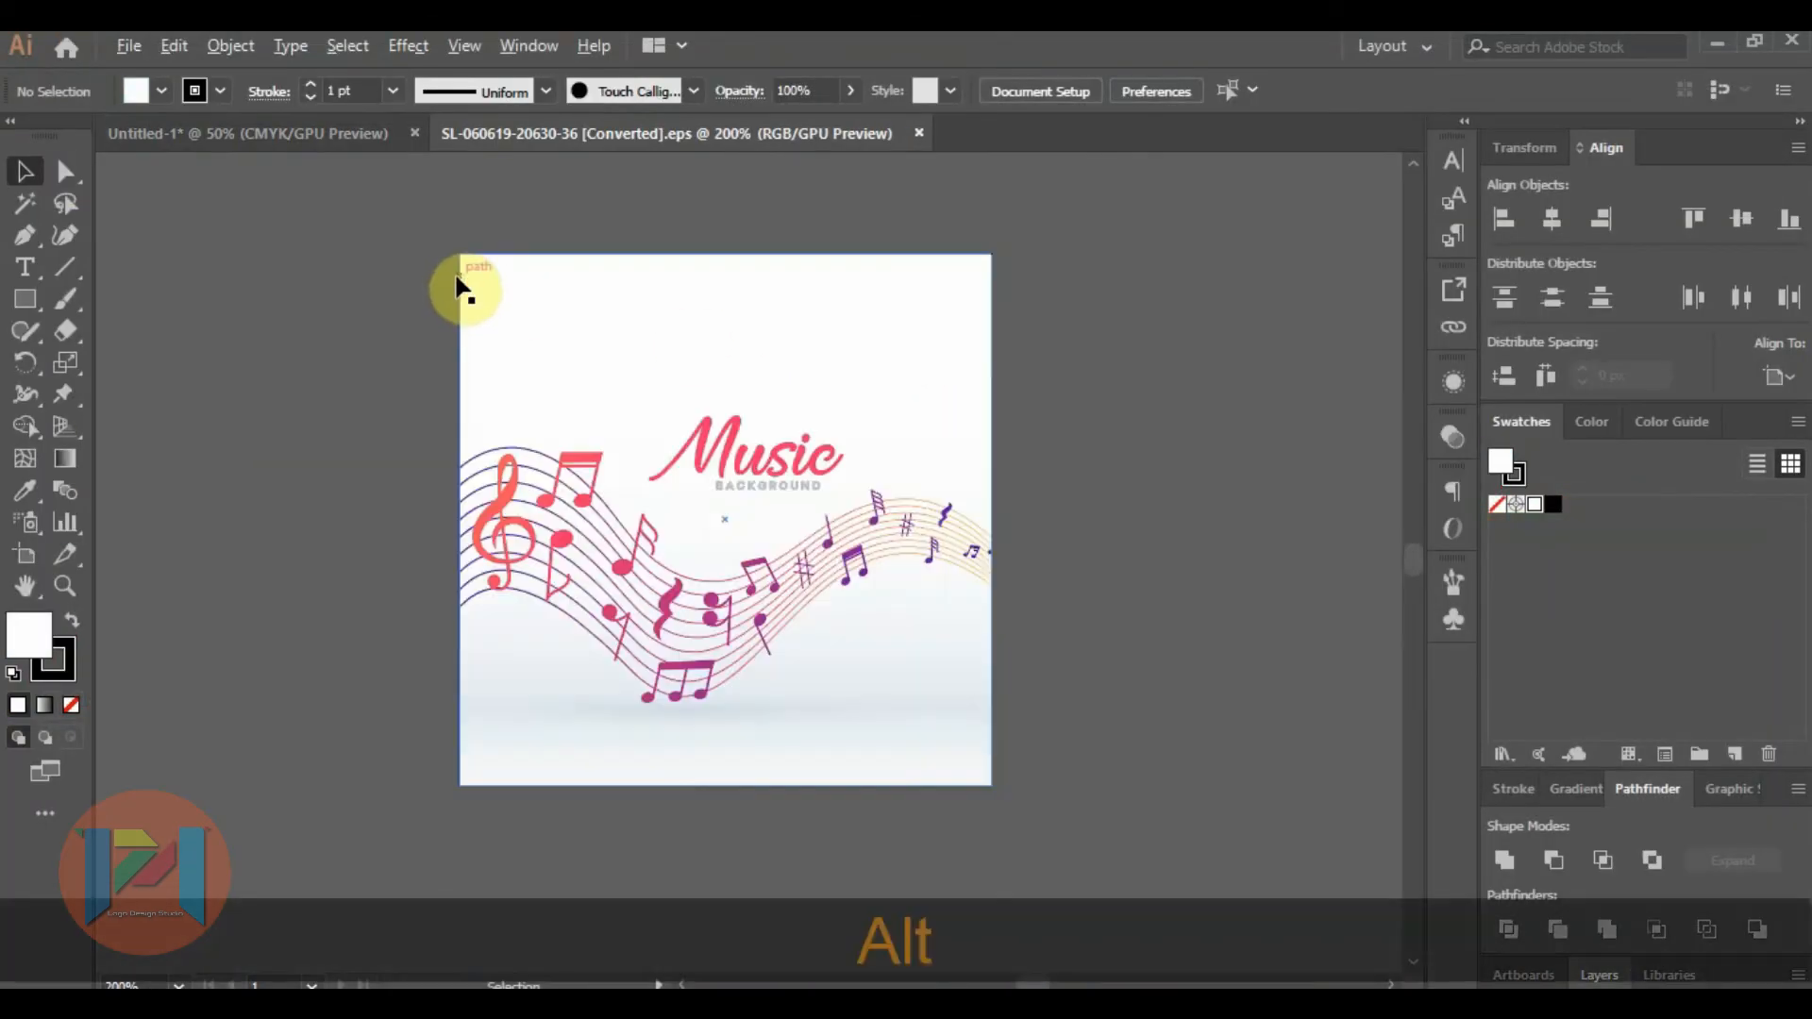
pyautogui.click(709, 376)
pyautogui.rightClick(715, 377)
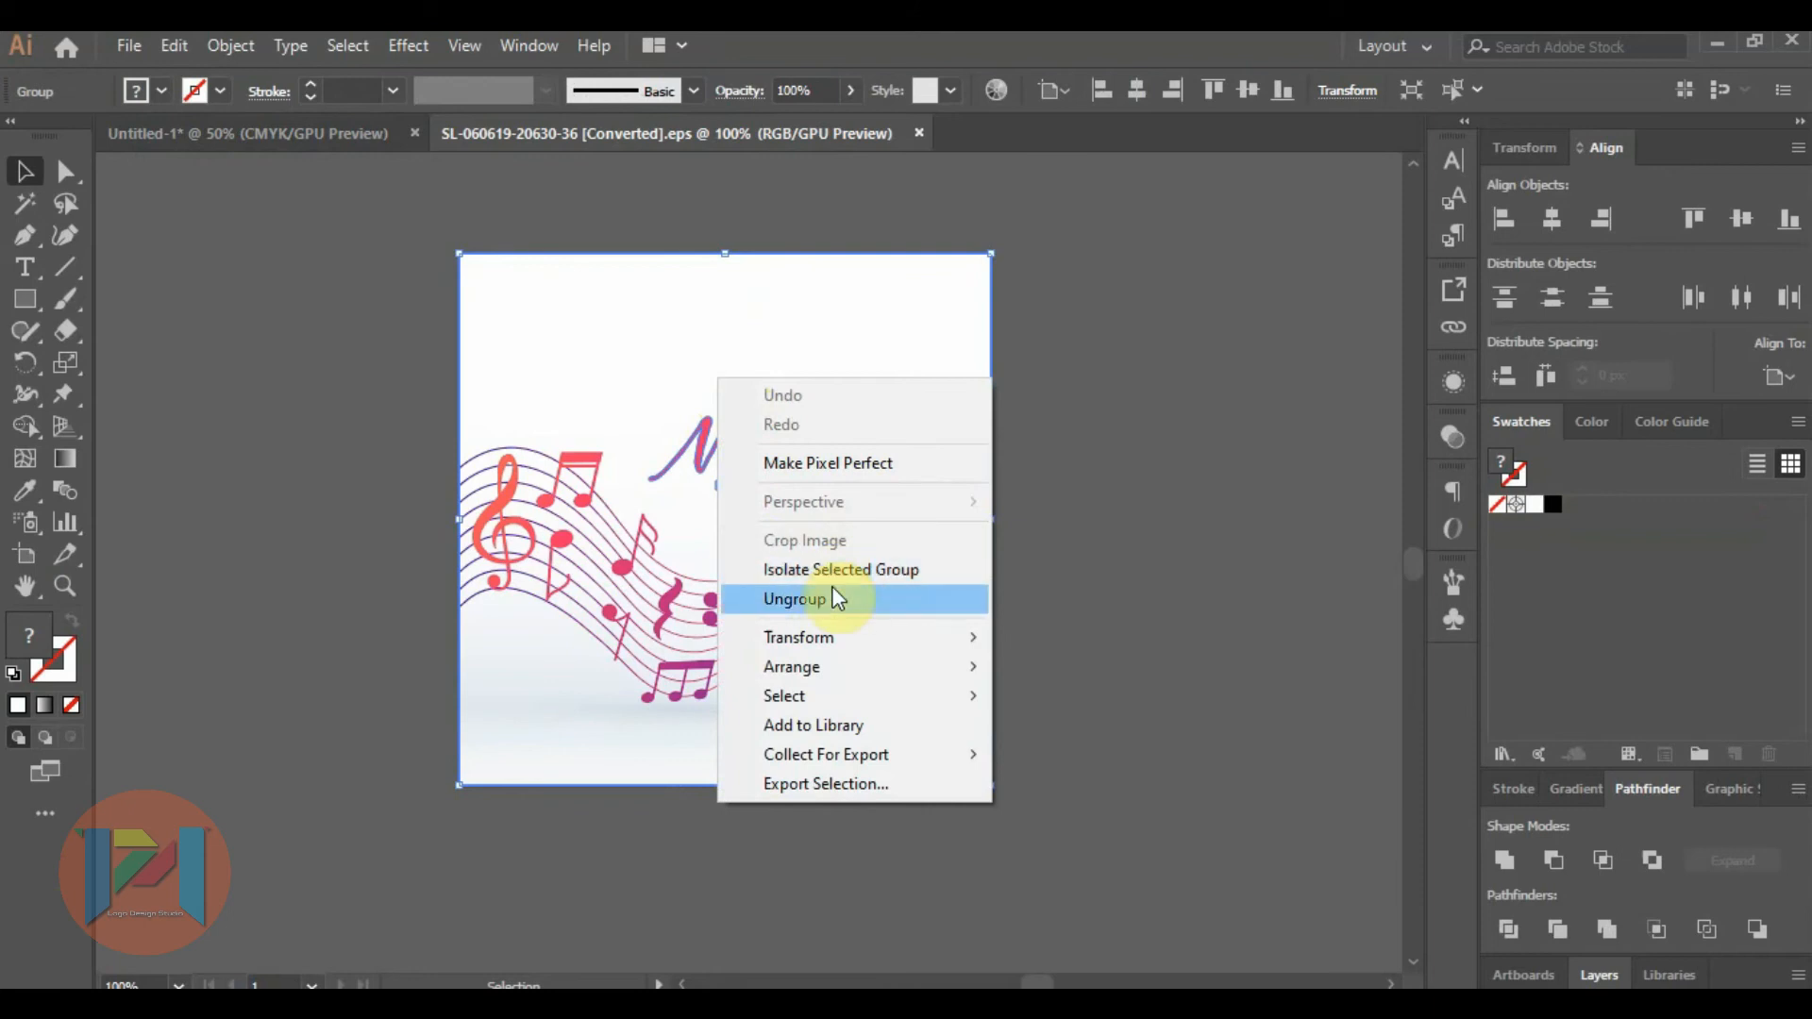
pyautogui.click(833, 598)
pyautogui.click(1214, 522)
pyautogui.click(928, 412)
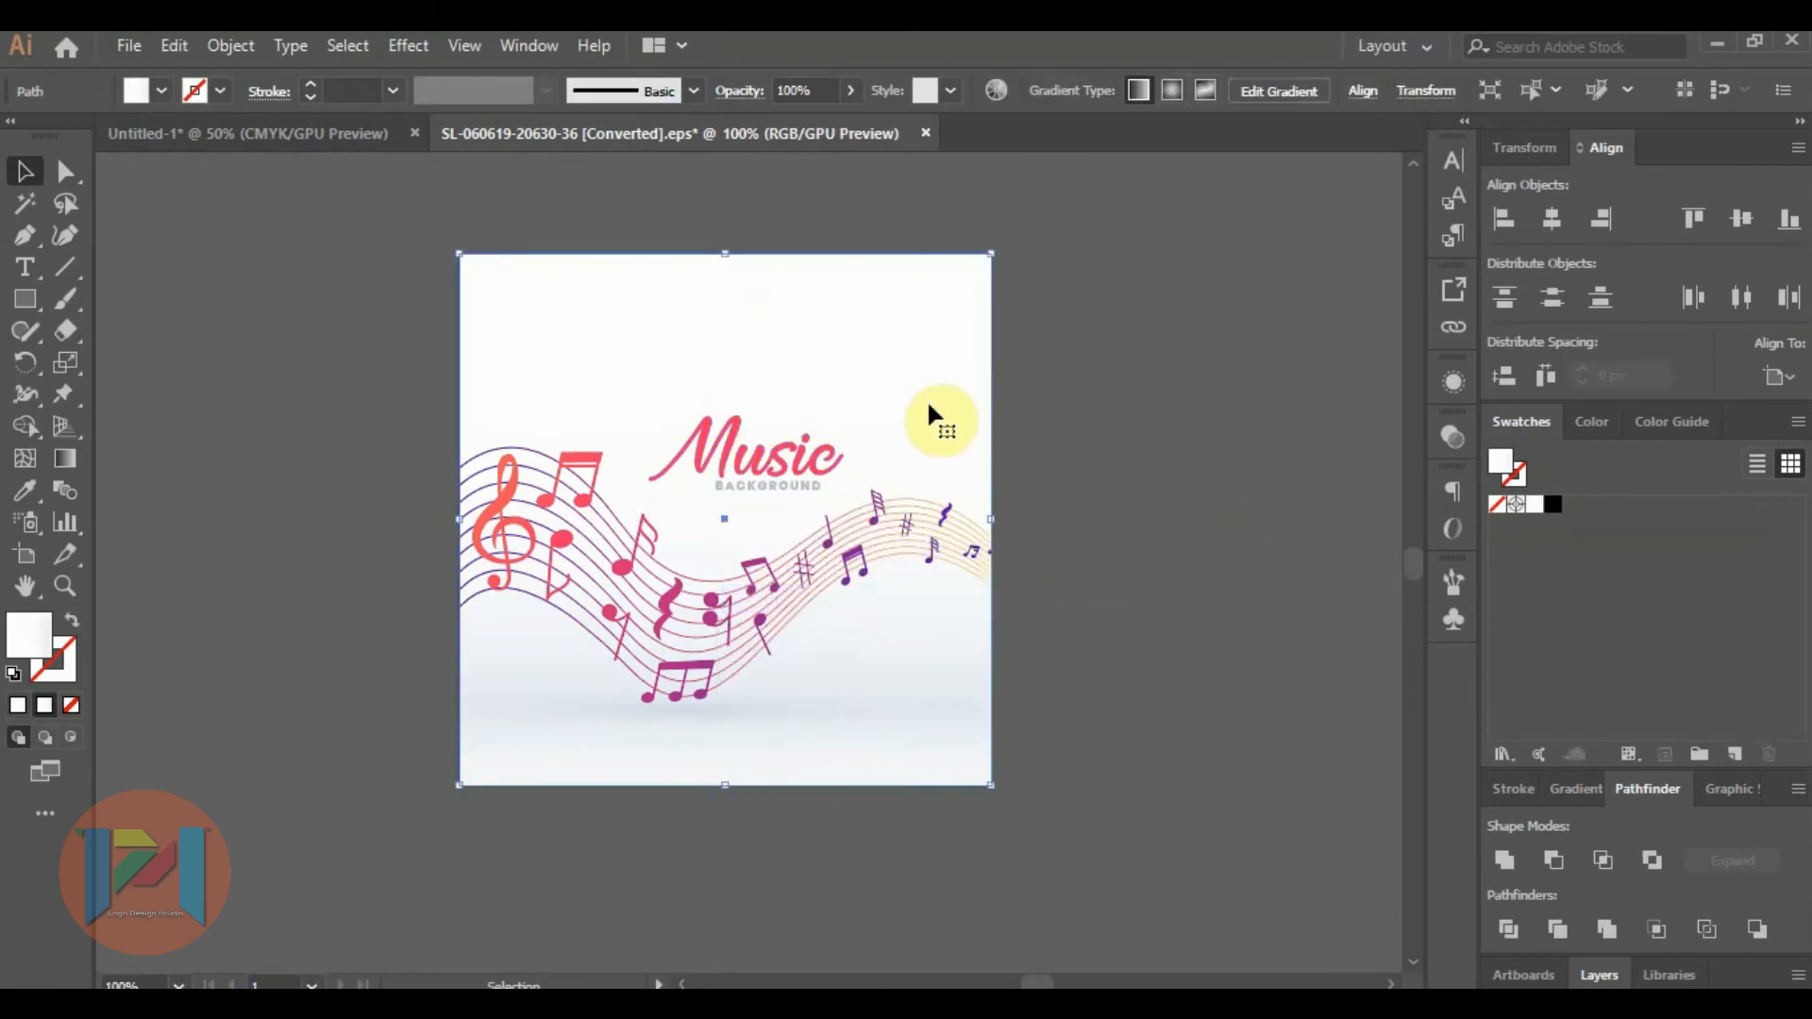
pyautogui.press('Delete')
pyautogui.moveTo(665, 388); pyautogui.dragTo(812, 500)
pyautogui.press('Delete')
pyautogui.click(734, 705)
pyautogui.press('Delete')
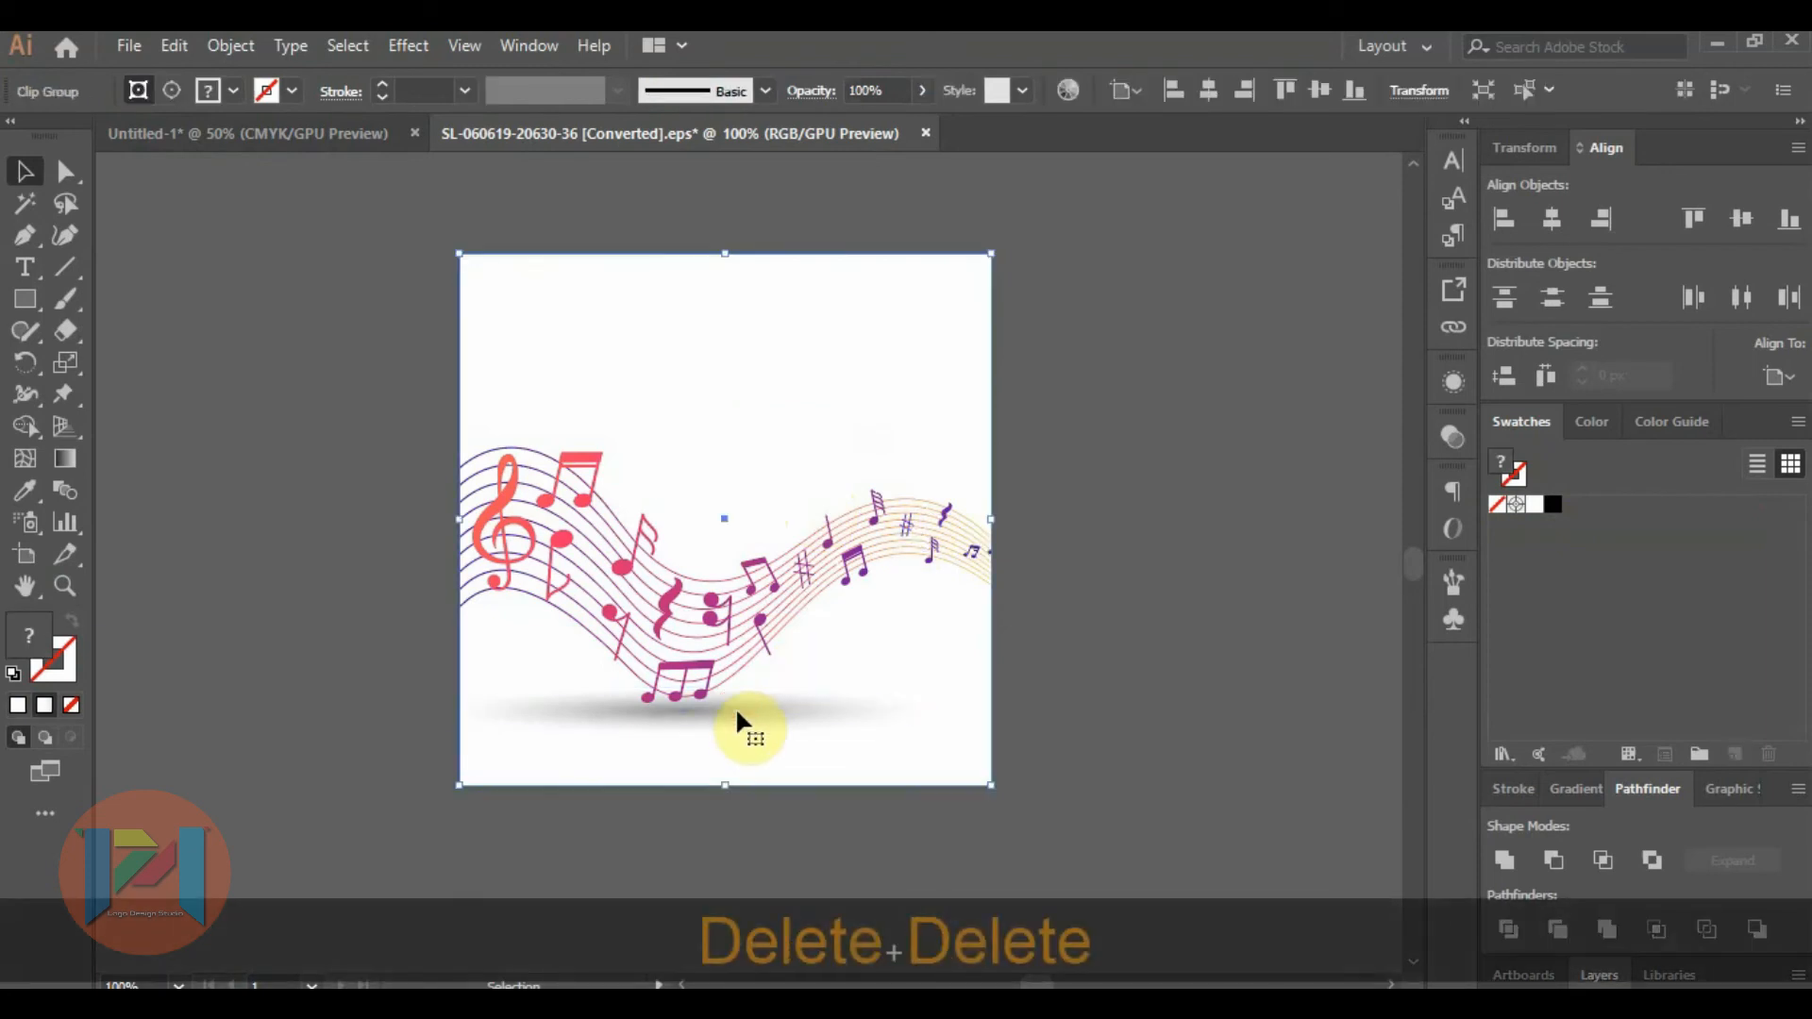
pyautogui.hotkey('ctrl', 'z')
pyautogui.click(1156, 695)
# Release the artwork's clipping mask and delete the grey shadow ellipse beneath the music notes.
pyautogui.click(775, 700)
pyautogui.rightClick(775, 698)
pyautogui.click(907, 494)
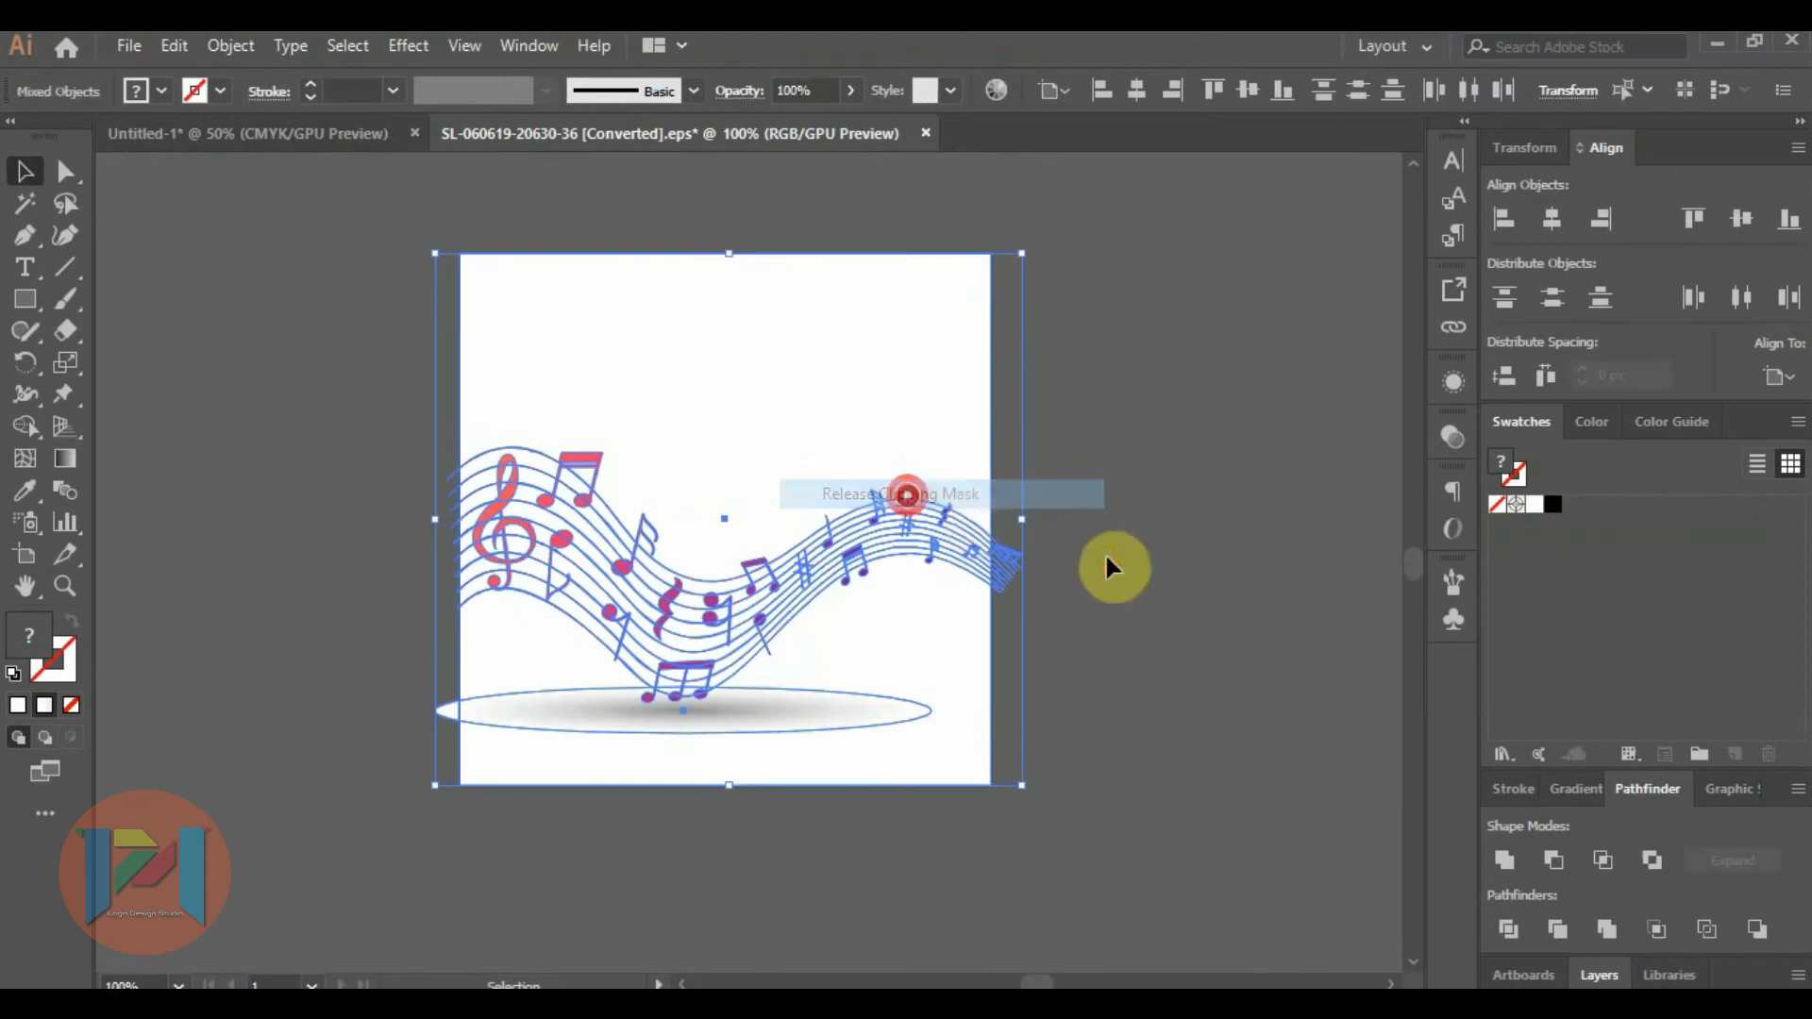
pyautogui.click(1105, 566)
pyautogui.click(802, 702)
pyautogui.press('Delete')
# Bring the music-notes wave into the Untitled-1 logo document and reflect it across the vertical axis.
pyautogui.moveTo(905, 522); pyautogui.dragTo(382, 132)
pyautogui.moveTo(762, 355); pyautogui.dragTo(760, 349)
pyautogui.rightClick(760, 351)
pyautogui.moveTo(955, 618)
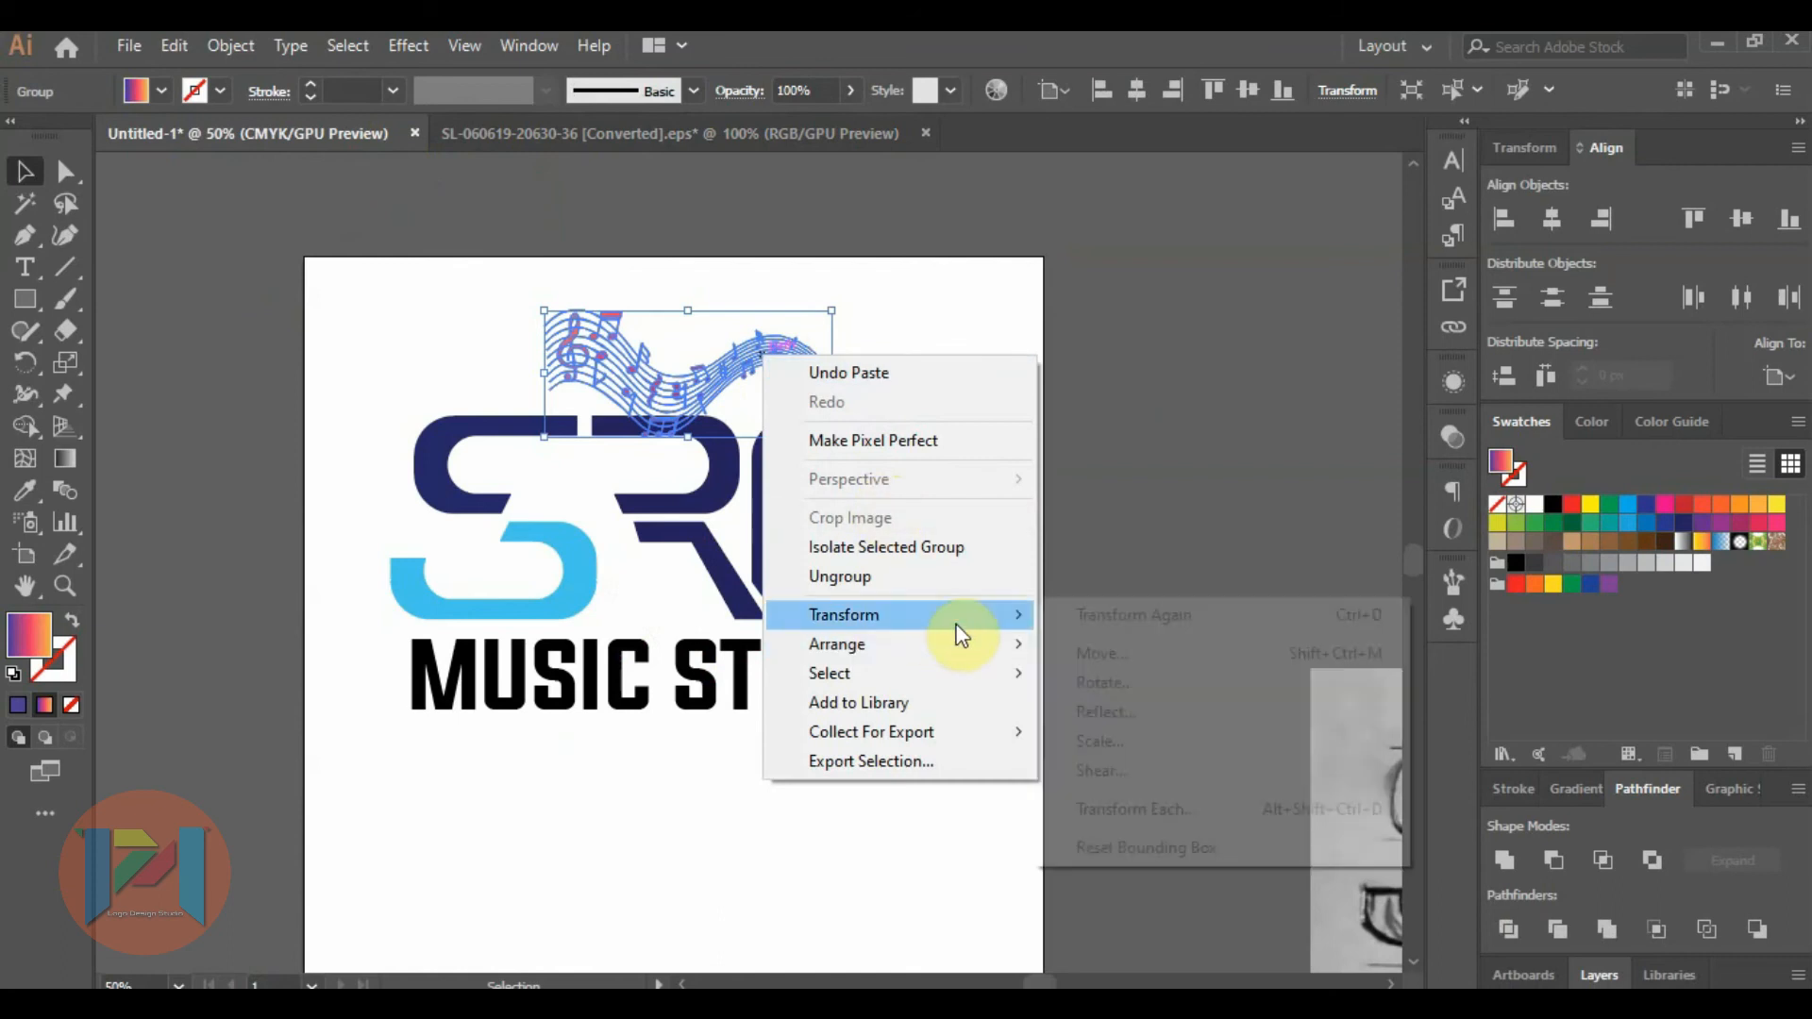
pyautogui.click(1129, 709)
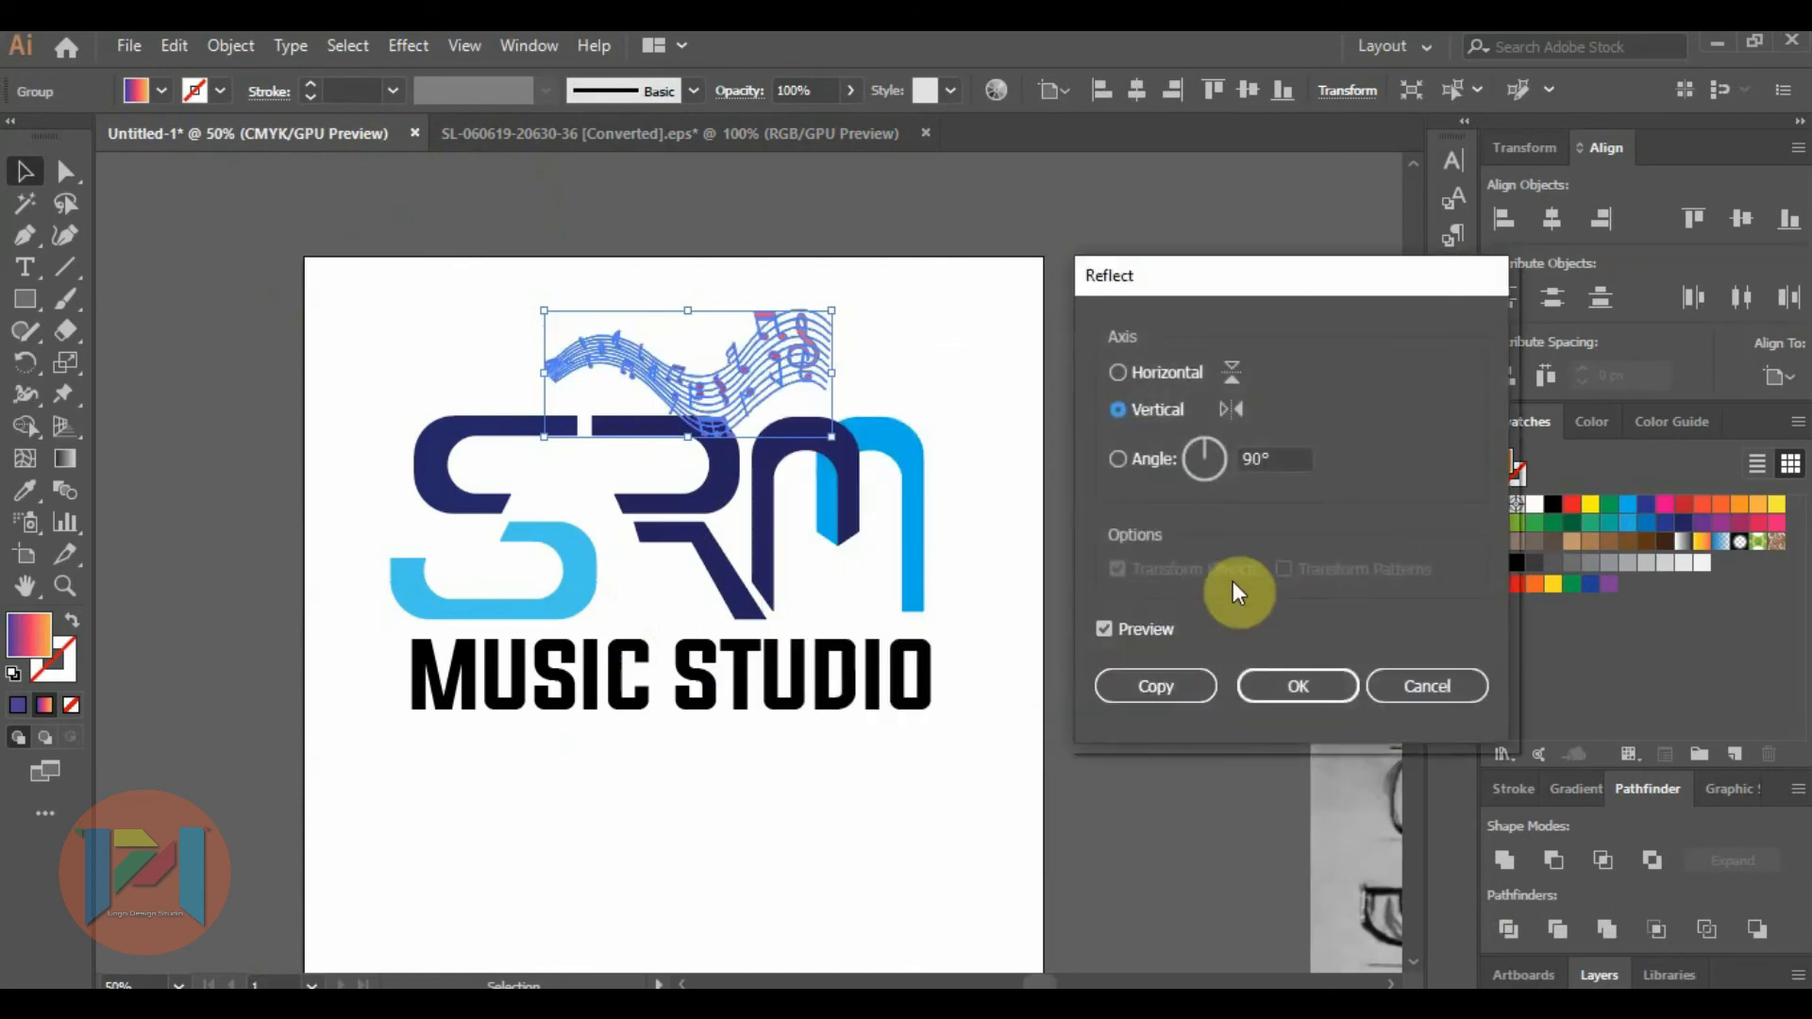
pyautogui.click(1295, 681)
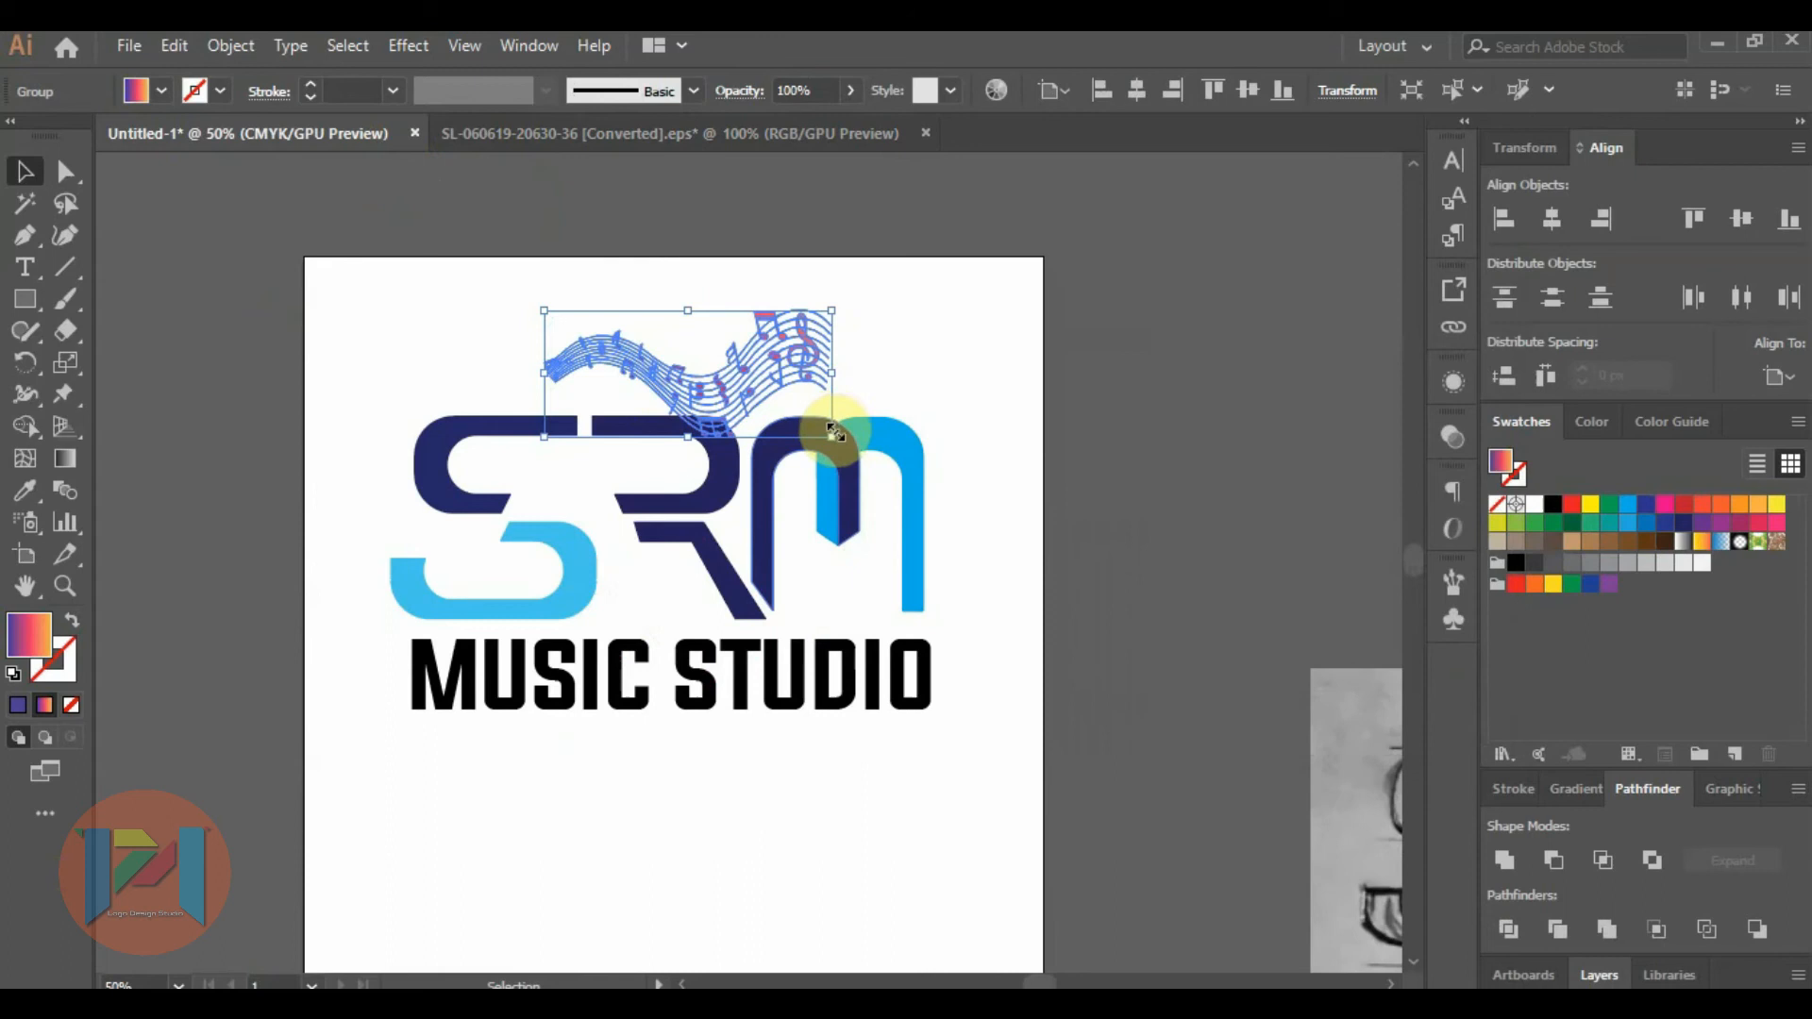
# Enlarge the music-notes wave, try it across the SRM letters, and move it clear above them.
pyautogui.press('space')
pyautogui.moveTo(831, 436); pyautogui.dragTo(766, 510)
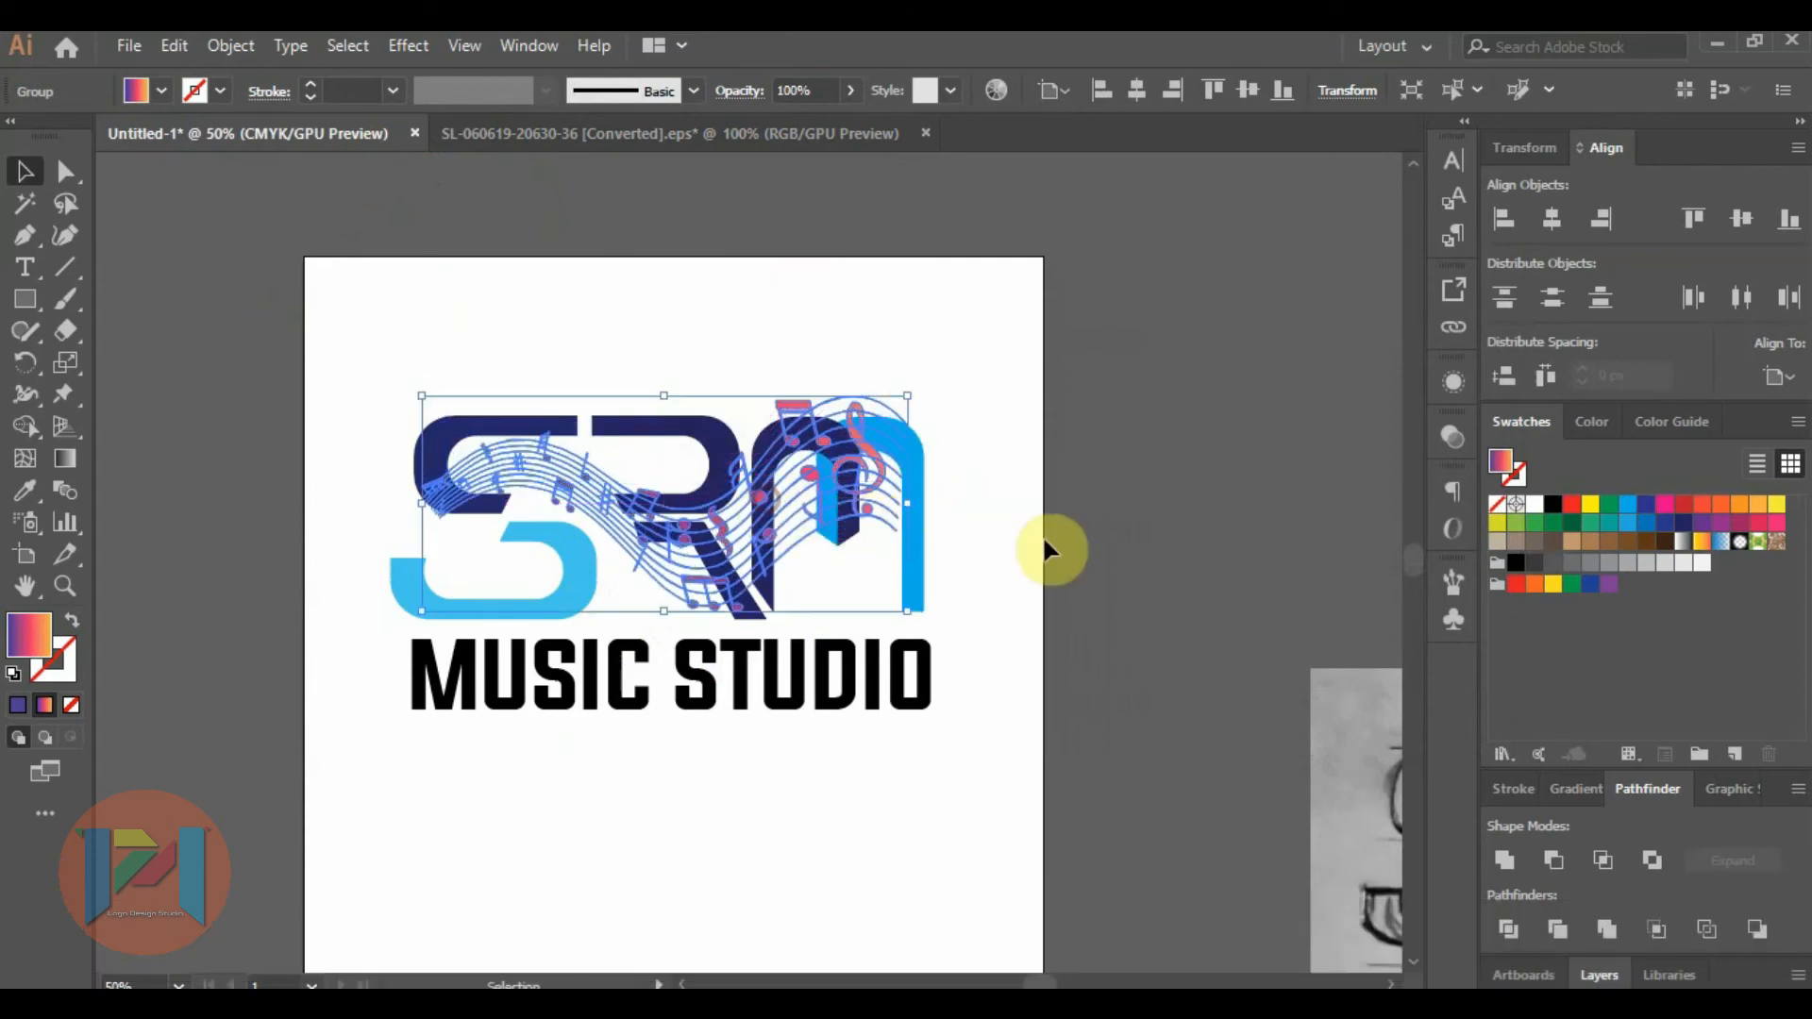
pyautogui.click(1042, 538)
pyautogui.click(769, 495)
pyautogui.moveTo(966, 367); pyautogui.dragTo(936, 394)
pyautogui.moveTo(760, 516); pyautogui.dragTo(686, 513)
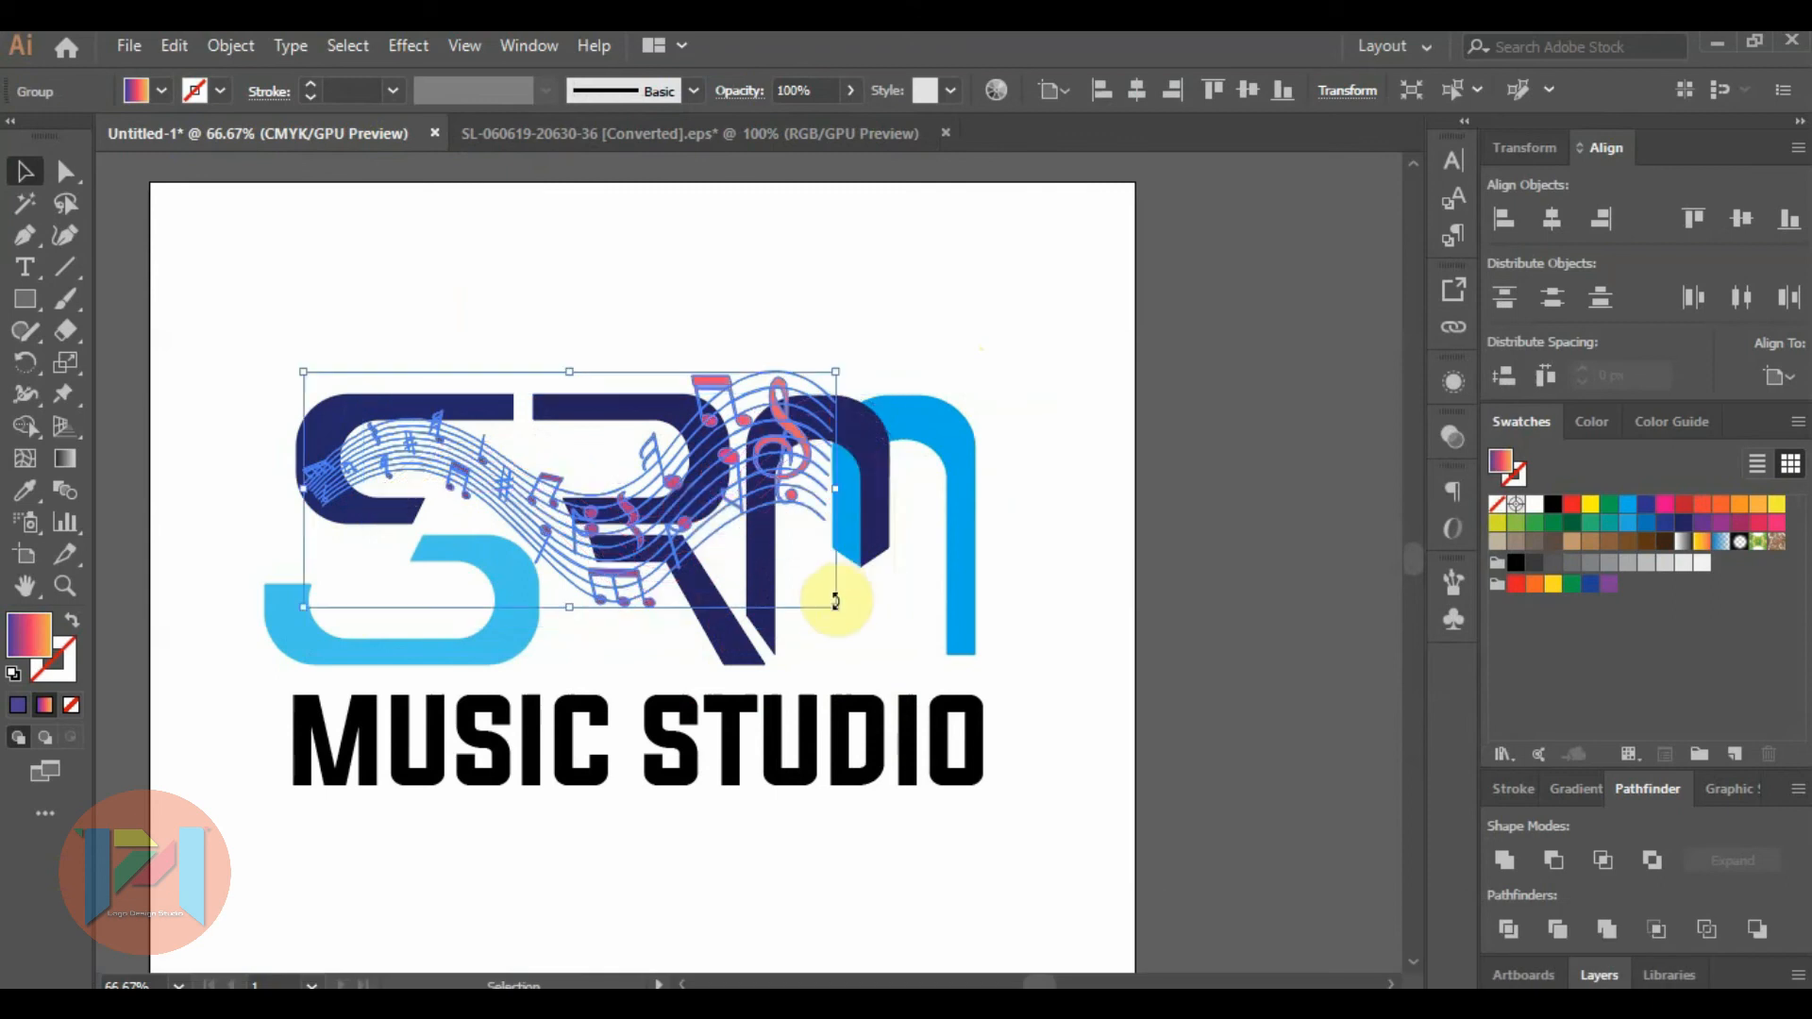
pyautogui.click(1042, 524)
pyautogui.moveTo(732, 465); pyautogui.dragTo(740, 248)
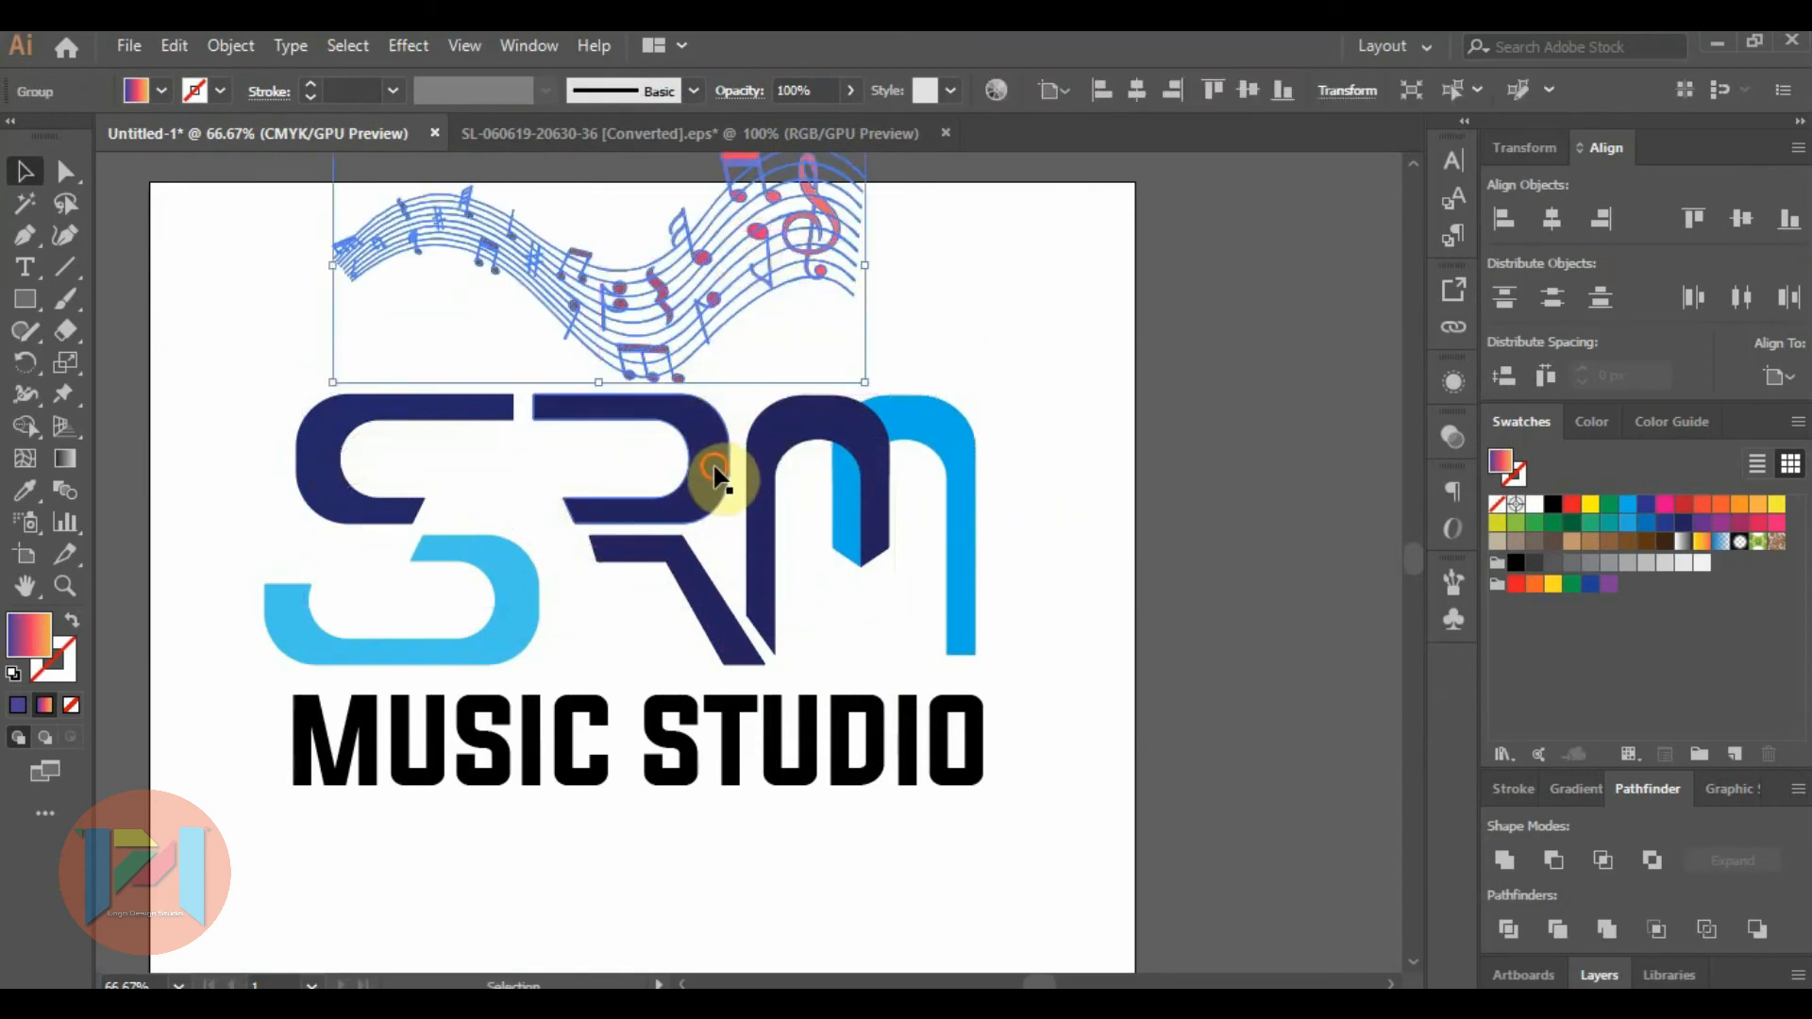
# Shift both pieces of the R left until its top bar joins the top bar of the S.
pyautogui.click(716, 480)
pyautogui.keyDown('shift'); pyautogui.click(685, 566); pyautogui.keyUp('shift')
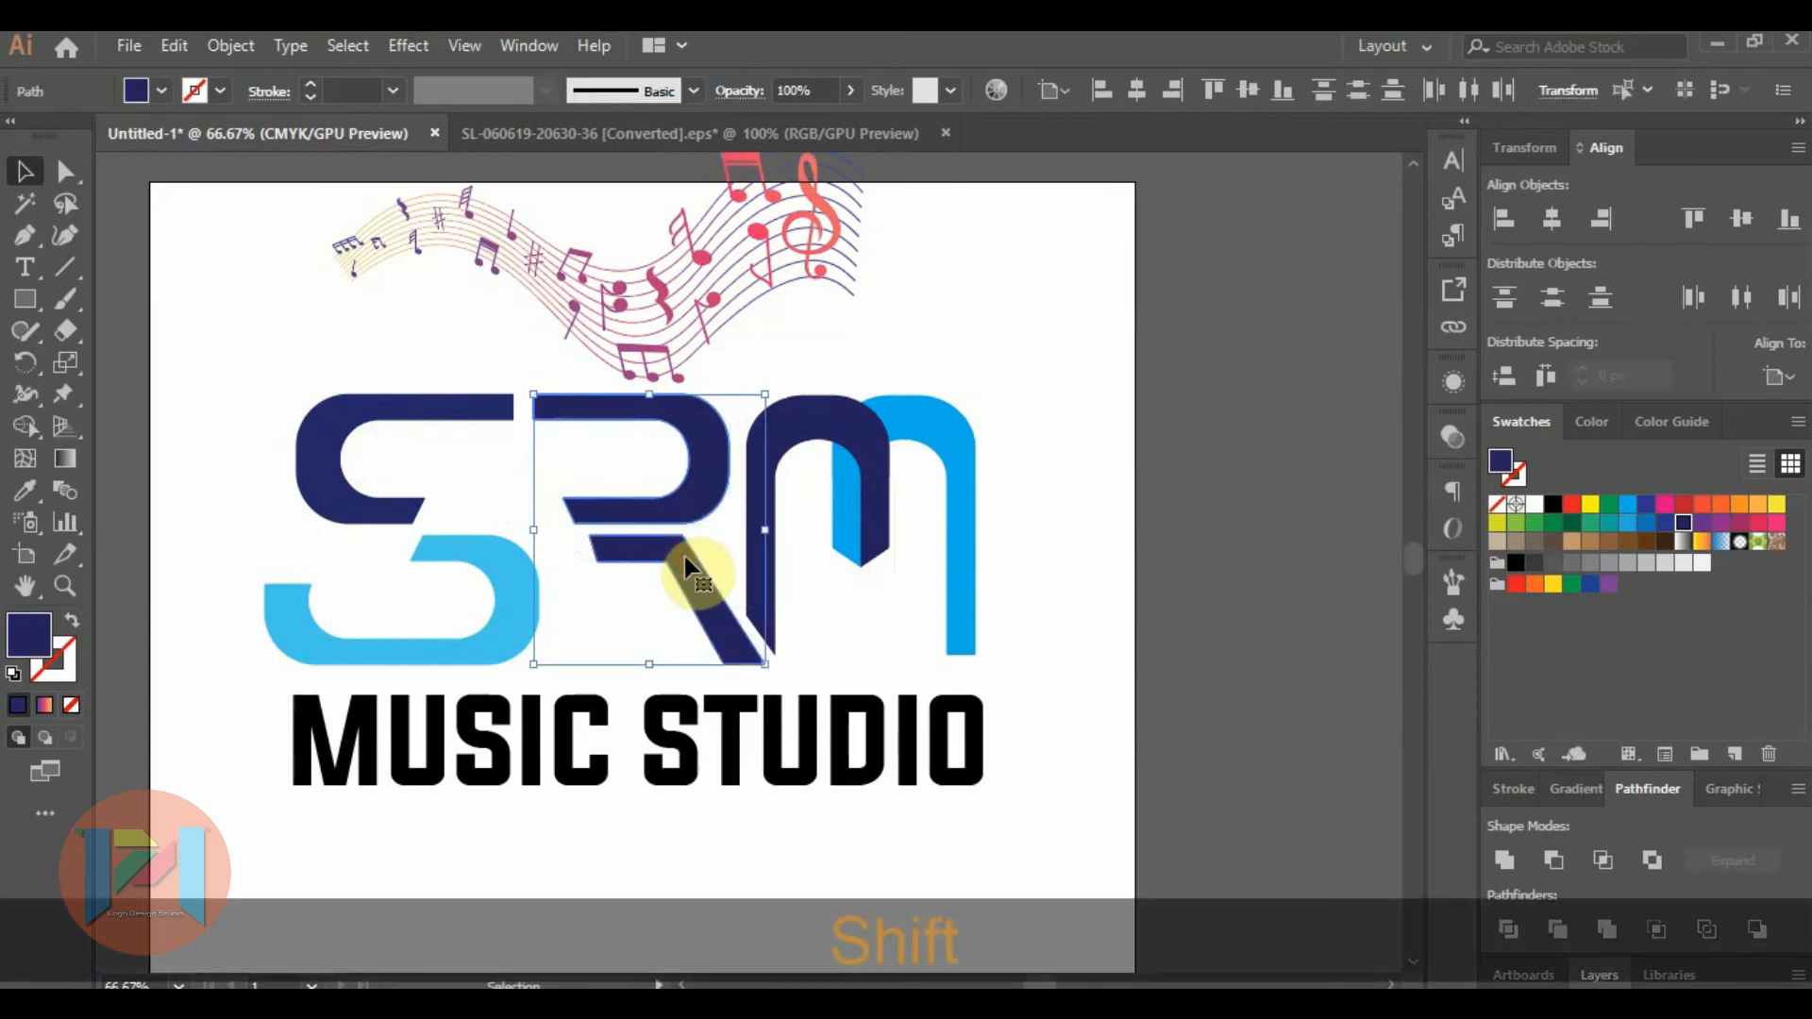
pyautogui.hotkey('shift', 'Left')
pyautogui.hotkey('shift', 'Left')
pyautogui.hotkey('shift', 'Left')
pyautogui.hotkey('shift', 'Left')
pyautogui.hotkey('shift', 'Left')
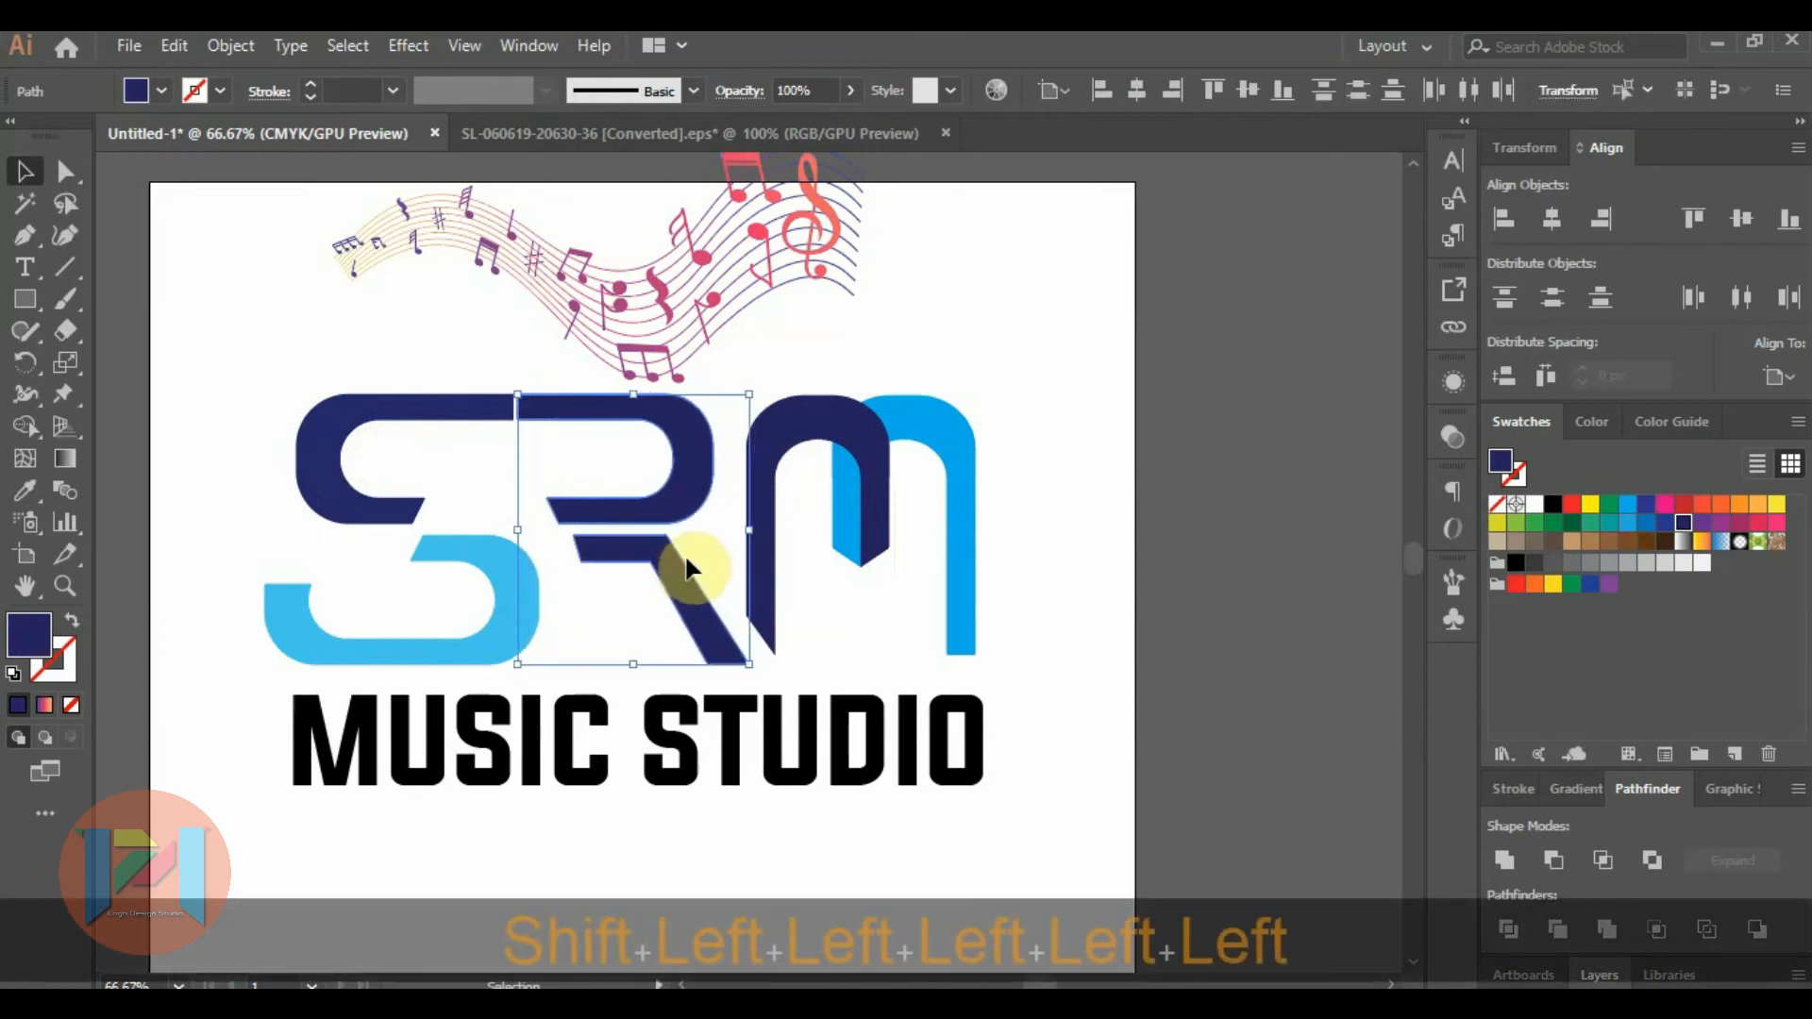
pyautogui.hotkey('shift', 'Left')
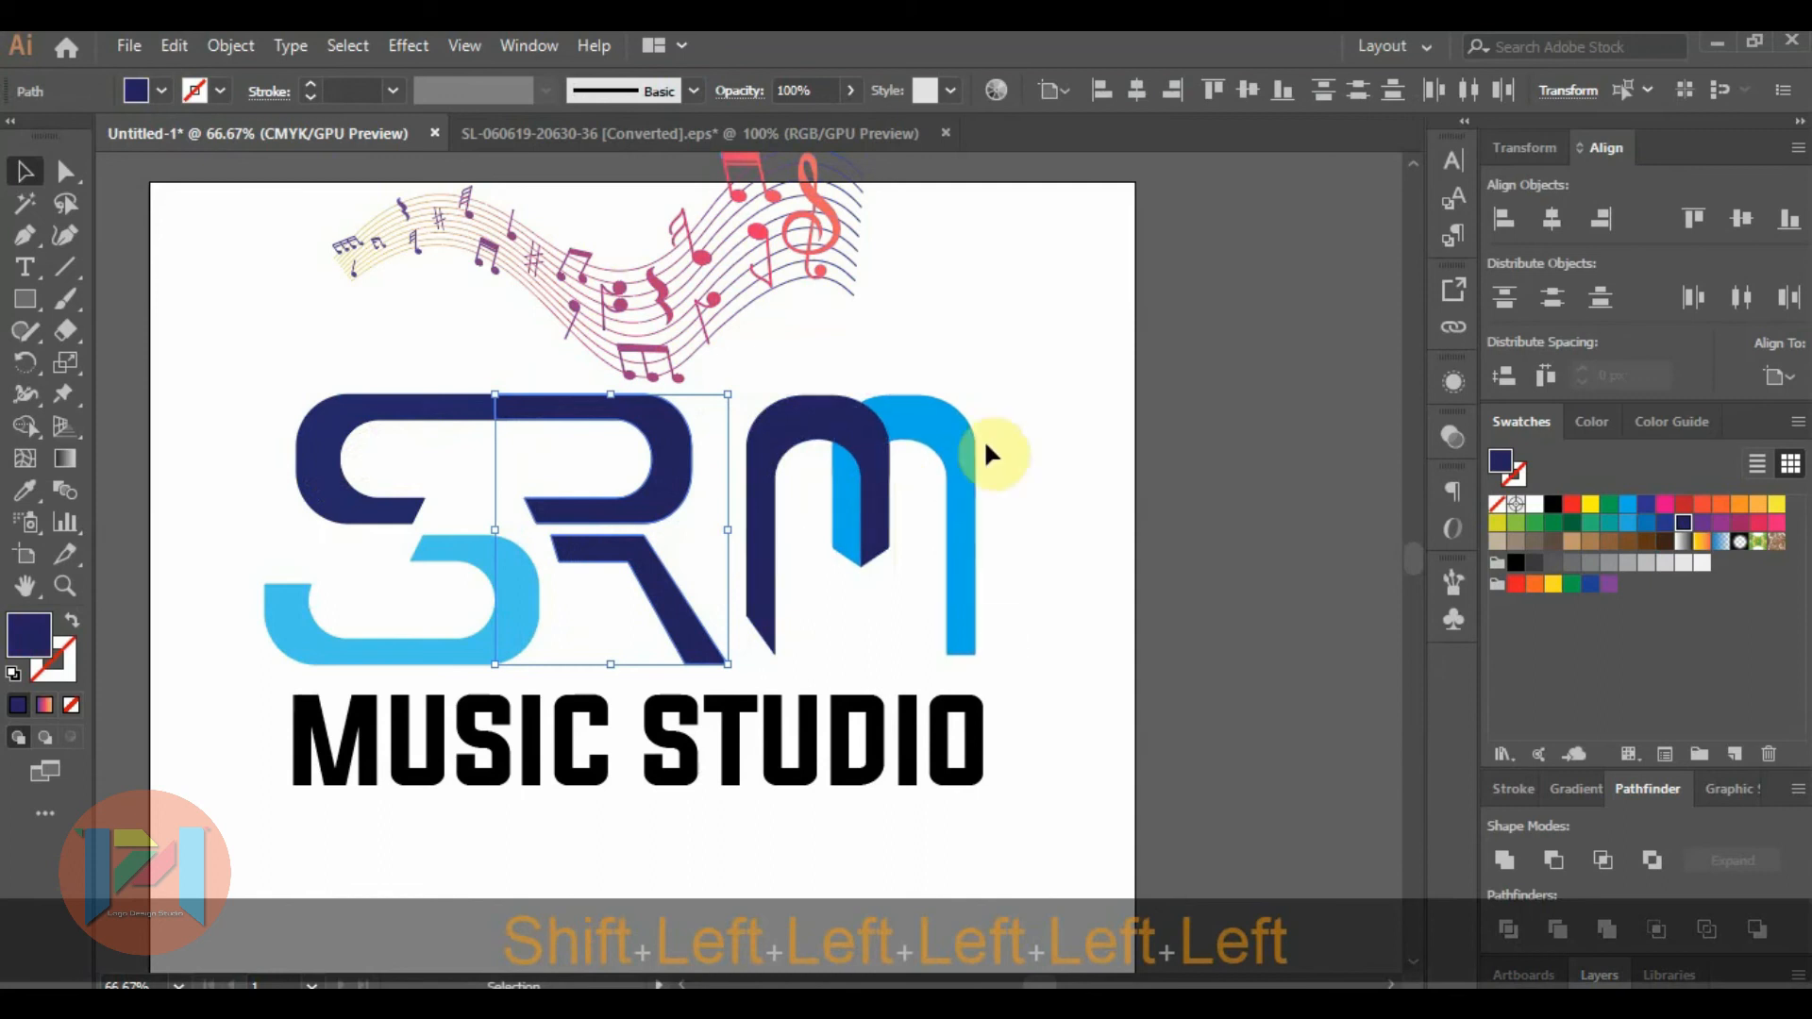
# Move both arches of the M left until they sit close to the R's slanted leg.
pyautogui.click(826, 589)
pyautogui.press('Left')
pyautogui.press('Left')
pyautogui.press('Left')
pyautogui.press('Left')
pyautogui.press('Left')
pyautogui.press('Left')
pyautogui.press('Left')
pyautogui.press('Left')
pyautogui.press('Left')
pyautogui.press('Left')
pyautogui.press('Left')
pyautogui.press('Left')
pyautogui.press('Left')
pyautogui.press('Left')
pyautogui.press('Left')
pyautogui.press('Left')
pyautogui.press('Left')
pyautogui.press('Left')
pyautogui.press('Left')
pyautogui.press('Left')
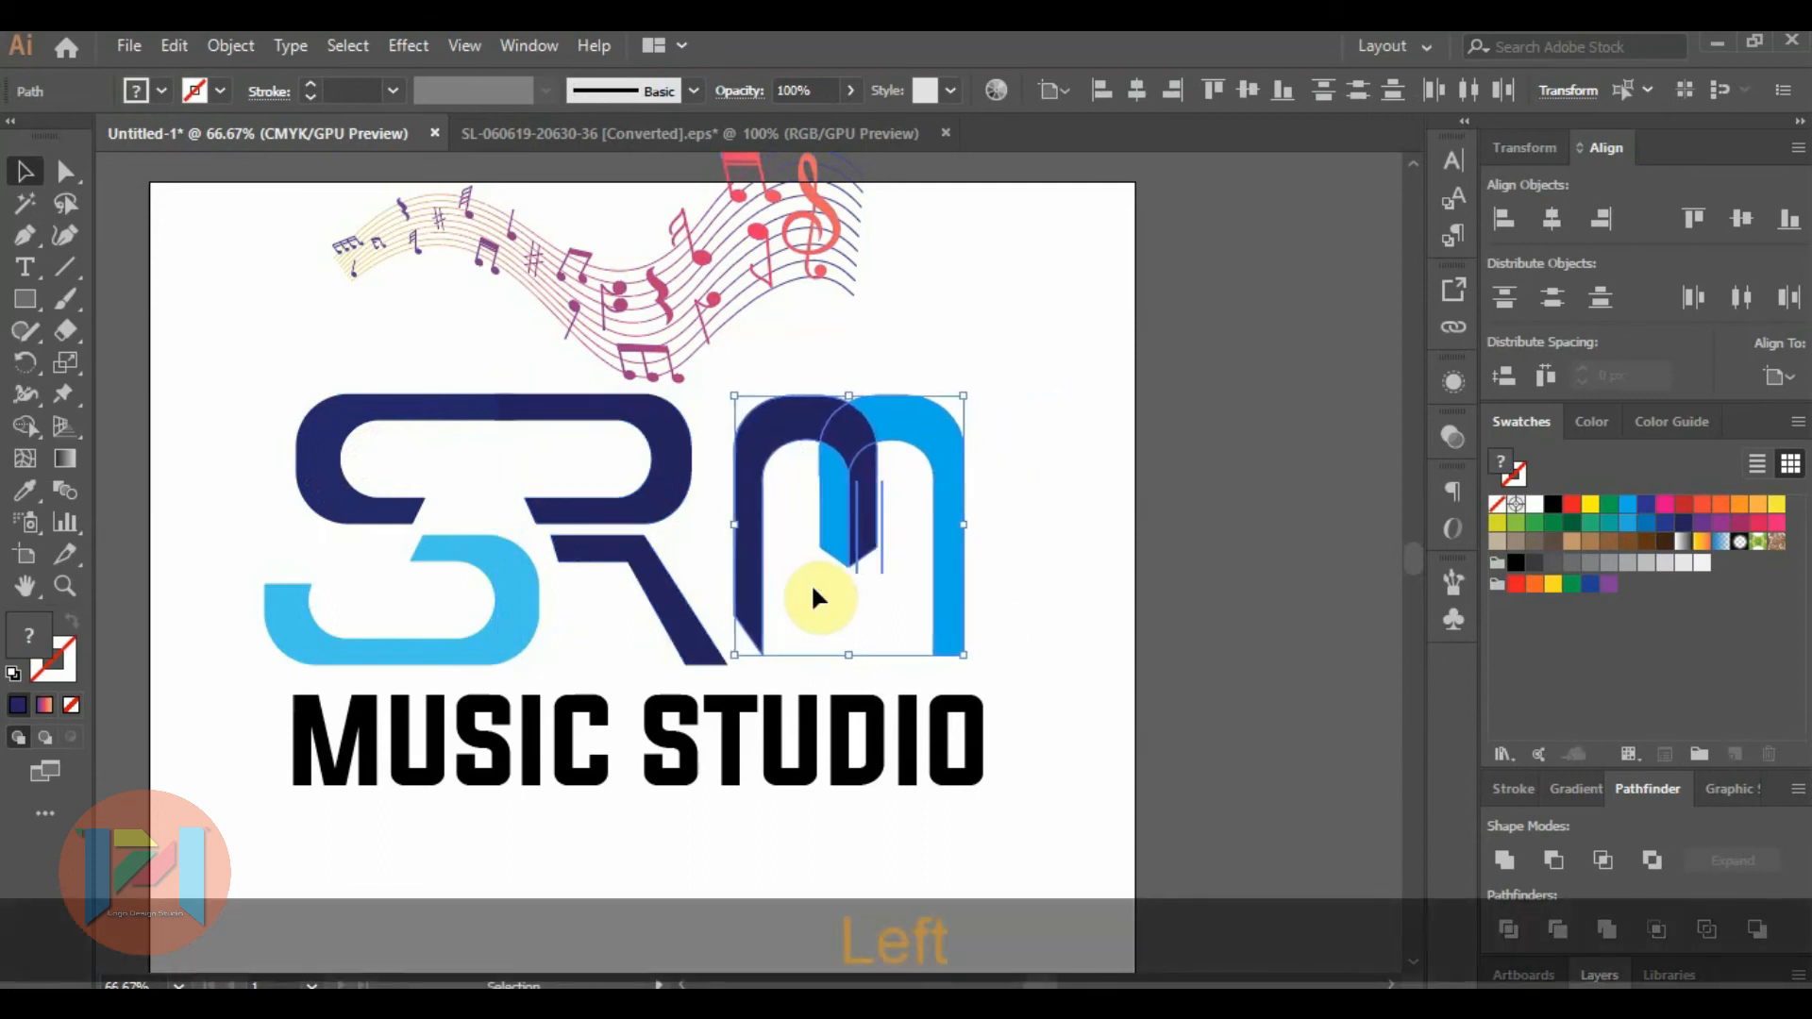
pyautogui.press('Left')
pyautogui.press('Left')
pyautogui.press('Left')
pyautogui.press('Left')
pyautogui.press('Left')
pyautogui.press('Left')
pyautogui.press('Left')
pyautogui.press('Left')
pyautogui.press('Left')
pyautogui.press('Left')
pyautogui.press('Left')
pyautogui.press('Left')
pyautogui.press('Left')
pyautogui.press('Left')
pyautogui.press('Left')
pyautogui.press('Left')
pyautogui.press('Left')
pyautogui.press('Left')
pyautogui.press('Left')
pyautogui.press('Left')
pyautogui.click(1080, 583)
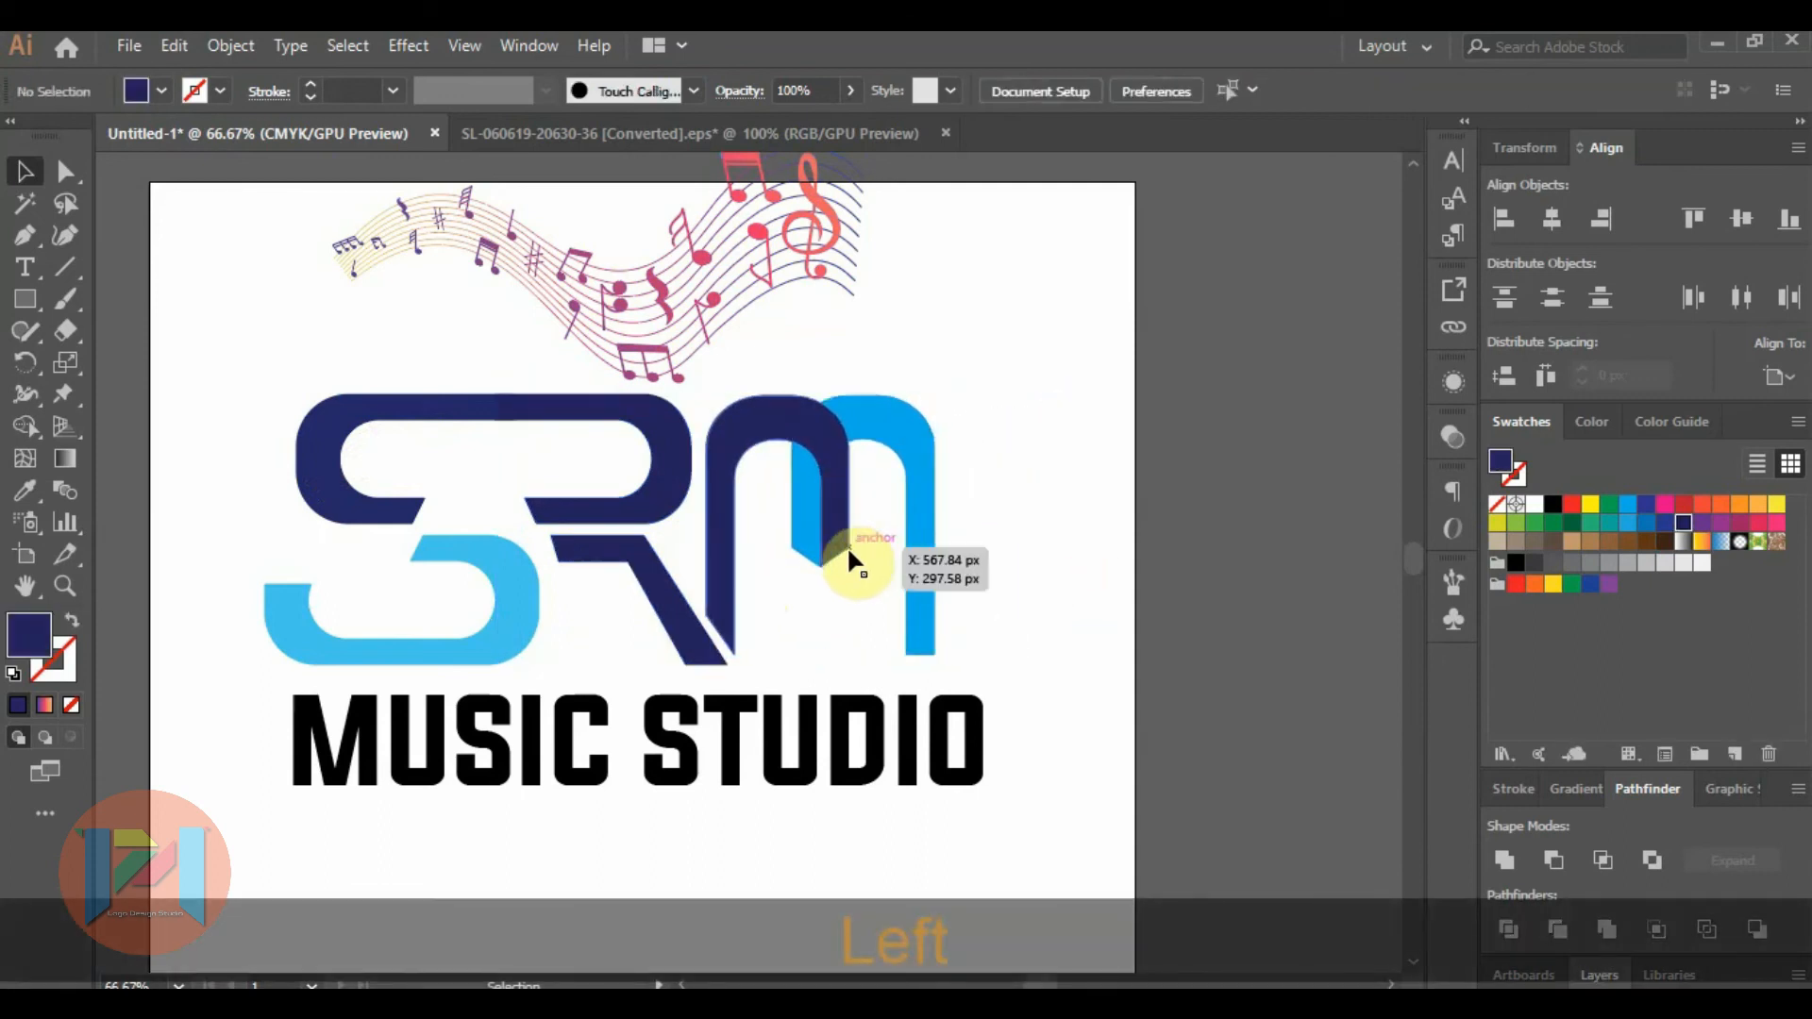
# Delete the two stray vertical paths near the middle point of the M.
pyautogui.click(854, 547)
pyautogui.press('Delete')
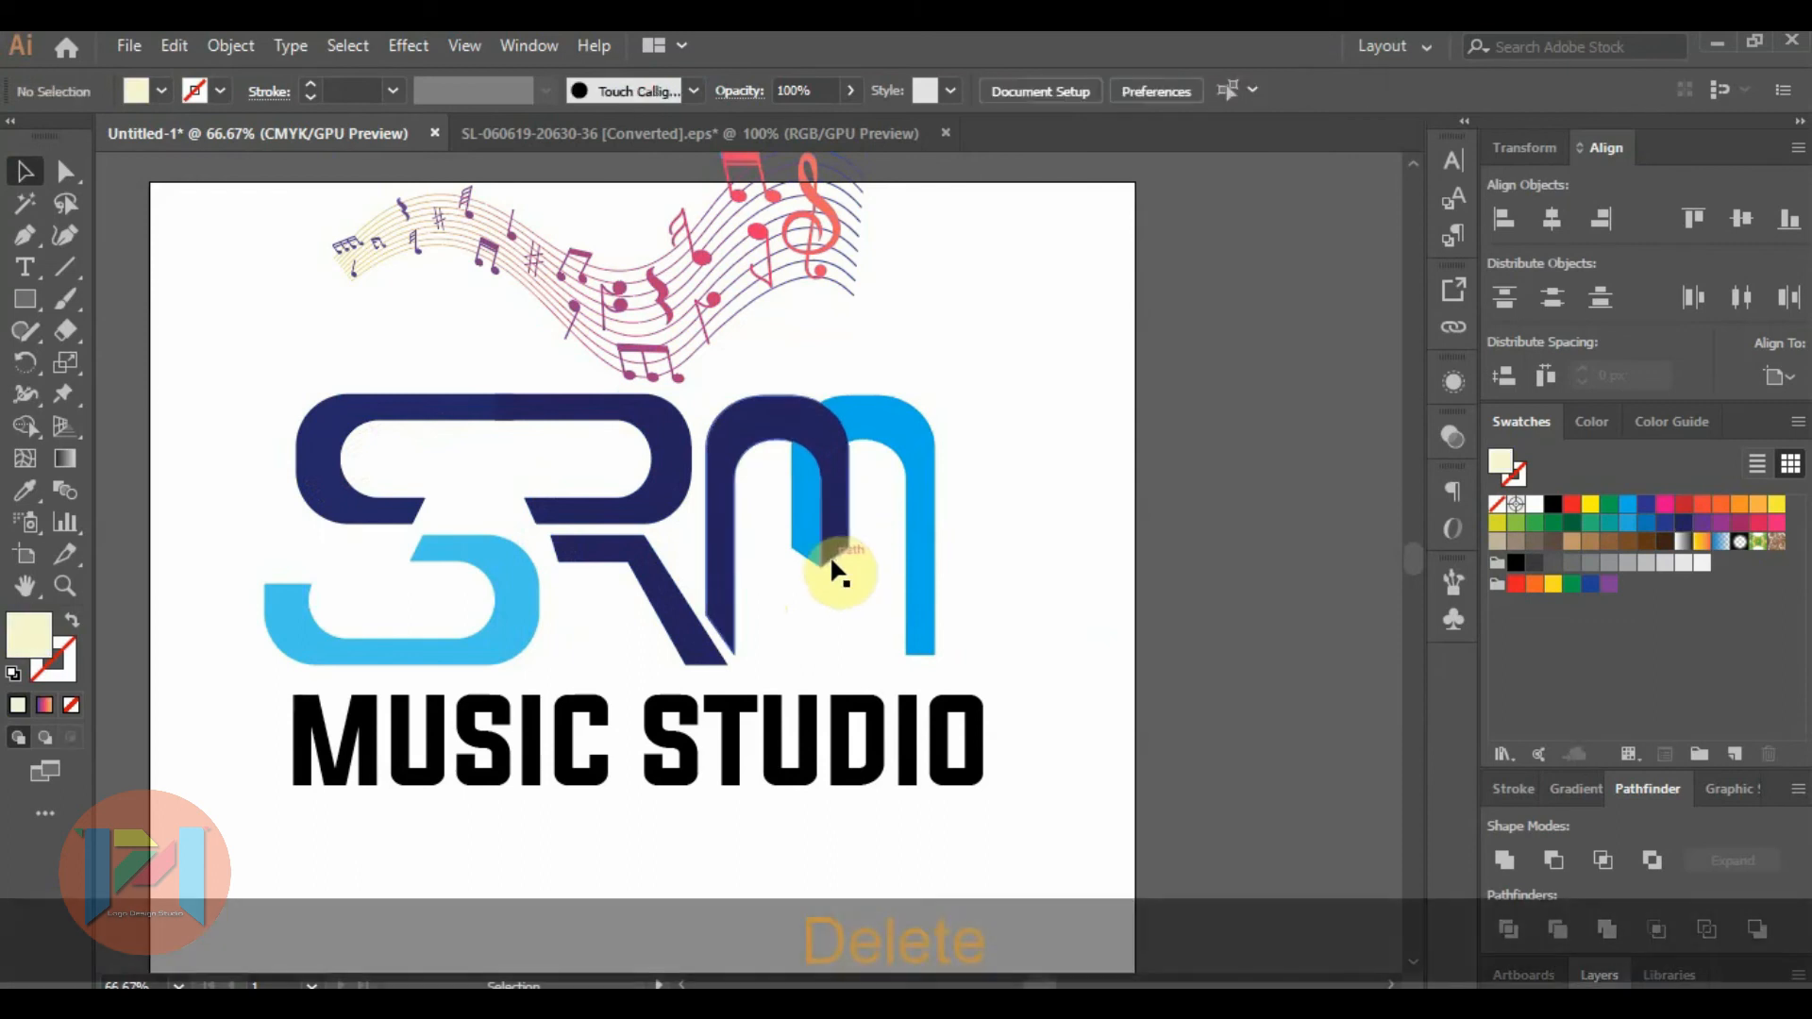
pyautogui.click(833, 557)
pyautogui.click(1073, 539)
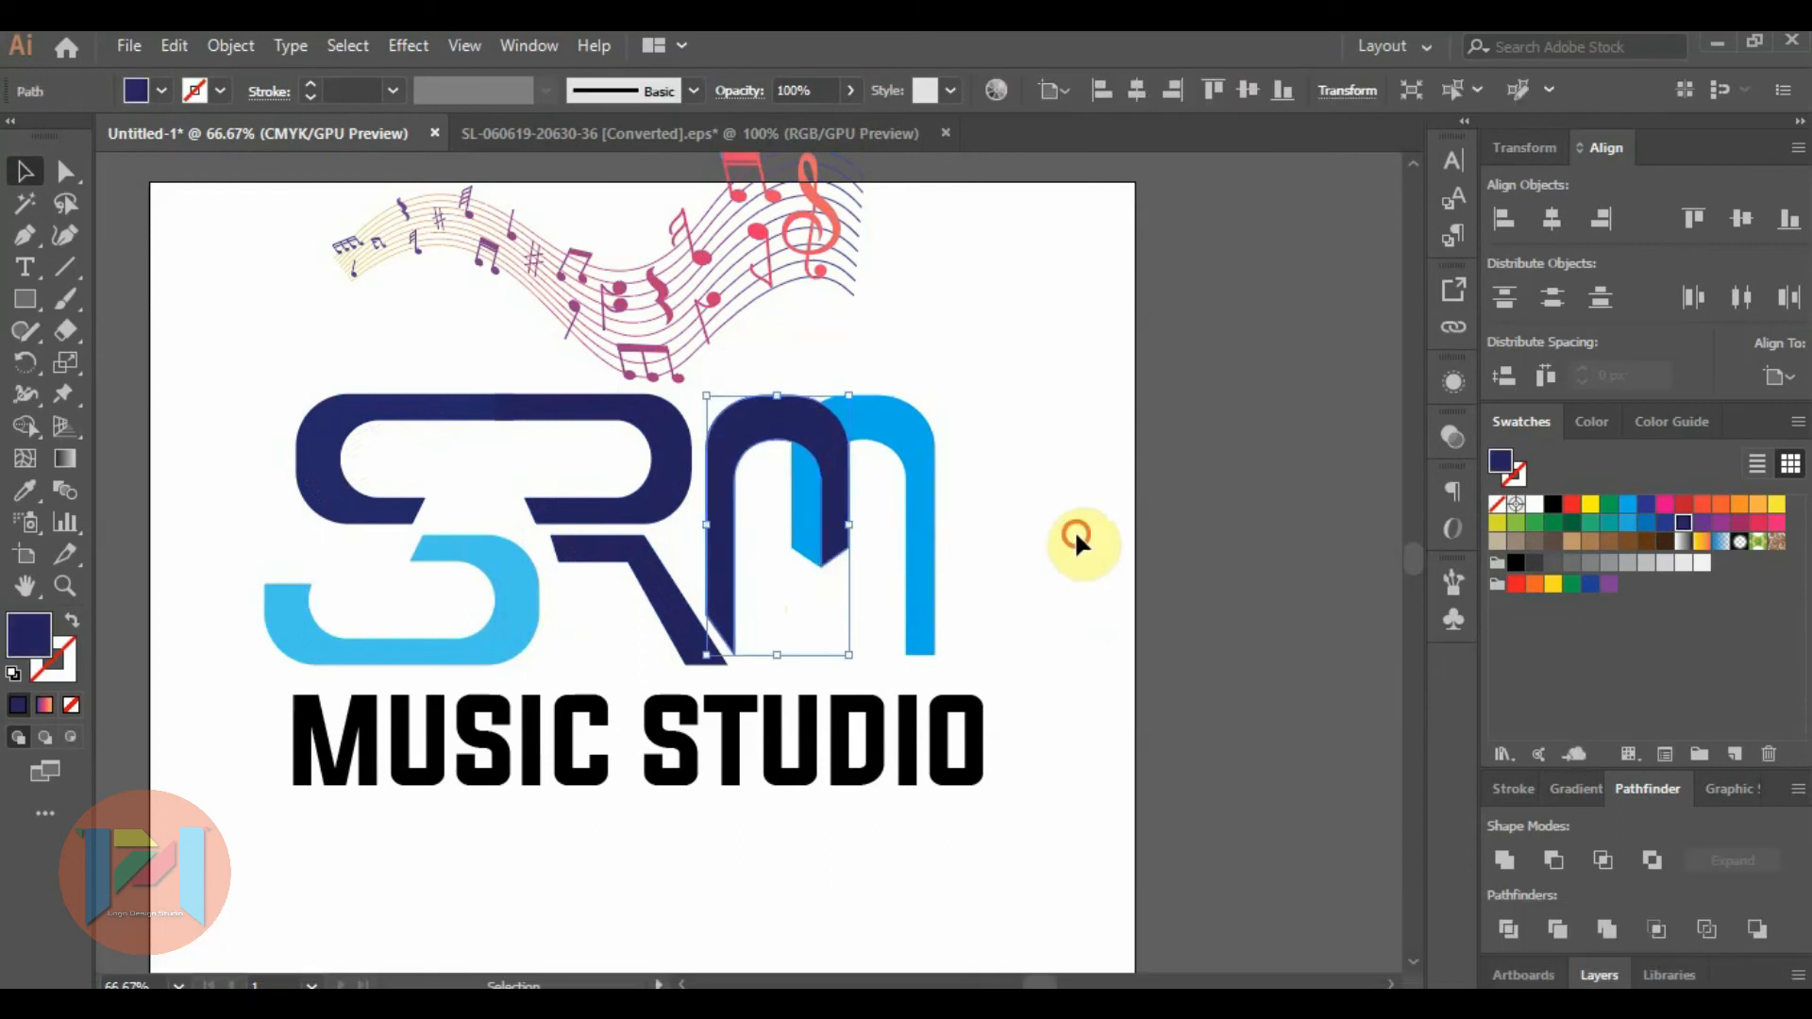
pyautogui.scroll(2, 873, 496)
pyautogui.click(748, 639)
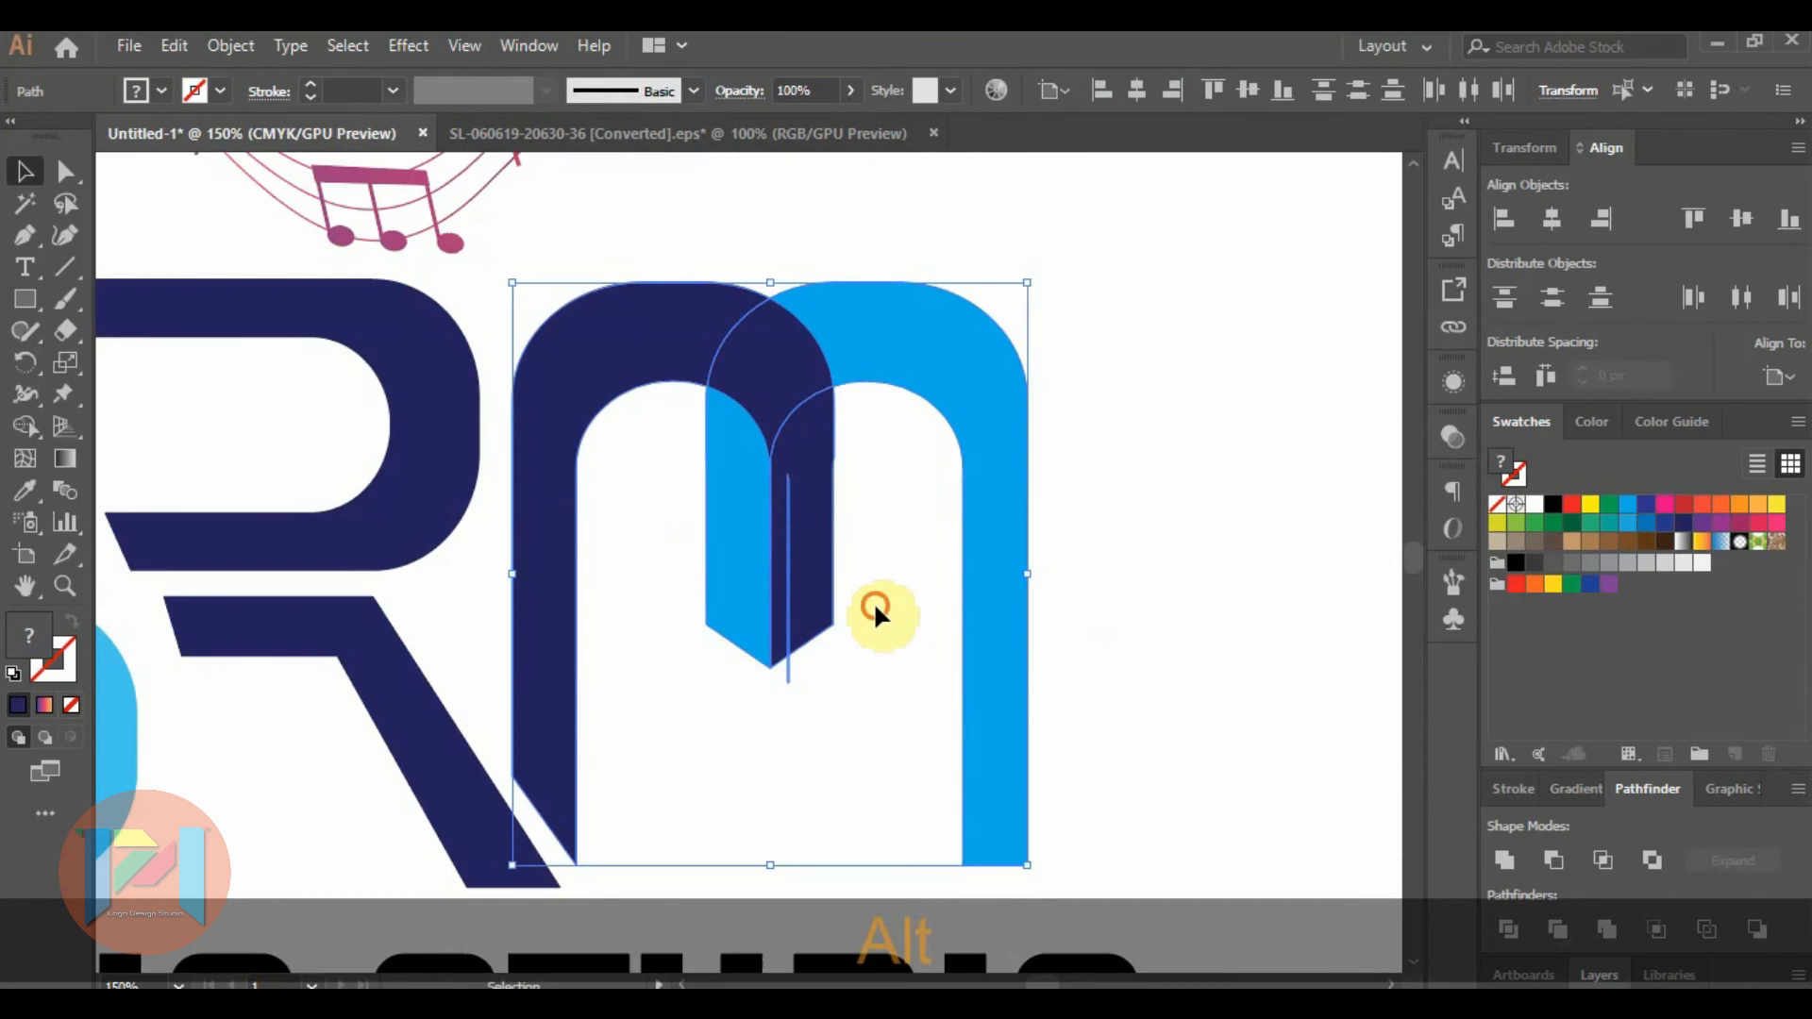
pyautogui.click(797, 680)
pyautogui.click(791, 681)
pyautogui.press('Delete')
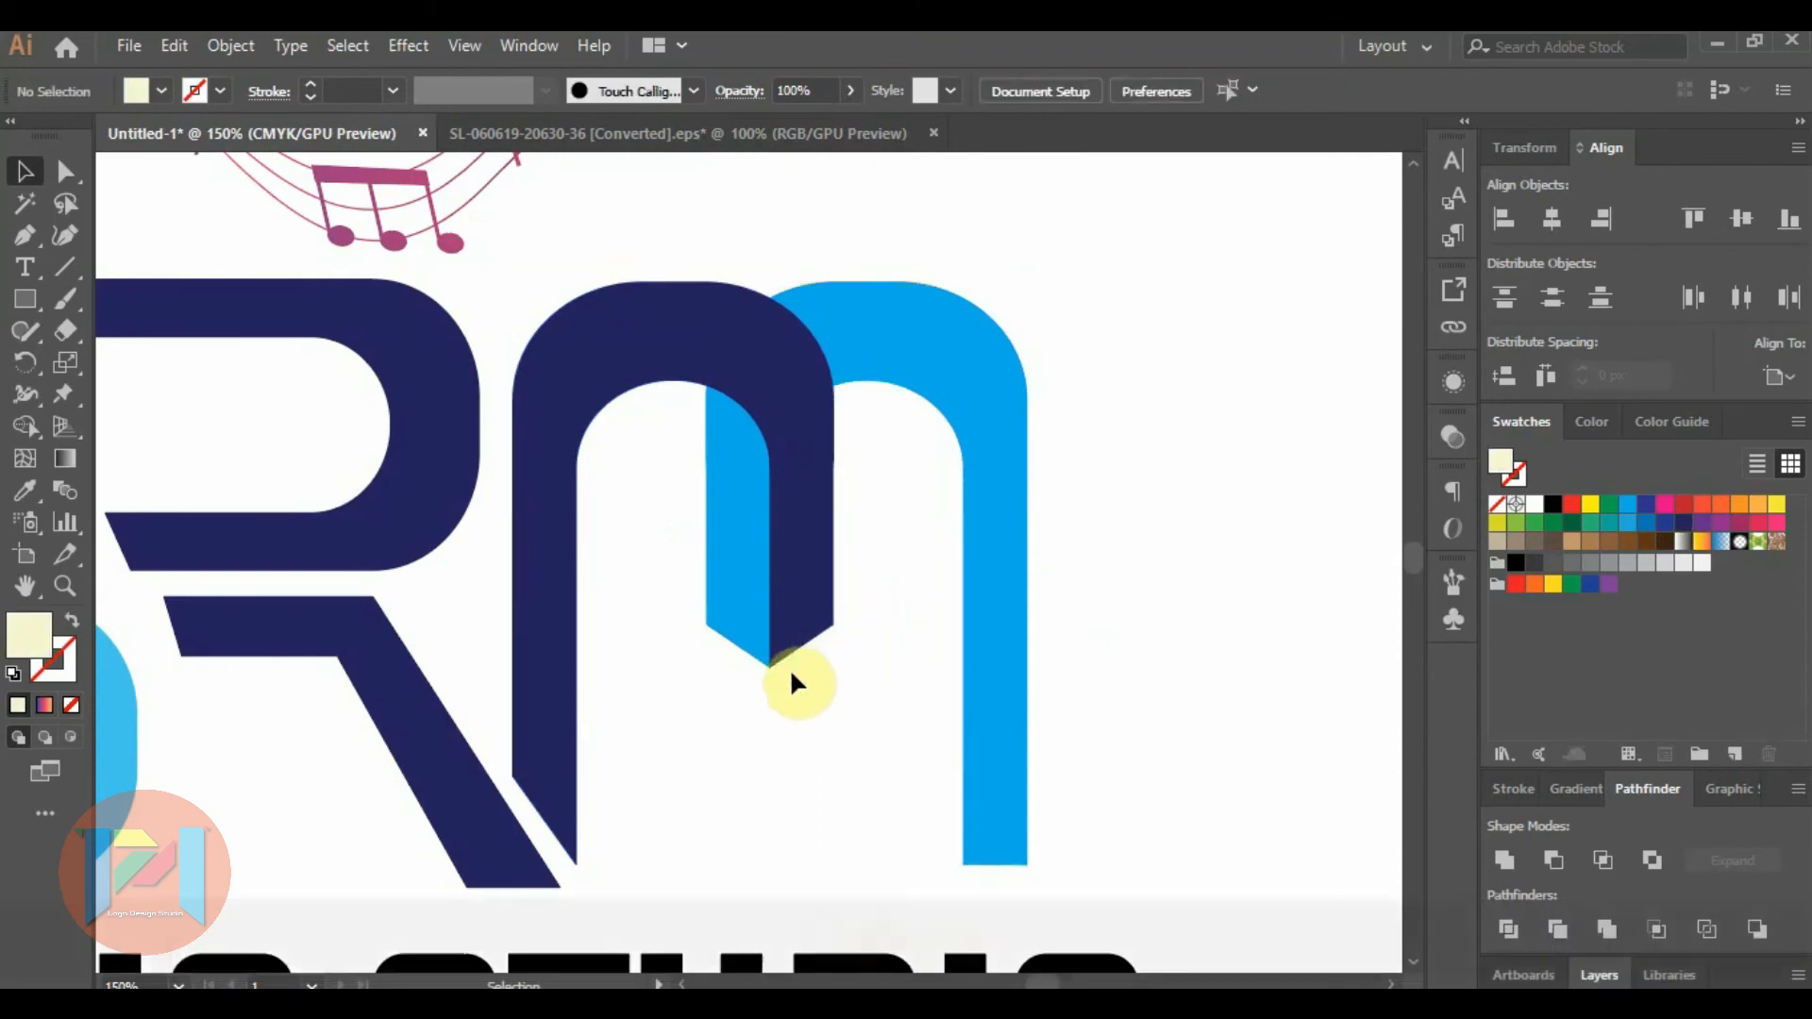
# Try shifting the end anchor points of the R's top bar away from the S, and undo the moves.
pyautogui.scroll(-1, 1030, 611)
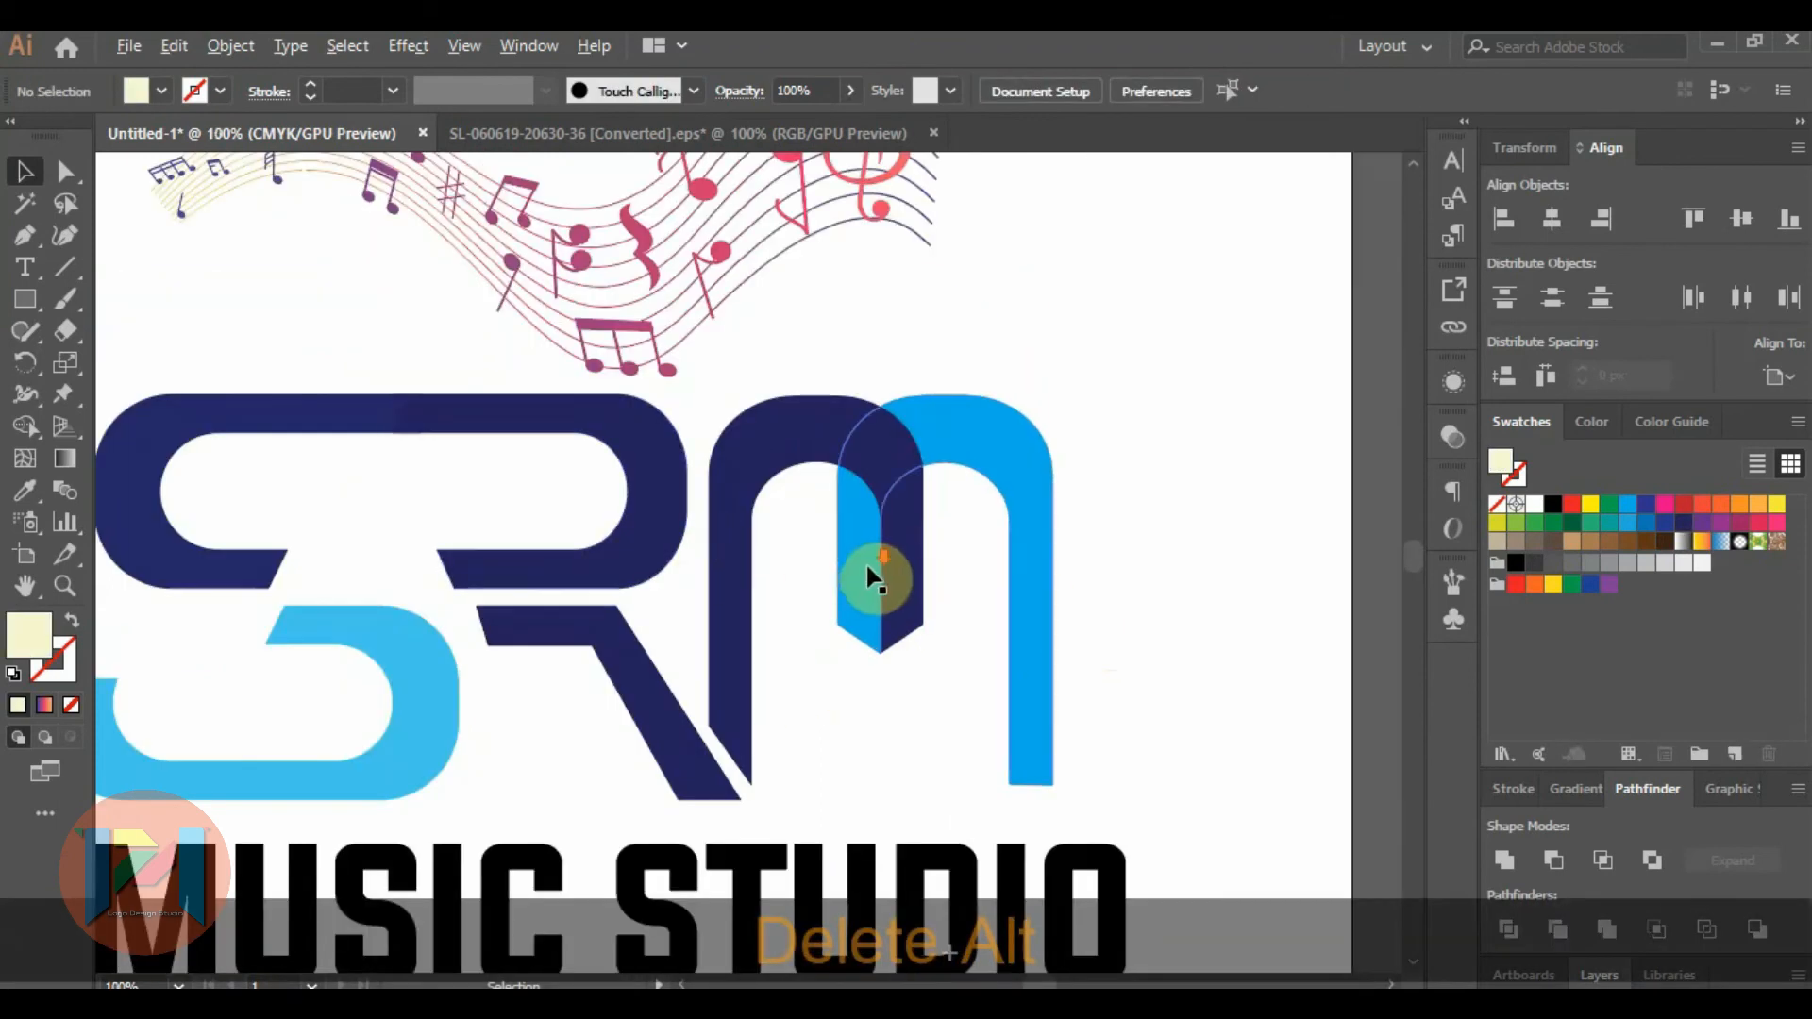
pyautogui.scroll(-1, 861, 578)
pyautogui.scroll(1, 586, 485)
pyautogui.scroll(1, 590, 486)
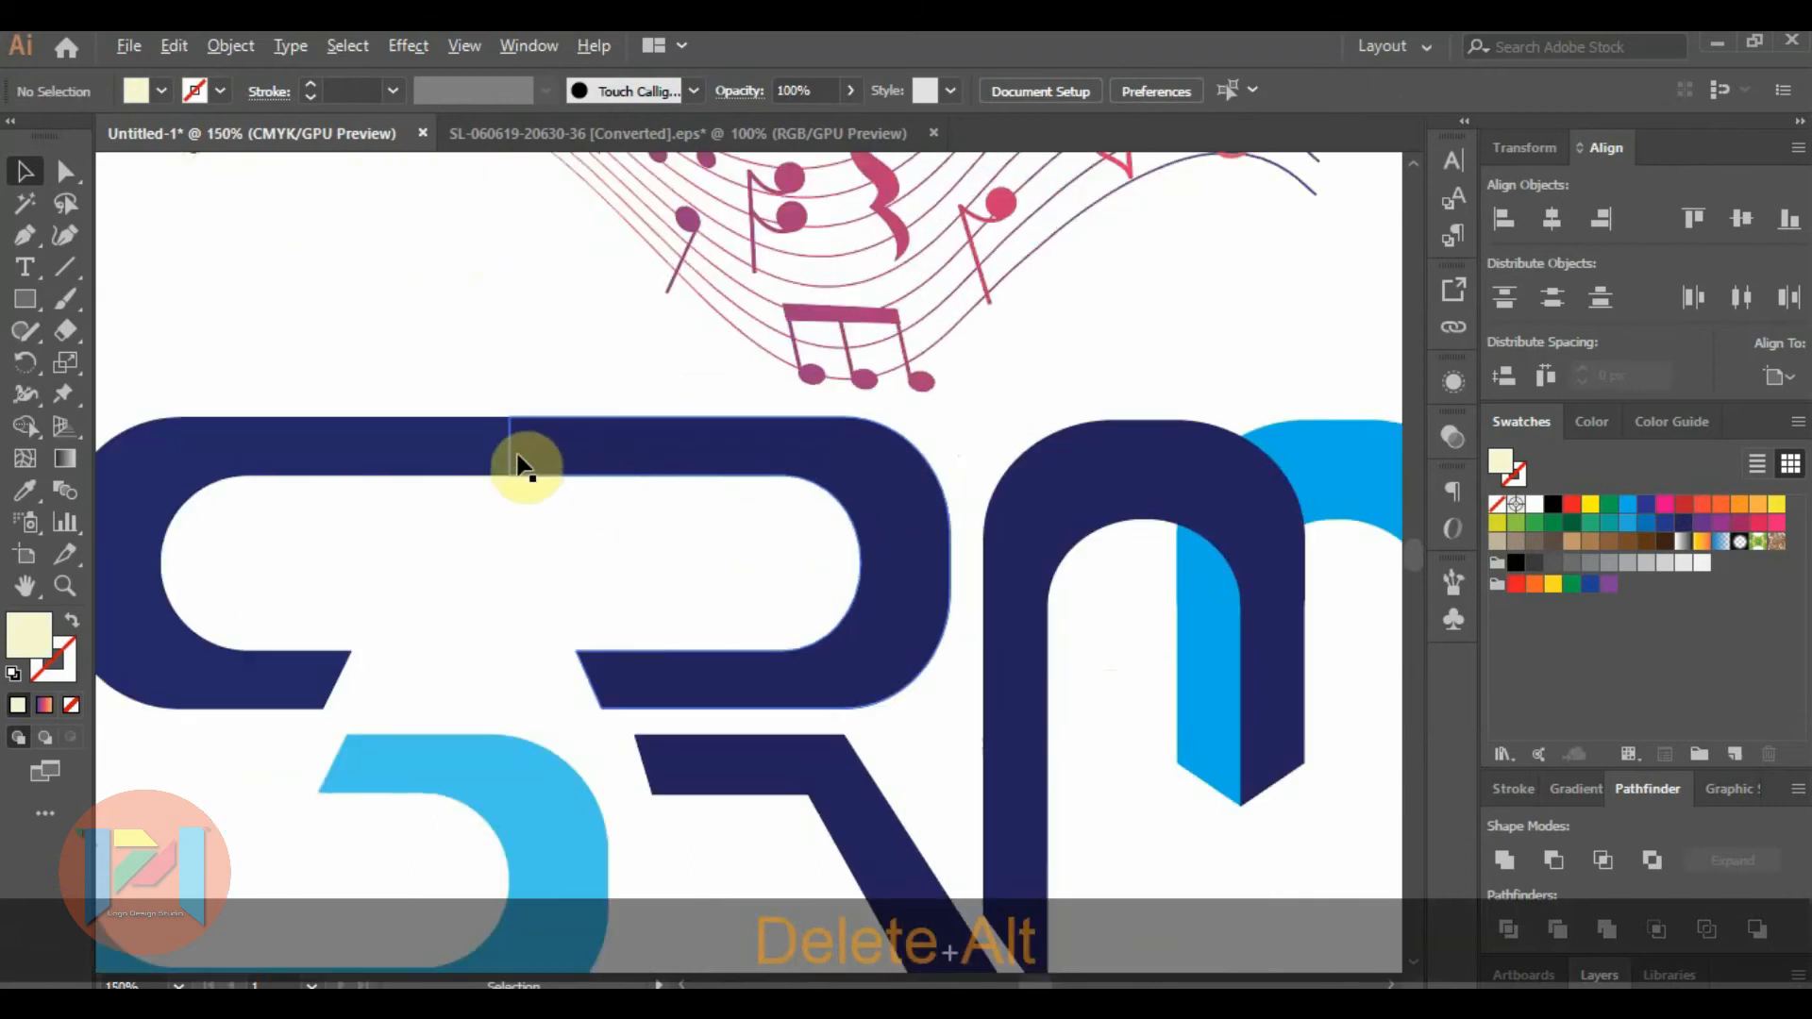
pyautogui.click(486, 457)
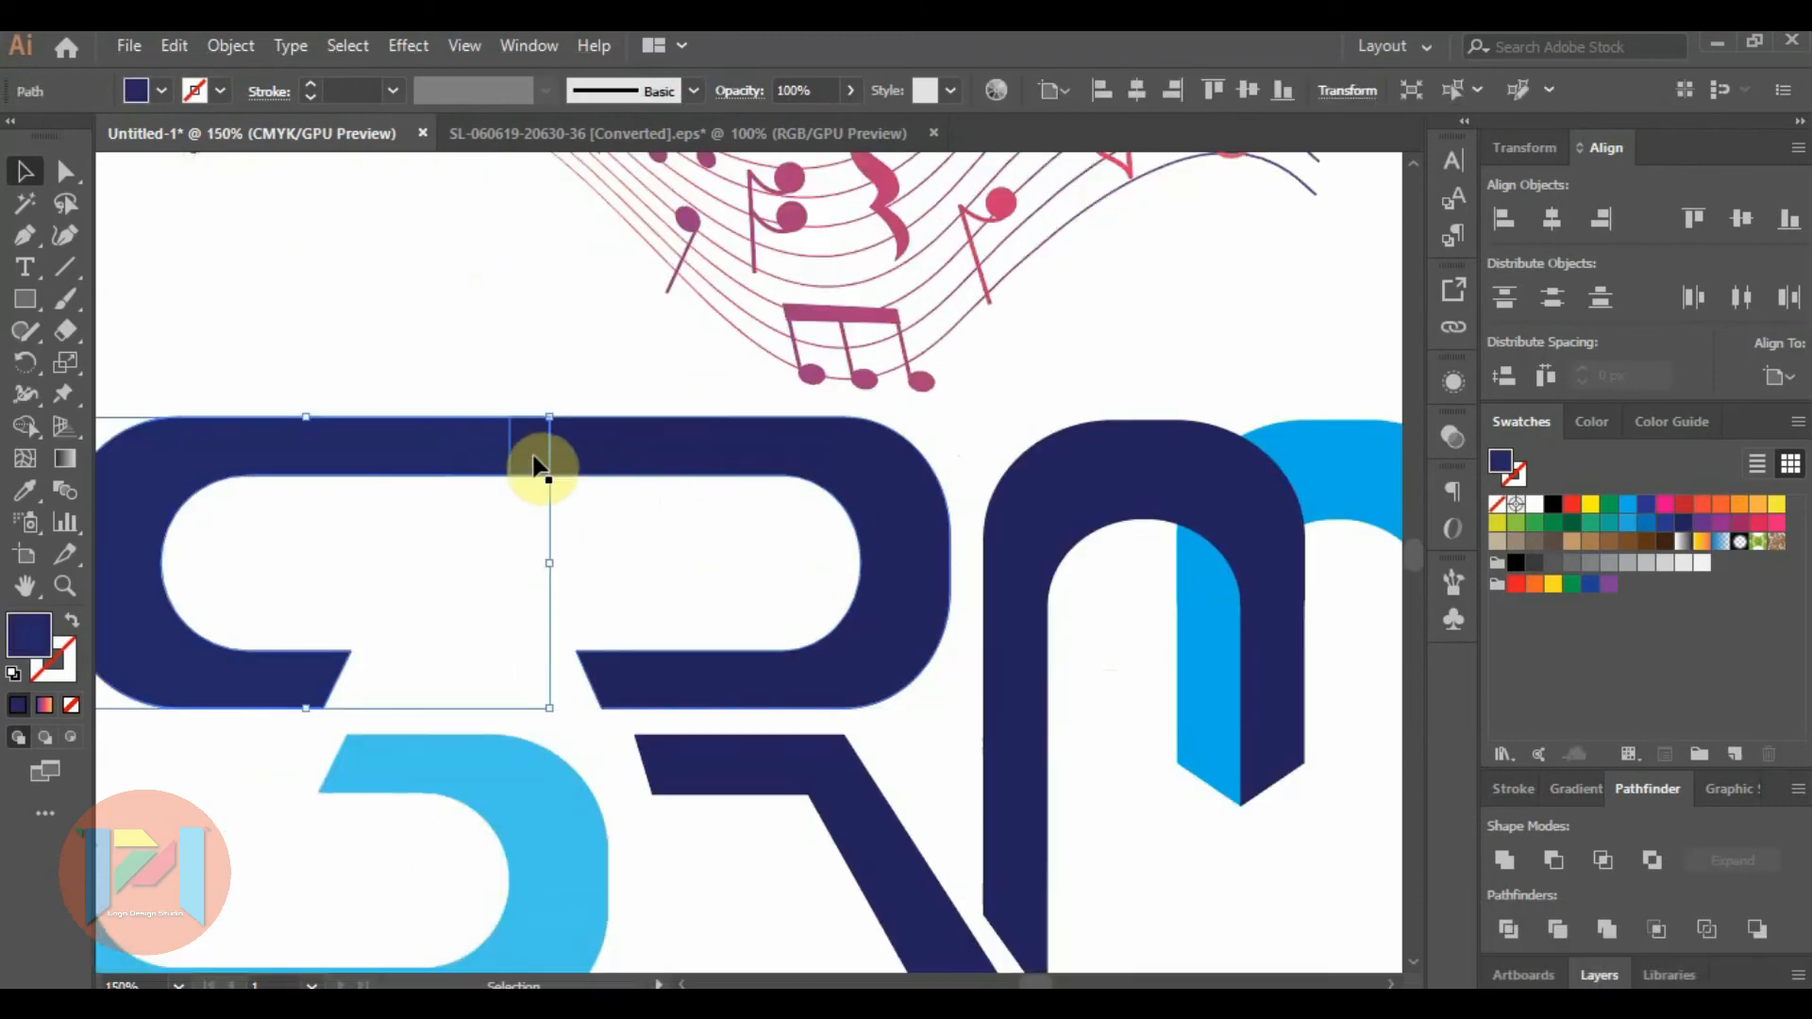
pyautogui.click(573, 465)
pyautogui.click(65, 171)
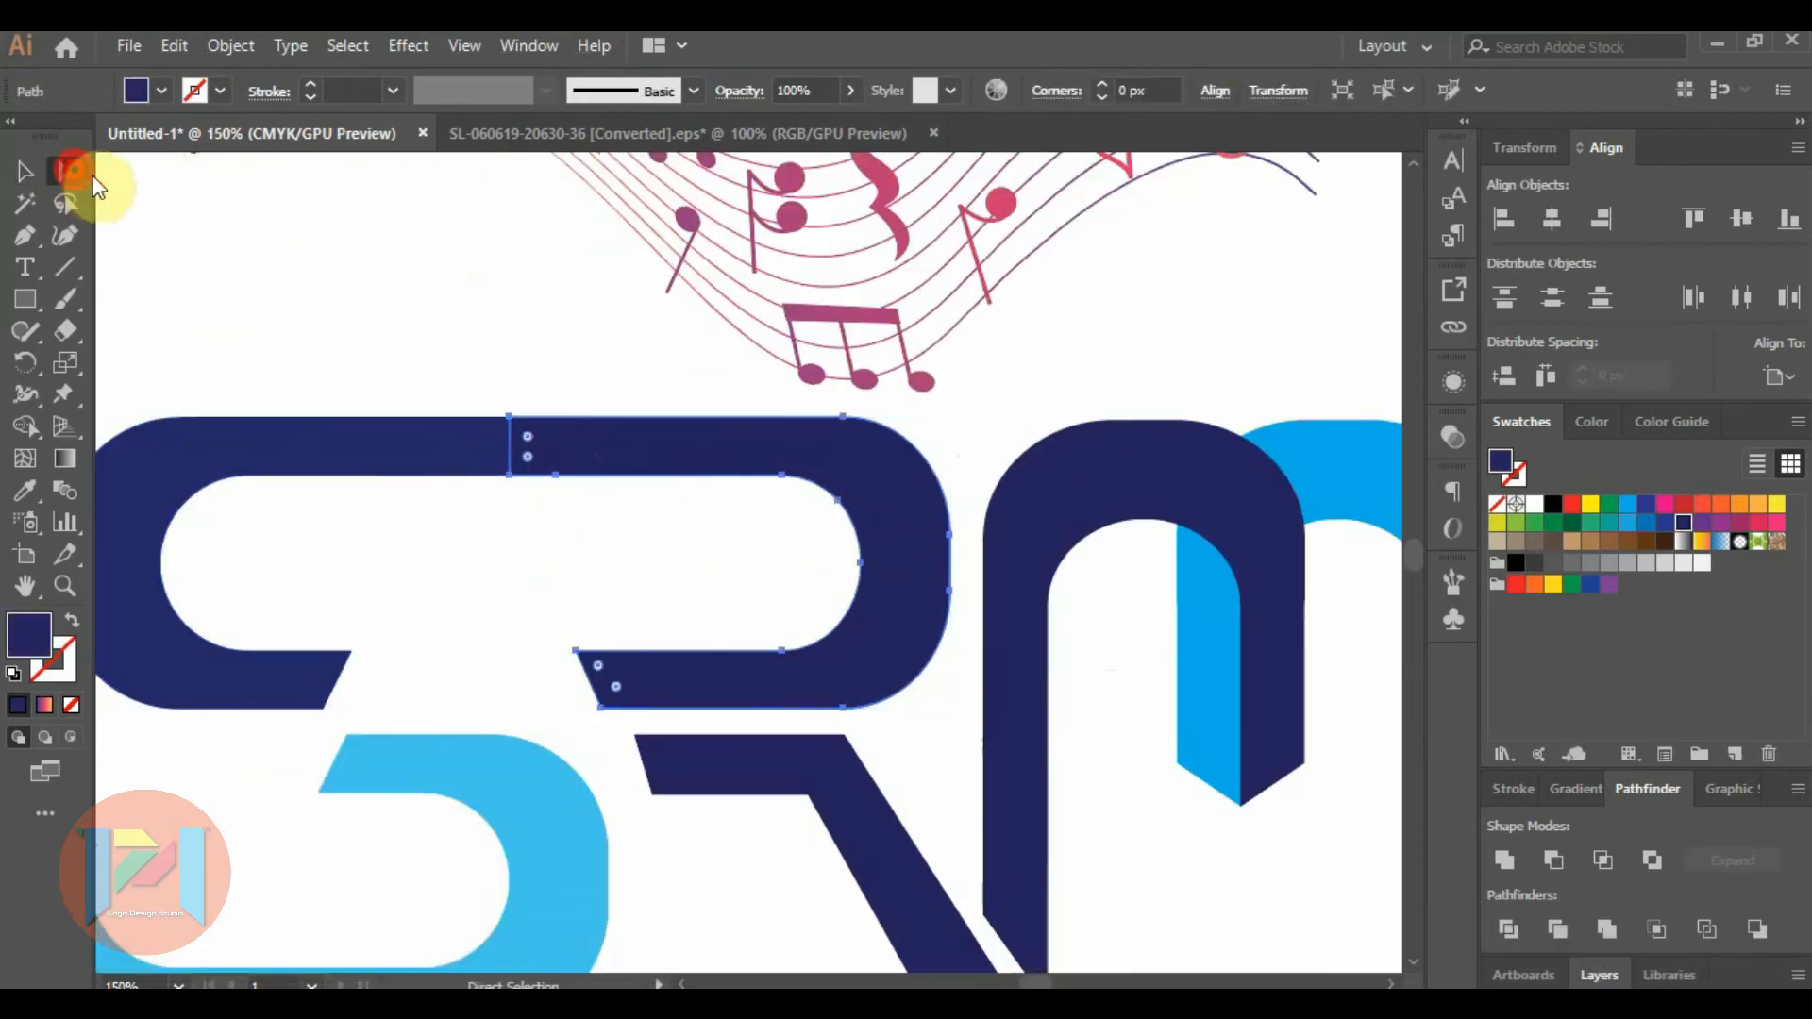
pyautogui.click(510, 478)
pyautogui.moveTo(521, 434); pyautogui.dragTo(503, 401)
pyautogui.hotkey('shift', 'Right')
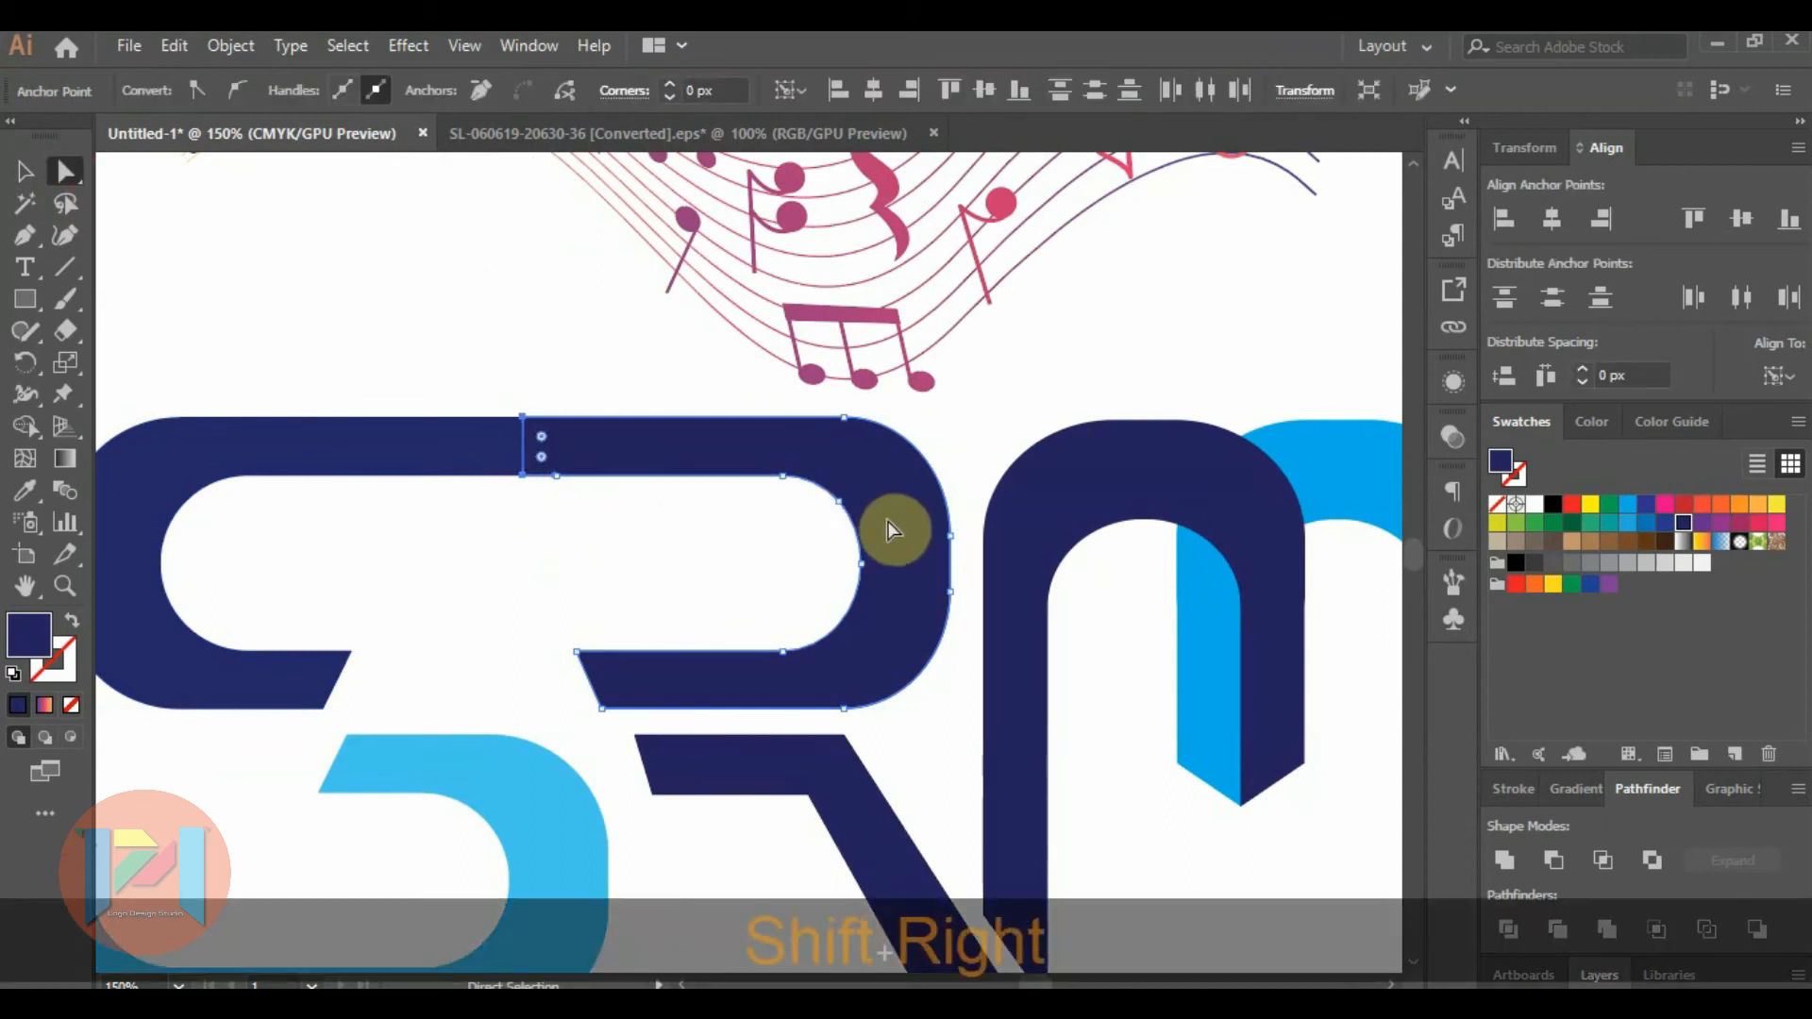
pyautogui.hotkey('shift', 'Left')
pyautogui.hotkey('ctrl', 'z')
pyautogui.hotkey('ctrl', 'z')
pyautogui.hotkey('ctrl', 'z')
pyautogui.hotkey('ctrl', 'z')
pyautogui.hotkey('ctrl', 'z')
pyautogui.hotkey('ctrl', 'z')
pyautogui.hotkey('ctrl', 'z')
pyautogui.hotkey('ctrl', 'z')
# Shift the two end anchor points of the S's top bar left to open a narrow gap before the R.
pyautogui.scroll(3, 505, 452)
pyautogui.click(605, 396)
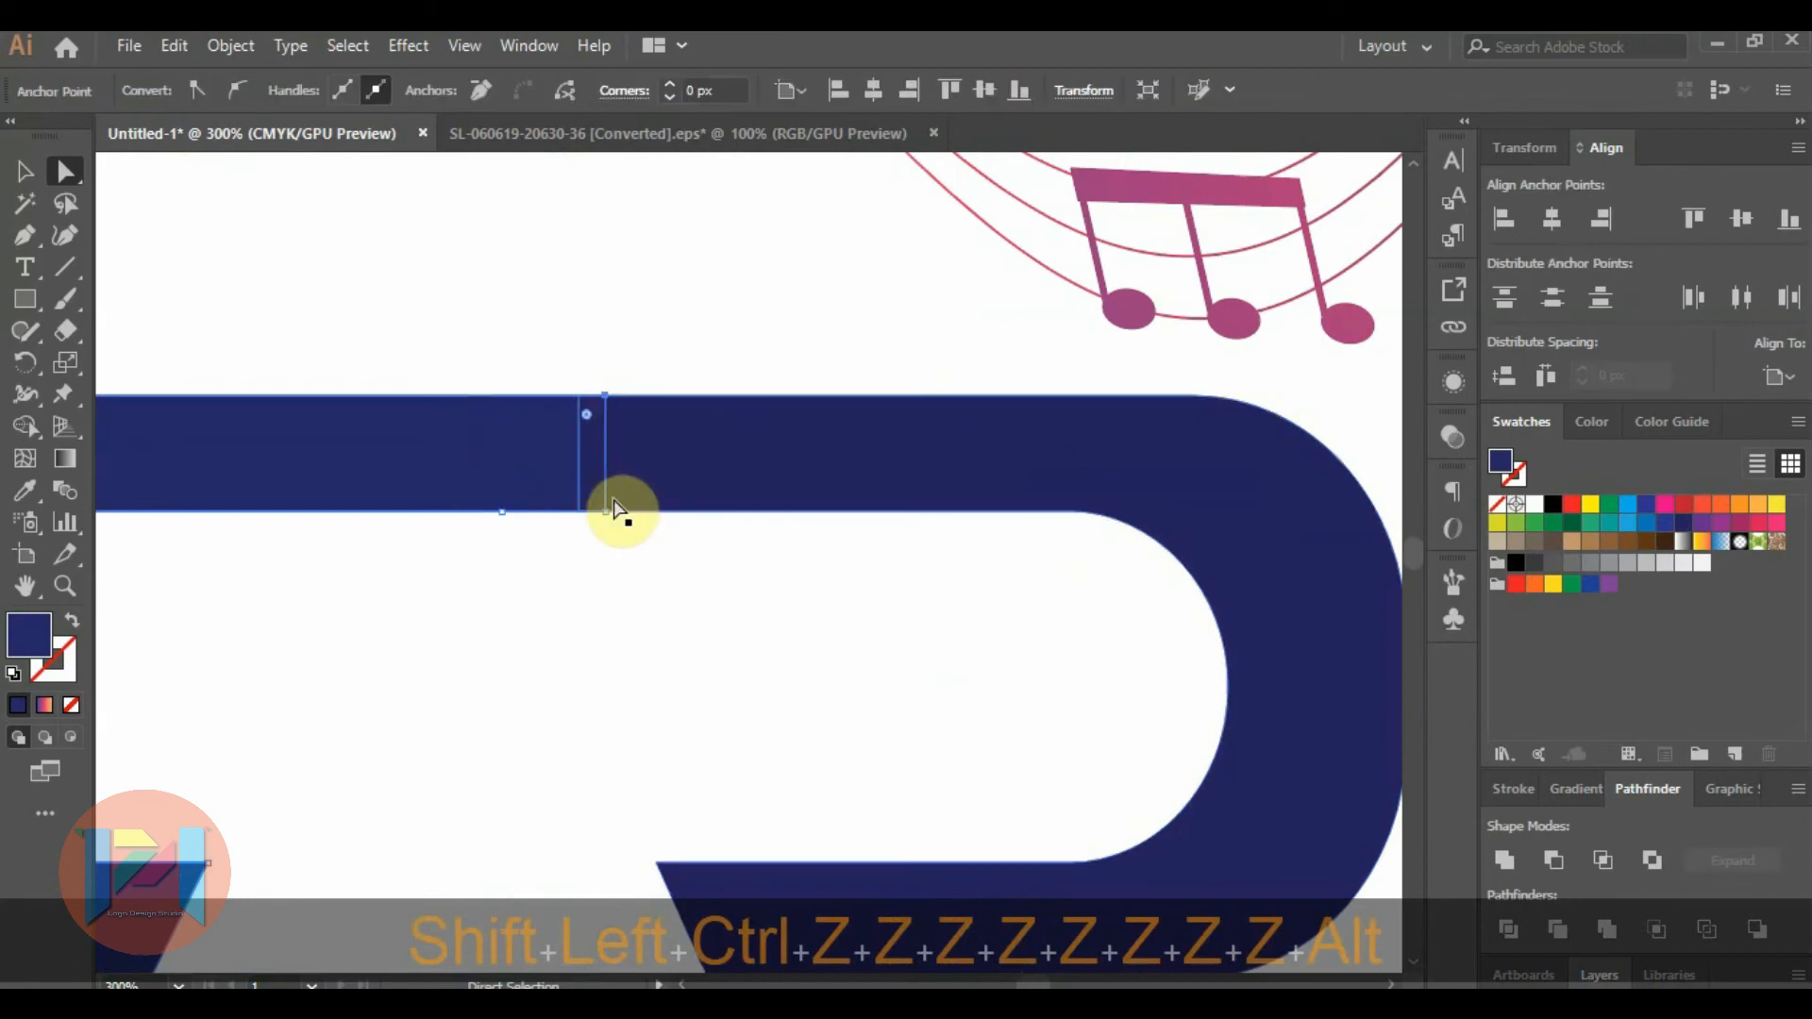
pyautogui.keyDown('shift'); pyautogui.click(604, 511); pyautogui.keyUp('shift')
pyautogui.hotkey('shift', 'Left')
pyautogui.hotkey('shift', 'Left')
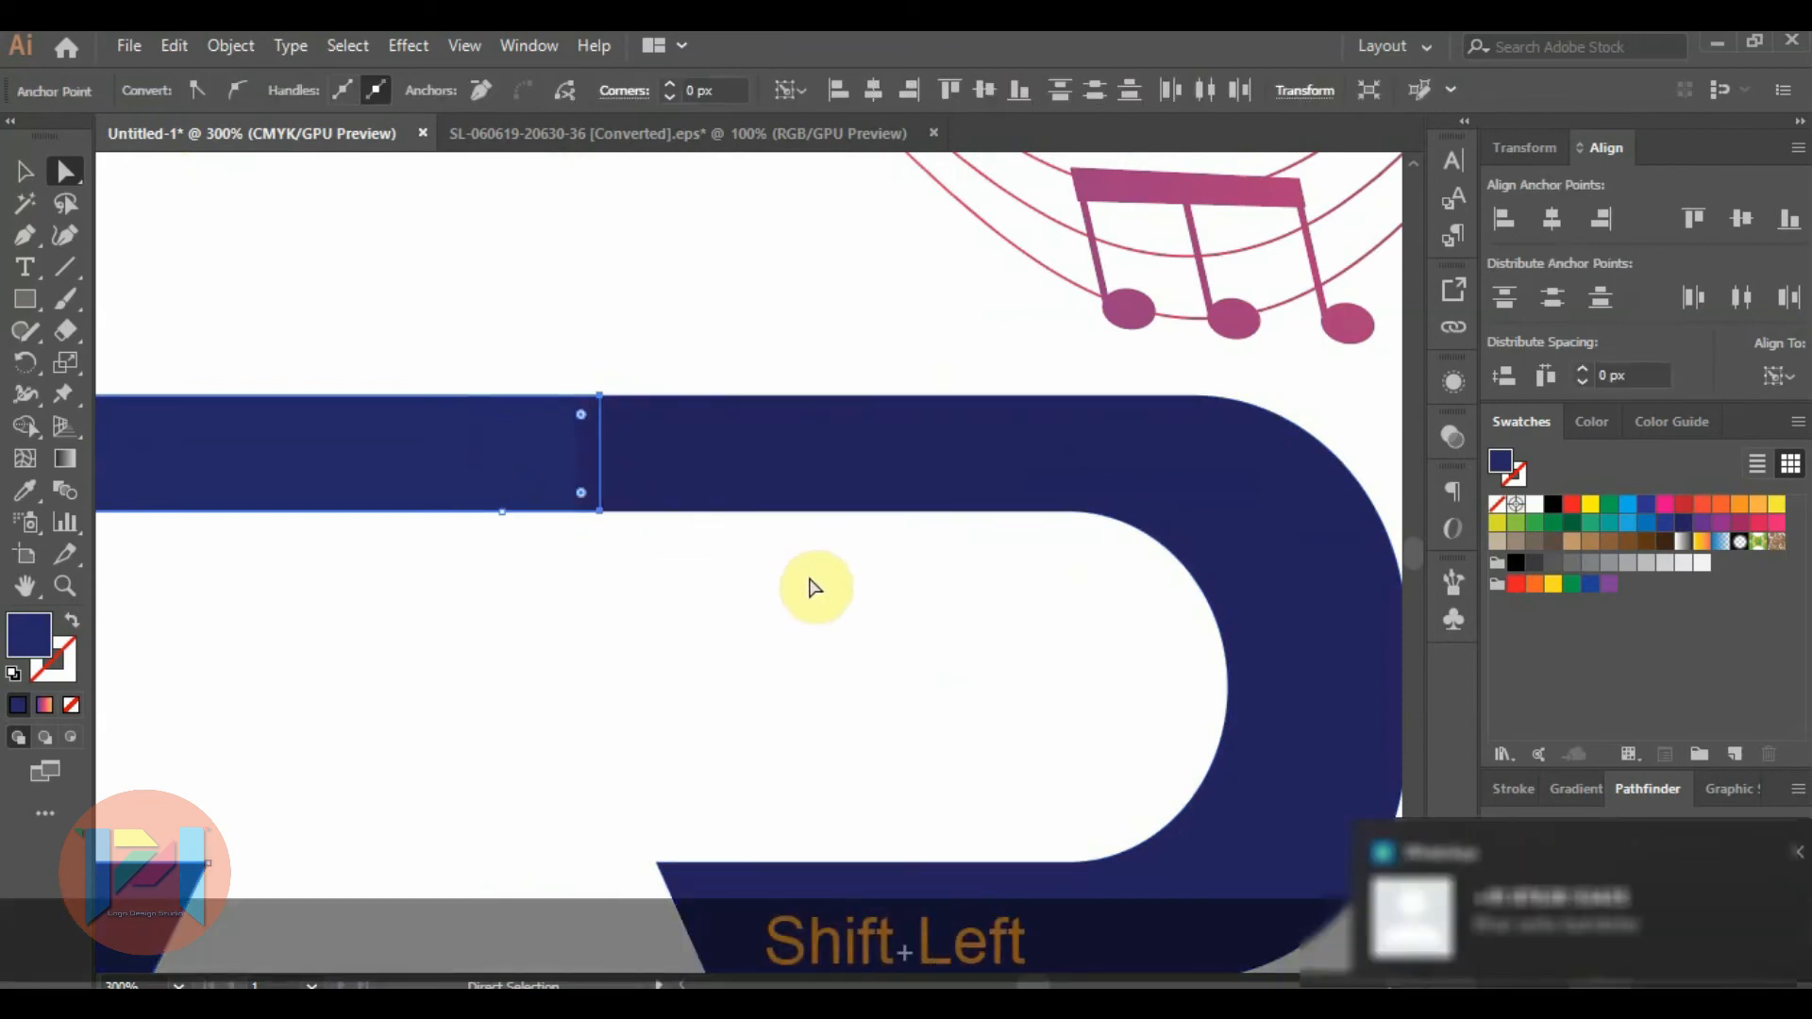
pyautogui.click(705, 350)
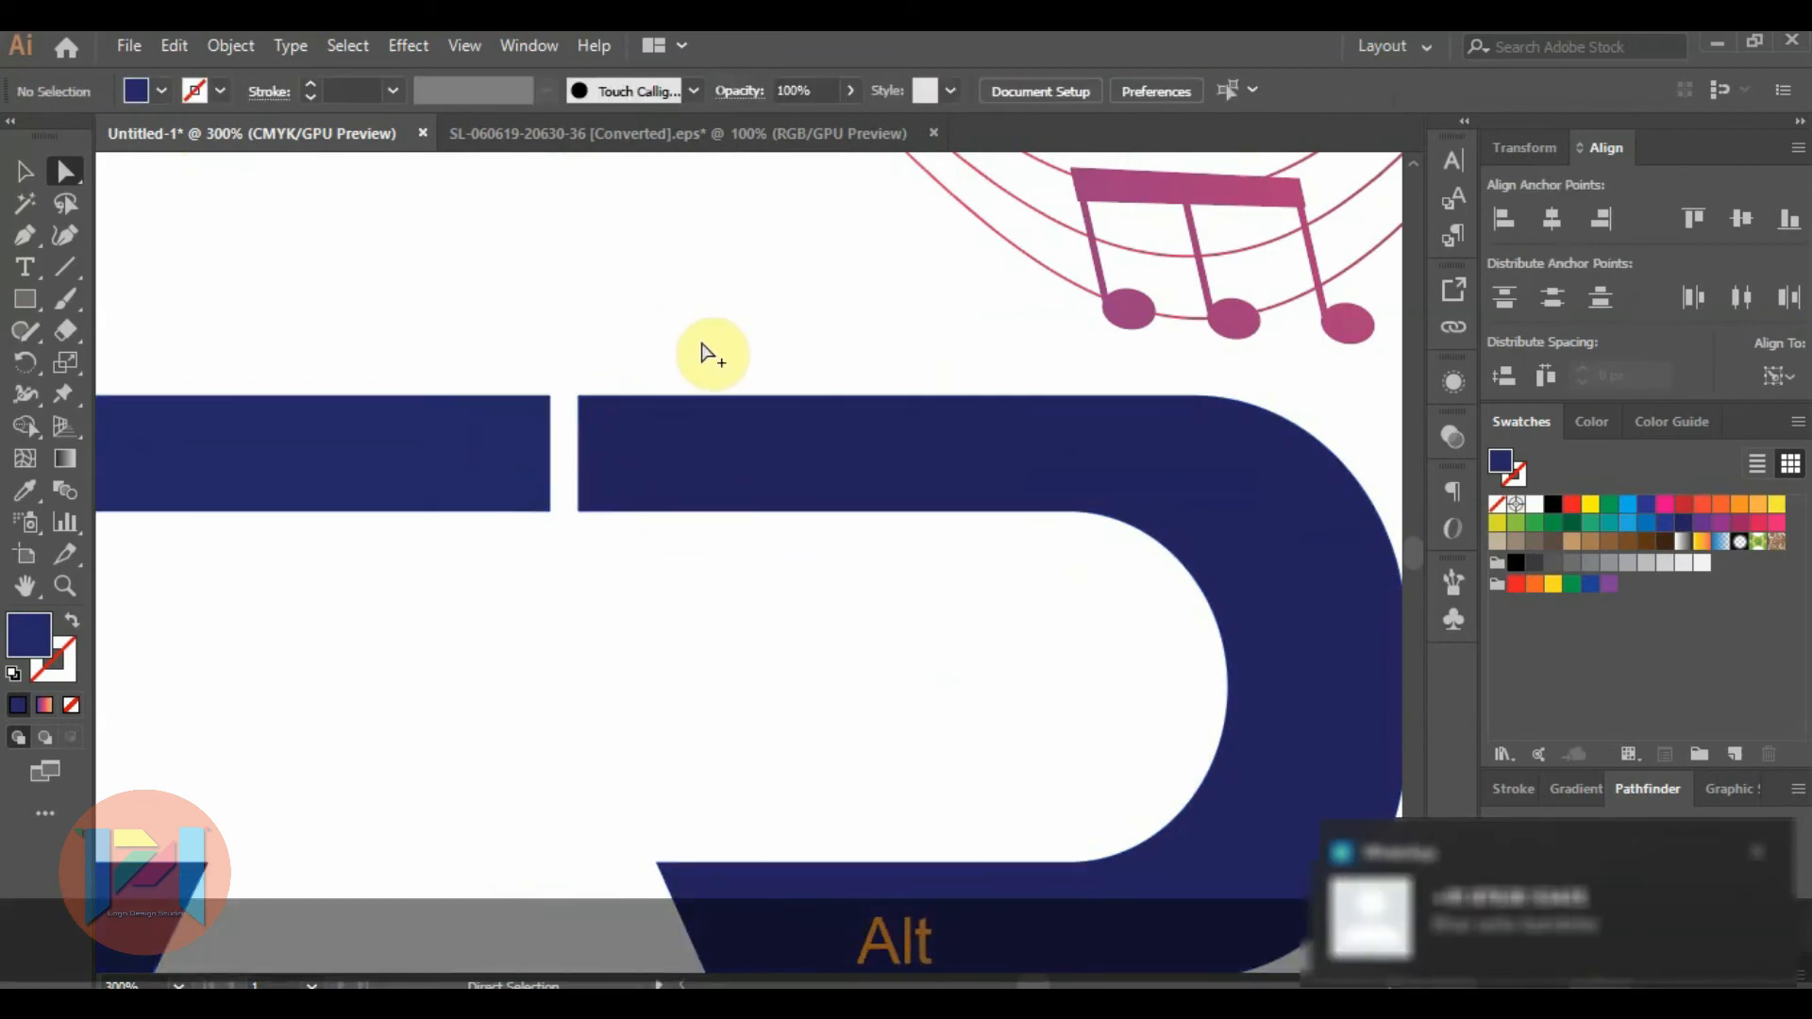
pyautogui.scroll(-4, 773, 372)
# Move the music-notes wave down across the SRM letters and enlarge it to run from the S to the M's far leg.
pyautogui.click(826, 288)
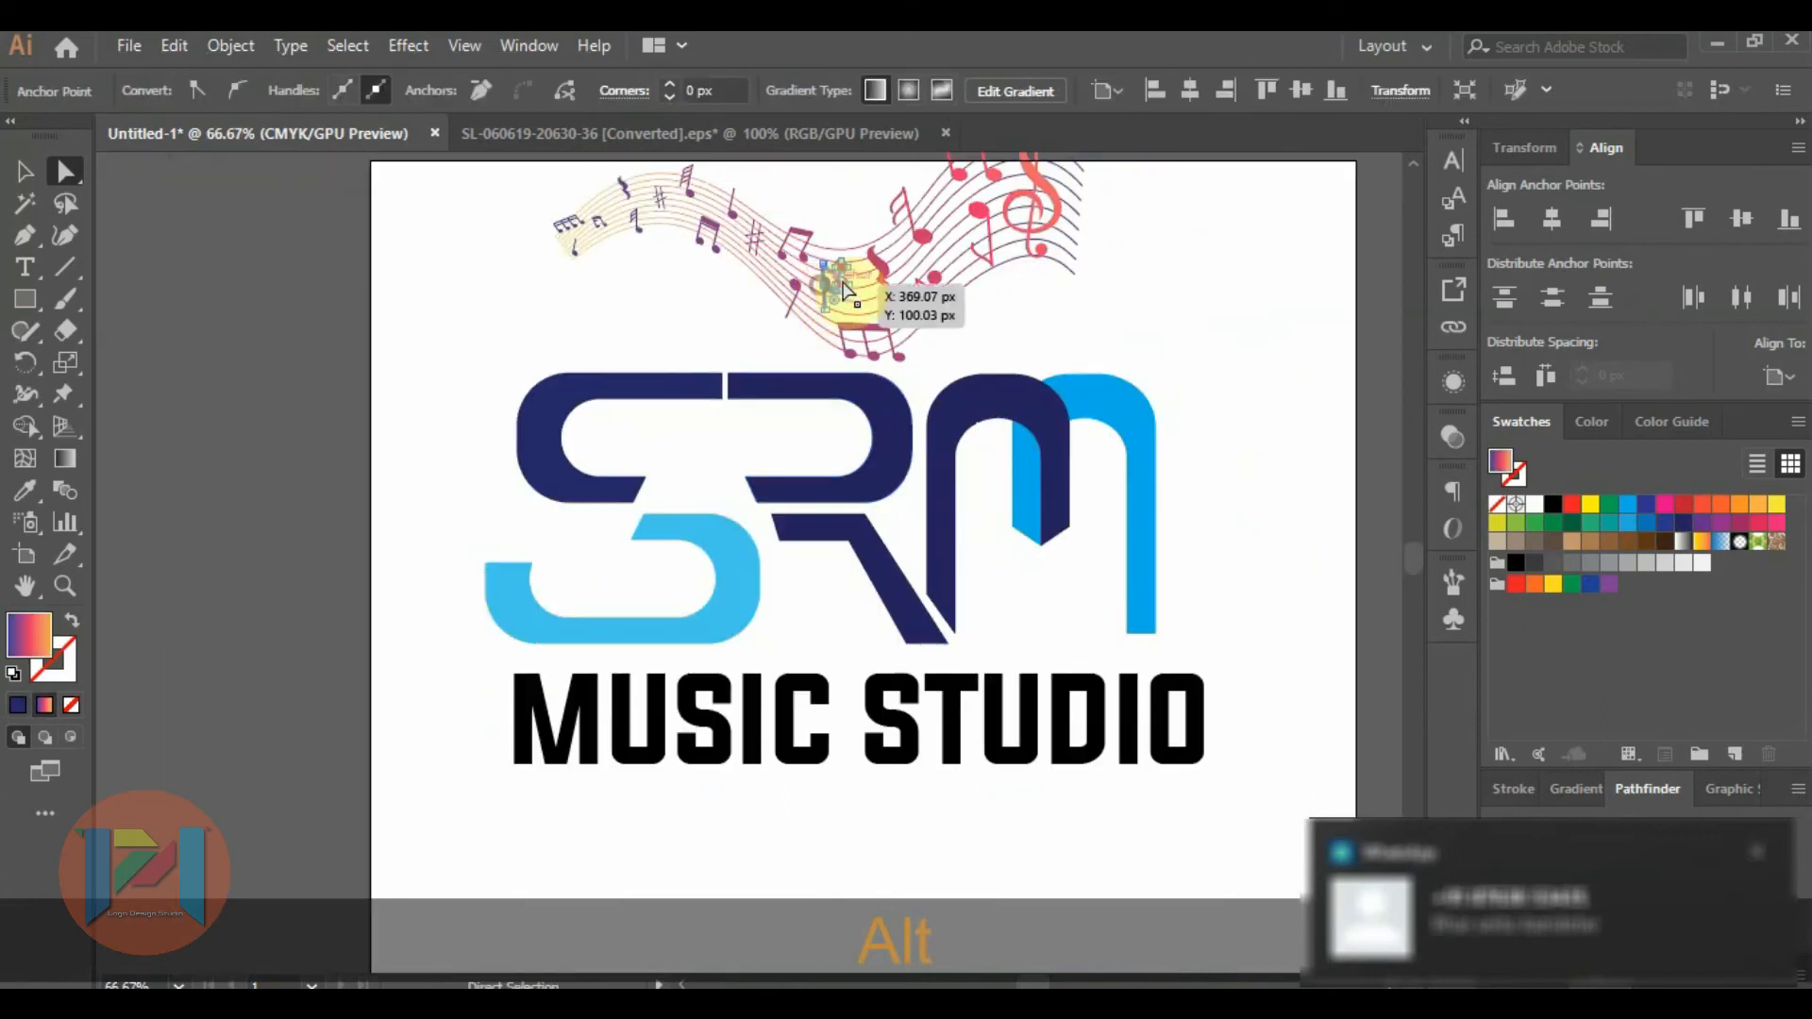
pyautogui.scroll(-2, 1019, 351)
pyautogui.click(934, 288)
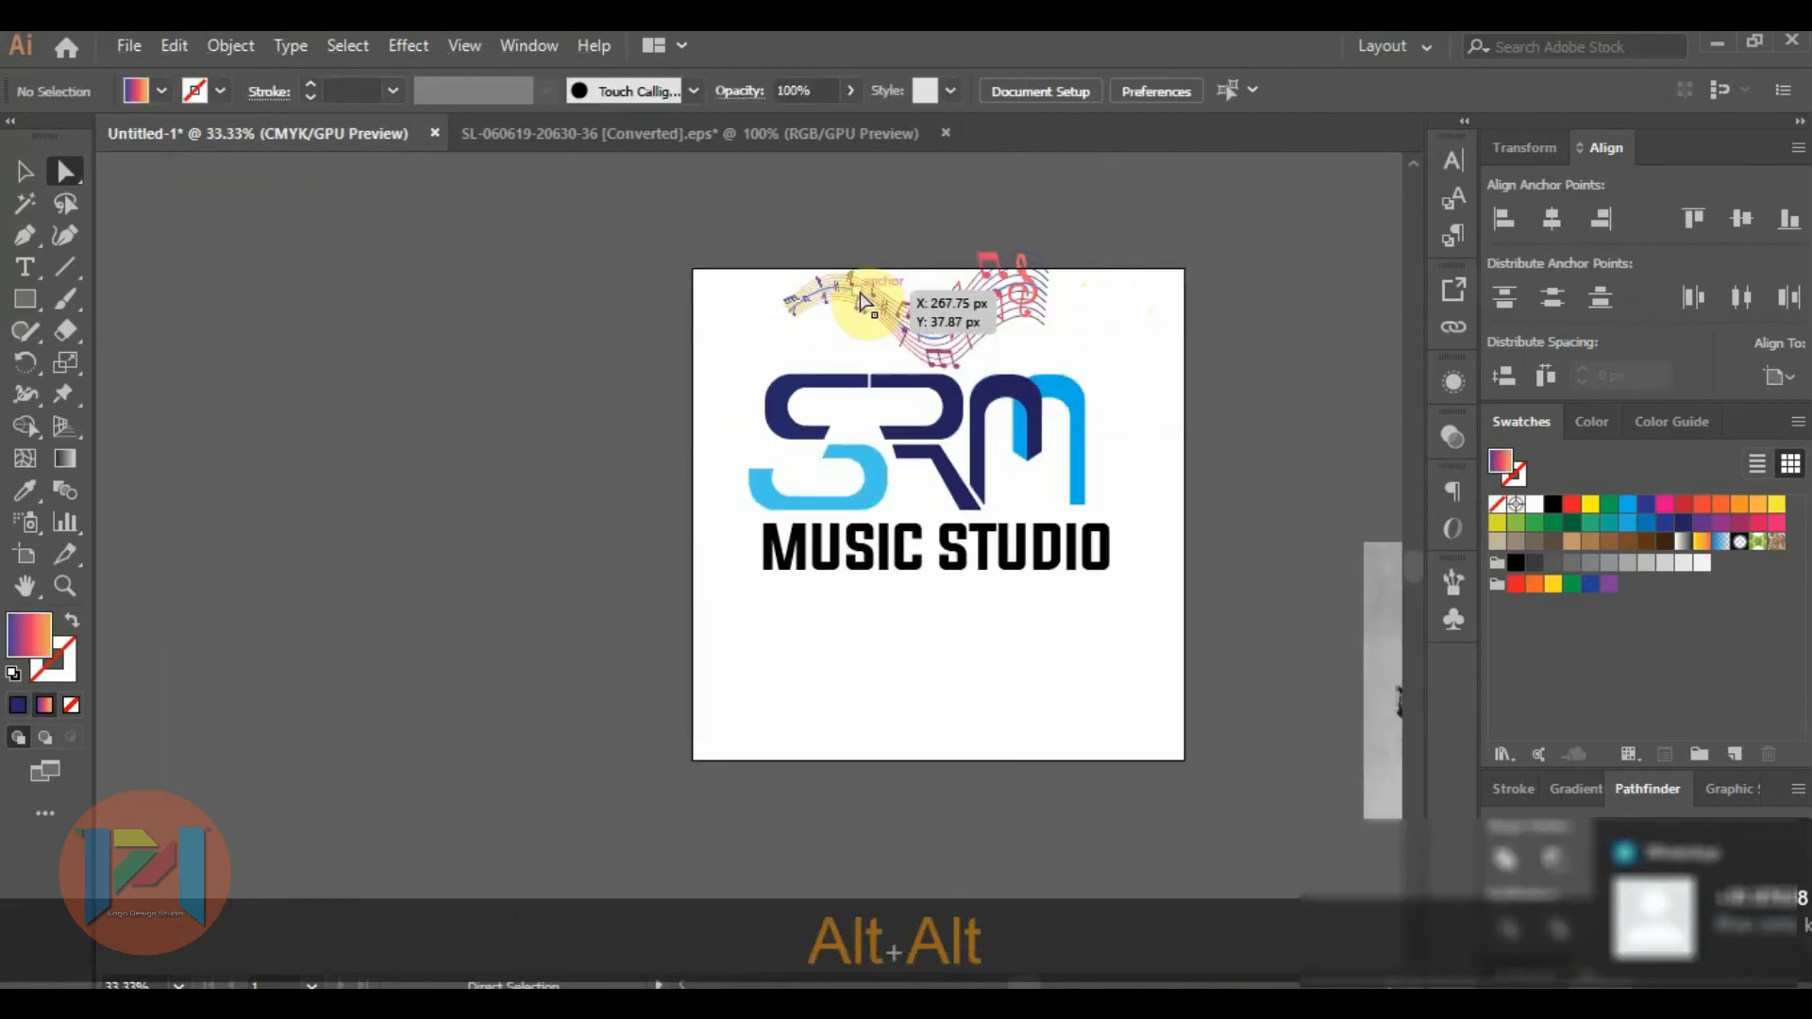
pyautogui.click(36, 179)
pyautogui.moveTo(907, 335); pyautogui.dragTo(1072, 350)
pyautogui.scroll(2, 1023, 391)
pyautogui.moveTo(945, 428); pyautogui.dragTo(948, 440)
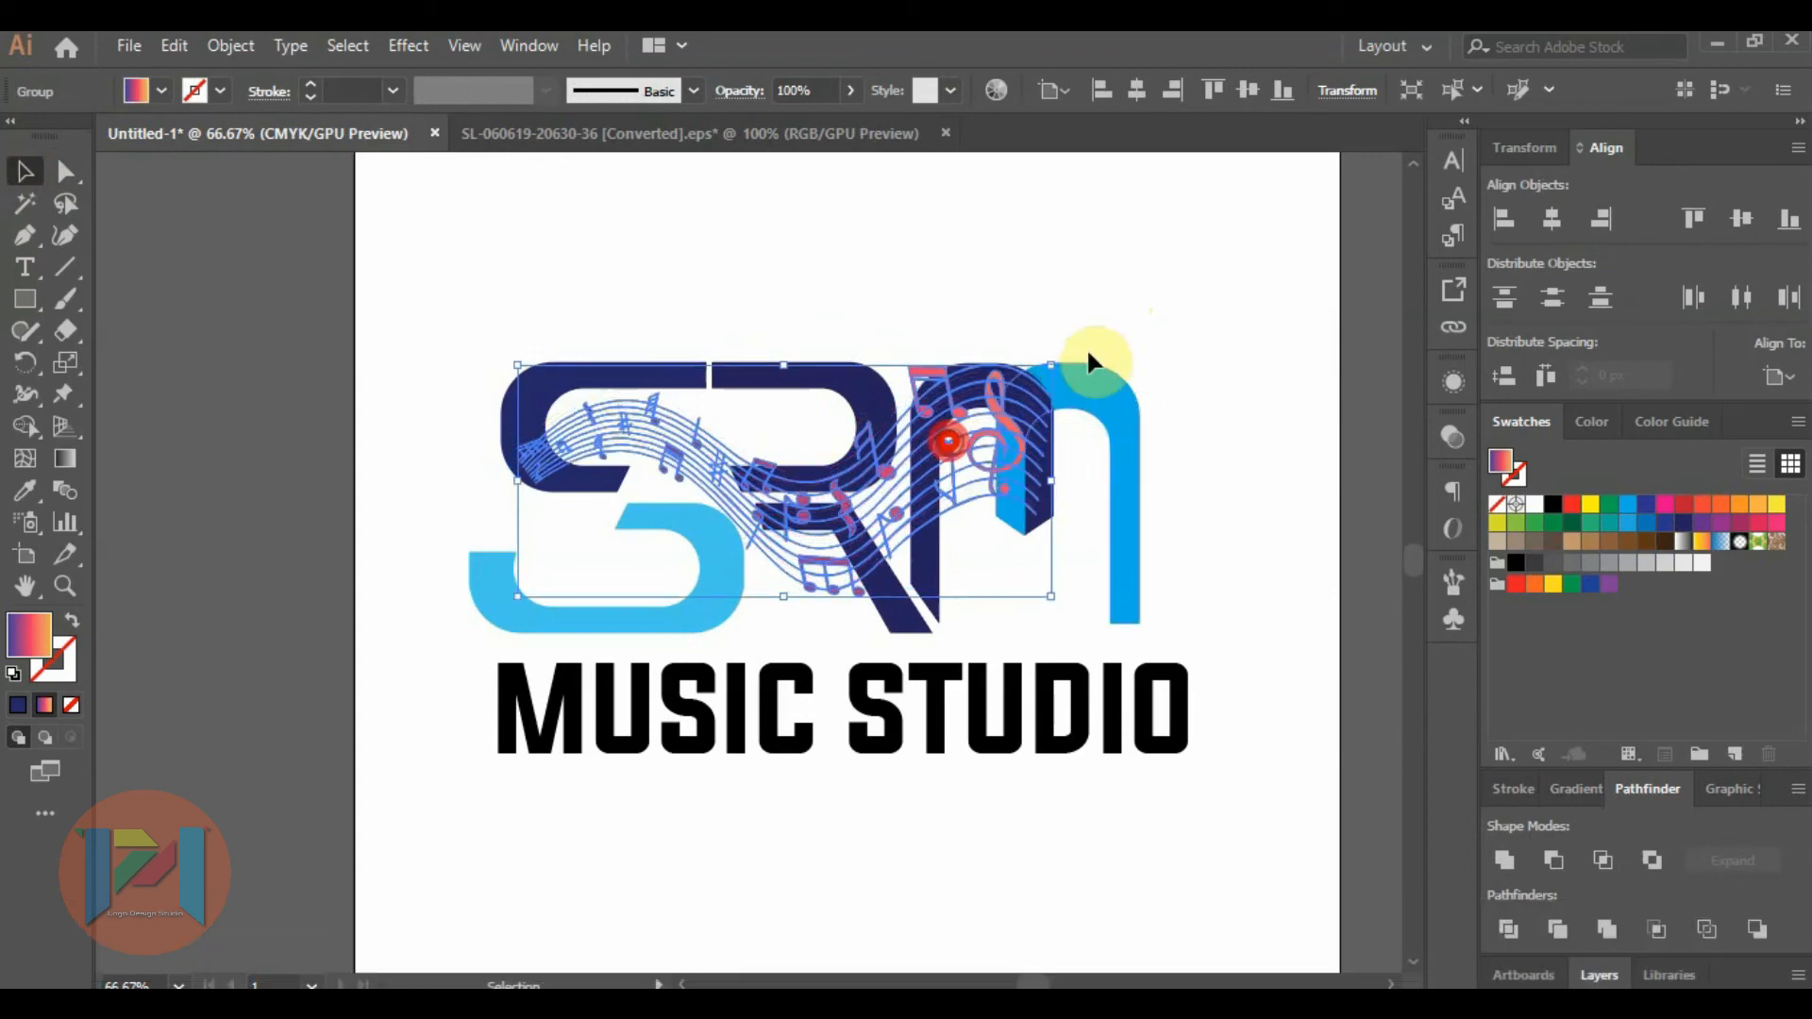
pyautogui.moveTo(1060, 353); pyautogui.dragTo(1092, 394)
pyautogui.moveTo(1014, 445); pyautogui.dragTo(1139, 518)
pyautogui.click(1161, 514)
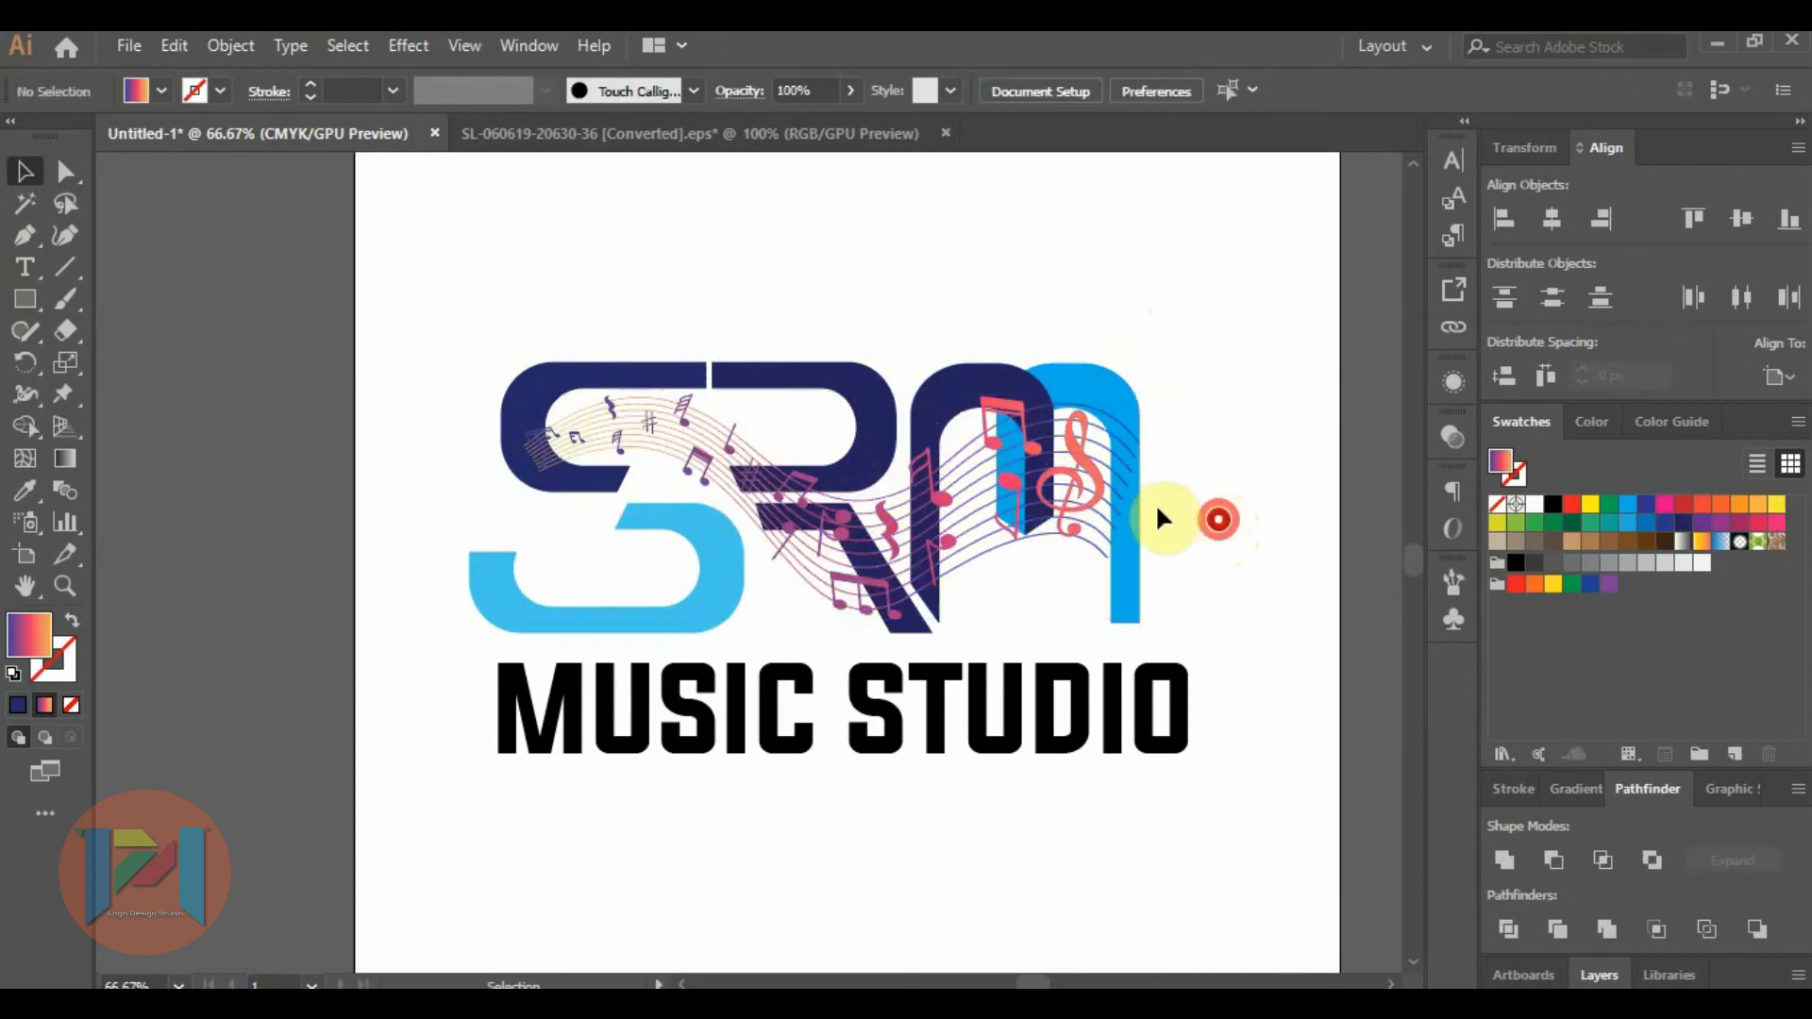
# Send the music-notes wave to the back, behind the SRM letters.
pyautogui.click(1078, 495)
pyautogui.rightClick(1079, 495)
pyautogui.moveTo(1255, 776)
pyautogui.click(1419, 860)
pyautogui.click(1236, 575)
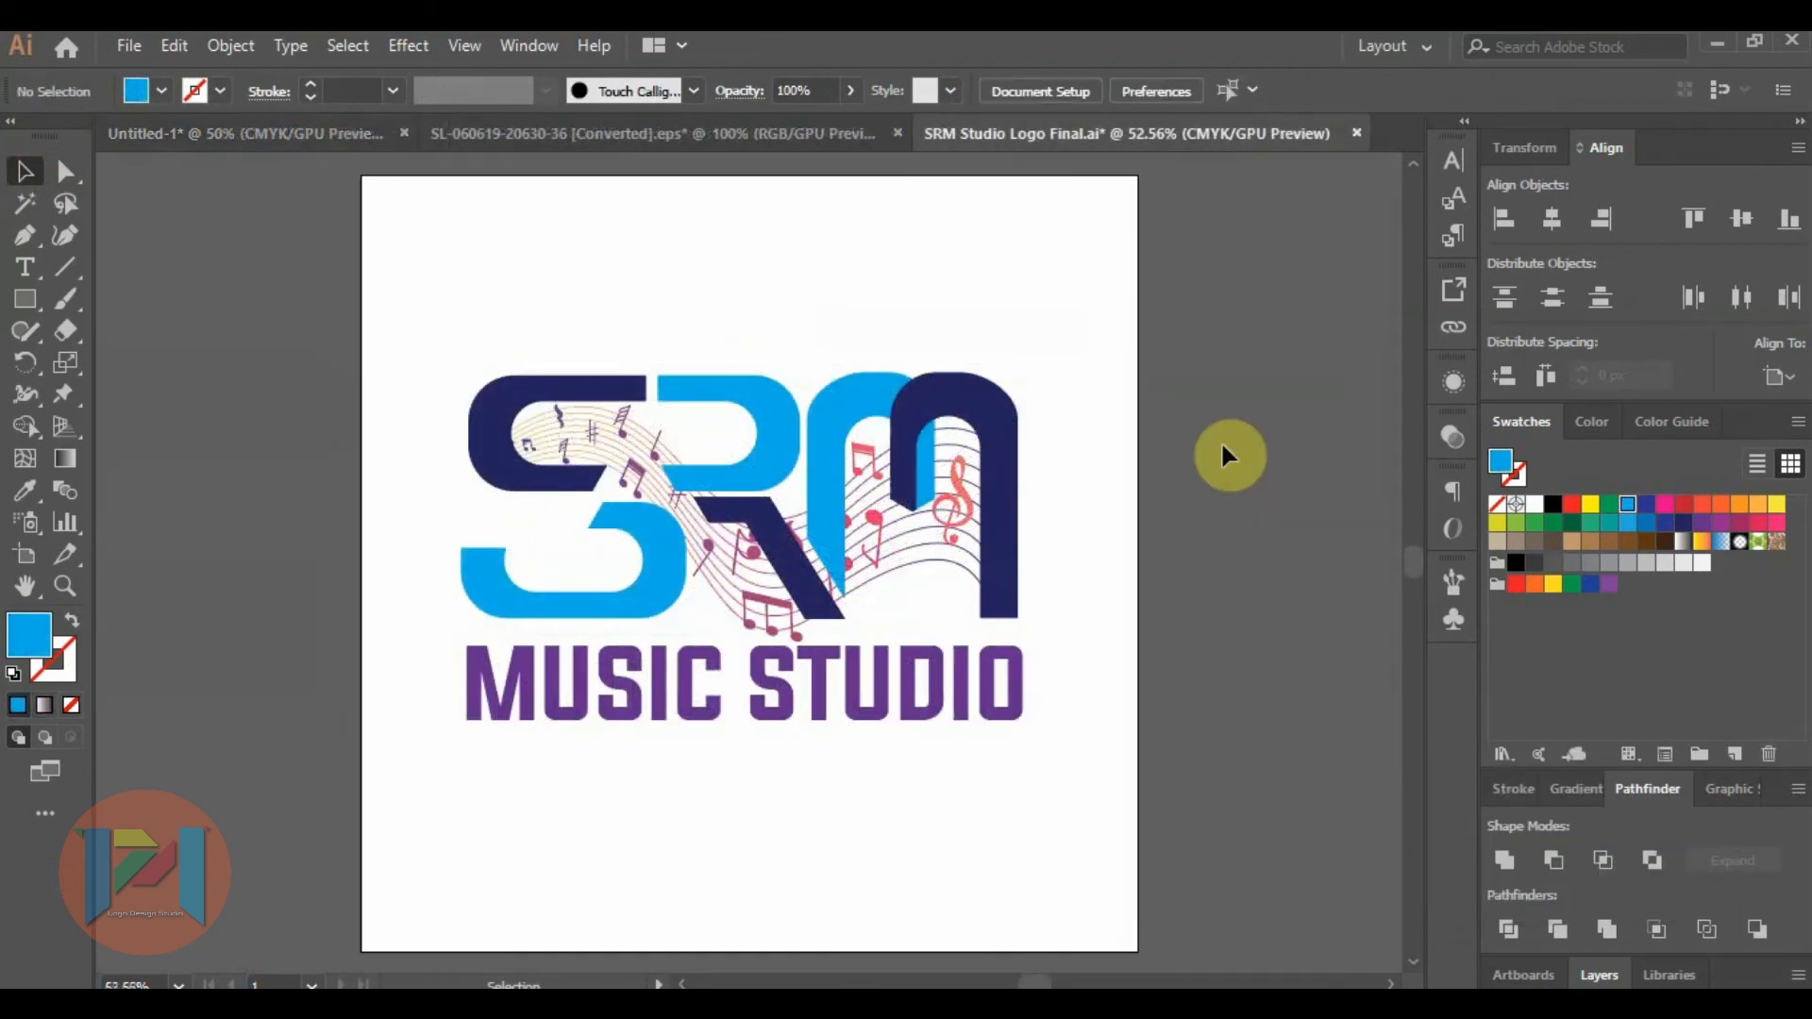
# Recolour the MUSIC STUDIO text dark navy blue in the SRM Studio Logo Final document.
pyautogui.click(958, 676)
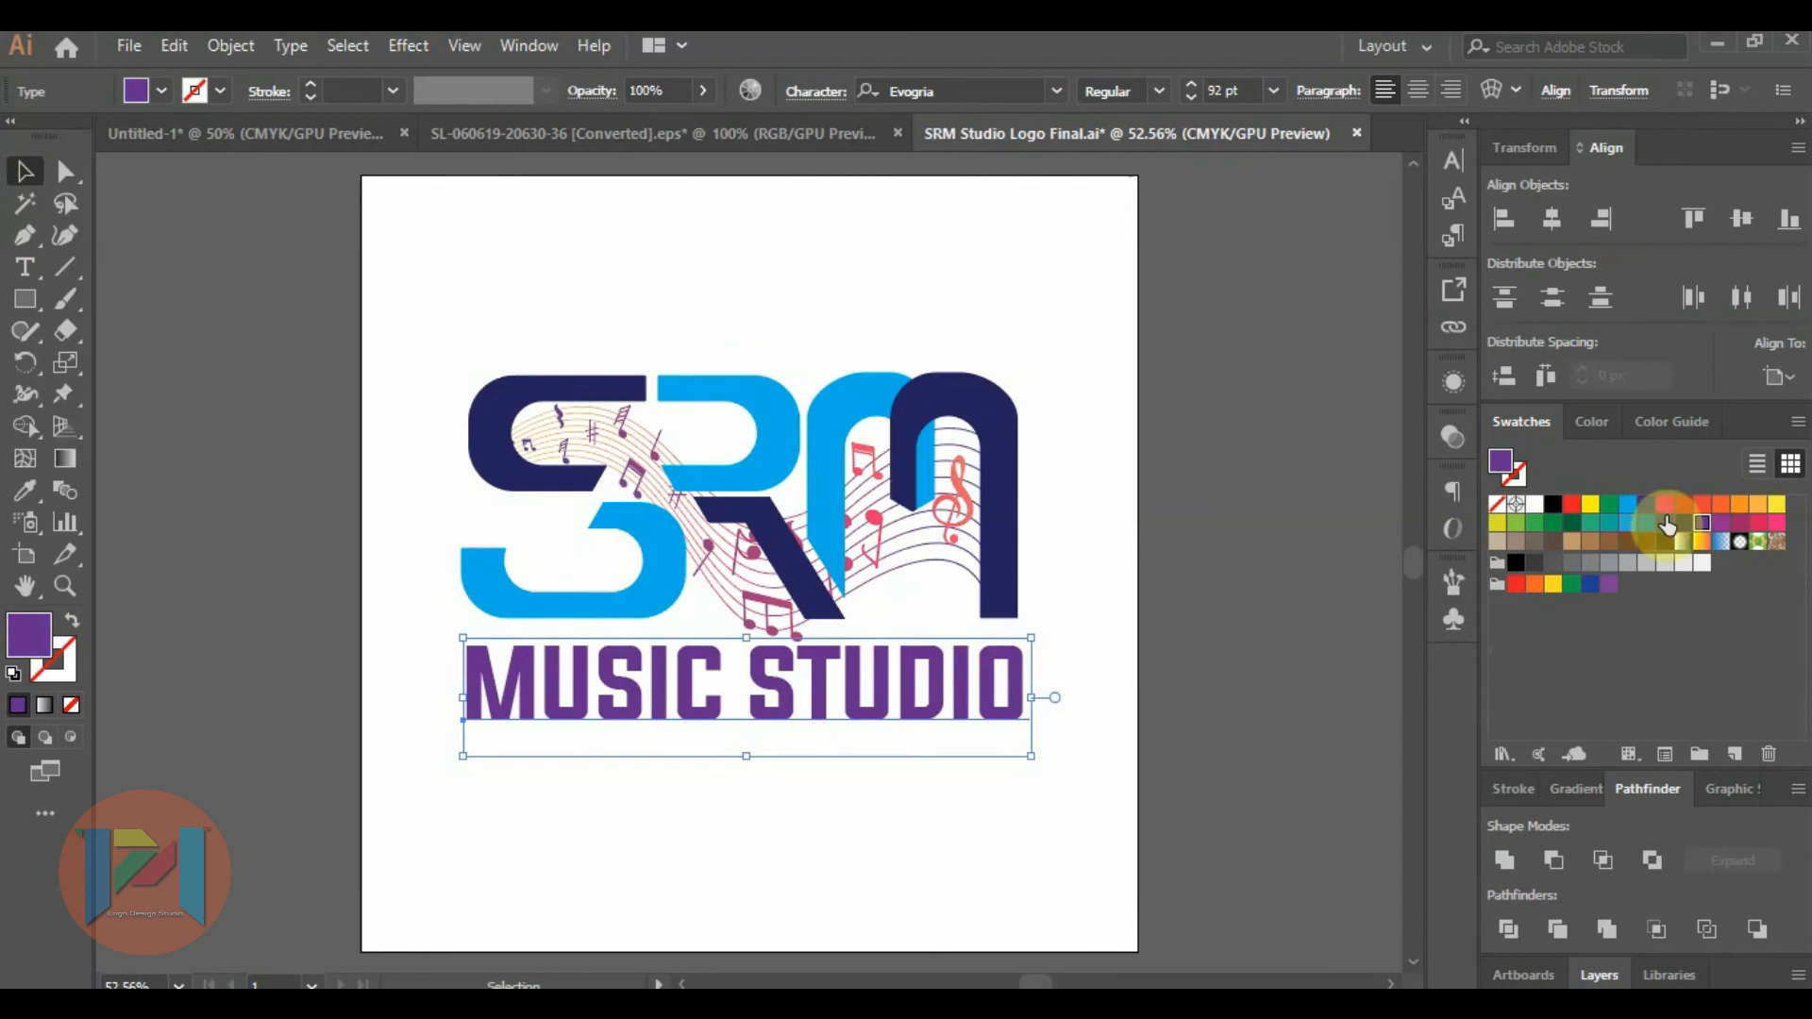
pyautogui.click(1683, 522)
pyautogui.click(1318, 564)
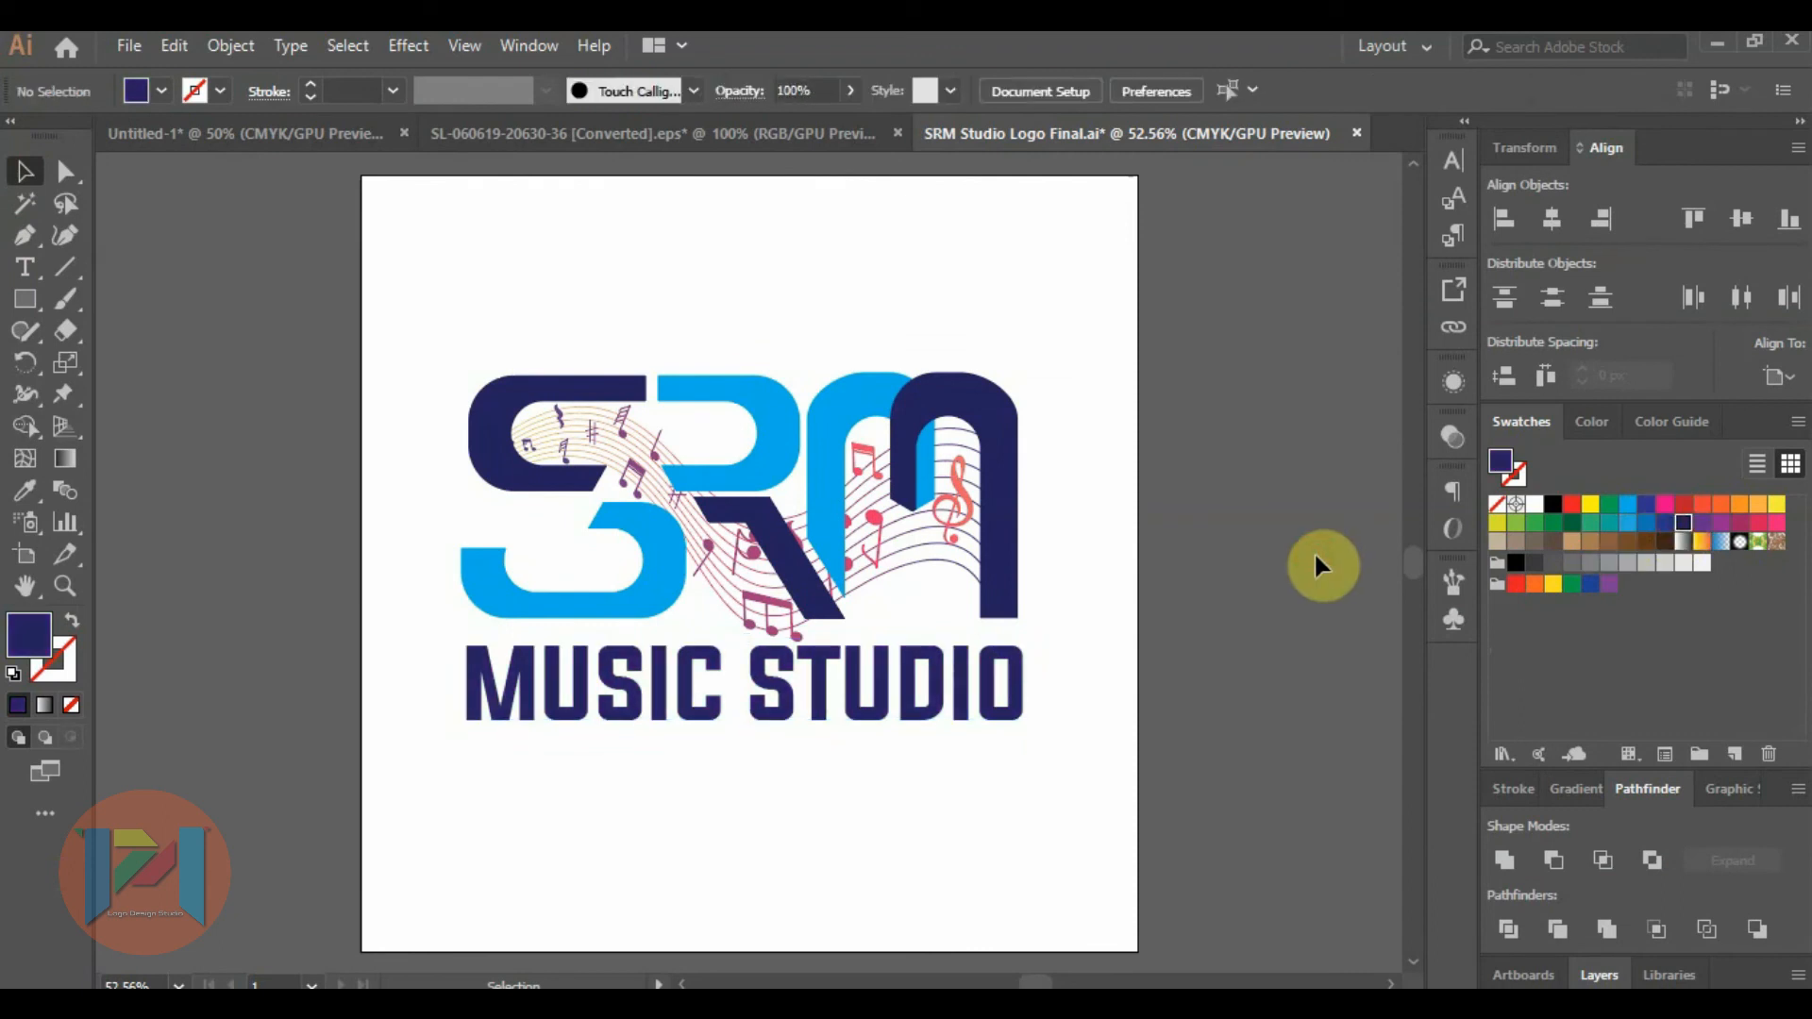
# Export the logo to the Desktop as a PNG named SRM Studio Logo Final.
pyautogui.click(128, 46)
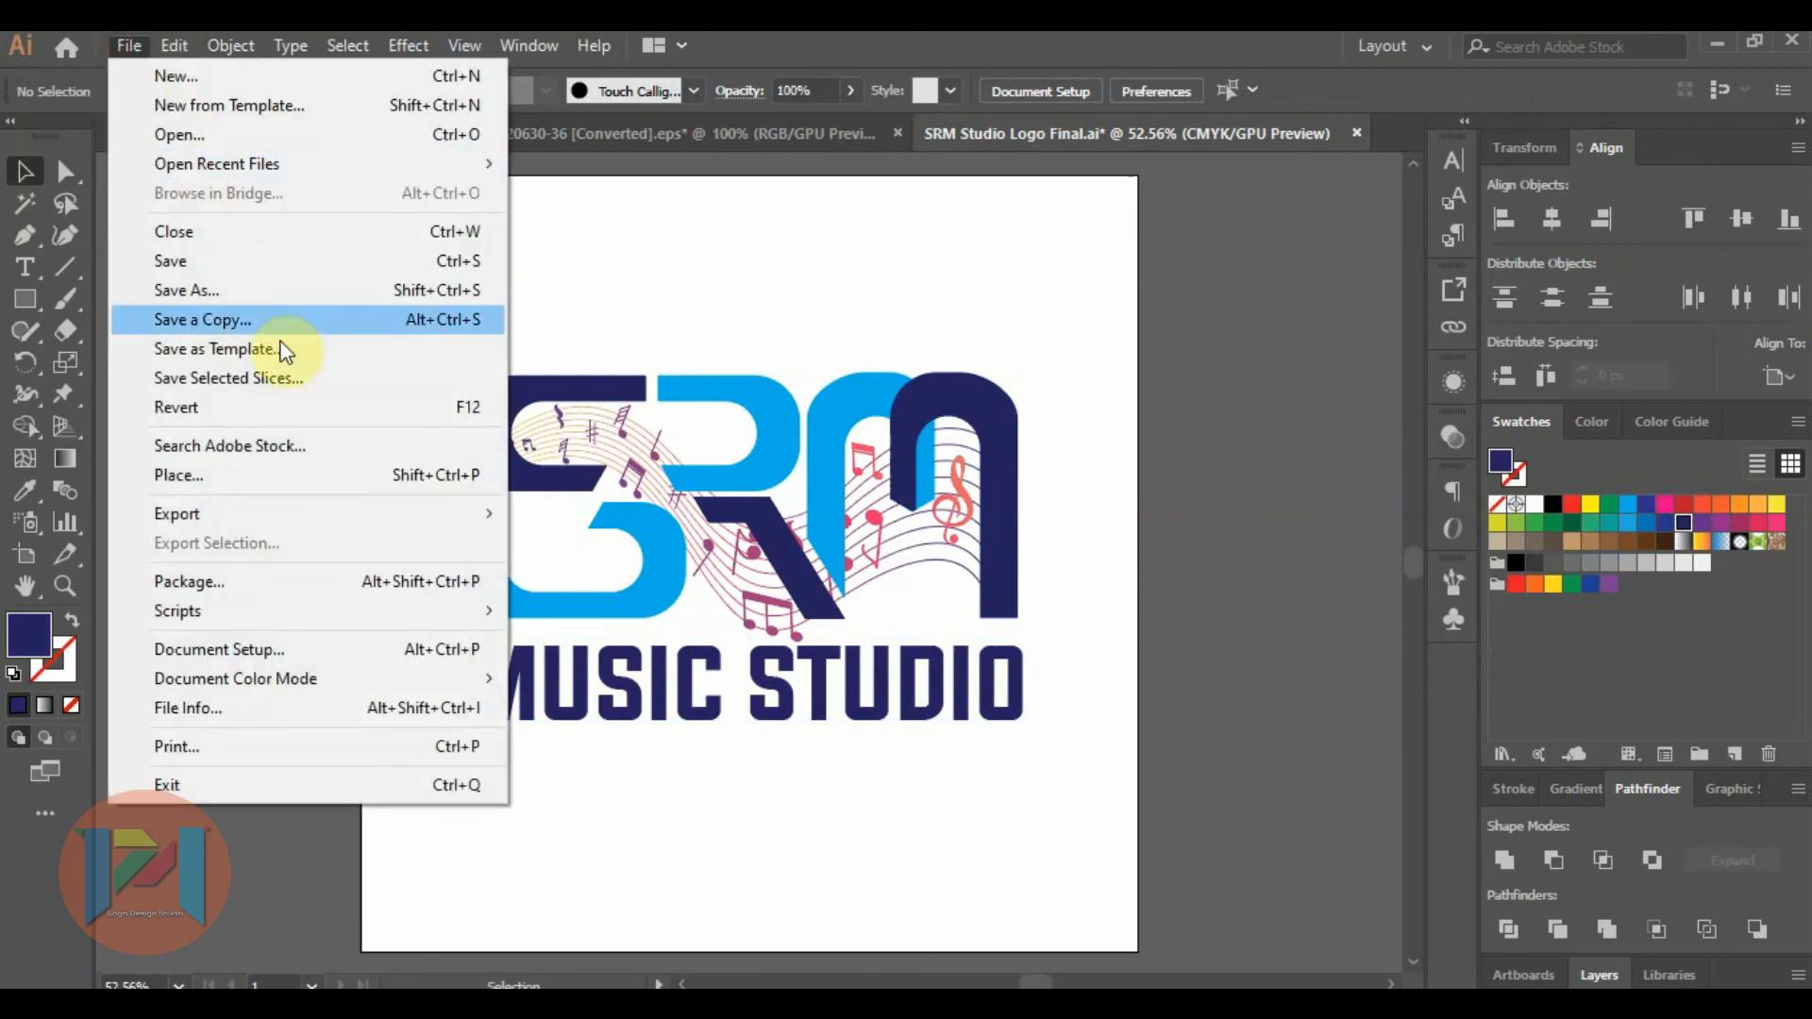
pyautogui.moveTo(389, 525)
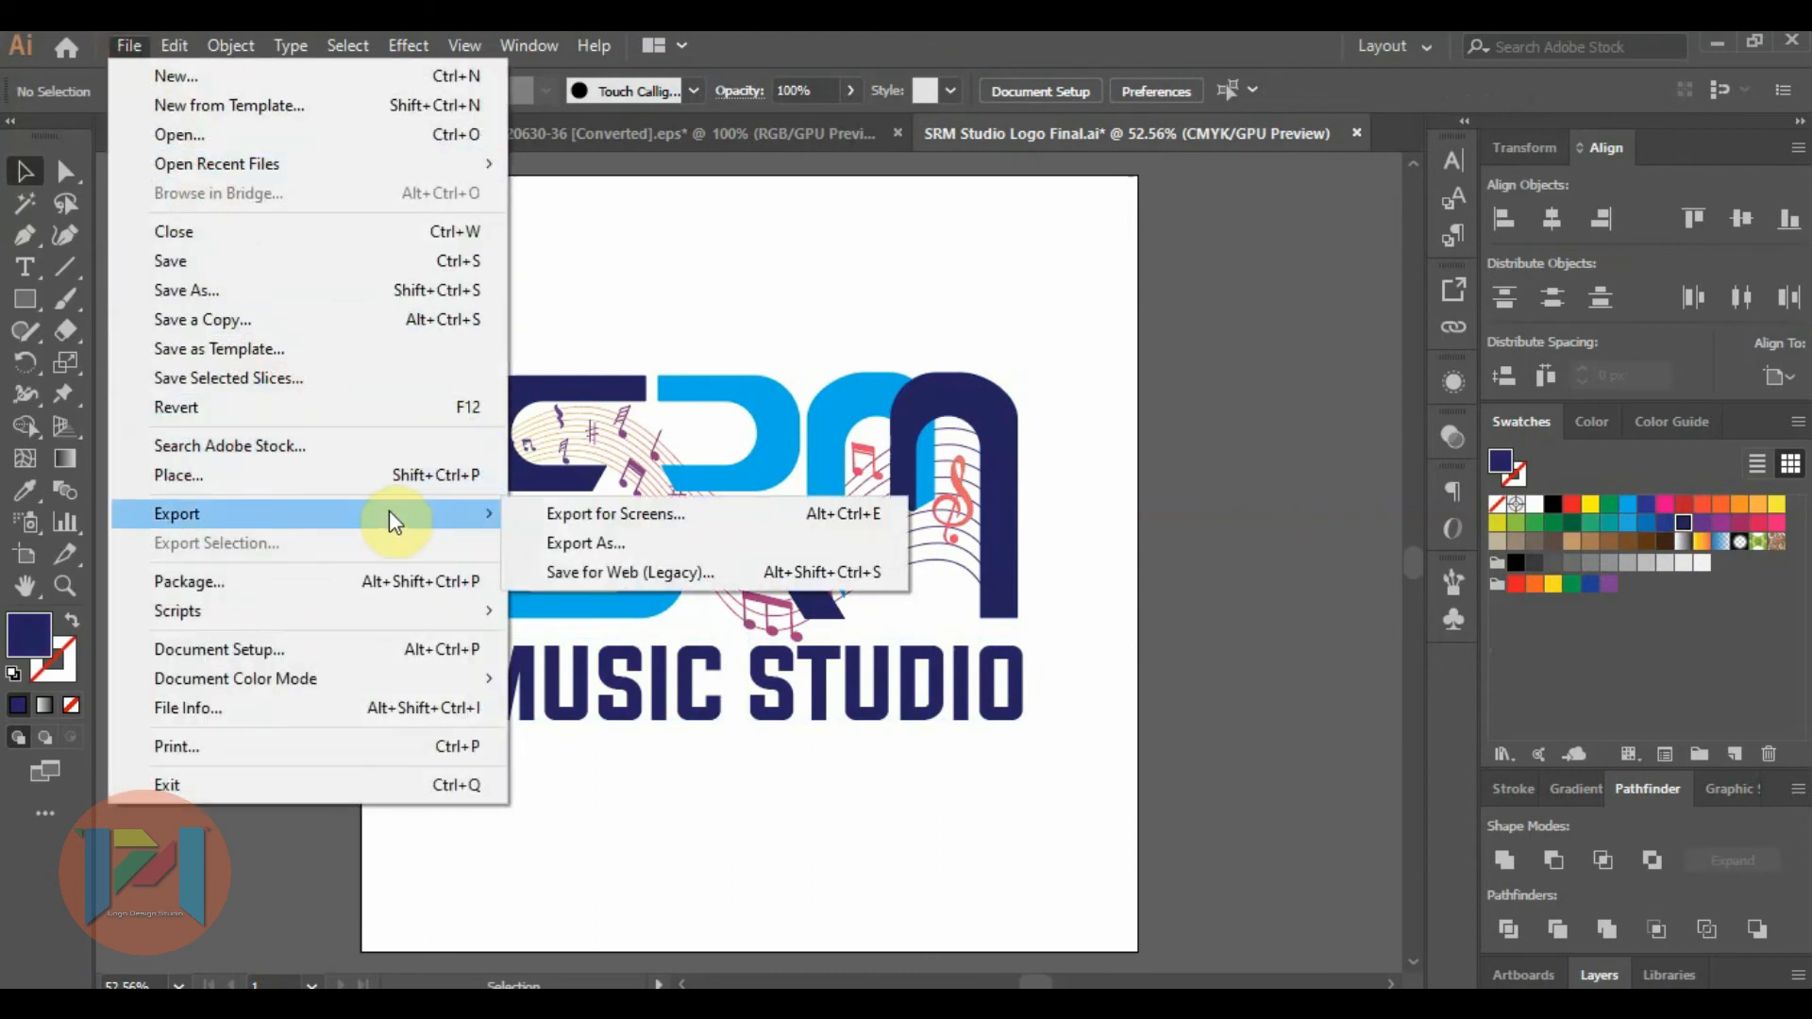
pyautogui.click(552, 544)
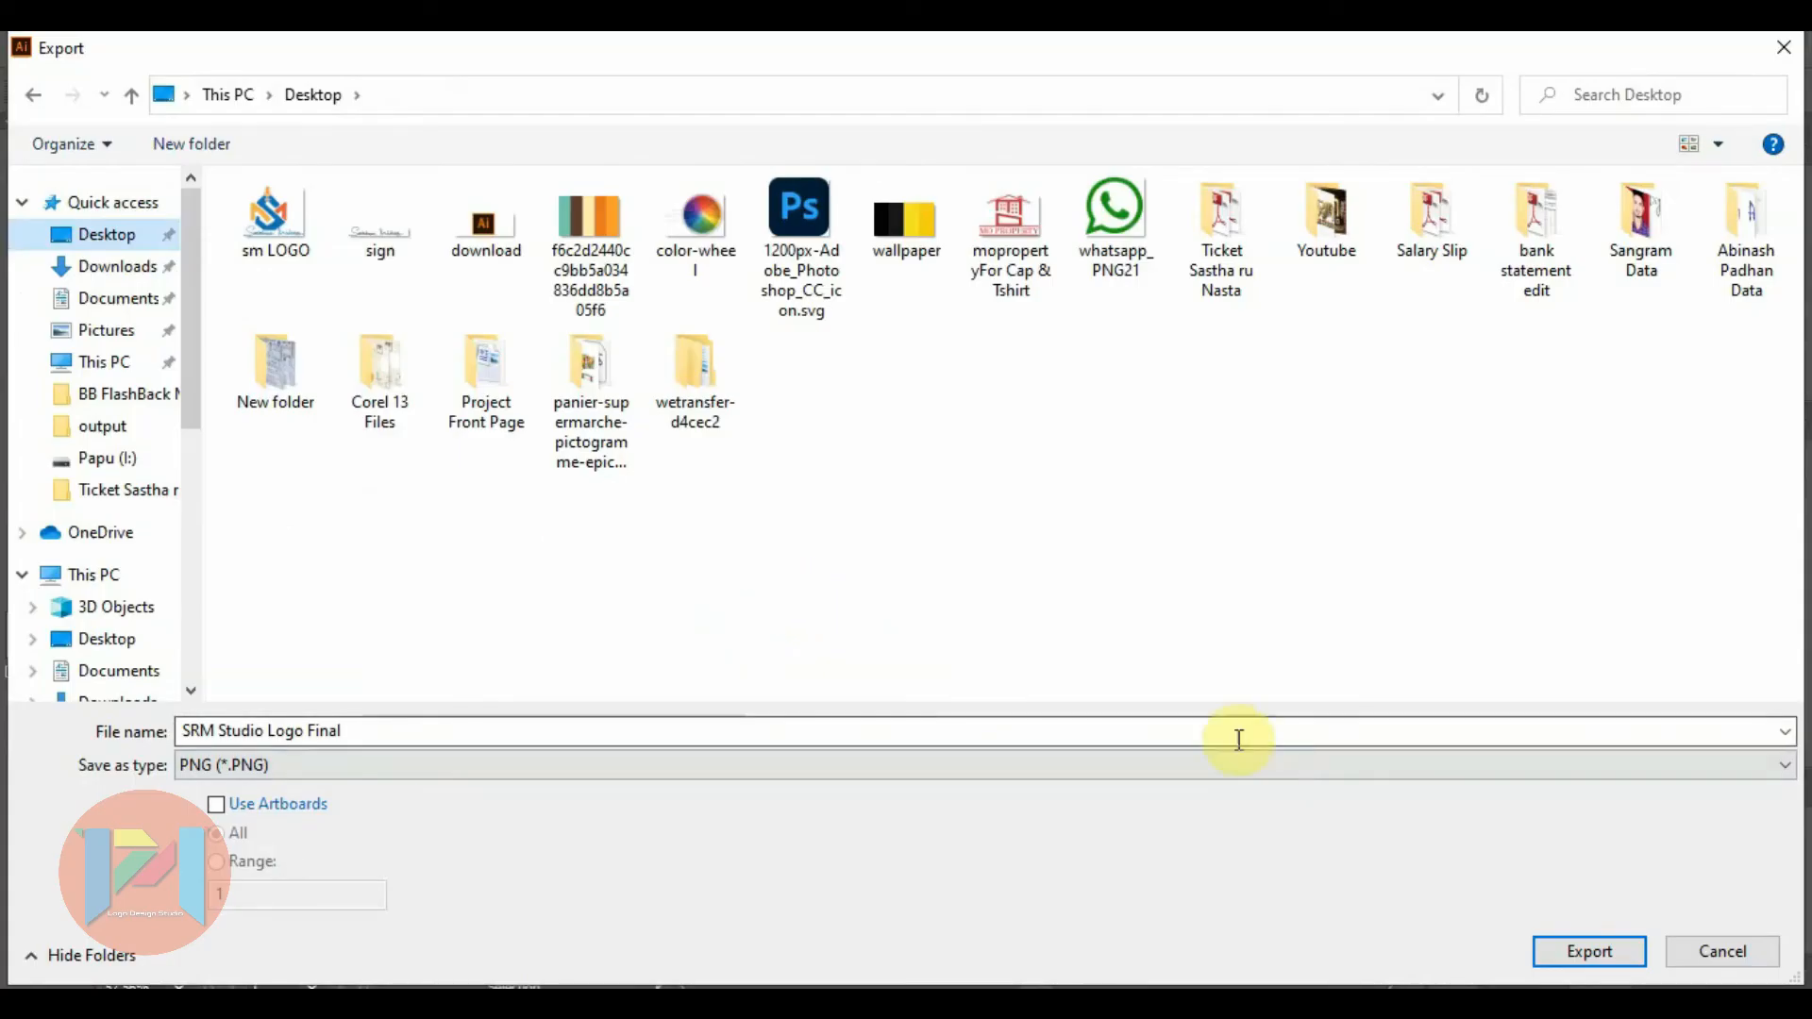
pyautogui.click(1587, 949)
pyautogui.click(934, 926)
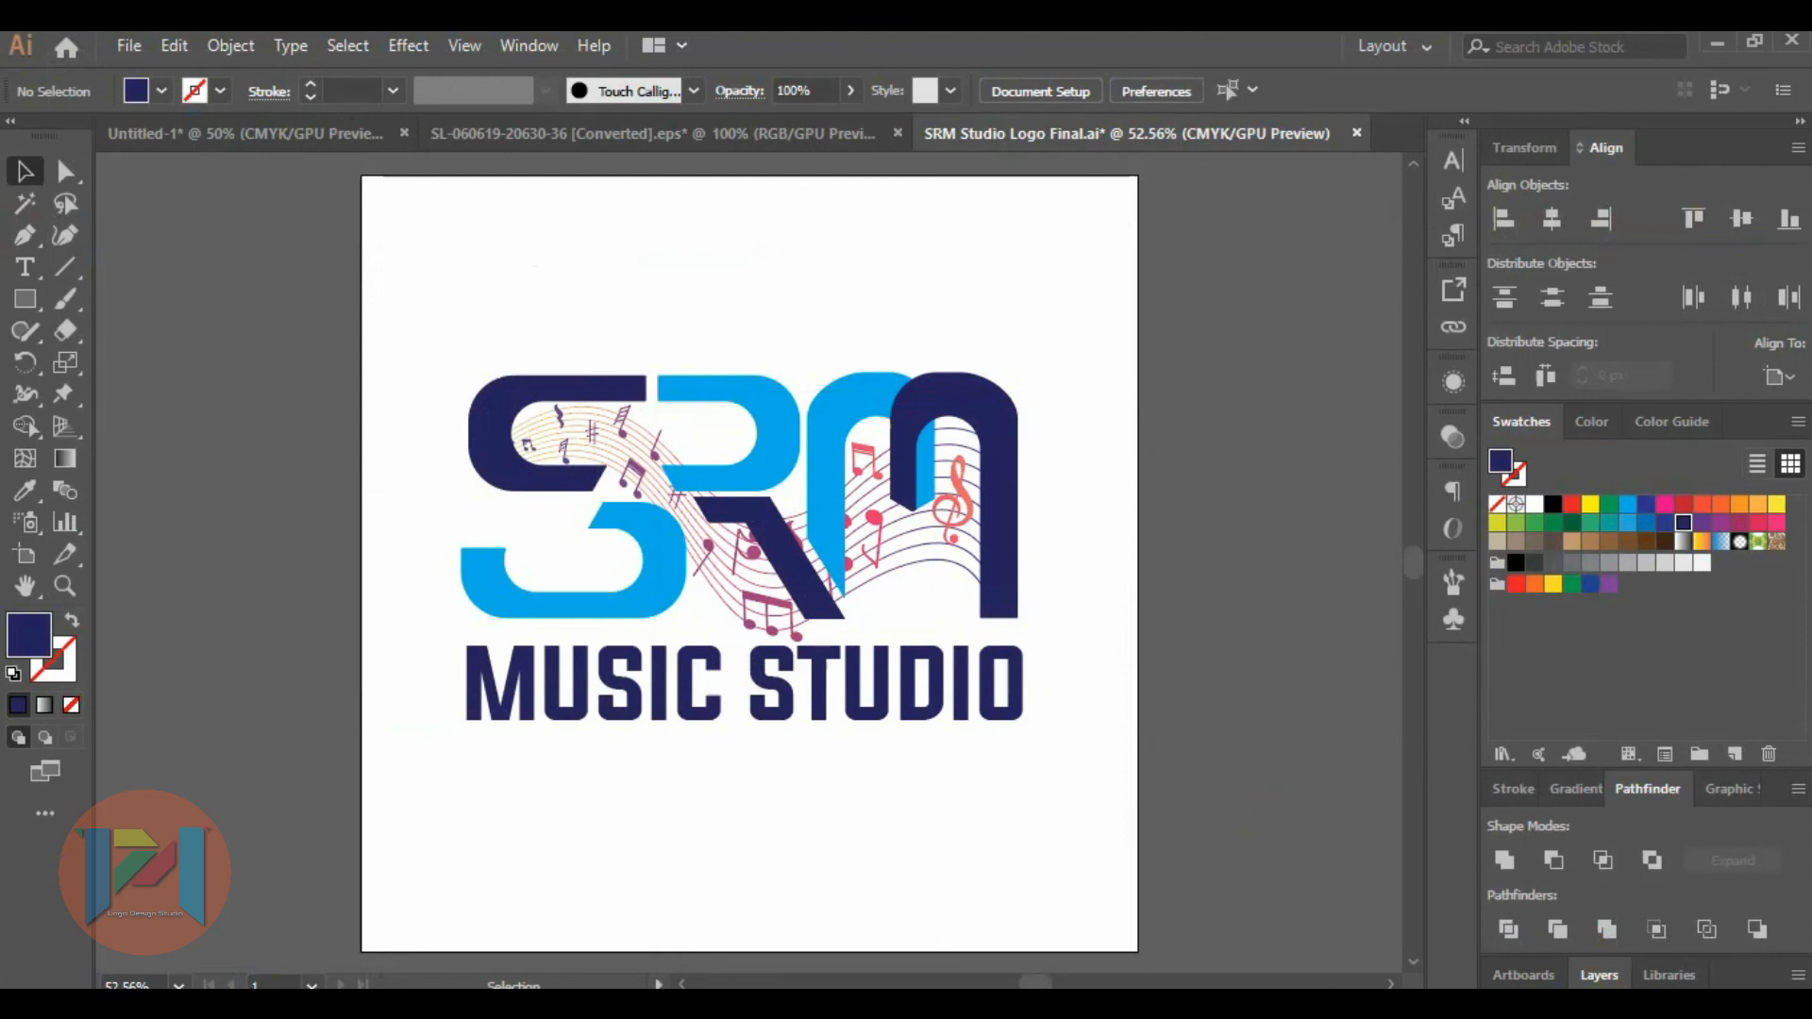
# Switch to Photoshop and open the 386 PSD file from the mockup-with-gold-logo folder.
pyautogui.click(1138, 1004)
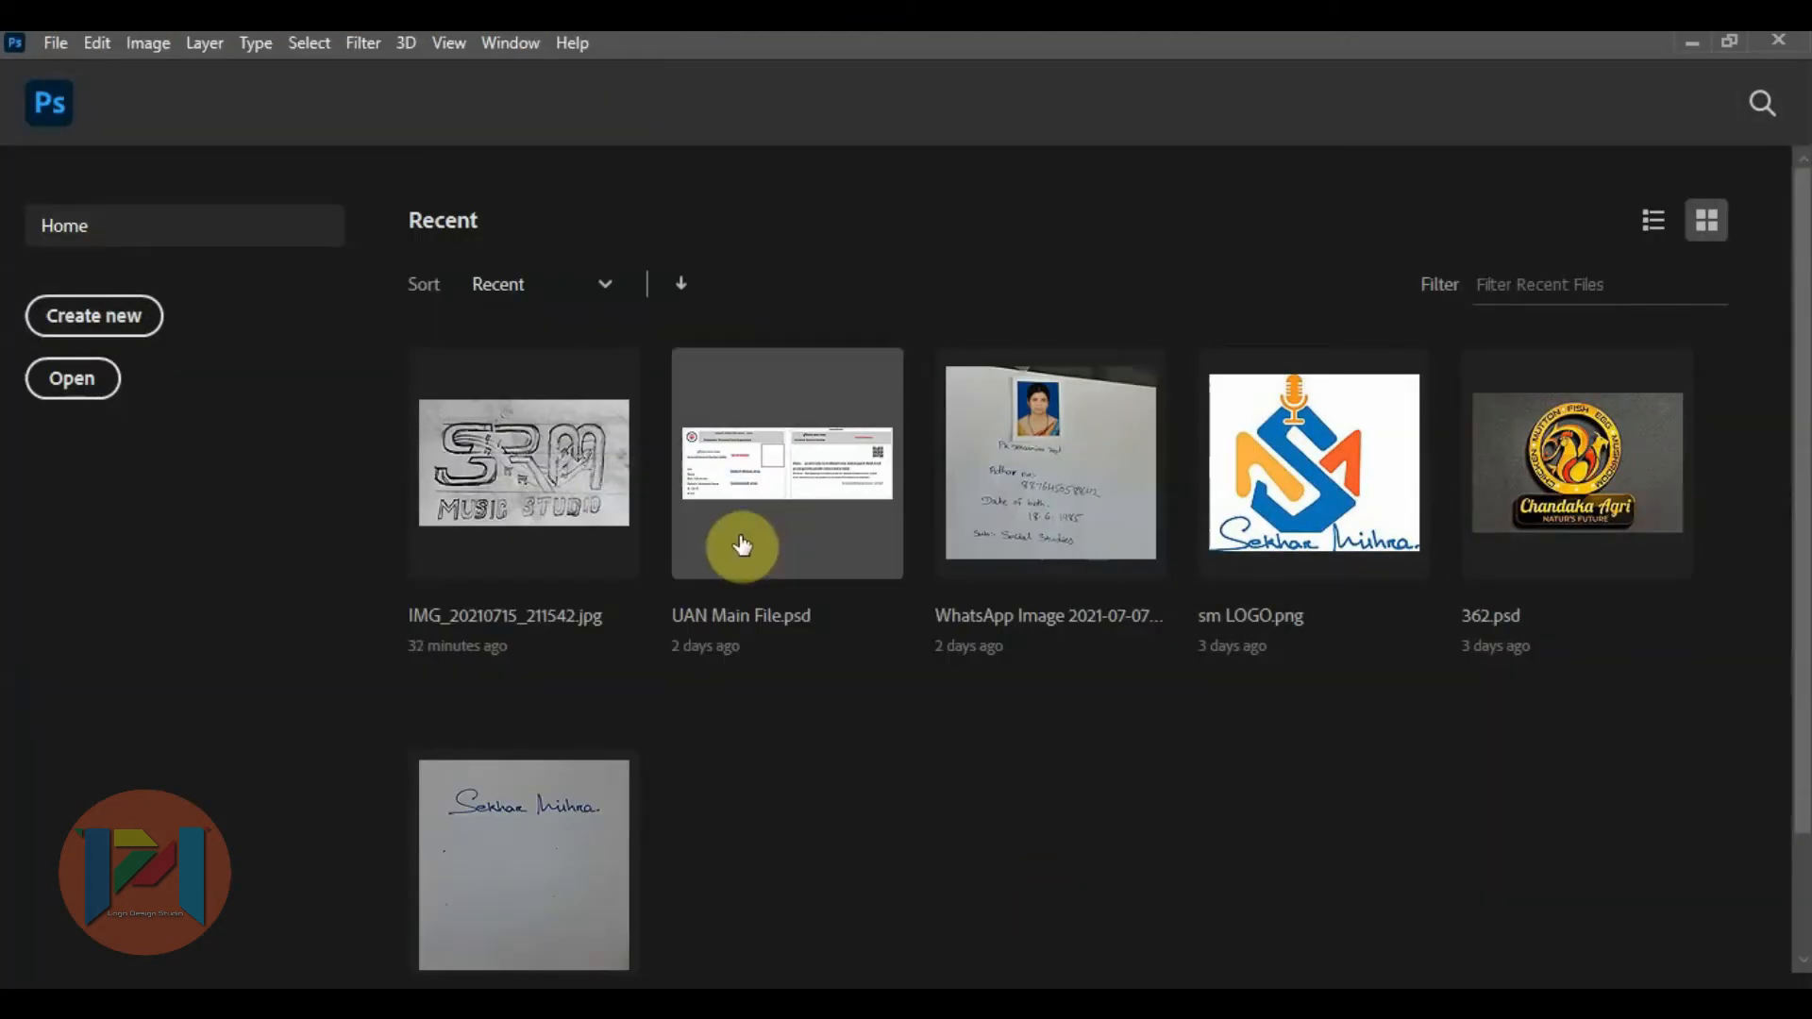
pyautogui.click(53, 48)
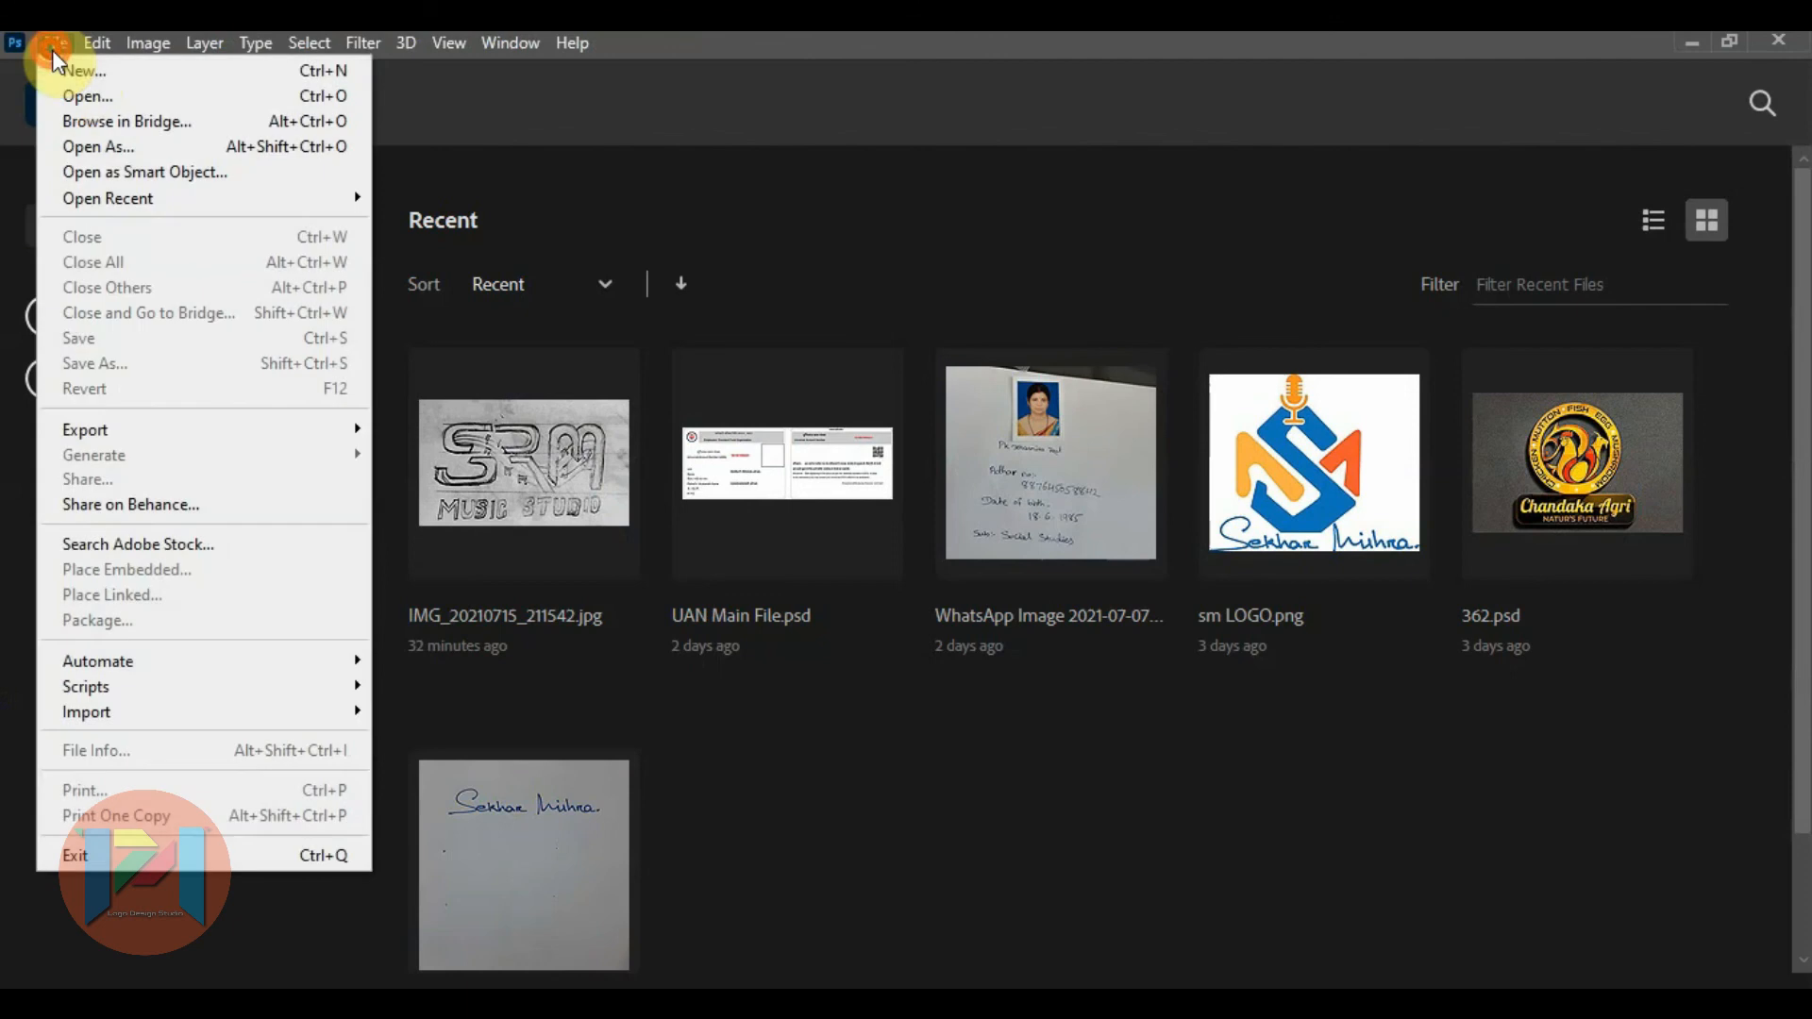
pyautogui.click(84, 94)
pyautogui.click(454, 264)
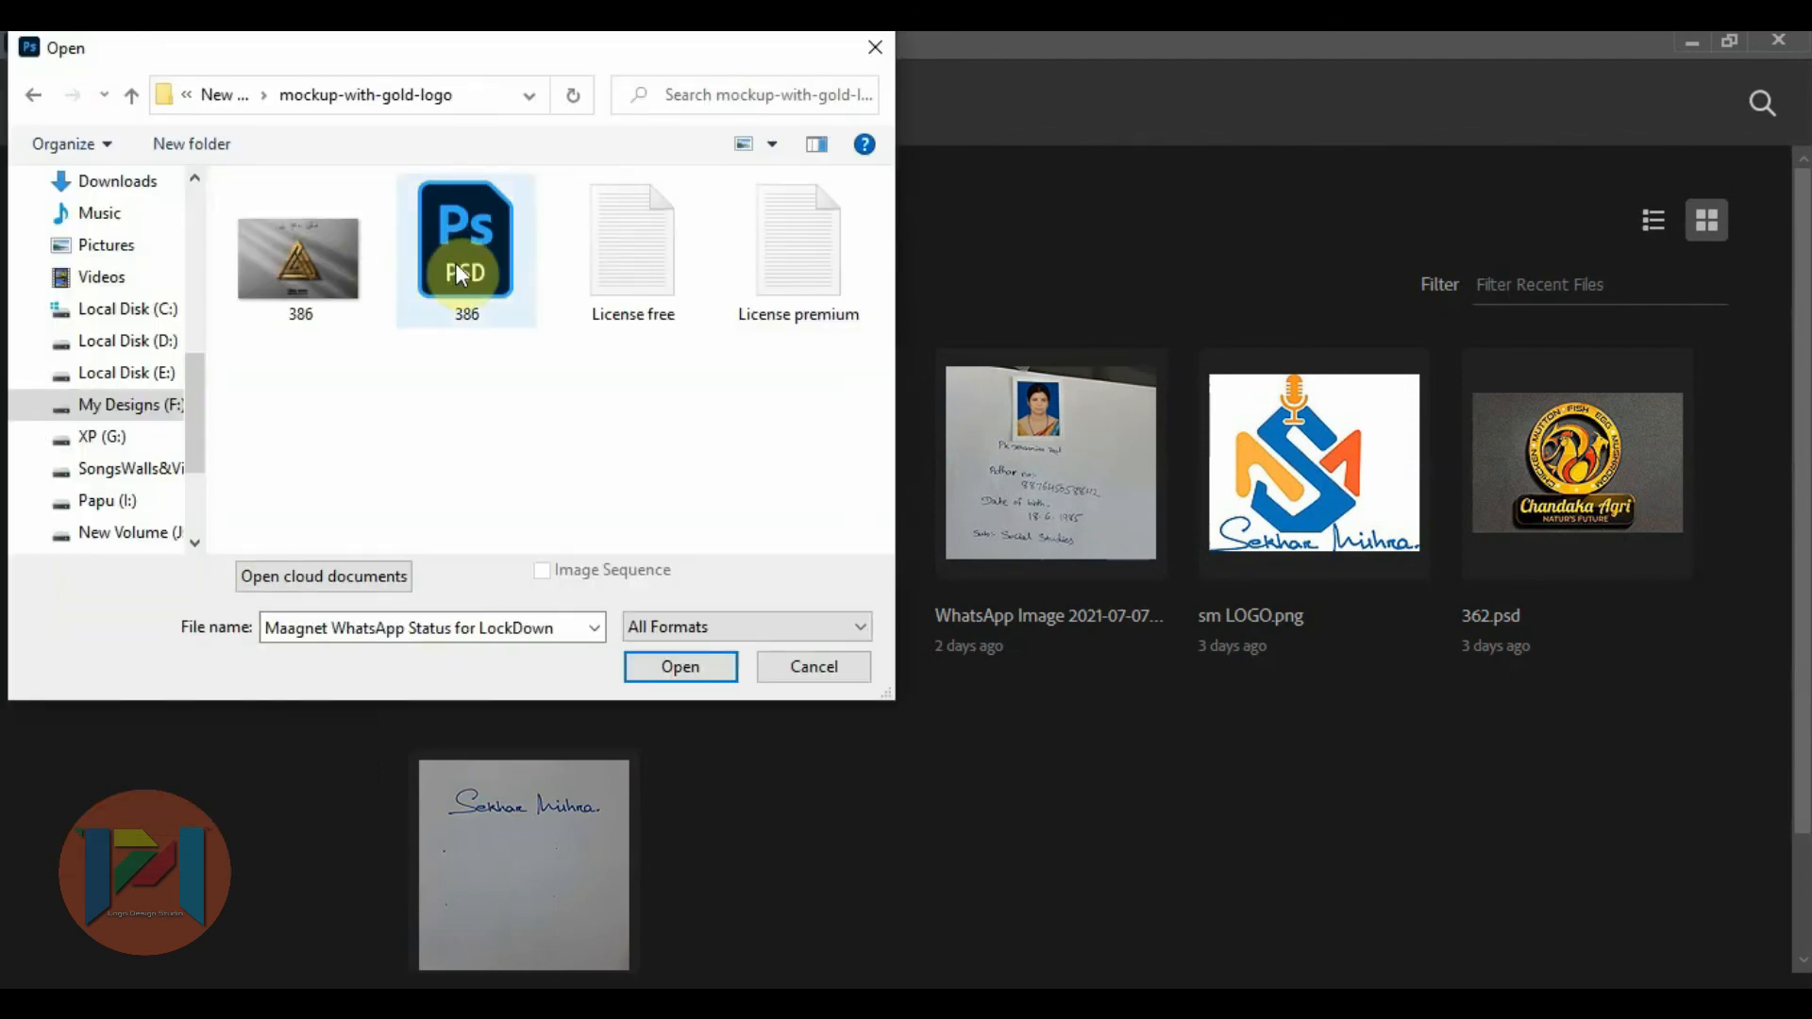
pyautogui.doubleClick(454, 262)
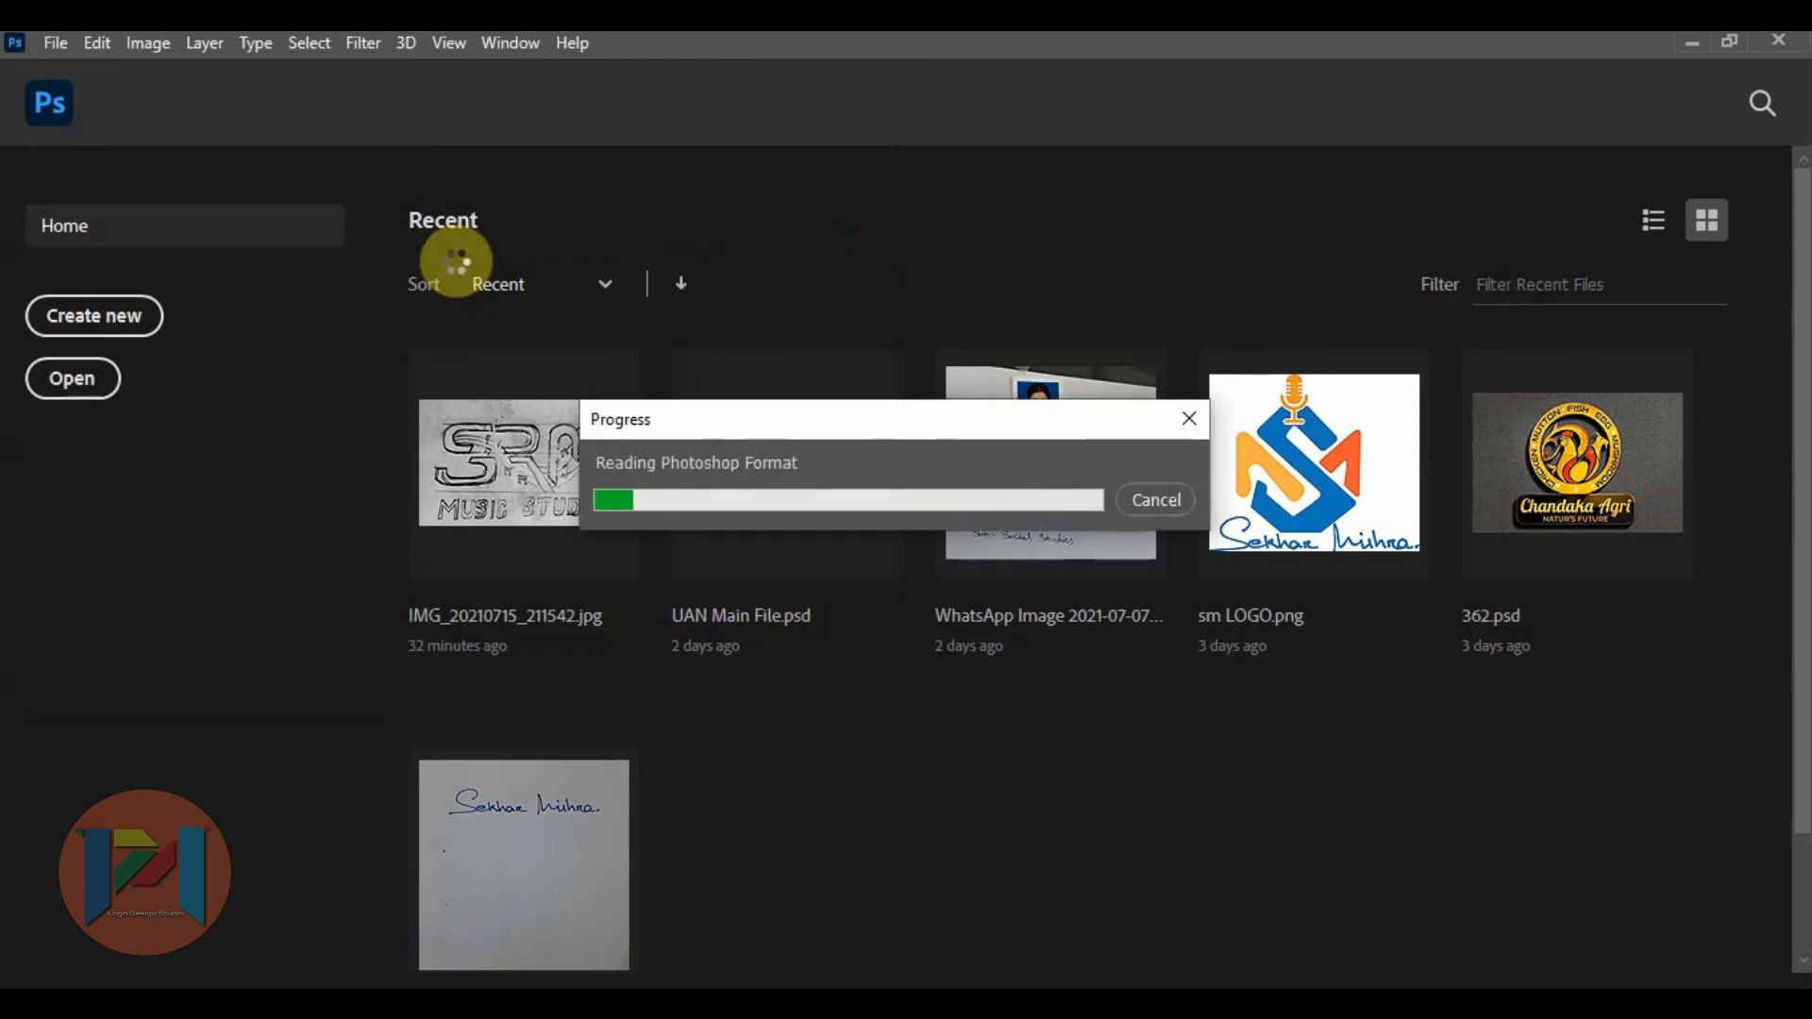
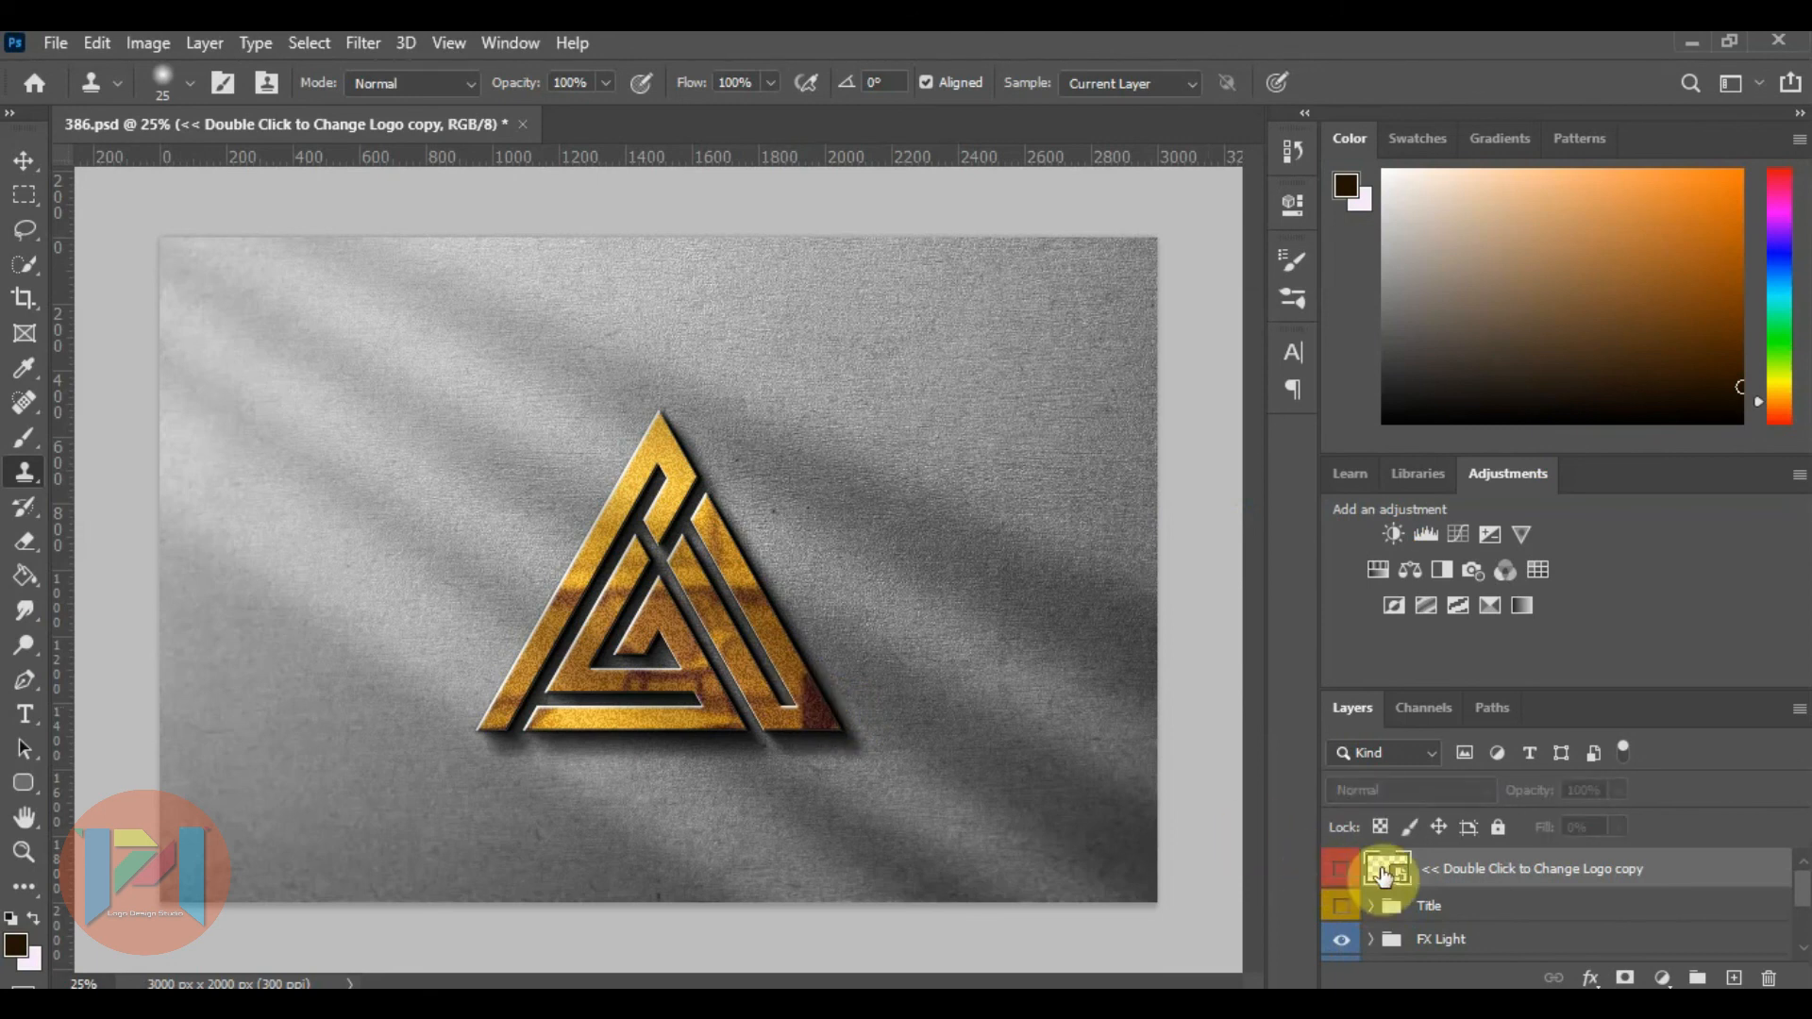
# Open the contents of the mockup's logo smart object and hide the RYU triangle layer.
pyautogui.doubleClick(1383, 876)
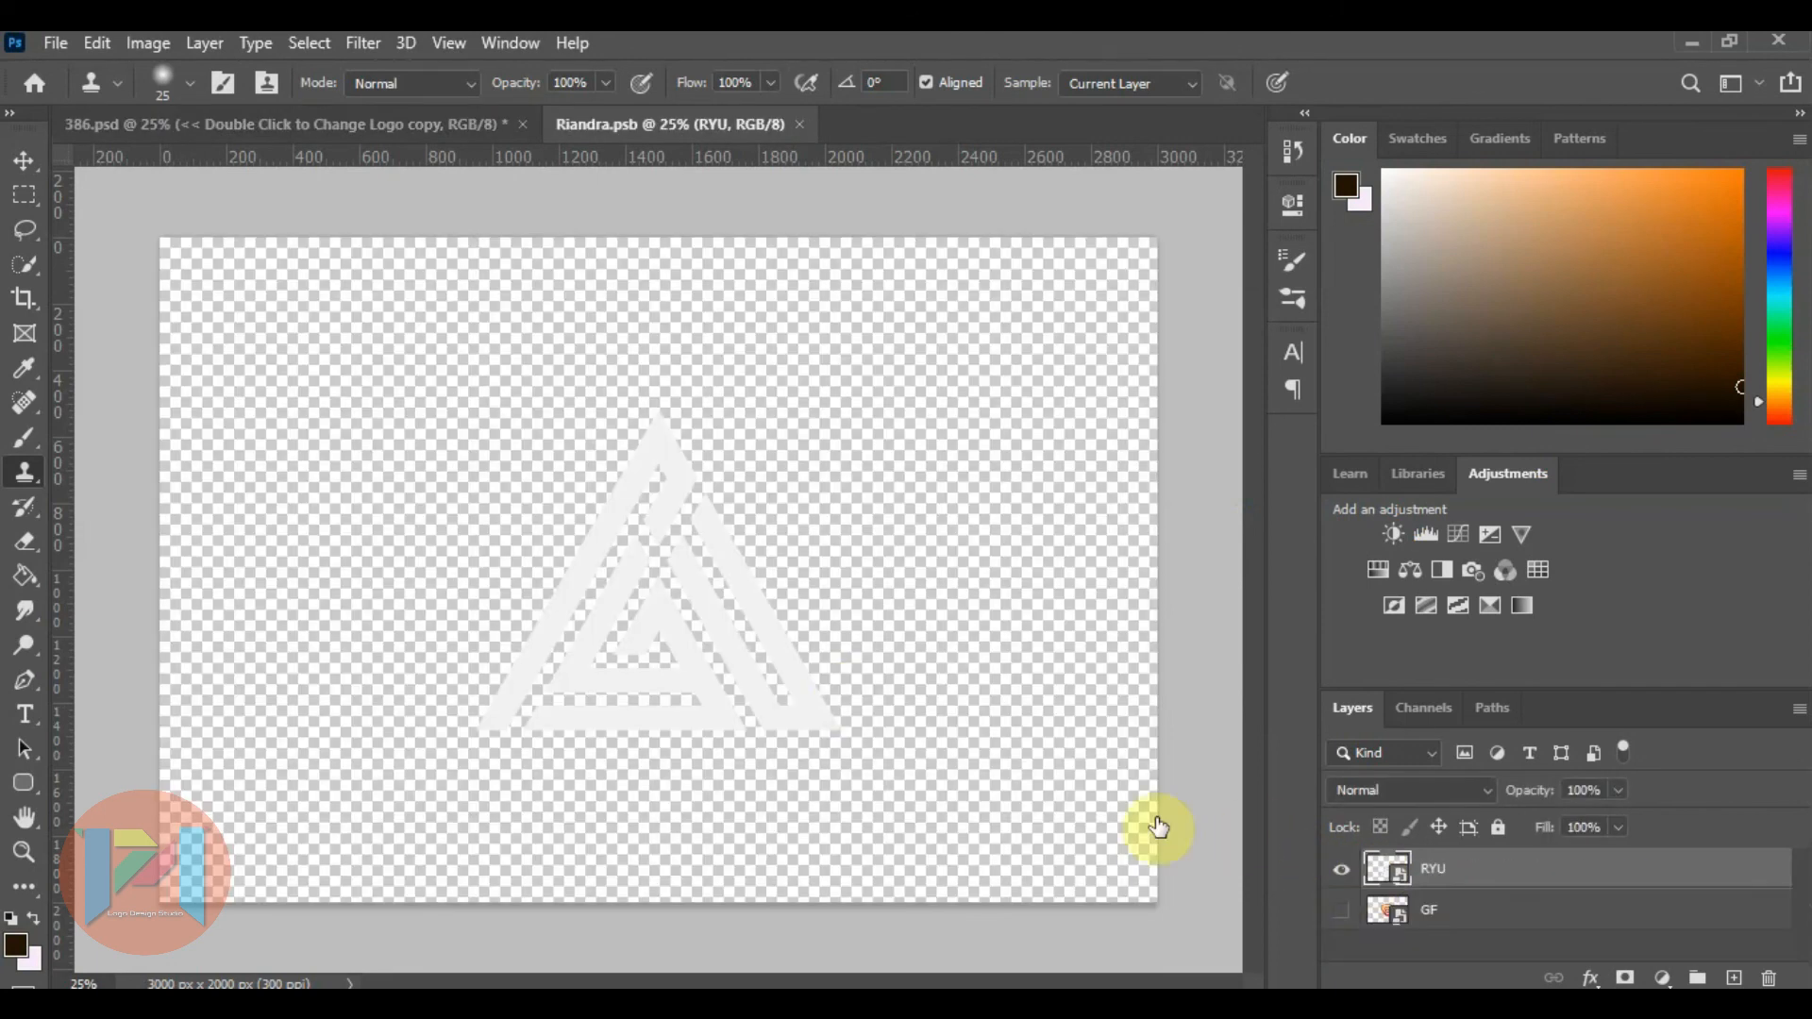
pyautogui.click(1346, 878)
# Open SRM Studio Logo Final.png from the Desktop and move its logo artwork with the Move tool.
pyautogui.click(56, 42)
pyautogui.click(91, 94)
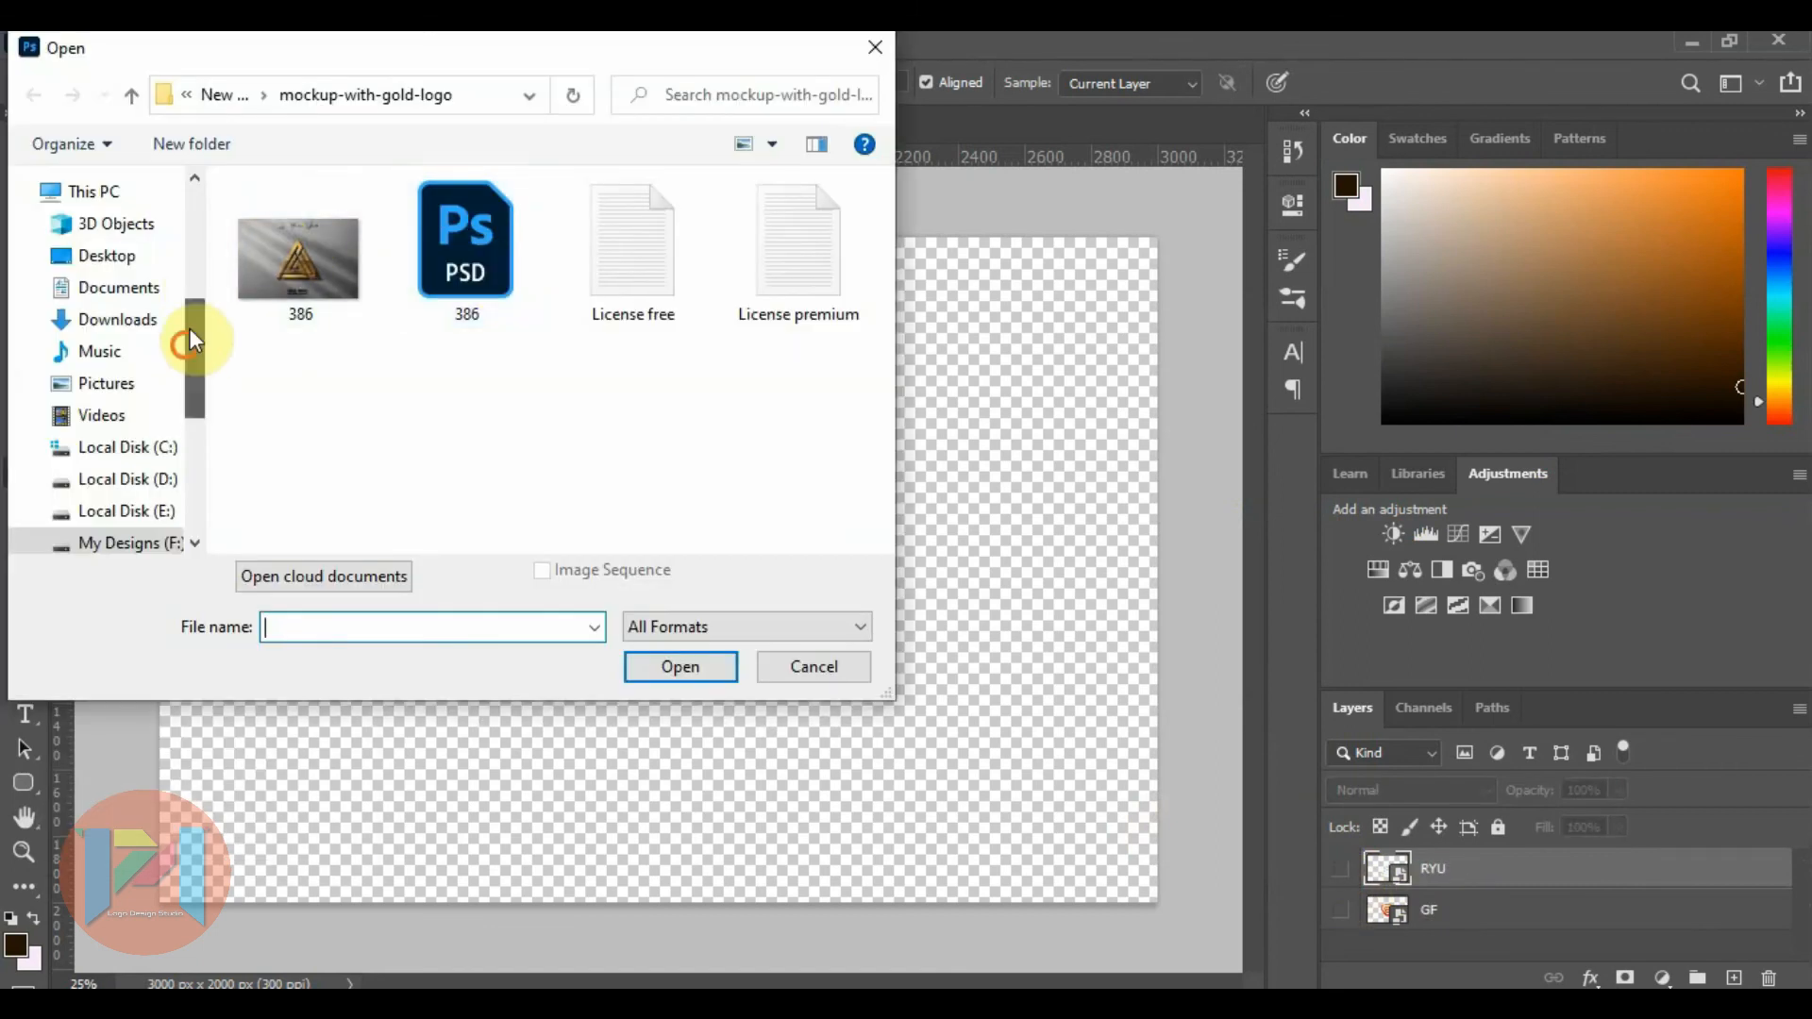
pyautogui.moveTo(192, 342); pyautogui.dragTo(192, 222)
pyautogui.click(107, 235)
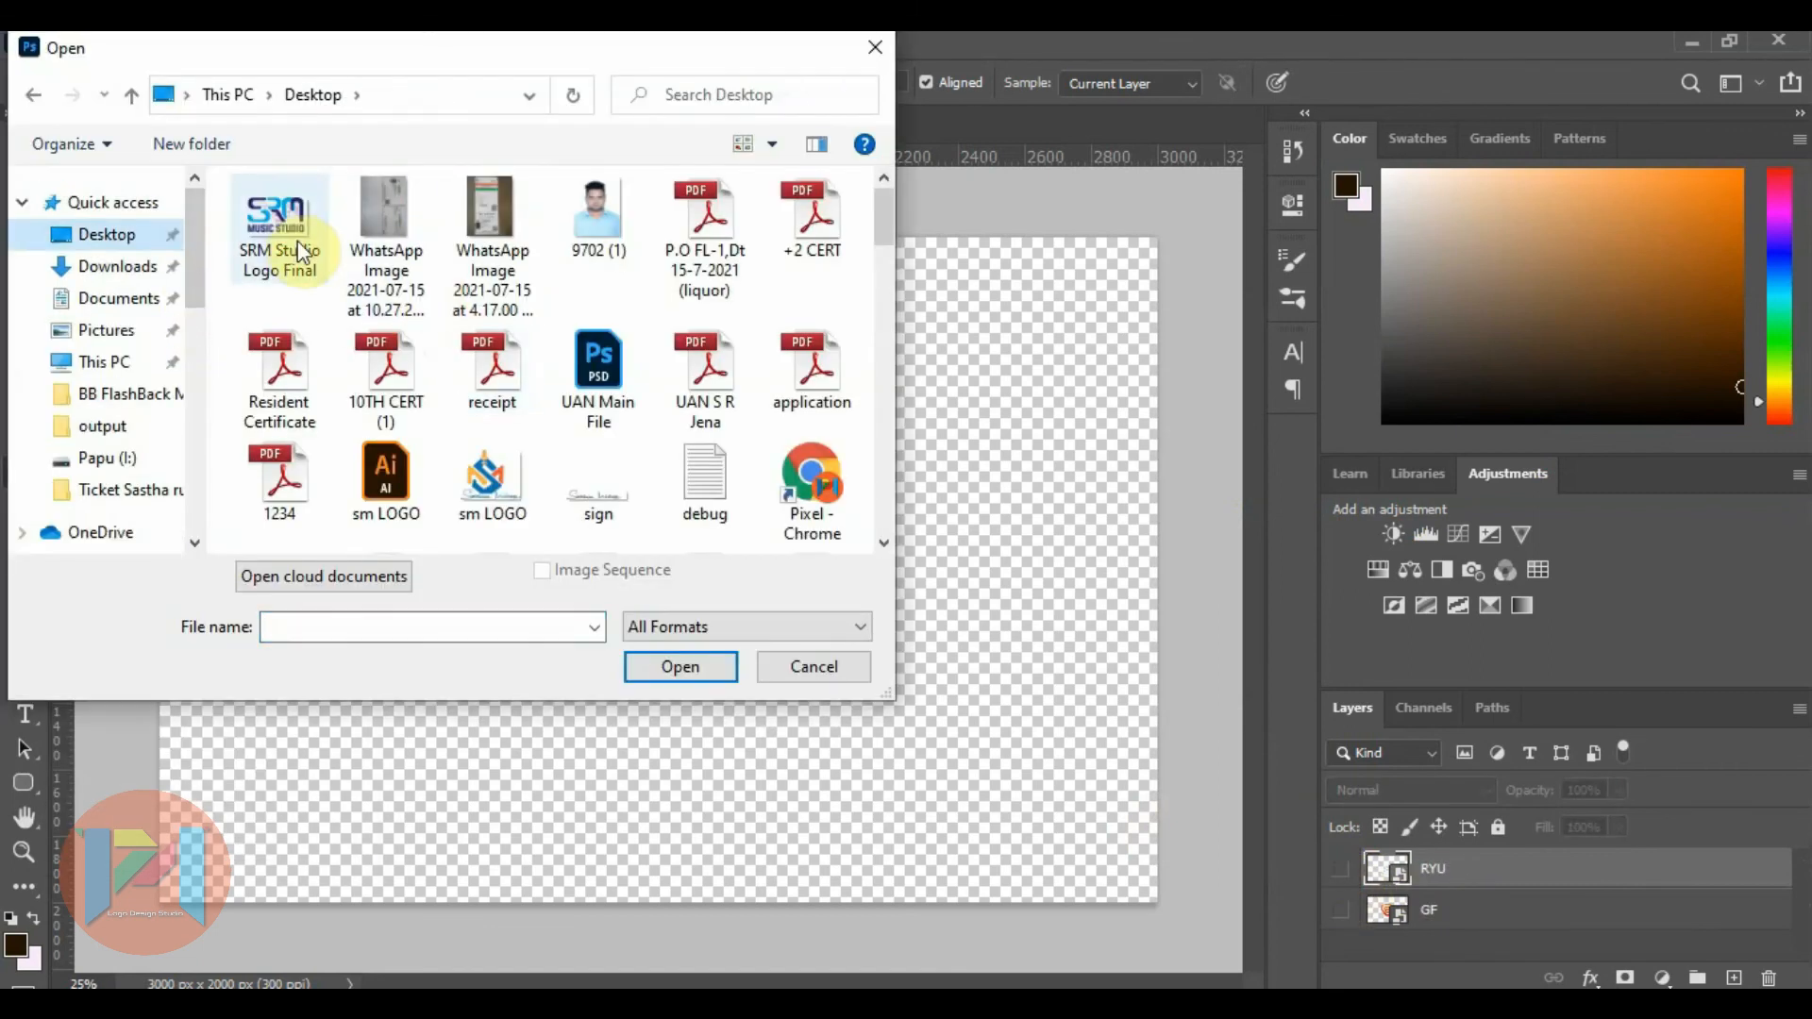
pyautogui.doubleClick(300, 250)
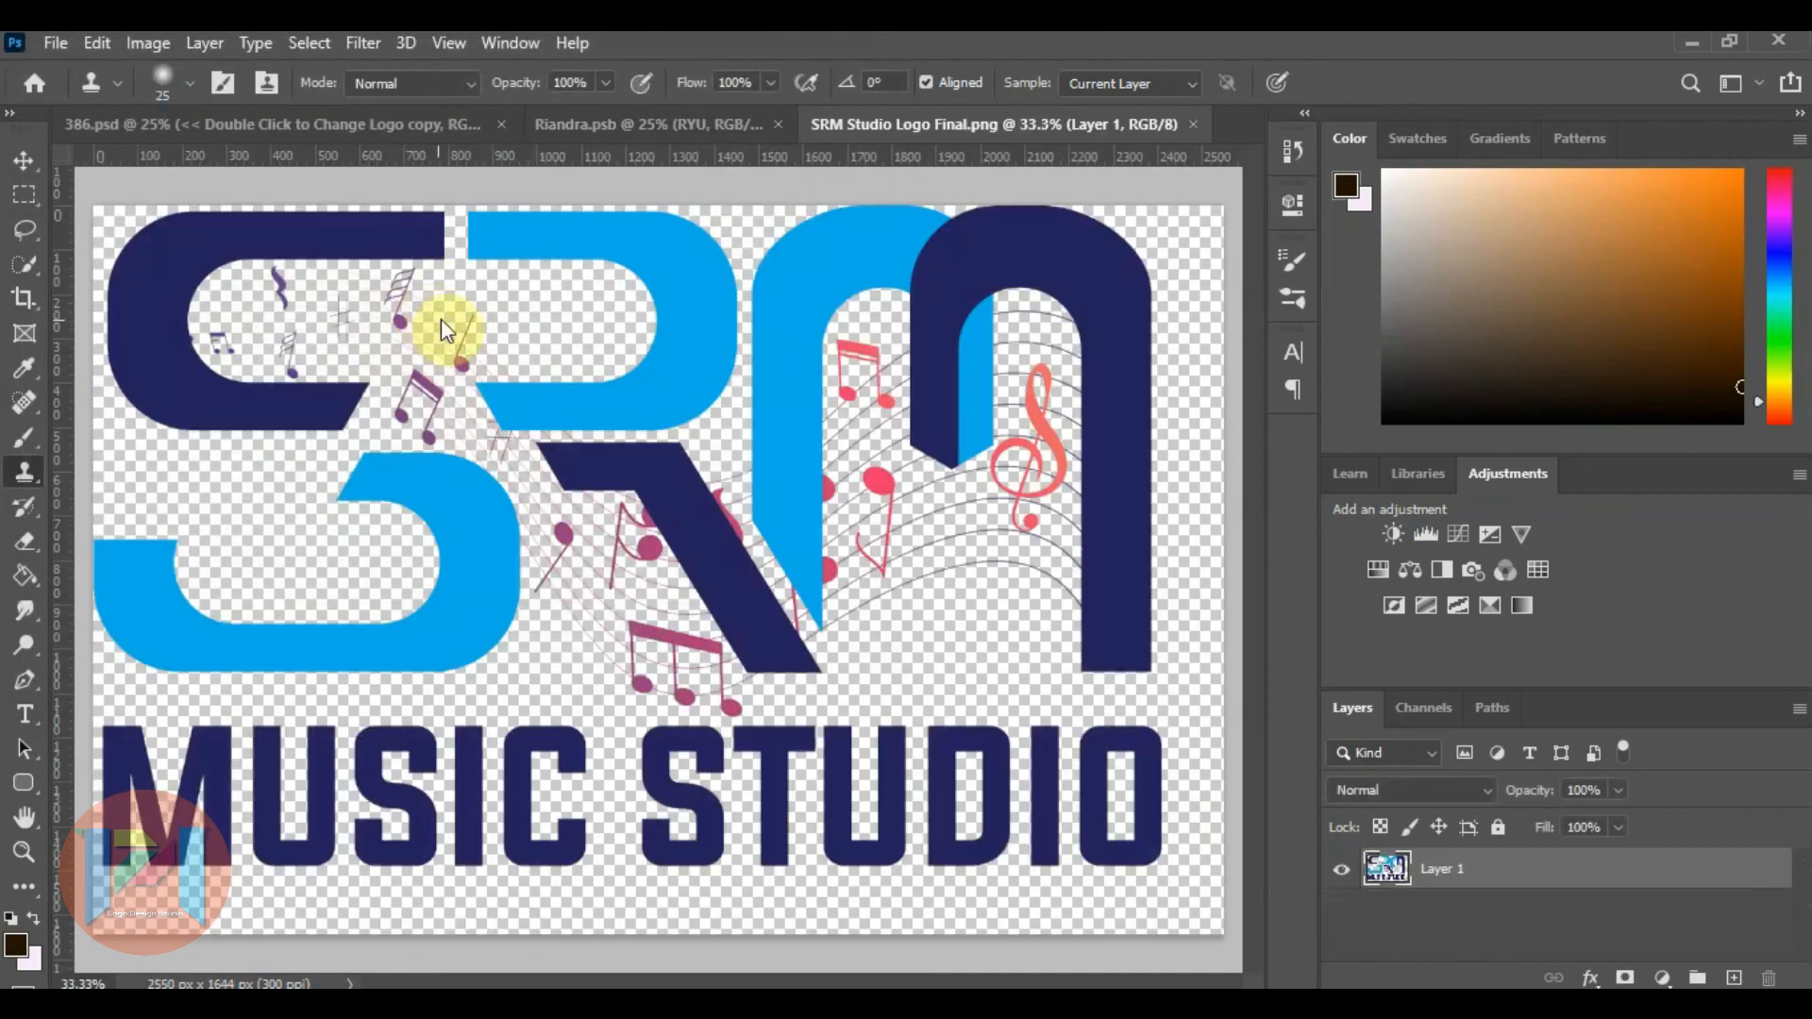
pyautogui.click(23, 160)
pyautogui.moveTo(679, 384); pyautogui.dragTo(687, 500)
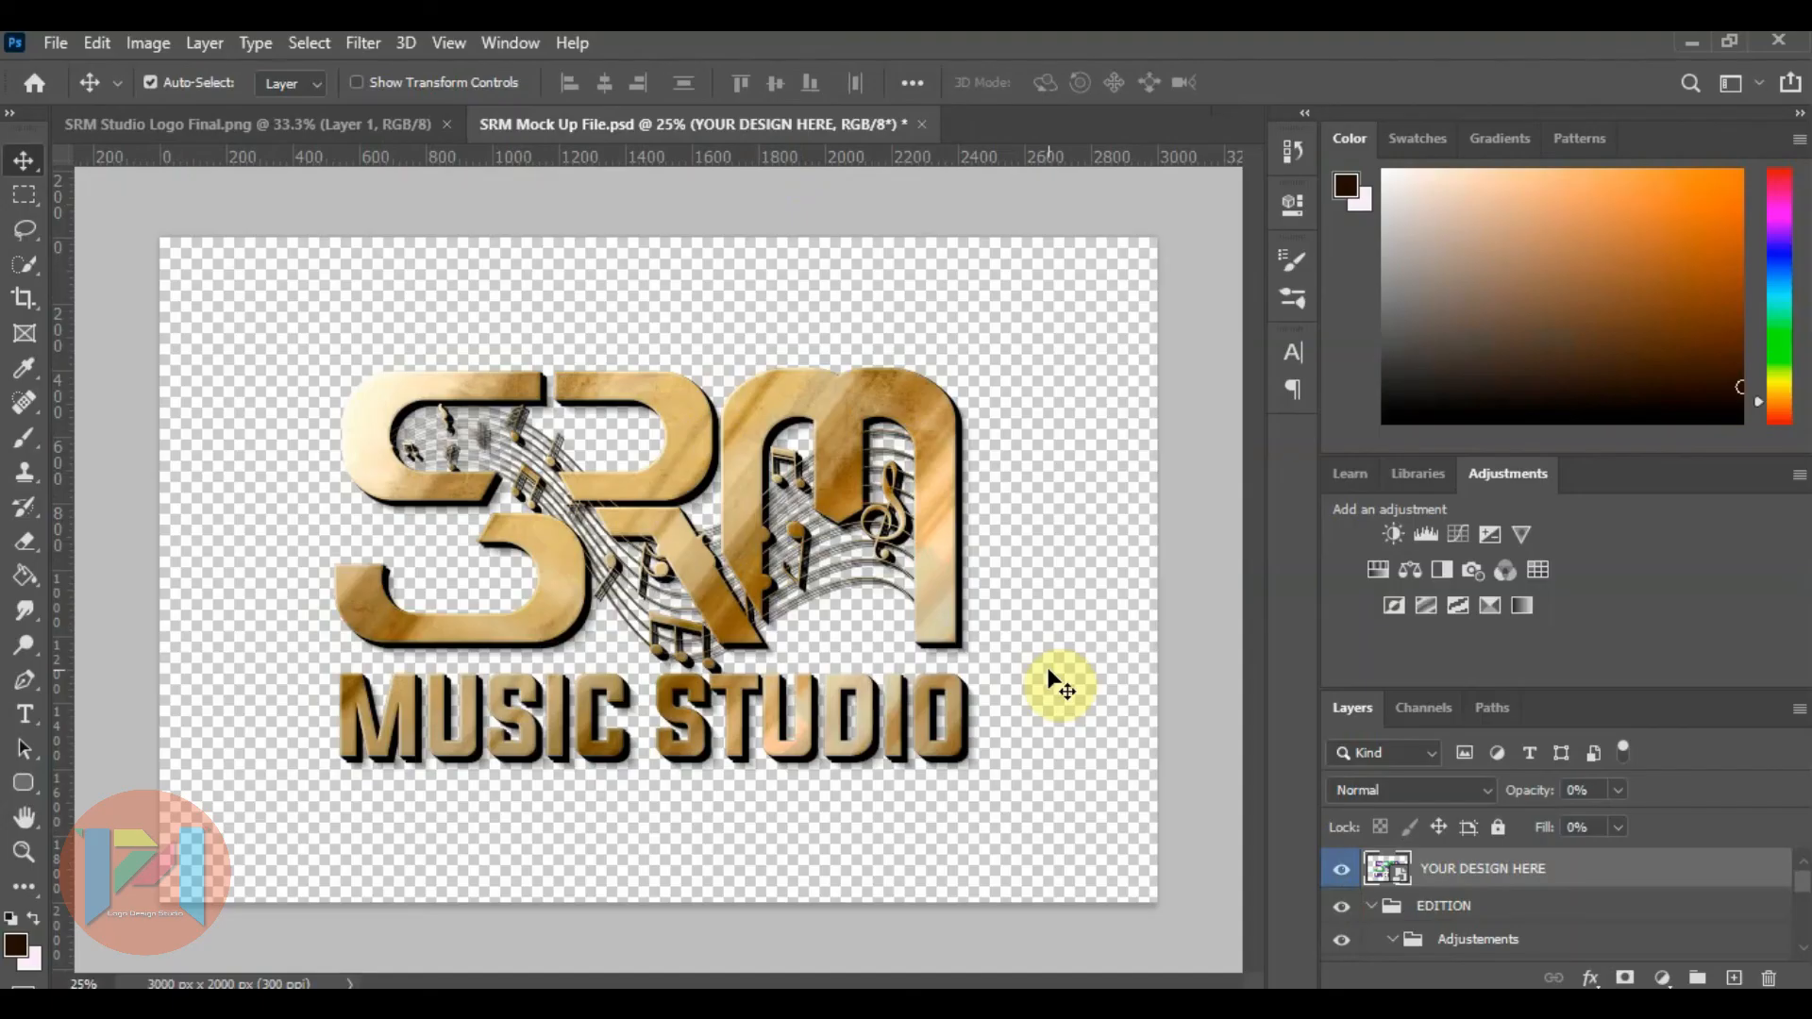
# Make the Background layer of SRM Mock Up File visible behind the gold logo.
pyautogui.scroll(-5, 1464, 902)
pyautogui.scroll(-2, 1463, 902)
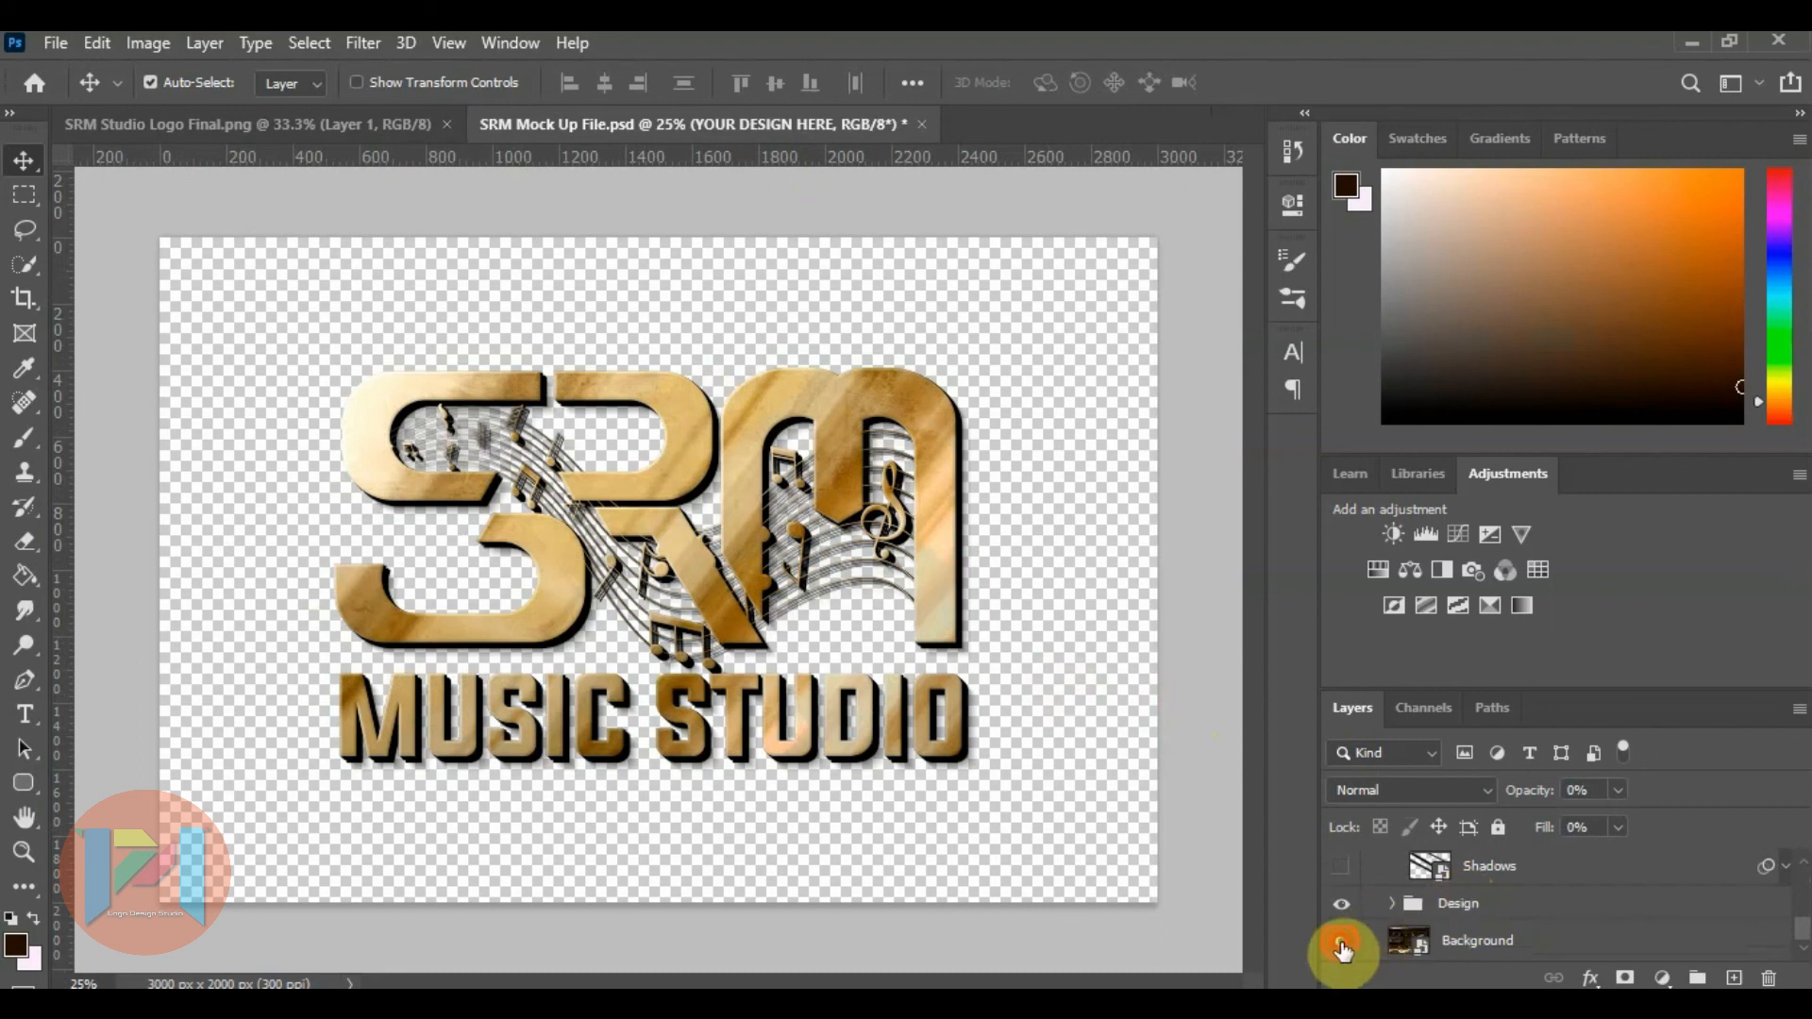
pyautogui.click(1341, 946)
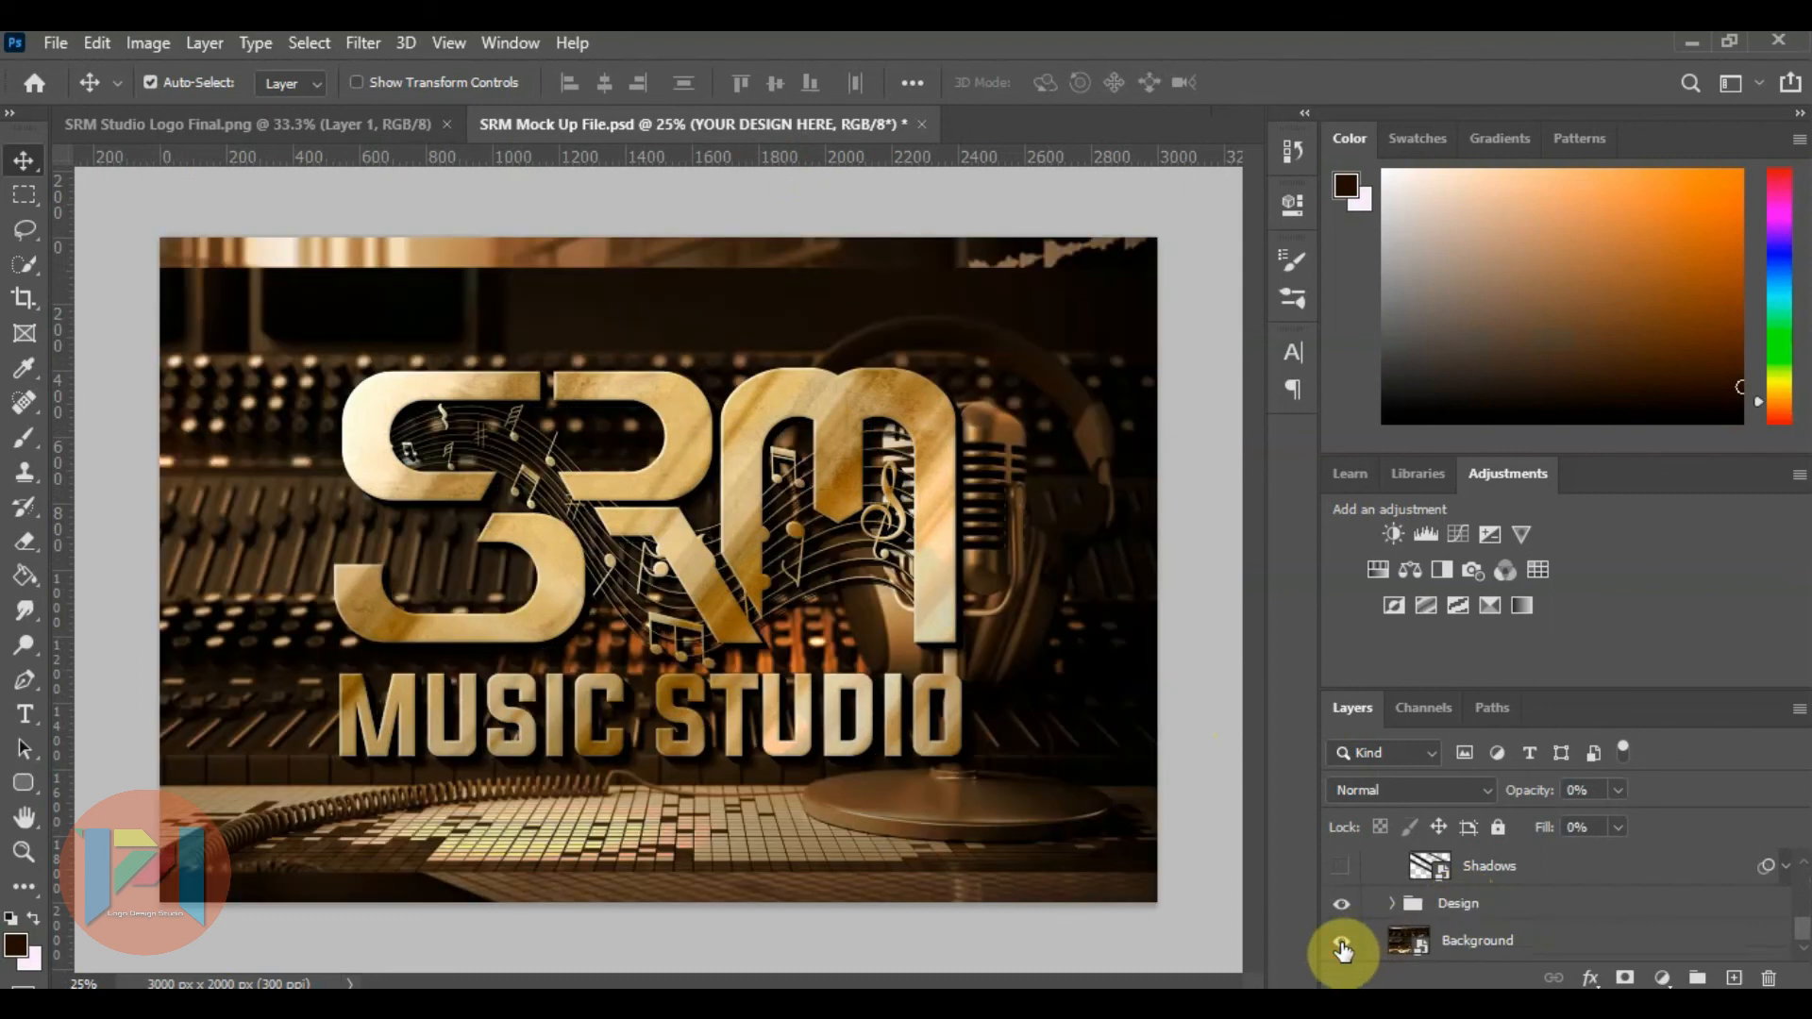
# Hide Layer 2 inside the mockup's Background smart object, saving and closing its contents.
pyautogui.doubleClick(1413, 944)
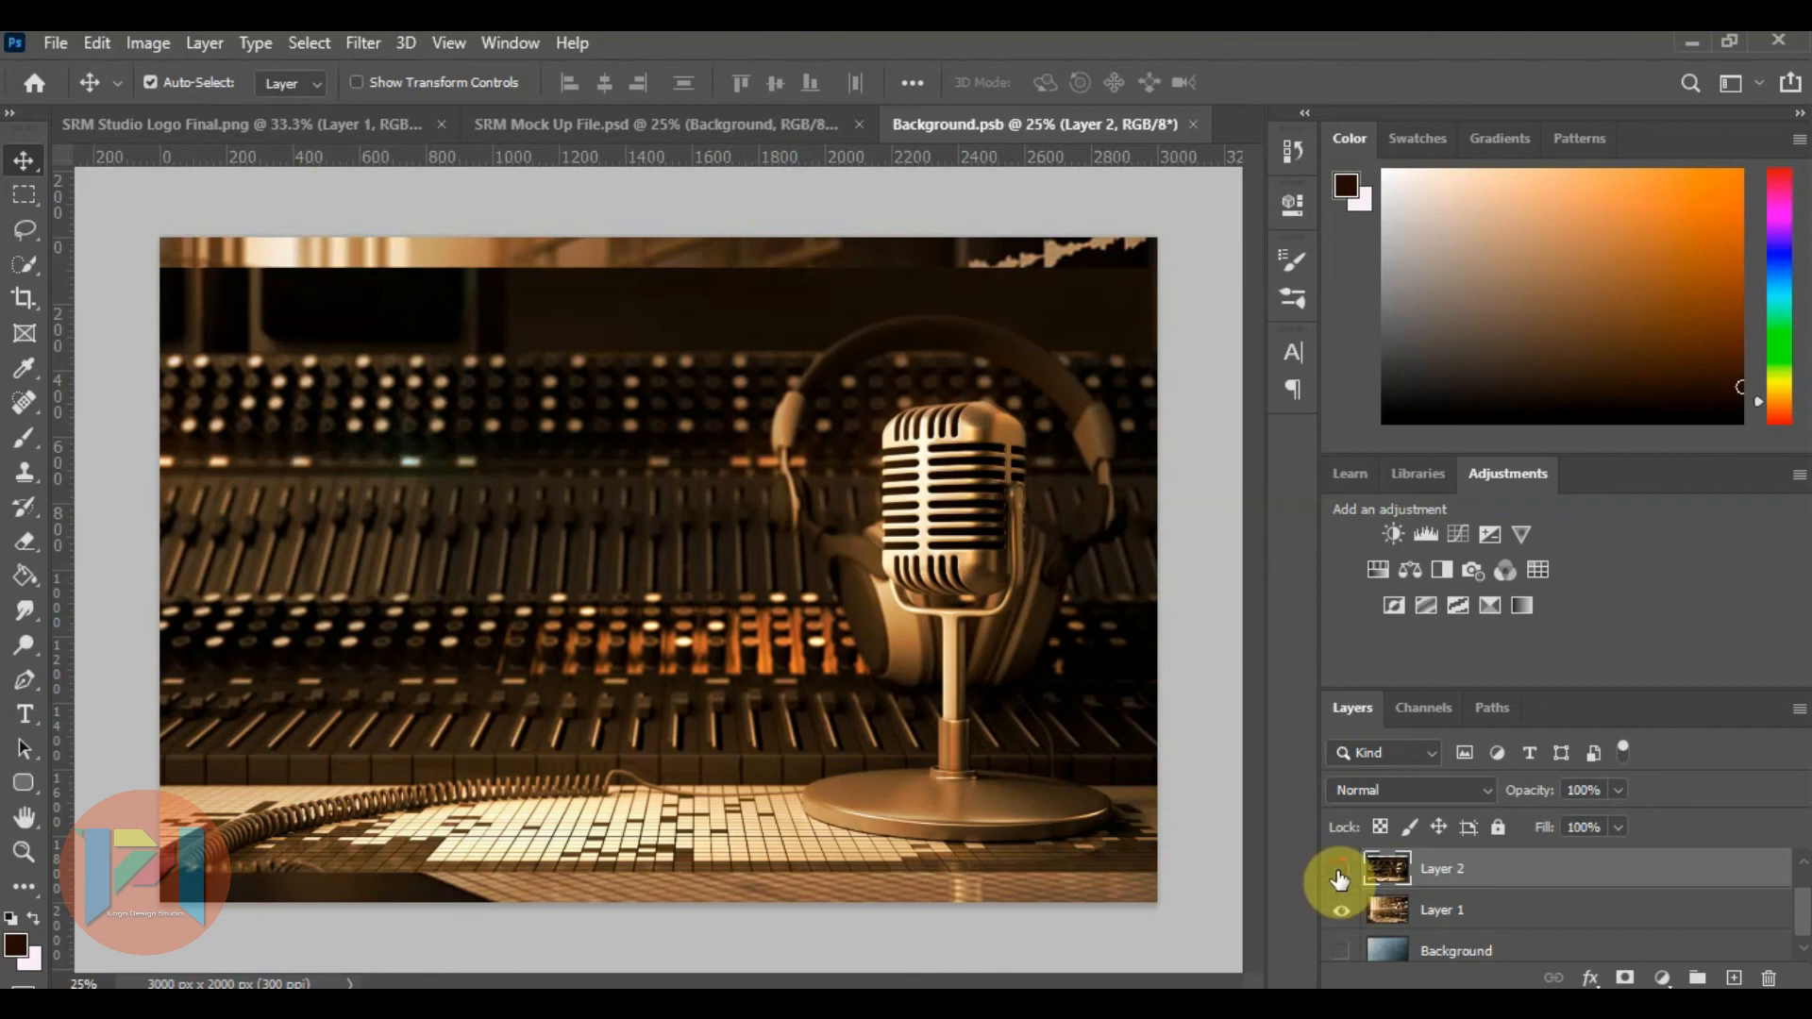
pyautogui.click(1338, 878)
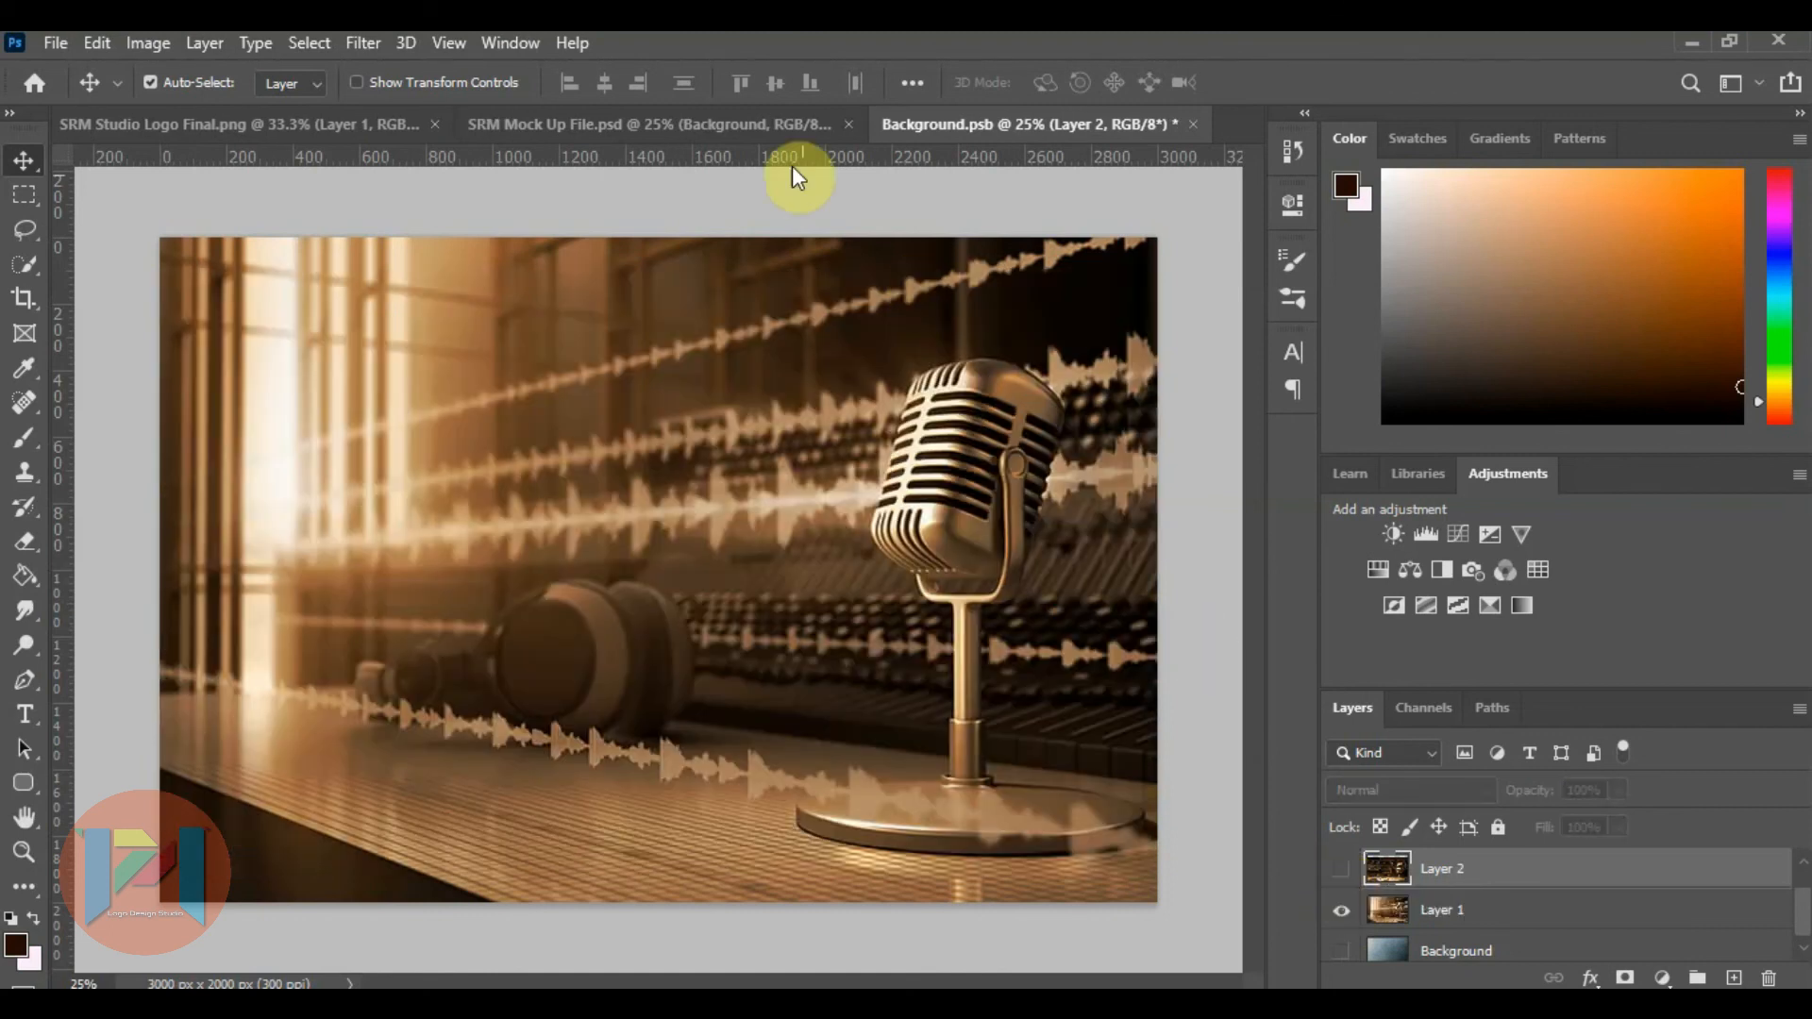
pyautogui.click(1194, 130)
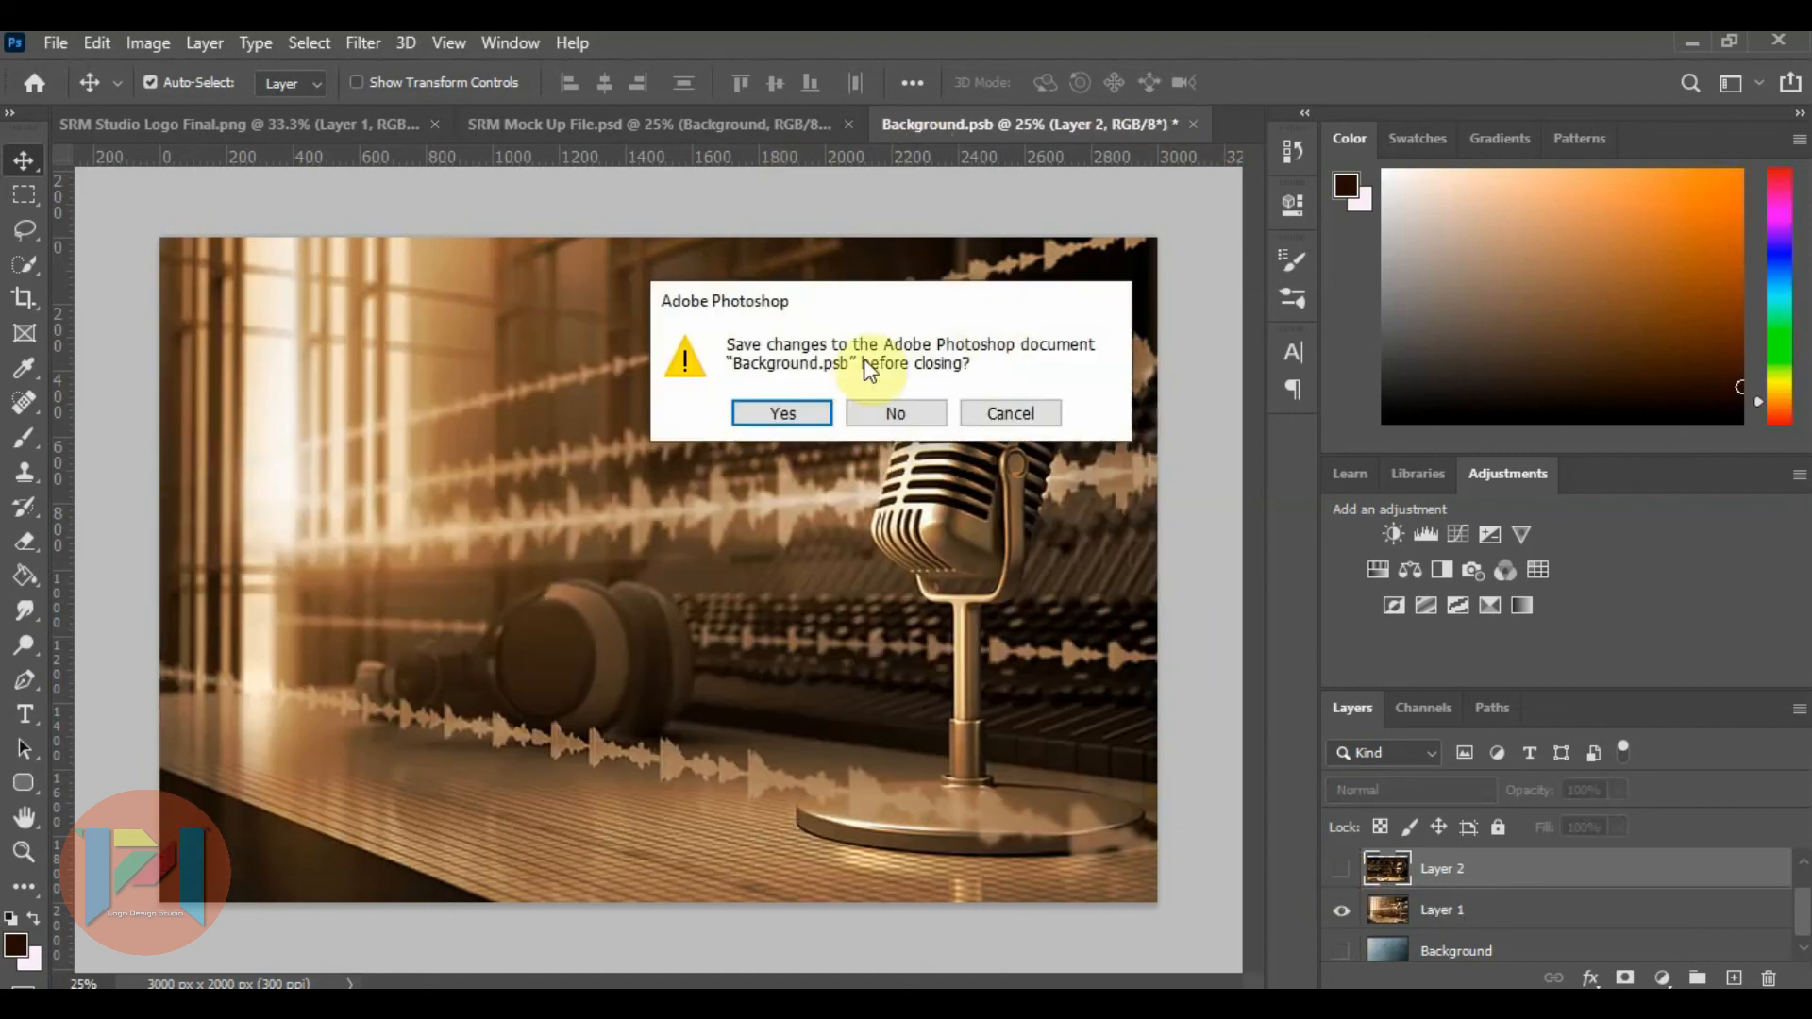
pyautogui.click(810, 411)
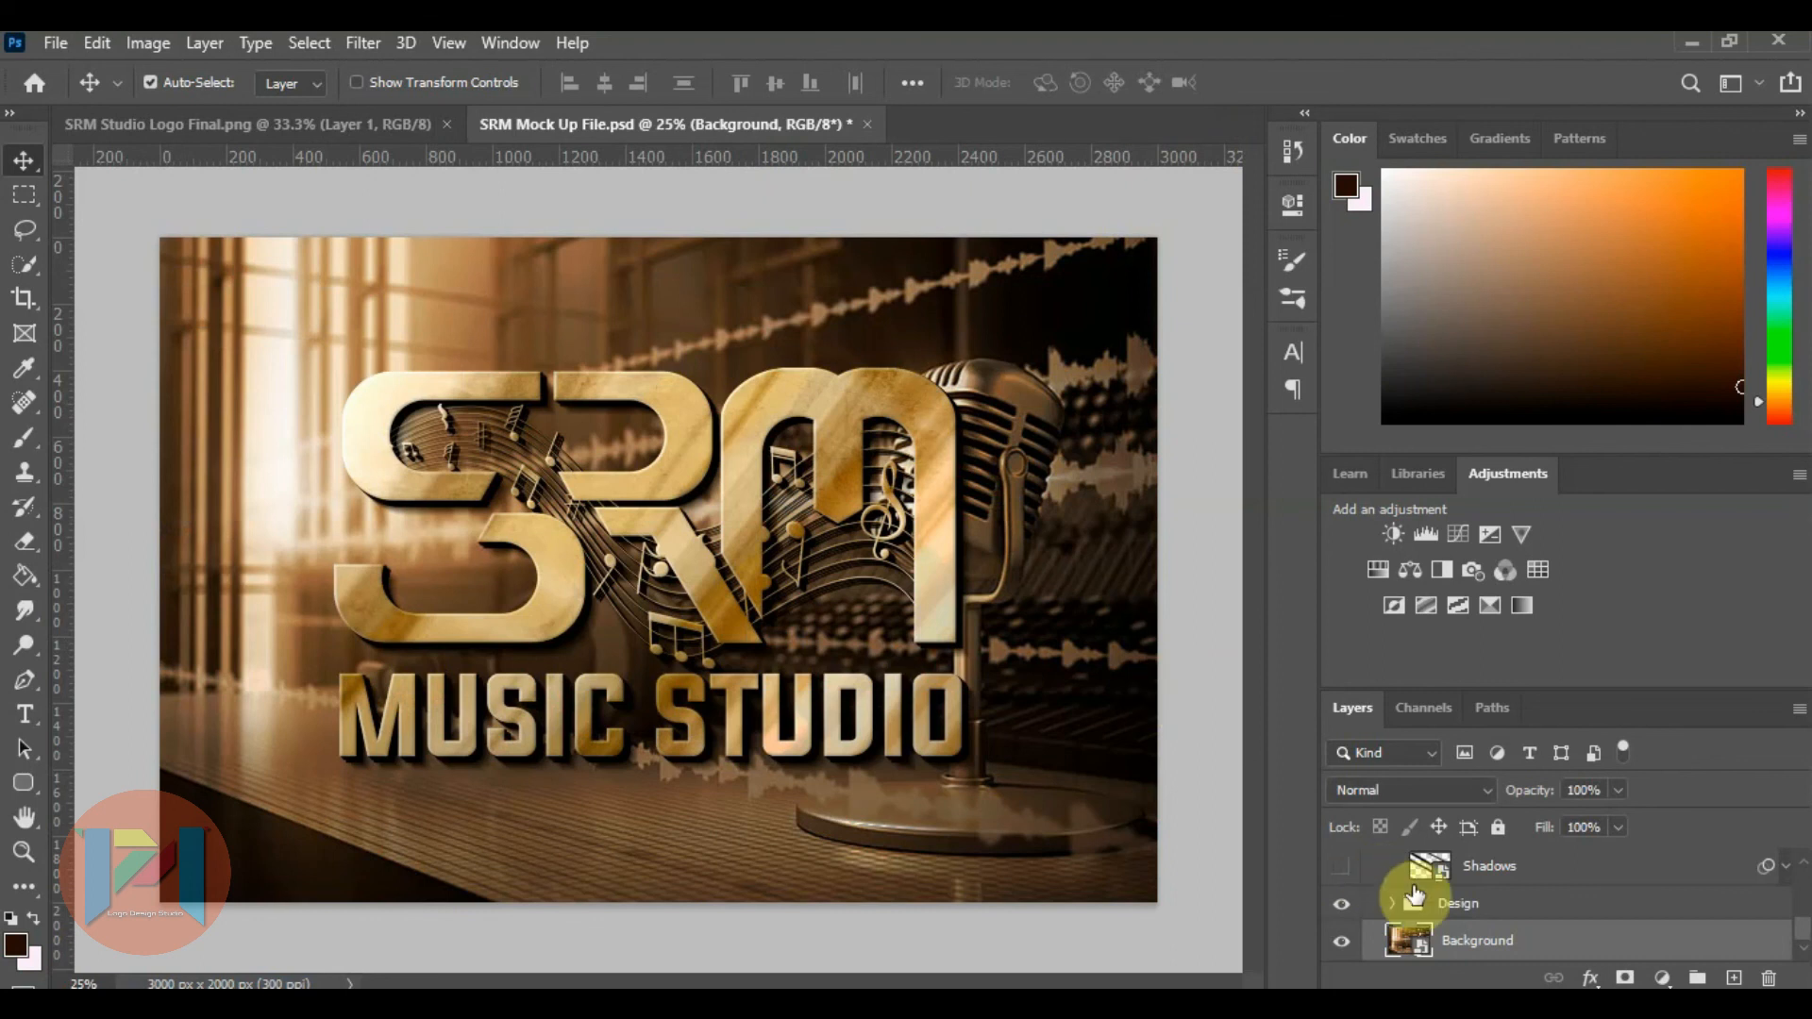
# Reopen the Background smart object and show Layer 2 with the mixing-desk photo, saving and closing its contents.
pyautogui.scroll(5, 1415, 881)
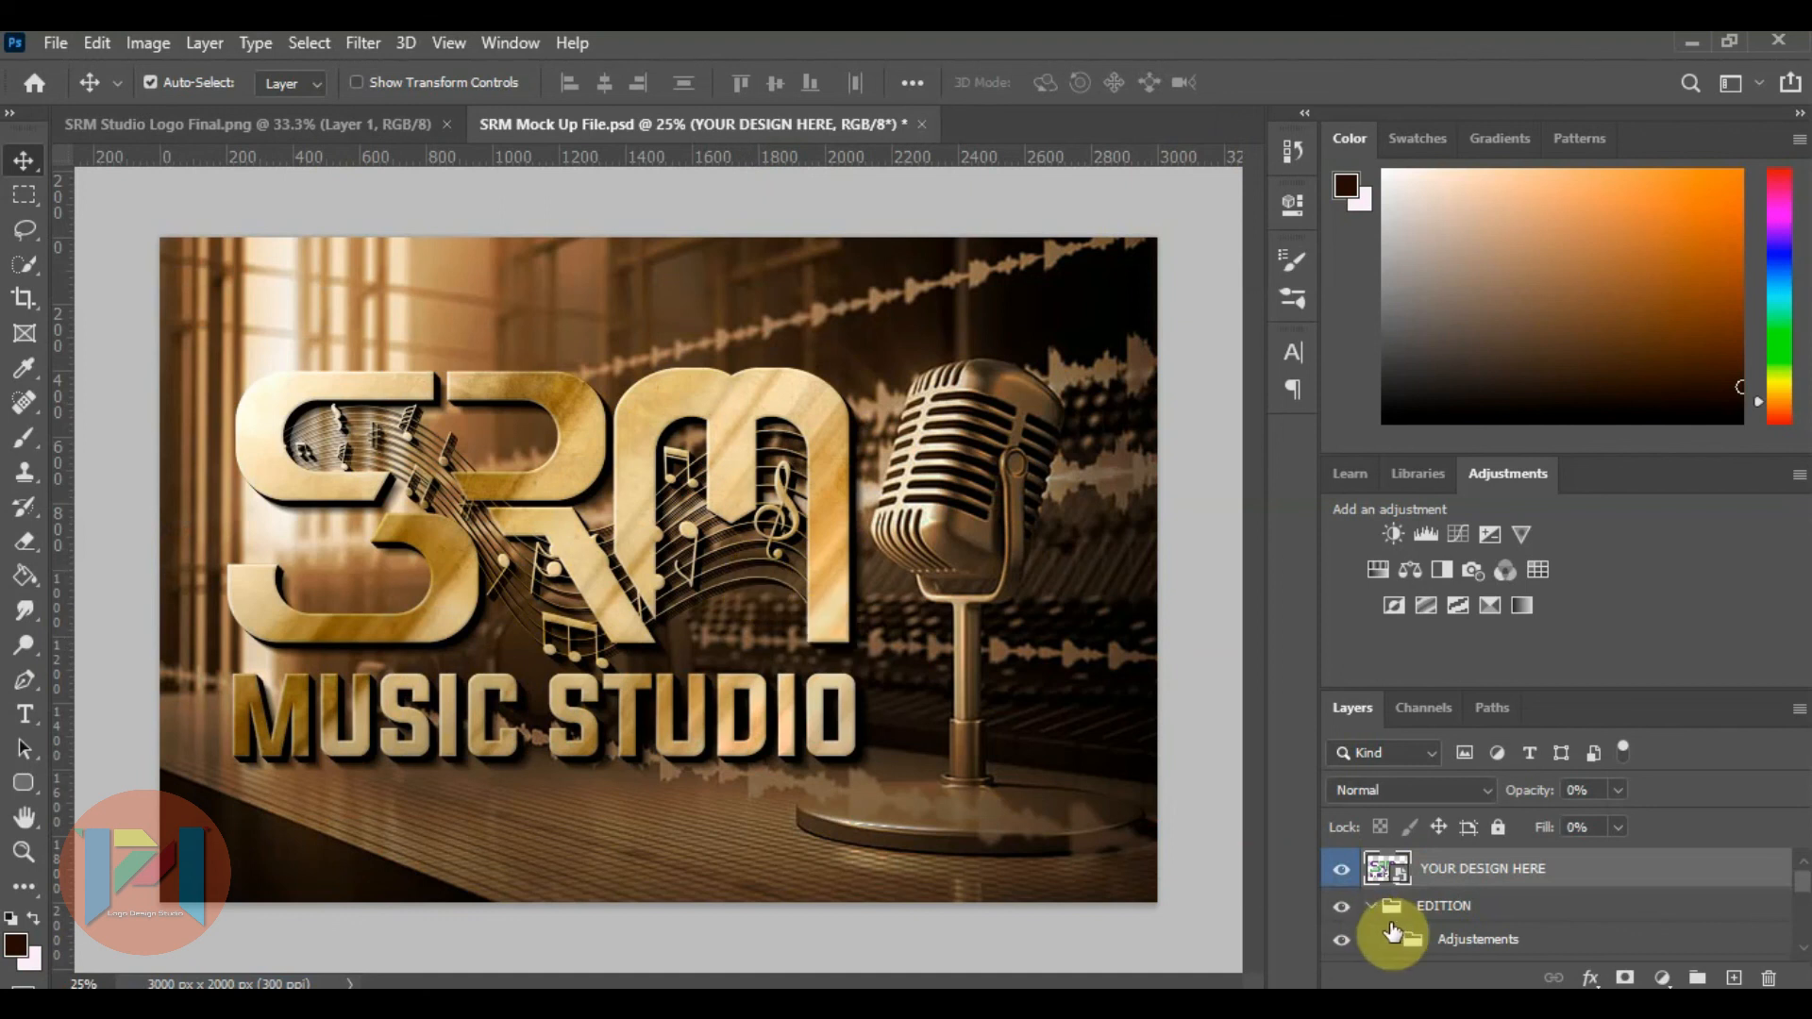
pyautogui.scroll(-5, 1393, 931)
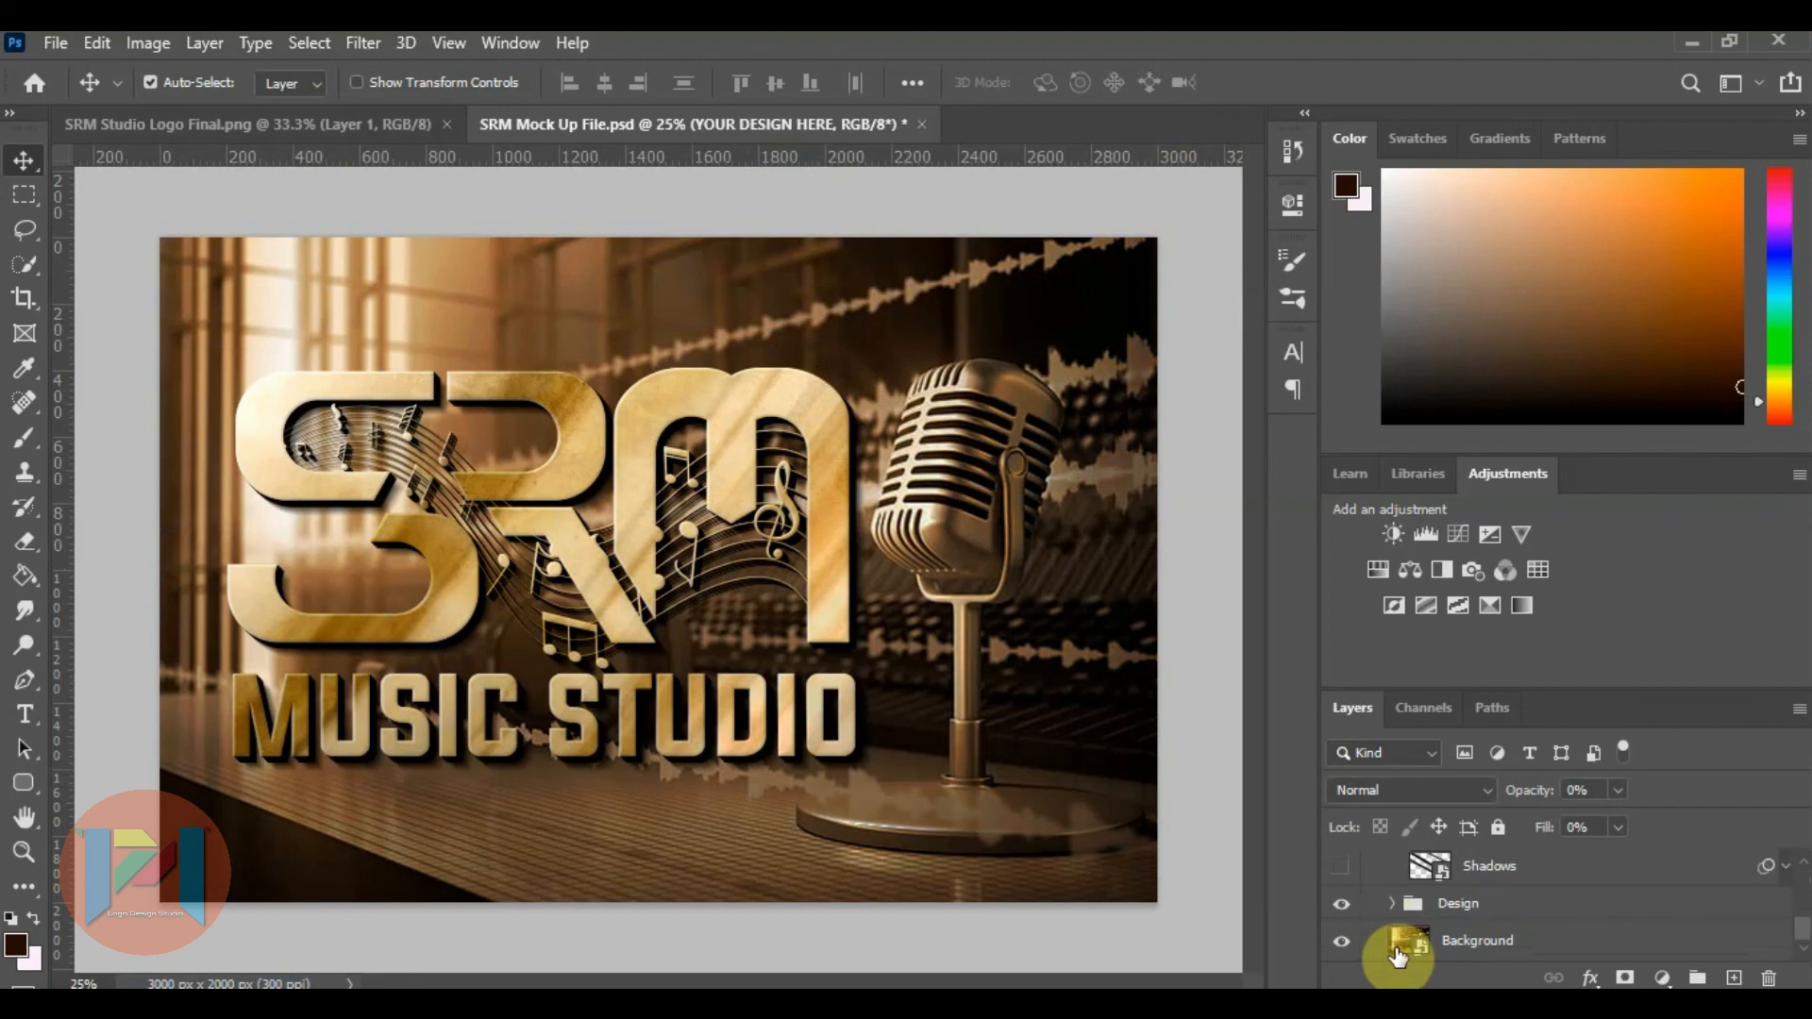
pyautogui.click(1396, 953)
pyautogui.doubleClick(1397, 946)
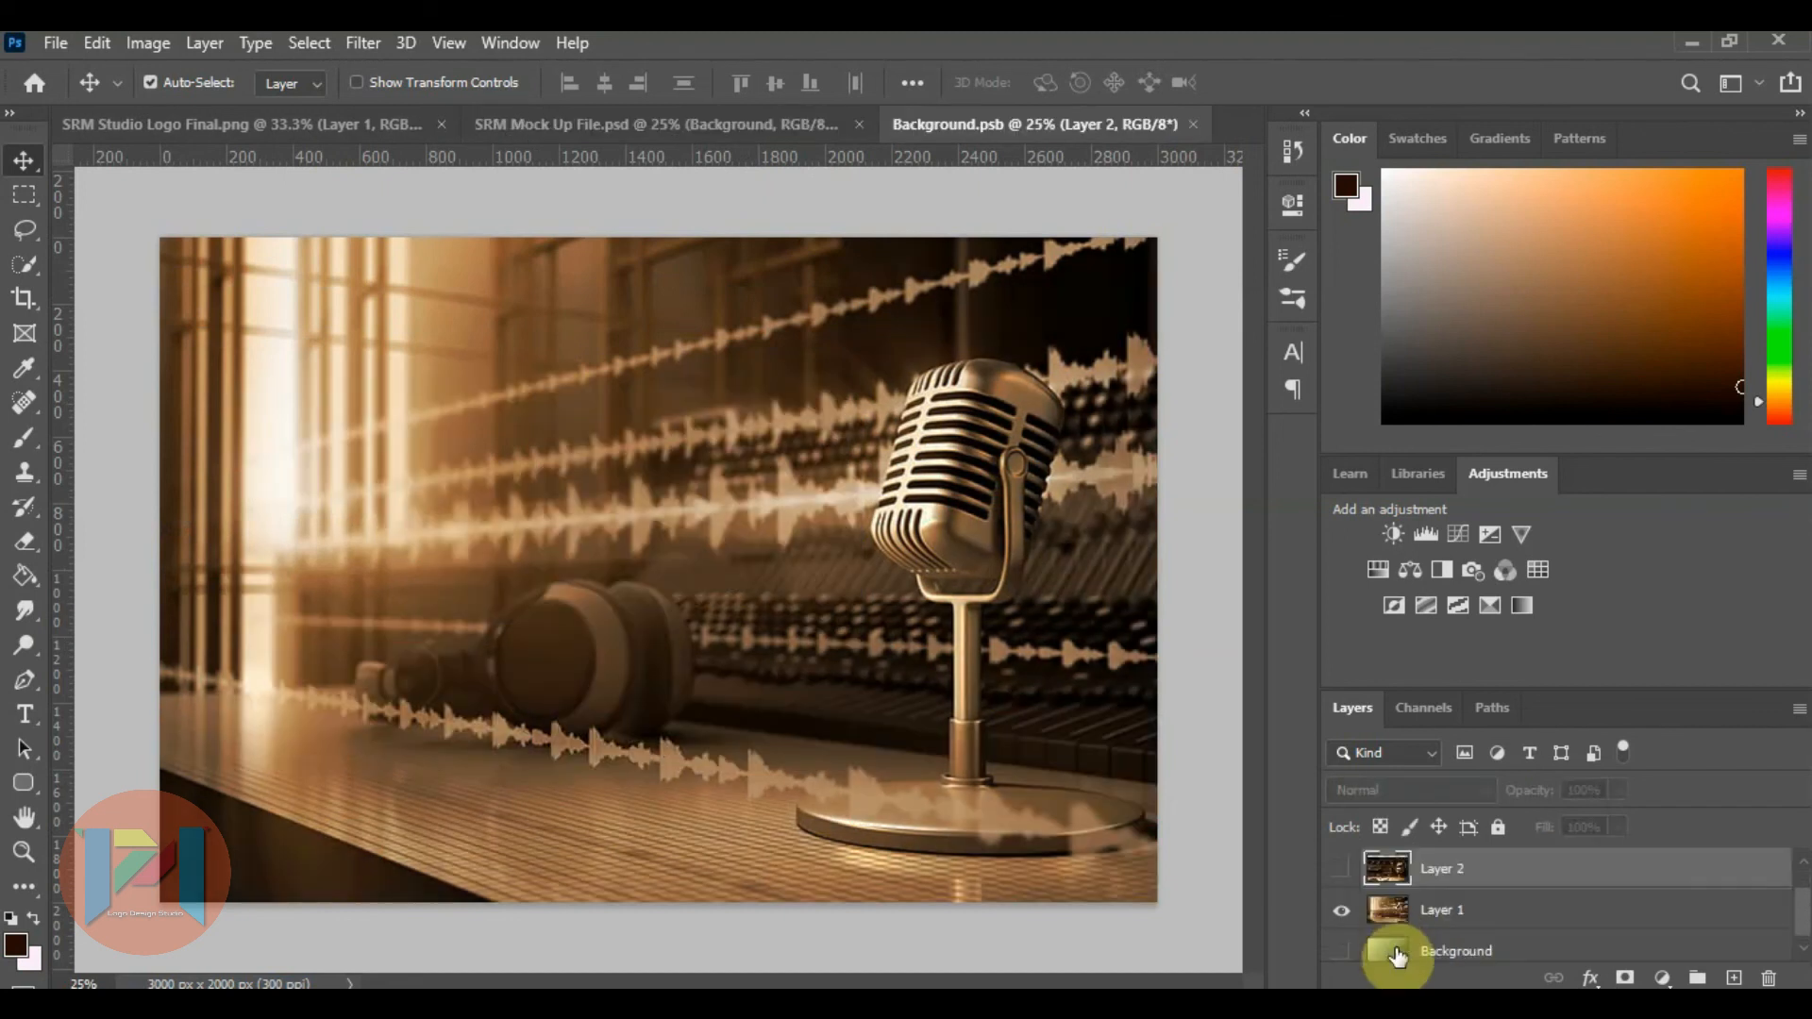
pyautogui.click(1342, 870)
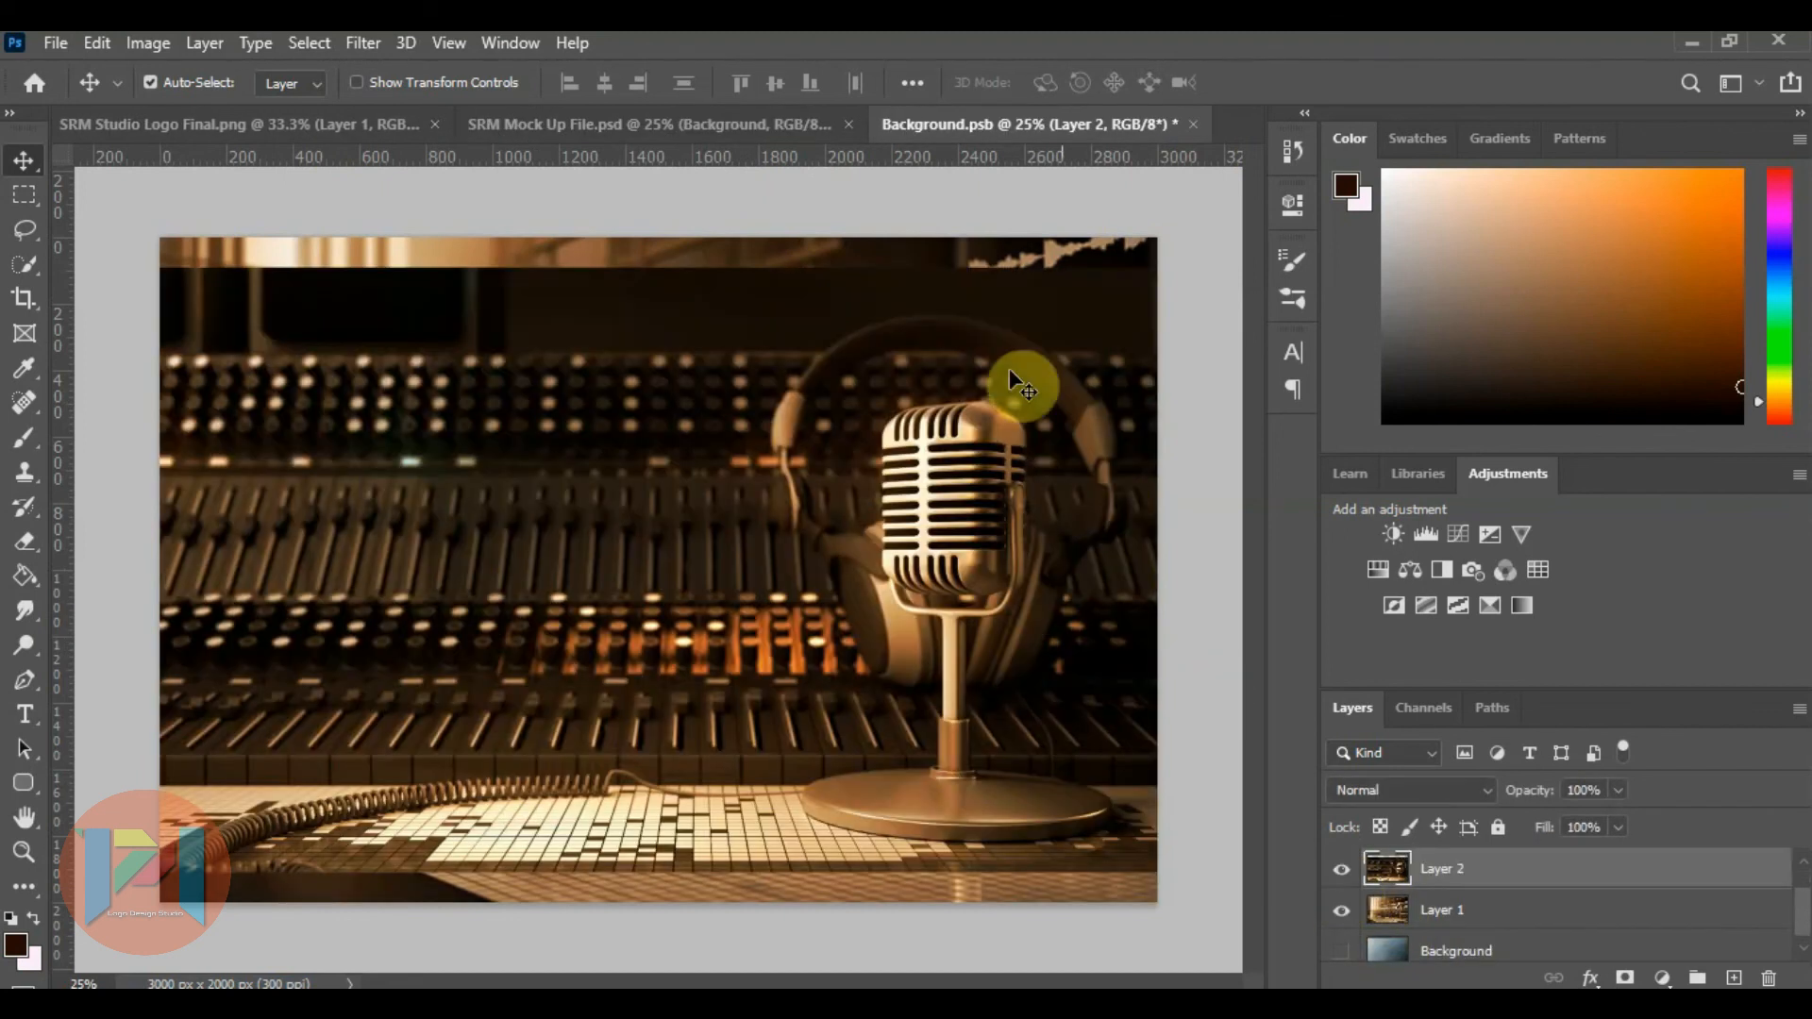
pyautogui.click(1193, 124)
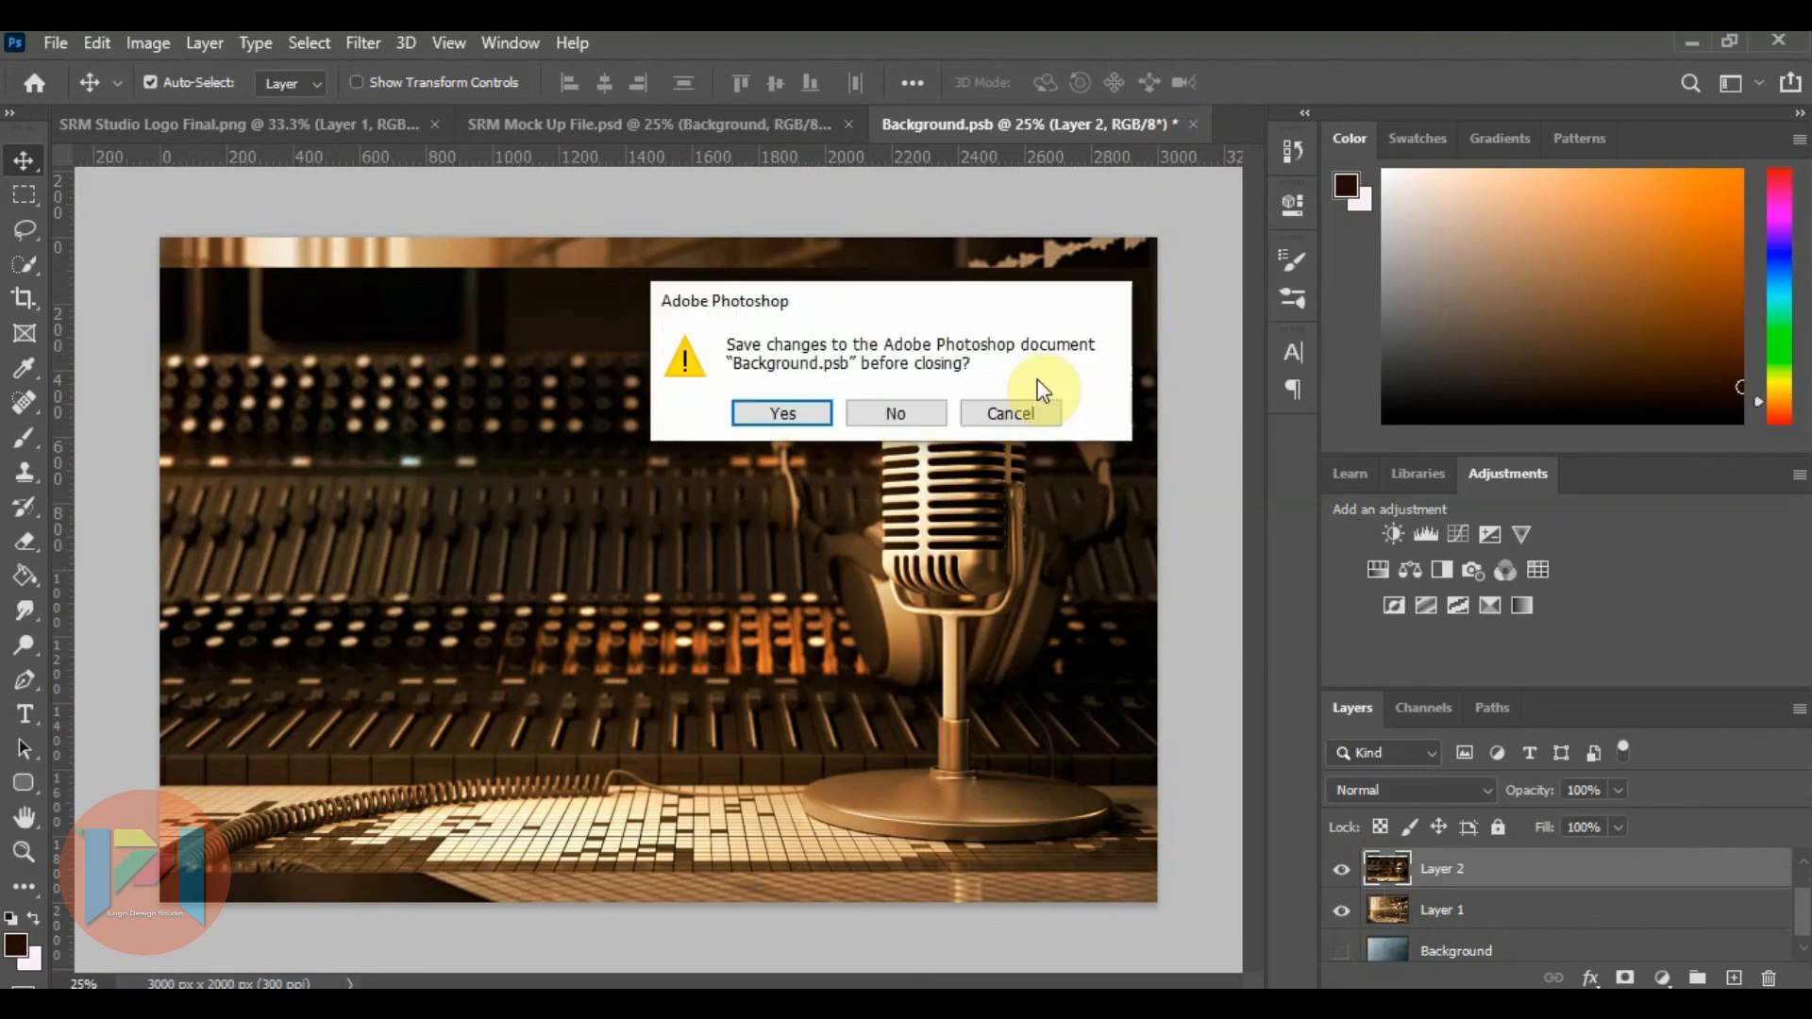
pyautogui.click(781, 412)
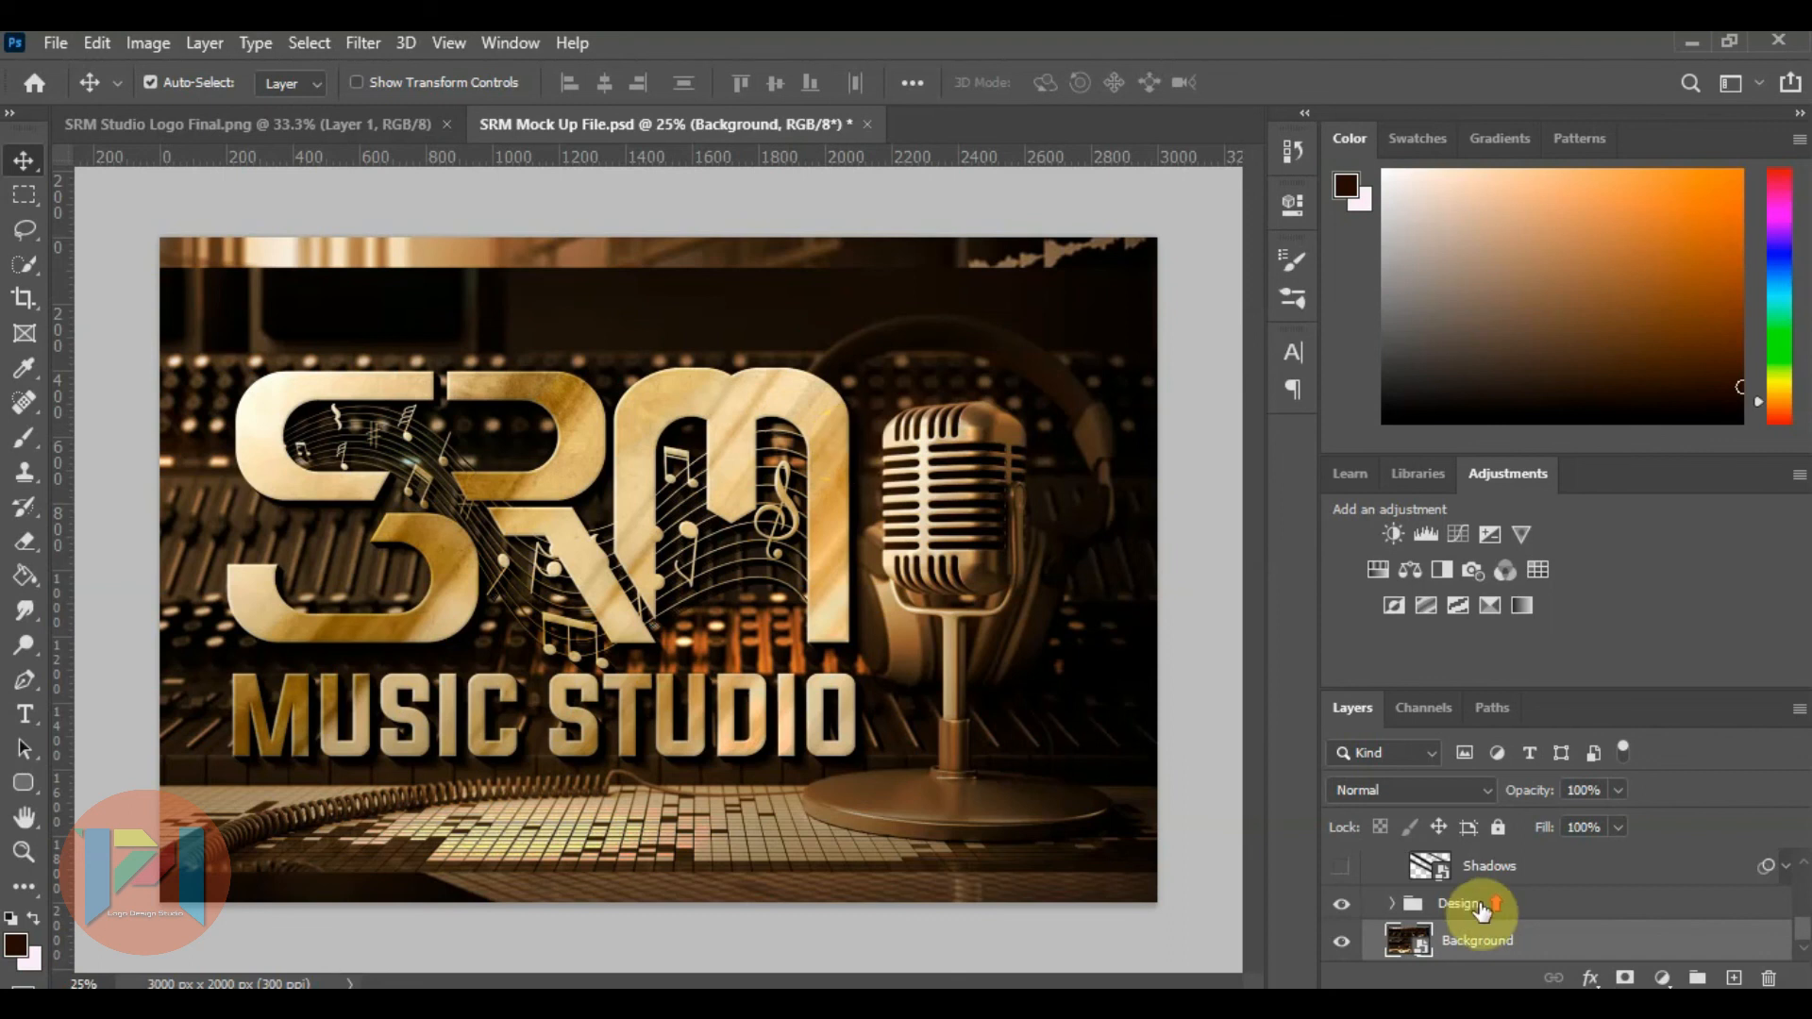
# Nudge the SRM Music Studio logo further left inside the YOUR DESIGN HERE smart object, saving and closing its contents.
pyautogui.scroll(5, 1472, 906)
pyautogui.doubleClick(1387, 868)
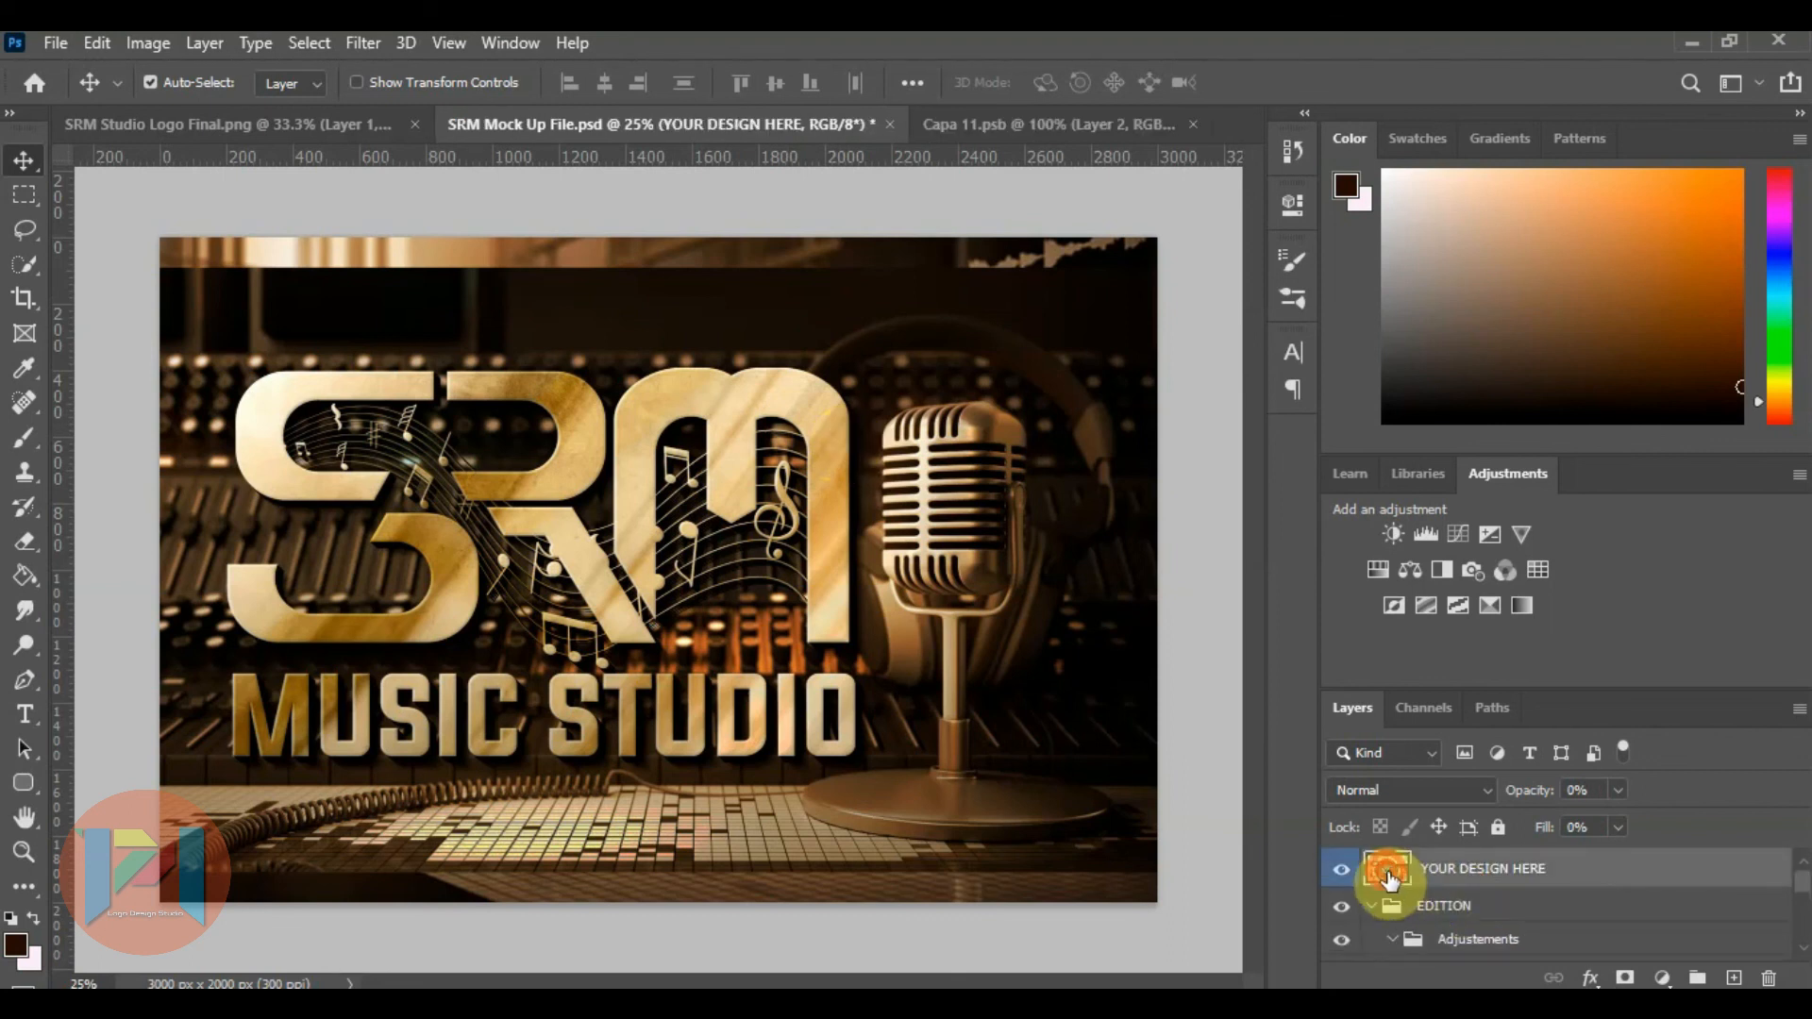
pyautogui.press('Left')
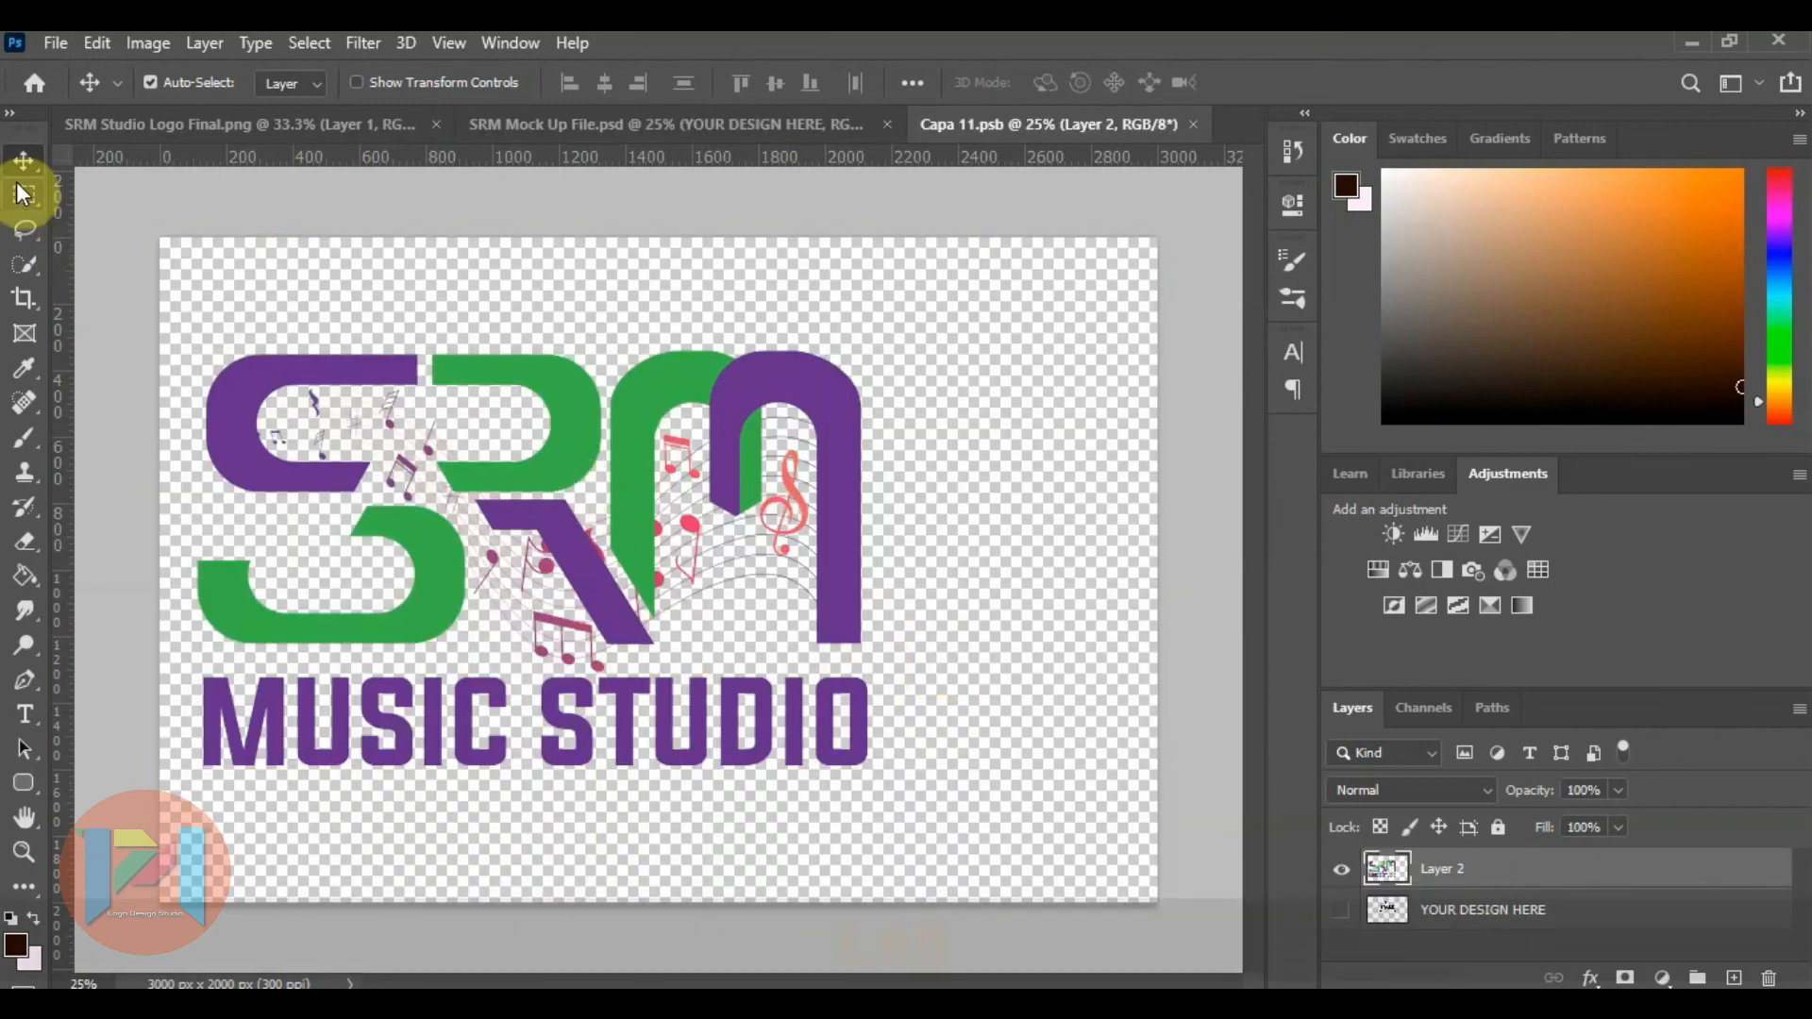
pyautogui.press('Left')
pyautogui.press('Left')
pyautogui.press('Left')
pyautogui.press('Left')
pyautogui.press('Left')
pyautogui.press('Left')
pyautogui.press('Left')
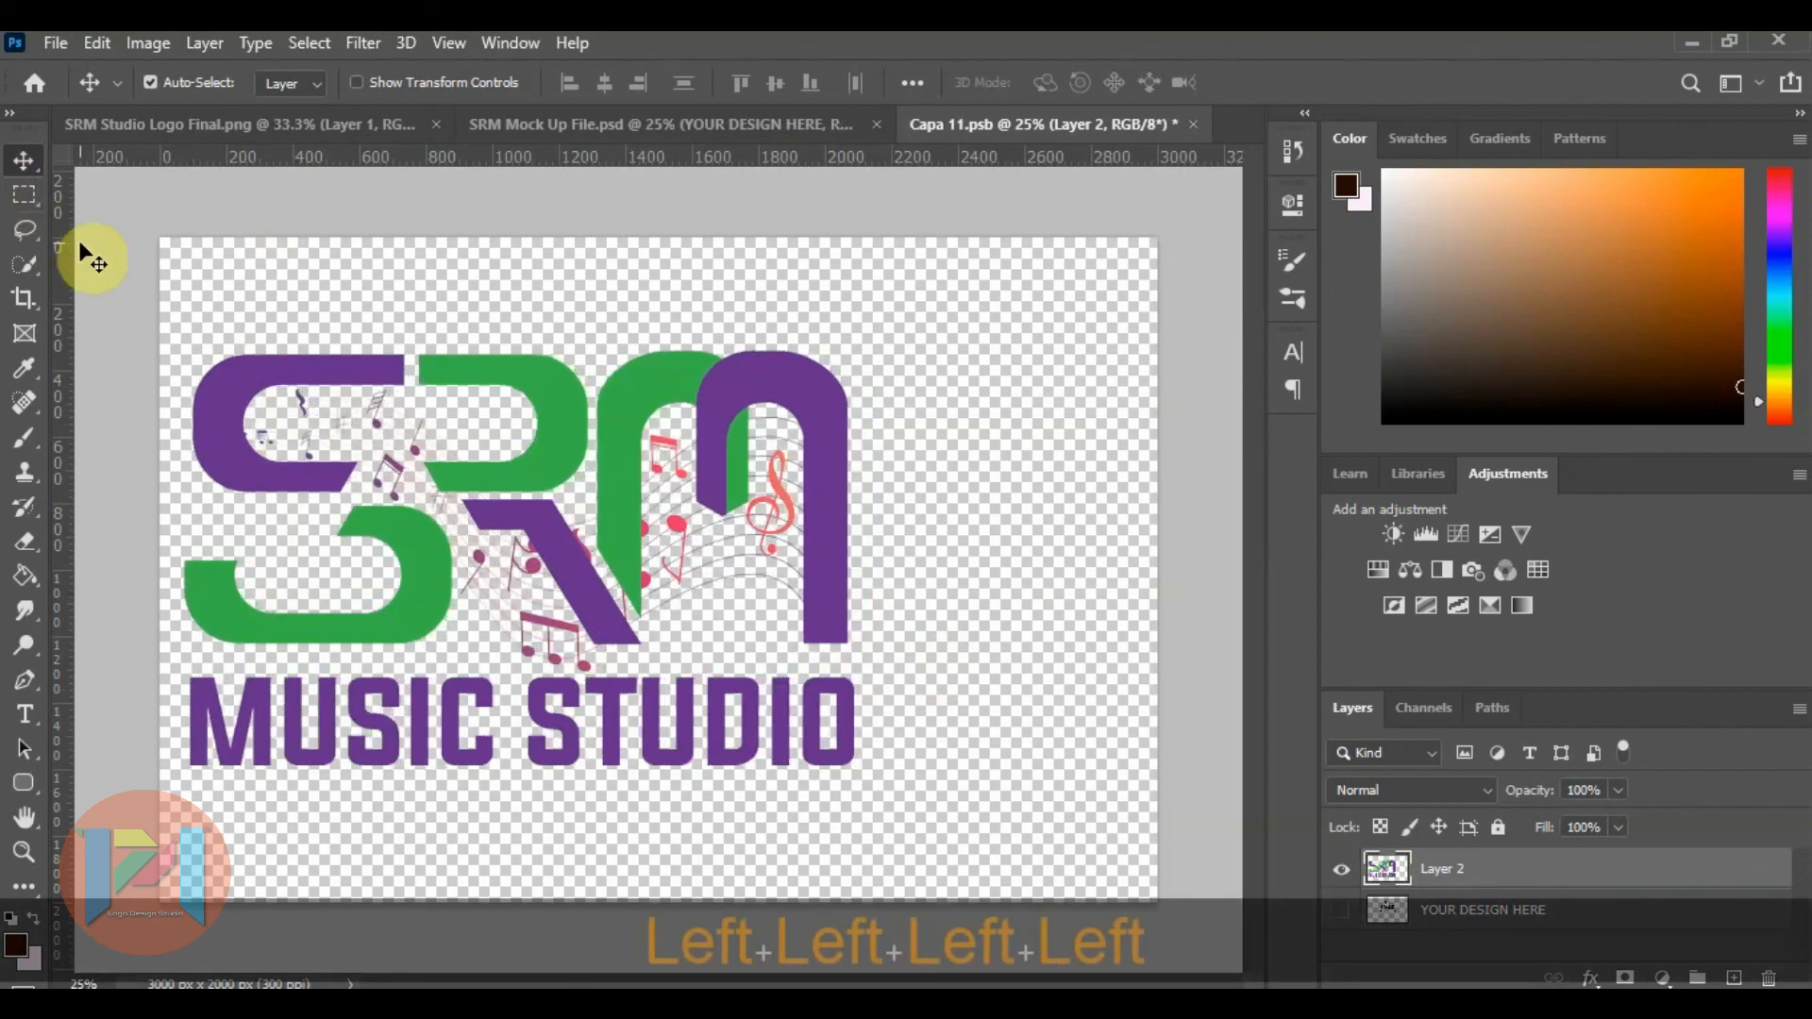
pyautogui.press('Left')
pyautogui.press('Left')
pyautogui.press('Left')
pyautogui.press('Left')
pyautogui.press('Left')
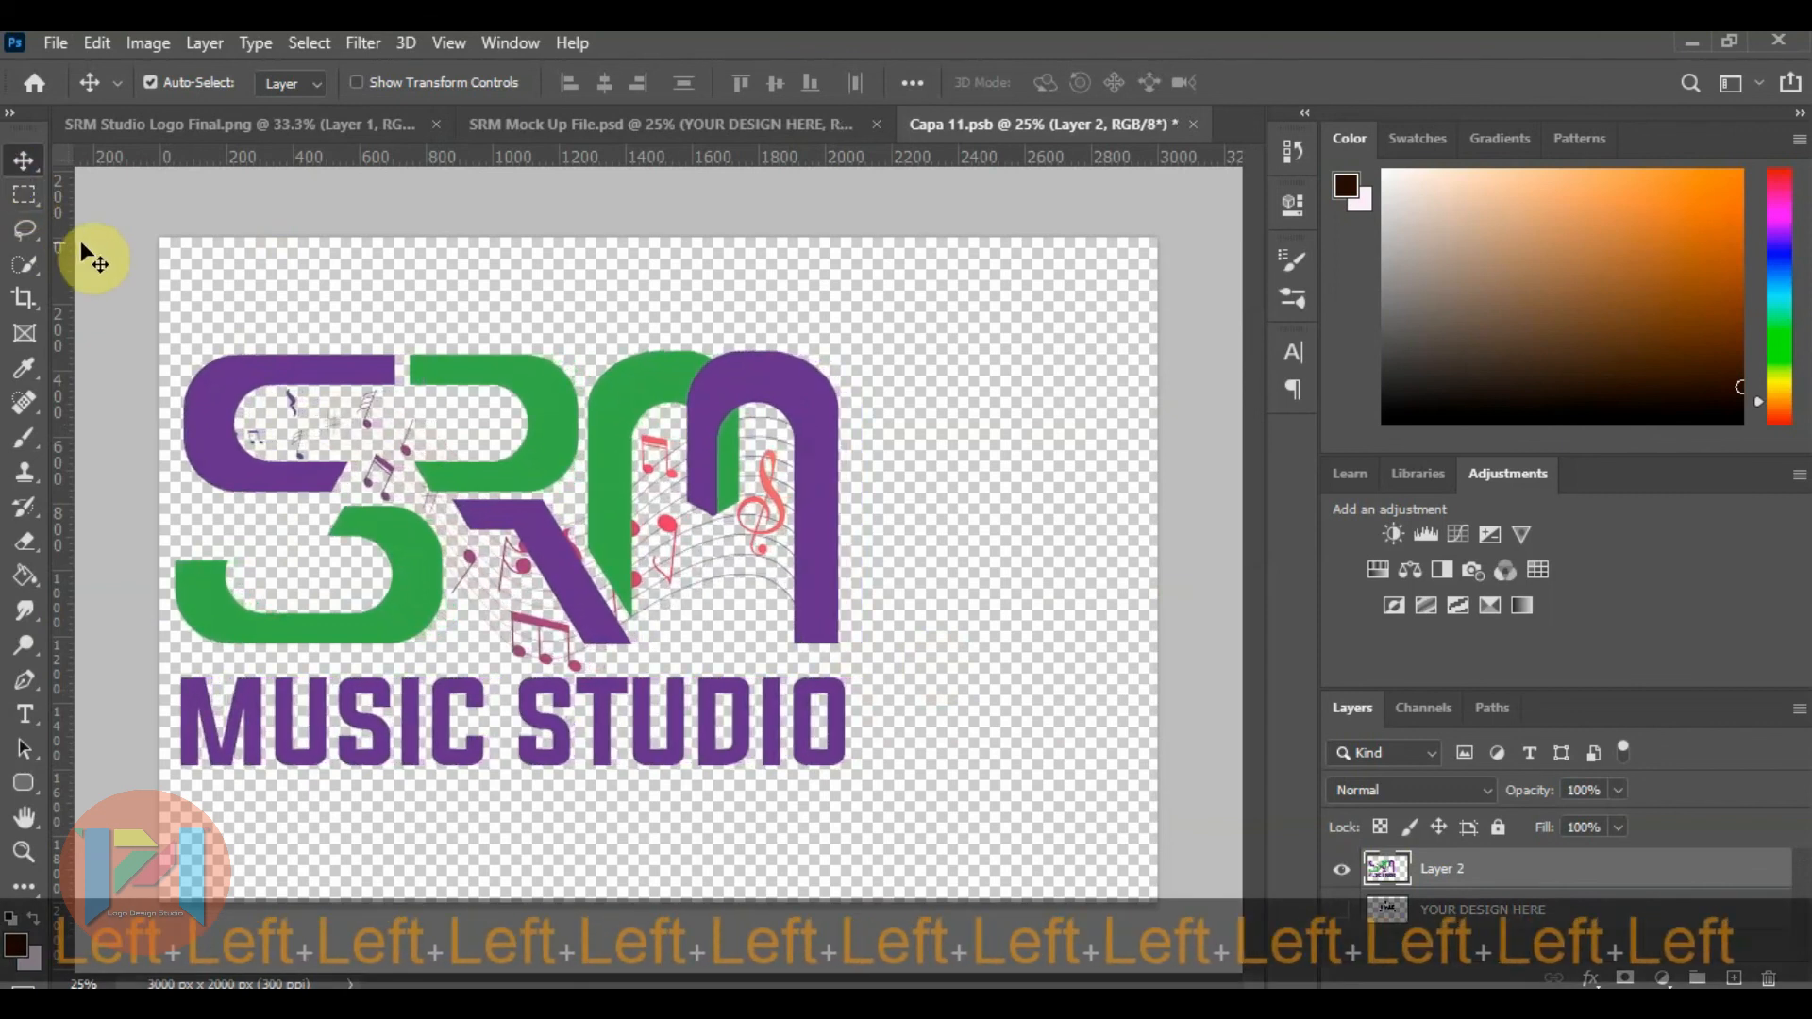
pyautogui.click(1200, 128)
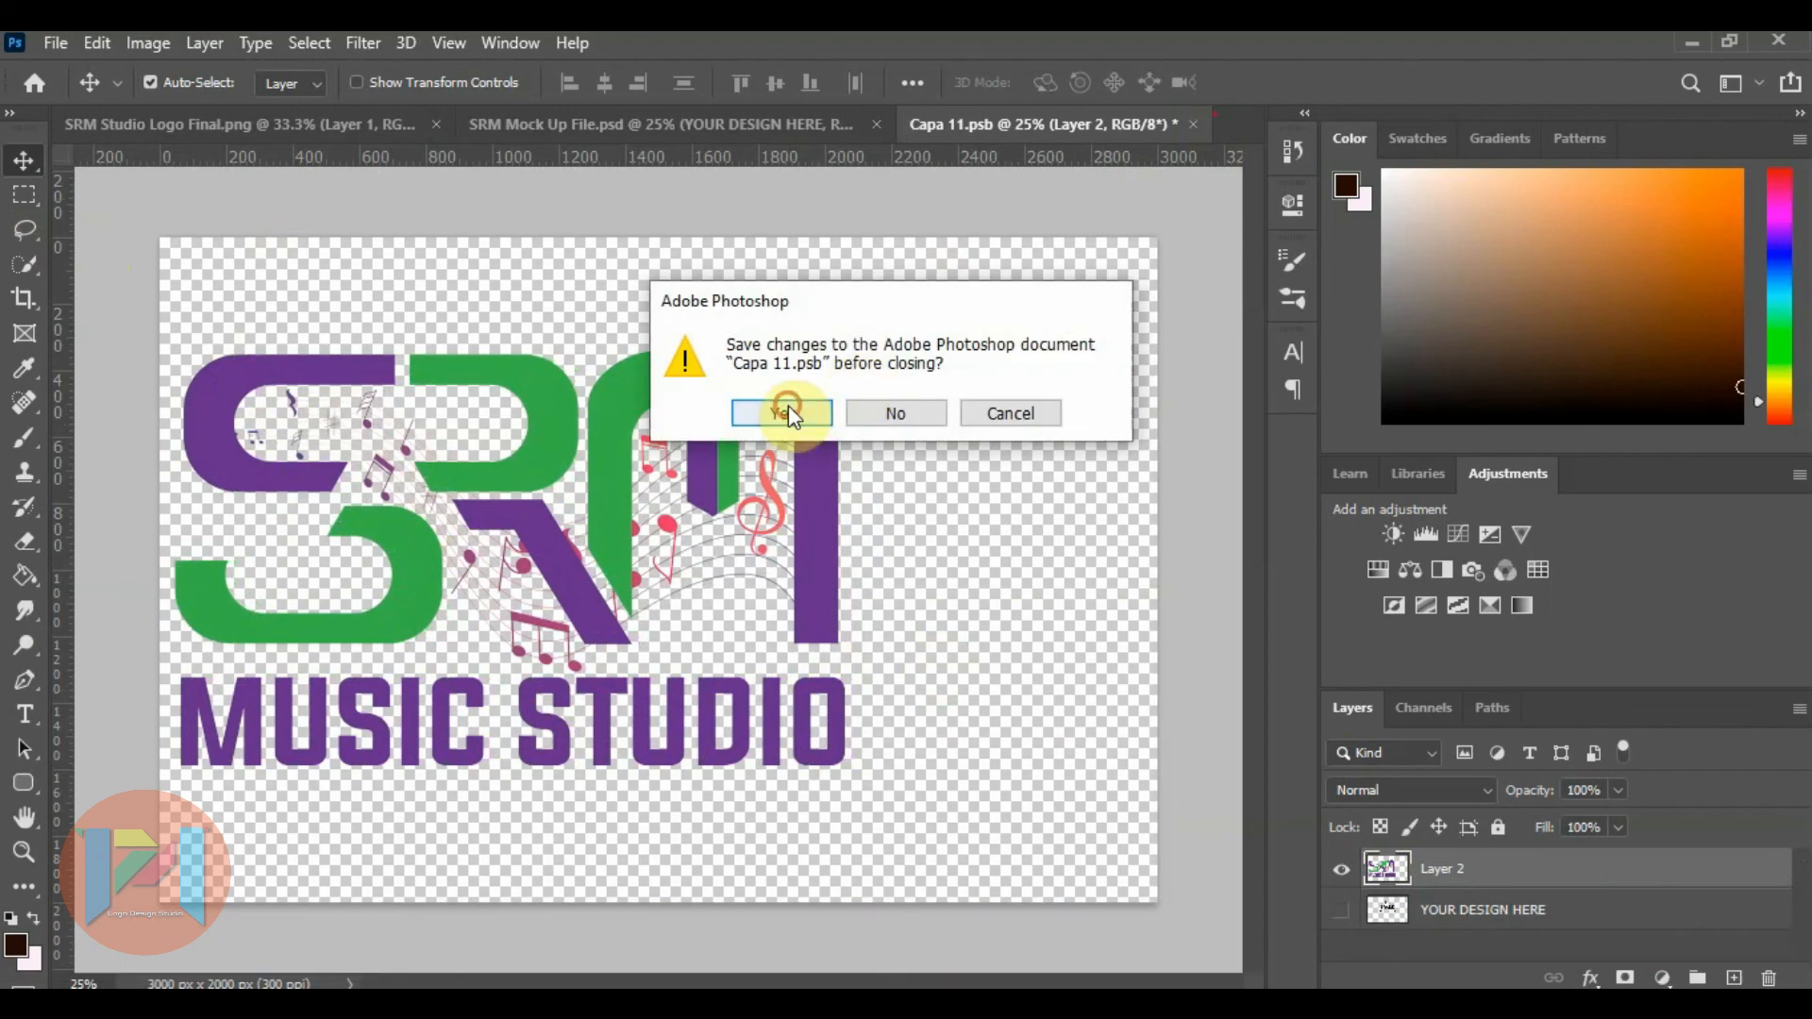
pyautogui.click(786, 411)
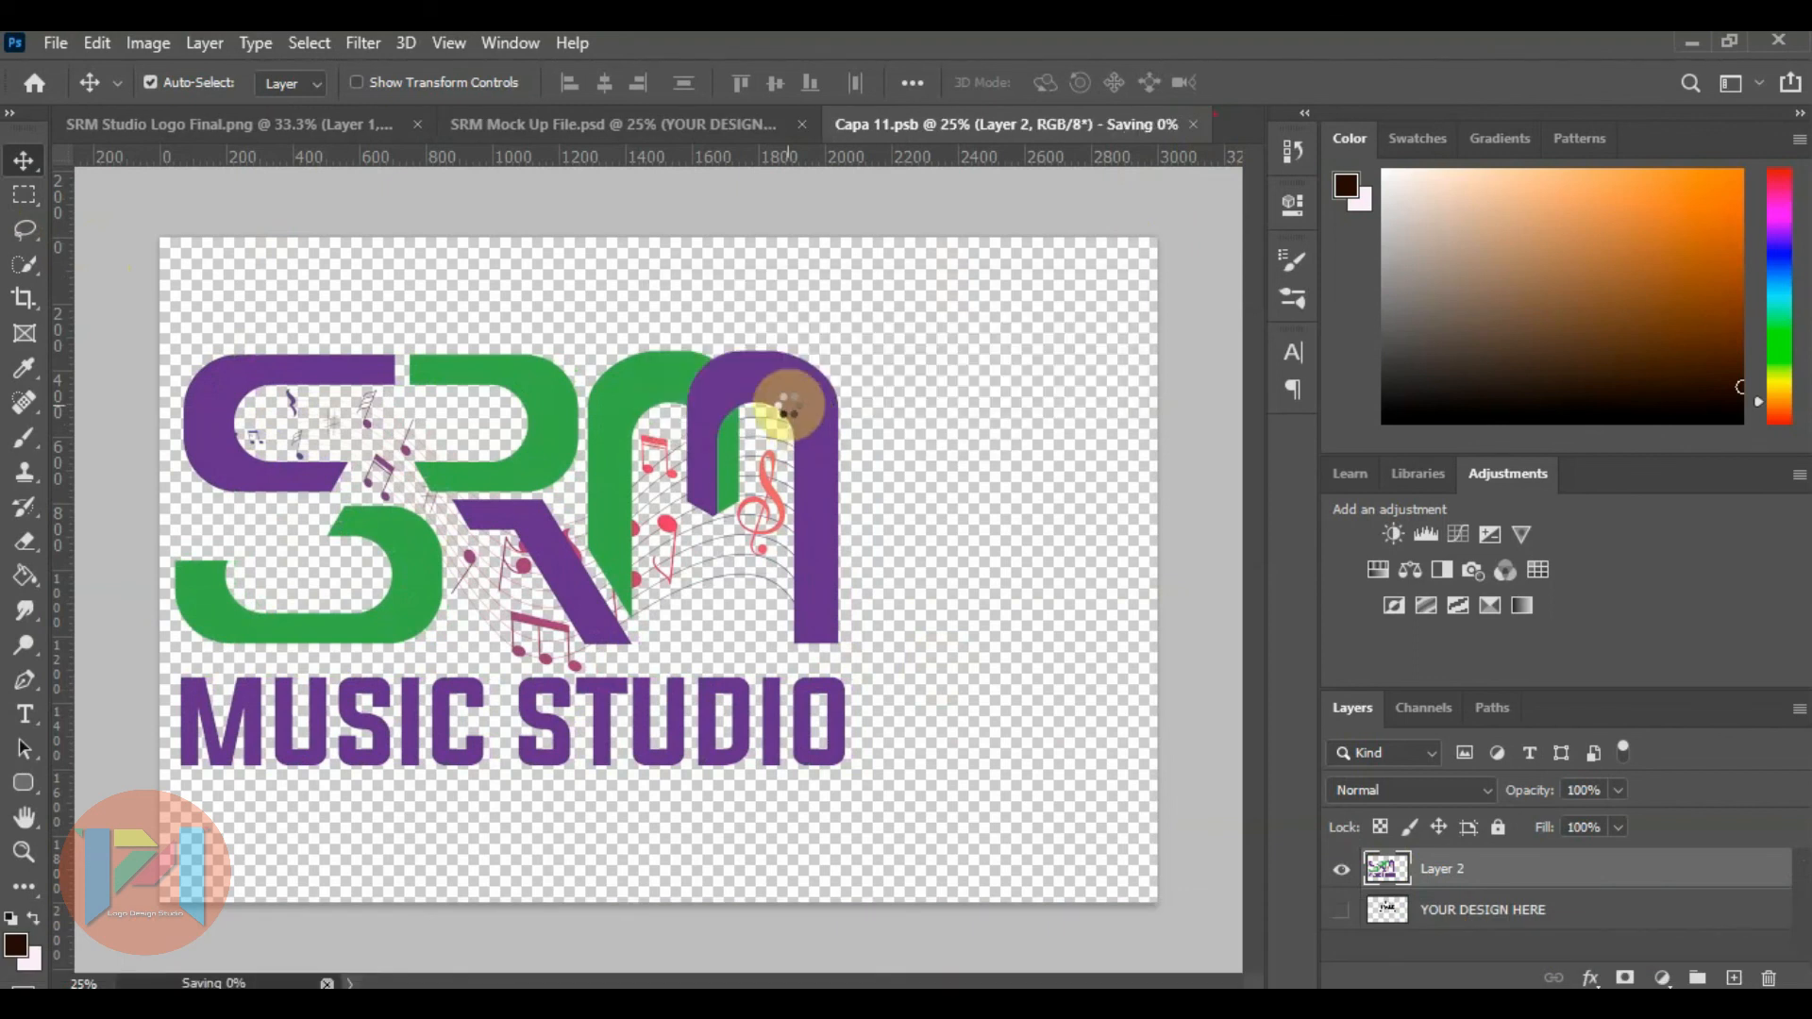